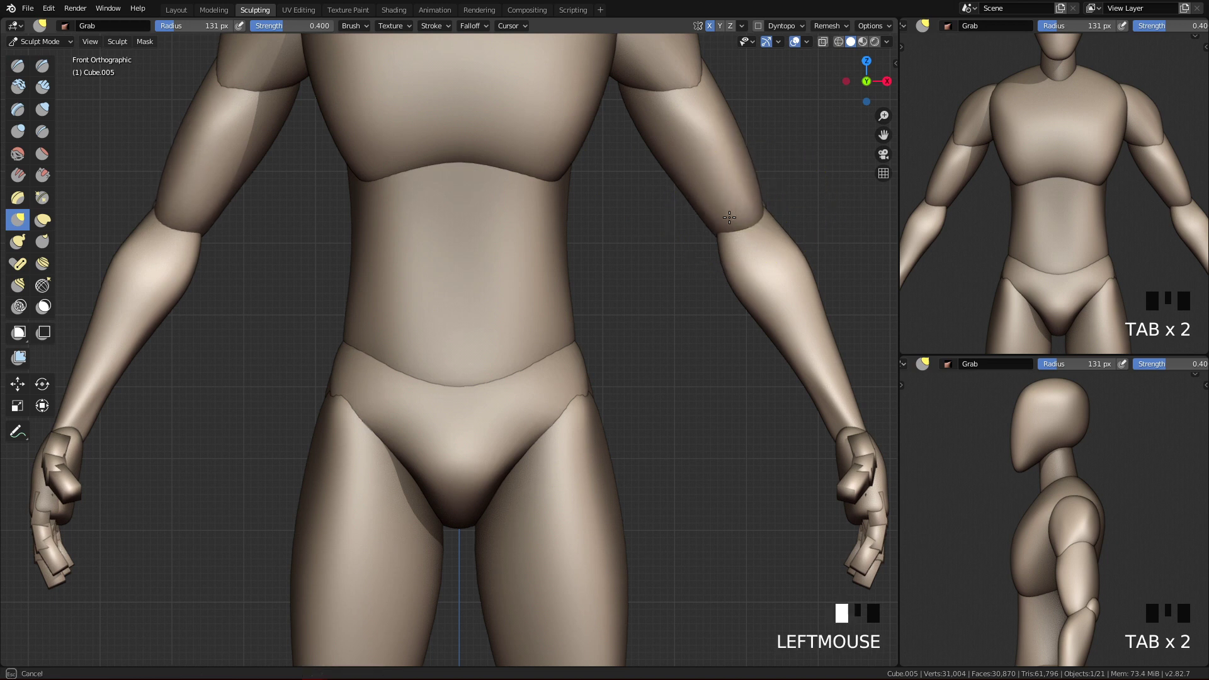
- Reshape the upper arm near the elbow with the Grab brush at a 105 px radius and reduce the radius to 82 px
key(f)
click(738, 183)
mouse_move(715, 148)
mouse_down()
mouse_move(697, 157)
mouse_move(722, 194)
mouse_up()
key(f)
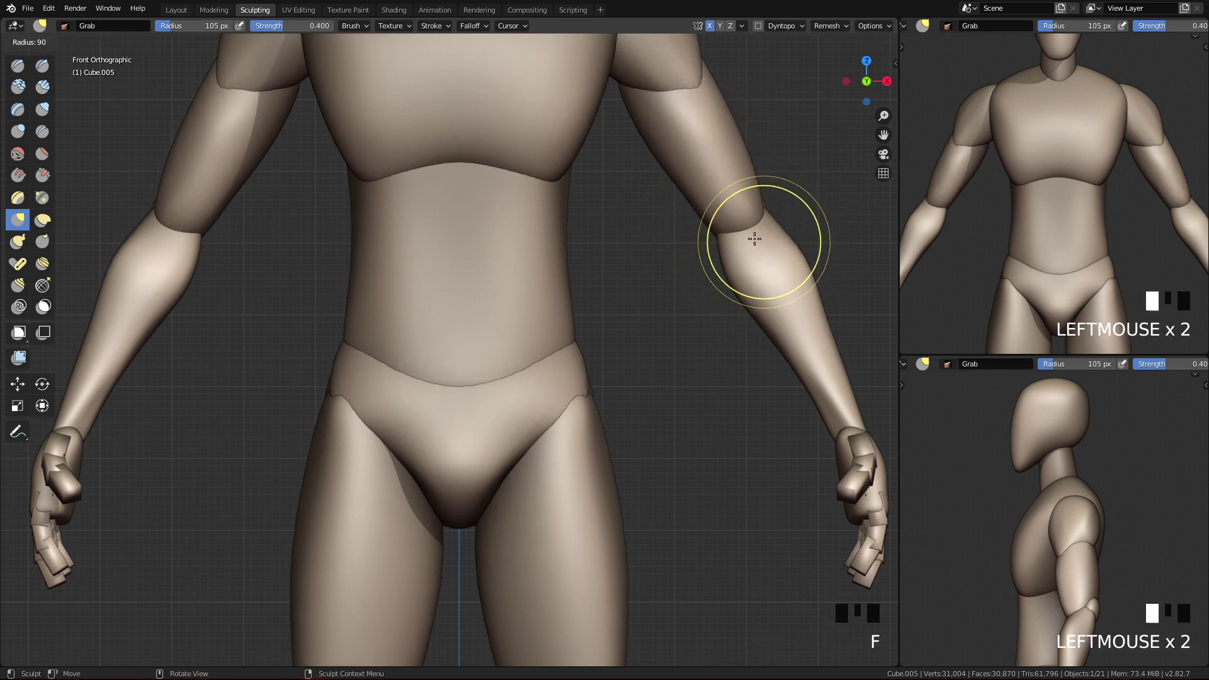
click(758, 238)
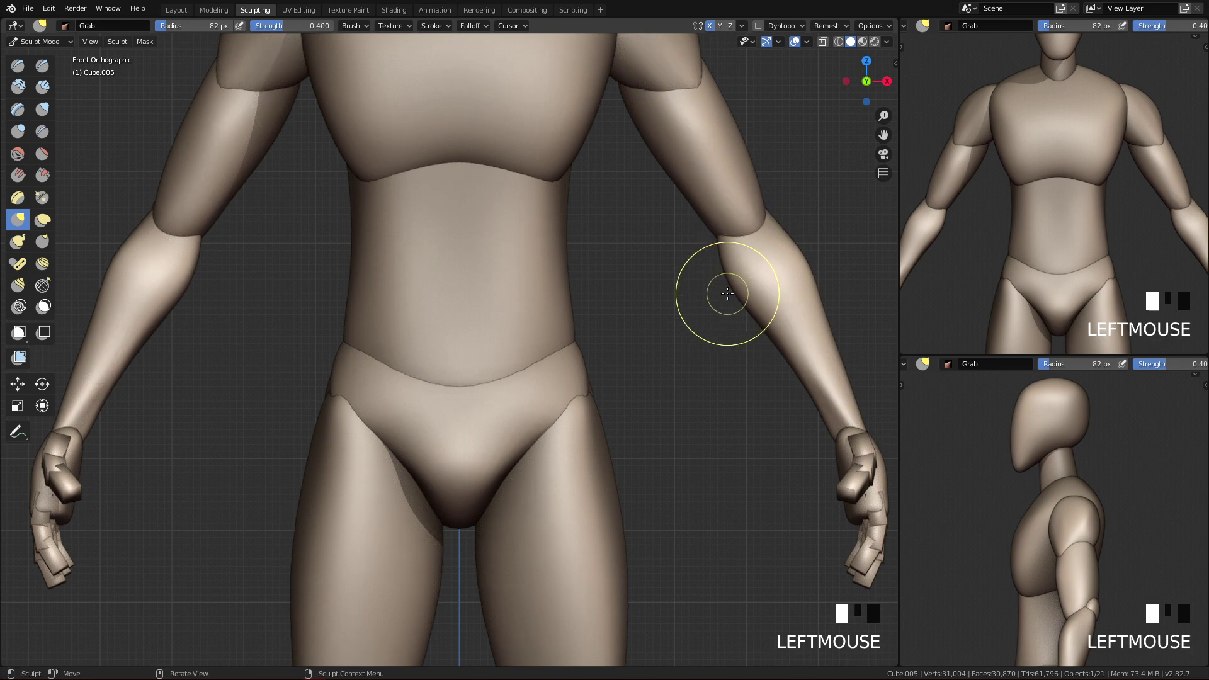
- Return to Object Mode, deselect everything and save the base mesh file
key(KP_3)
key(Tab)
ctrl+middle_drag(762, 288, 727, 545)
key(alt+a)
key(q)
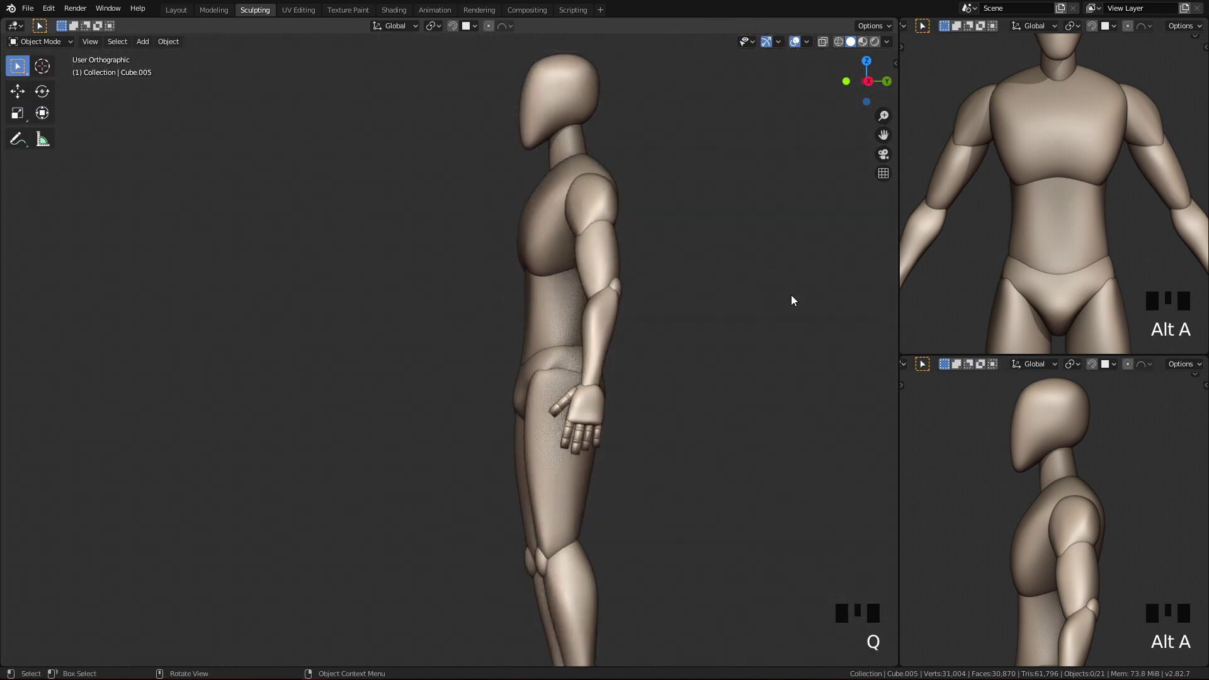
ctrl+middle_drag(717, 425, 761, 445)
shift+middle_drag(731, 489, 690, 486)
key(ctrl+s)
click(703, 464)
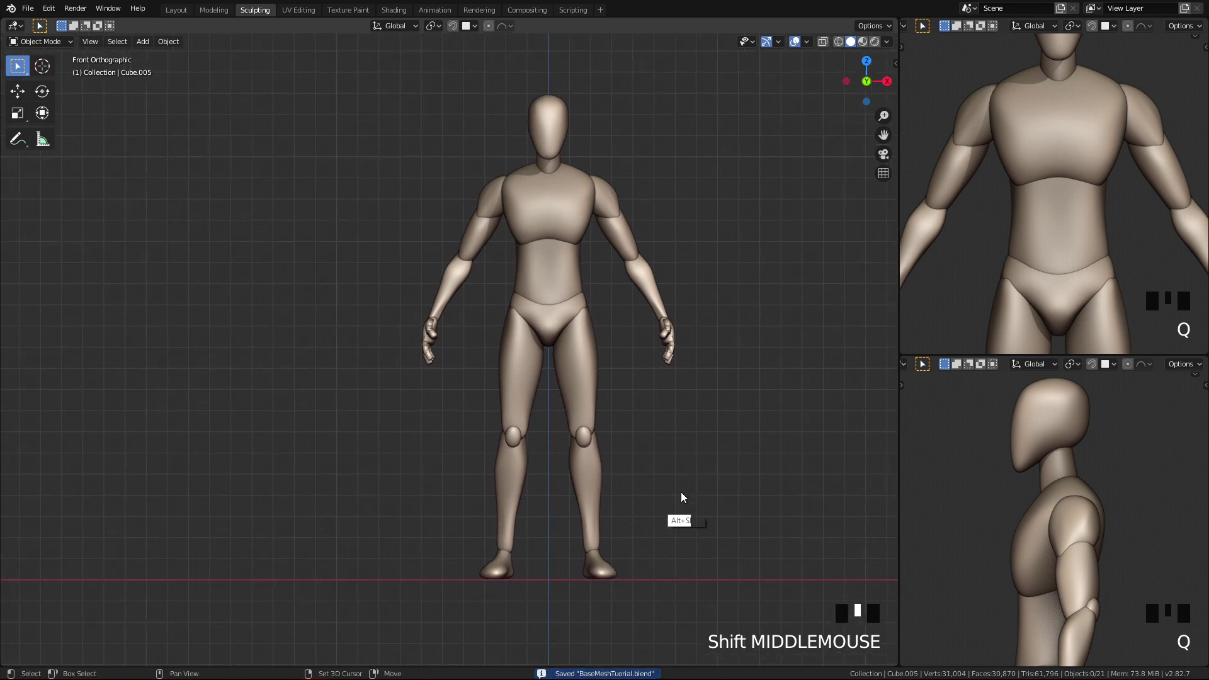
- Reveal the hidden reference image to compare it with the mannequin, and hide it again
key(q)
key(q)
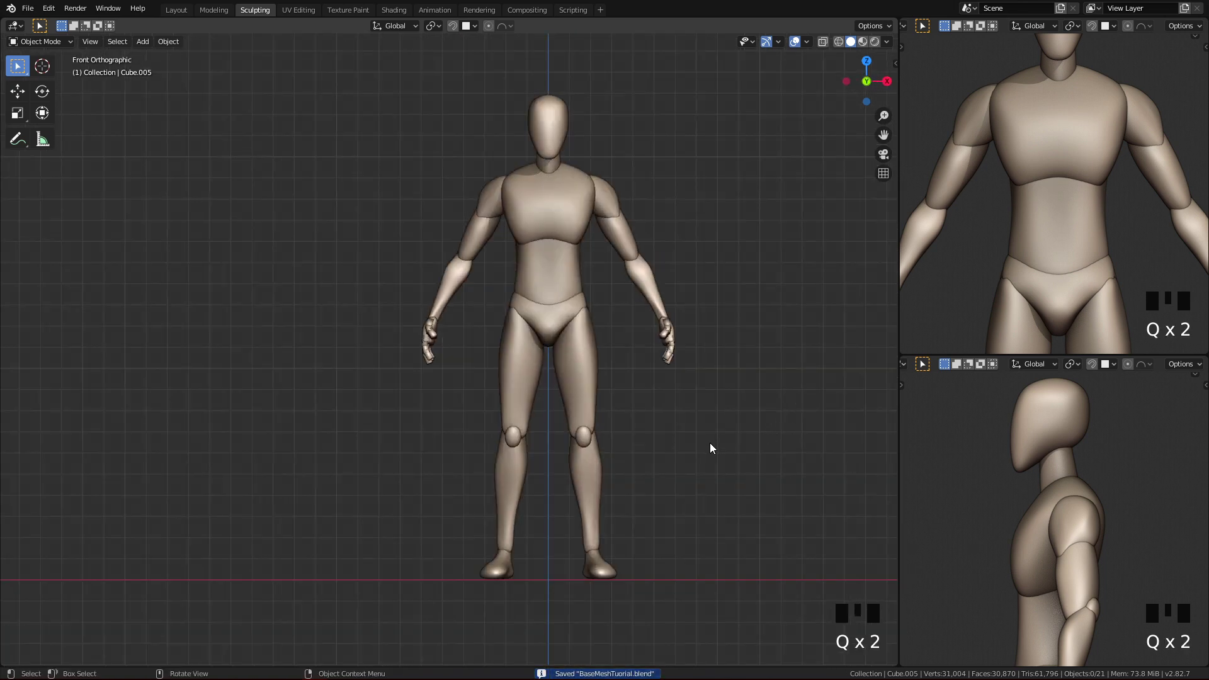
key(alt+h)
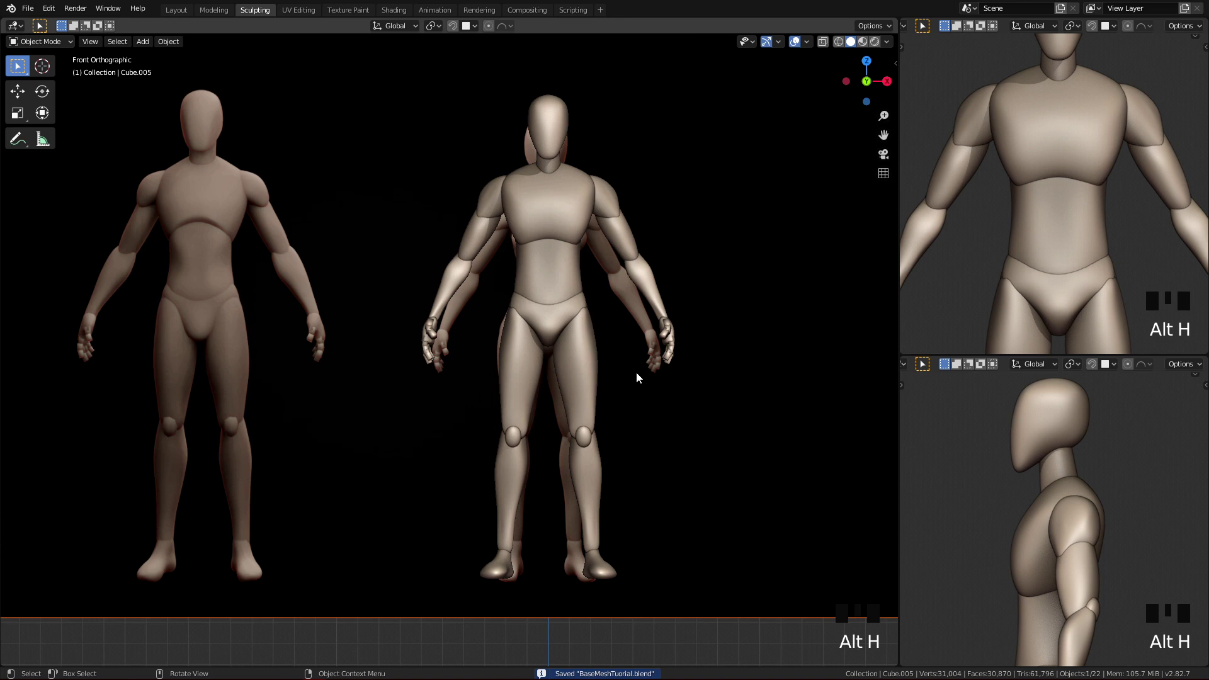
click(755, 434)
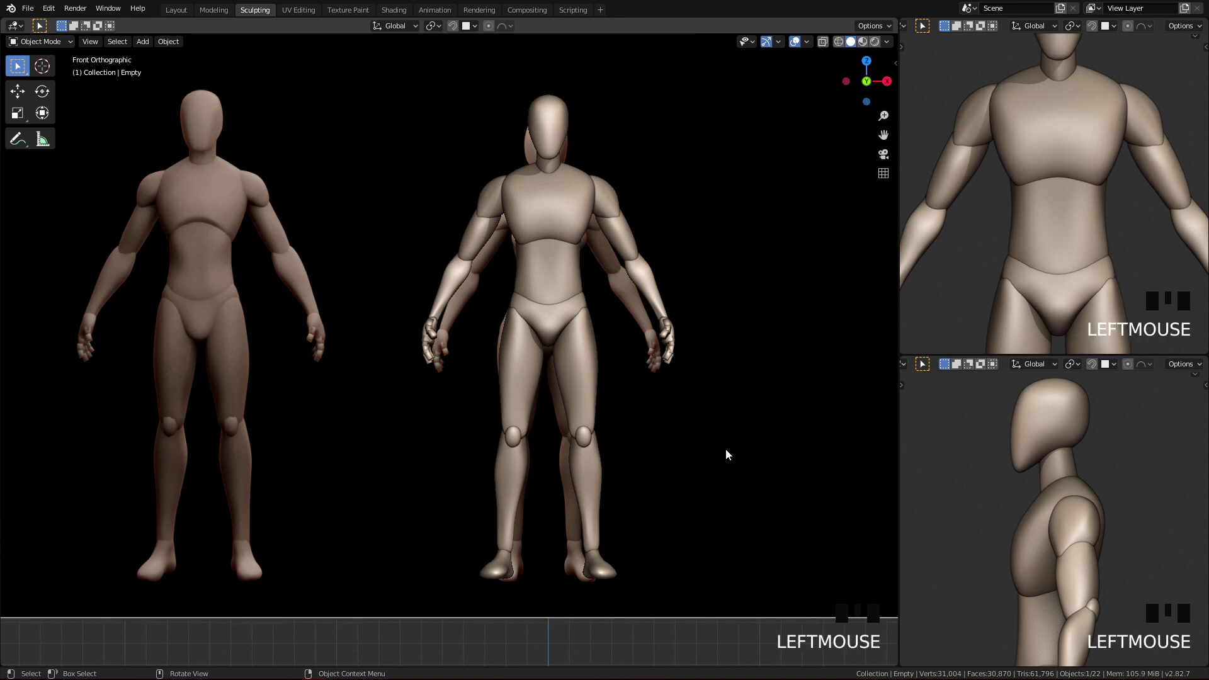
key(h)
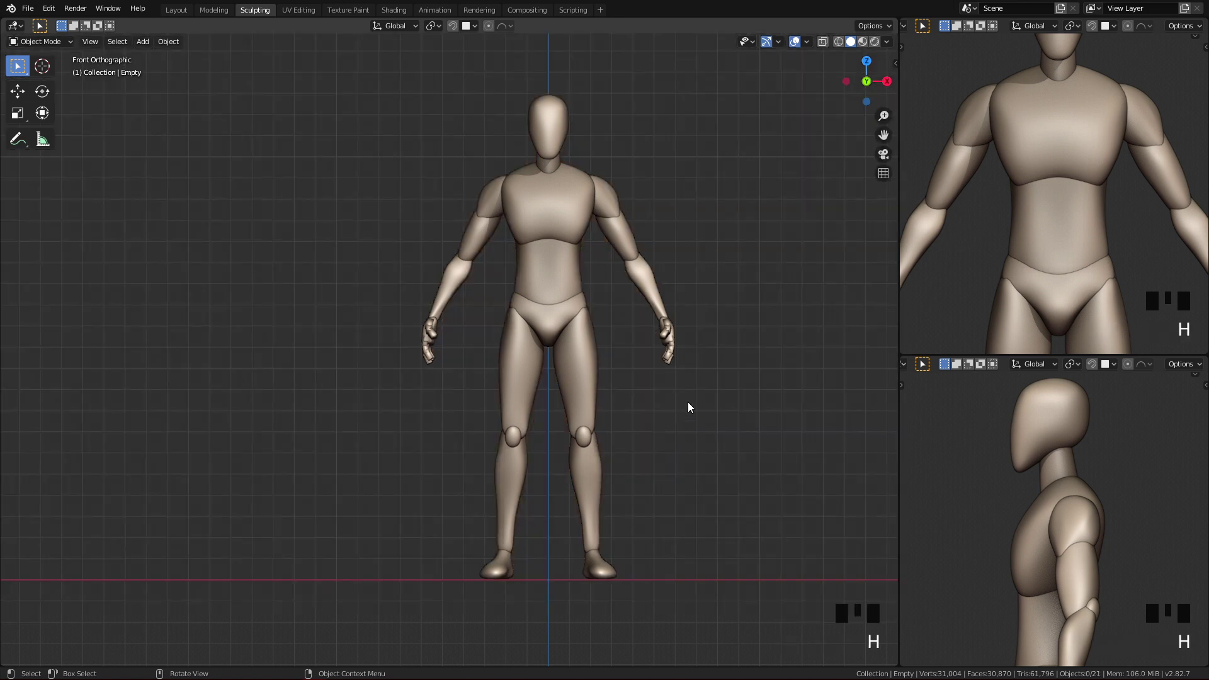
- Examine the mannequin's proportions in the right and front orthographic views, both close up and at full height
key(q)
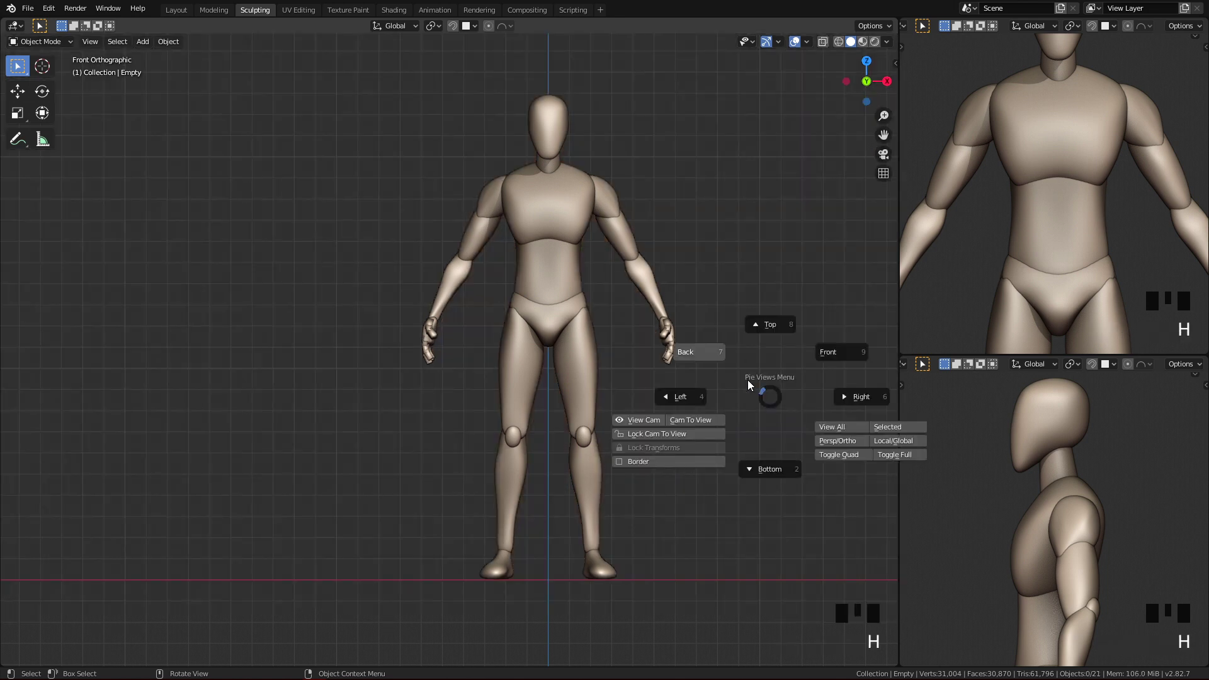
key(q)
ctrl+middle_drag(685, 485, 695, 423)
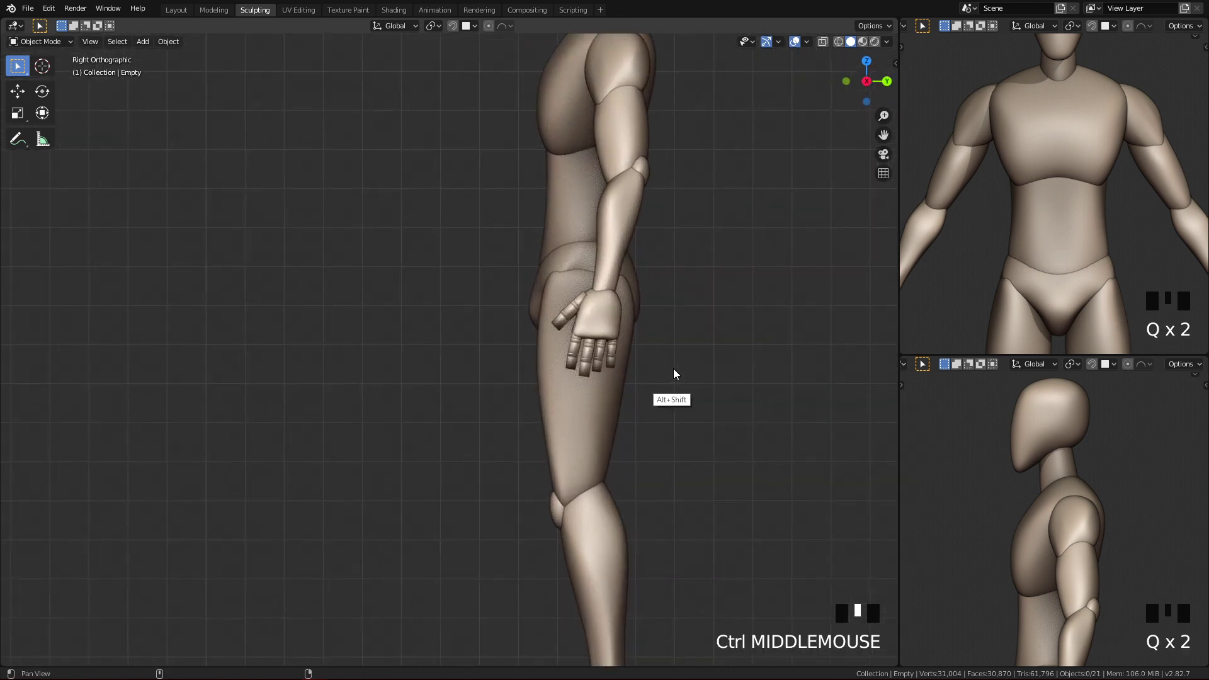
key(q)
shift+middle_drag(776, 287, 740, 424)
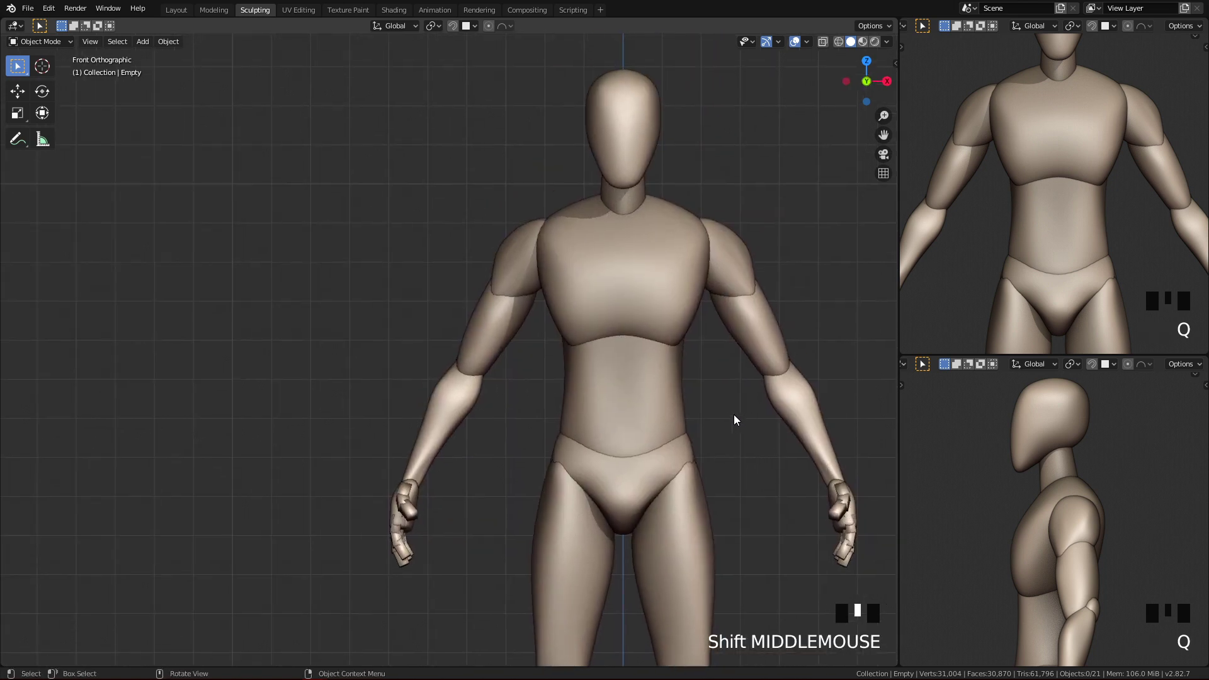
ctrl+middle_drag(768, 444, 720, 521)
mouse_move(720, 522)
shift+middle_down()
mouse_move(686, 433)
mouse_move(760, 500)
mouse_move(726, 522)
shift+middle_up()
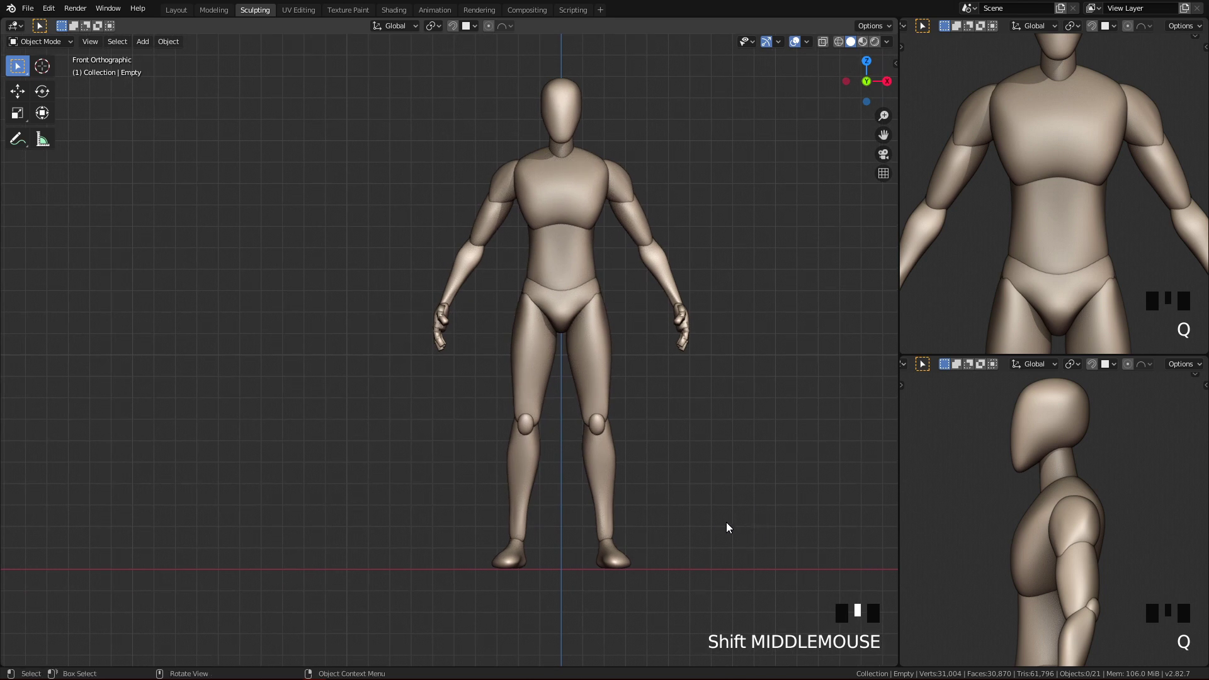
key(q)
key(q)
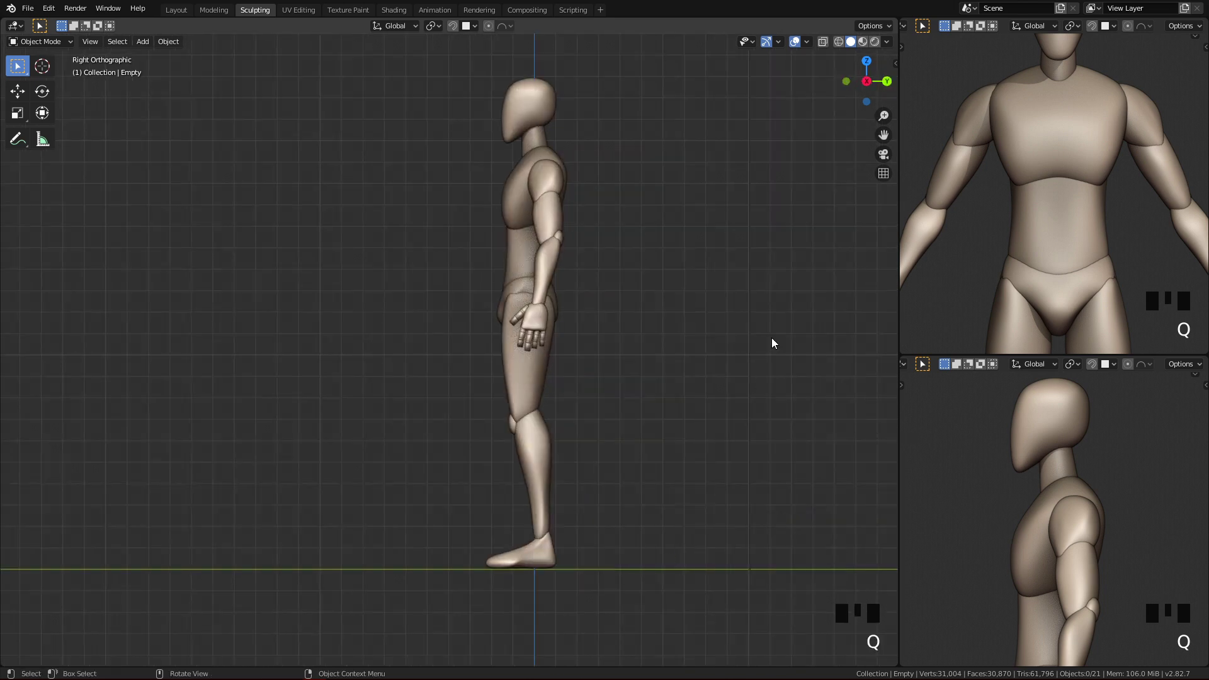
- Sculpt the lower thighs around the knees in Sculpt Mode with the brush radius set to 65 px
ctrl+middle_drag(704, 553, 758, 459)
click(752, 448)
shift+middle_drag(745, 531, 705, 469)
key(Tab)
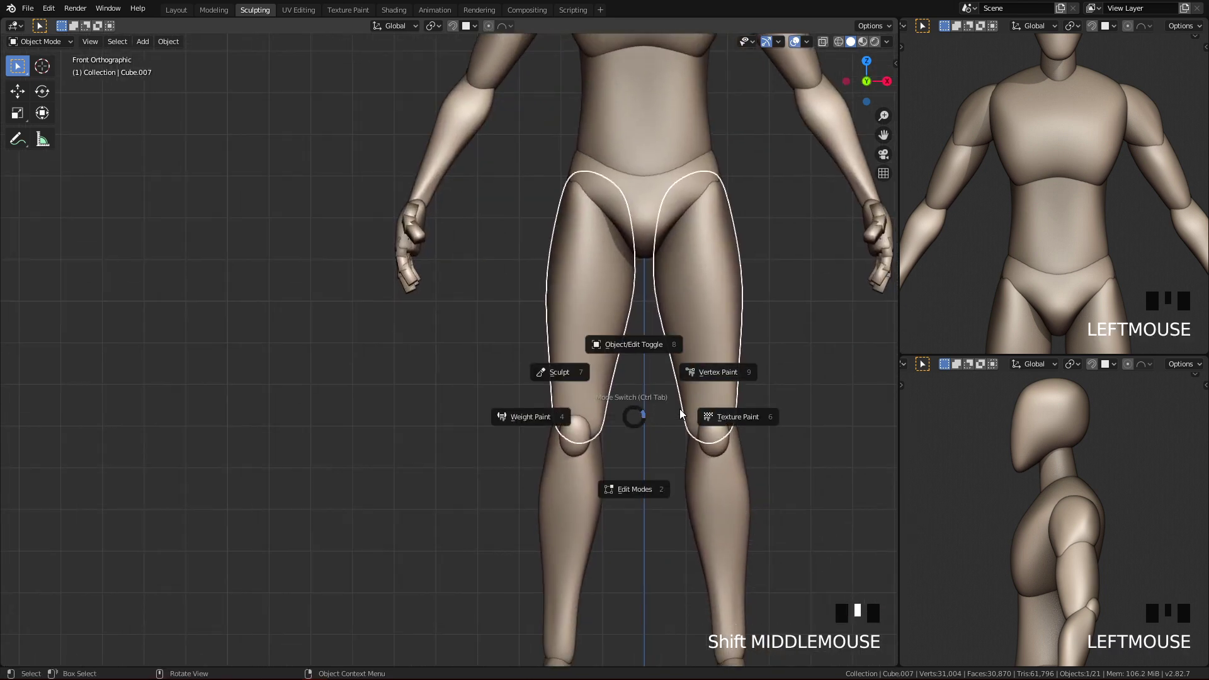
key(Tab)
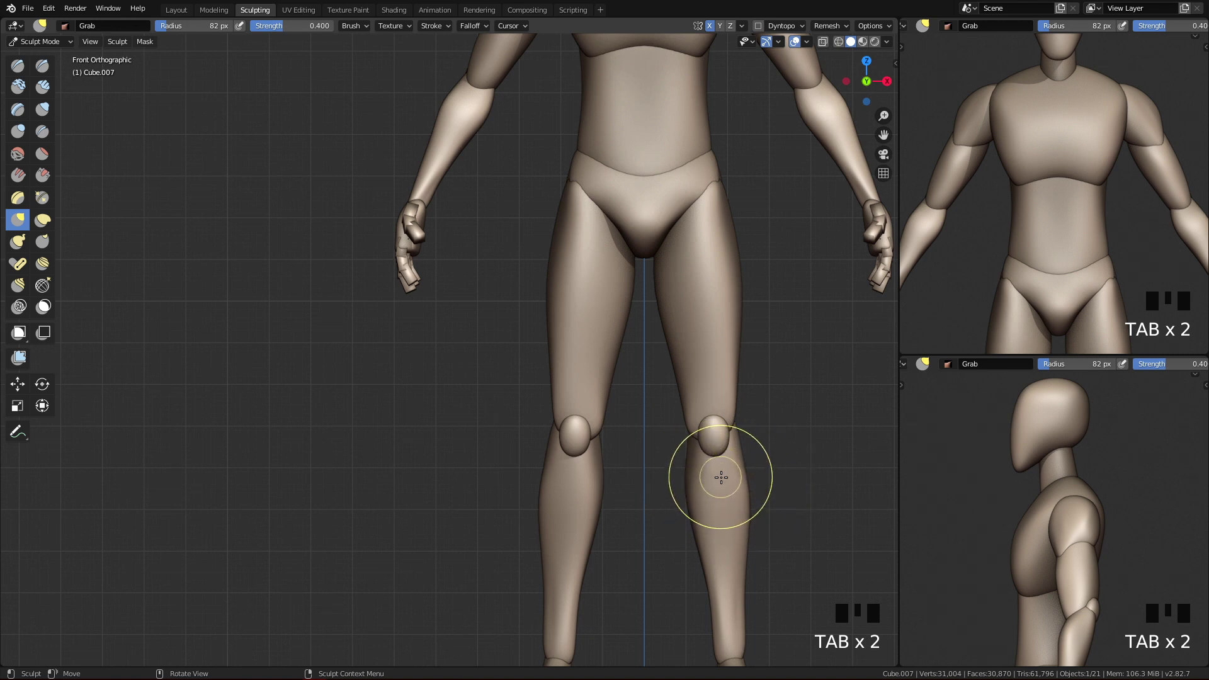
key(Tab)
key(Tab)
key(f)
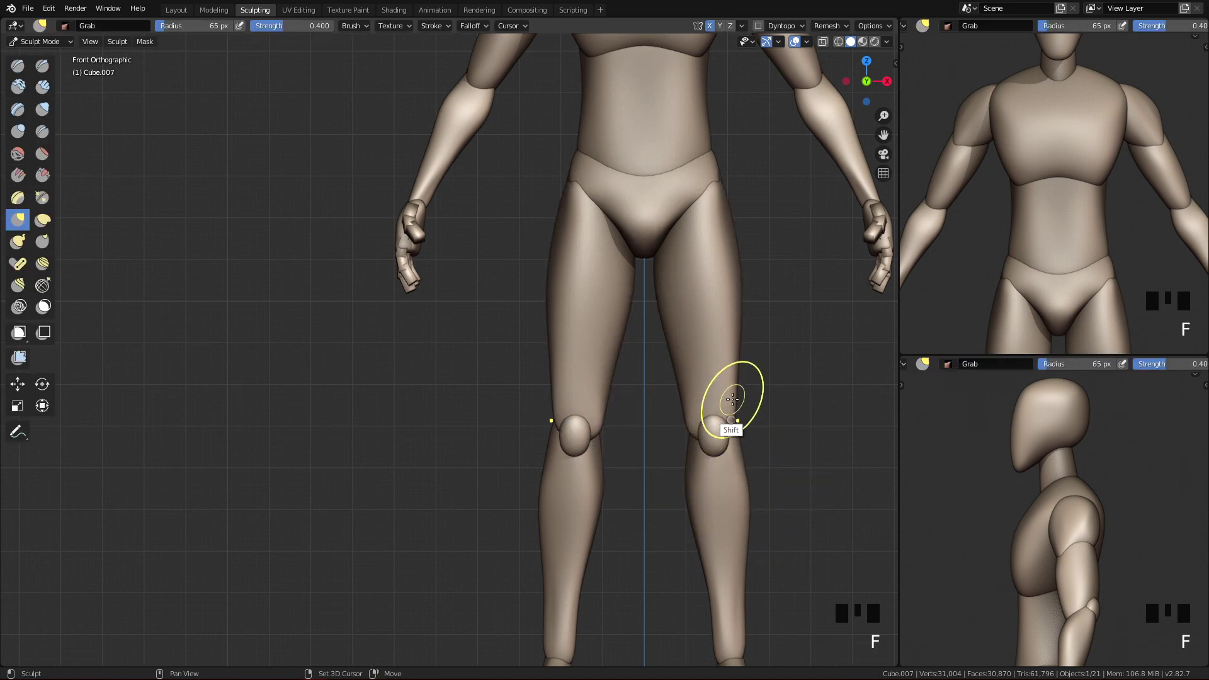
shift+click(755, 420)
shift+drag(689, 431, 693, 431)
- Leave Sculpt Mode, deselect the thighs and save the file
key(Tab)
key(q)
key(alt+a)
key(q)
scroll(771, 368, down, 4)
mouse_move(723, 498)
shift+middle_down()
mouse_move(796, 555)
mouse_move(716, 516)
shift+middle_up()
key(ctrl+s)
shift+middle_drag(675, 489, 651, 470)
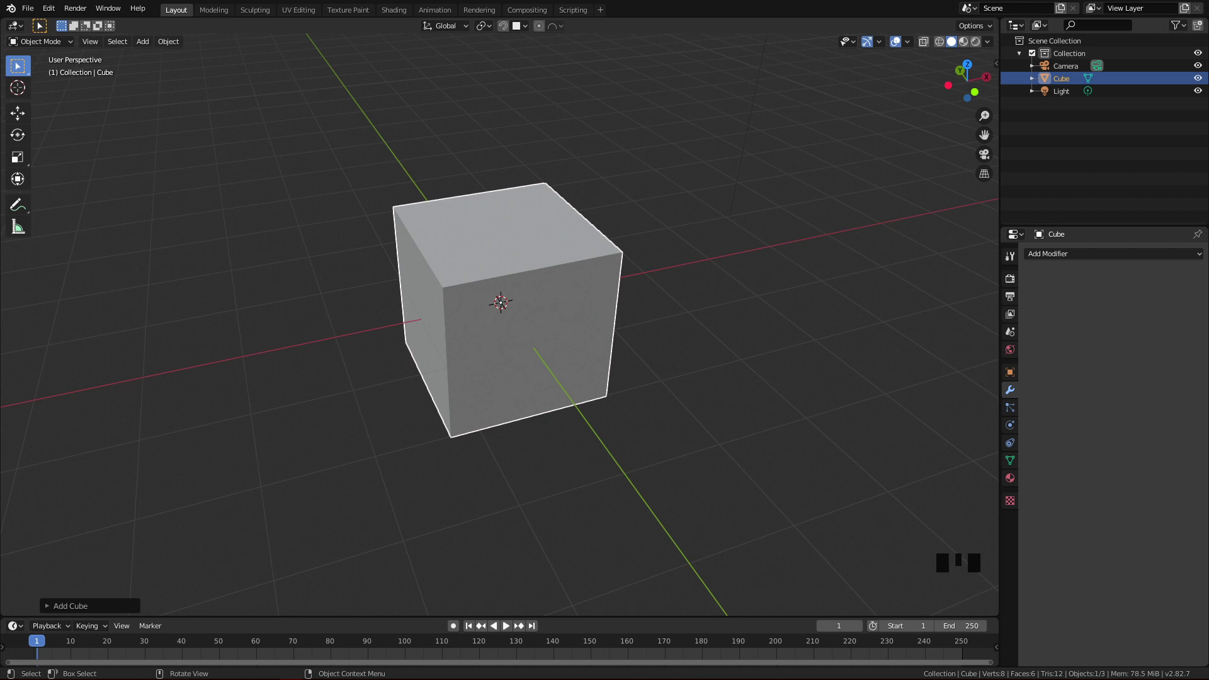
- Deselect the default cube in the new scene
click(676, 264)
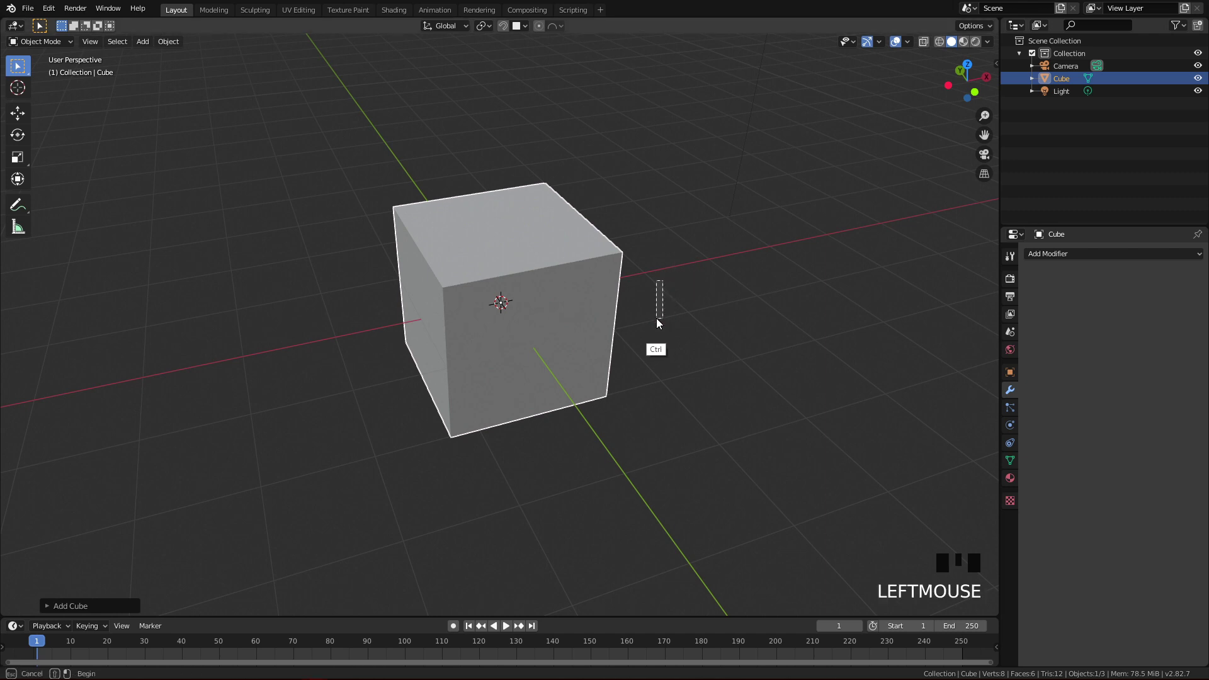
click(678, 261)
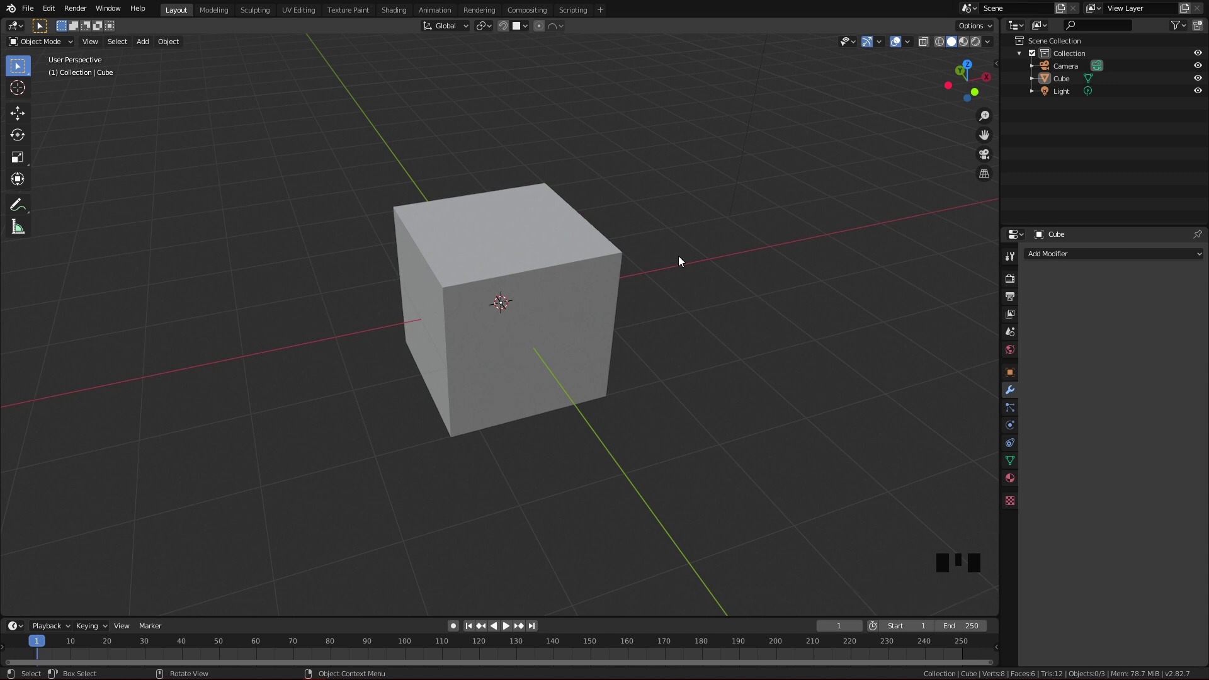
middle_drag(653, 351, 667, 342)
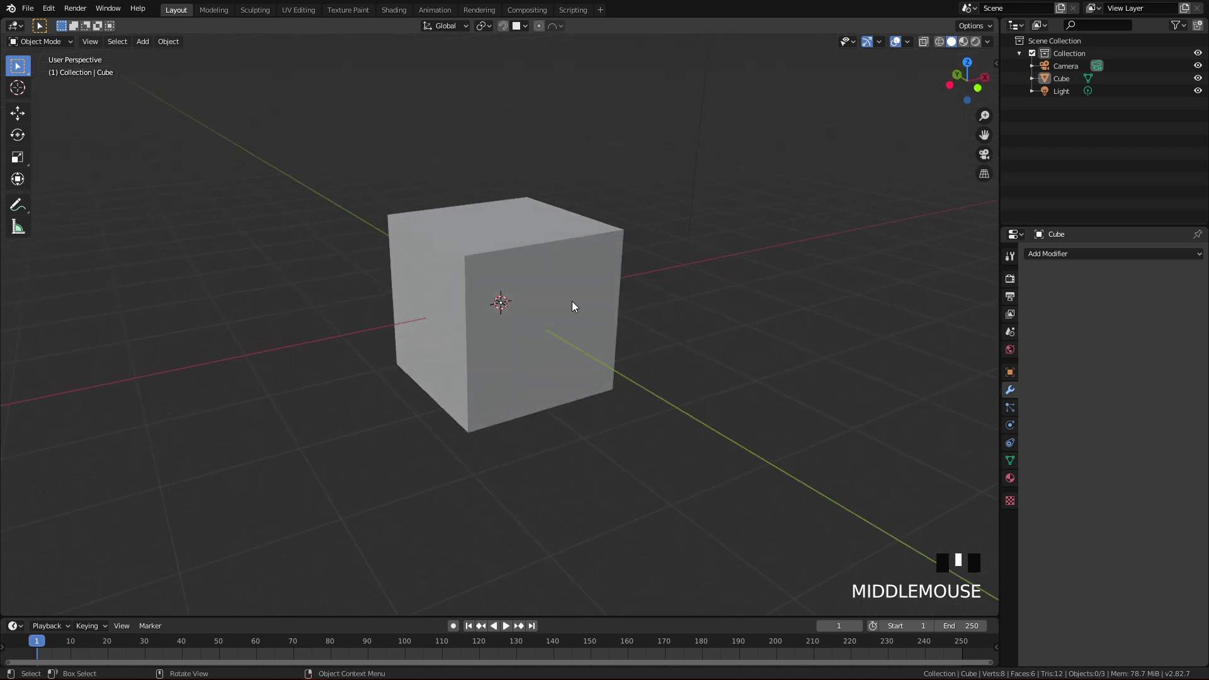
- Check the Import Images as Planes add-on and its details in the add-on preferences, and close the preferences
click(27, 8)
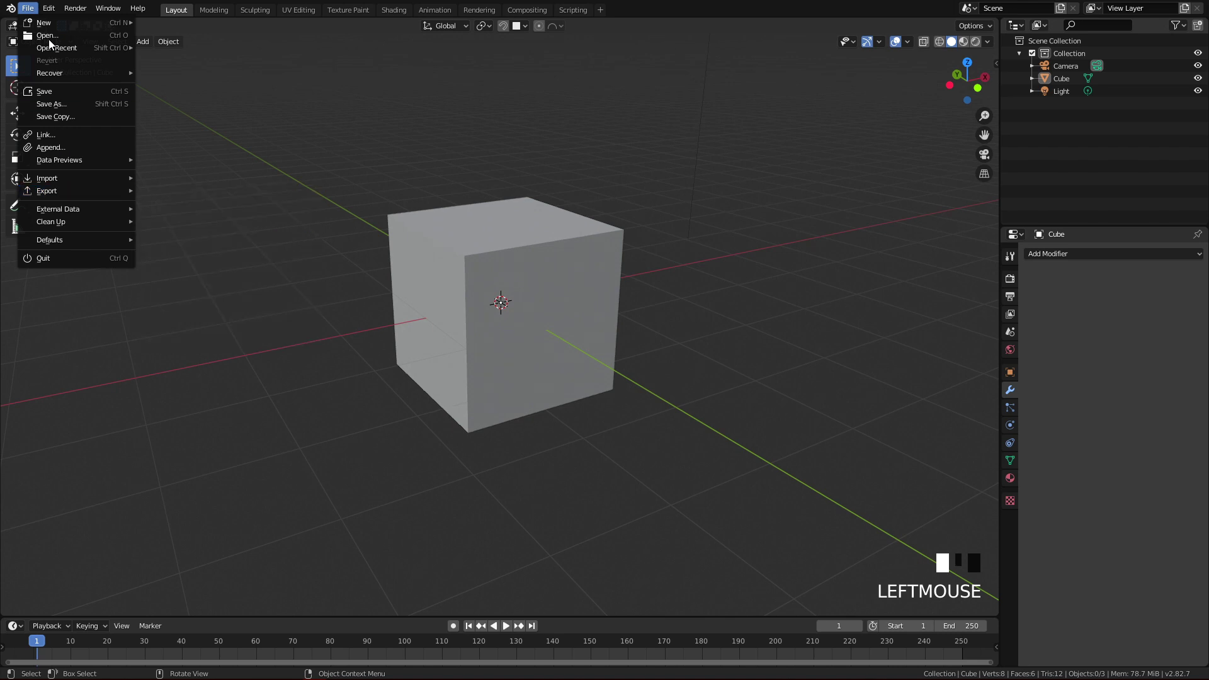
mouse_move(52, 19)
click(48, 8)
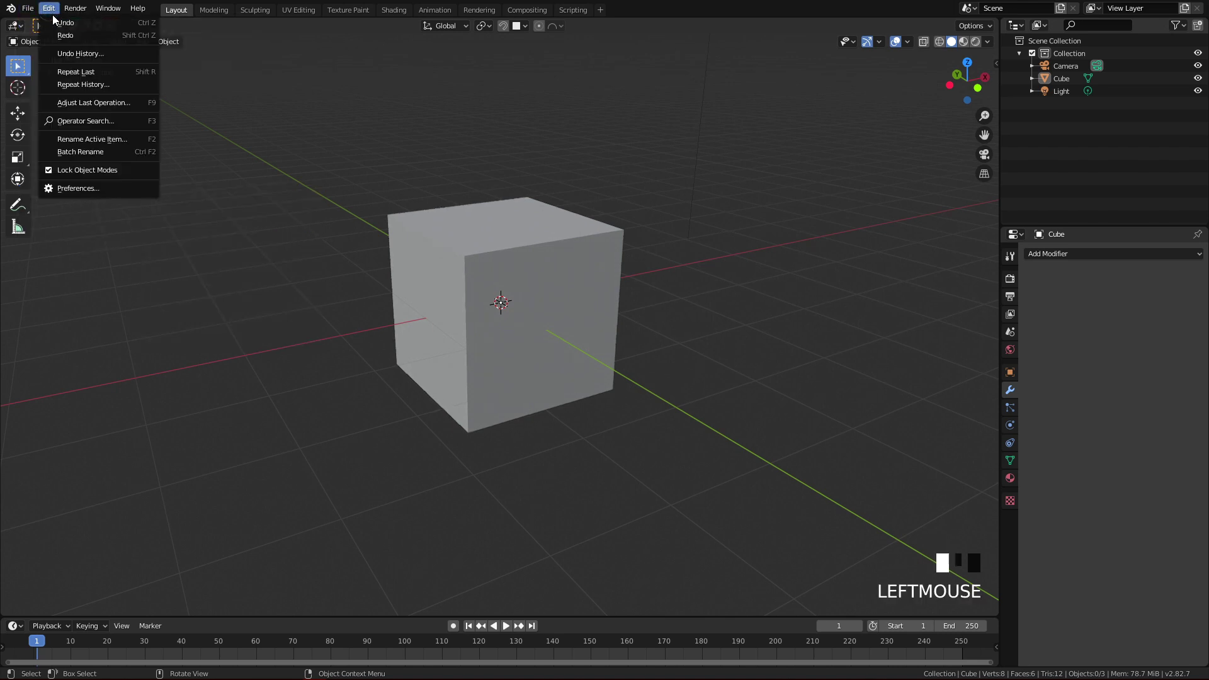
click(97, 190)
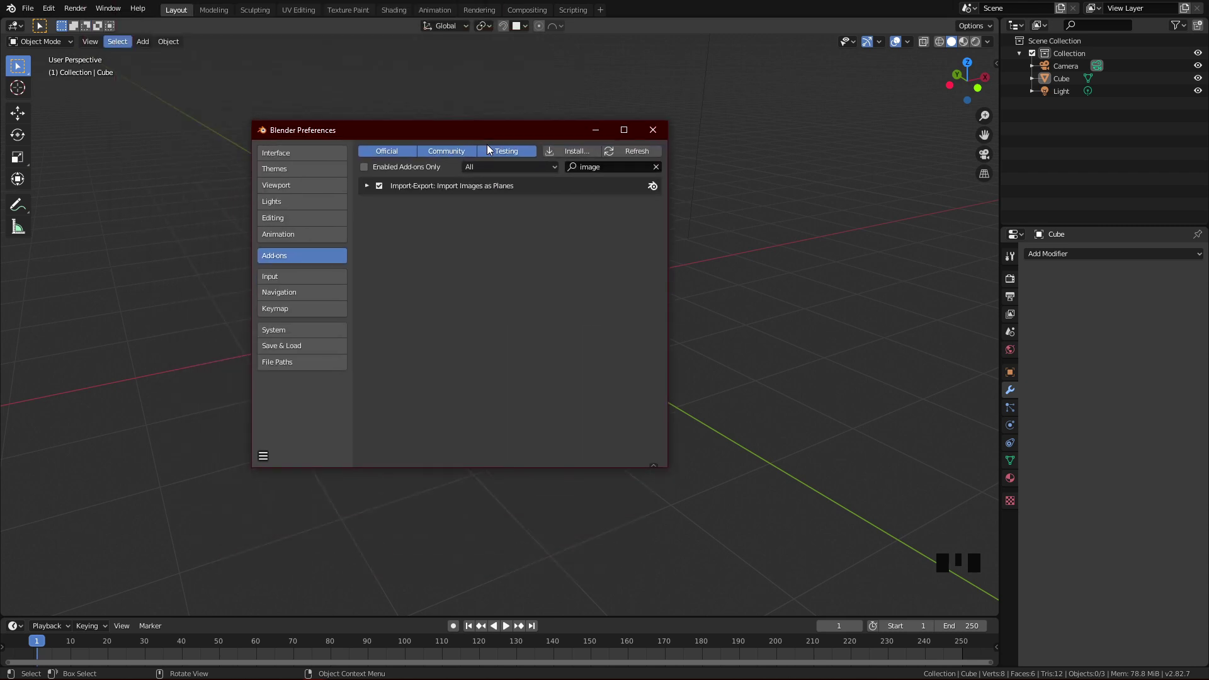
click(612, 170)
click(588, 170)
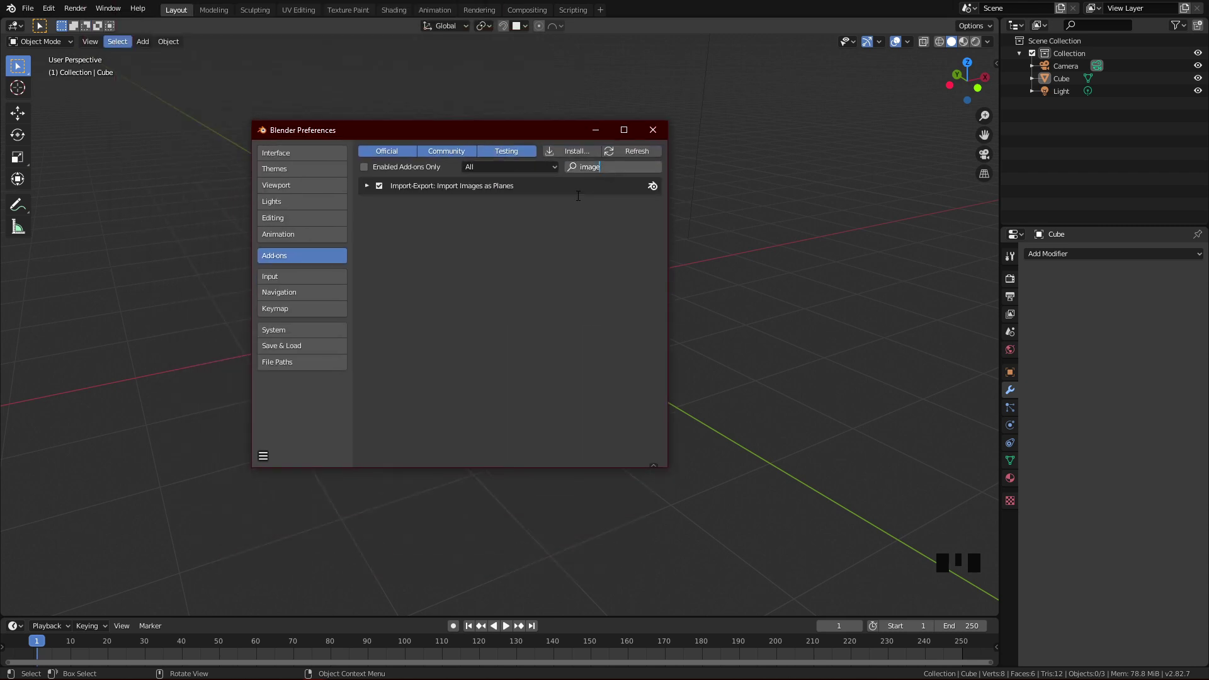
click(476, 216)
click(366, 187)
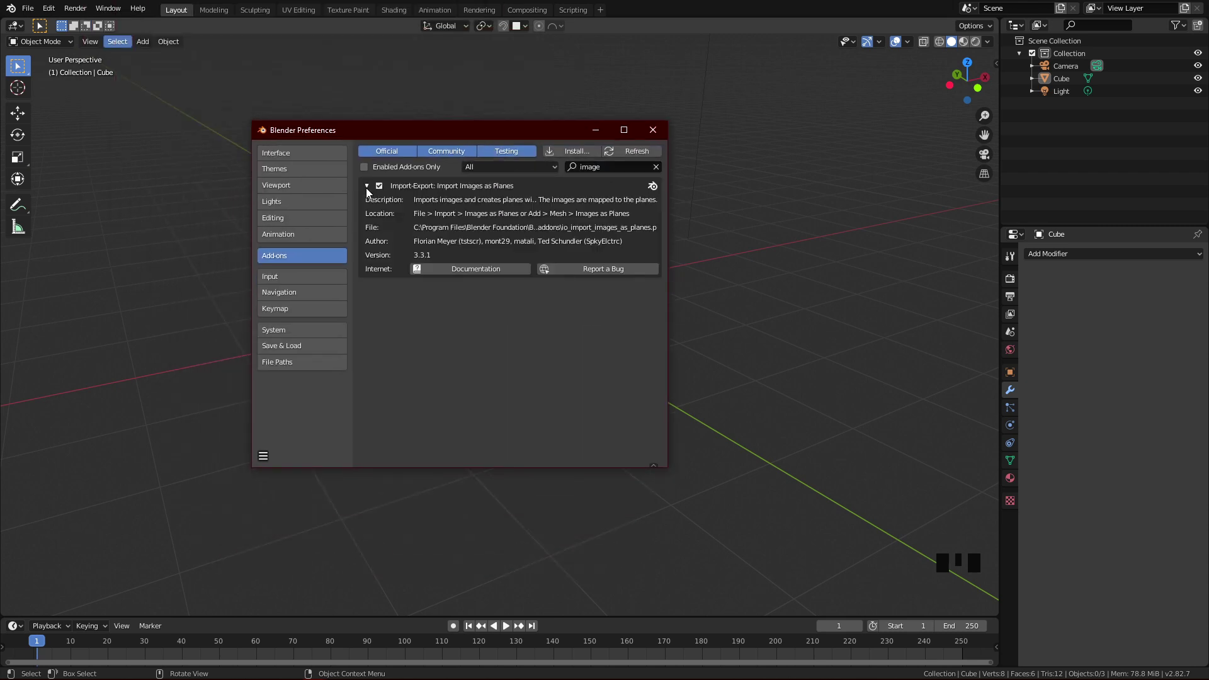
click(367, 187)
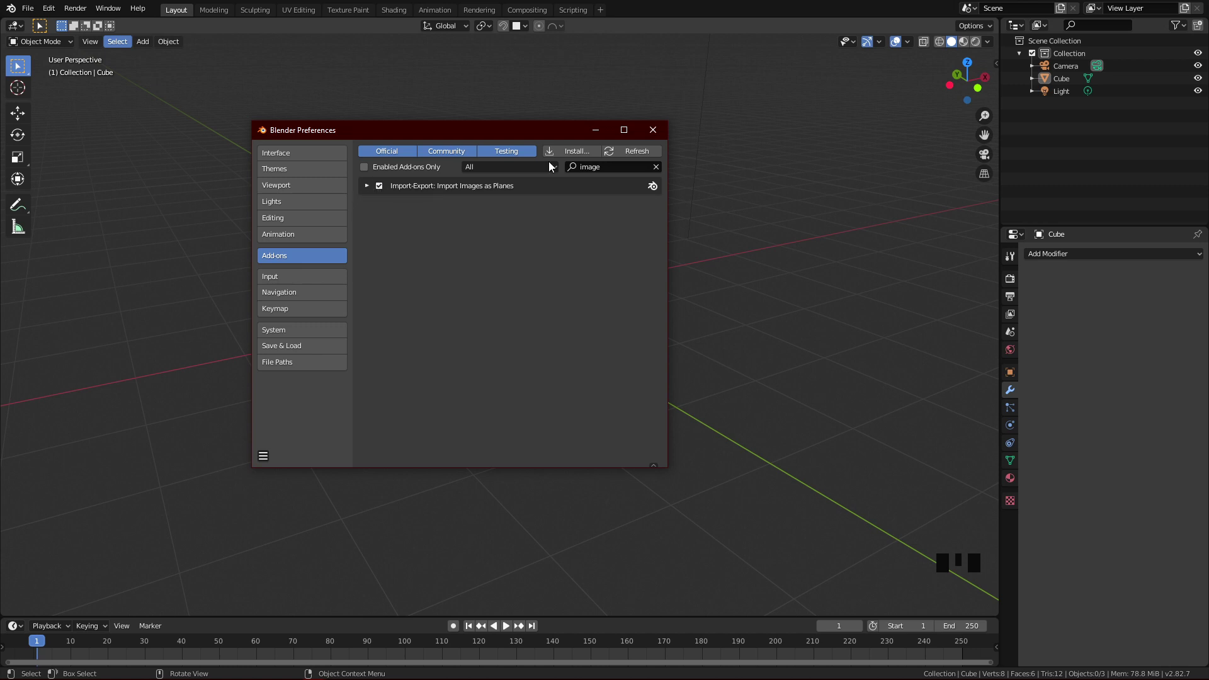
click(650, 137)
- Add StylisedBaseMesh_04.png to the scene as a reference image
scroll(518, 231, down, 2)
scroll(517, 230, up, 1)
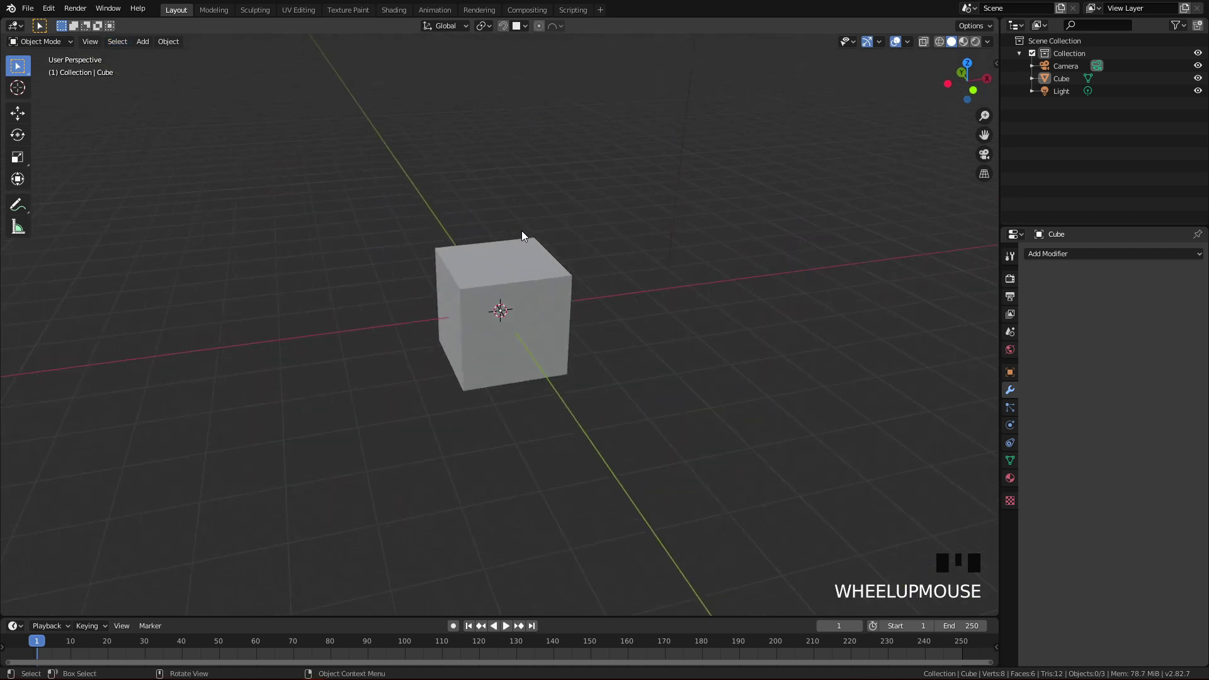
middle_drag(521, 230, 526, 255)
click(574, 225)
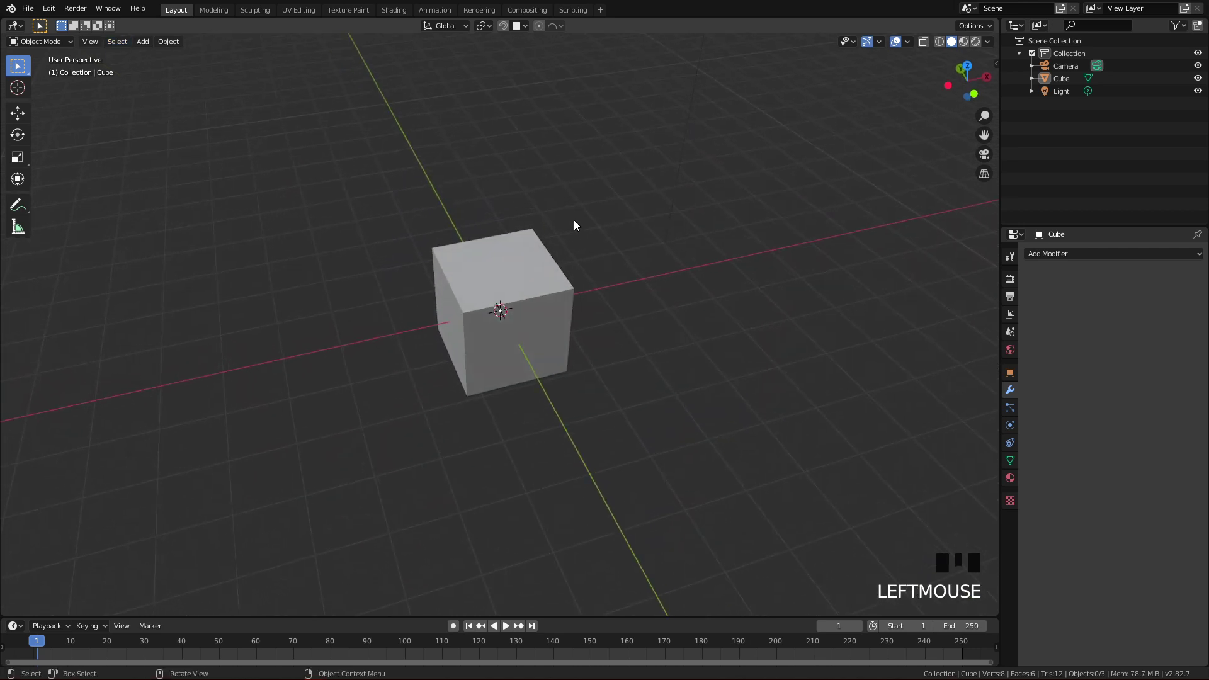
key(shift+a)
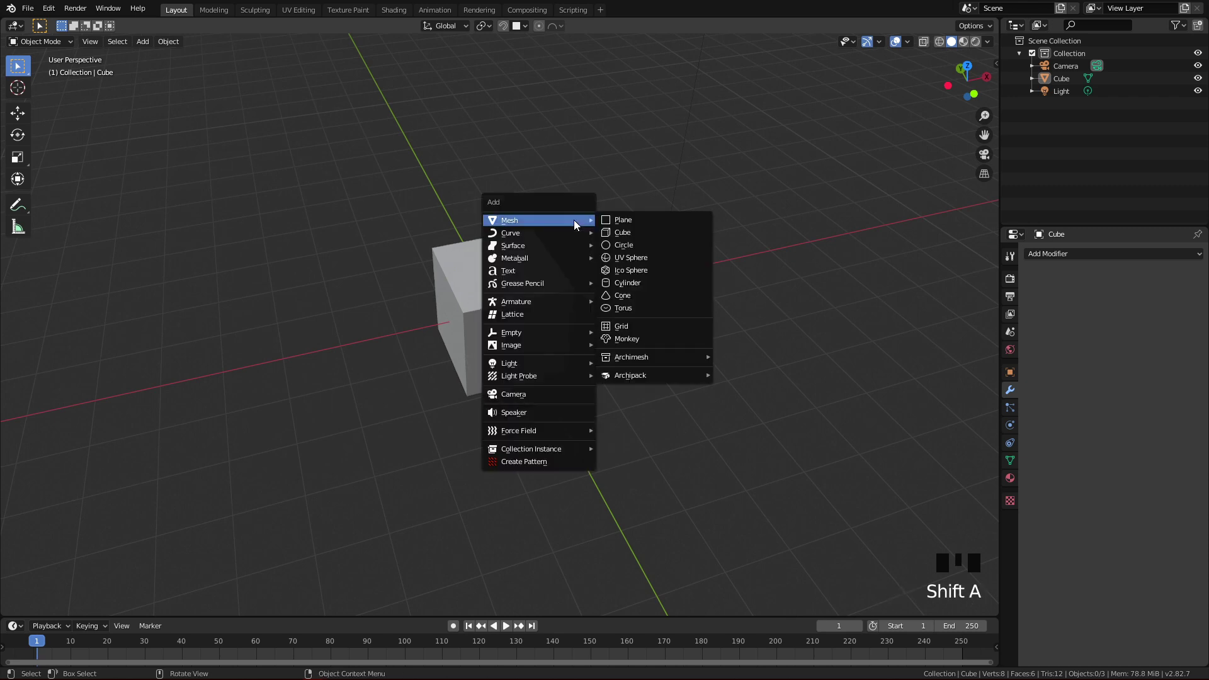
mouse_move(553, 344)
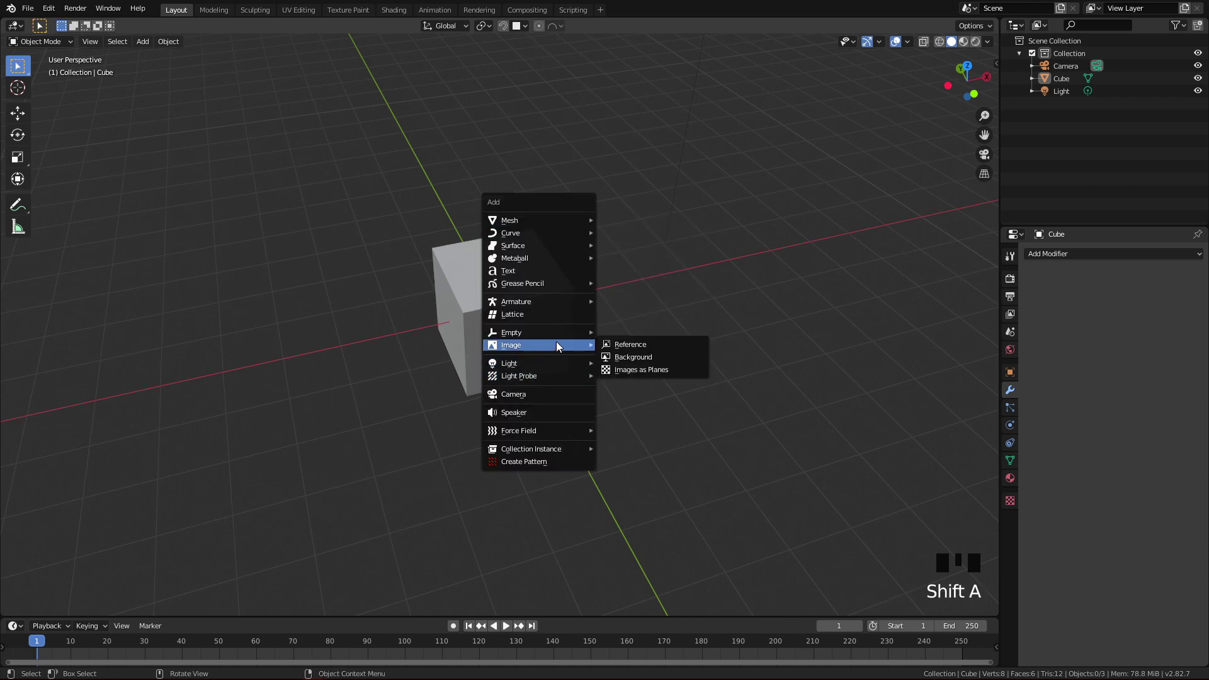
click(631, 345)
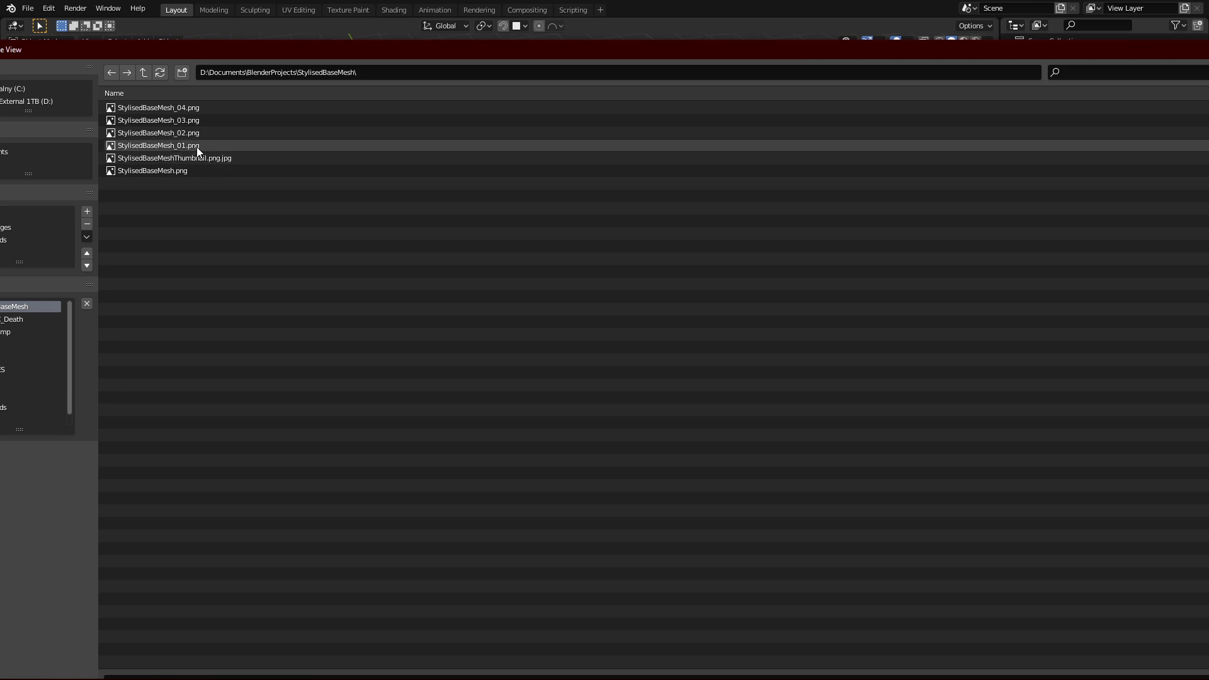
double_click(191, 110)
- Clear the rotation of the reference image so it lies flat on the grid
middle_drag(513, 308, 489, 321)
scroll(564, 375, up, 3)
click(621, 338)
click(734, 284)
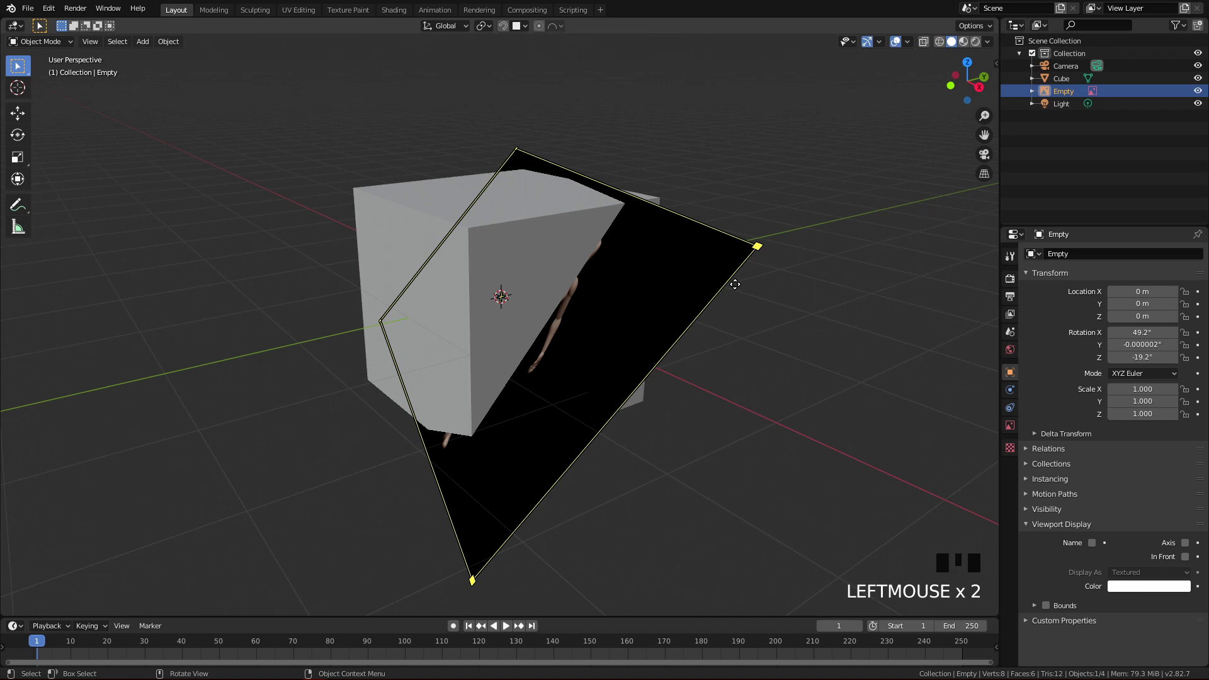
key(alt+r)
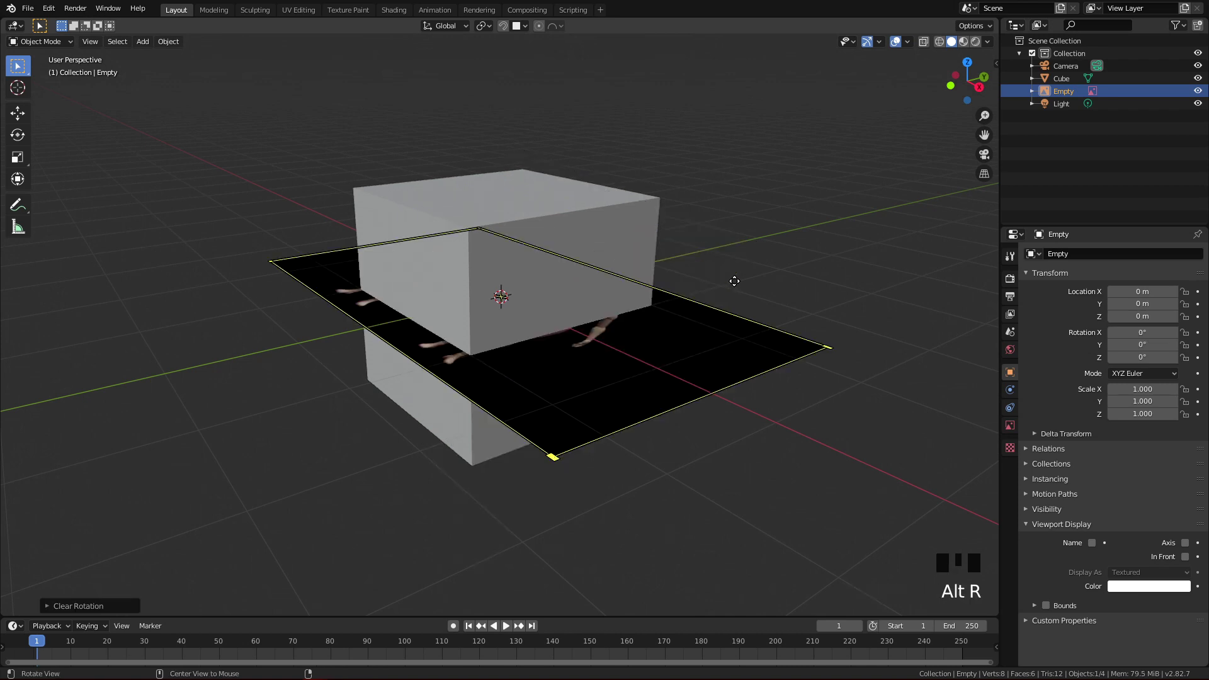
- Delete the default cube
middle_drag(724, 287, 624, 278)
click(592, 288)
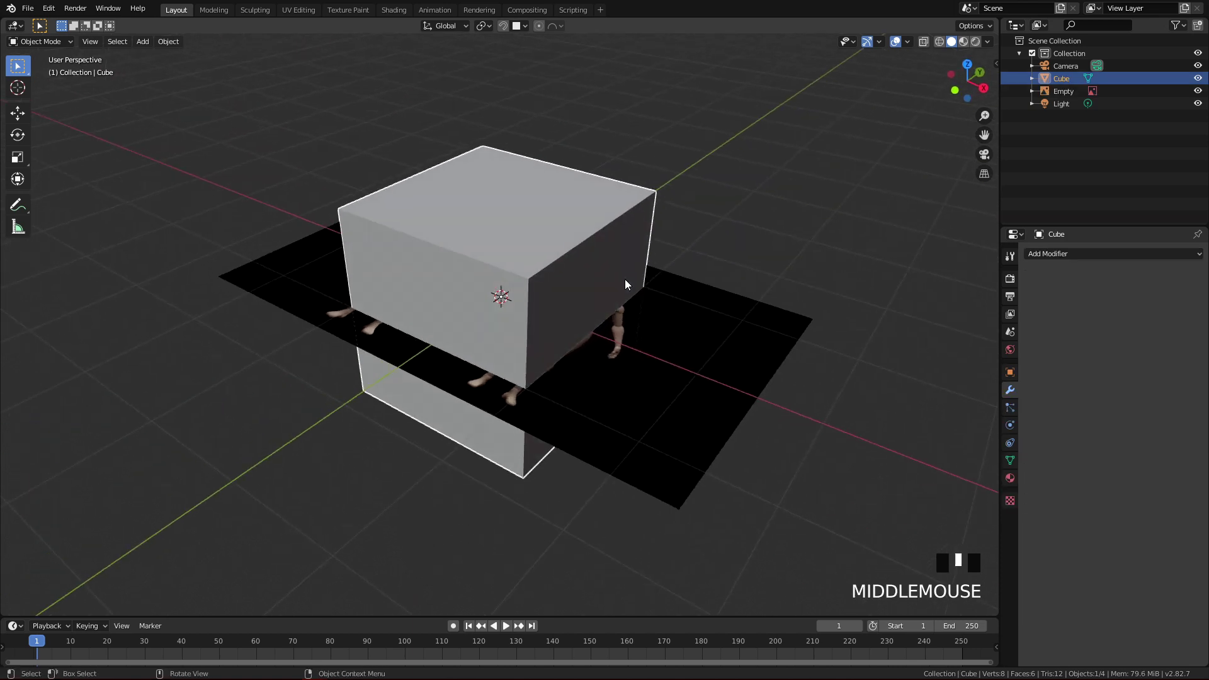
key(x)
click(624, 280)
- Rotate the reference image 90° about the X axis so it stands upright
click(520, 300)
middle_drag(520, 300, 587, 346)
key(q)
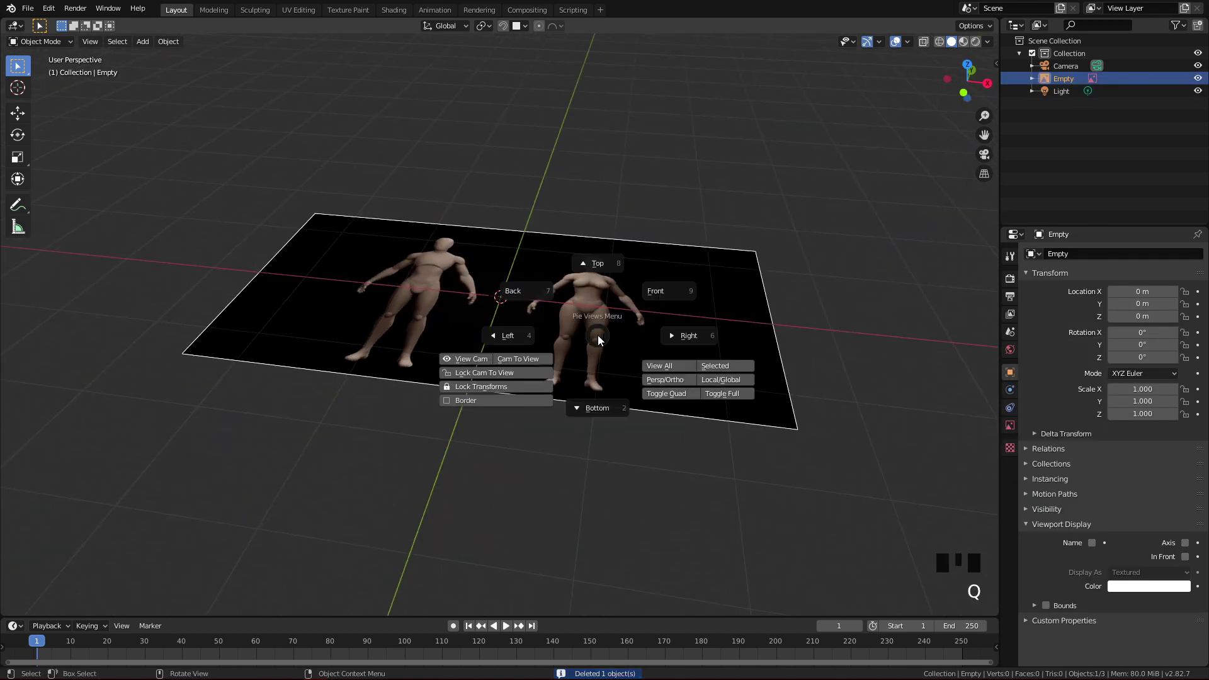
click(668, 282)
scroll(573, 331, up, 3)
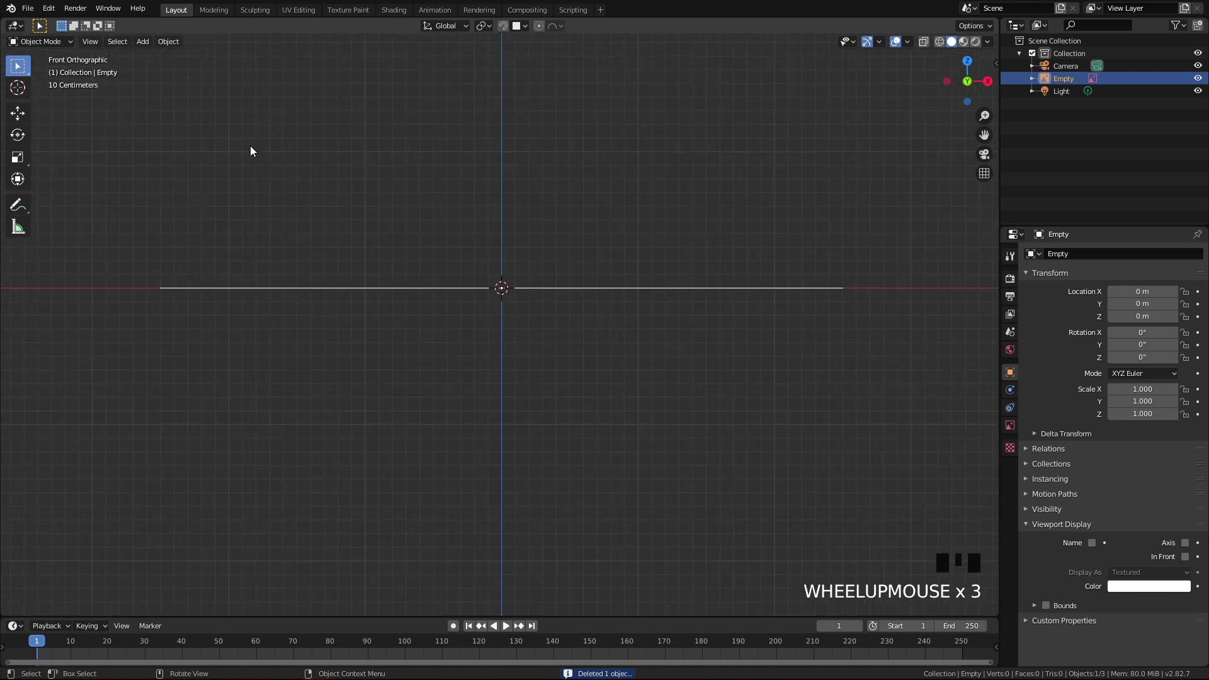
drag(109, 181, 884, 384)
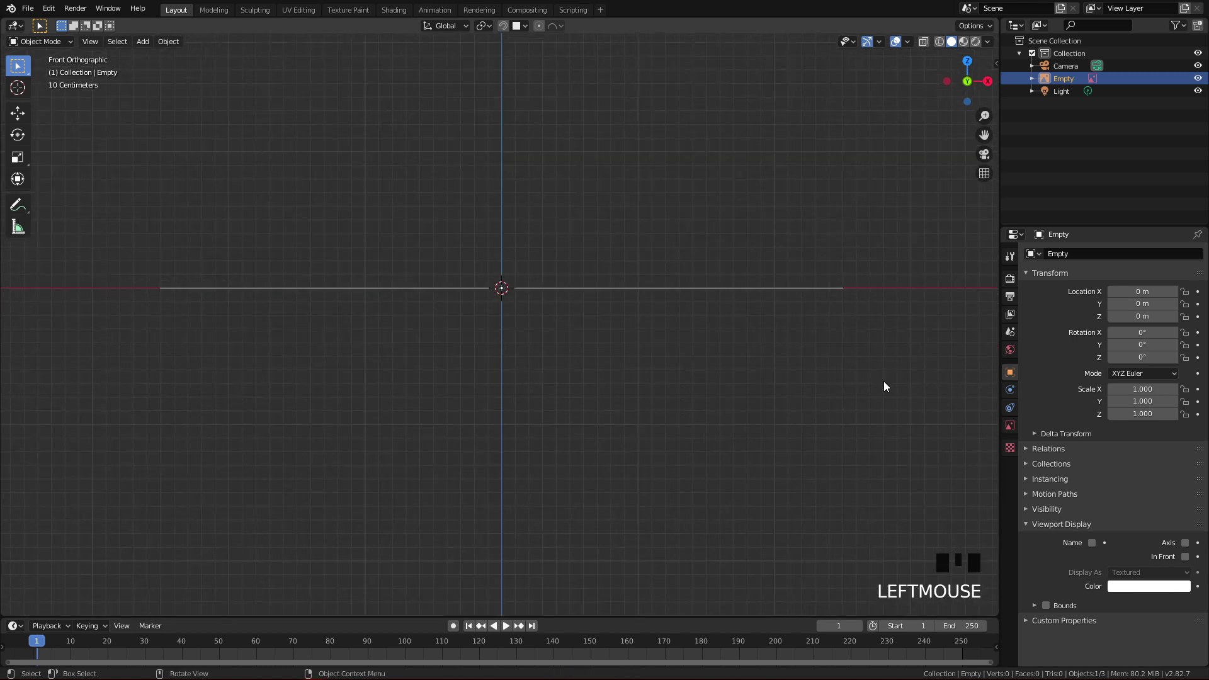
middle_drag(863, 378, 553, 324)
scroll(790, 421, down, 2)
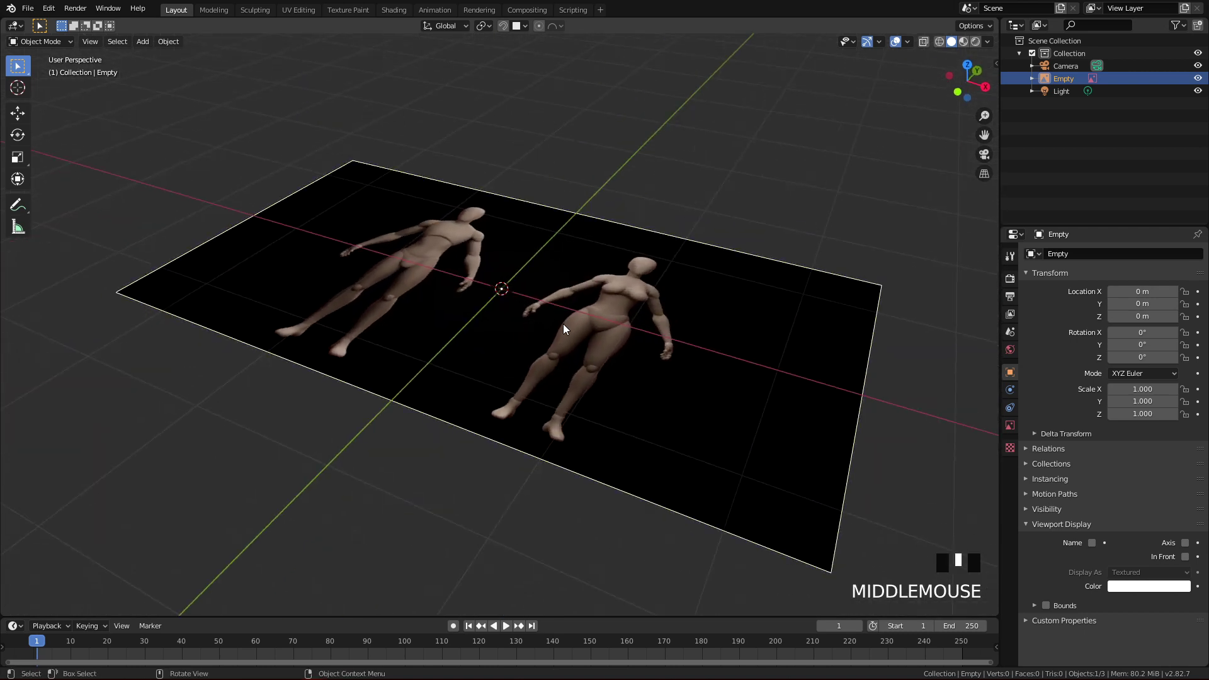
key(r)
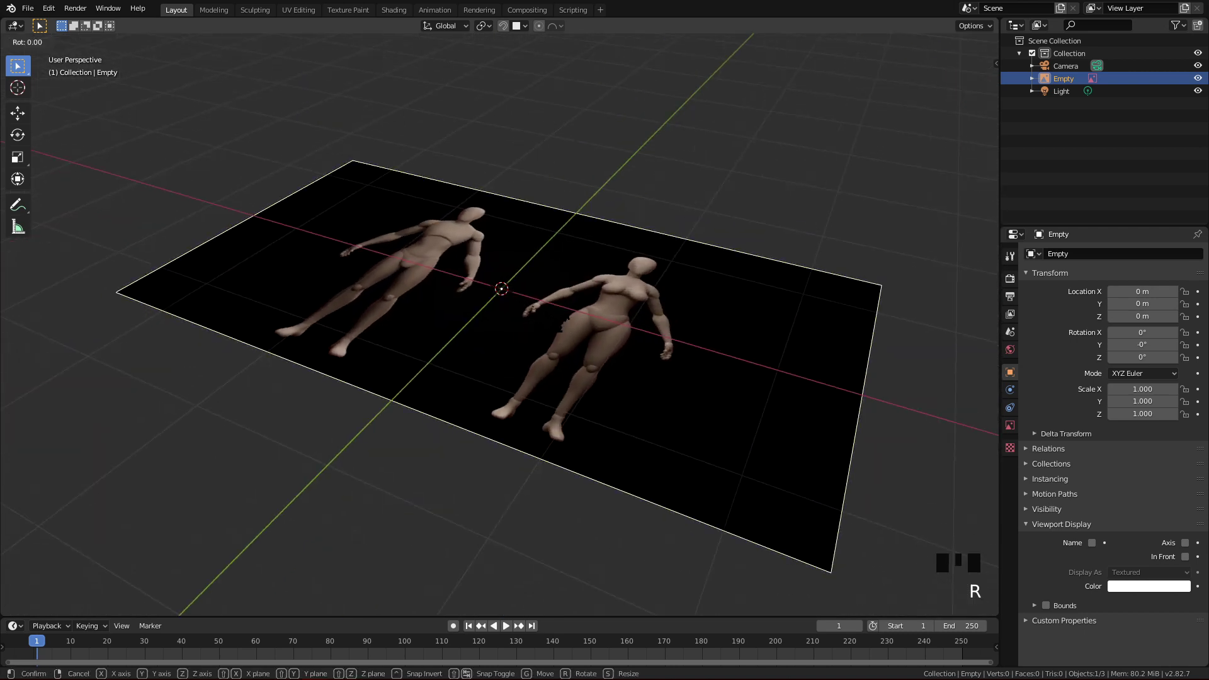
text(x90)
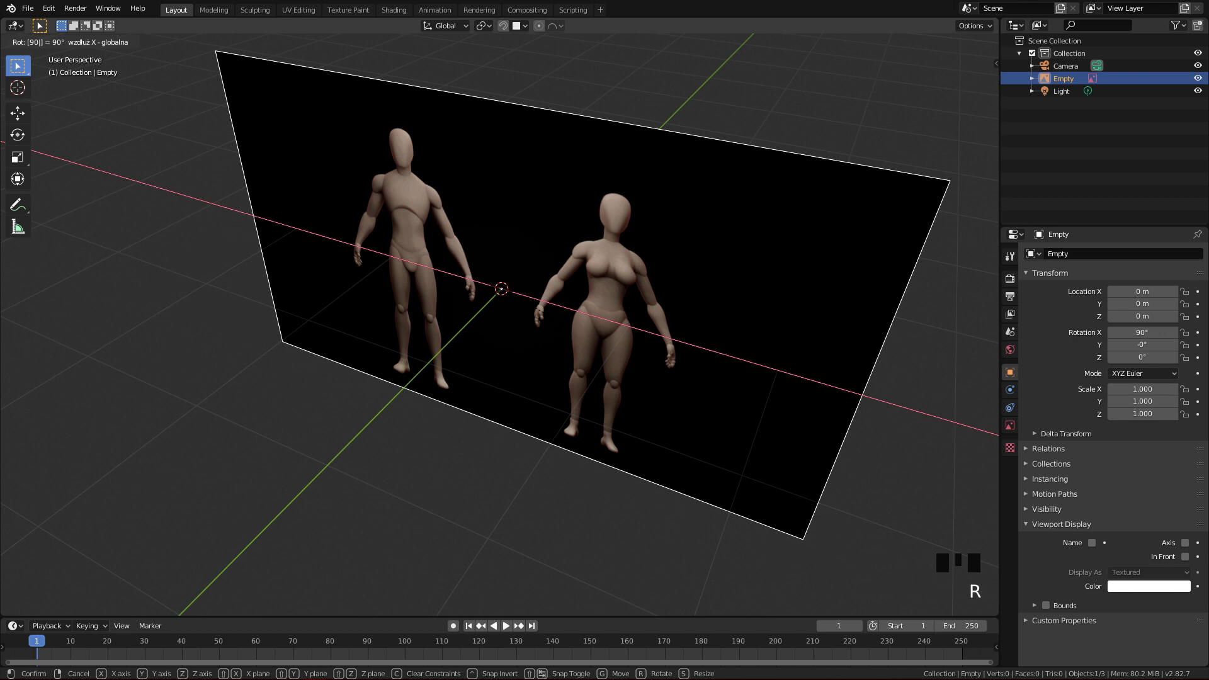
click(540, 310)
- Examine the upright reference image in the front orthographic view, comparing both figures with the world axes
middle_drag(549, 295, 558, 320)
key(q)
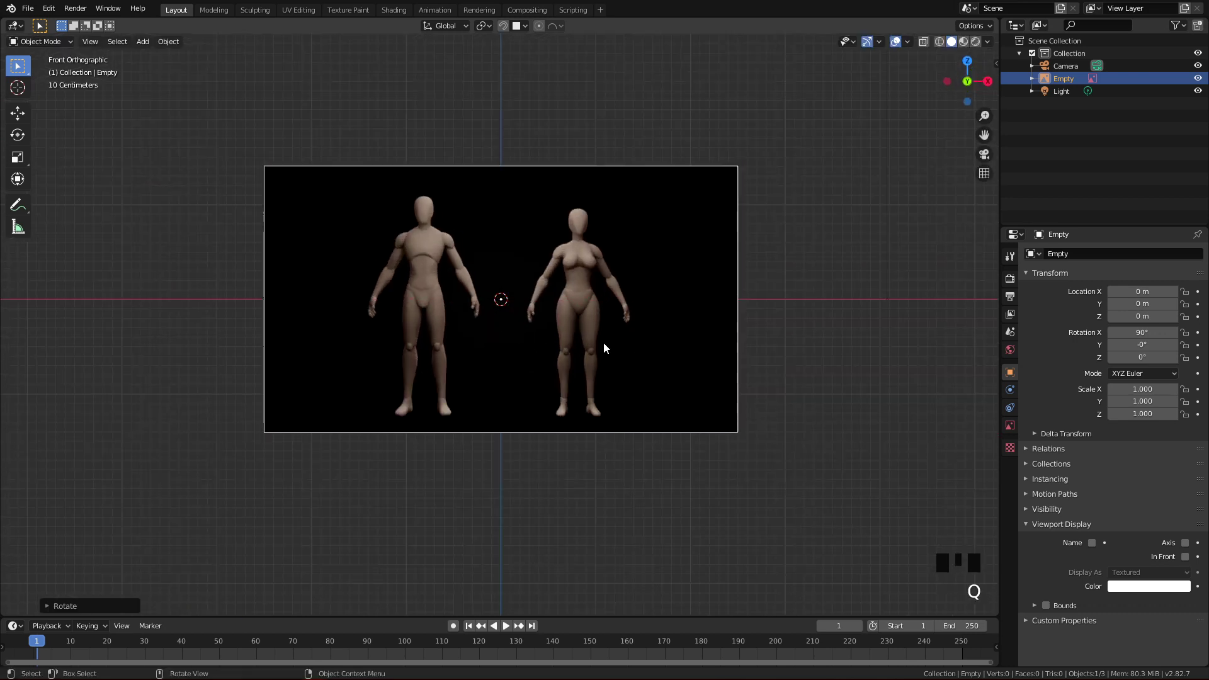
scroll(603, 343, up, 4)
scroll(601, 343, down, 4)
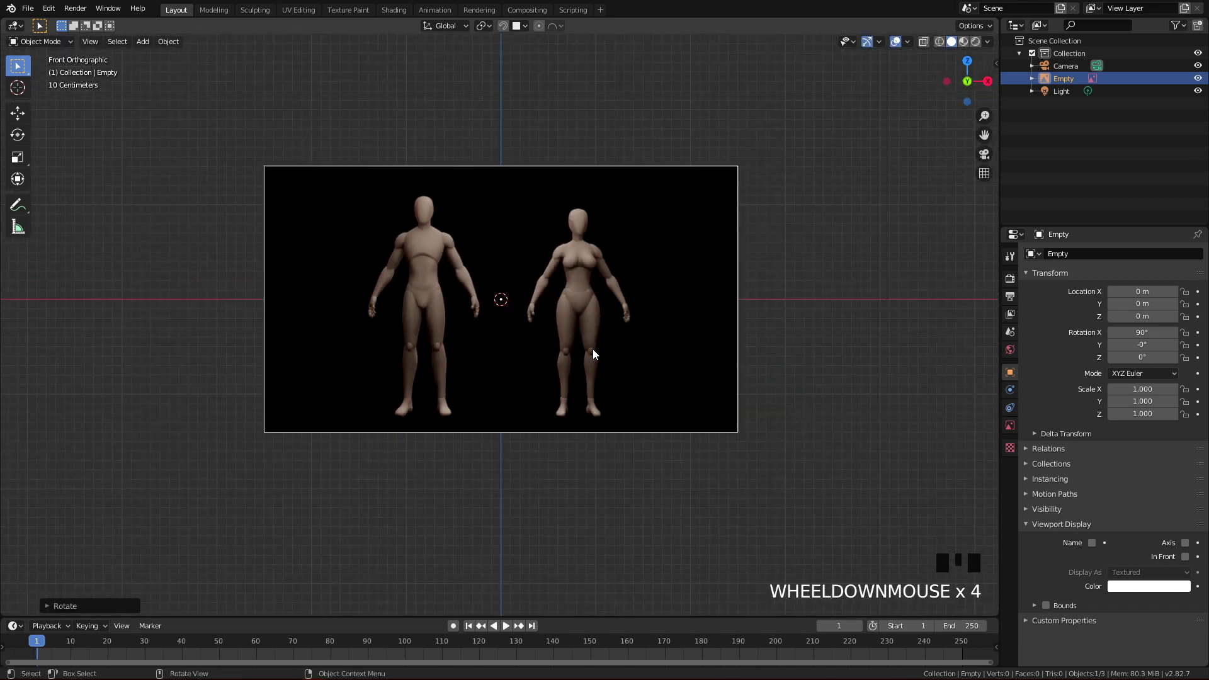
scroll(589, 355, down, 1)
shift+middle_drag(524, 380, 507, 335)
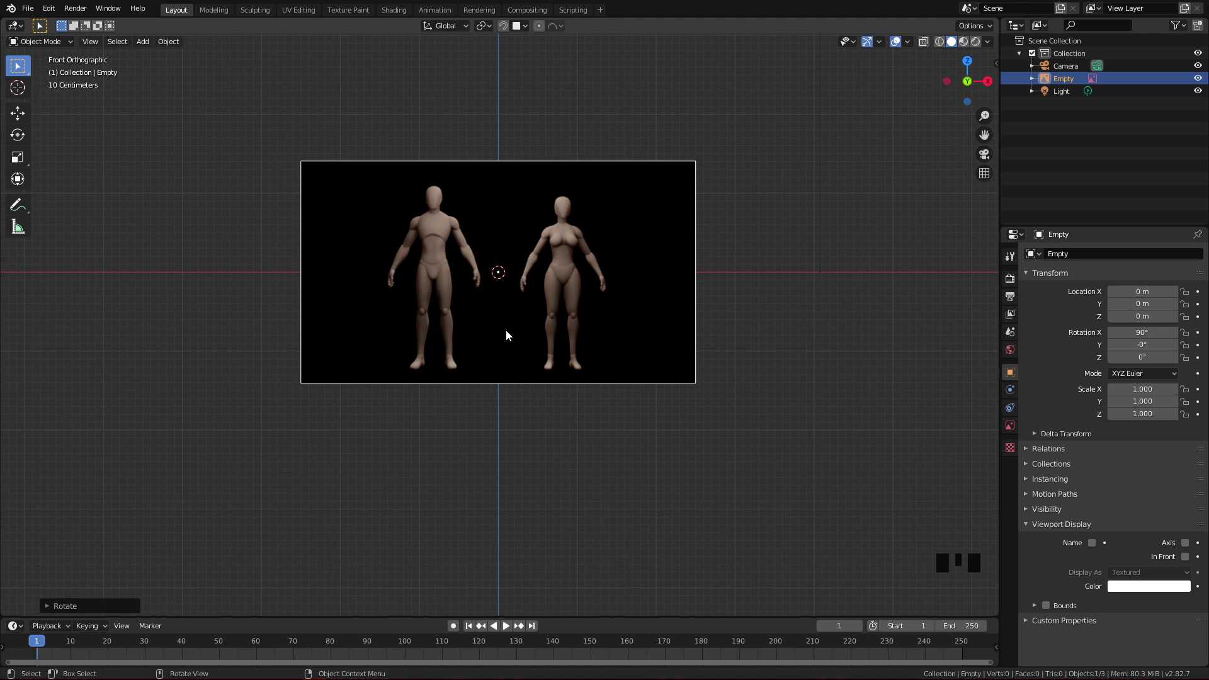
scroll(505, 330, up, 2)
shift+middle_drag(502, 338, 501, 303)
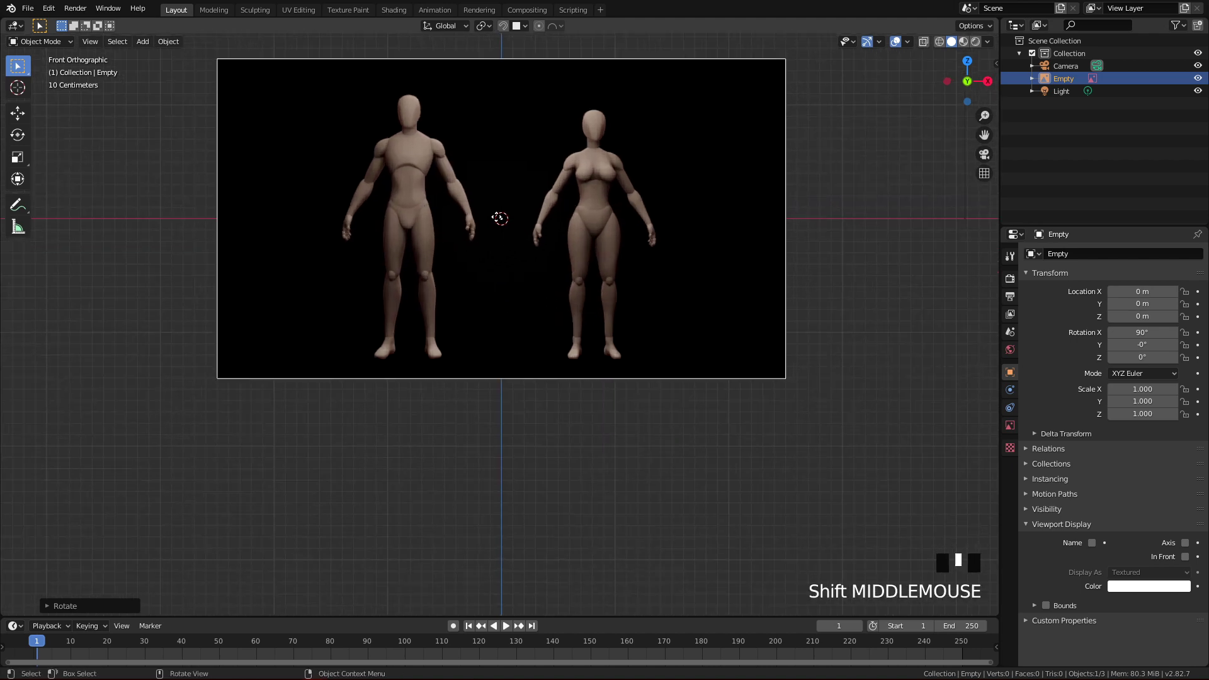
click(500, 62)
scroll(521, 137, down, 3)
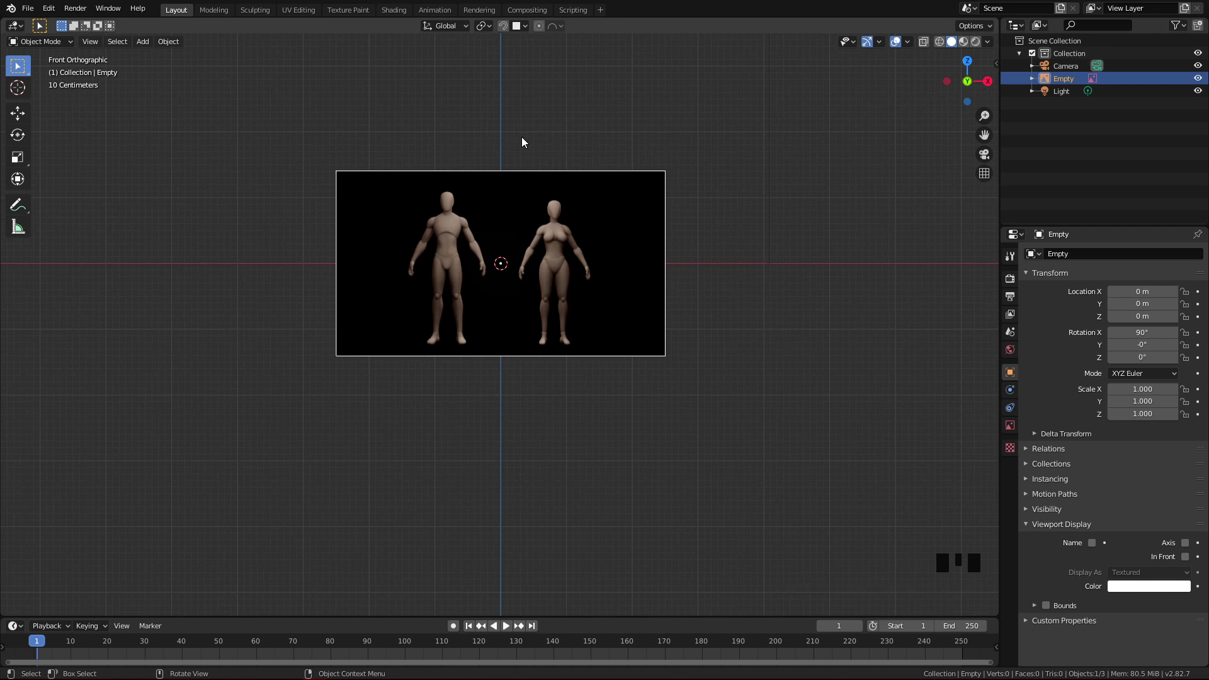
scroll(521, 137, up, 2)
shift+middle_drag(221, 111, 330, 153)
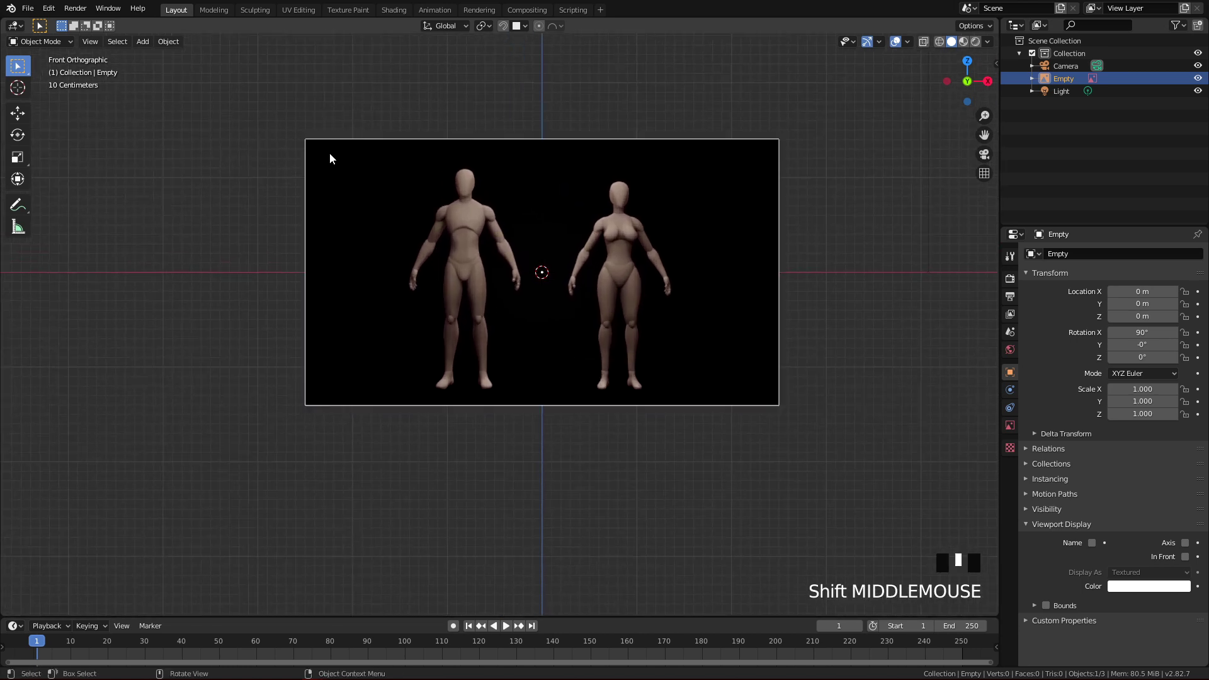
scroll(205, 111, up, 1)
- Move the reference image about 0.83 m along X so the male figure is centred on the vertical axis
drag(189, 81, 854, 437)
click(838, 415)
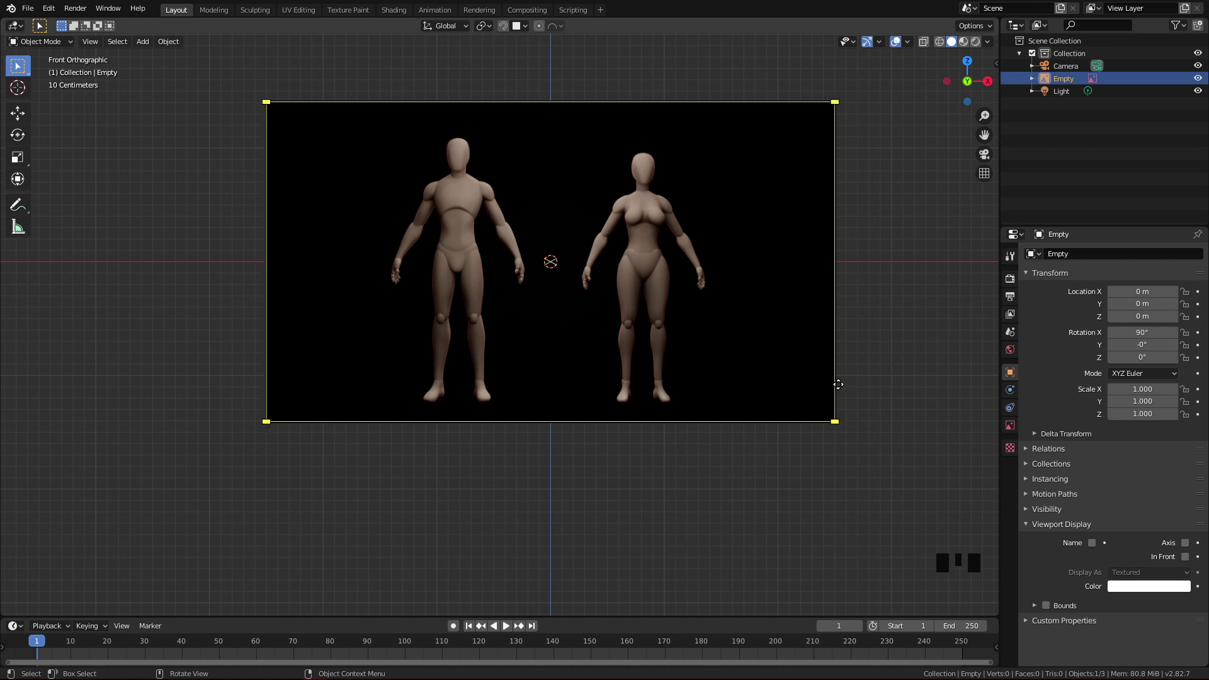
click(838, 384)
key(g)
key(x)
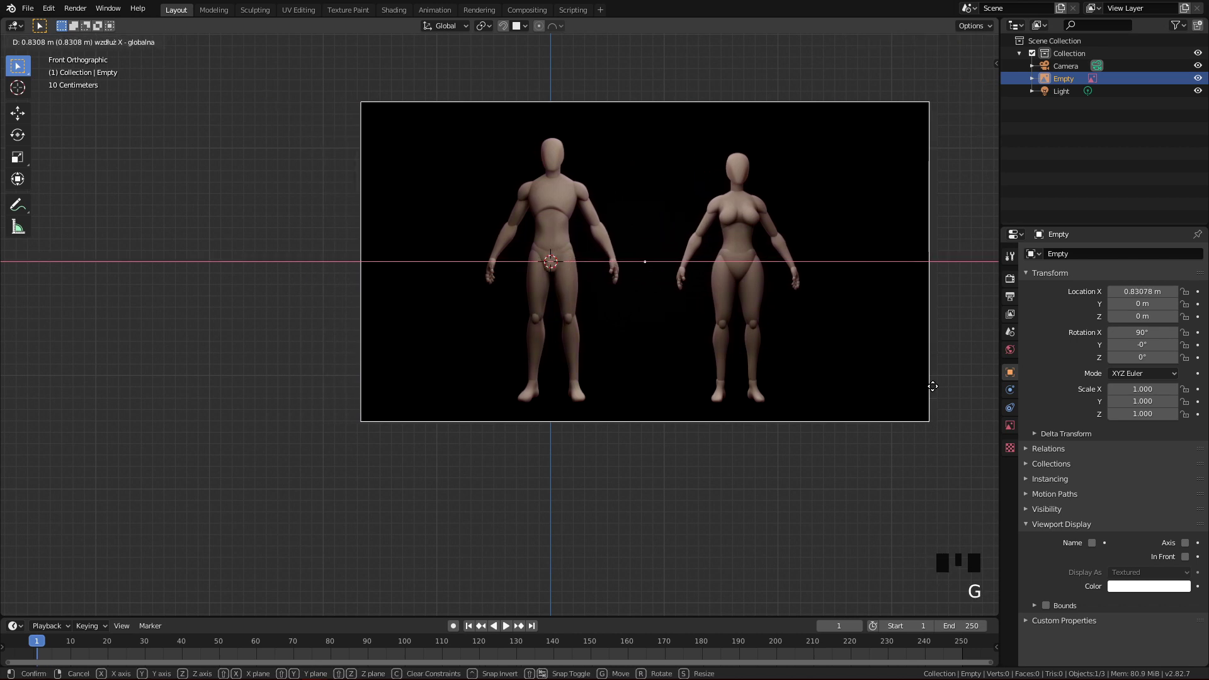
click(932, 386)
scroll(787, 312, up, 1)
shift+middle_drag(787, 313, 691, 357)
scroll(694, 369, up, 1)
scroll(695, 370, up, 1)
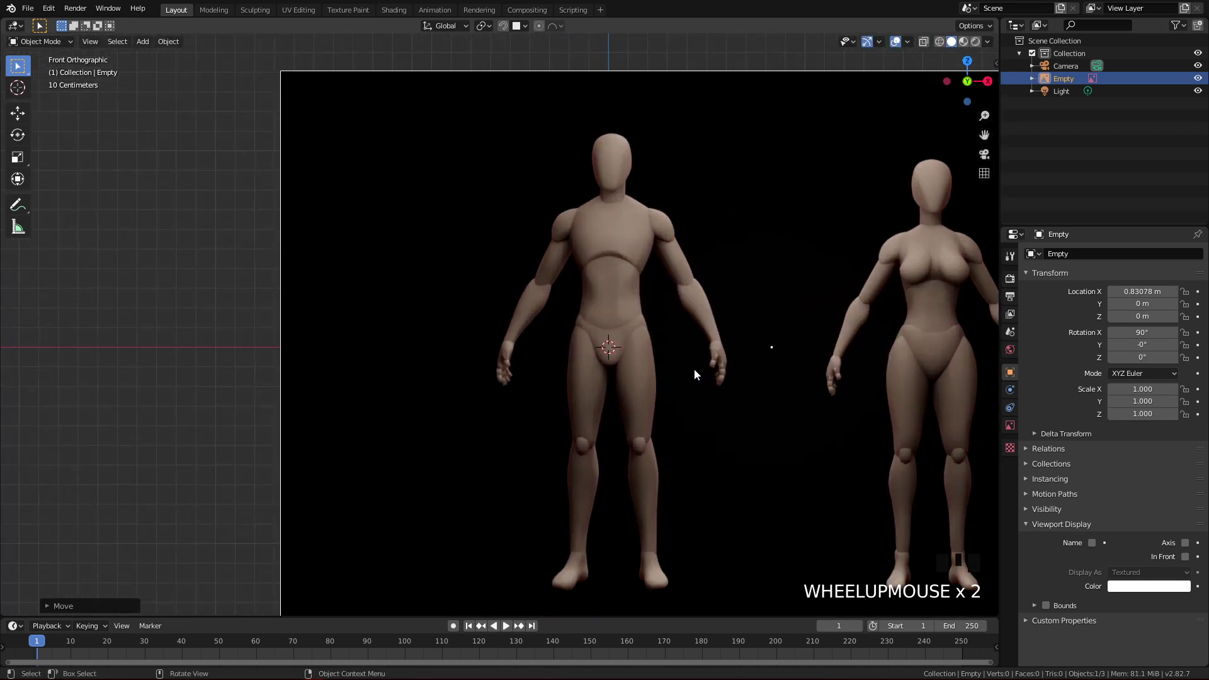
scroll(693, 371, down, 3)
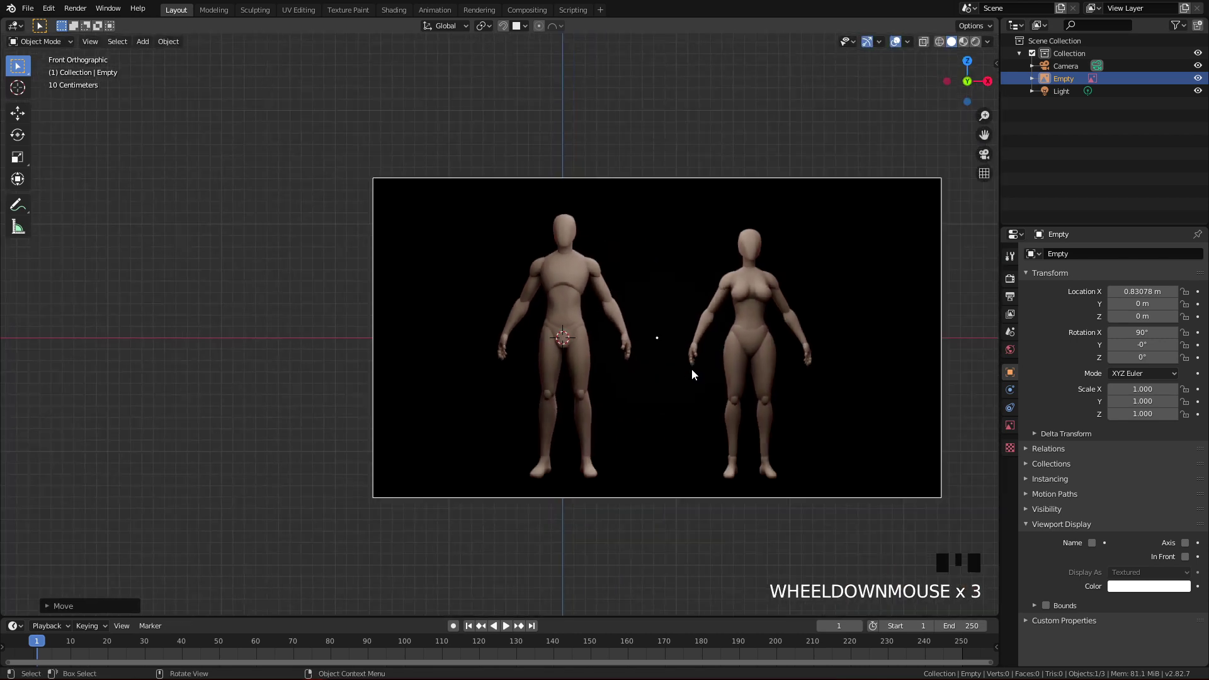
- Move the reference image up about 1.23 m along Z so the figures' feet rest on the ground line
click(935, 420)
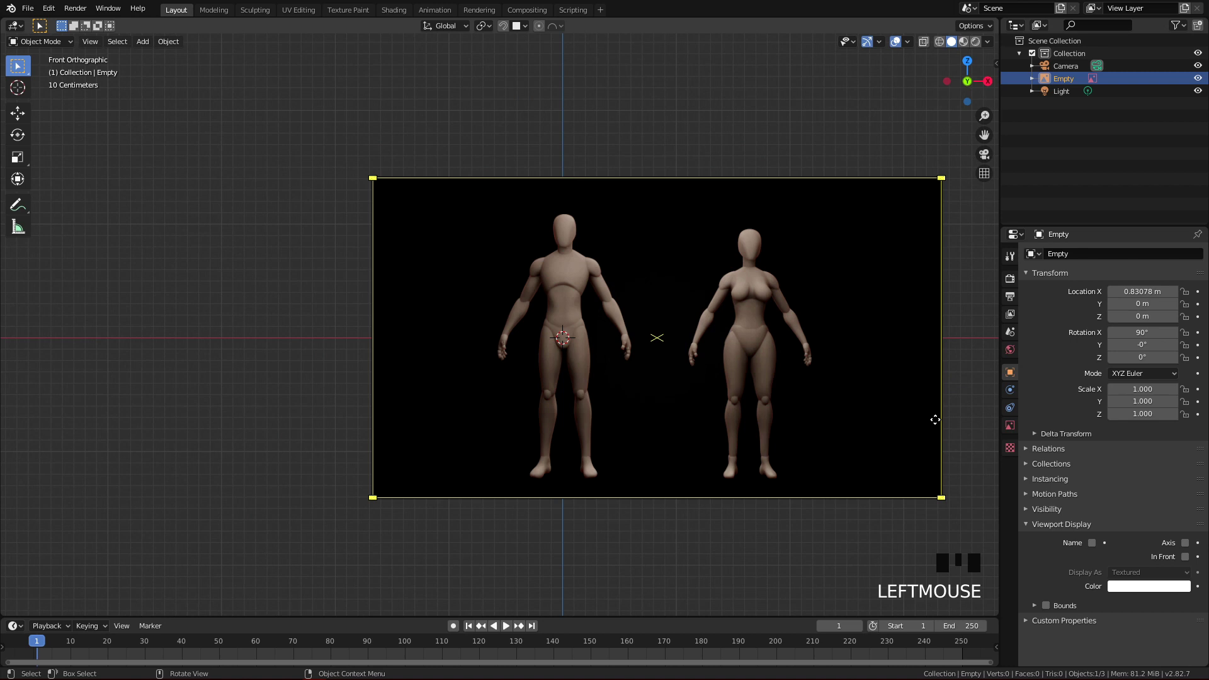
key(g)
key(z)
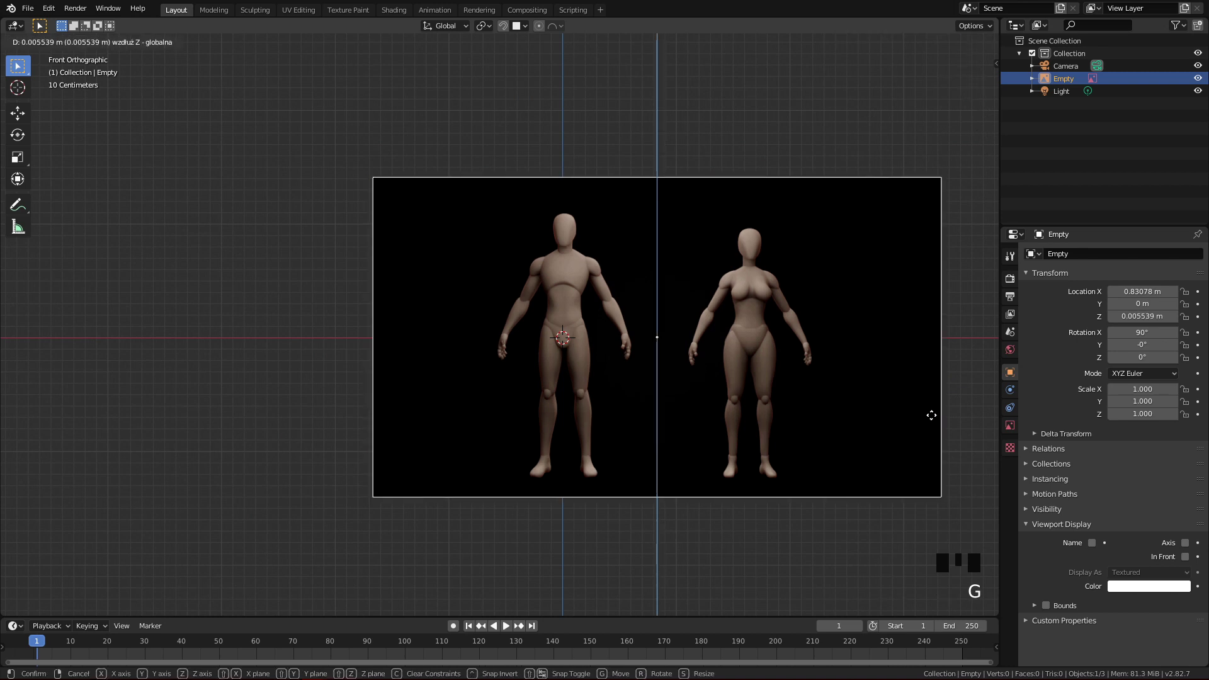
click(781, 321)
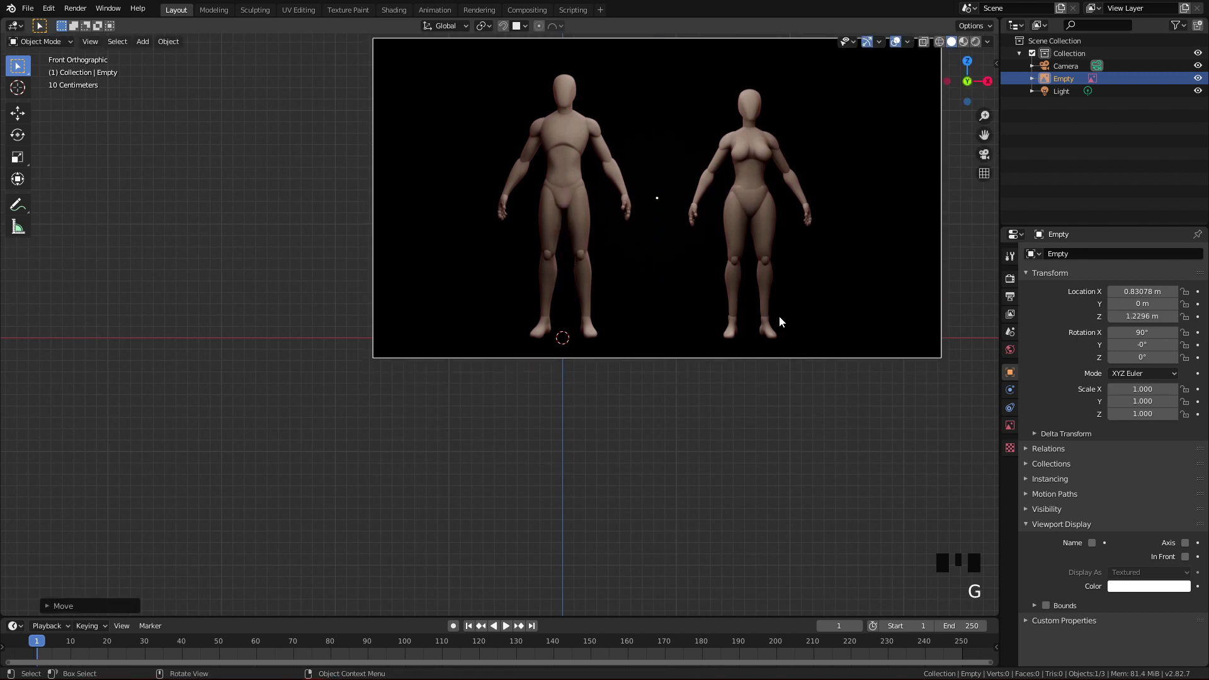
scroll(776, 315, up, 3)
shift+middle_drag(776, 315, 698, 482)
scroll(693, 440, down, 2)
scroll(690, 424, down, 2)
scroll(677, 384, up, 3)
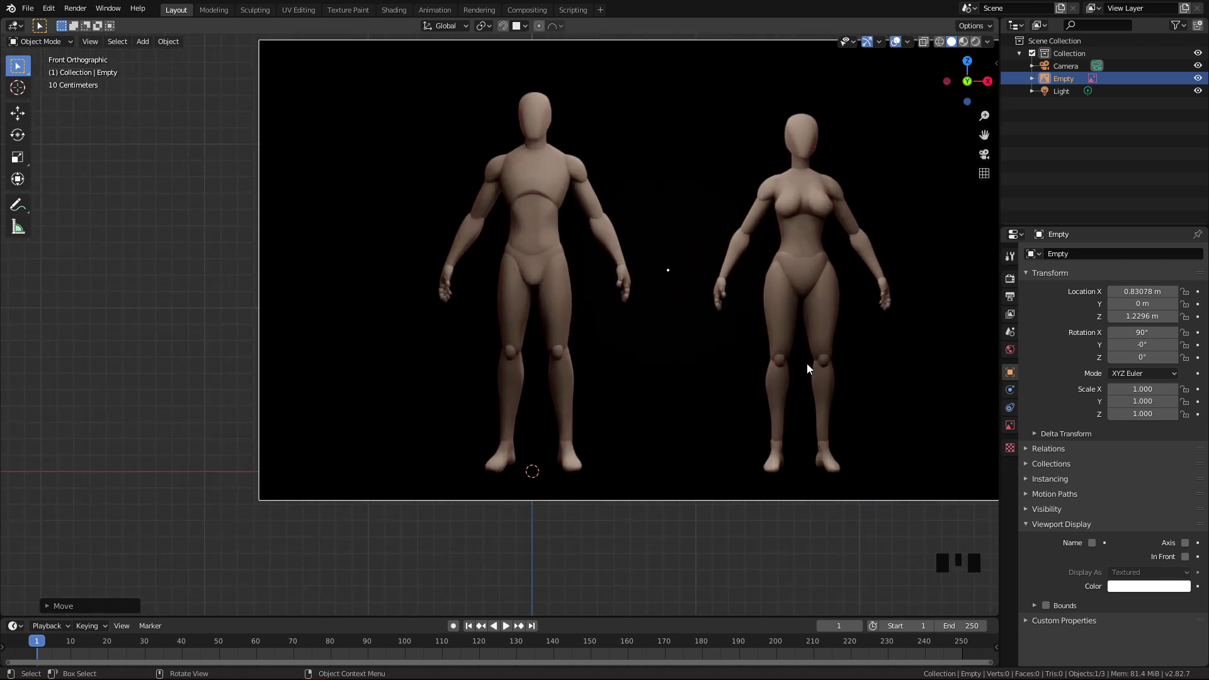
- Try resizing the reference image from a corner, and undo the resizing and the last vertical move
scroll(806, 364, down, 2)
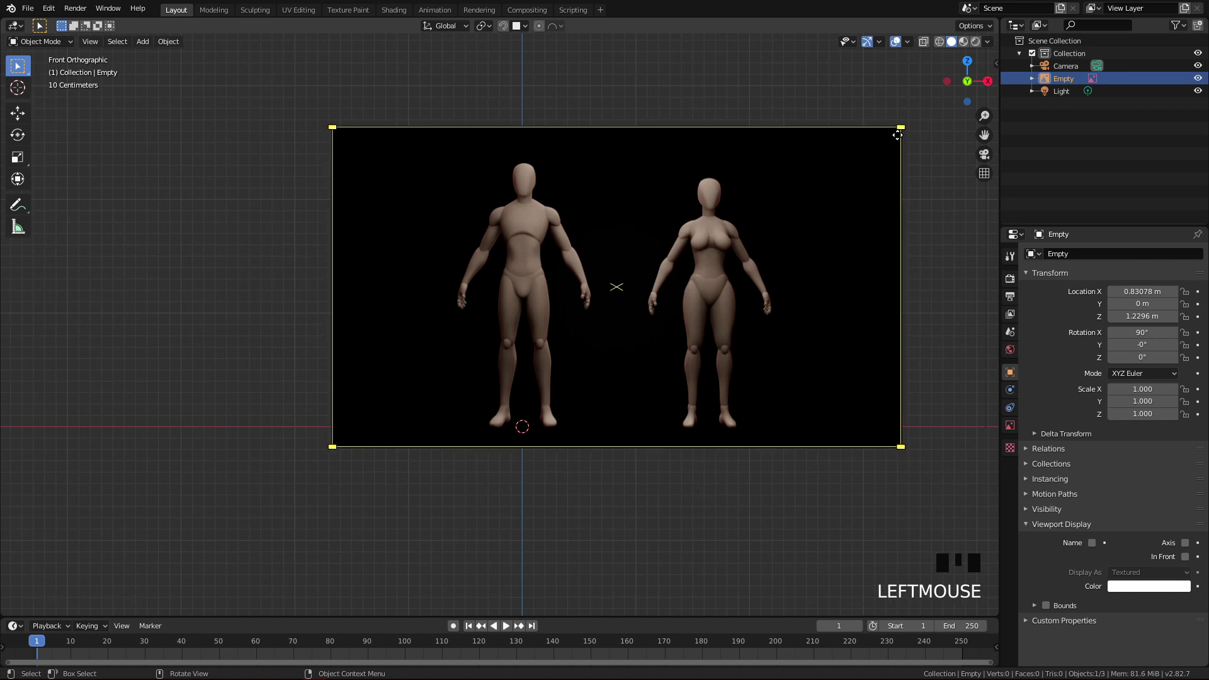
drag(903, 125, 844, 167)
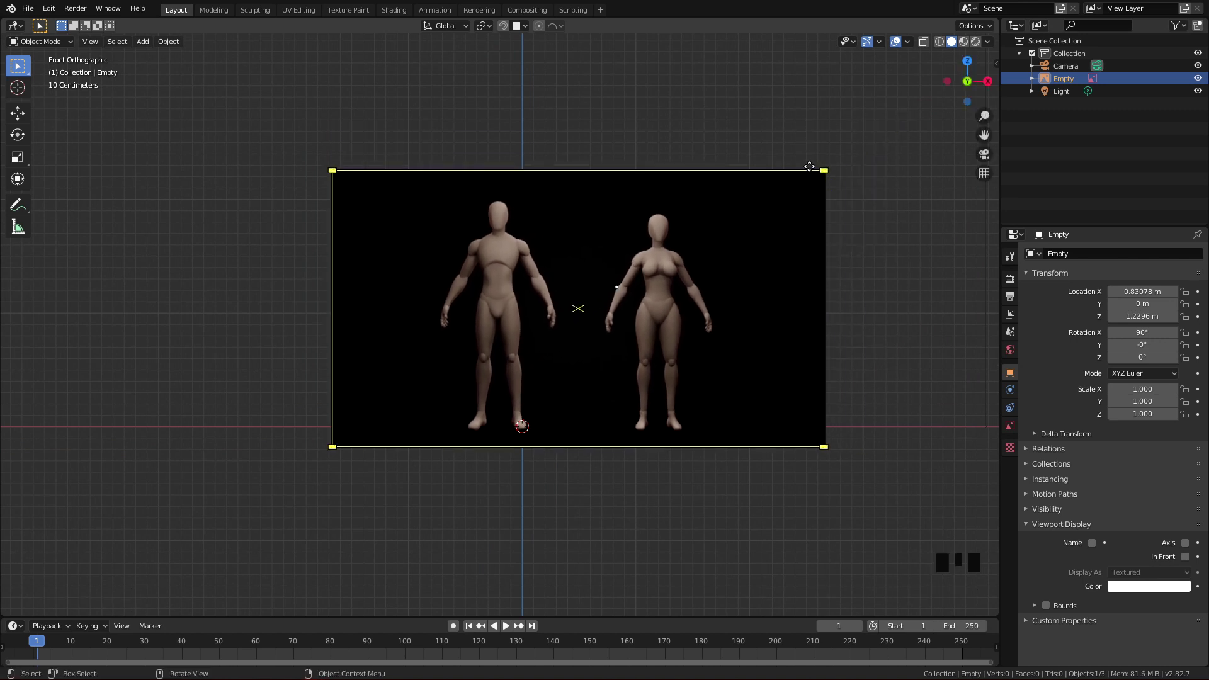
key(ctrl+z)
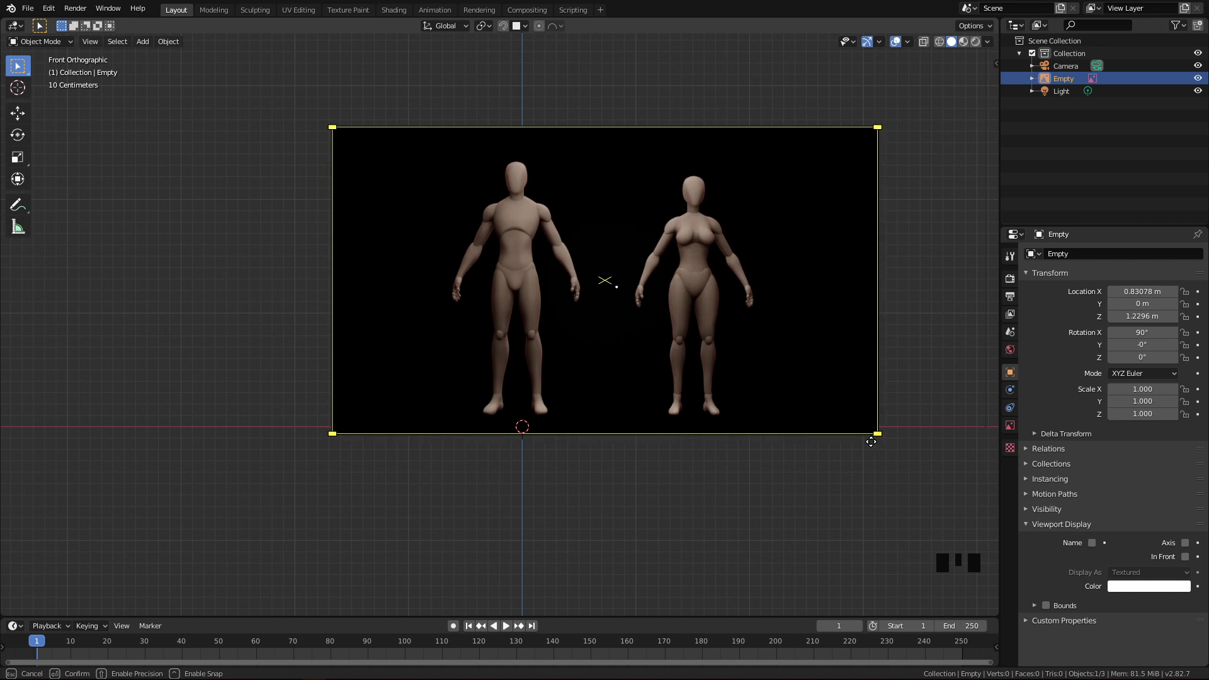
key(ctrl+z)
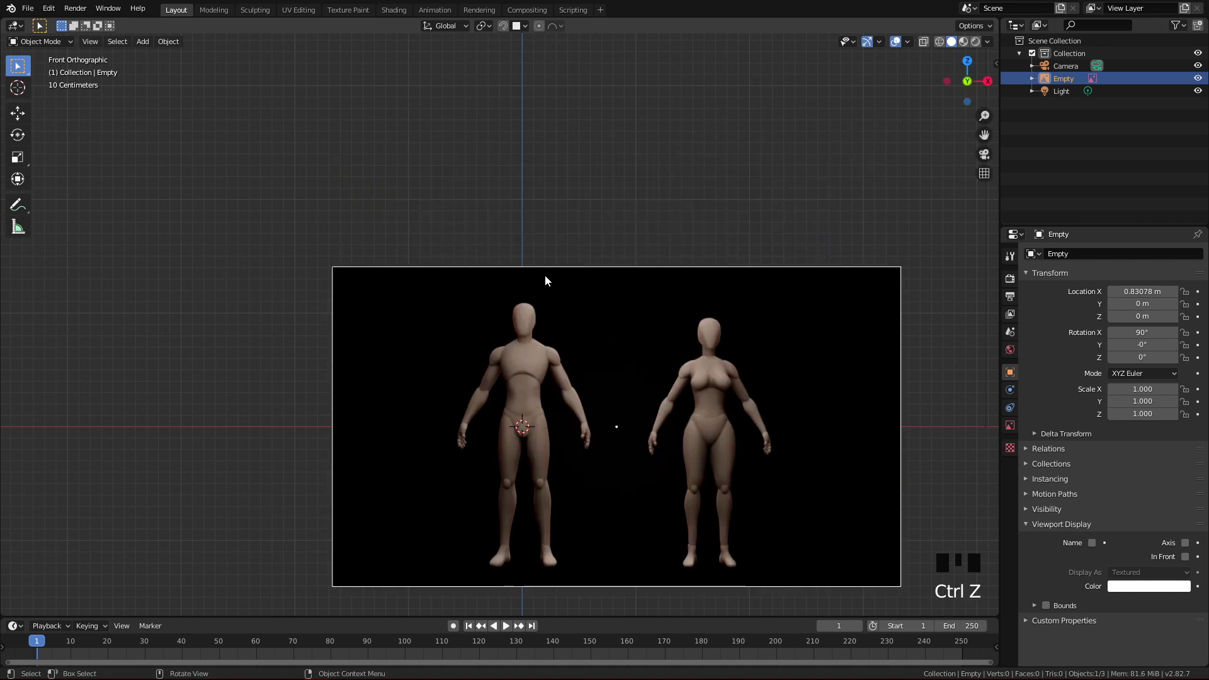
- Move the reference image up about 1.34 m along Z so the figures stand just above the ground line, and deselect it
key(g)
key(z)
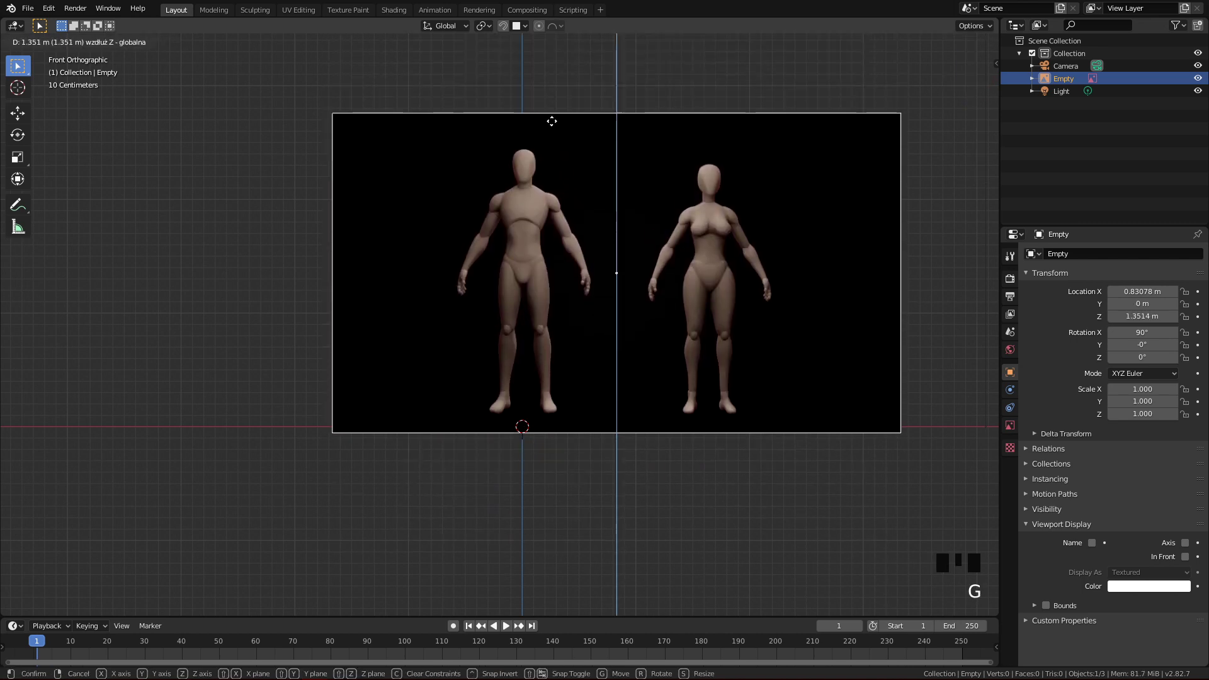
click(552, 237)
scroll(553, 295, up, 1)
scroll(550, 295, down, 1)
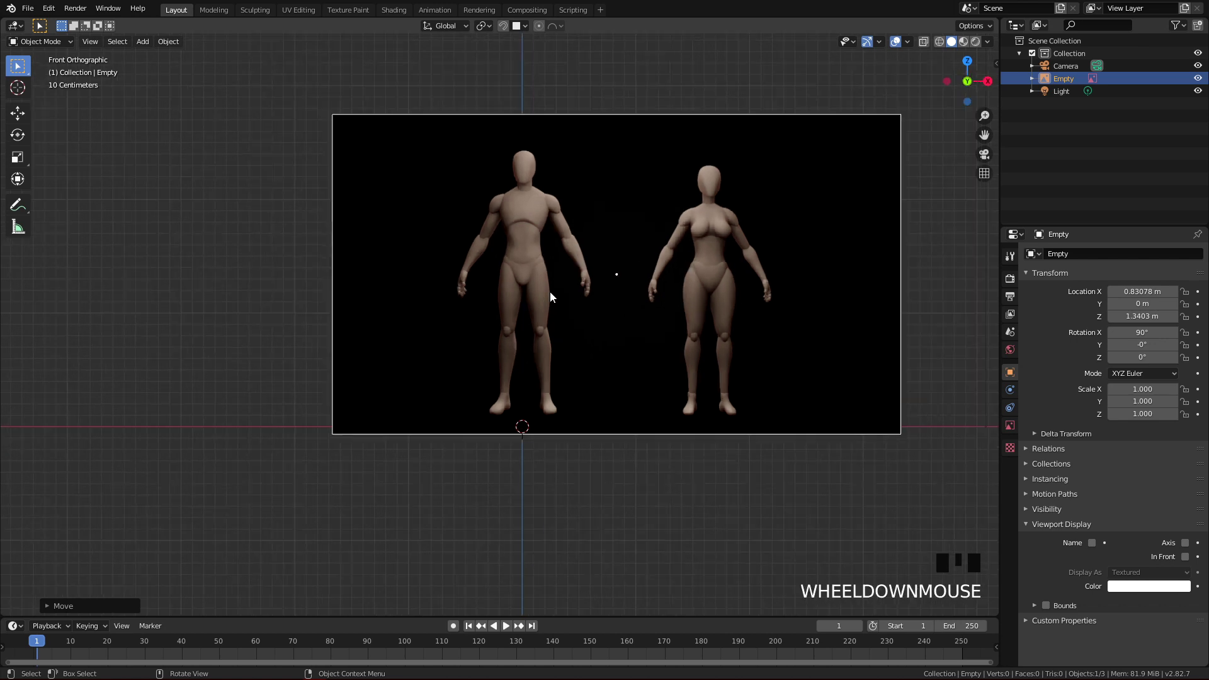
key(alt+a)
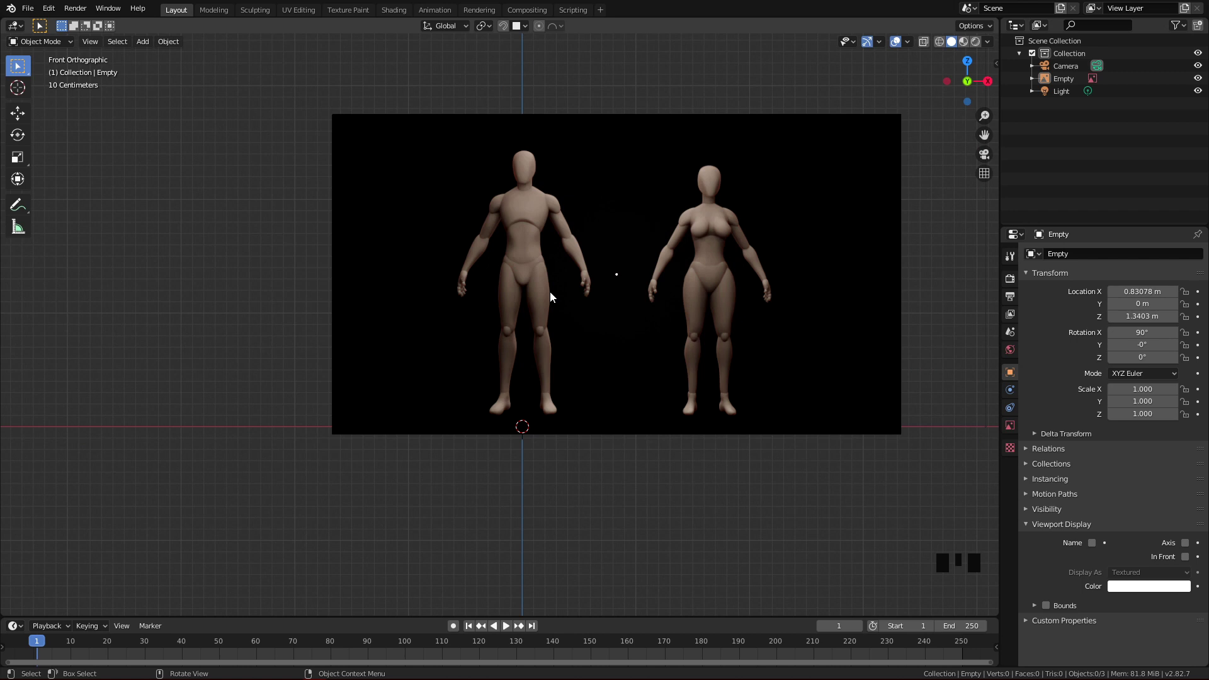
- Add a cube mesh at the world origin
shift+middle_drag(554, 318, 565, 325)
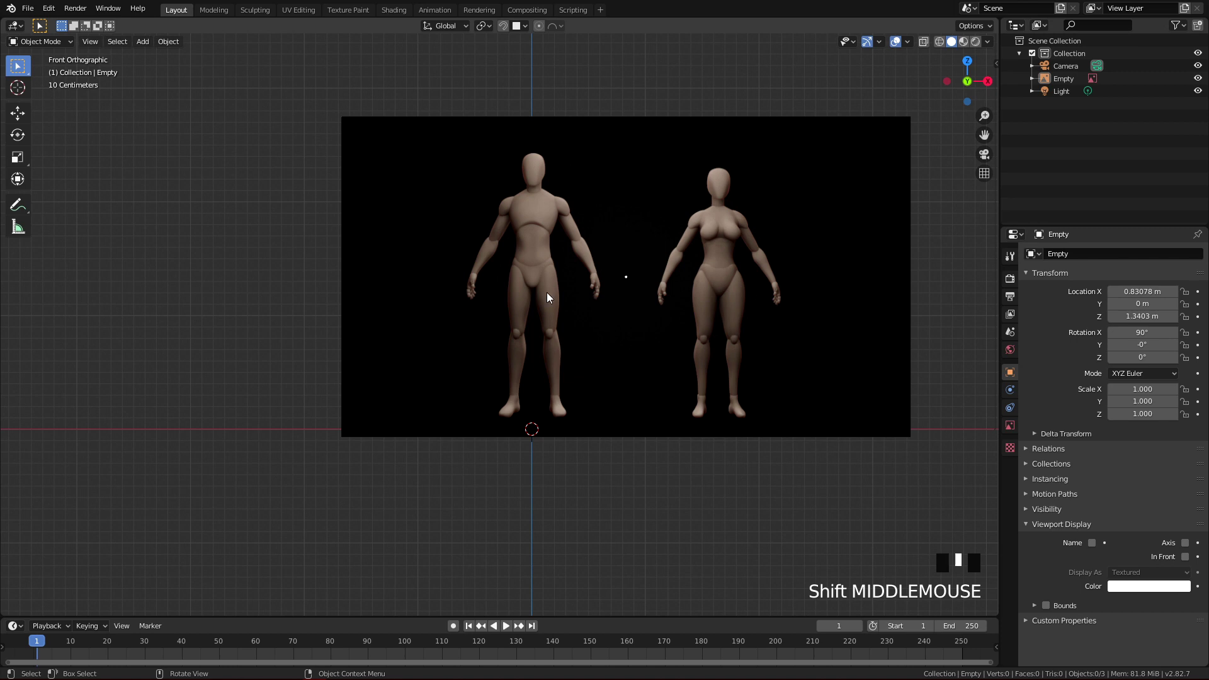
key(shift+a)
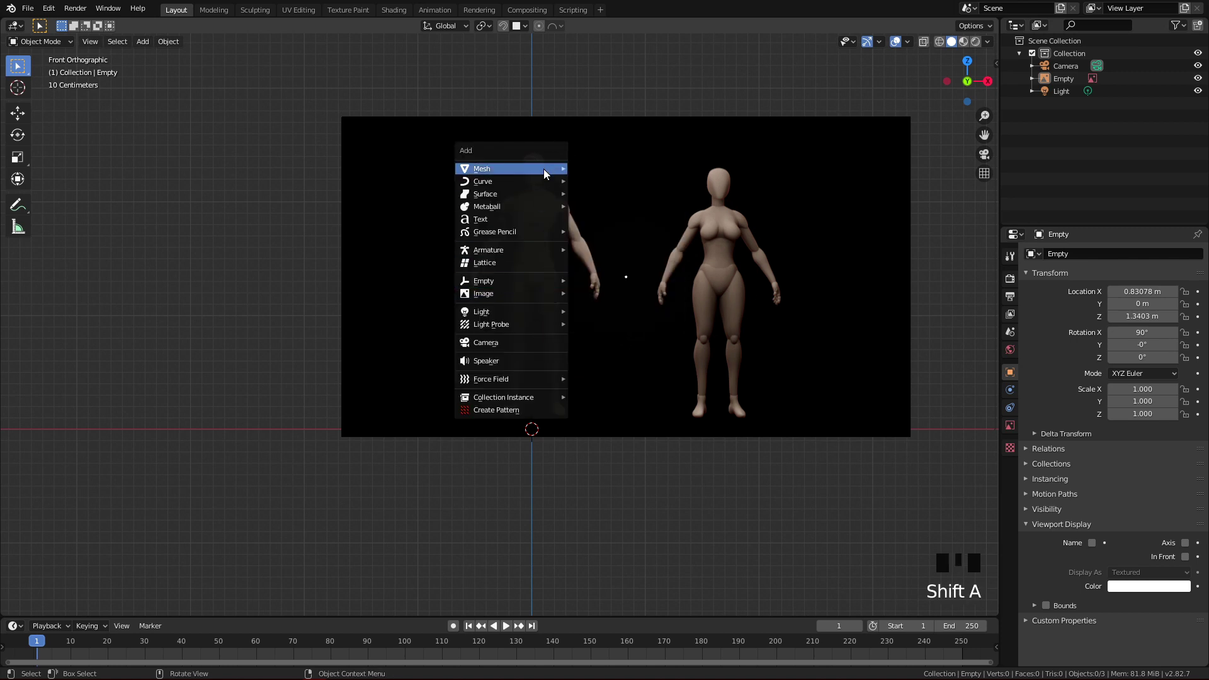
key(shift+a)
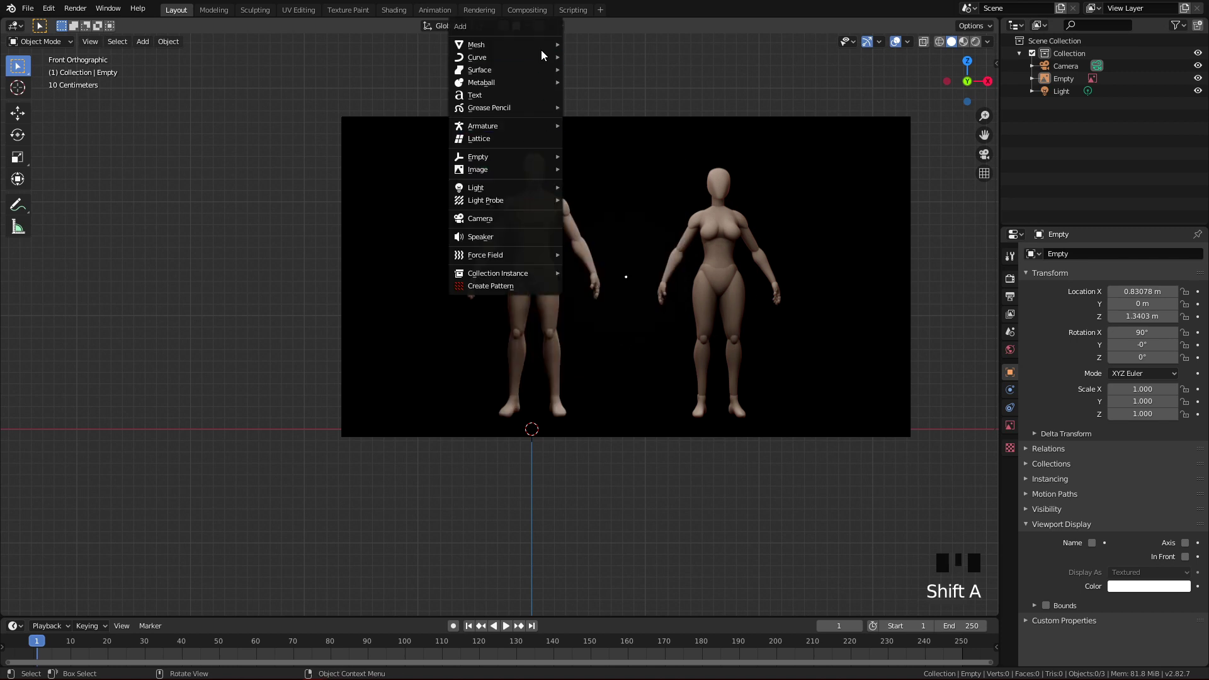
mouse_move(549, 43)
click(587, 57)
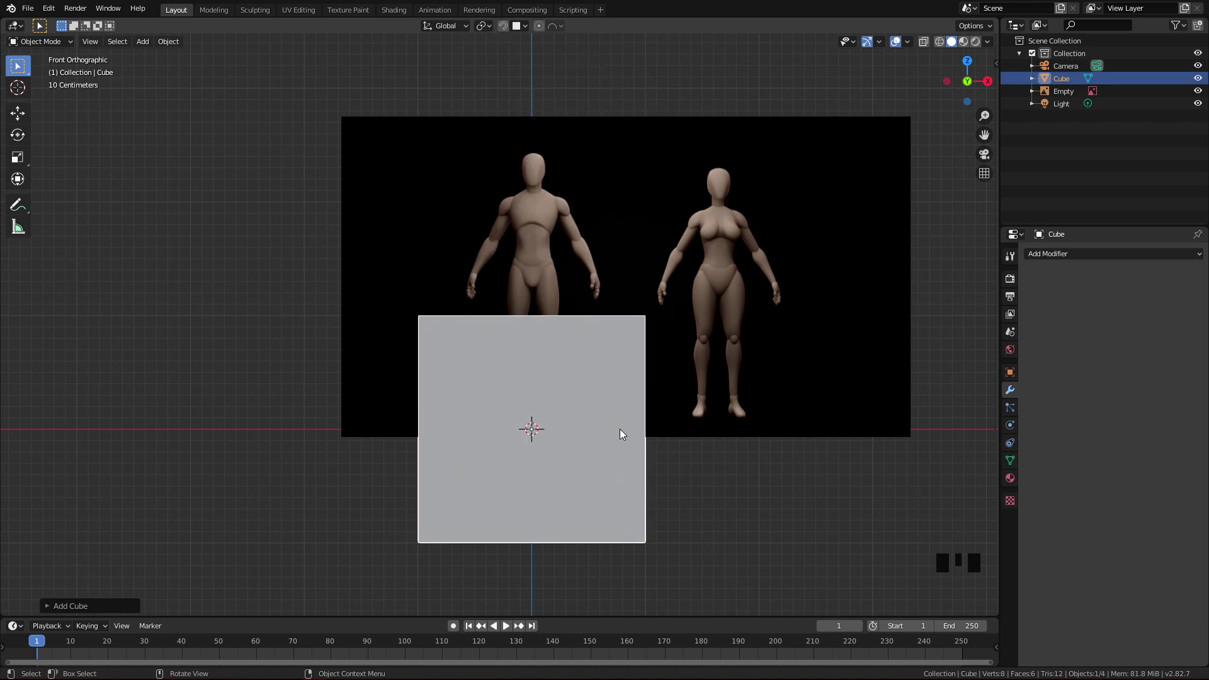
- Give the cube a Subdivision Surface modifier at level 2 and apply it to make a rounded mesh
key(ctrl+2)
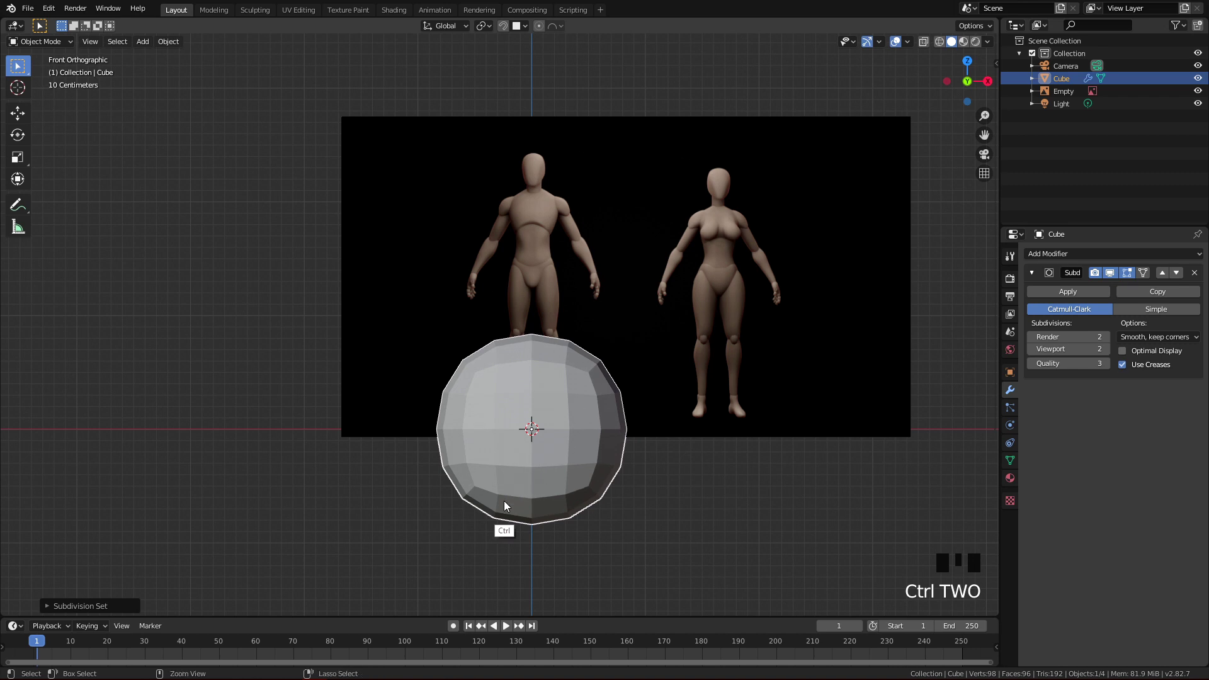
key(ctrl+3)
key(ctrl+2)
shift+middle_drag(578, 502, 586, 467)
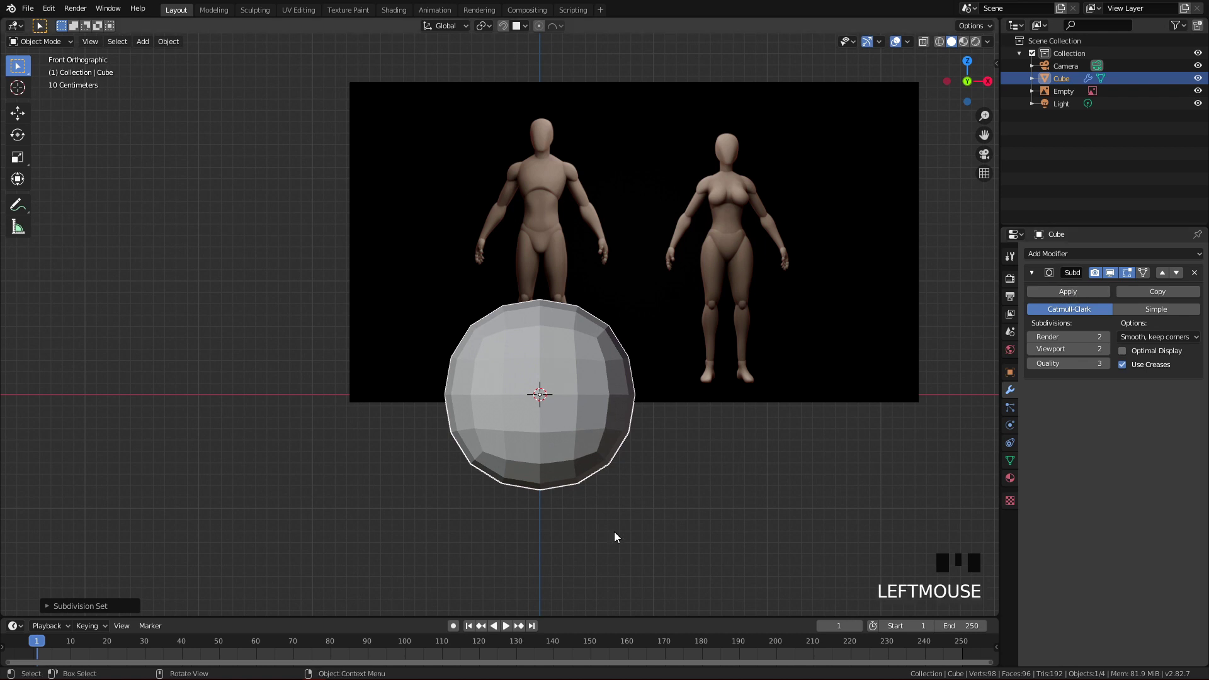
click(1066, 293)
- Move the rounded mesh straight up along Z onto the male figure's torso
key(g)
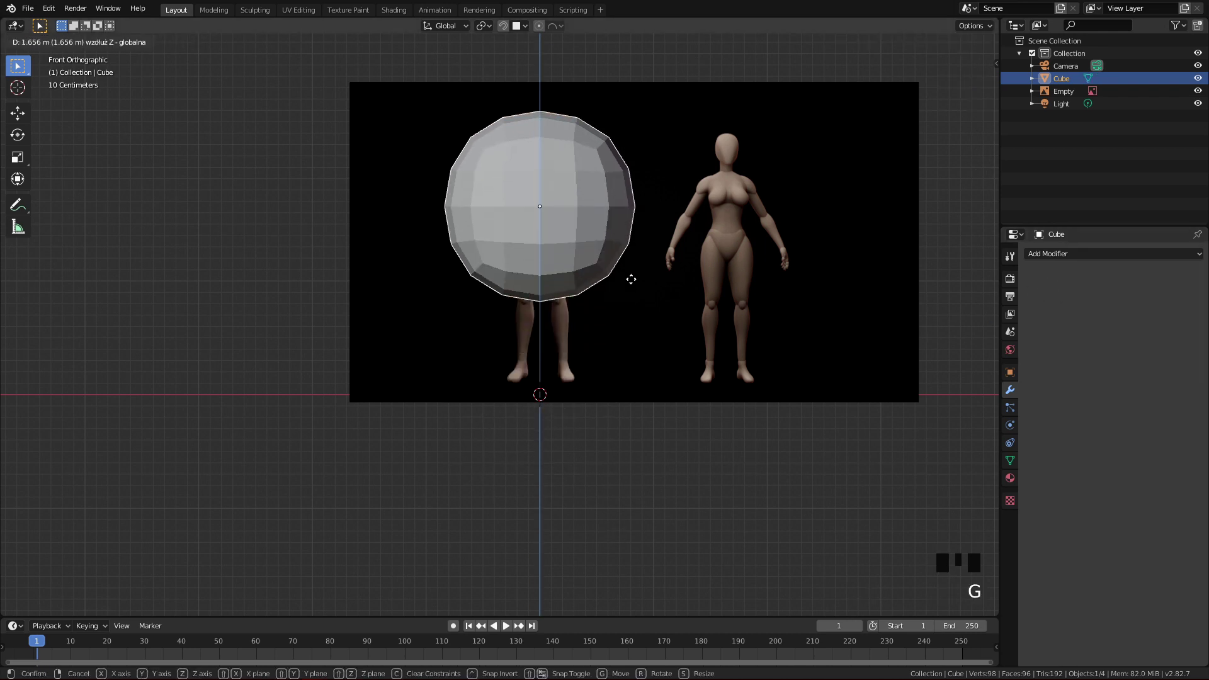
click(626, 258)
shift+middle_drag(626, 259, 834, 391)
- Scale the rounded mesh down to about the male figure's chest width and move it up onto the chest
key(s)
click(674, 322)
ctrl+middle_drag(674, 321, 598, 348)
ctrl+middle_drag(652, 465, 734, 329)
key(s)
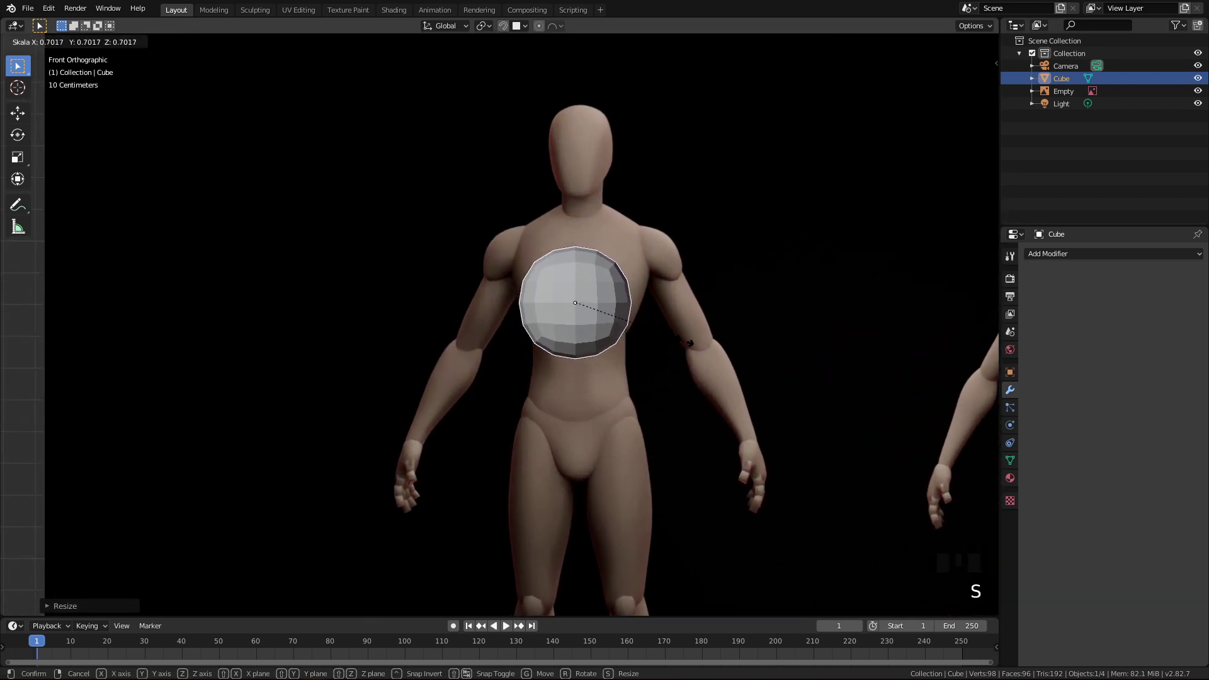
key(g)
click(681, 325)
key(g)
click(684, 292)
- Check the rounded mesh's placement from the side and front, and apply its scale
ctrl+middle_drag(684, 292, 667, 360)
key(q)
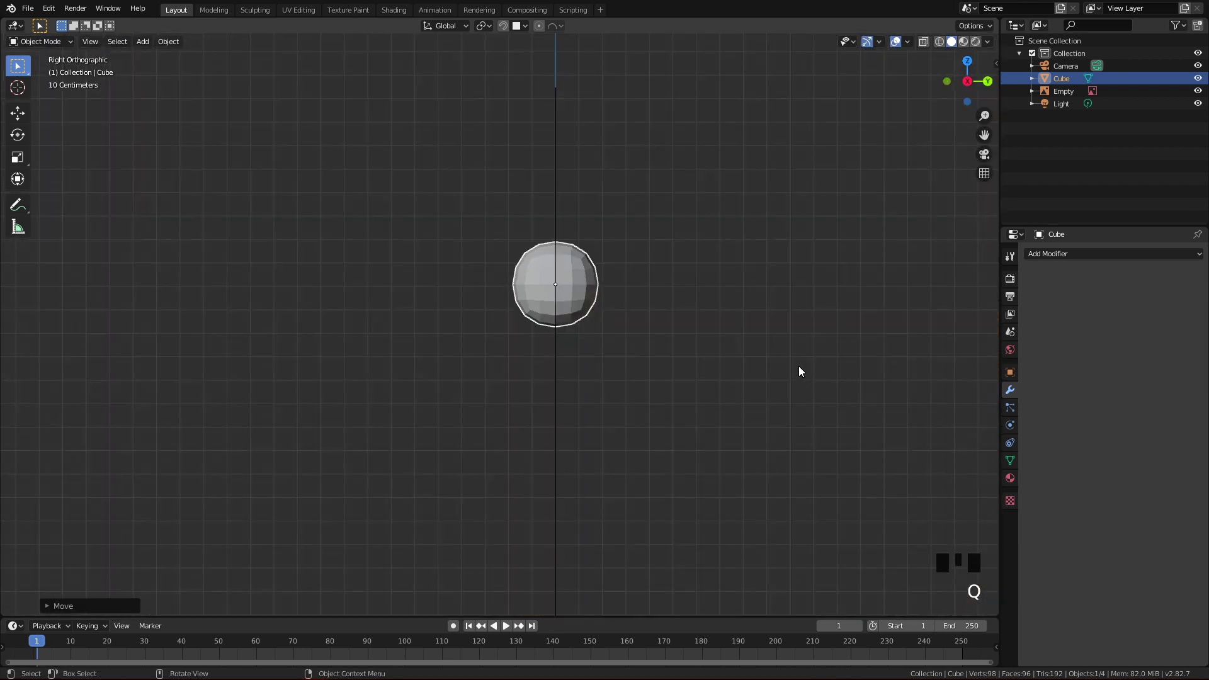
ctrl+middle_drag(666, 319, 631, 345)
key(q)
key(ctrl+a)
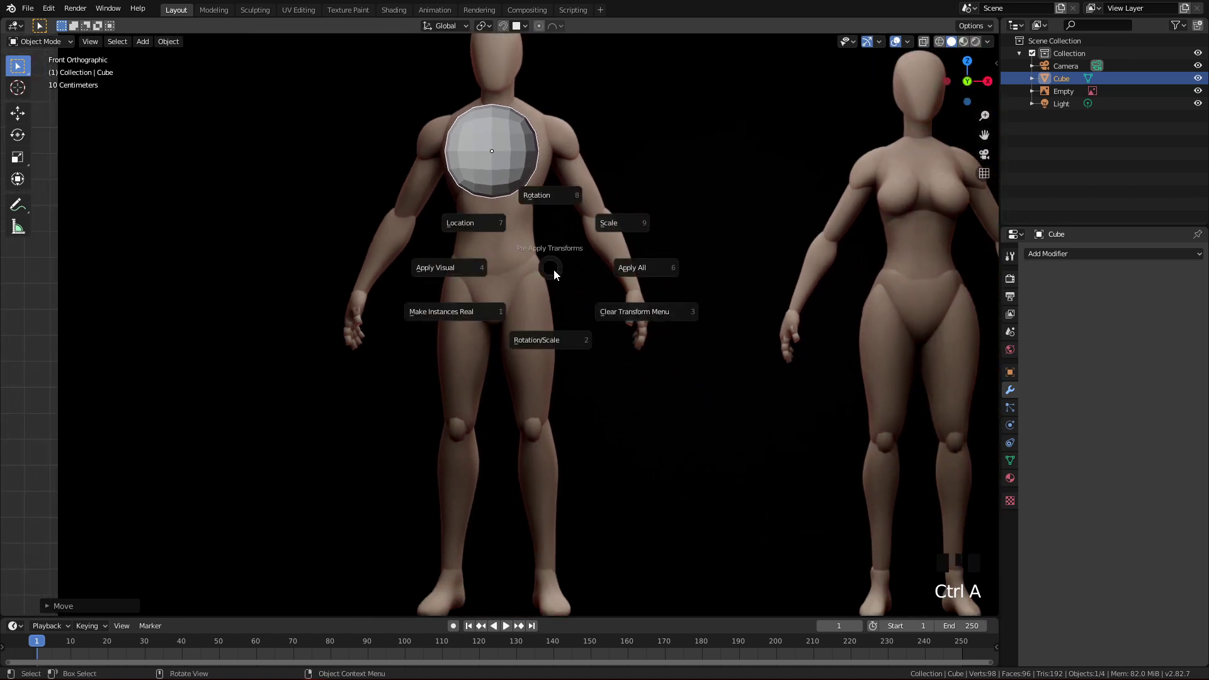
click(622, 227)
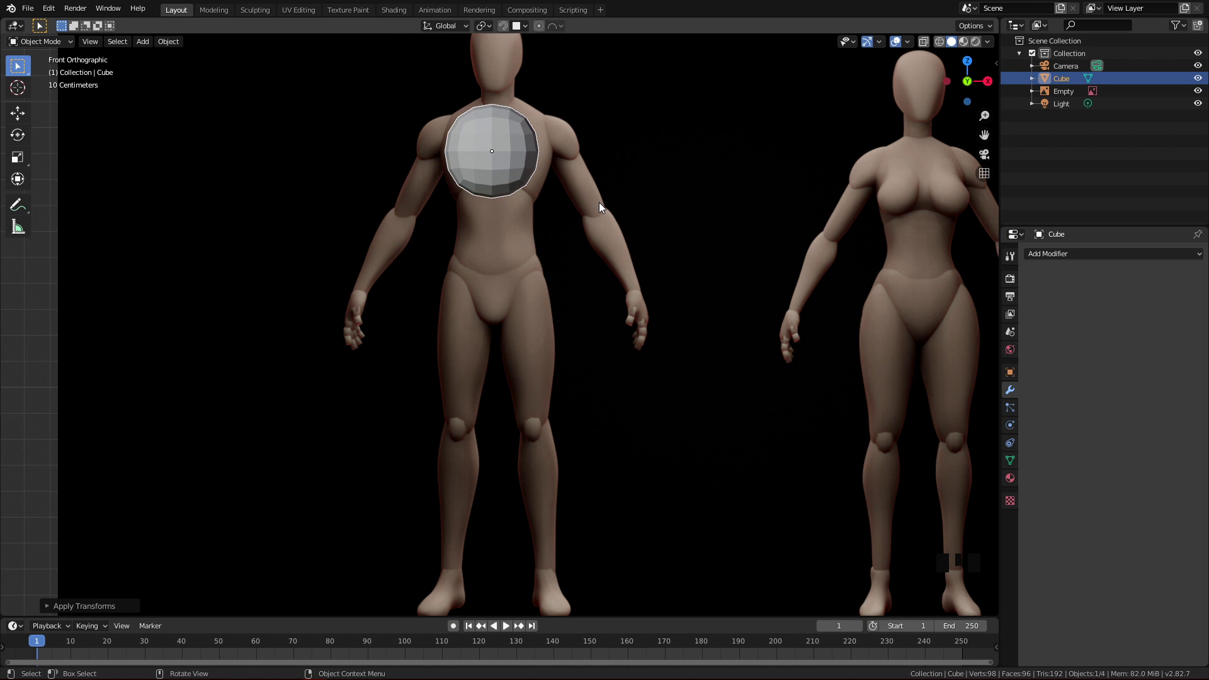
click(259, 10)
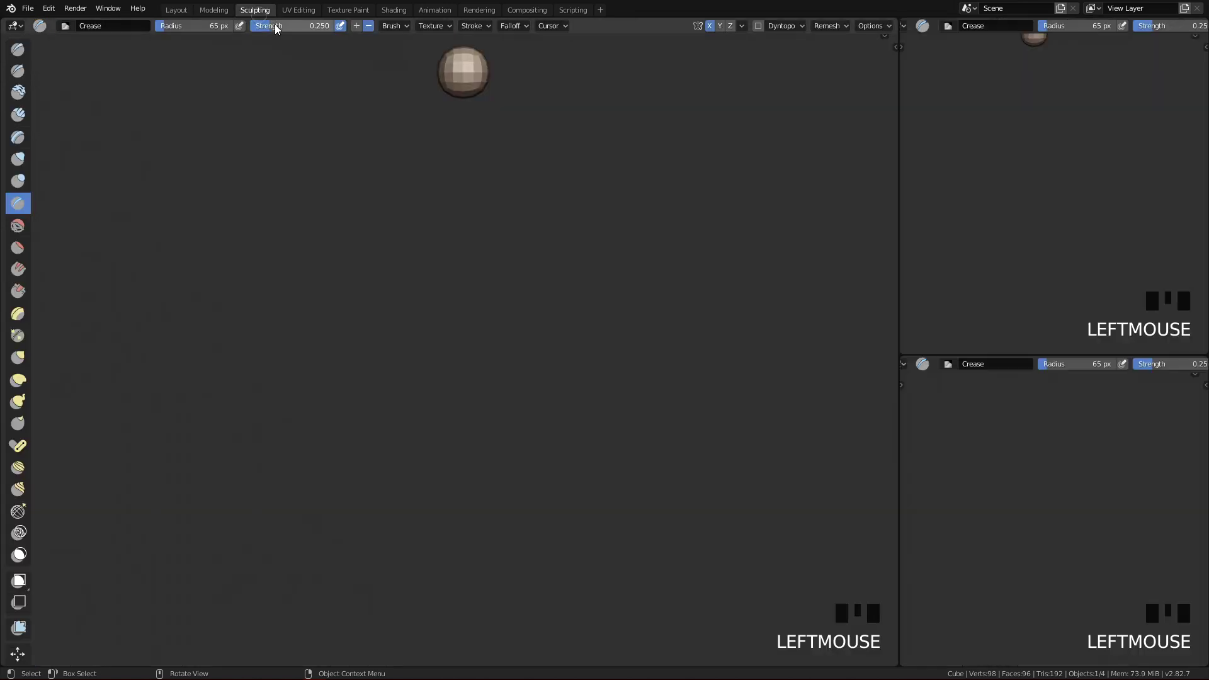
shift+middle_drag(516, 194, 490, 221)
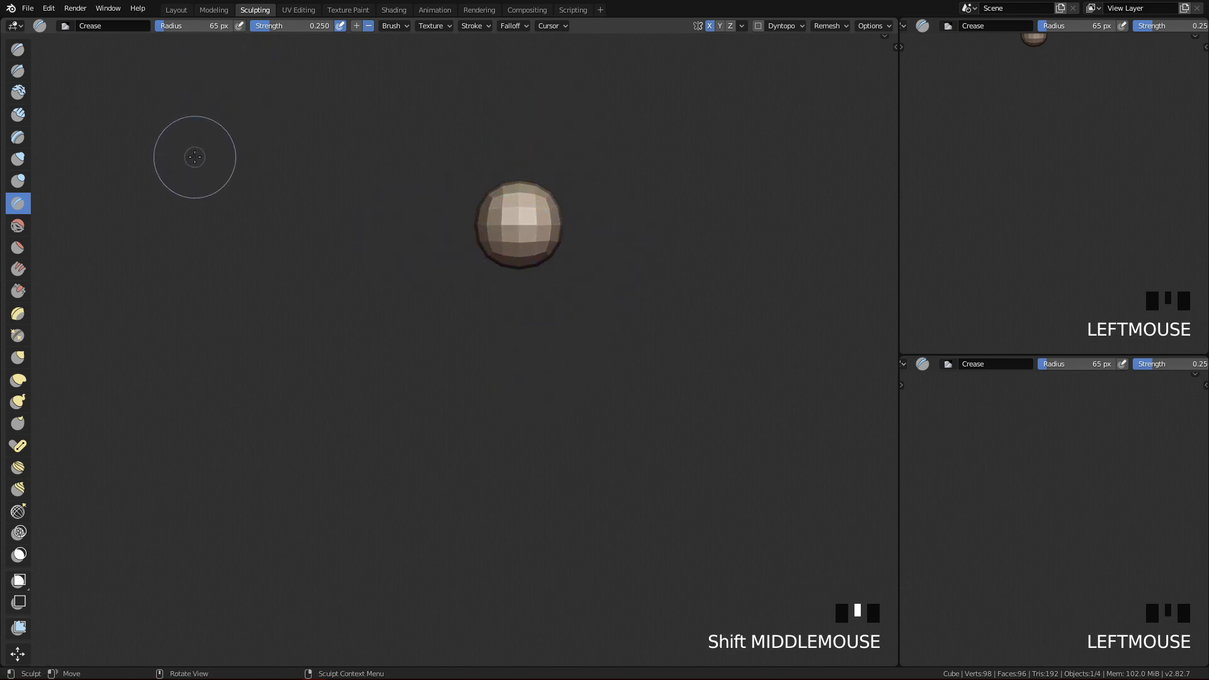
click(176, 10)
shift+middle_drag(539, 191, 460, 155)
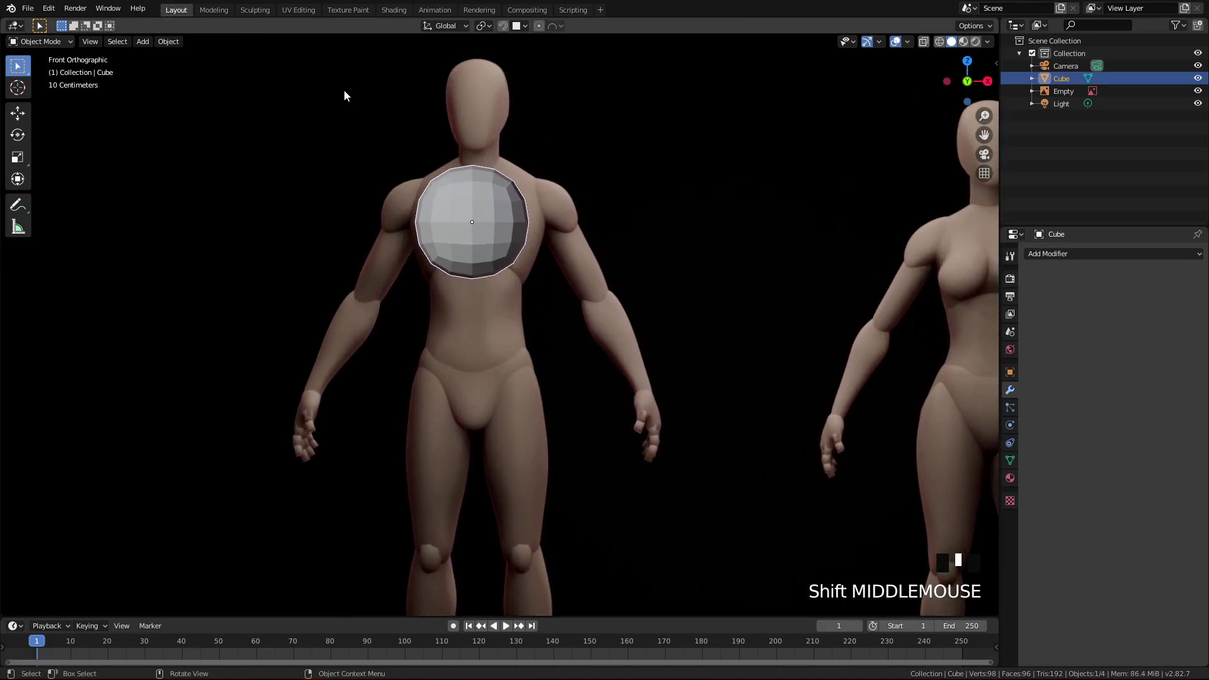
- Switch to the Sculpting workspace and show the main viewport's header, gizmos and overlays, including the reference image
click(258, 11)
scroll(394, 205, down, 2)
middle_drag(394, 205, 637, 181)
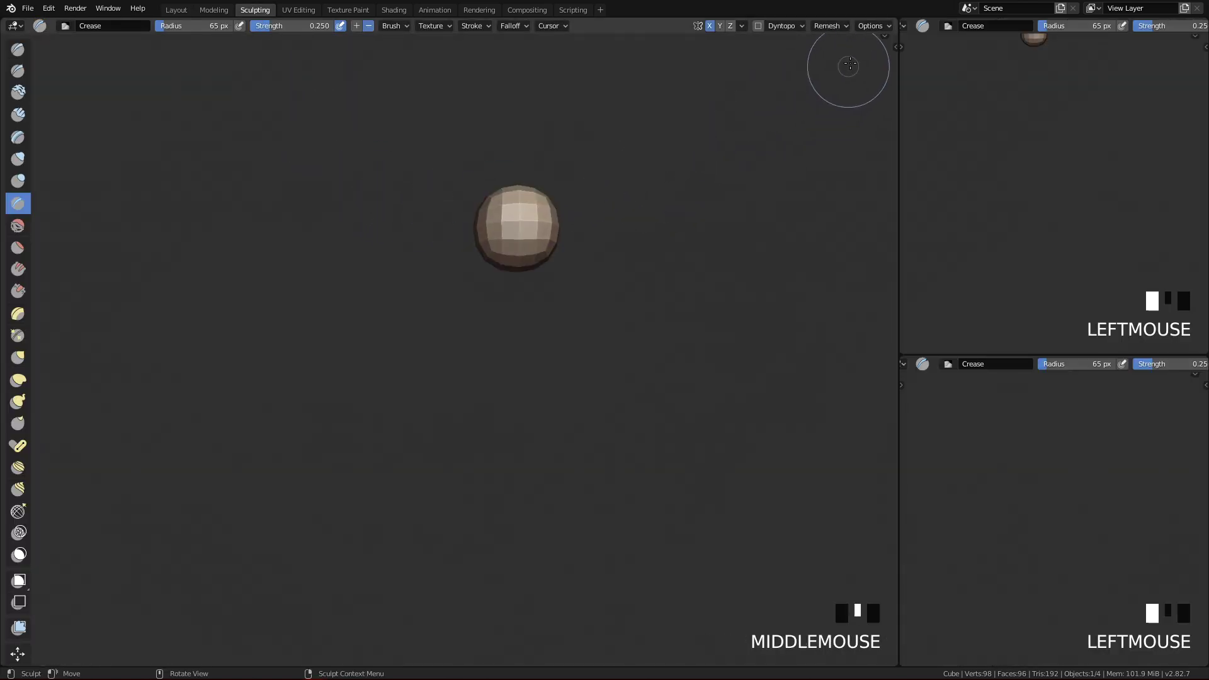
drag(888, 38, 886, 41)
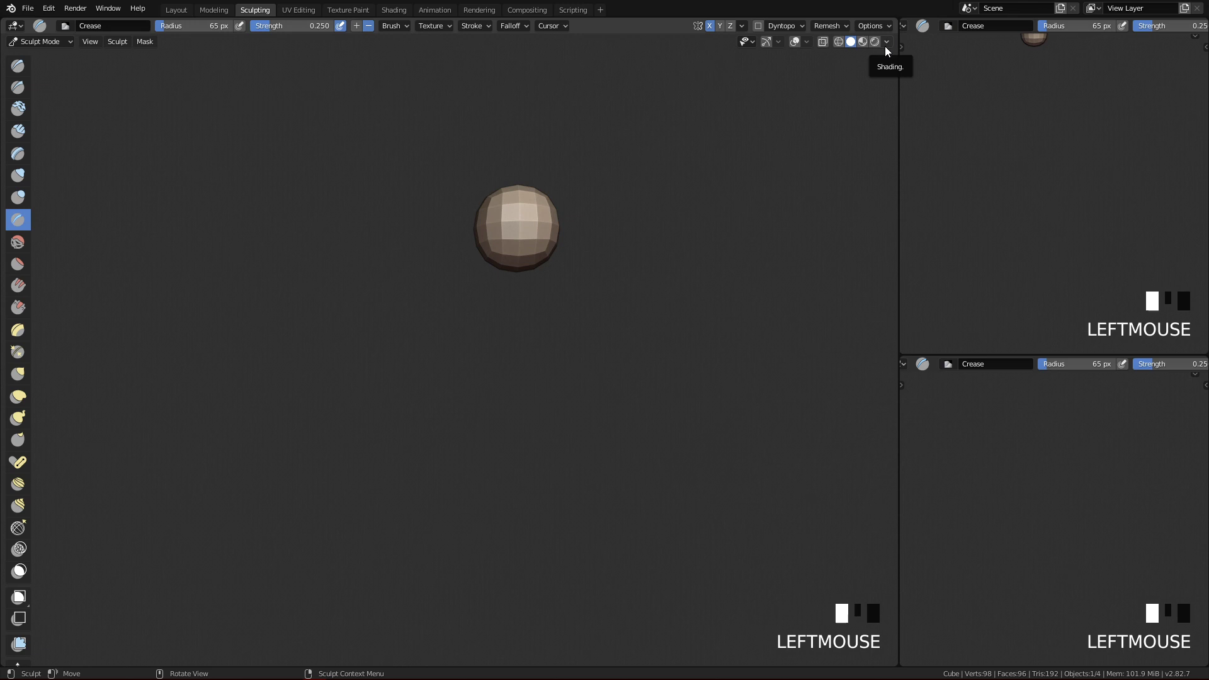
click(767, 43)
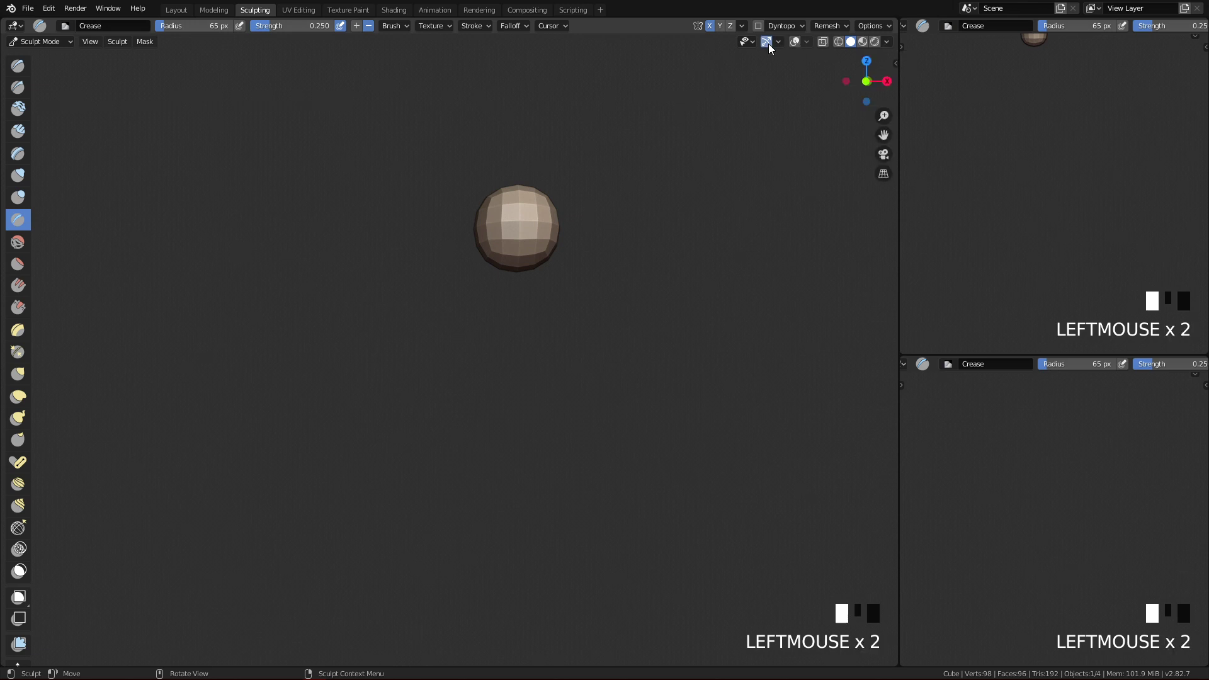
click(793, 42)
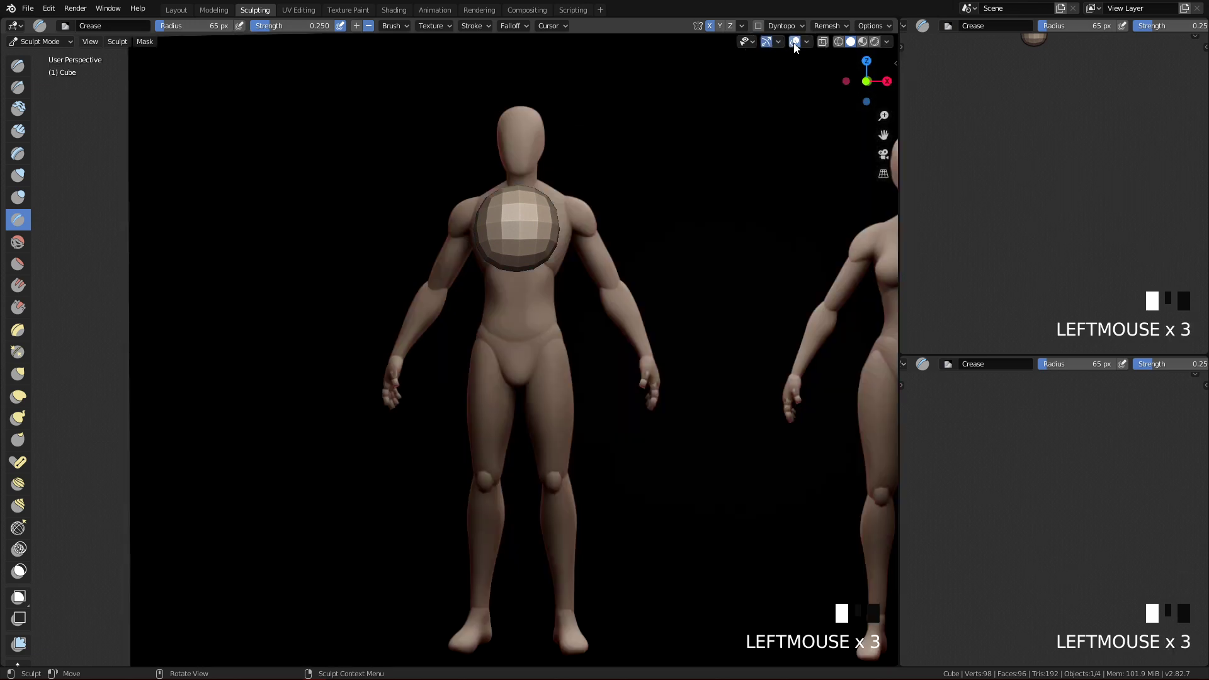
scroll(685, 135, down, 2)
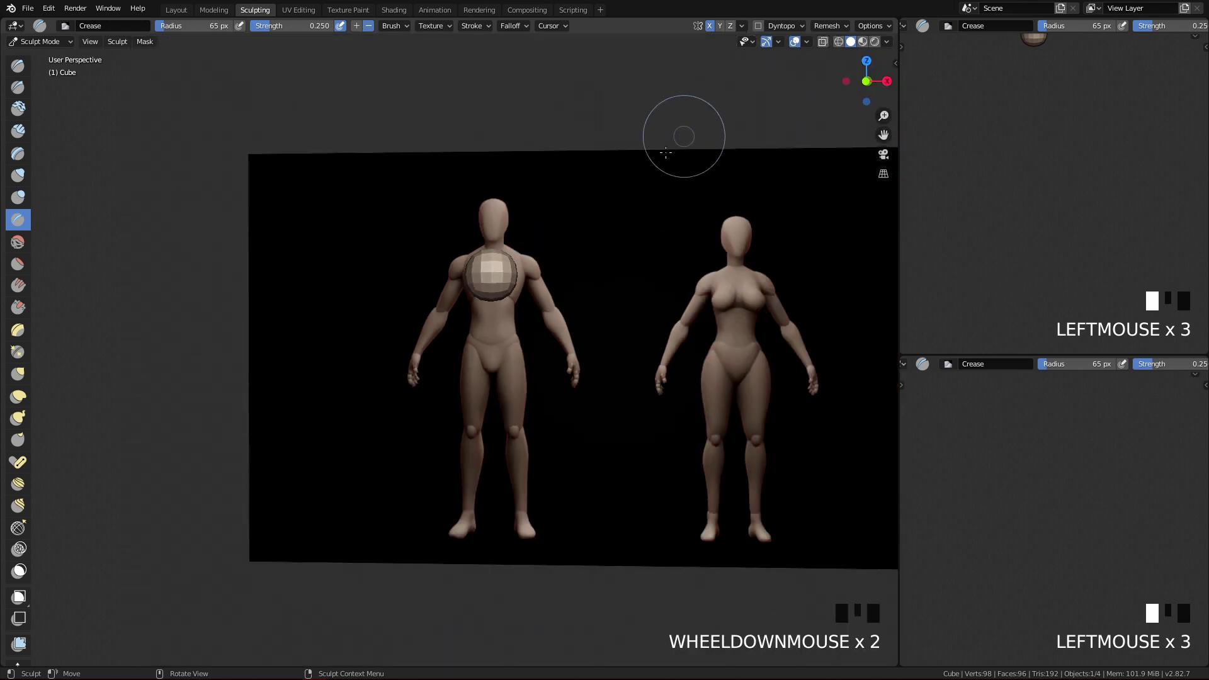
- Activate the Grab brush in front view, widen the brush list to two columns and set the radius to 227 px
middle_drag(493, 267, 529, 220)
key(q)
scroll(527, 290, up, 4)
scroll(529, 220, down, 1)
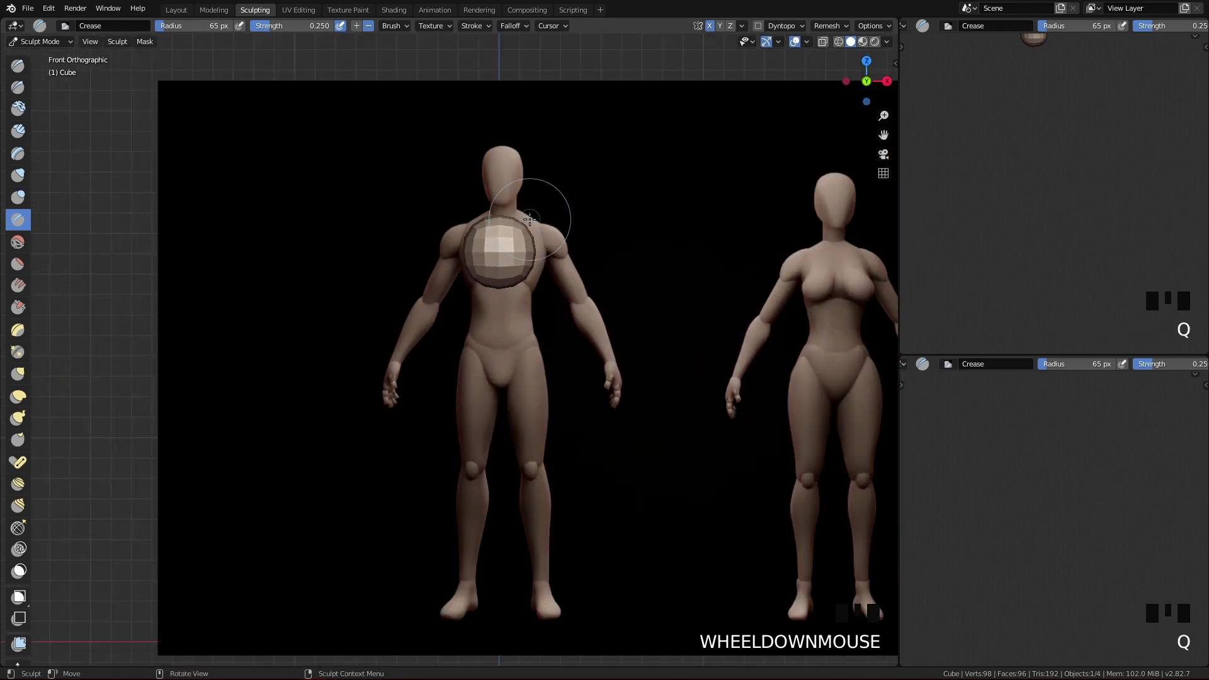
mouse_move(523, 334)
ctrl+middle_down()
mouse_move(550, 255)
mouse_move(504, 258)
ctrl+middle_up()
key(g)
key(f)
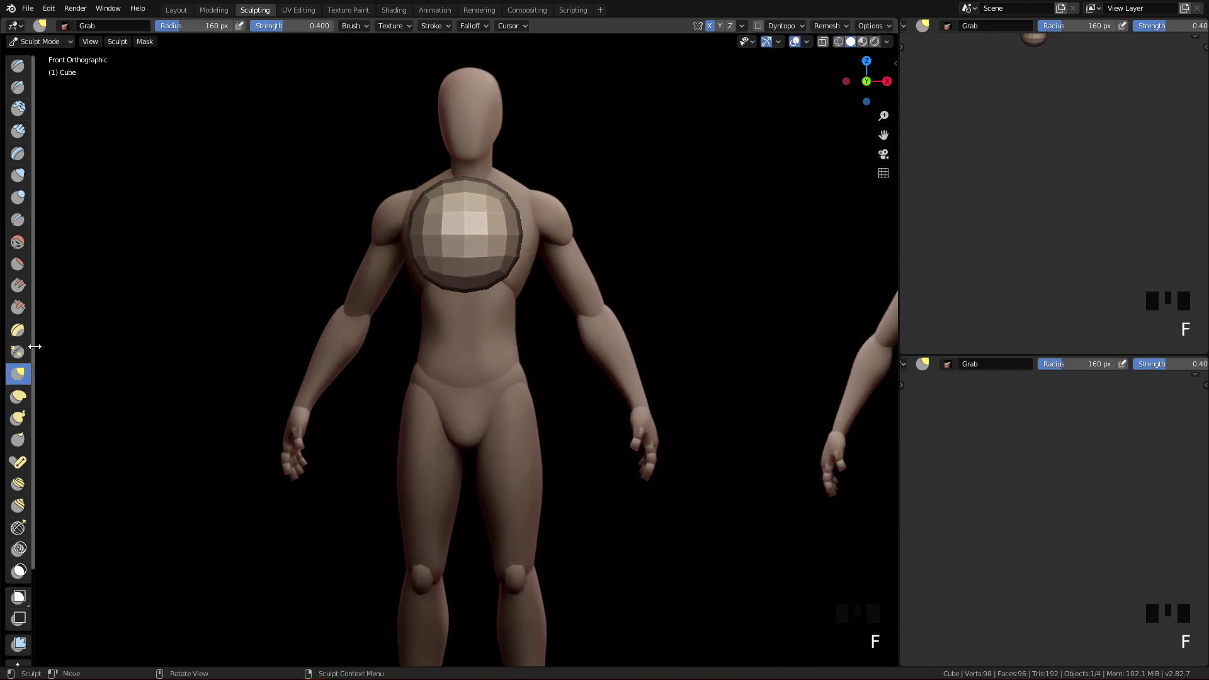
drag(36, 347, 62, 346)
mouse_move(552, 372)
shift+middle_down()
mouse_move(558, 388)
mouse_move(621, 250)
shift+middle_up()
shift+middle_drag(567, 171, 546, 247)
key(f)
click(605, 221)
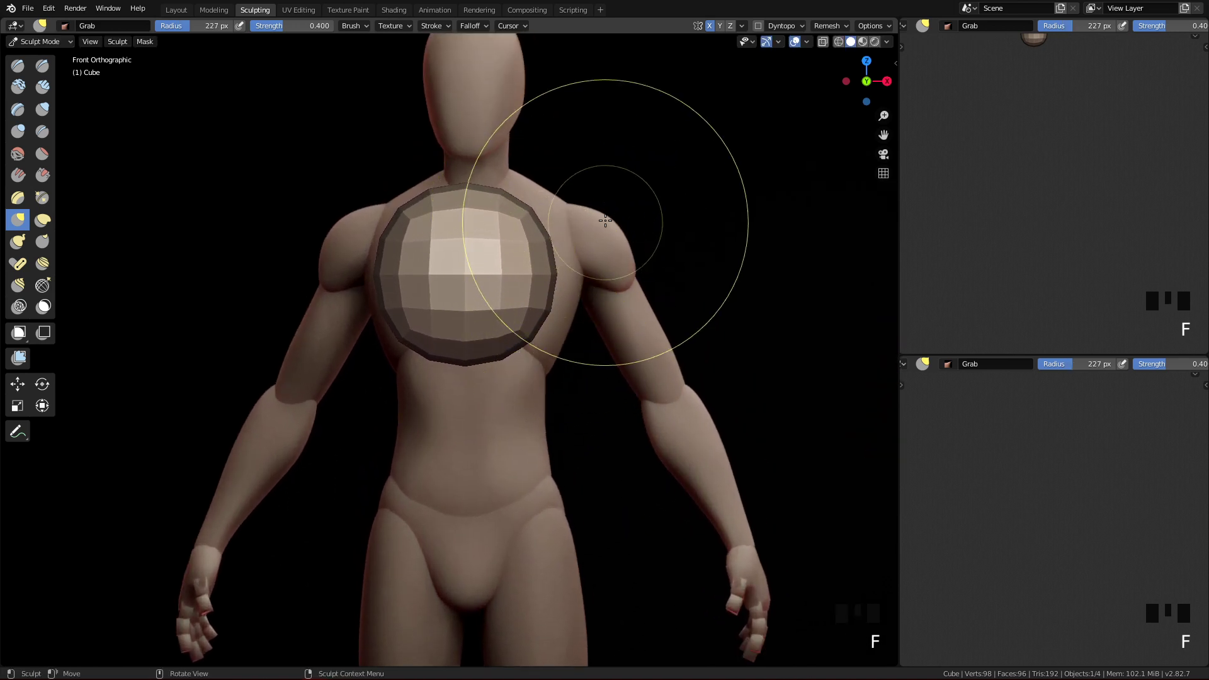
- Pull the mesh's upper sides outward toward the shoulders and its lower edge down to the ribcage with the Grab brush
drag(534, 231, 547, 217)
drag(534, 215, 547, 211)
drag(538, 214, 549, 215)
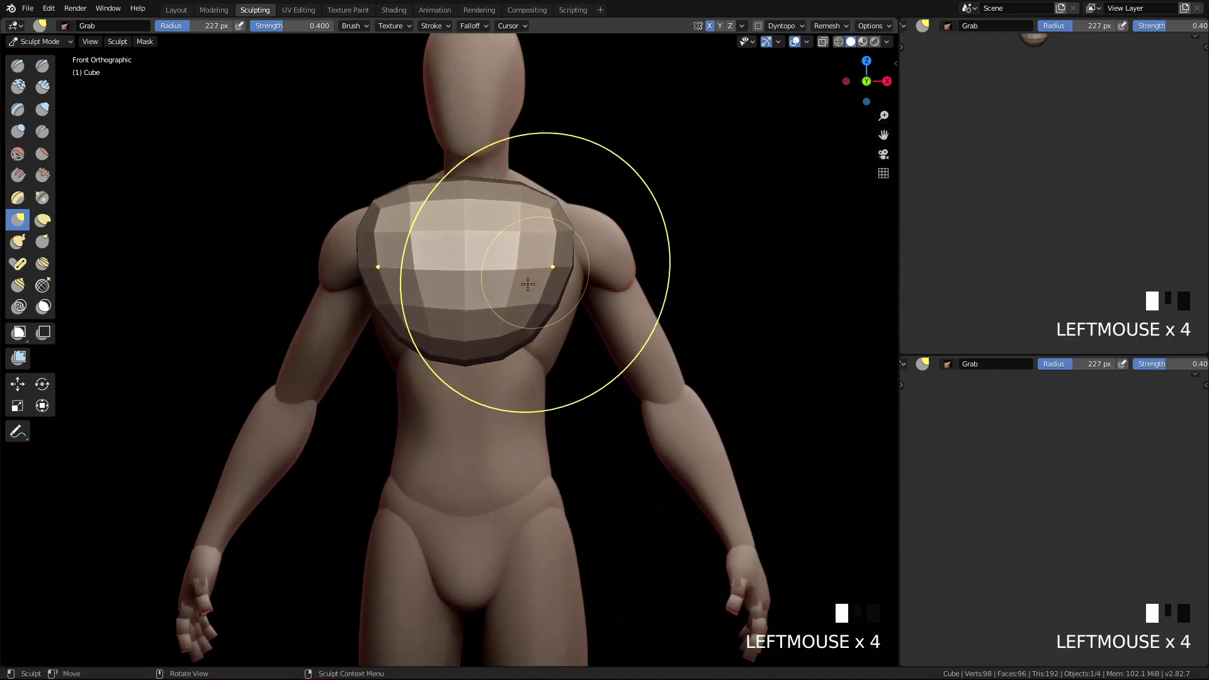
drag(539, 338, 534, 336)
drag(521, 340, 526, 351)
- Reshape the chest mesh's side profile and refine its outline with the Grab brush, adjusting the radius between strokes
key(q)
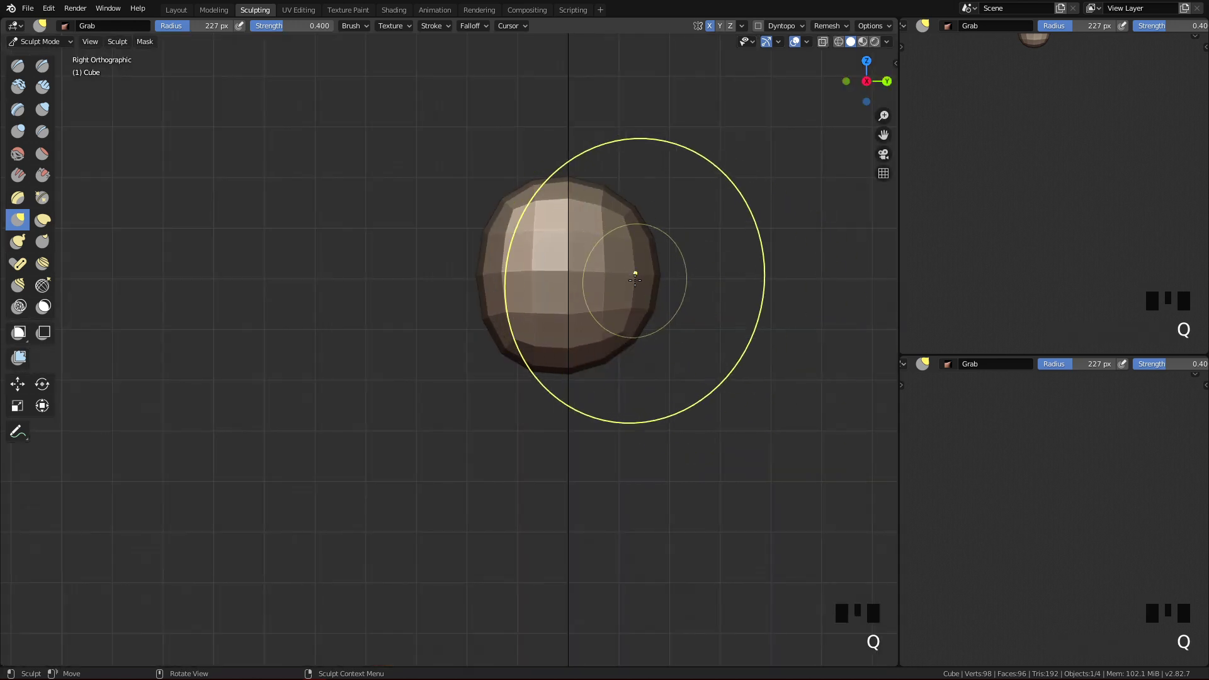
key(q)
key(f)
key(f)
click(547, 246)
drag(558, 221, 583, 216)
key(f)
click(545, 291)
mouse_move(532, 354)
mouse_down()
mouse_move(527, 366)
mouse_move(478, 362)
mouse_up()
key(f)
click(525, 368)
drag(375, 334, 391, 333)
drag(365, 223, 379, 235)
- Pull the chest's lower corners outward, set the Grab radius to 184 px and pull the upper corners toward the shoulders
key(f)
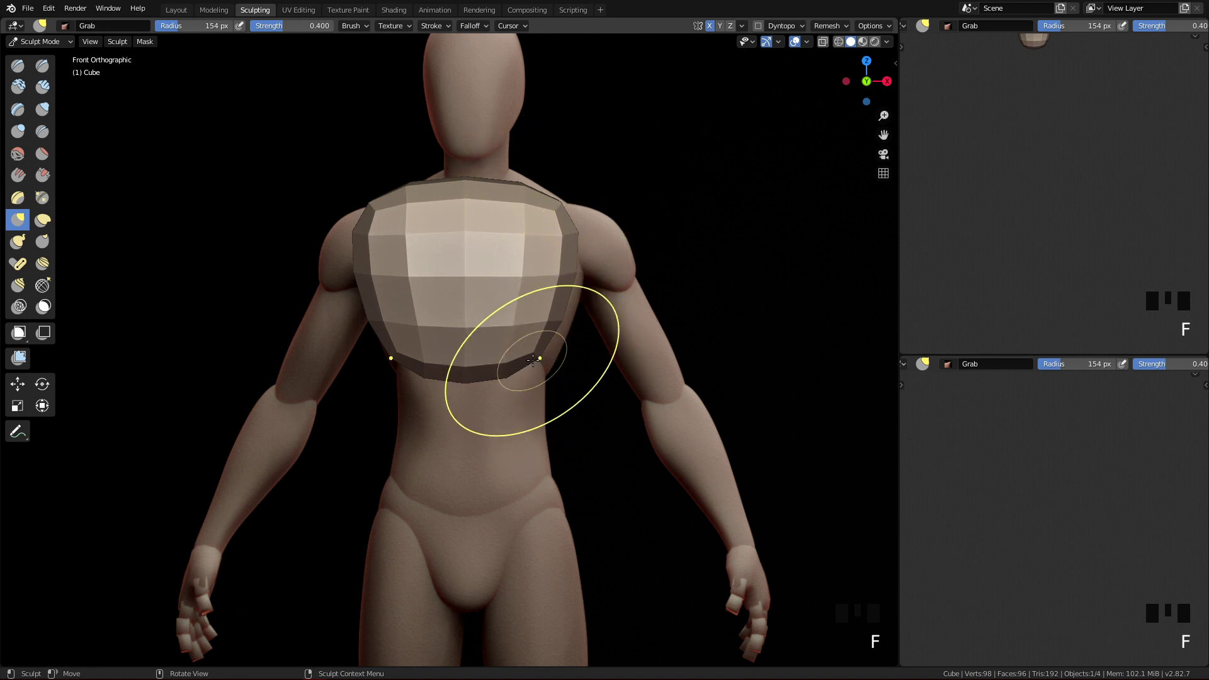
key(f)
click(554, 342)
drag(538, 354, 546, 355)
key(f)
click(584, 231)
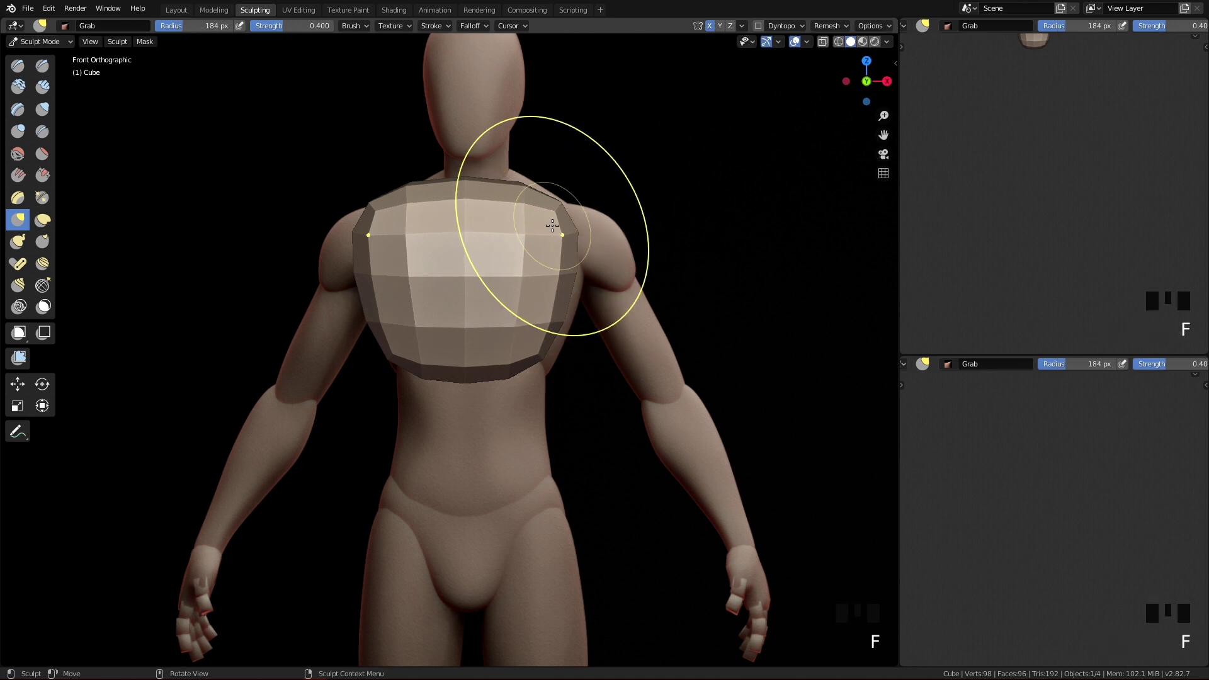
drag(552, 225, 564, 233)
- Examine the chest mesh's shape against the reference from the side, front and an angled view
key(q)
click(682, 304)
ctrl+middle_drag(626, 344, 627, 348)
key(q)
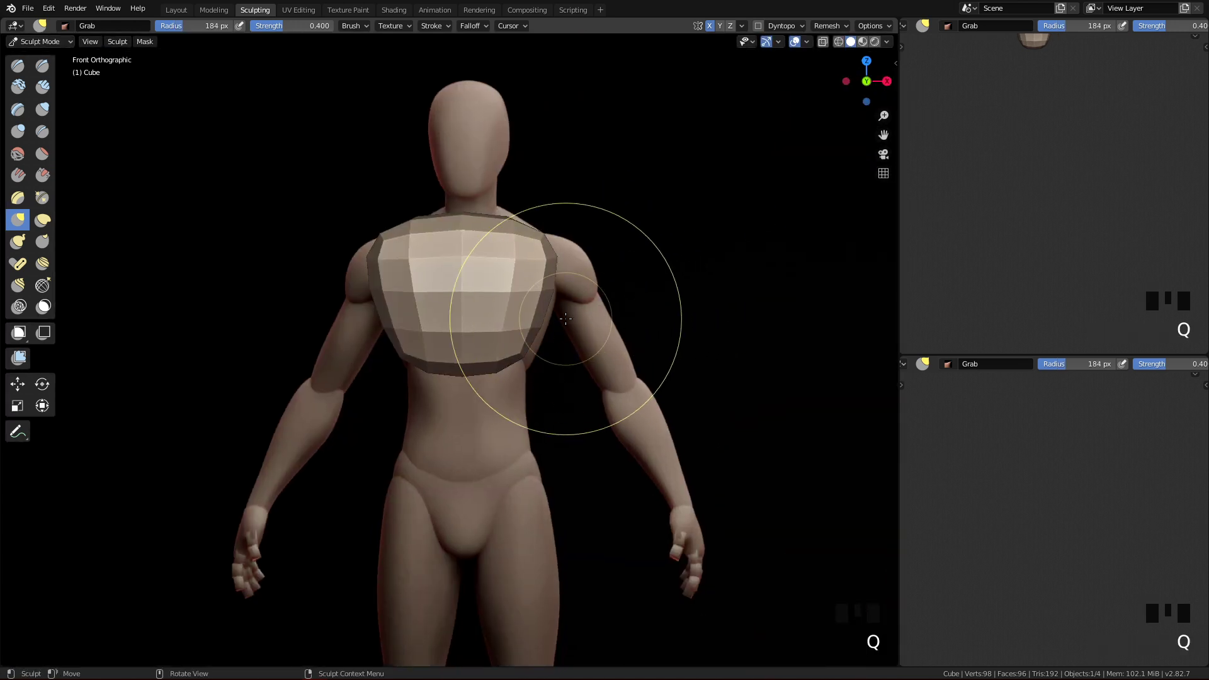
ctrl+middle_drag(566, 351, 547, 479)
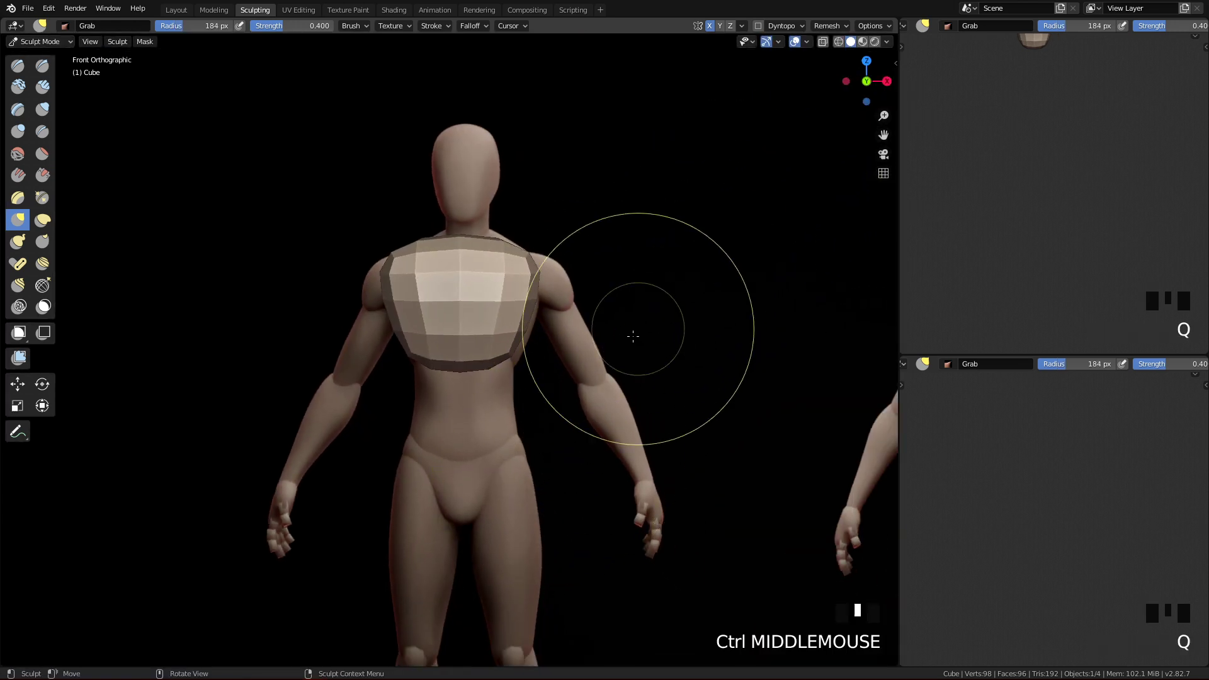
ctrl+middle_drag(623, 411, 659, 357)
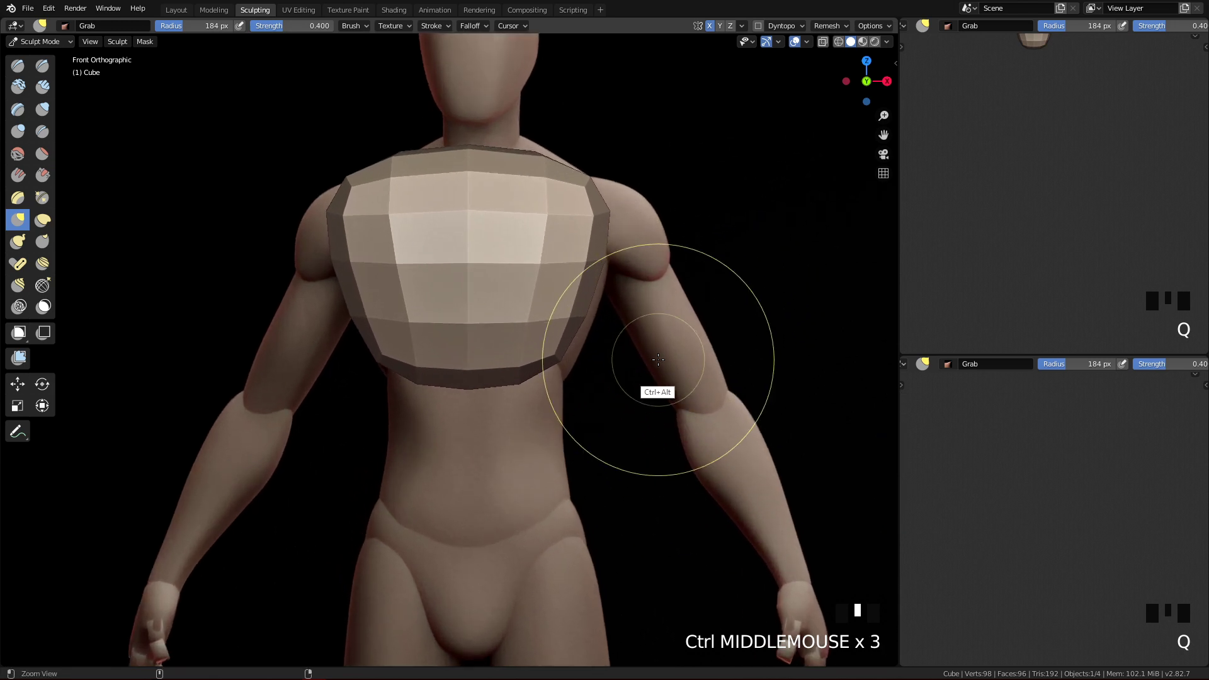
middle_drag(672, 459, 638, 482)
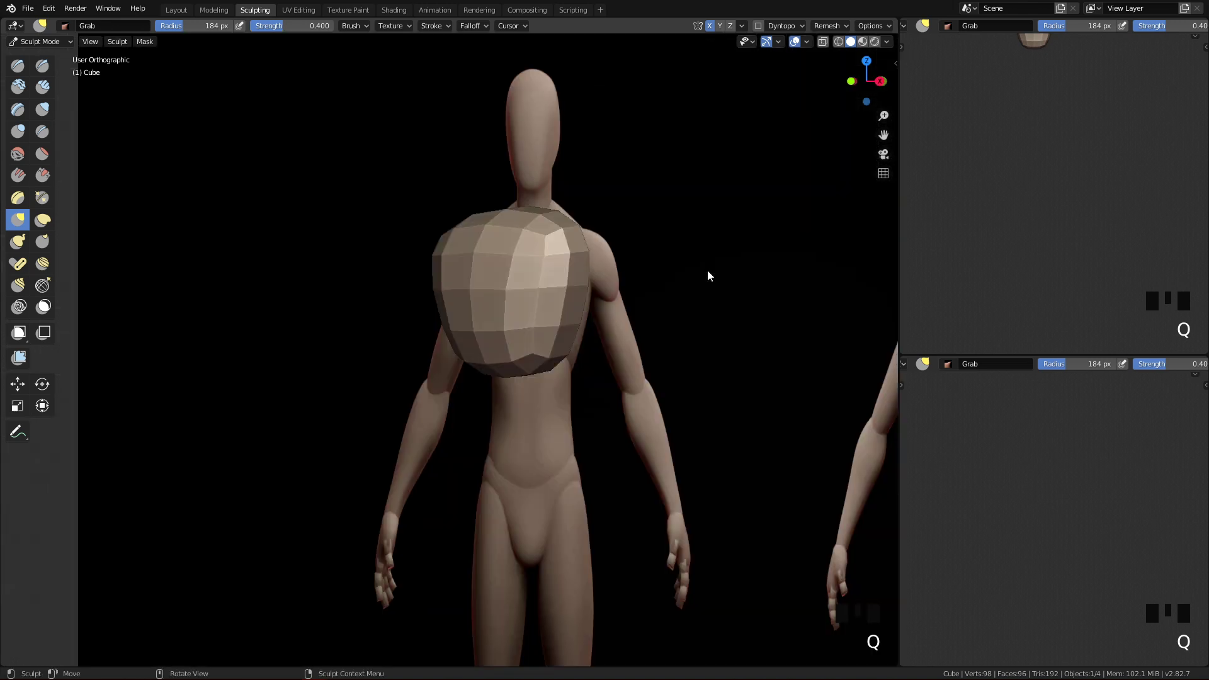
key(KP_1)
- In side view, push the chest's upper front backward with the Grab brush at a 203 px radius
key(q)
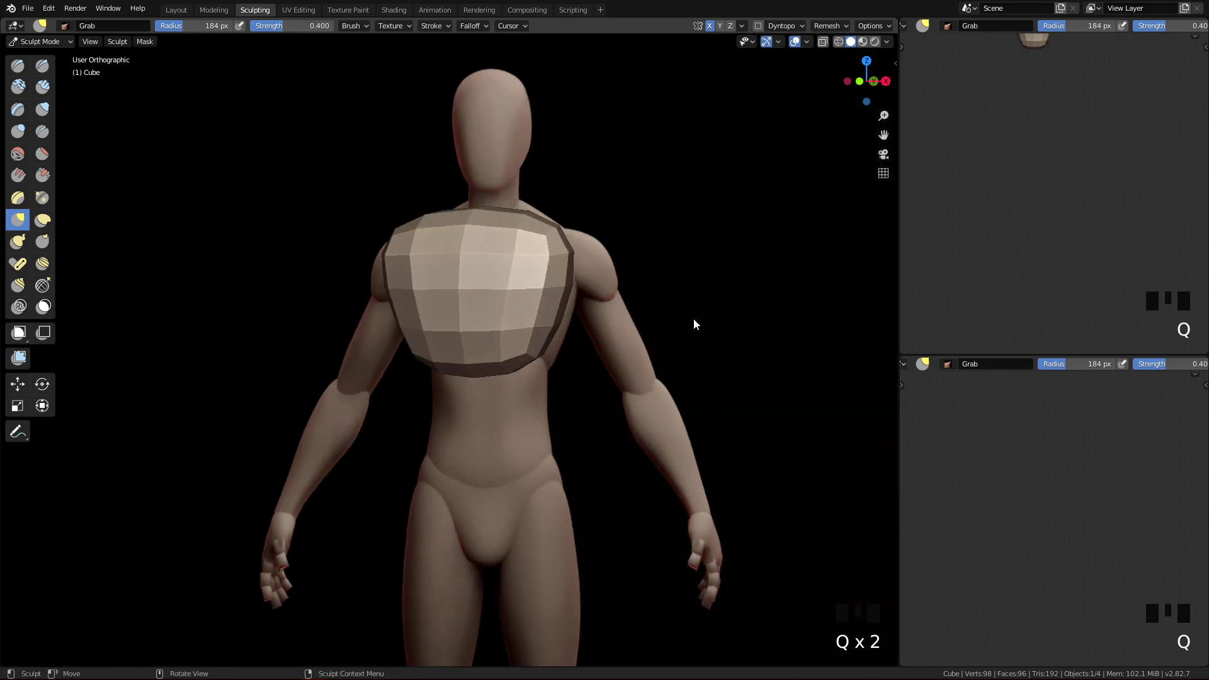
ctrl+middle_drag(624, 445, 608, 290)
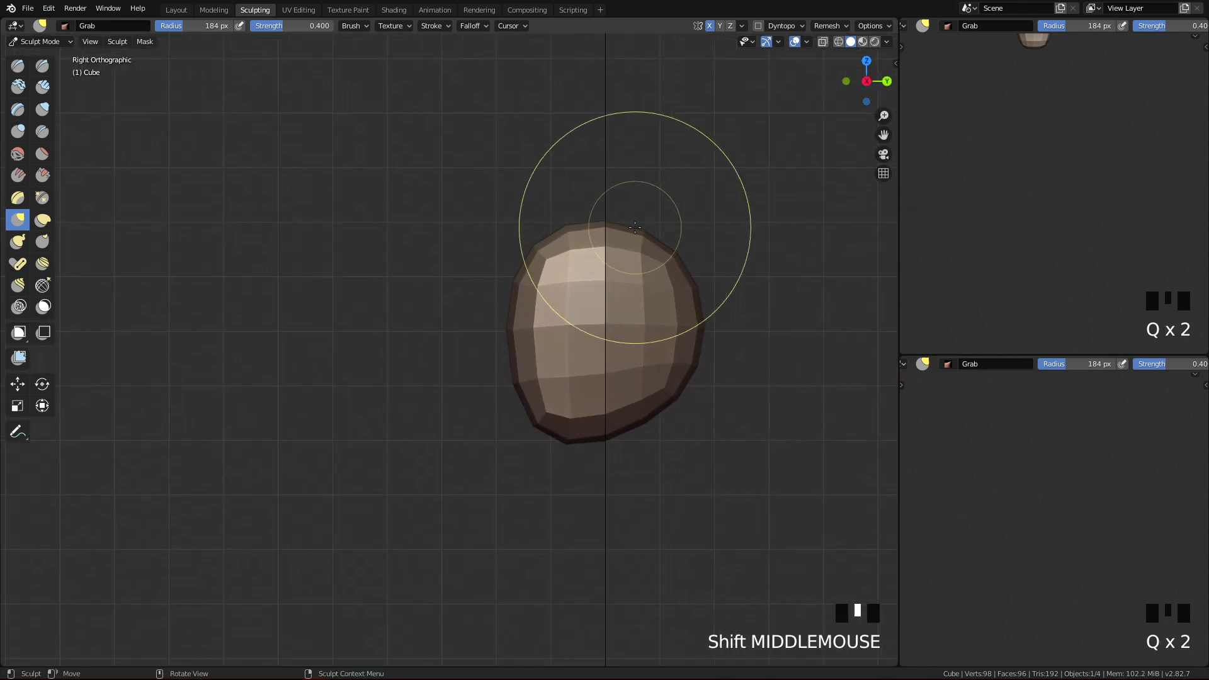
key(f)
click(565, 241)
key(f)
drag(542, 250, 576, 259)
click(533, 247)
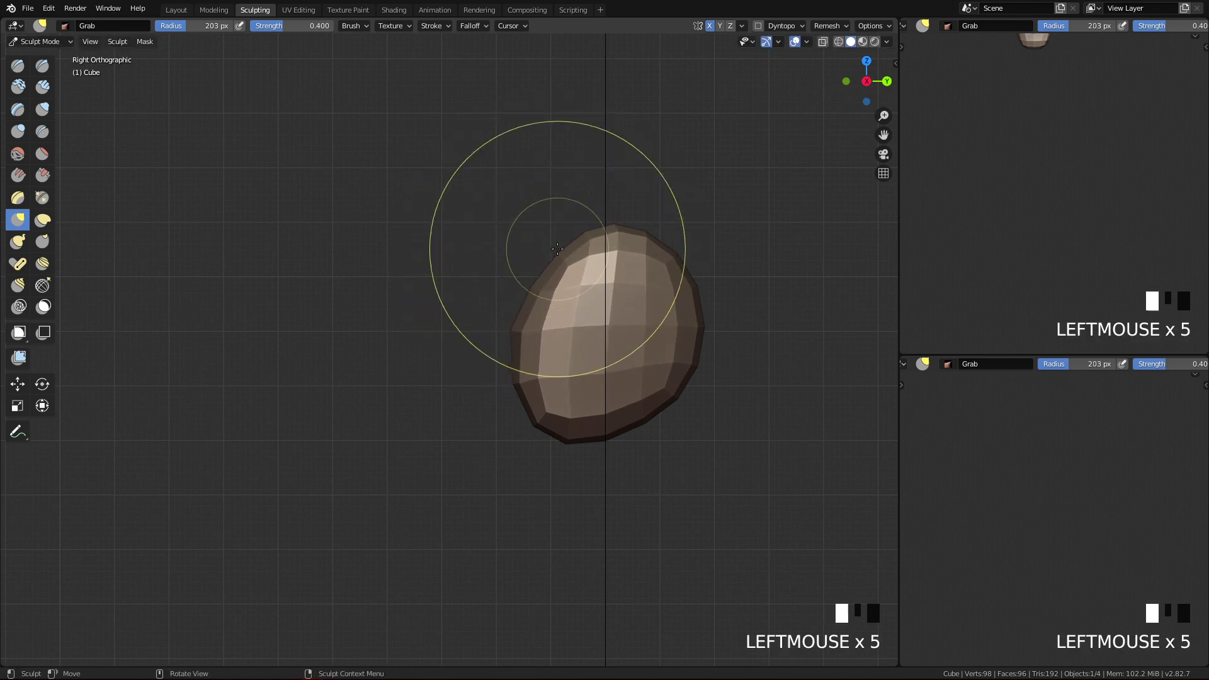
- Set the Grab radius to 221 px and push the chest's middle and lower front backward in side view
key(f)
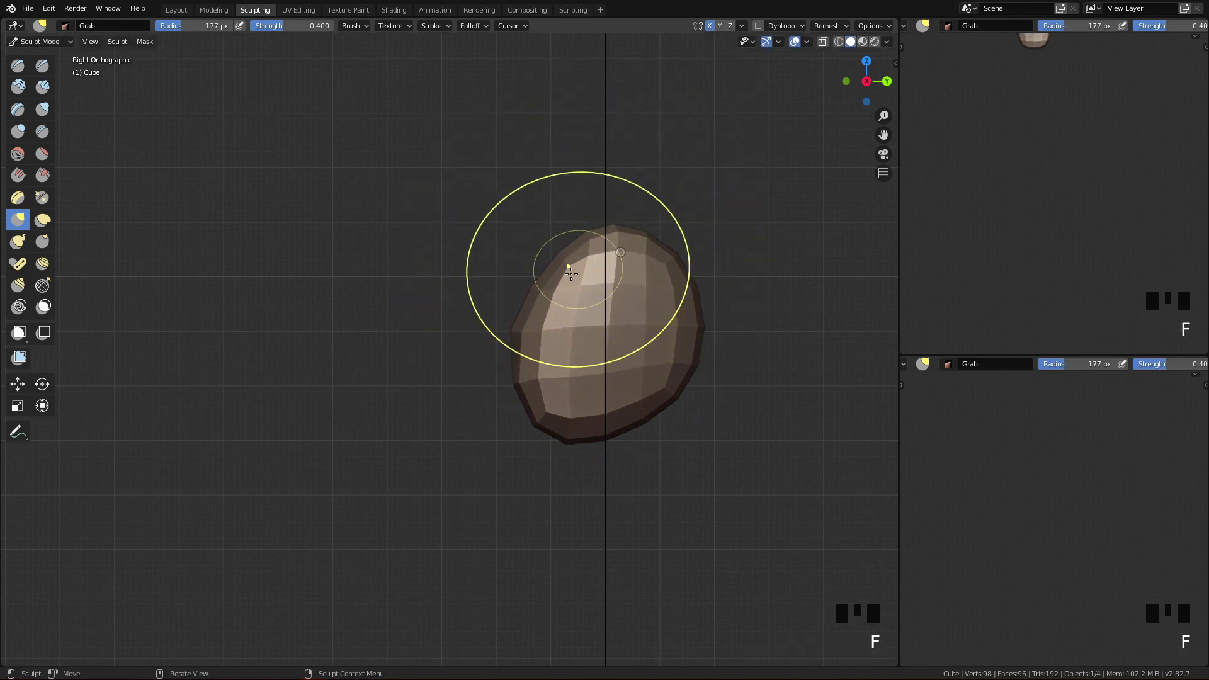
key(f)
click(517, 334)
drag(515, 341, 530, 342)
drag(525, 343, 544, 342)
mouse_move(533, 344)
mouse_down()
mouse_move(547, 345)
mouse_move(554, 384)
mouse_up()
drag(543, 387, 558, 365)
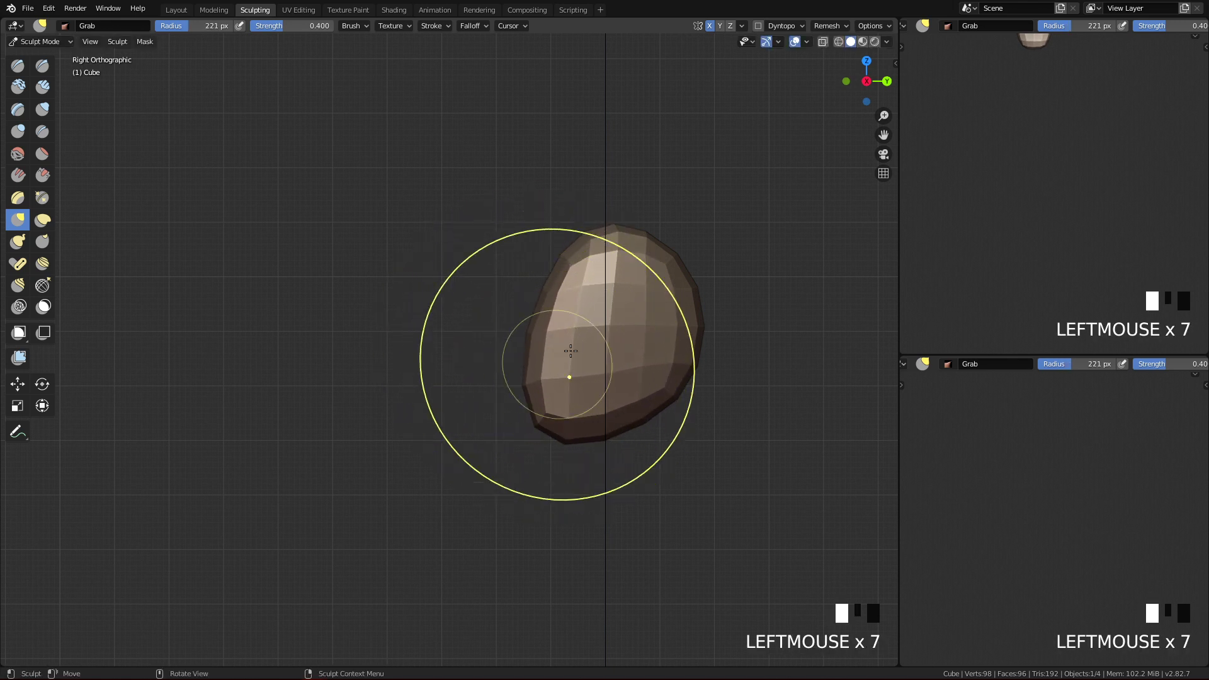
- Set the Grab radius to 198 px and frame the mesh from above, plus front and side in the two smaller viewports
key(f)
click(686, 357)
key(q)
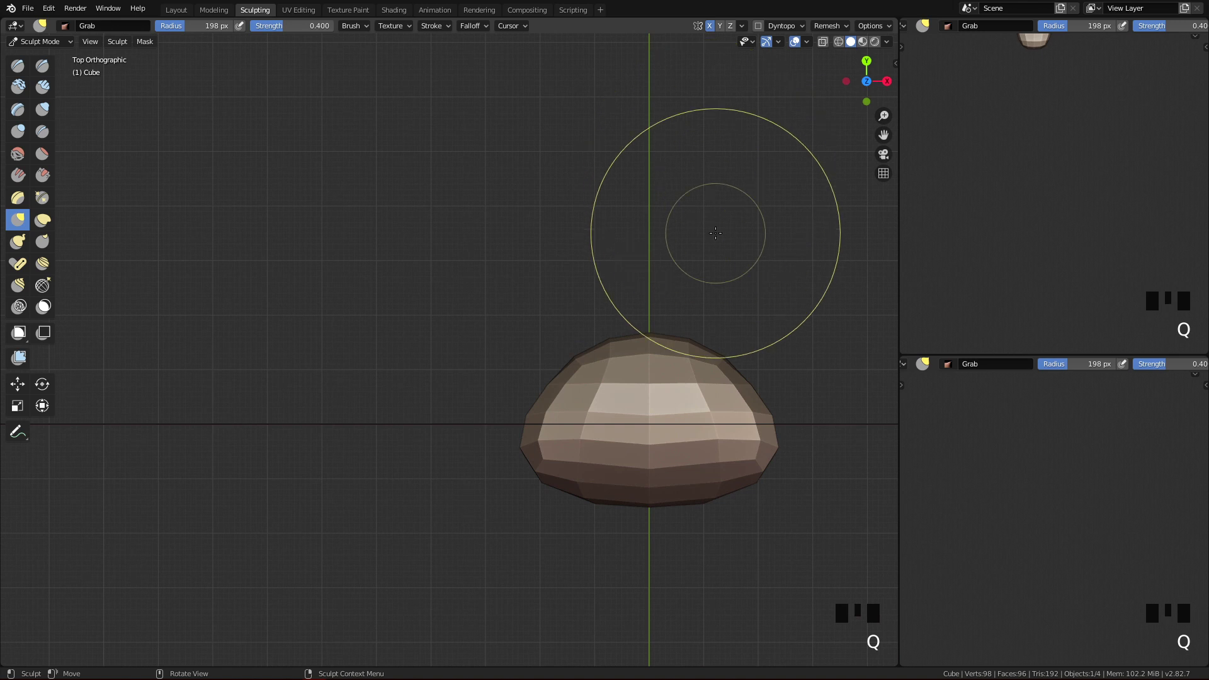
shift+middle_drag(742, 493, 679, 429)
ctrl+middle_drag(1072, 165, 1052, 220)
mouse_move(1079, 548)
ctrl+middle_down()
mouse_move(1074, 499)
mouse_move(1079, 542)
mouse_move(1101, 464)
mouse_move(1081, 568)
ctrl+middle_up()
shift+middle_drag(1084, 516, 1051, 497)
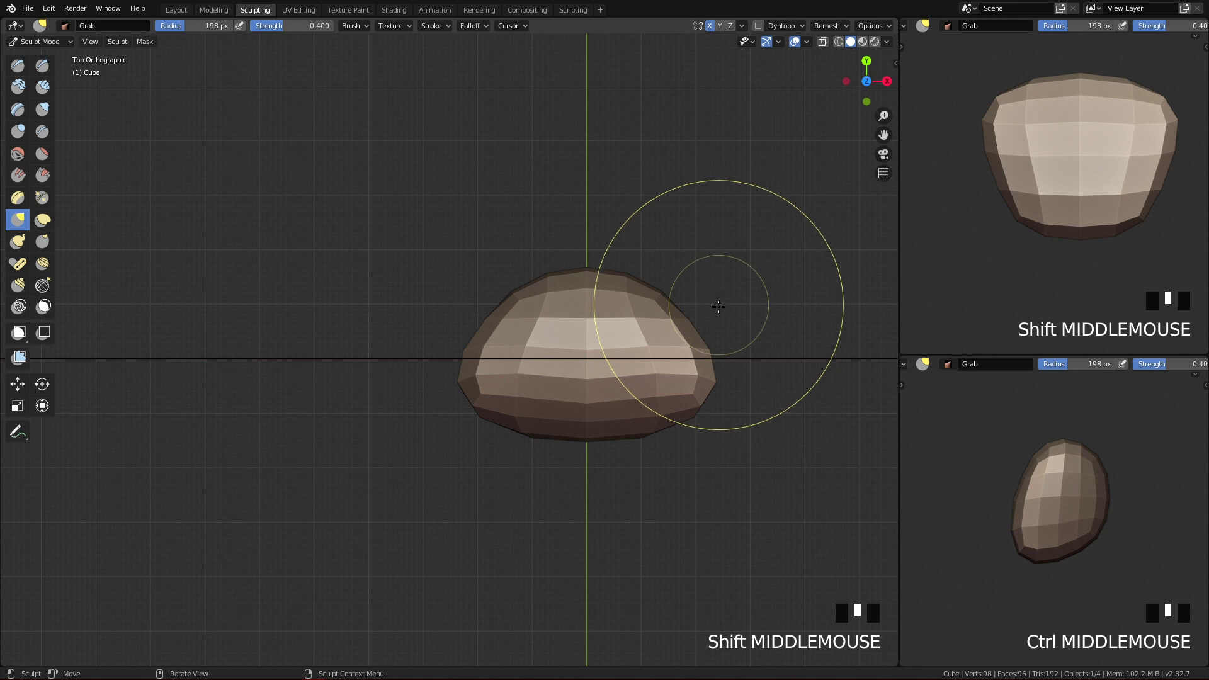
shift+middle_drag(696, 358, 671, 384)
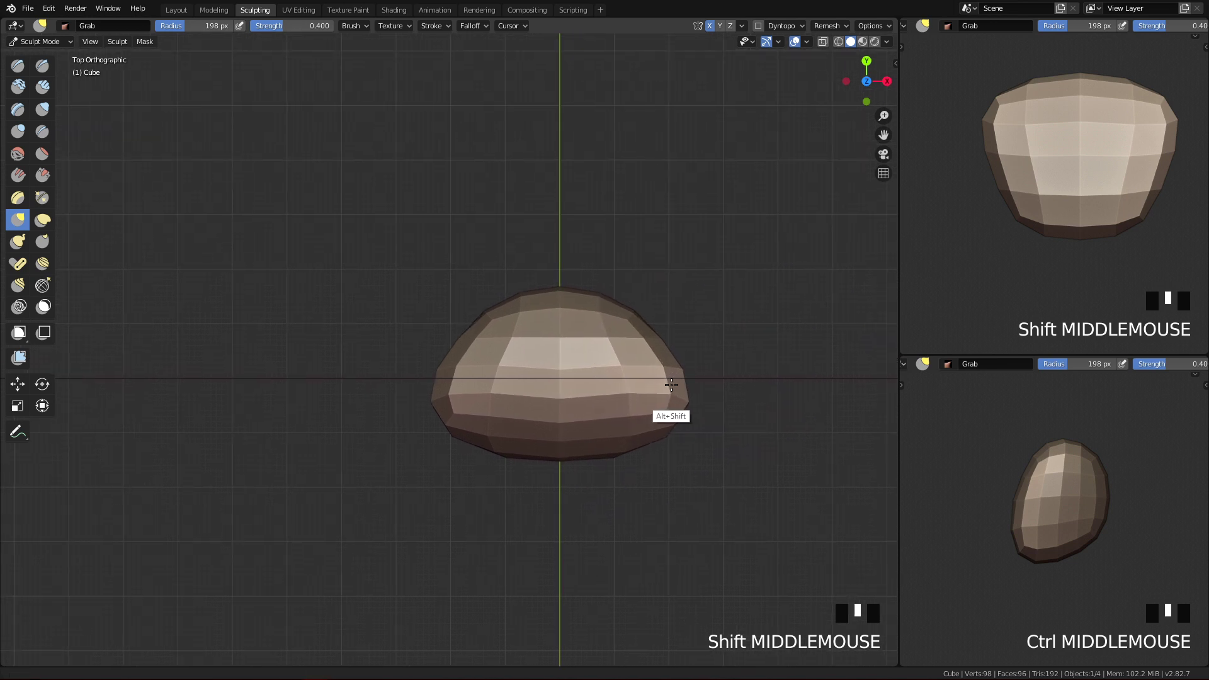
- In top view, pull the chest's outer sides outward and back with the Grab brush at a 194 px radius
key(f)
mouse_move(670, 370)
mouse_down()
mouse_move(700, 348)
mouse_move(685, 352)
mouse_up()
key(f)
click(649, 349)
drag(671, 356, 683, 352)
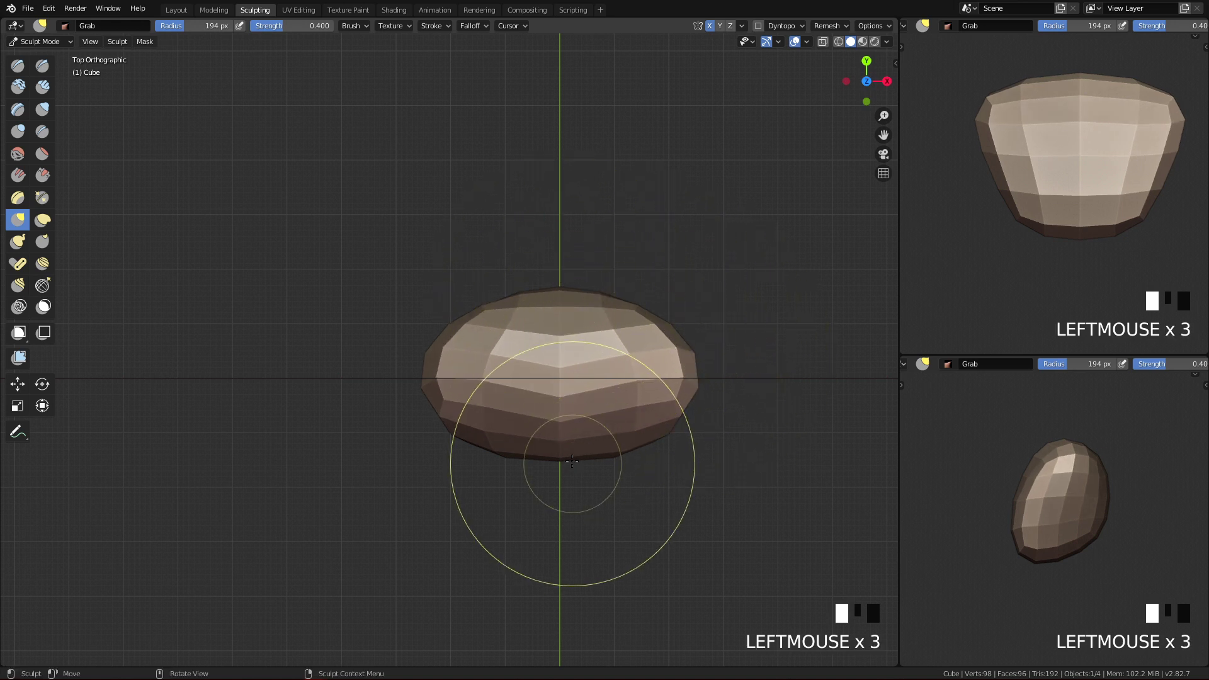
- In front view, pull the chest's upper sides inward with the Grab brush at a 147 px radius
key(f)
click(809, 375)
mouse_move(698, 375)
ctrl+middle_down()
mouse_move(672, 417)
mouse_move(658, 408)
mouse_move(691, 408)
ctrl+middle_up()
key(q)
shift+middle_drag(667, 512, 653, 389)
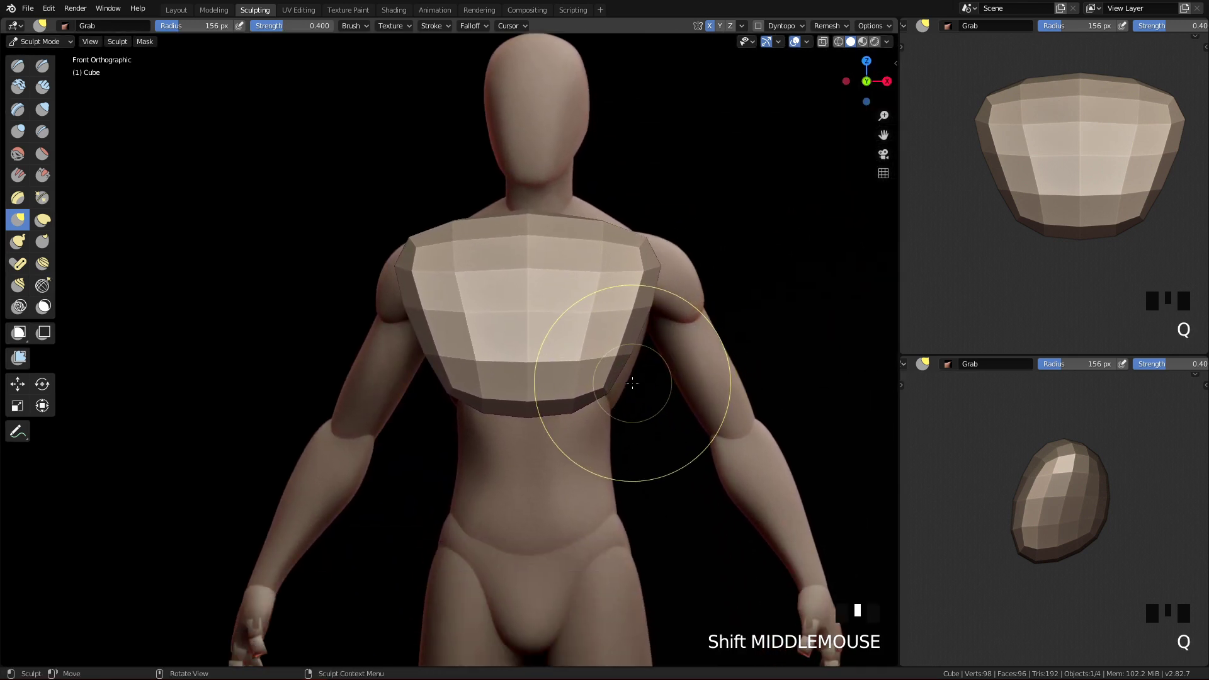
ctrl+middle_drag(580, 338, 570, 372)
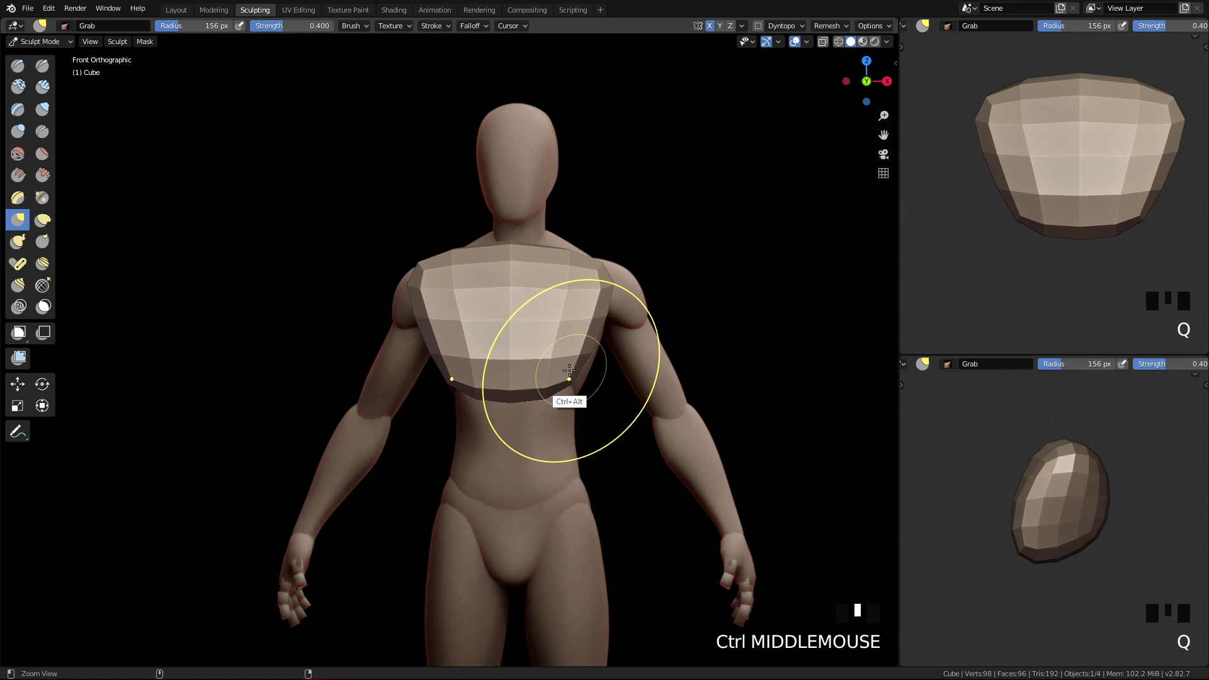
key(f)
click(559, 377)
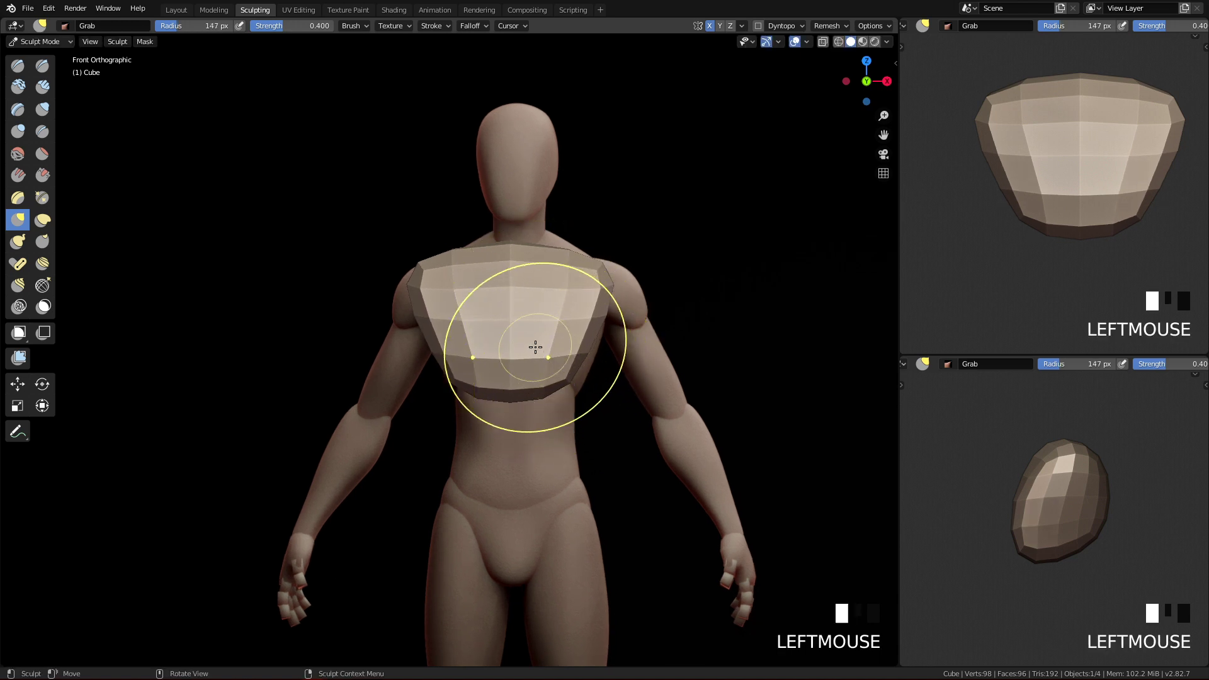
drag(422, 292, 432, 294)
- Return to Object Mode in the Layout workspace and add a cube with a level-2 subdivision surface
key(Tab)
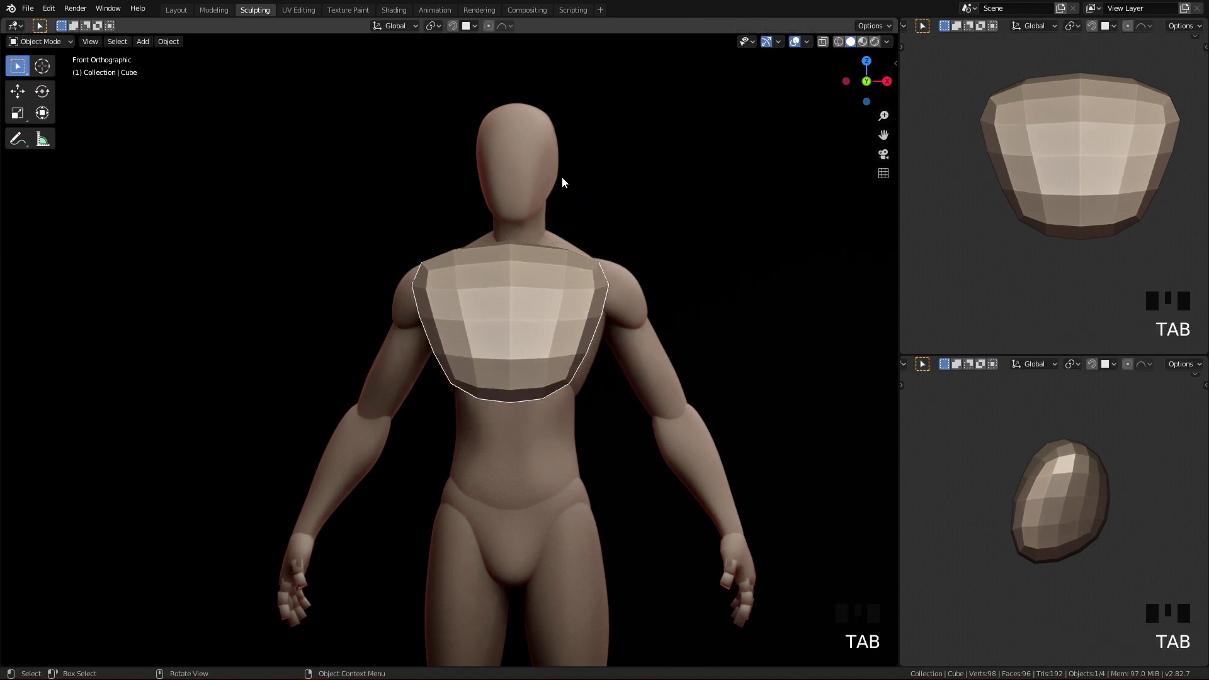
mouse_move(577, 291)
ctrl+middle_down()
mouse_move(551, 422)
mouse_move(508, 295)
ctrl+middle_up()
click(176, 10)
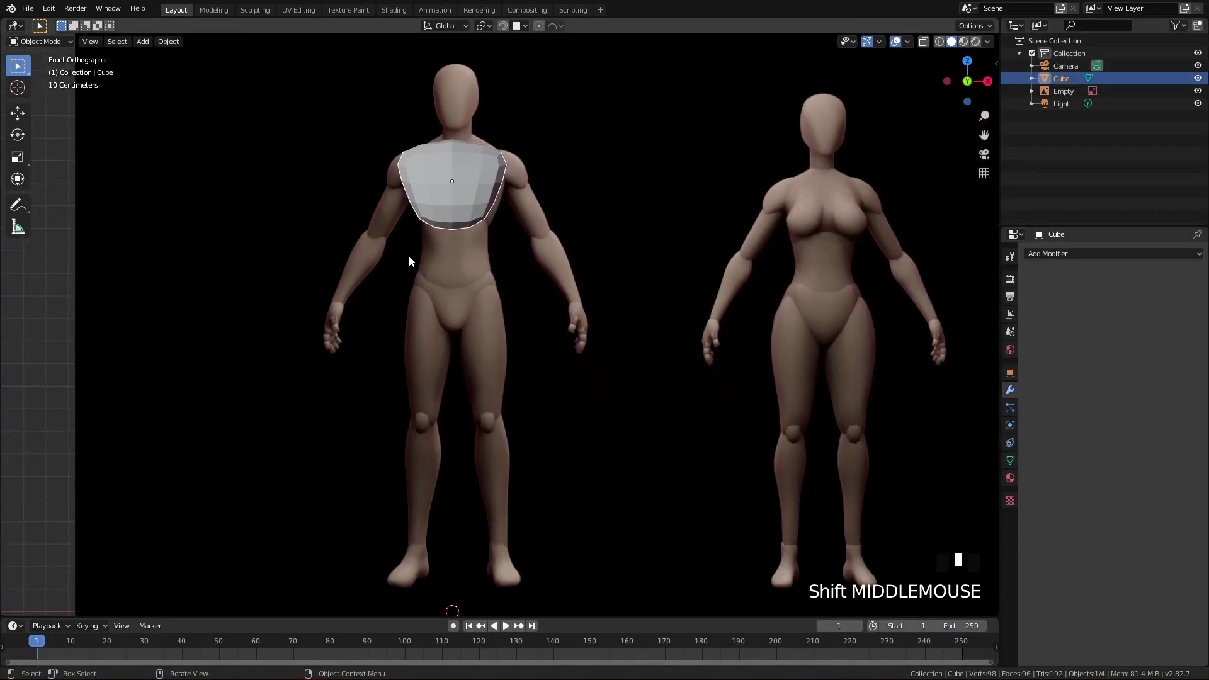
key(shift+a)
mouse_move(488, 289)
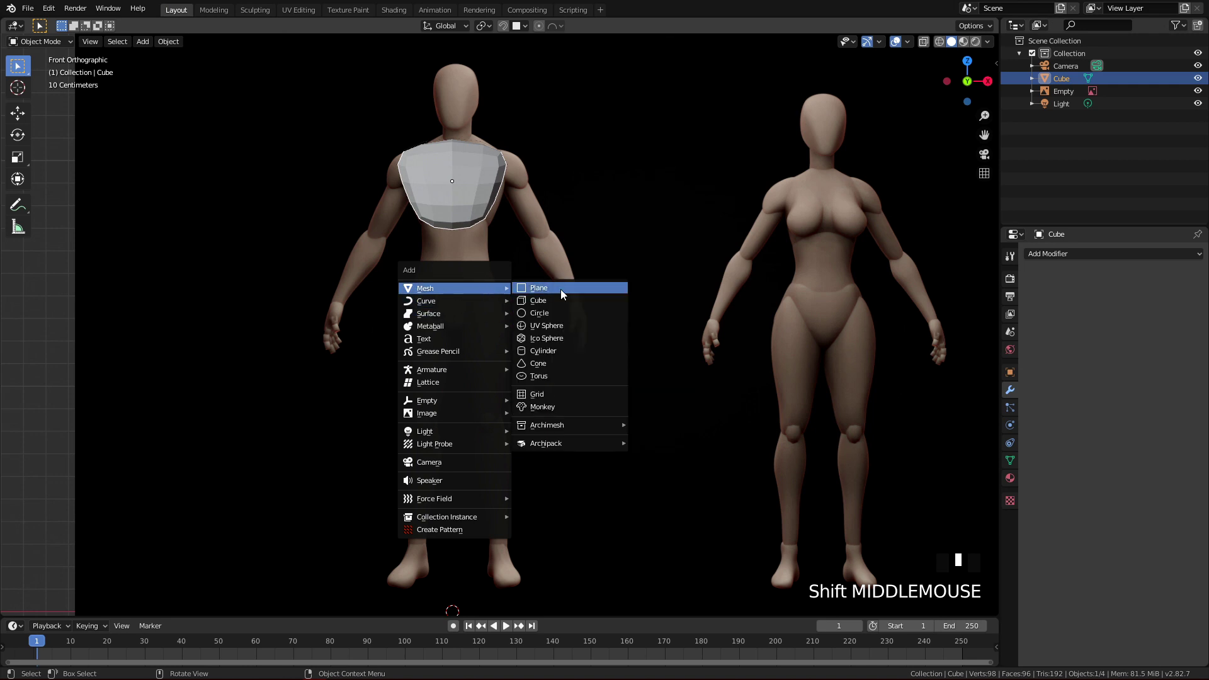
click(548, 301)
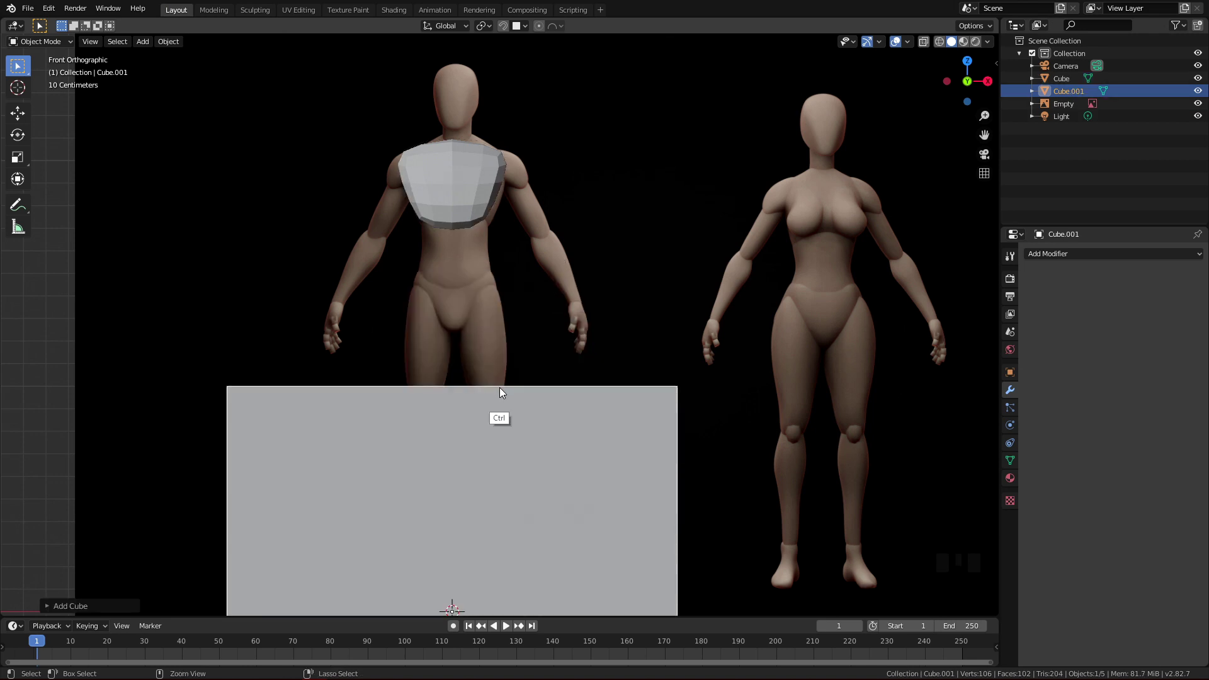
key(ctrl+2)
shift+middle_drag(548, 466, 560, 365)
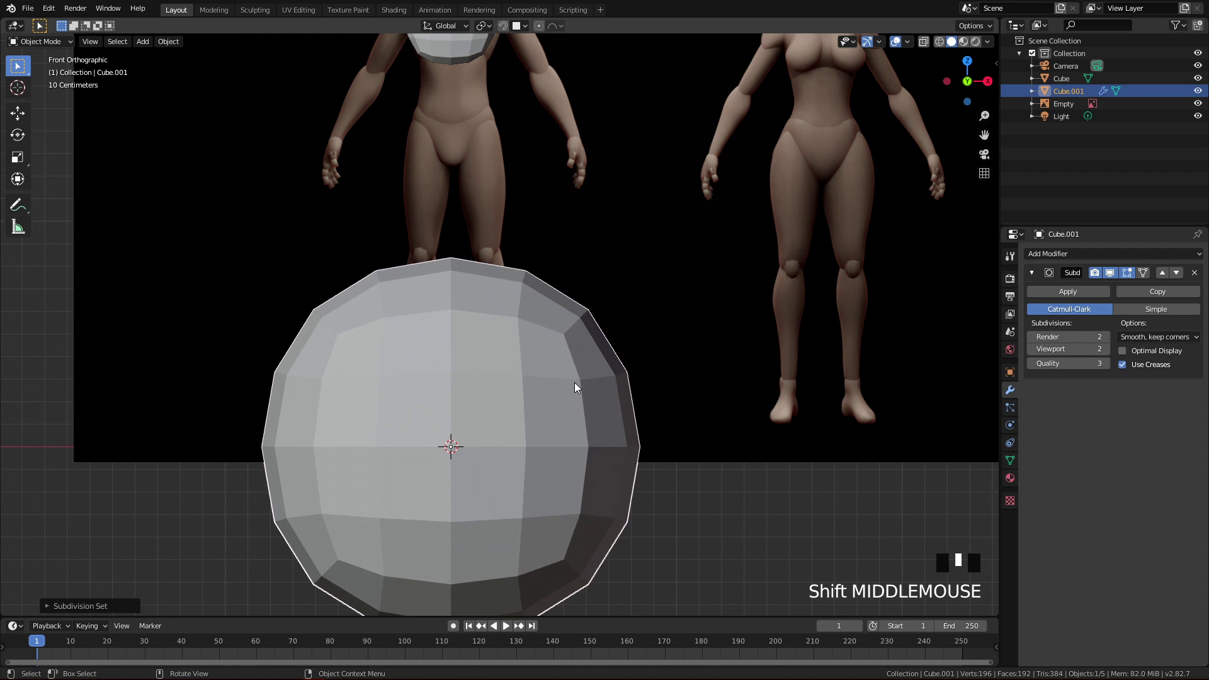
- Scale down the rounded cube and place it over the male reference's abdomen, just below the chest
key(g)
click(556, 162)
shift+middle_drag(648, 258, 651, 373)
key(s)
click(533, 372)
shift+middle_drag(533, 372, 543, 429)
key(s)
click(557, 413)
key(g)
click(548, 278)
key(s)
click(502, 381)
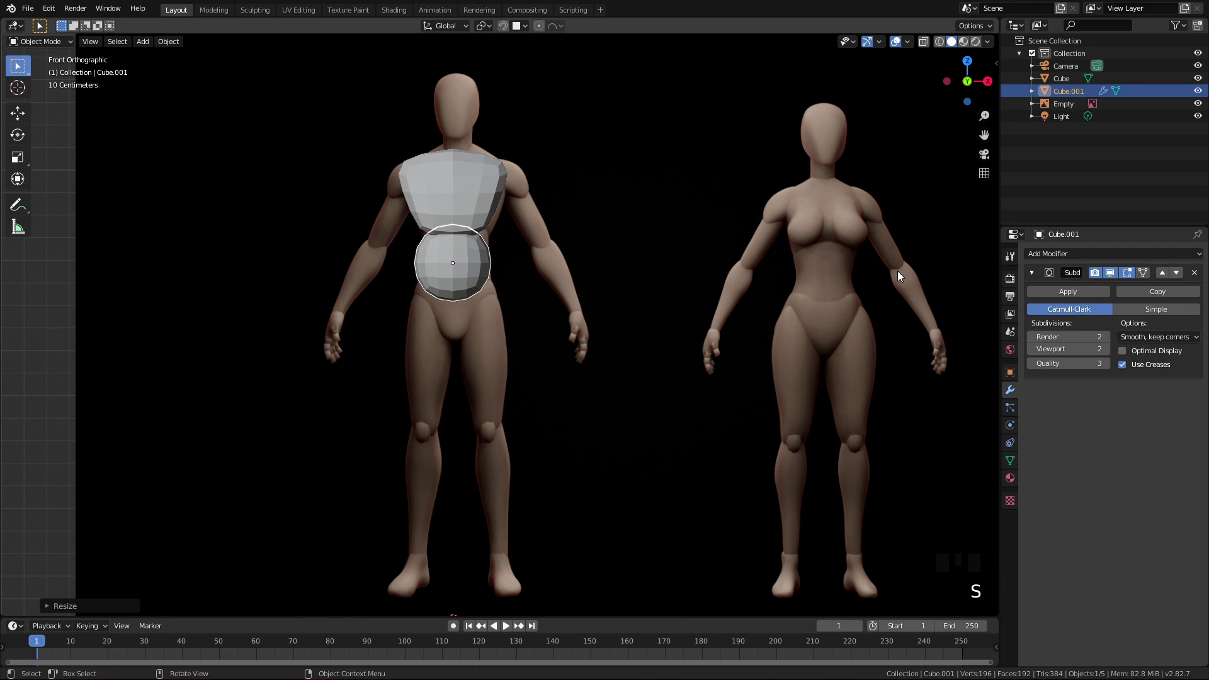
- Apply the abdomen's subdivision modifier and its scale
click(1055, 291)
key(ctrl+a)
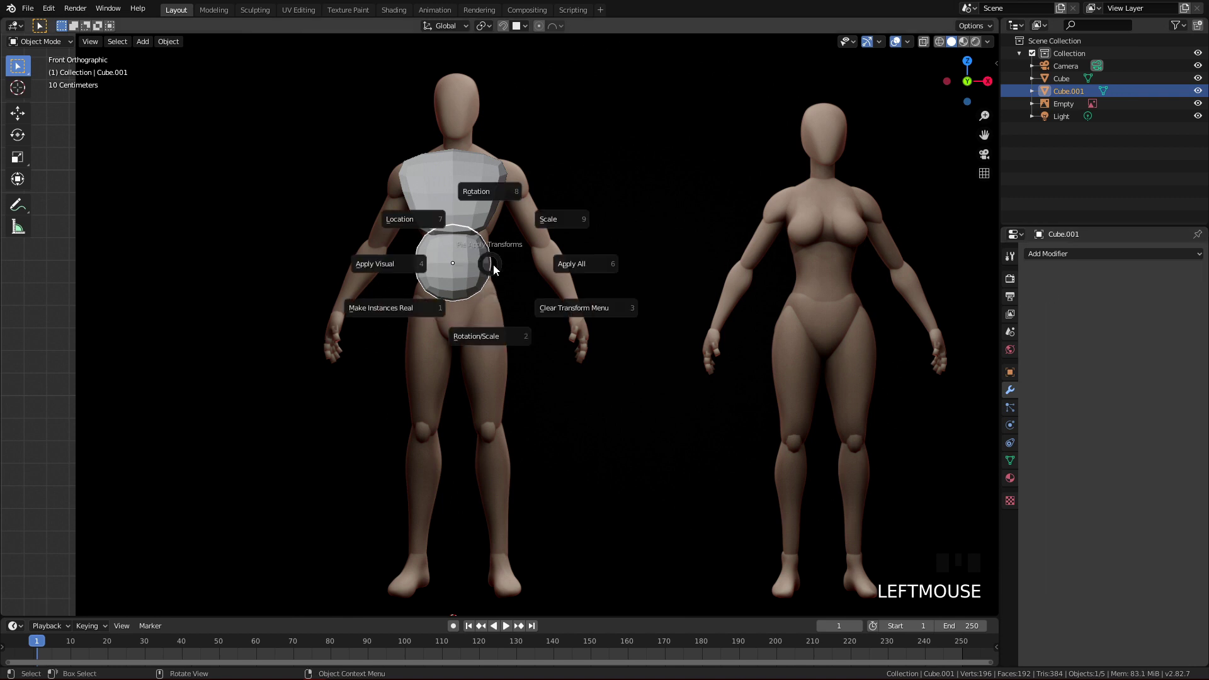
click(553, 221)
- In the Sculpting workspace, reshape the abdomen's sides and upper corners with the Grab brush to follow the front reference
mouse_move(513, 397)
ctrl+middle_down()
mouse_move(515, 362)
mouse_move(526, 356)
mouse_move(534, 374)
mouse_move(559, 310)
ctrl+middle_up()
click(255, 10)
key(g)
key(f)
click(635, 277)
key(f)
click(696, 285)
mouse_move(565, 273)
mouse_down()
mouse_move(558, 248)
mouse_move(551, 259)
mouse_up()
key(f)
click(586, 305)
drag(586, 305, 575, 323)
mouse_move(441, 270)
mouse_down()
mouse_move(432, 278)
mouse_move(469, 248)
mouse_up()
- Pull the abdomen's lower corners outward and down toward the hips with the Grab brush at a 176 px radius
key(f)
click(453, 249)
key(f)
click(471, 245)
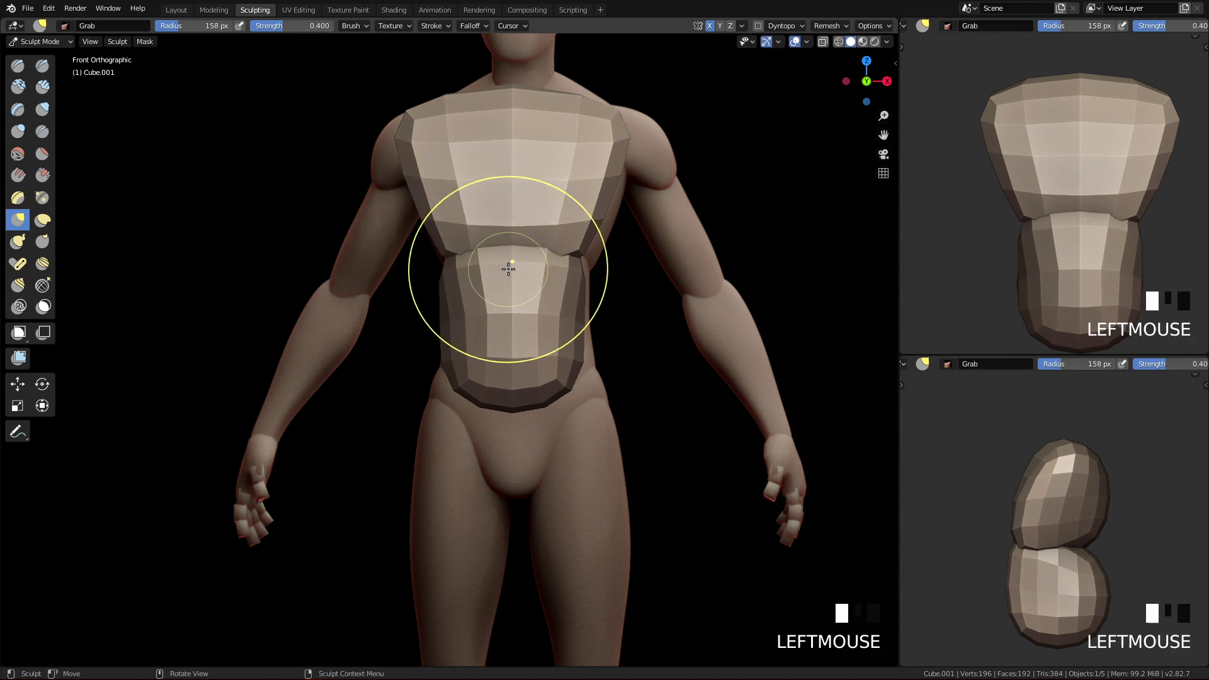
key(f)
click(598, 356)
key(f)
click(586, 374)
drag(586, 374, 586, 394)
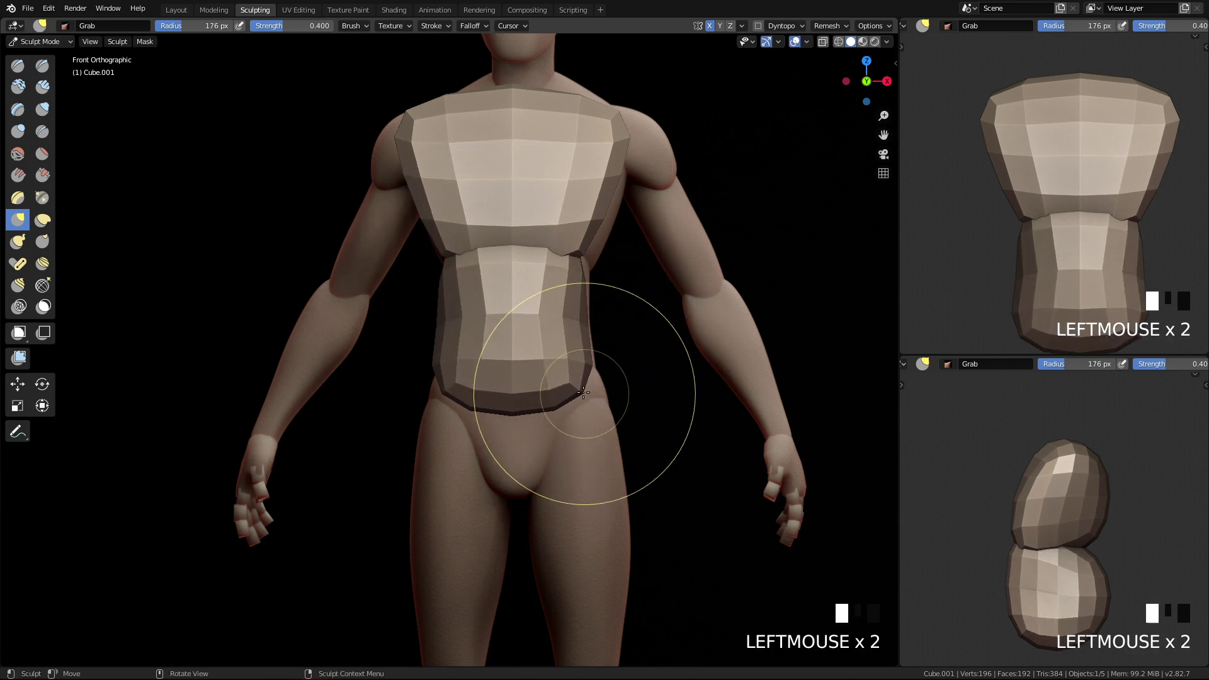
key(f)
click(591, 398)
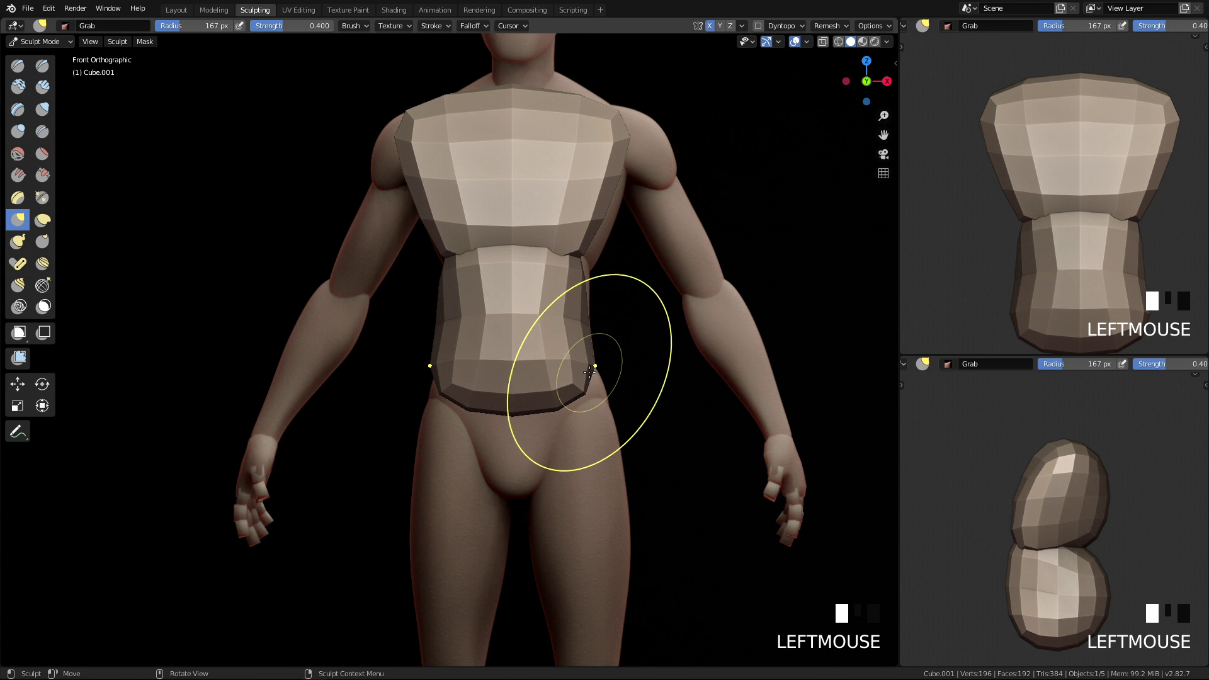
- Set the Grab radius to 149 px and adjust the abdomen's waist, lower sides and upper sides in front view
key(f)
drag(573, 329, 575, 328)
key(f)
click(697, 358)
drag(583, 377, 587, 378)
drag(572, 334, 576, 332)
drag(570, 272, 573, 271)
- In side view, push the abdomen's back forward with the Grab brush at a 146 px radius and lower its bottom back corner
key(q)
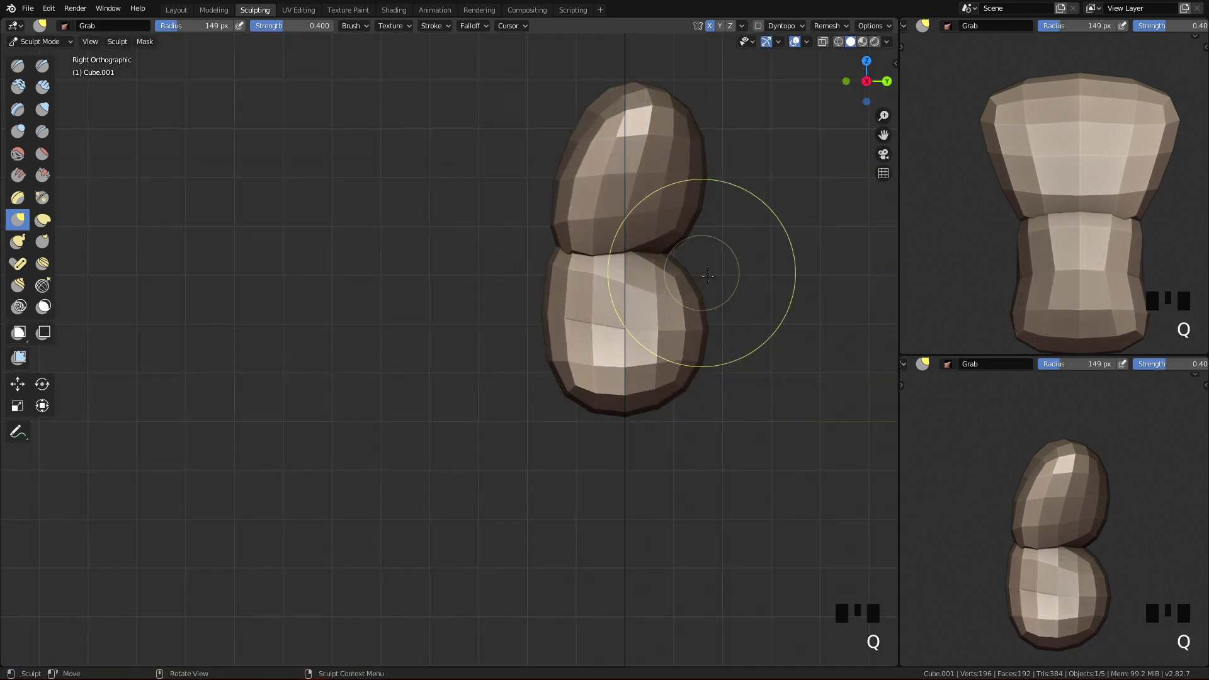
mouse_move(712, 297)
shift+middle_down()
mouse_move(631, 236)
mouse_move(623, 321)
mouse_move(576, 343)
mouse_move(597, 384)
shift+middle_up()
key(f)
click(599, 291)
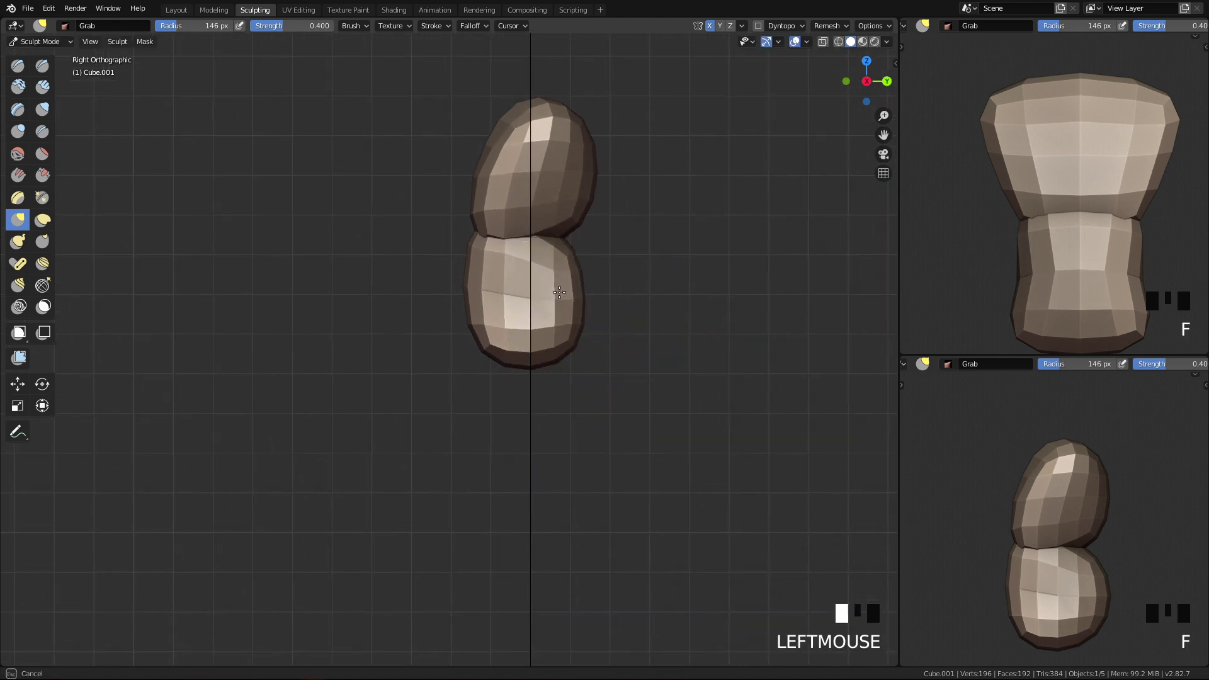
drag(595, 292, 568, 290)
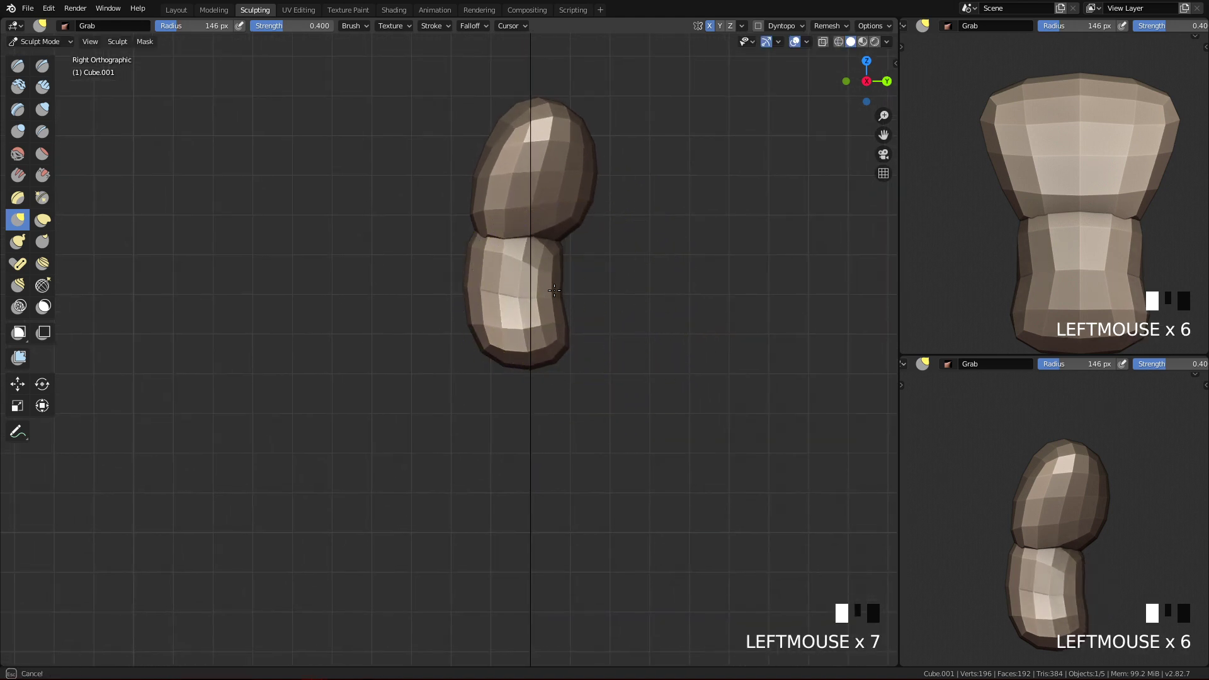
drag(564, 346, 555, 356)
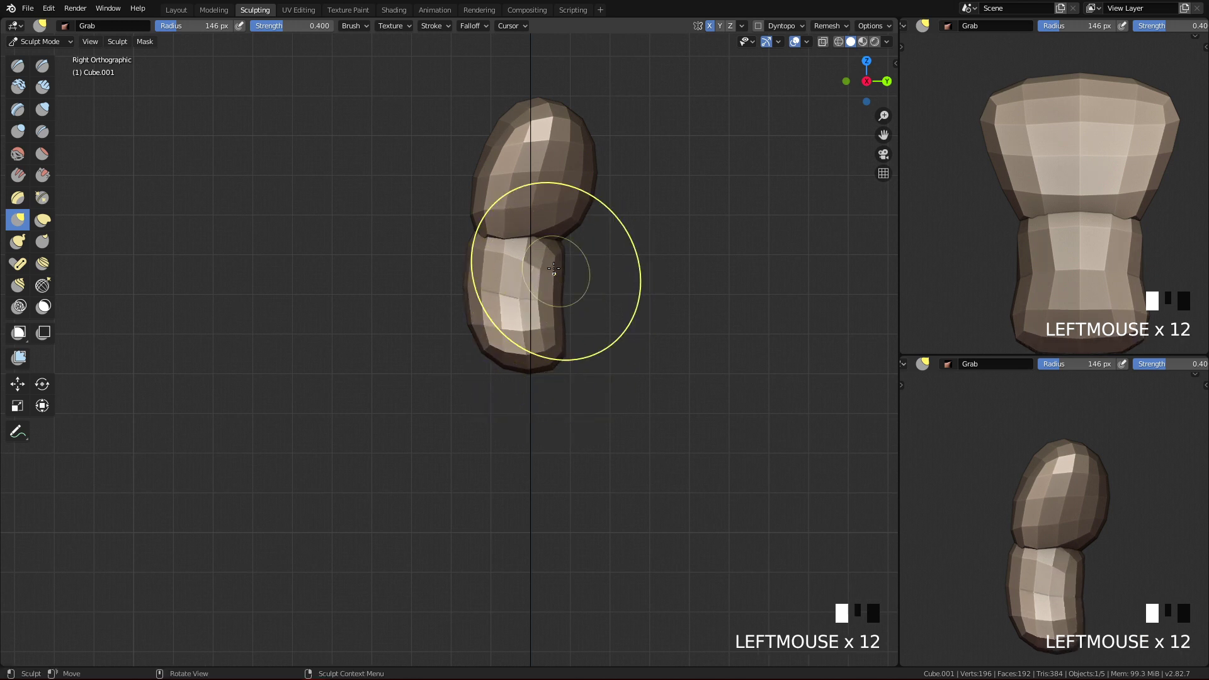
- Flatten the abdomen's front backward with a 123 px Grab radius and pull its lower front corner down with a smaller one
key(f)
click(532, 270)
mouse_move(477, 271)
mouse_down()
mouse_move(487, 272)
mouse_move(470, 306)
mouse_move(476, 257)
mouse_up()
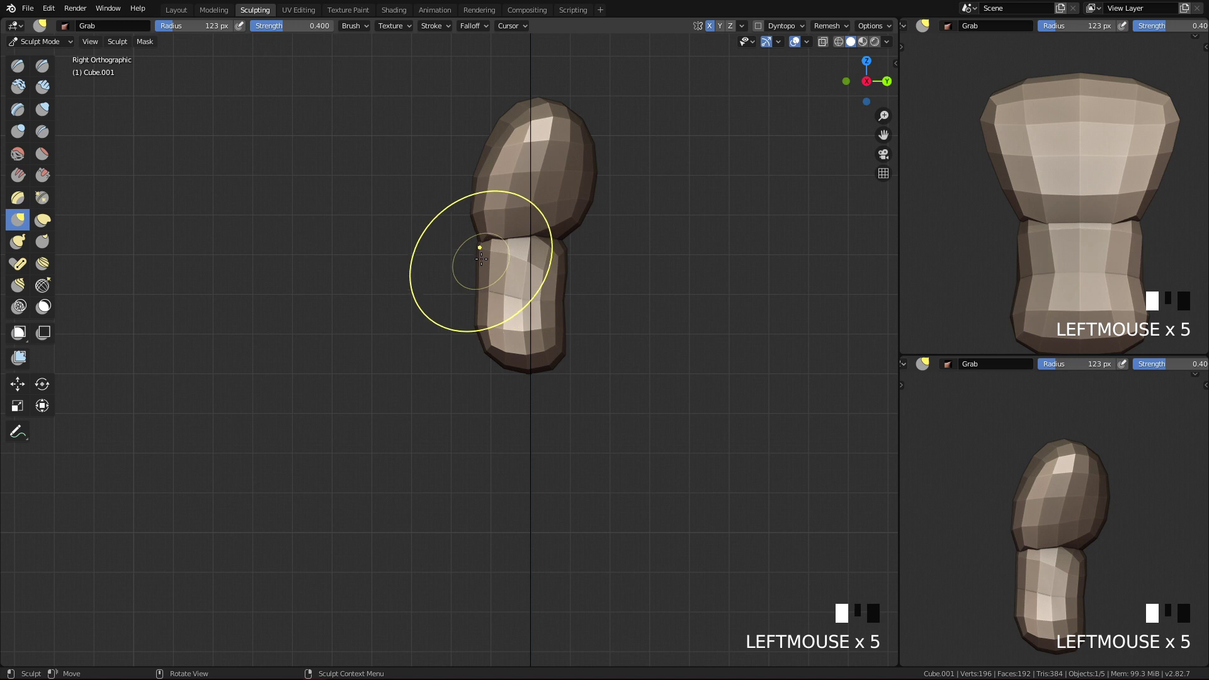
key(f)
drag(494, 346, 479, 362)
click(556, 367)
drag(479, 362, 476, 367)
- Set the Grab radius to 85 px and pull the abdomen's upper back corner up into the chest in side view
shift+middle_drag(606, 312, 554, 255)
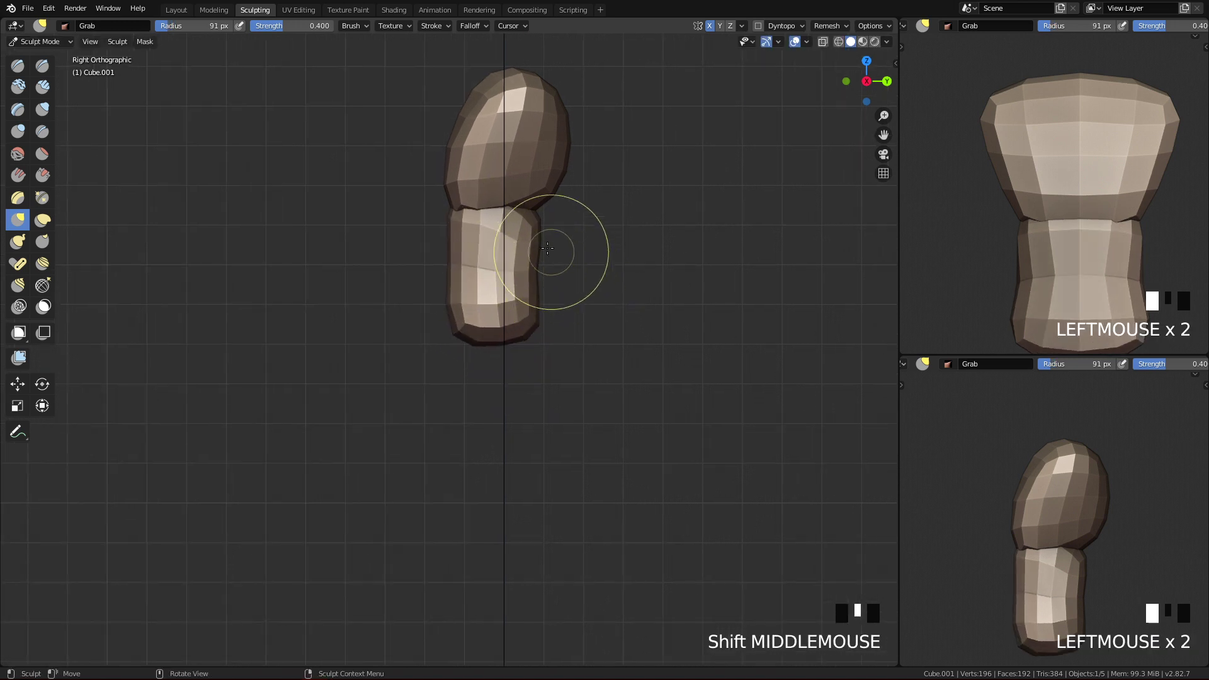
key(f)
click(519, 220)
drag(525, 217, 530, 192)
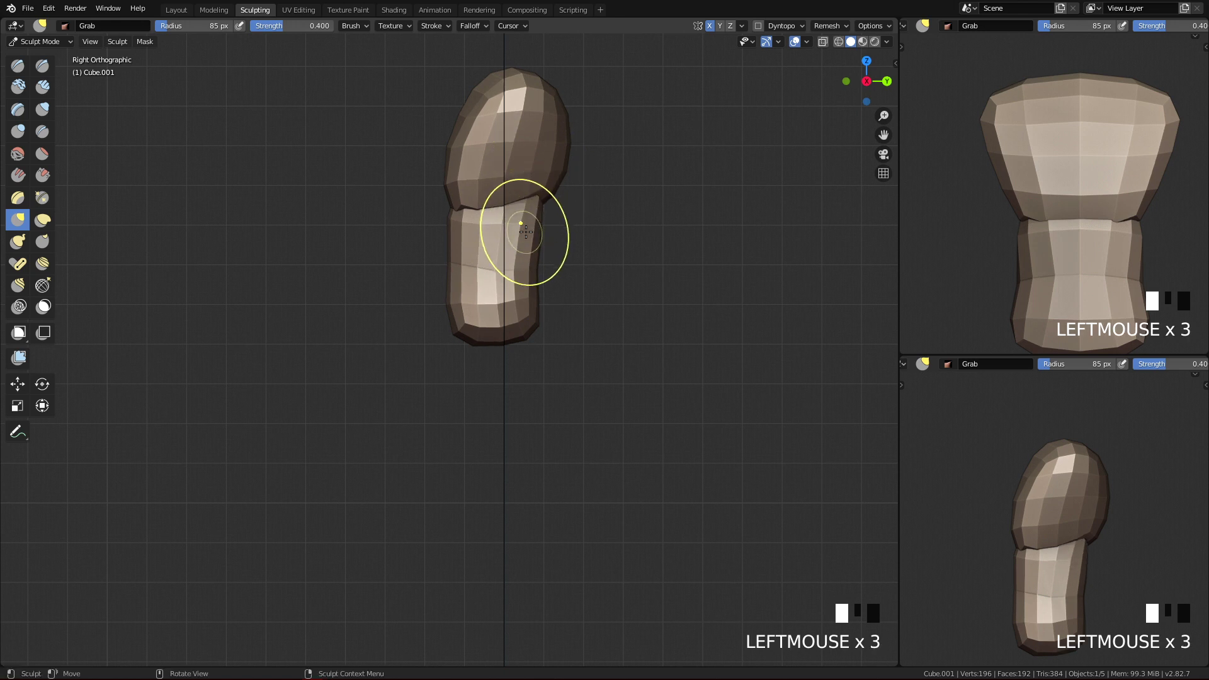
- In back view, pull the abdomen's upper outer corners up and outward over the chest's lower back with the Grab brush
key(q)
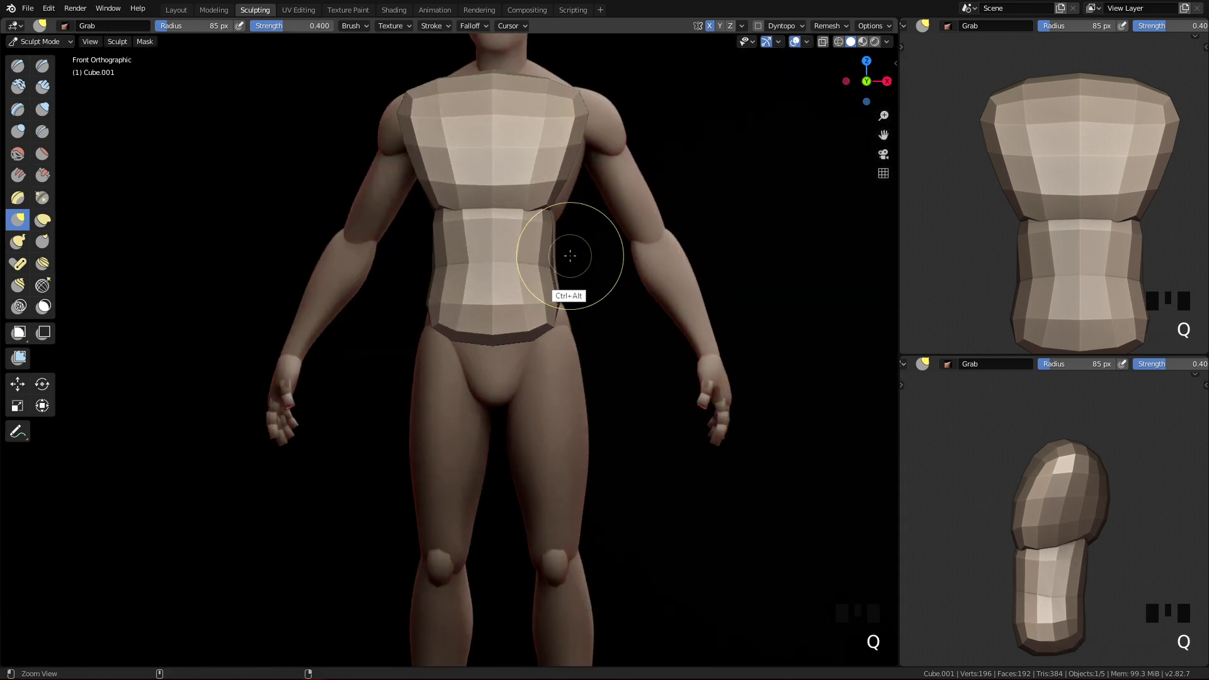
ctrl+middle_drag(569, 254, 534, 331)
key(ctrl+KP_1)
ctrl+middle_drag(518, 256, 652, 368)
ctrl+middle_drag(652, 369, 643, 415)
key(q)
ctrl+middle_drag(523, 252, 587, 246)
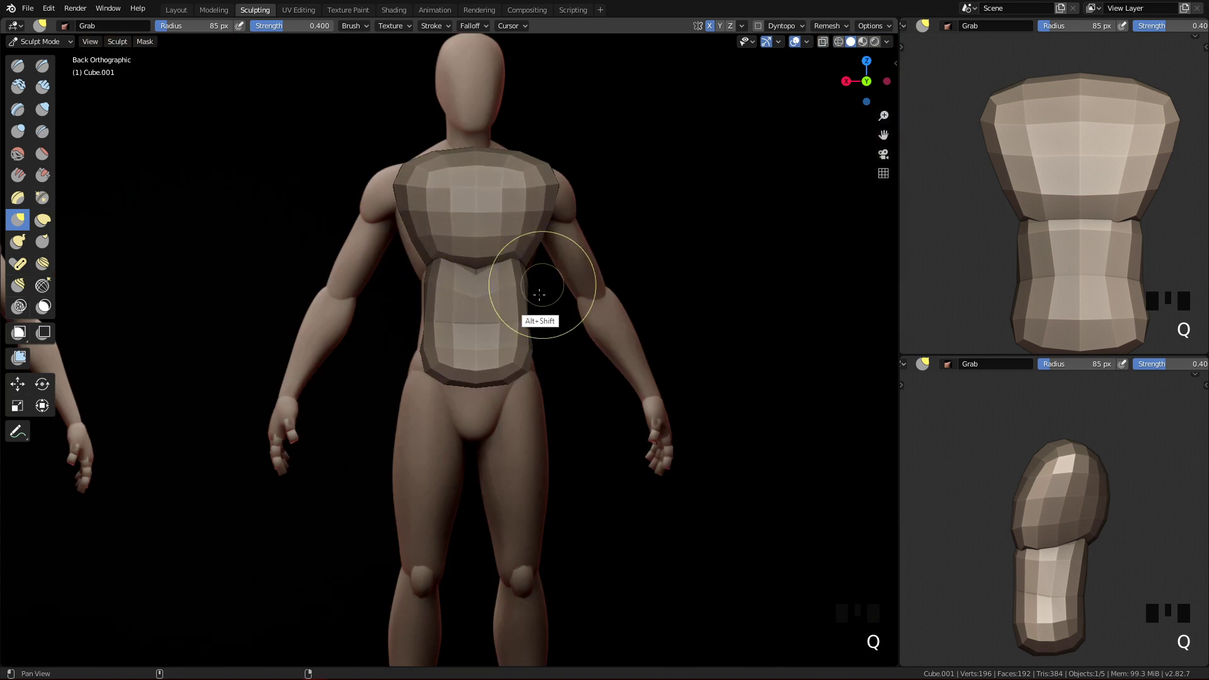
shift+middle_drag(539, 300, 561, 246)
key(f)
click(589, 237)
drag(567, 212, 596, 173)
drag(575, 193, 591, 170)
drag(571, 188, 581, 175)
drag(570, 180, 582, 169)
drag(563, 192, 568, 187)
- Refine the abdomen's sides in back view, using a 147 px Grab radius to pull the upper sides outward
key(f)
click(387, 168)
key(f)
click(381, 165)
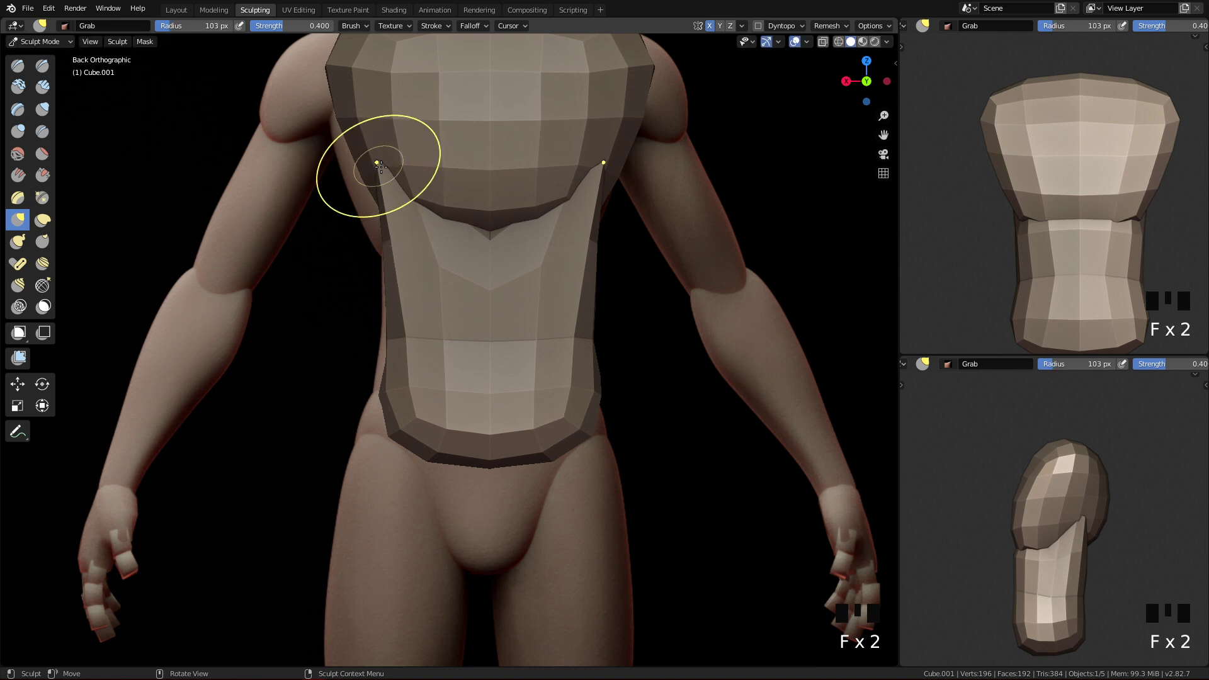
ctrl+middle_drag(430, 213, 435, 232)
key(f)
click(419, 210)
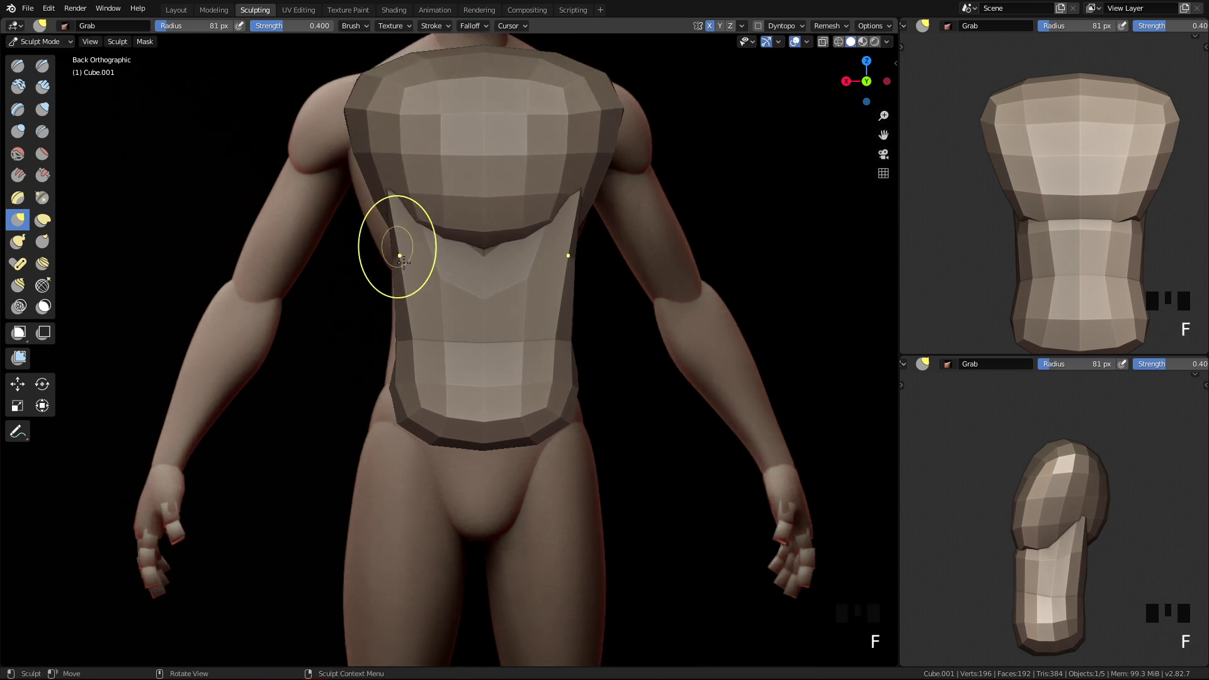
drag(445, 343, 431, 322)
key(f)
click(409, 194)
drag(401, 234, 390, 227)
- In front view, push the abdomen's lower edge upward with the Grab brush at a 110 px radius
key(q)
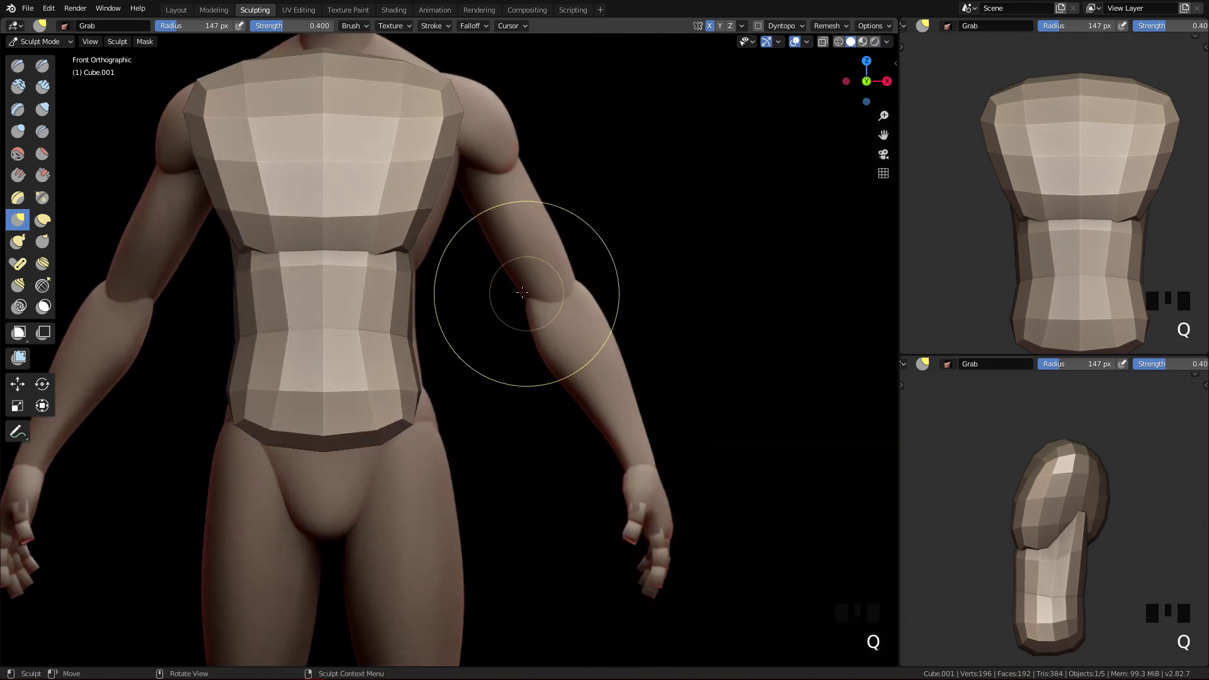
key(f)
click(415, 214)
click(415, 214)
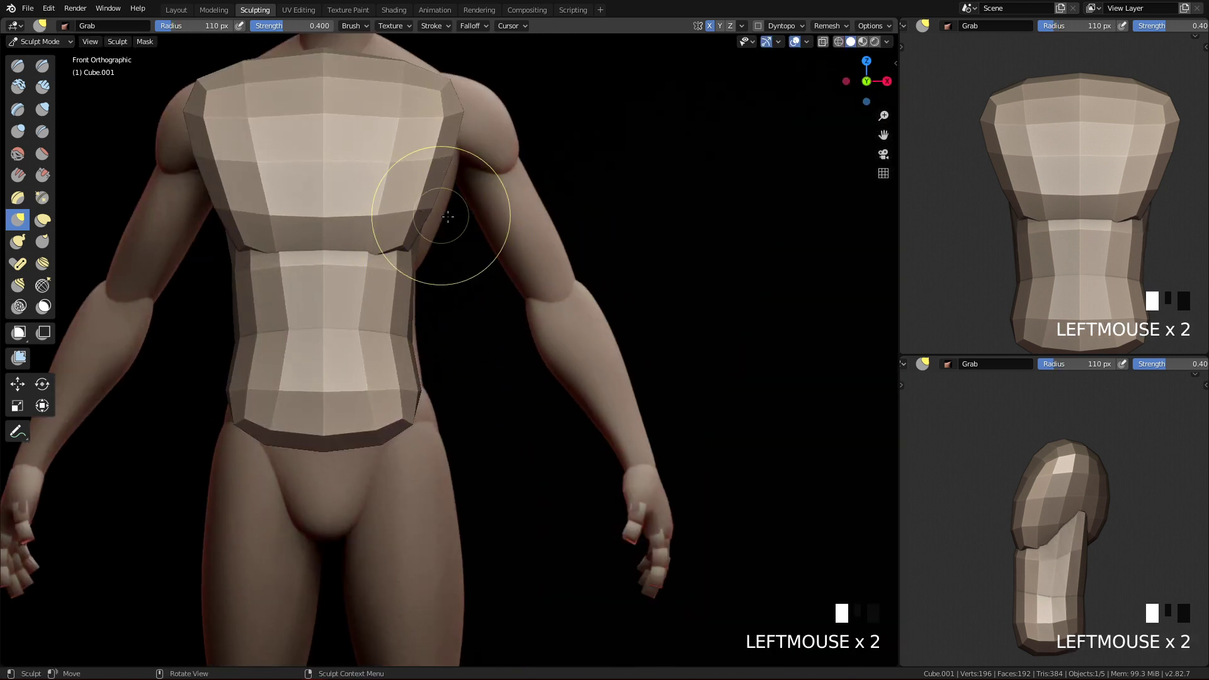
ctrl+middle_drag(441, 217, 545, 323)
shift+middle_drag(464, 407, 570, 349)
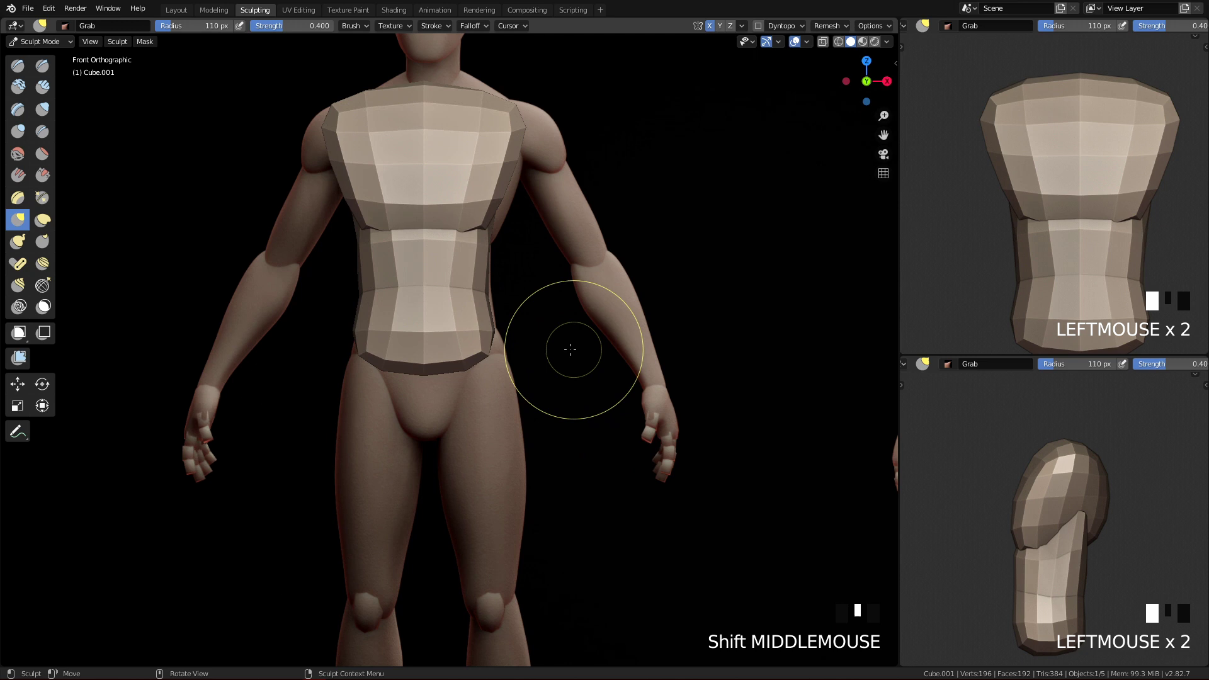
ctrl+middle_drag(472, 459, 496, 423)
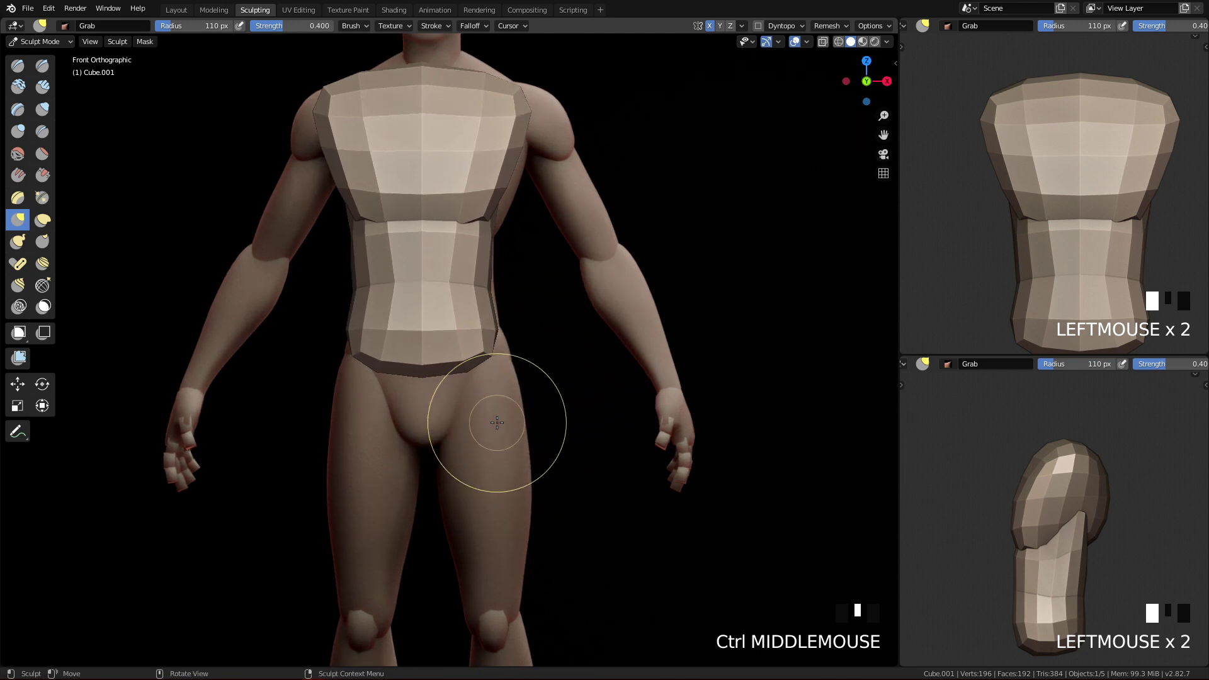
drag(467, 382, 473, 368)
- Leave sculpting for Object Mode and examine the torso from the side and front against the reference's hips
key(Tab)
mouse_move(482, 248)
ctrl+middle_down()
mouse_move(543, 427)
mouse_move(467, 414)
mouse_move(524, 389)
mouse_move(462, 397)
ctrl+middle_up()
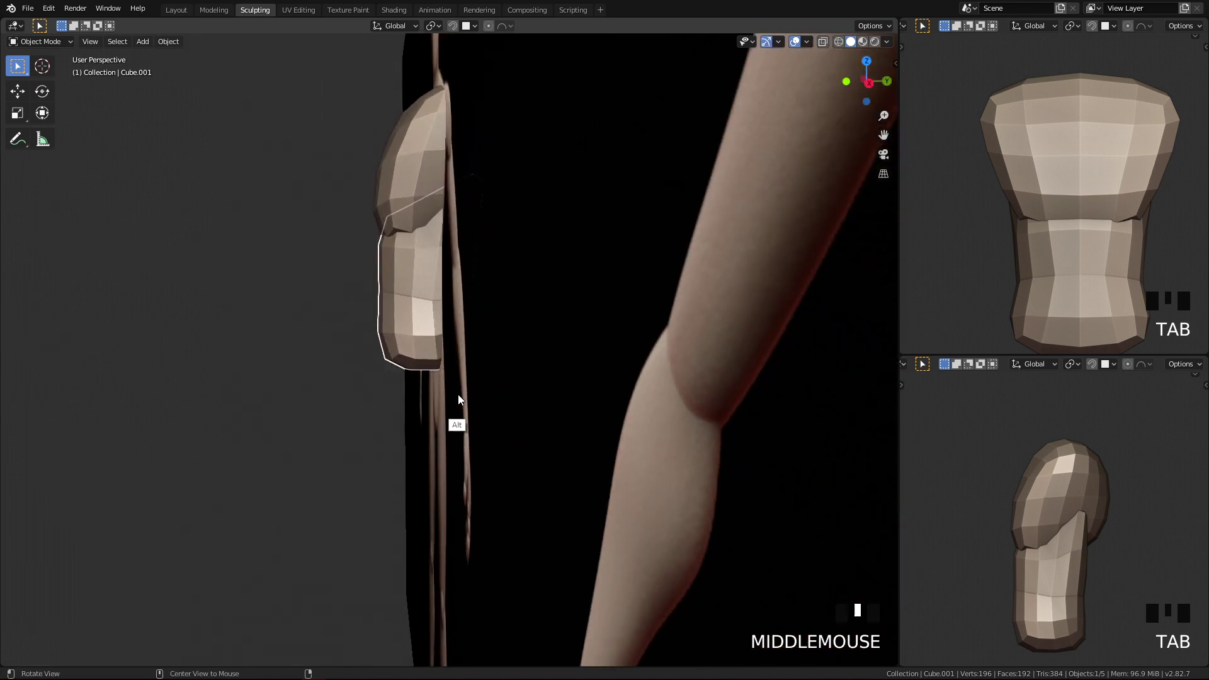
key(q)
key(q)
key(q)
ctrl+middle_drag(553, 433, 501, 269)
key(q)
shift+middle_drag(503, 420, 490, 321)
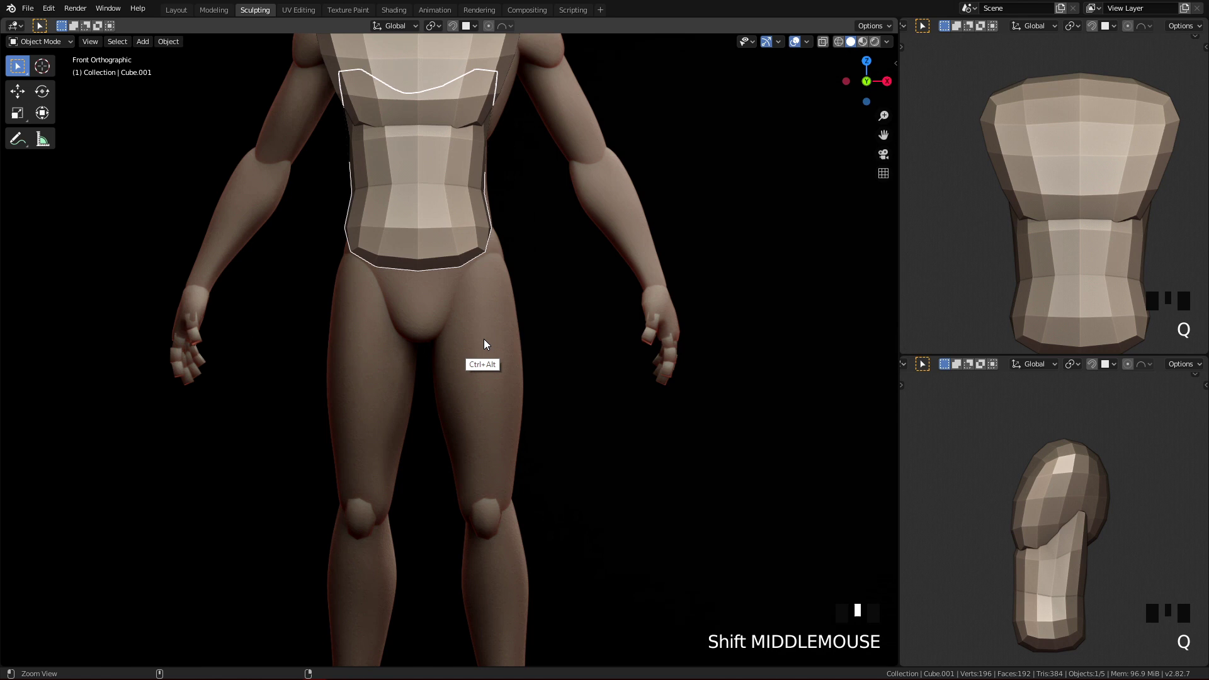
ctrl+middle_drag(369, 246, 372, 261)
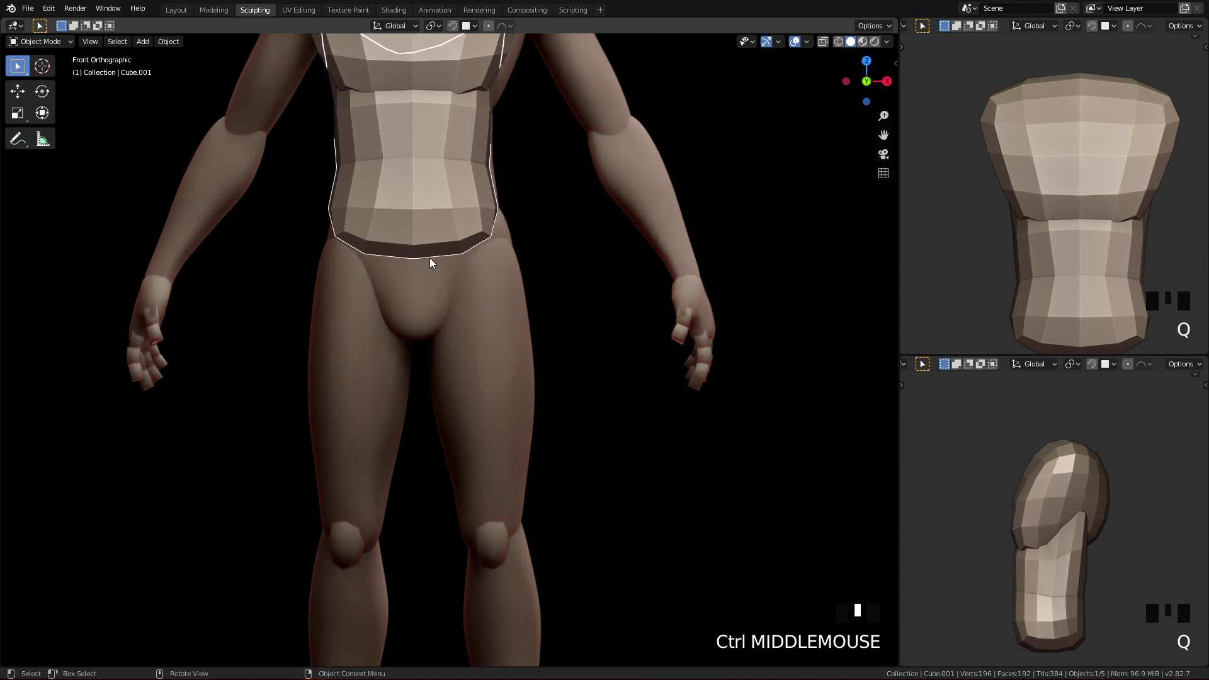
mouse_move(399, 318)
ctrl+middle_down()
mouse_move(418, 340)
mouse_move(386, 305)
ctrl+middle_up()
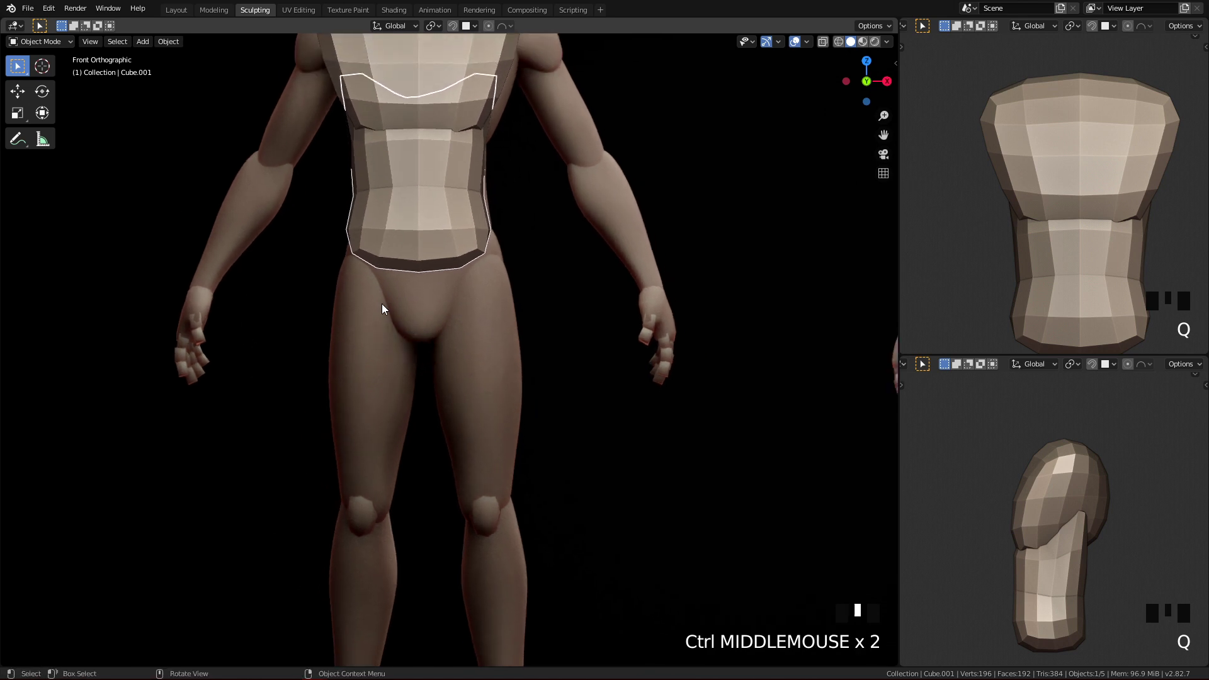
mouse_move(445, 251)
shift+middle_down()
mouse_move(455, 355)
mouse_move(446, 269)
shift+middle_up()
- Add another cube with a level-2 subdivision surface and apply its modifier in the Layout workspace
click(458, 287)
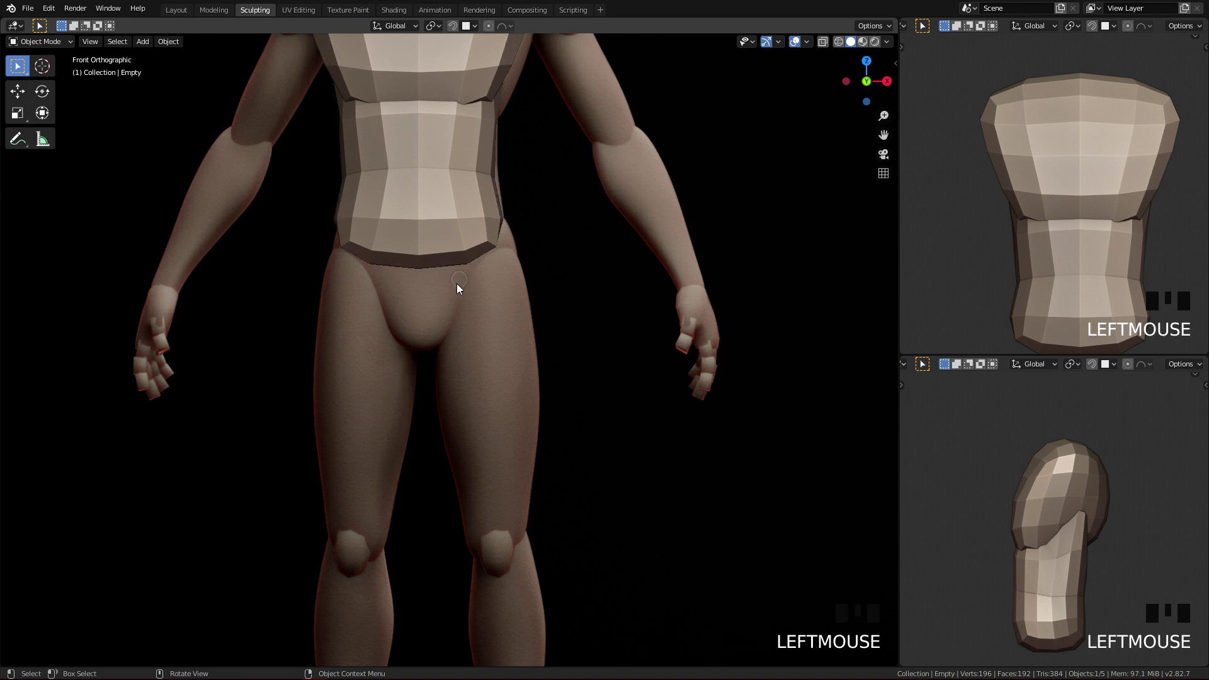
key(shift+a)
mouse_move(461, 284)
click(514, 296)
key(ctrl+2)
shift+middle_drag(697, 348, 579, 500)
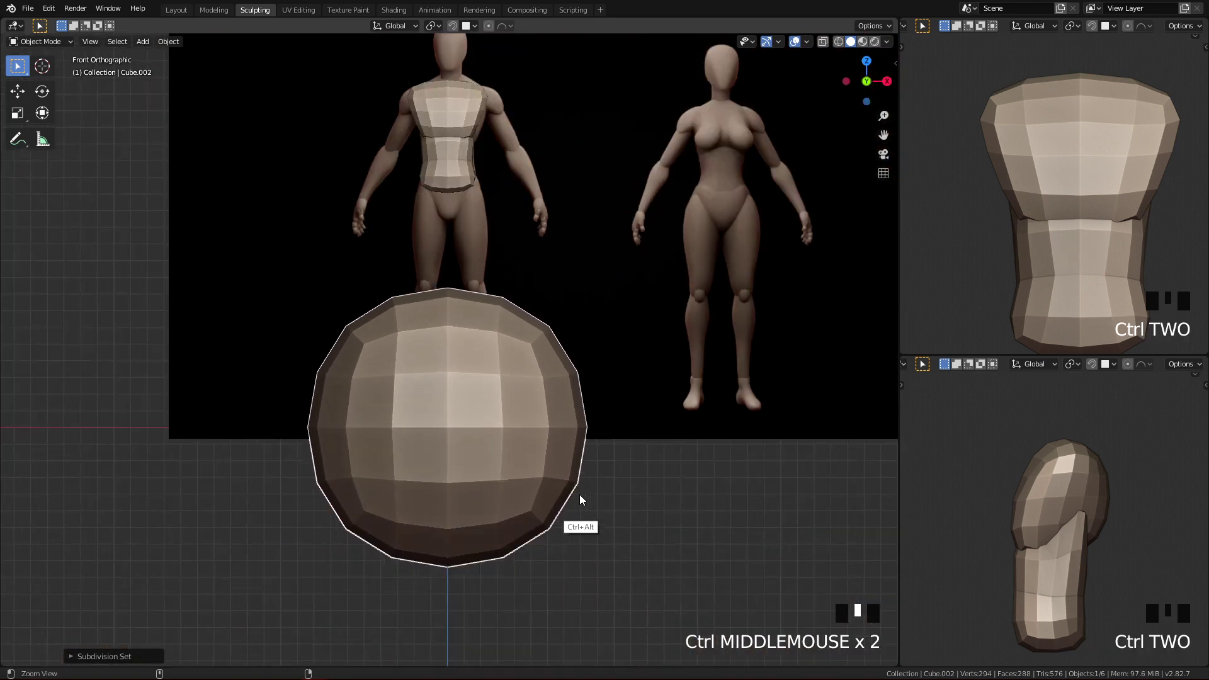
click(176, 10)
mouse_move(475, 474)
ctrl+middle_down()
mouse_move(592, 587)
mouse_move(567, 351)
mouse_move(553, 499)
ctrl+middle_up()
click(1062, 292)
- Scale down the new rounded cube and place it over the male reference's pelvis, overlapping the abdomen's lower edge
key(g)
click(694, 267)
key(s)
click(516, 286)
ctrl+middle_drag(516, 286, 497, 342)
key(g)
click(511, 263)
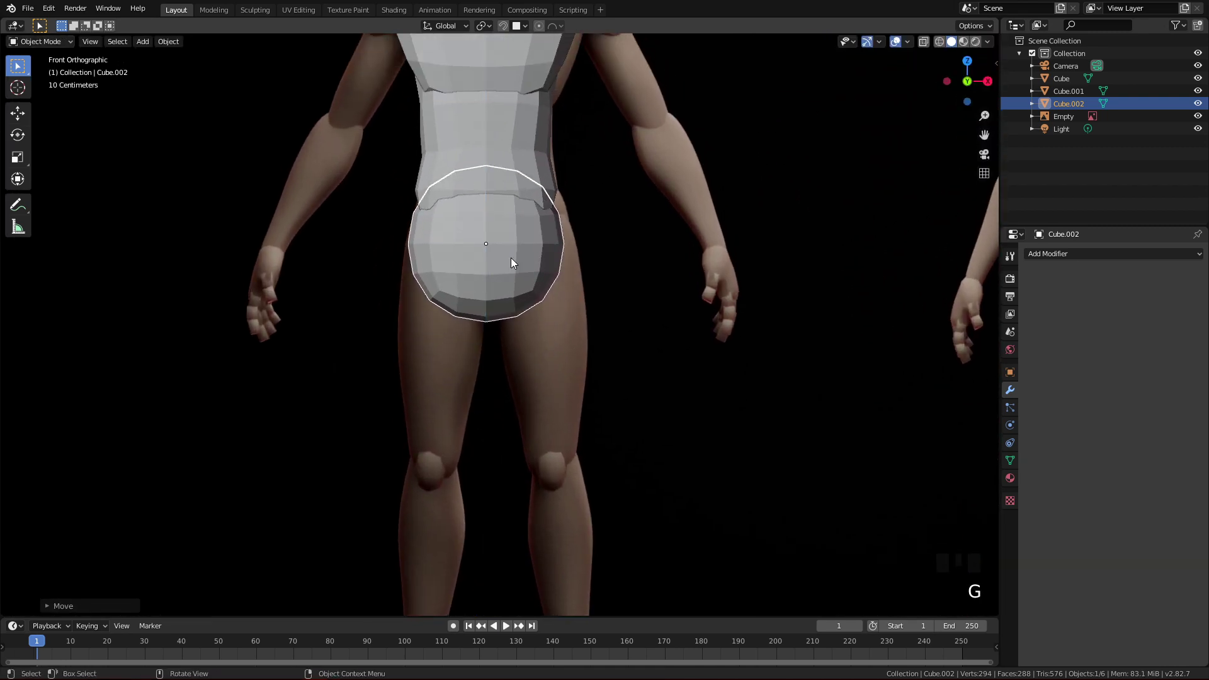
- Apply the pelvis cube's scale, resize it to fit the reference's pelvis and apply the scale again
key(ctrl+a)
click(587, 212)
ctrl+middle_drag(505, 398, 564, 291)
key(s)
click(542, 264)
key(ctrl+a)
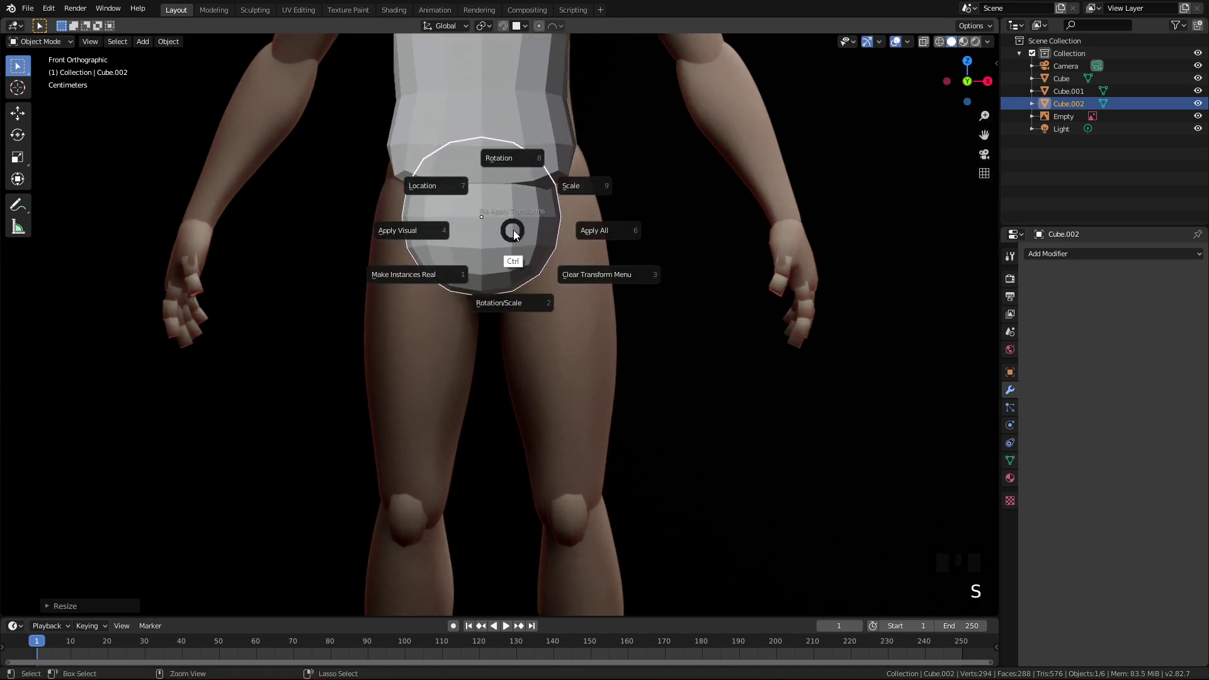
click(570, 187)
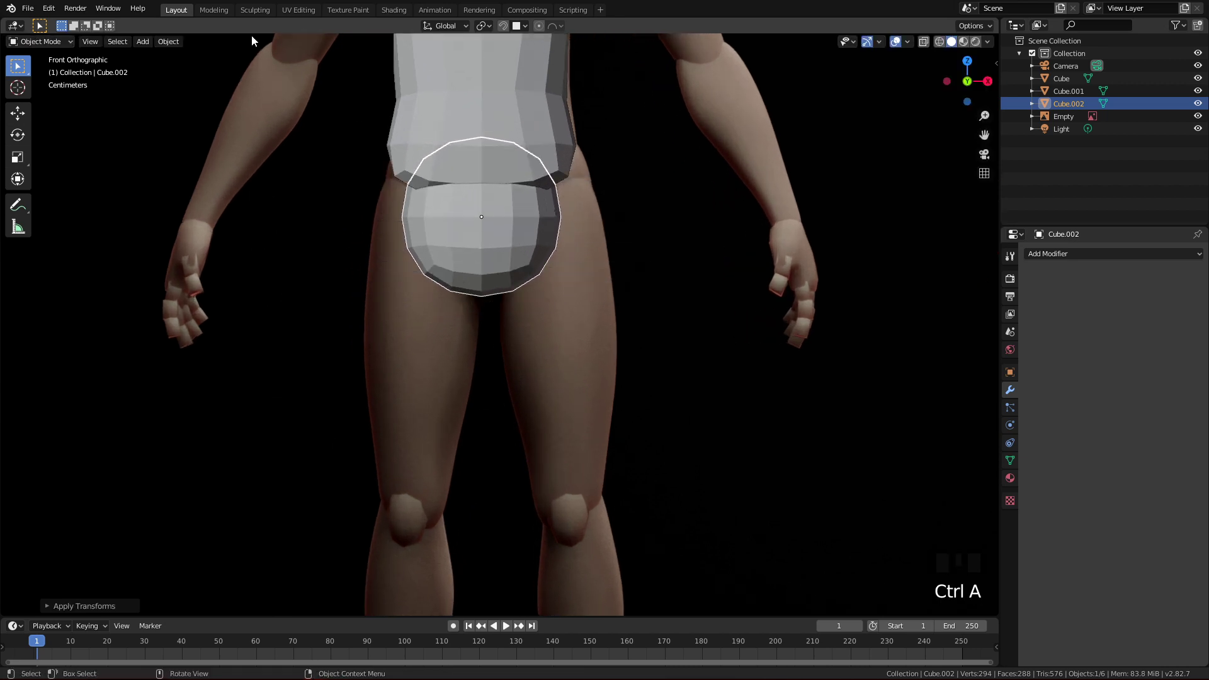
- Open the Sculpting workspace and pull the pelvis's lower sides inward into a V shape with Grab, reducing the brush radius to 112 px
click(253, 10)
ctrl+middle_drag(527, 318, 530, 244)
shift+middle_drag(504, 284, 512, 322)
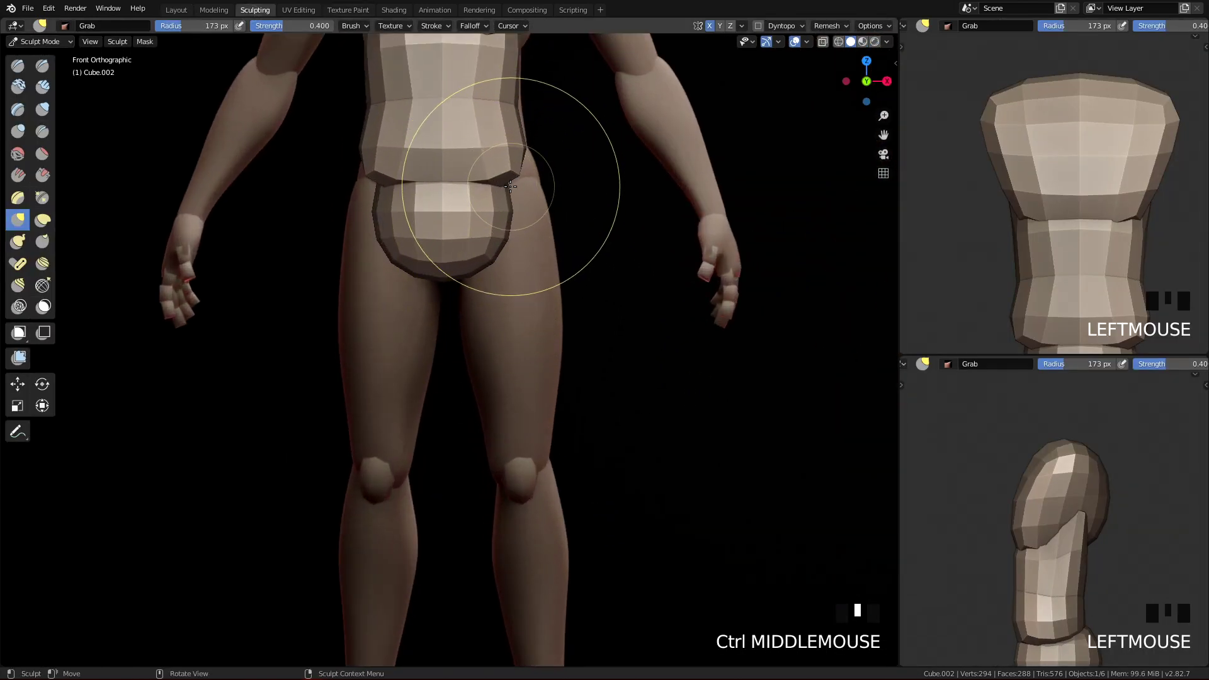
key(f)
click(494, 261)
drag(495, 261, 472, 256)
drag(491, 255, 469, 253)
mouse_move(484, 257)
mouse_down()
mouse_move(461, 257)
mouse_move(472, 250)
mouse_up()
drag(482, 255, 464, 261)
mouse_move(466, 260)
mouse_down()
mouse_move(453, 265)
mouse_move(466, 264)
mouse_up()
key(f)
click(453, 265)
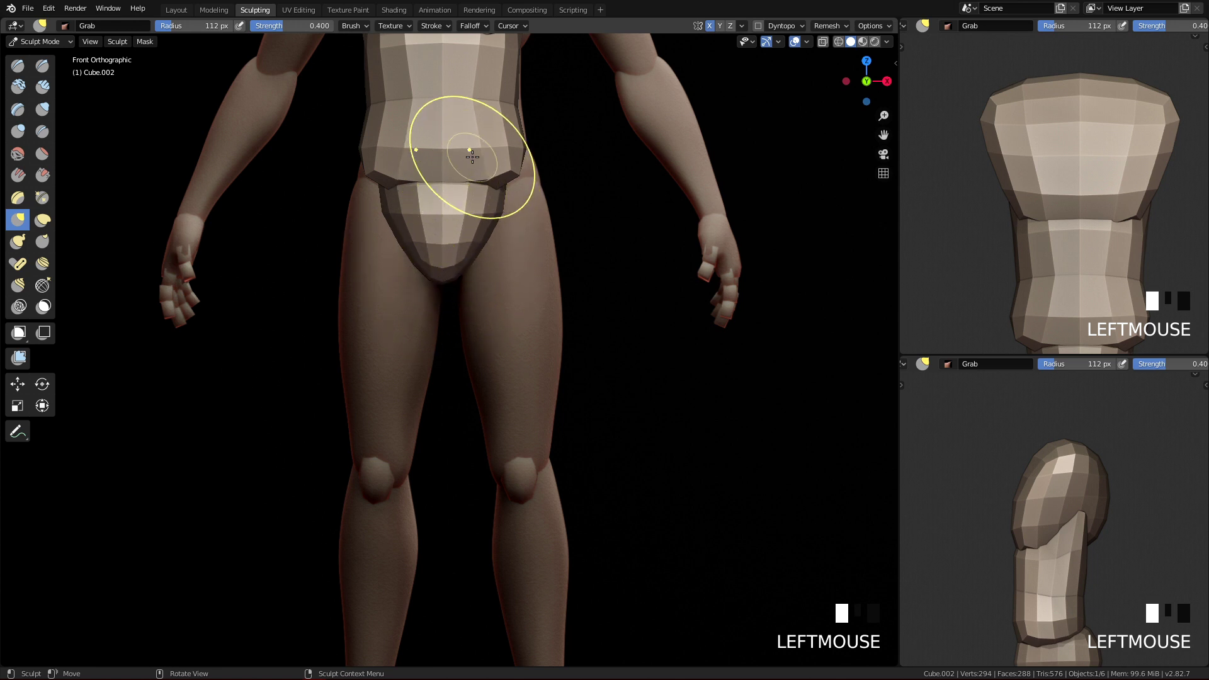
- Pull the pelvis's upper corners outward and up to the reference's hips with Grab at a 155 px radius
key(f)
key(f)
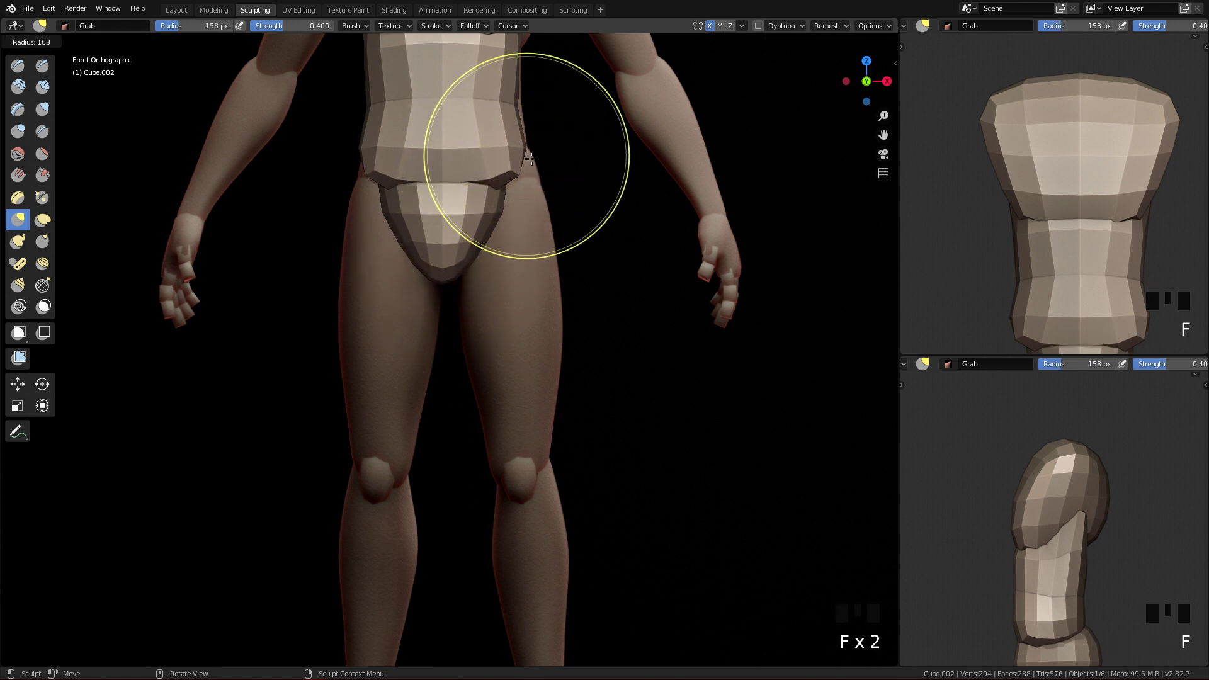
click(502, 162)
key(f)
click(620, 164)
drag(502, 163, 511, 165)
drag(504, 167, 533, 155)
mouse_move(523, 162)
mouse_down()
mouse_move(533, 156)
mouse_move(511, 154)
mouse_up()
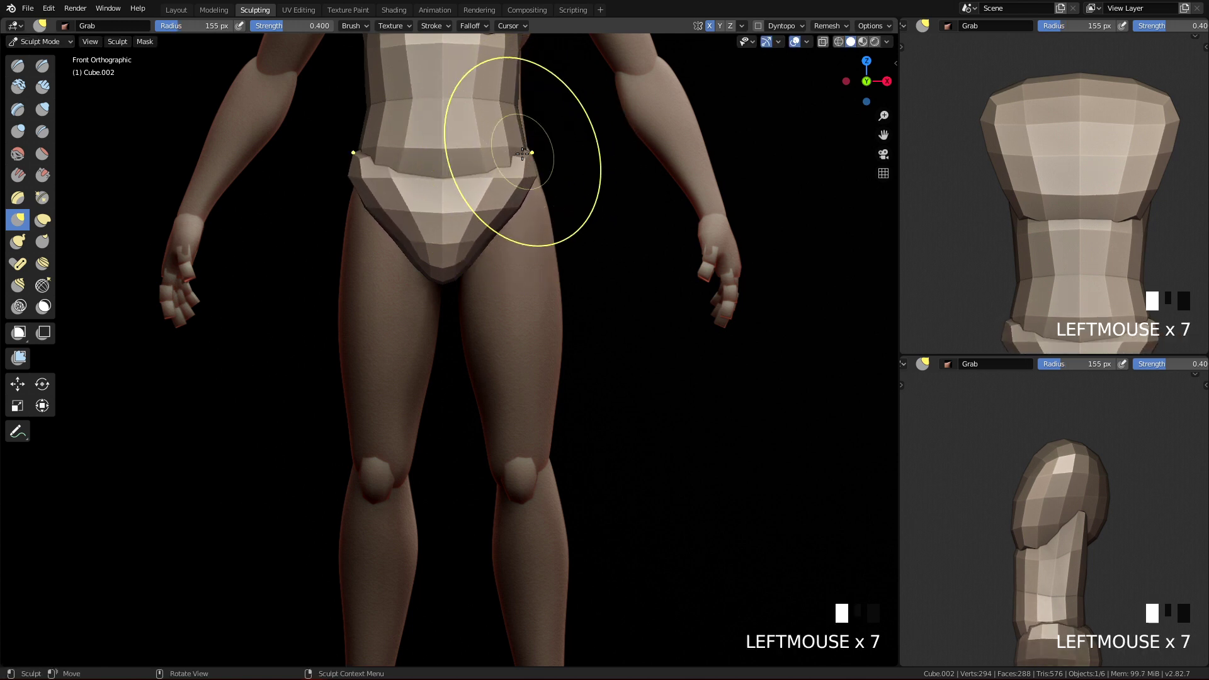
drag(530, 162, 531, 164)
- Draw the pelvis's lower side facets inward toward the crotch with Grab at a 113 px radius
key(f)
click(511, 191)
drag(516, 204, 488, 235)
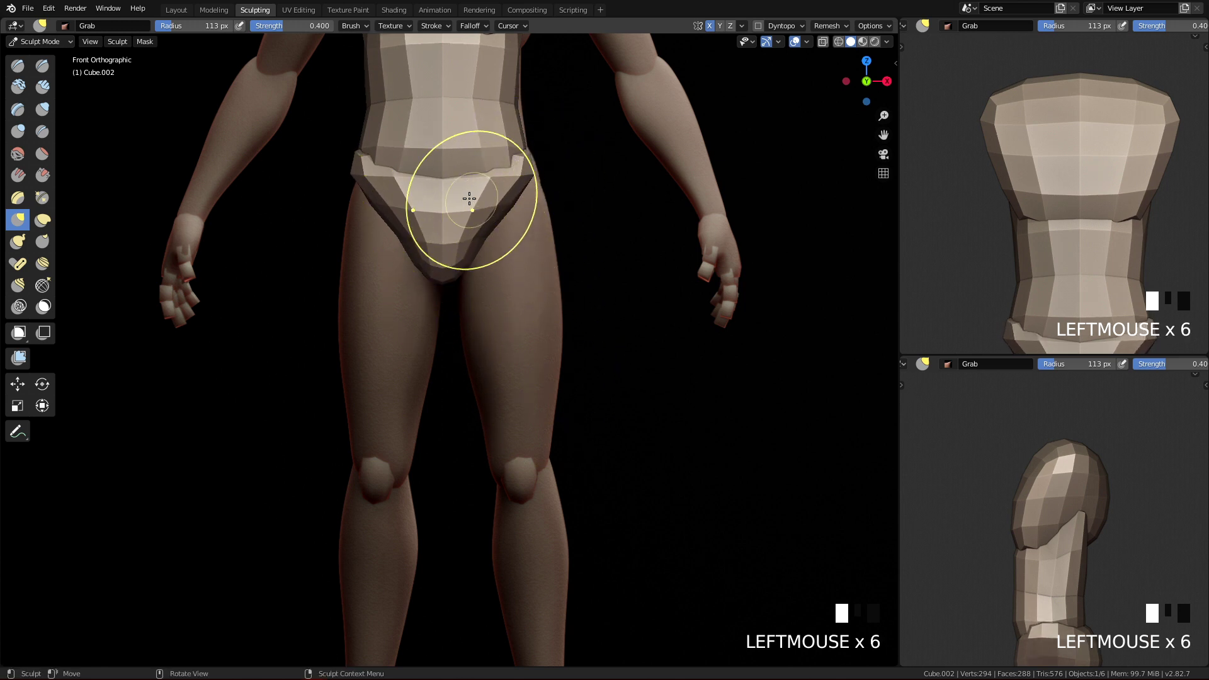
- In side view, pull the pelvis's upper front edge forward and up with a resized Grab brush
key(q)
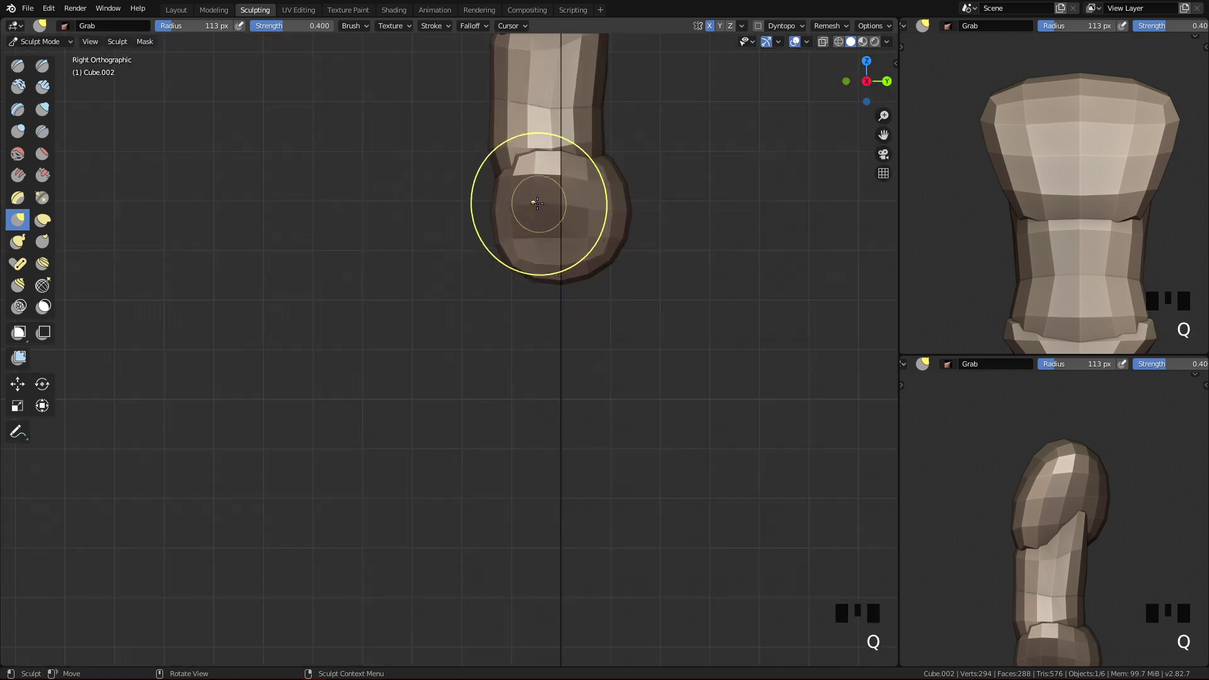
ctrl+middle_drag(526, 274, 511, 231)
key(f)
click(505, 133)
drag(505, 133, 496, 123)
drag(496, 122, 503, 124)
- Push the pelvis's upper back inward and pull the buttock area downward with Grab at a 194 px radius
key(f)
click(688, 160)
drag(664, 156, 654, 152)
drag(654, 151, 646, 153)
mouse_move(647, 158)
mouse_down()
mouse_move(637, 156)
mouse_move(643, 196)
mouse_up()
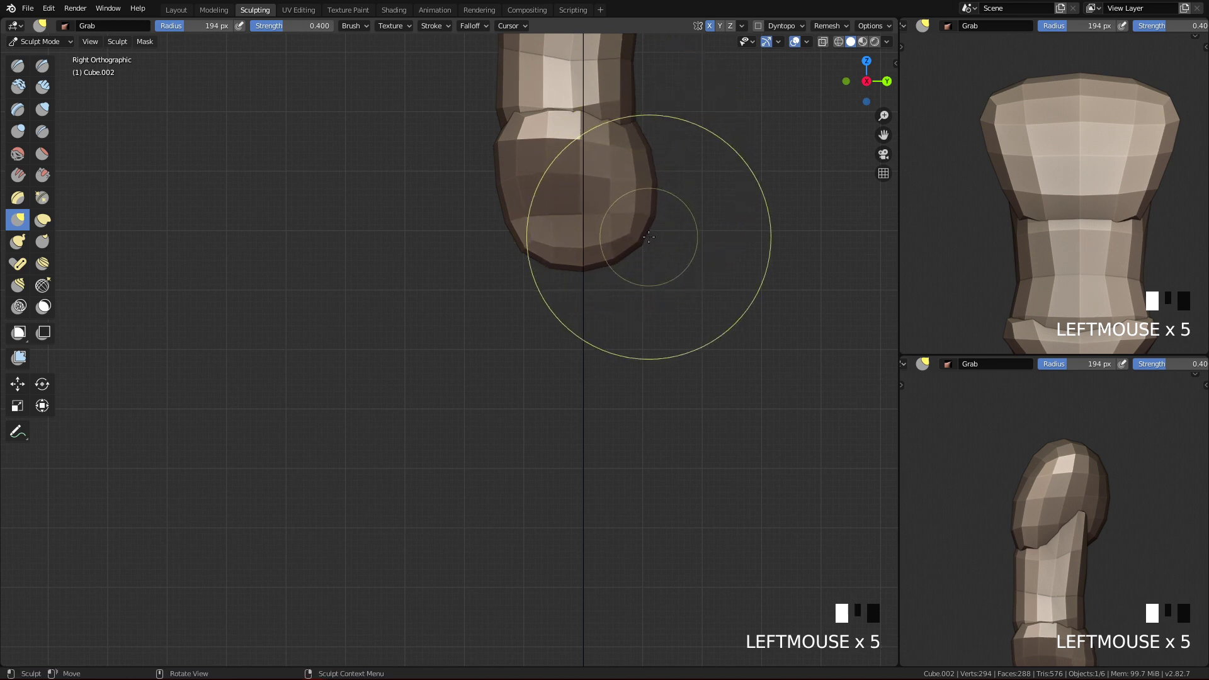
ctrl+middle_drag(652, 233, 505, 275)
- In back view, widen the pelvis's narrow lower rear outward into rounded buttocks with Grab at a 148 px radius
key(f)
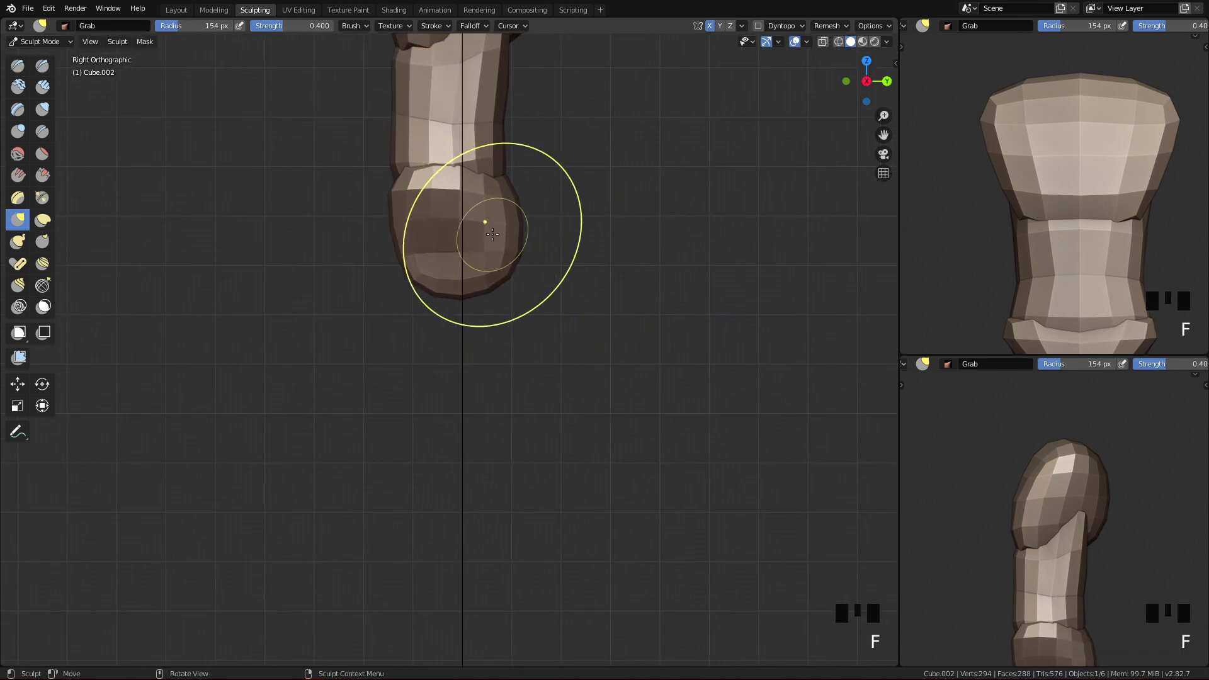
key(q)
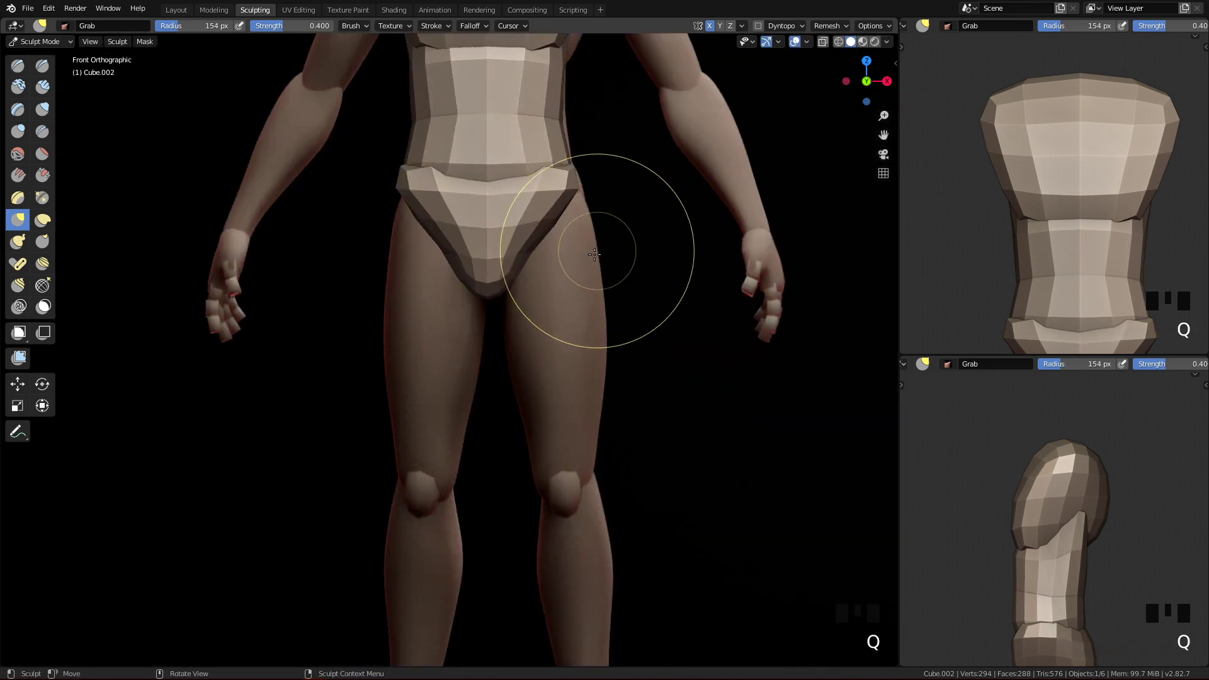
key(q)
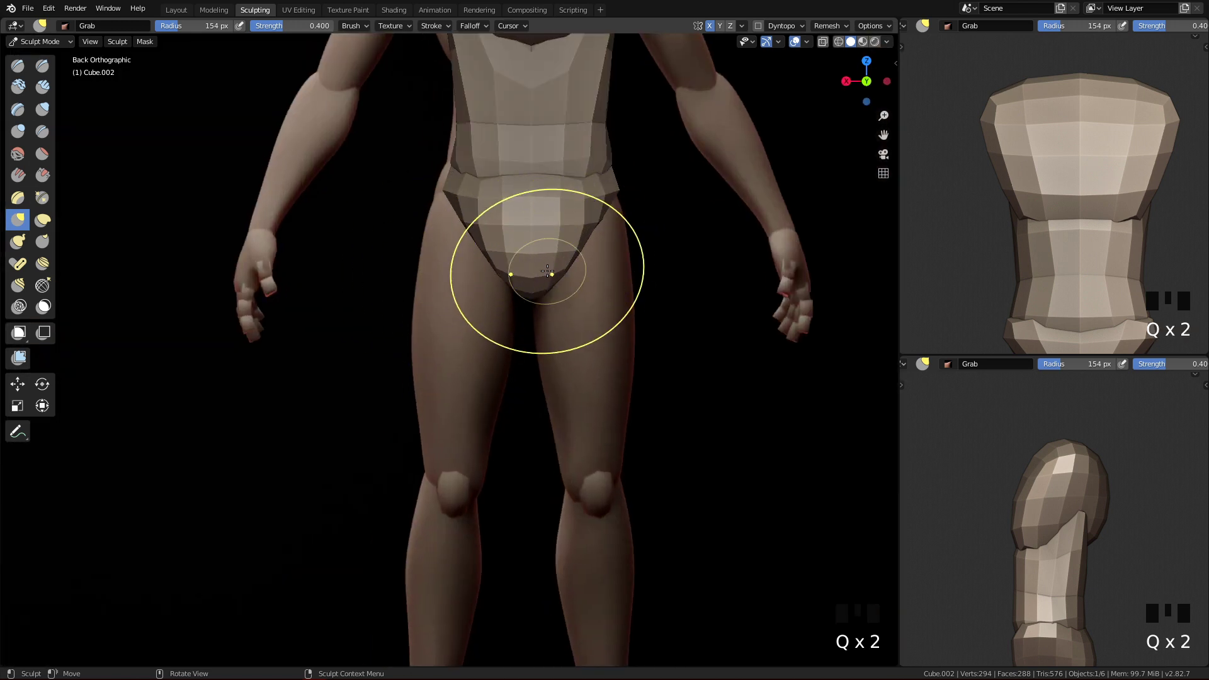
ctrl+middle_drag(549, 303, 561, 278)
key(f)
click(548, 276)
mouse_move(559, 274)
mouse_down()
mouse_move(611, 240)
mouse_move(600, 219)
mouse_up()
key(f)
click(613, 240)
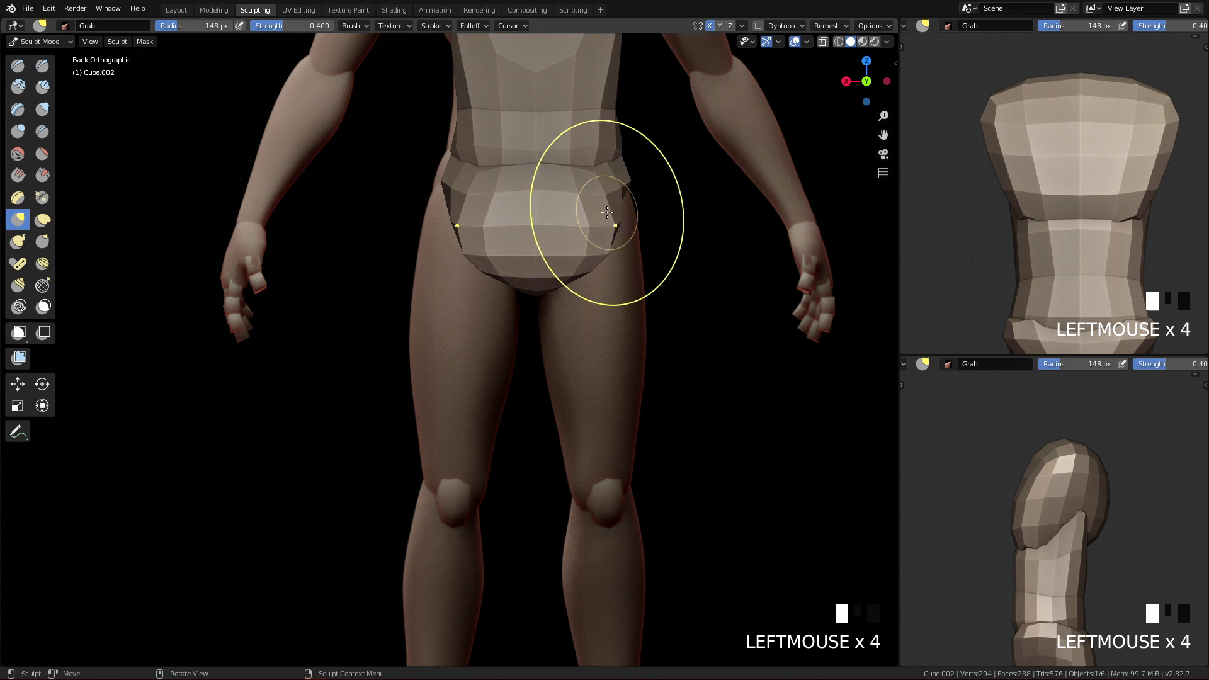
- Refine the pelvis's rear sides and upper hip corners with Grab at radii of 116, 138 and 108 px
key(f)
click(599, 277)
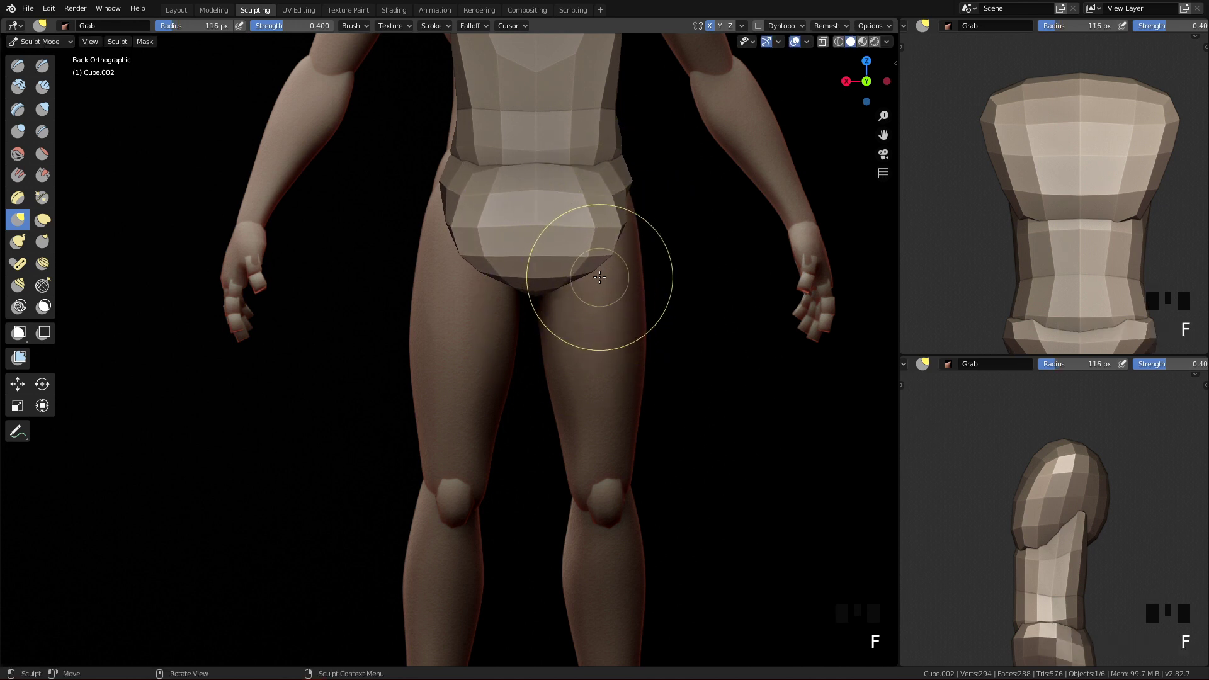
key(f)
click(612, 184)
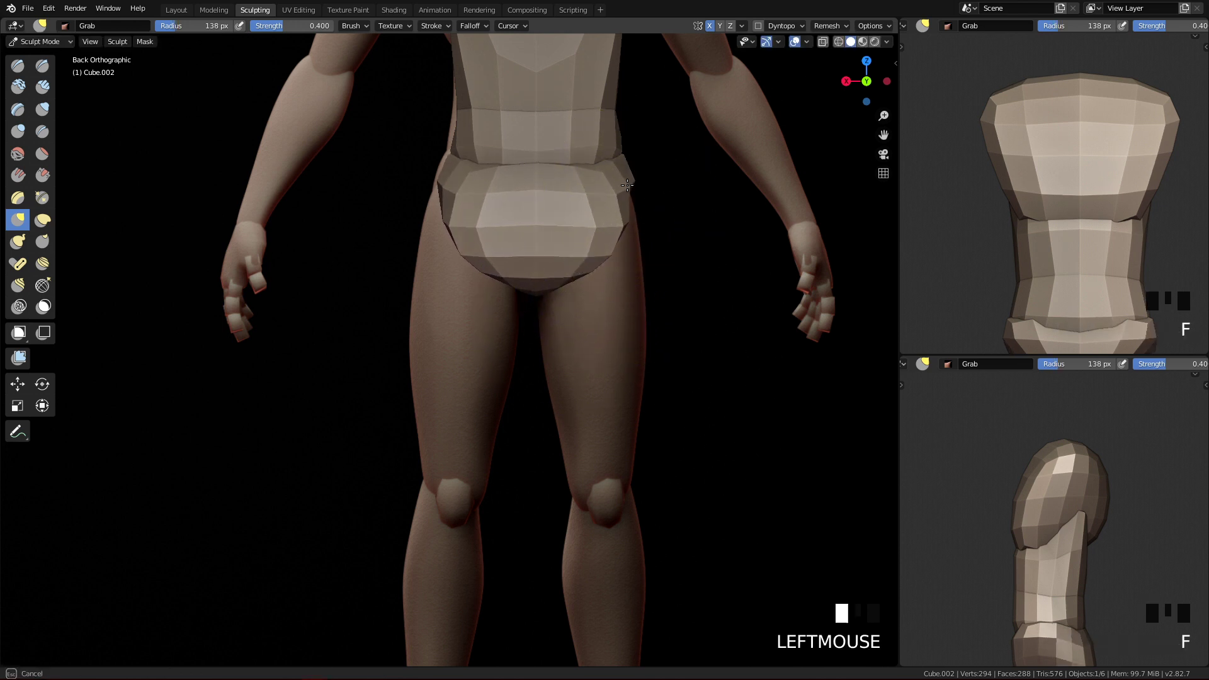
key(q)
key(f)
click(624, 177)
drag(619, 169, 618, 161)
- Check the pelvis against the full reference from the front and nudge its surface with Grab at a 132 px radius
key(q)
ctrl+middle_drag(686, 263, 644, 348)
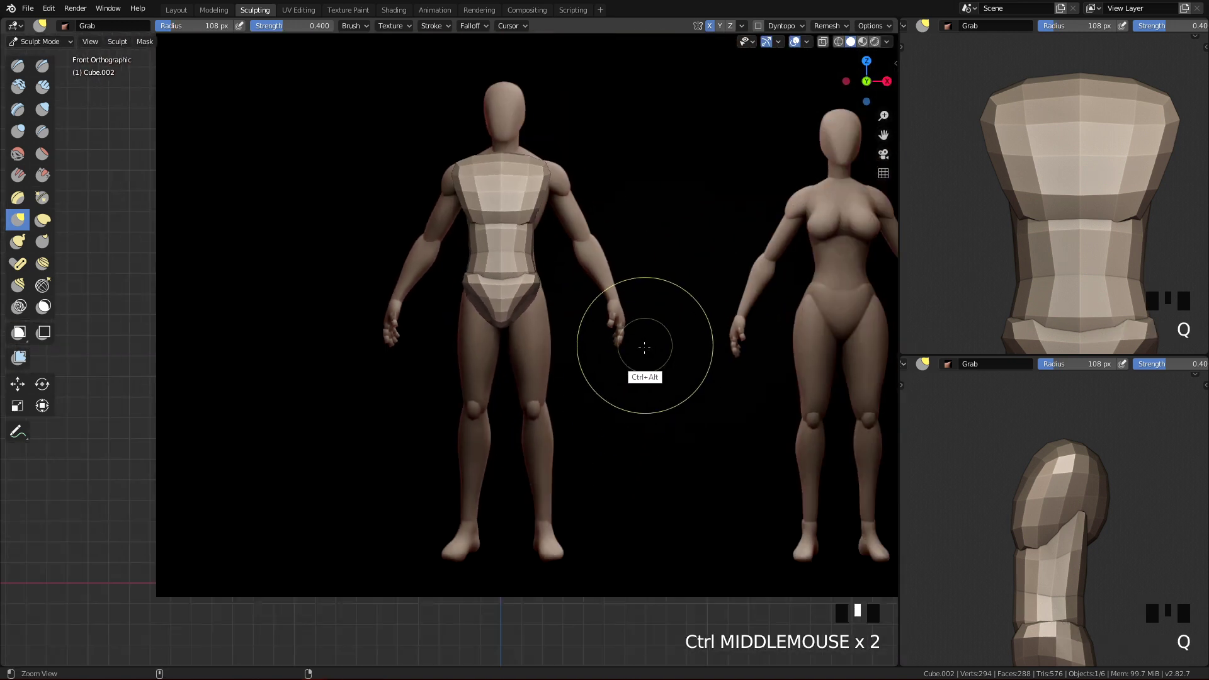
ctrl+middle_drag(591, 411, 626, 292)
key(q)
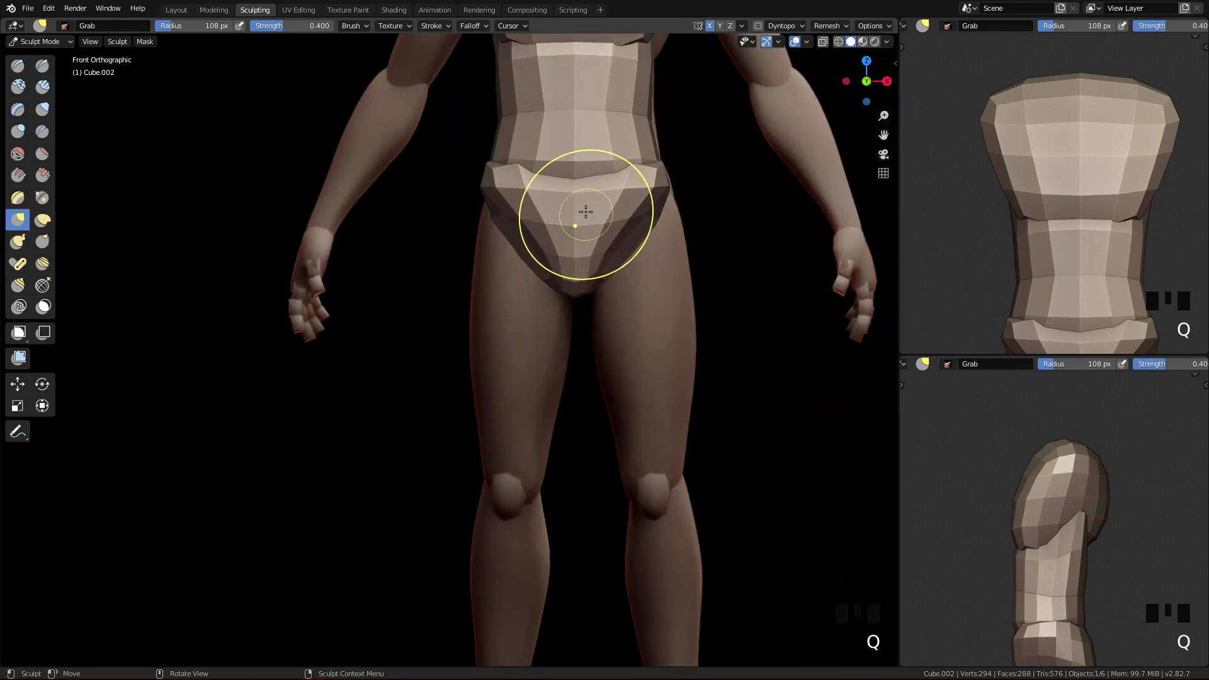
key(q)
ctrl+middle_drag(554, 211, 556, 181)
shift+middle_drag(558, 195, 571, 273)
key(f)
click(625, 182)
drag(549, 209, 548, 208)
- From an angled perspective view, even out the dent in the pelvis's upper hip edge with Grab at a 116 px radius
middle_drag(533, 204, 617, 288)
mouse_move(521, 287)
ctrl+middle_down()
mouse_move(544, 214)
mouse_move(614, 274)
mouse_move(585, 243)
ctrl+middle_up()
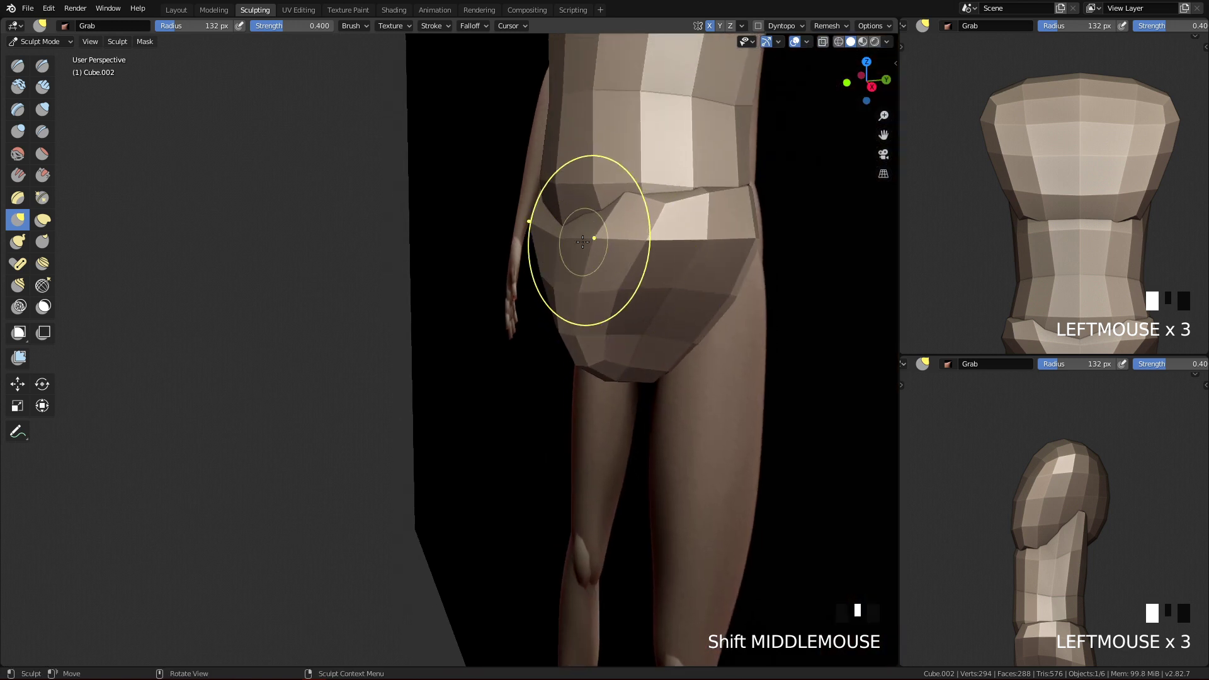
key(f)
ctrl+click(542, 217)
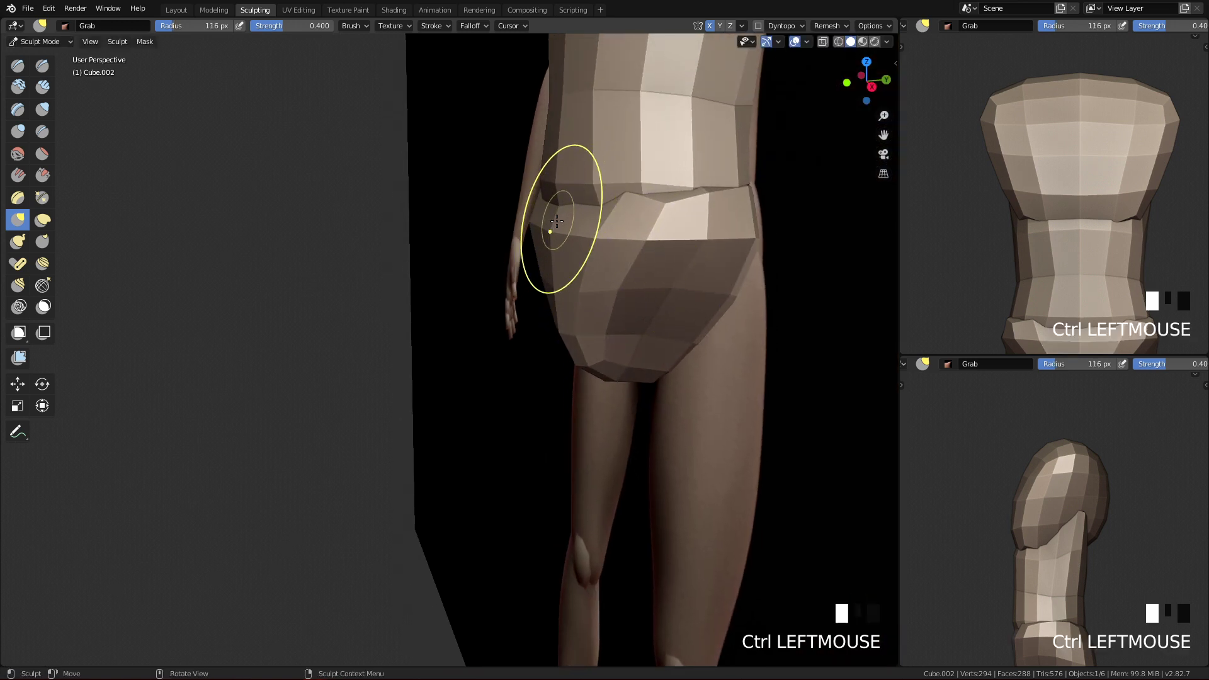
middle_drag(553, 222, 556, 245)
ctrl+click(549, 235)
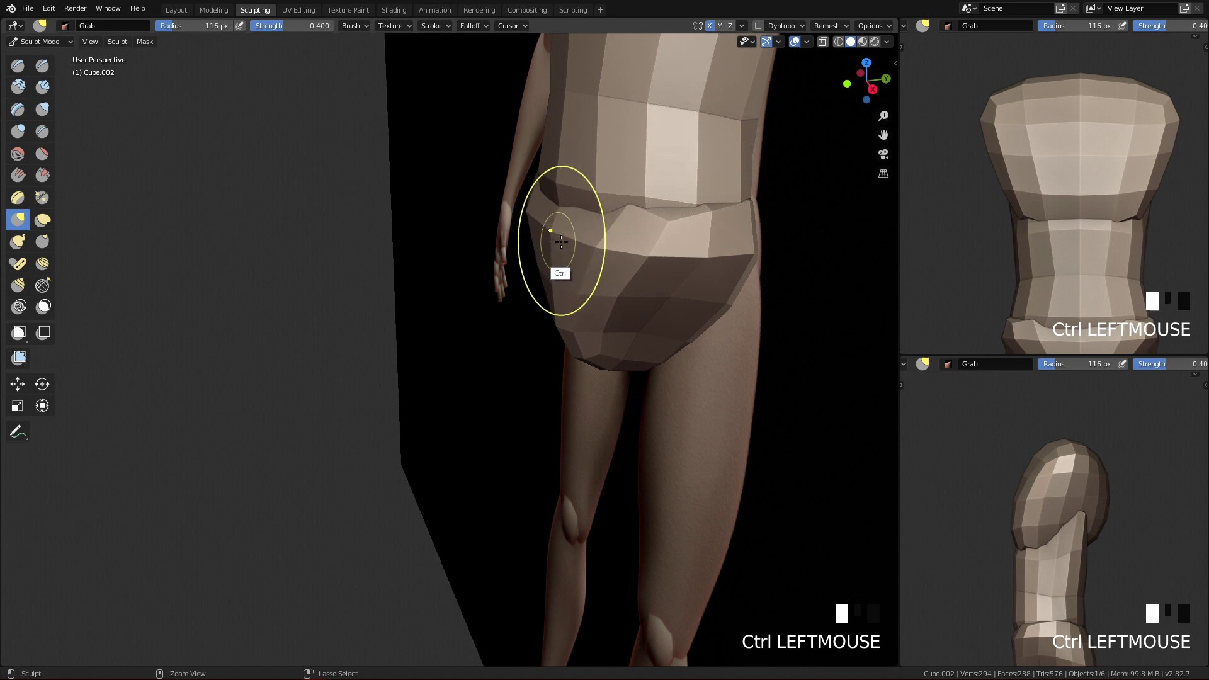
ctrl+click(549, 235)
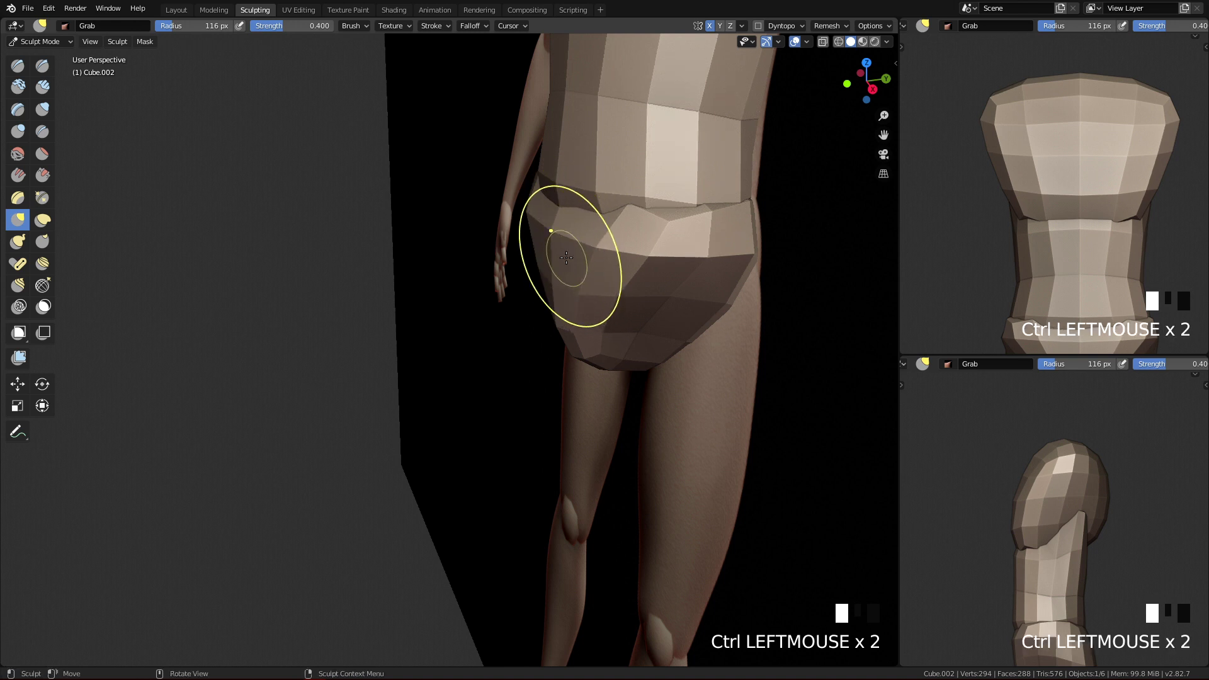
click(578, 203)
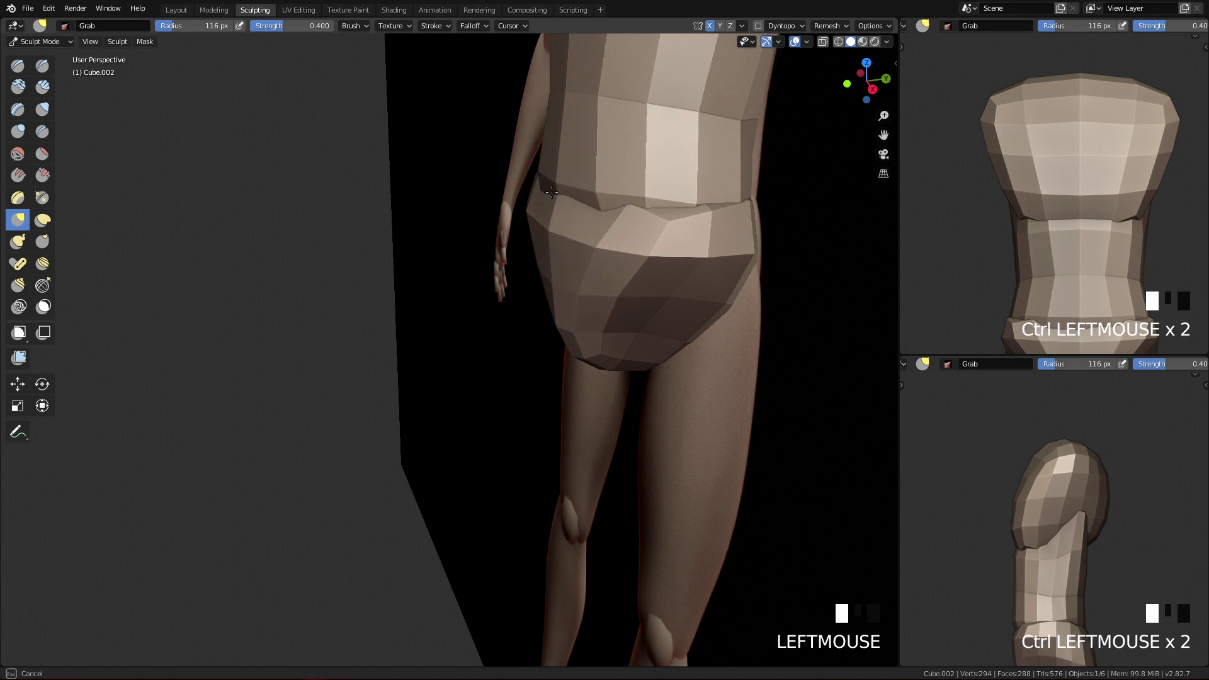
click(549, 233)
- Review the pelvis from the front, leave sculpting for Object Mode and deselect everything
key(q)
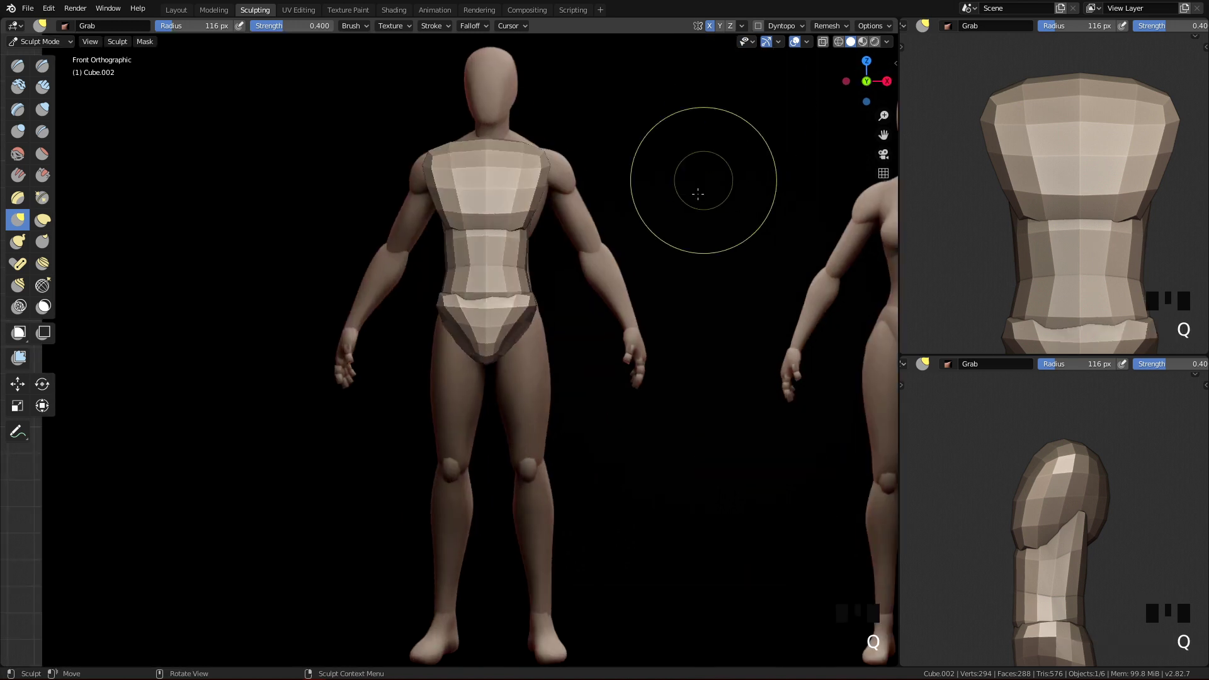
ctrl+middle_drag(599, 400, 575, 338)
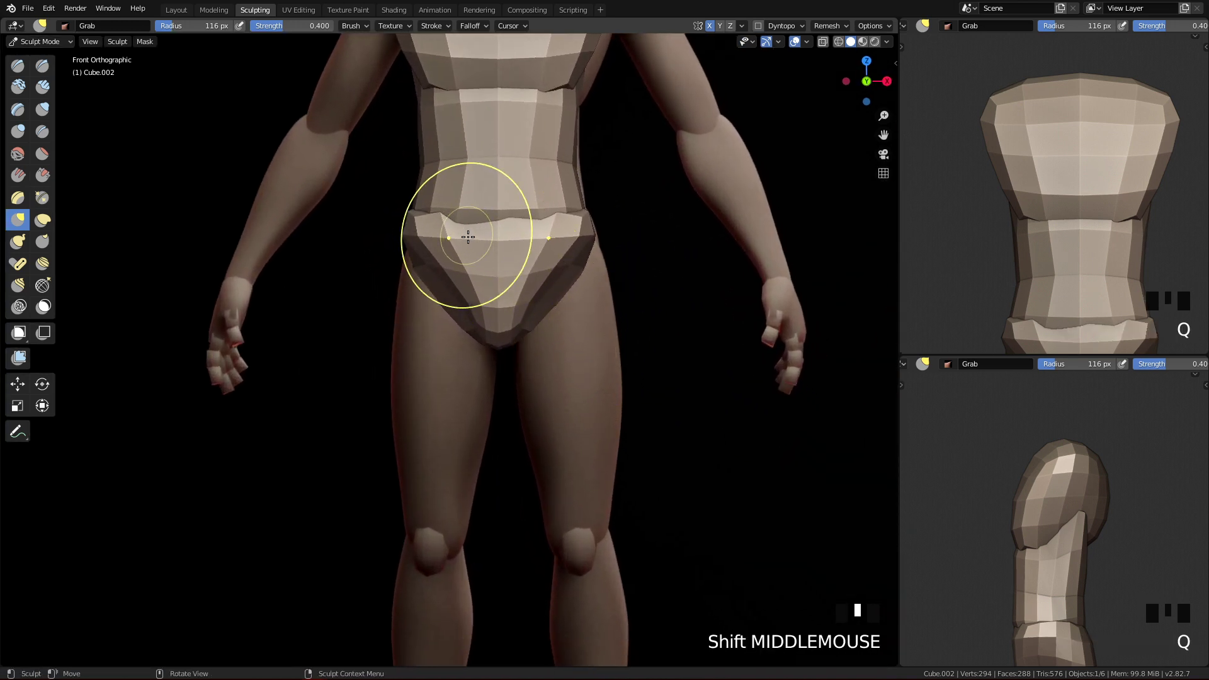
ctrl+middle_drag(464, 240, 536, 179)
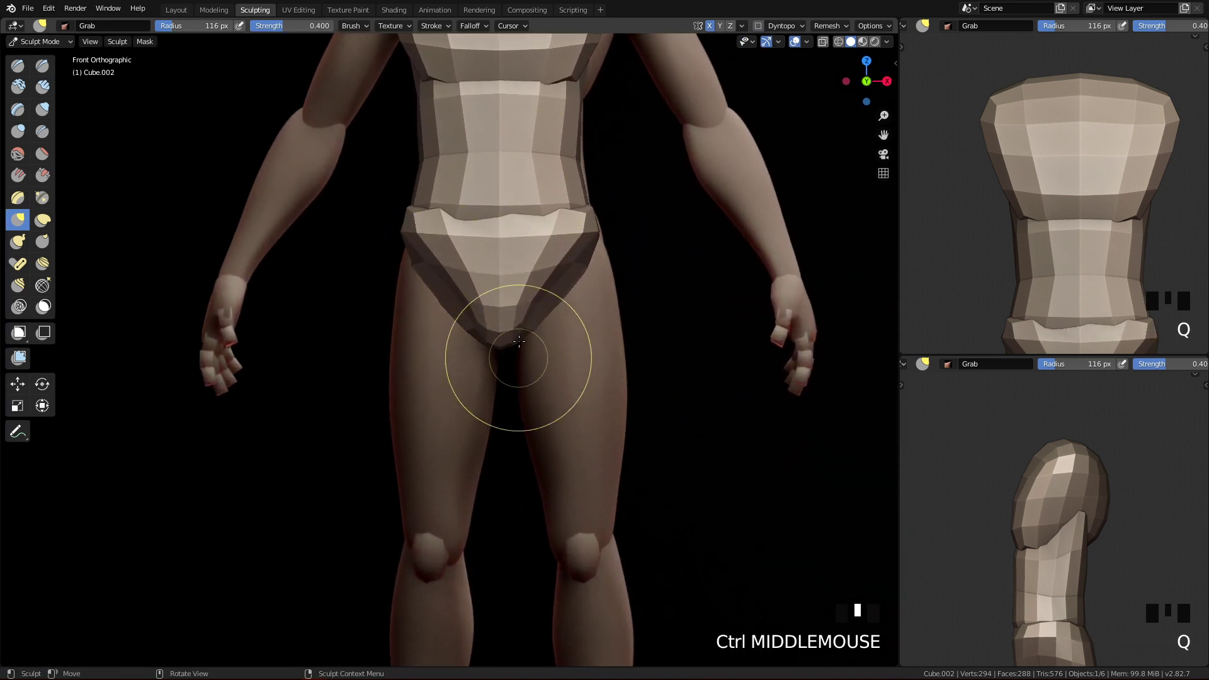
ctrl+middle_drag(543, 270, 553, 432)
key(Tab)
ctrl+middle_drag(565, 323, 551, 518)
shift+middle_drag(512, 404, 512, 305)
key(alt+a)
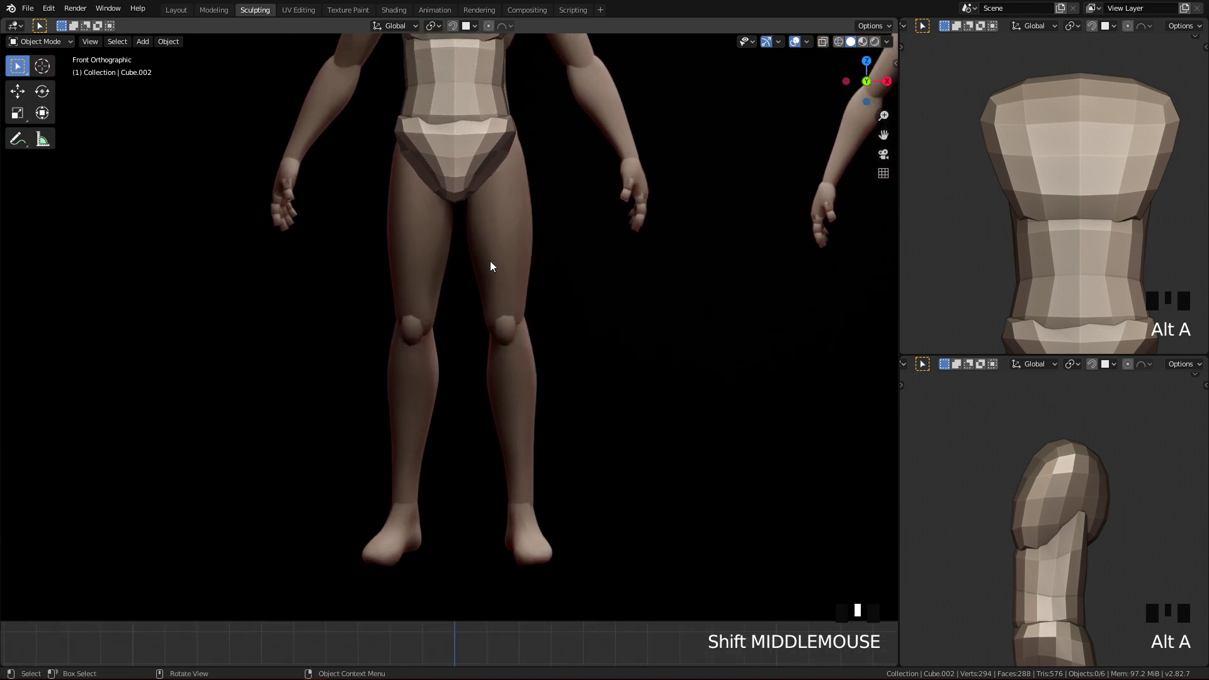
- Add a cylinder mesh for the neck to the scene
shift+middle_drag(445, 197, 470, 280)
shift+middle_drag(476, 157, 509, 263)
key(shift+a)
mouse_move(470, 229)
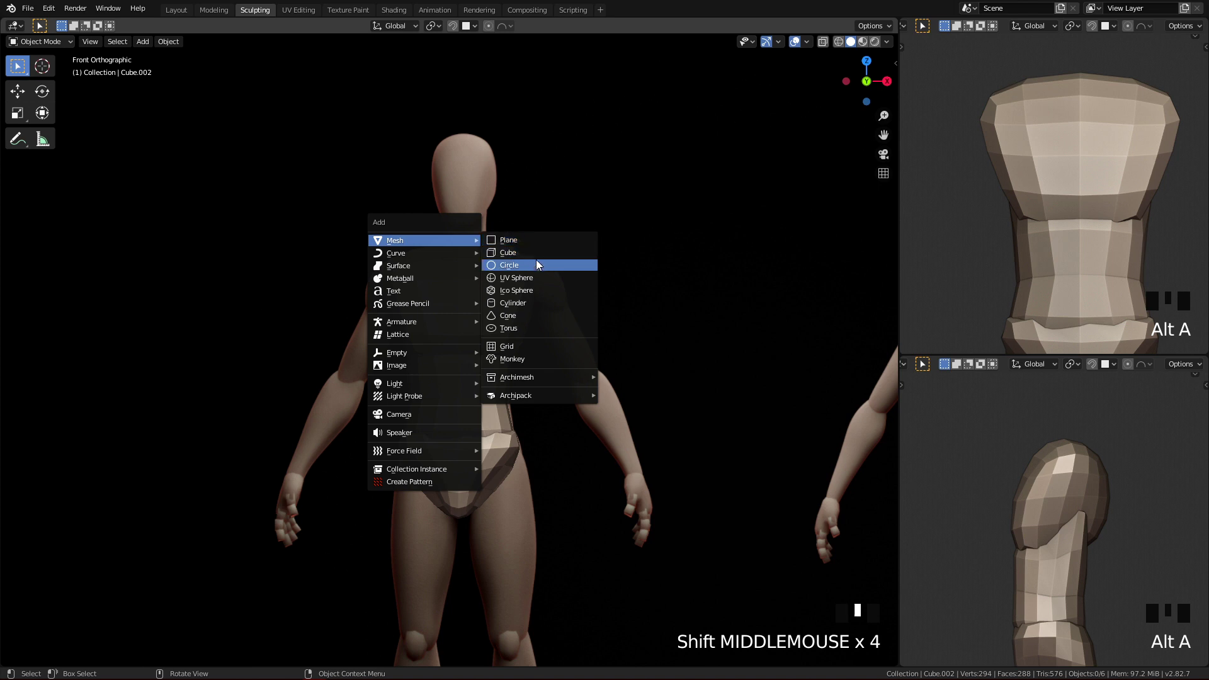
click(543, 303)
ctrl+middle_drag(606, 553, 596, 614)
shift+middle_drag(599, 527, 610, 369)
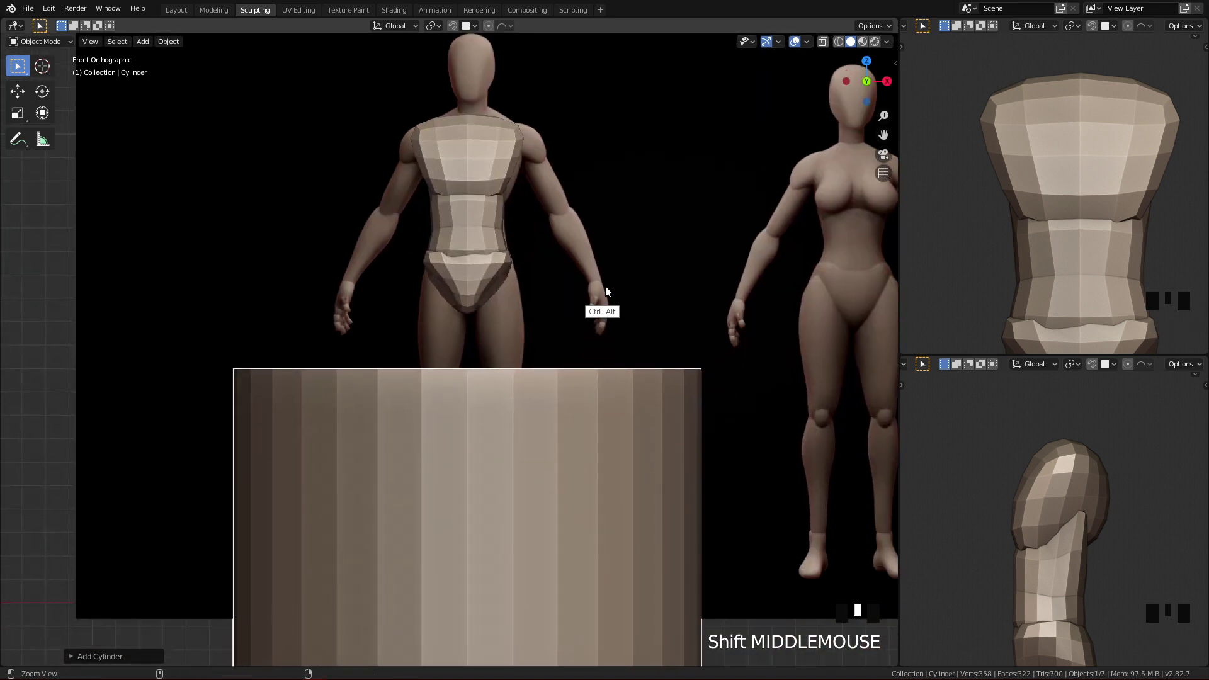
ctrl+middle_drag(605, 287, 600, 500)
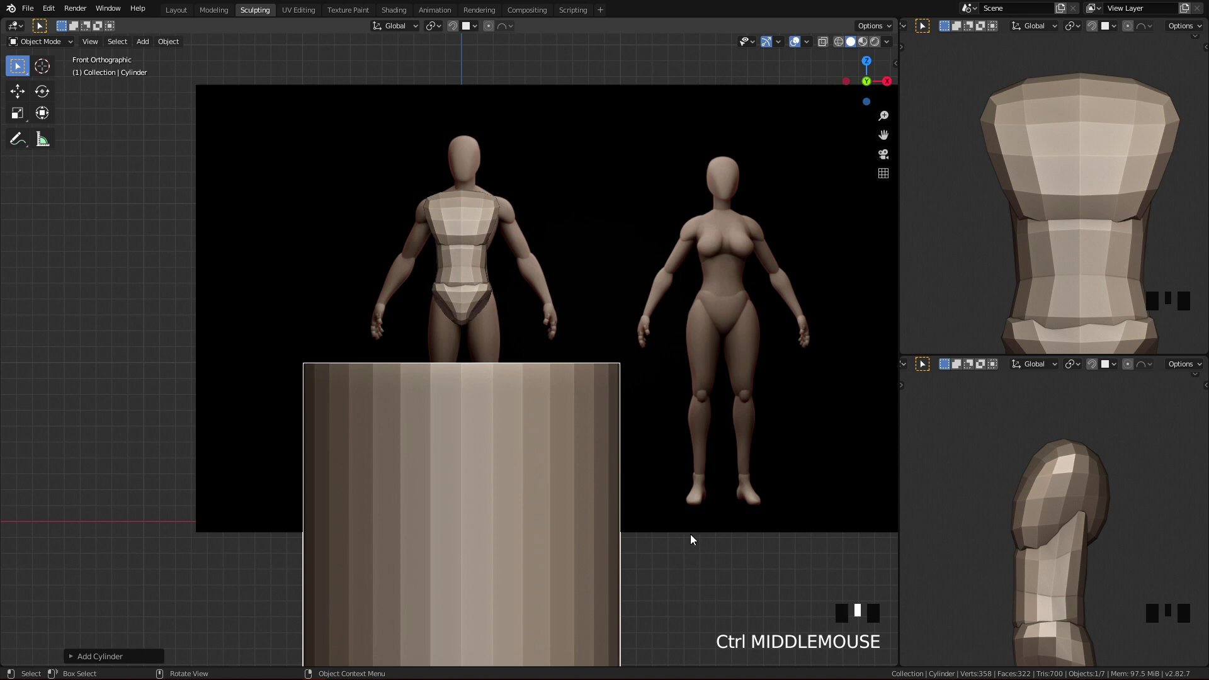
- Scale the cylinder down strongly and bring it up to the male reference's neck
key(s)
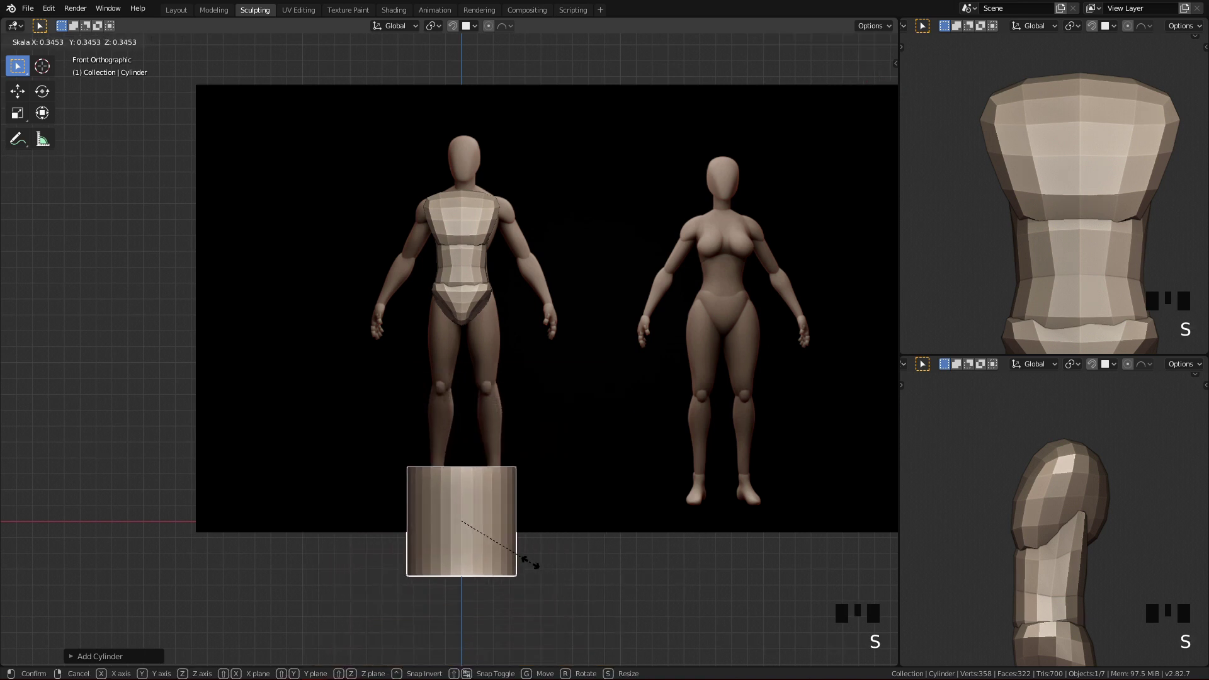
click(509, 197)
shift+middle_drag(531, 277, 618, 428)
key(s)
click(599, 416)
shift+middle_drag(653, 511, 599, 434)
ctrl+middle_drag(645, 559, 737, 439)
- Match the cylinder's size to the reference's neck and lower it along Z onto the top of the chest
key(s)
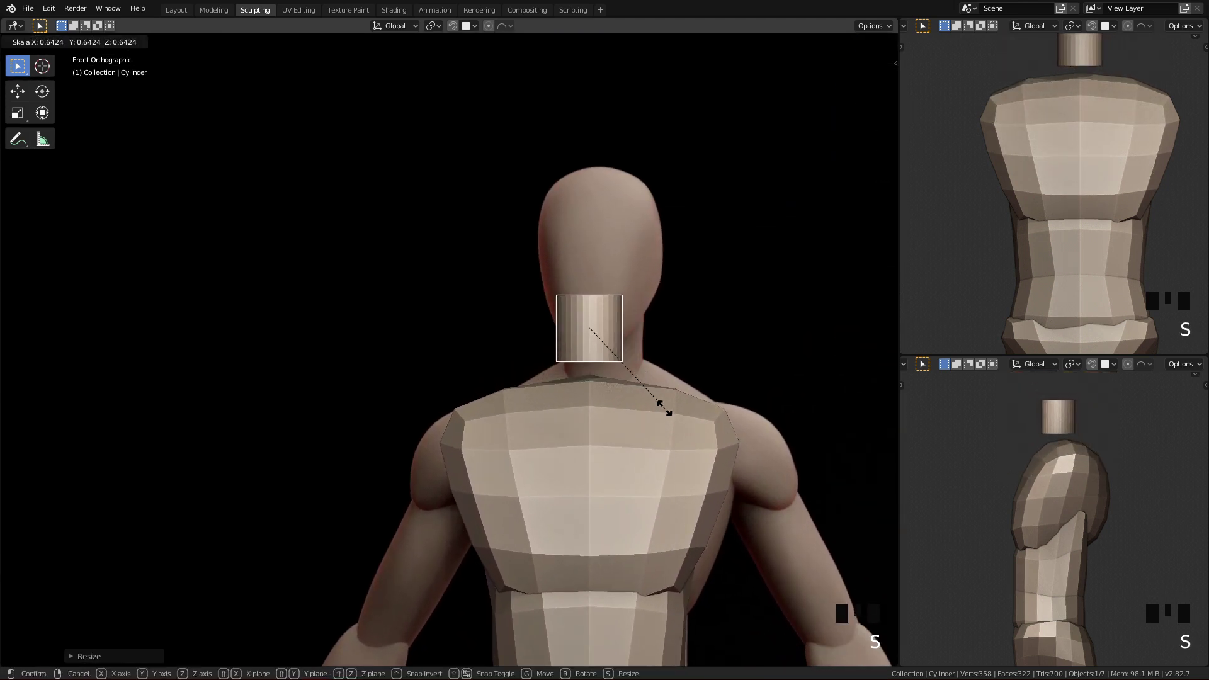
key(s)
click(693, 401)
key(s)
click(699, 401)
key(g)
key(z)
click(706, 426)
- In side view, move the neck cylinder back over the chest's top, stretch it along Z and return to the front view
key(q)
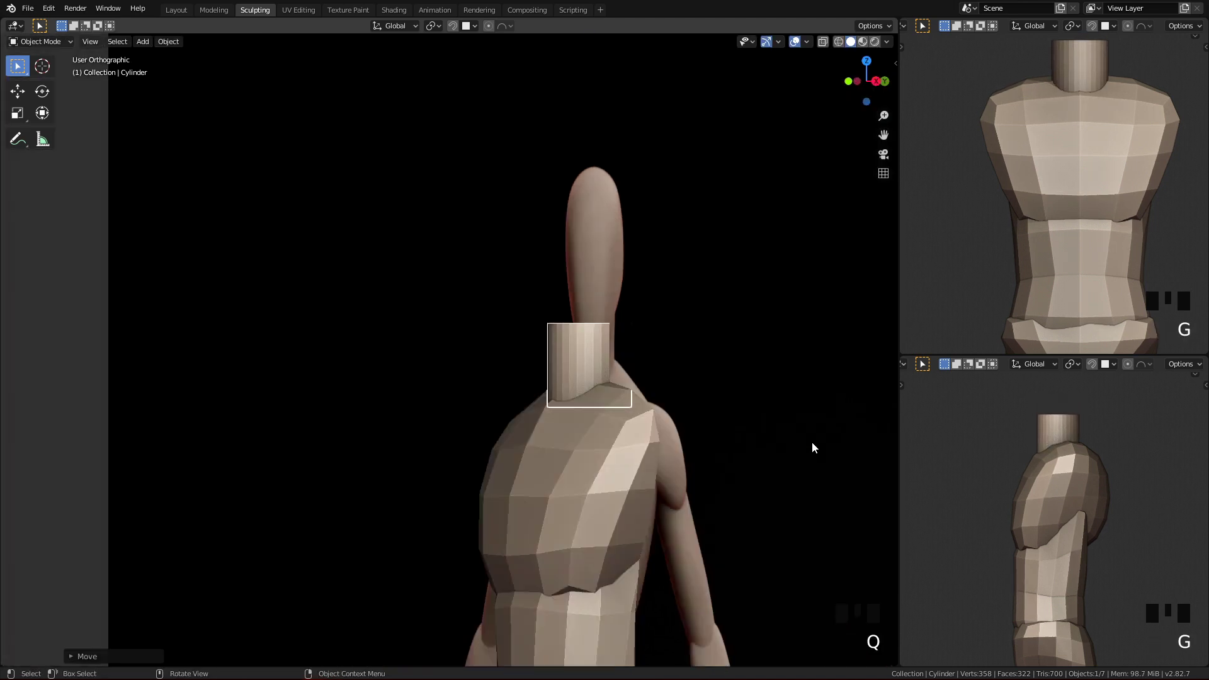
key(g)
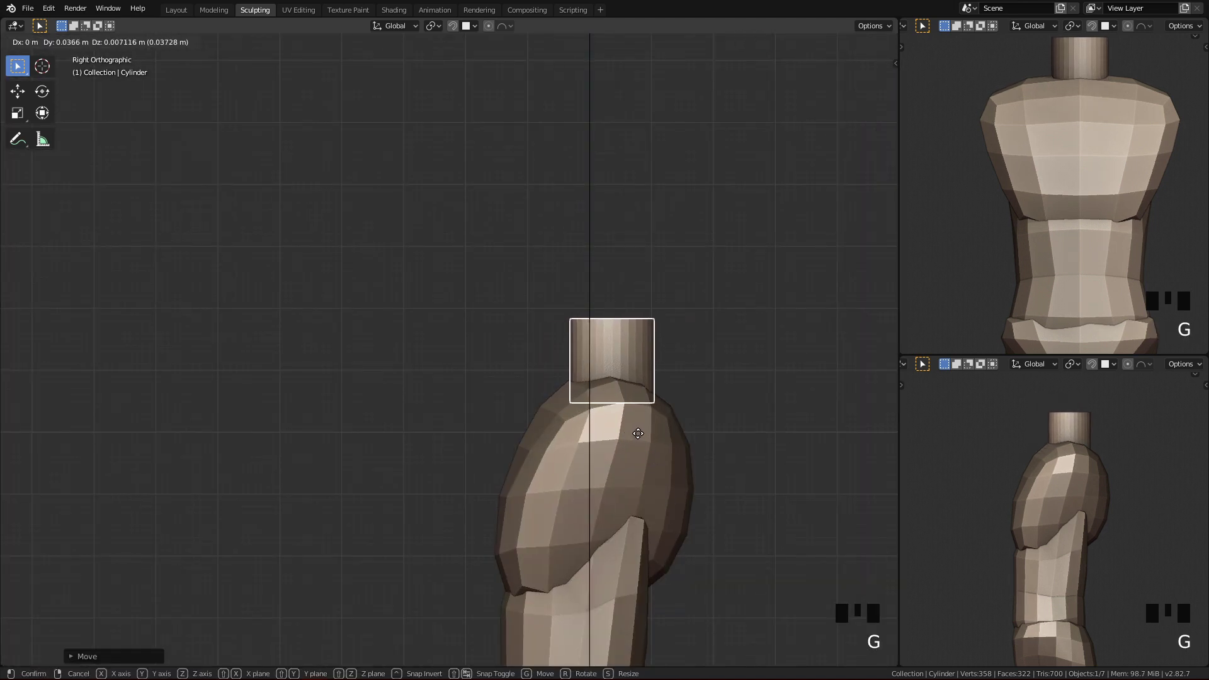
click(638, 429)
mouse_move(639, 430)
ctrl+middle_down()
mouse_move(678, 475)
mouse_move(664, 537)
mouse_move(661, 504)
mouse_move(626, 537)
mouse_move(655, 446)
ctrl+middle_up()
key(s)
key(z)
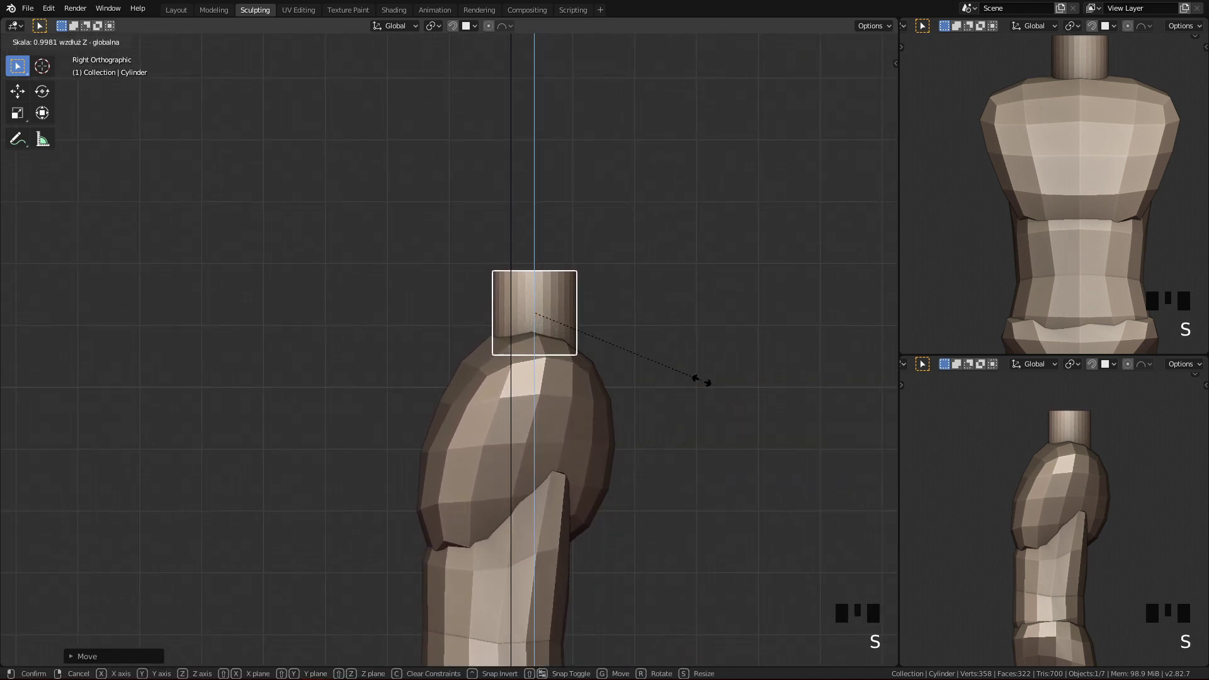
click(787, 417)
key(q)
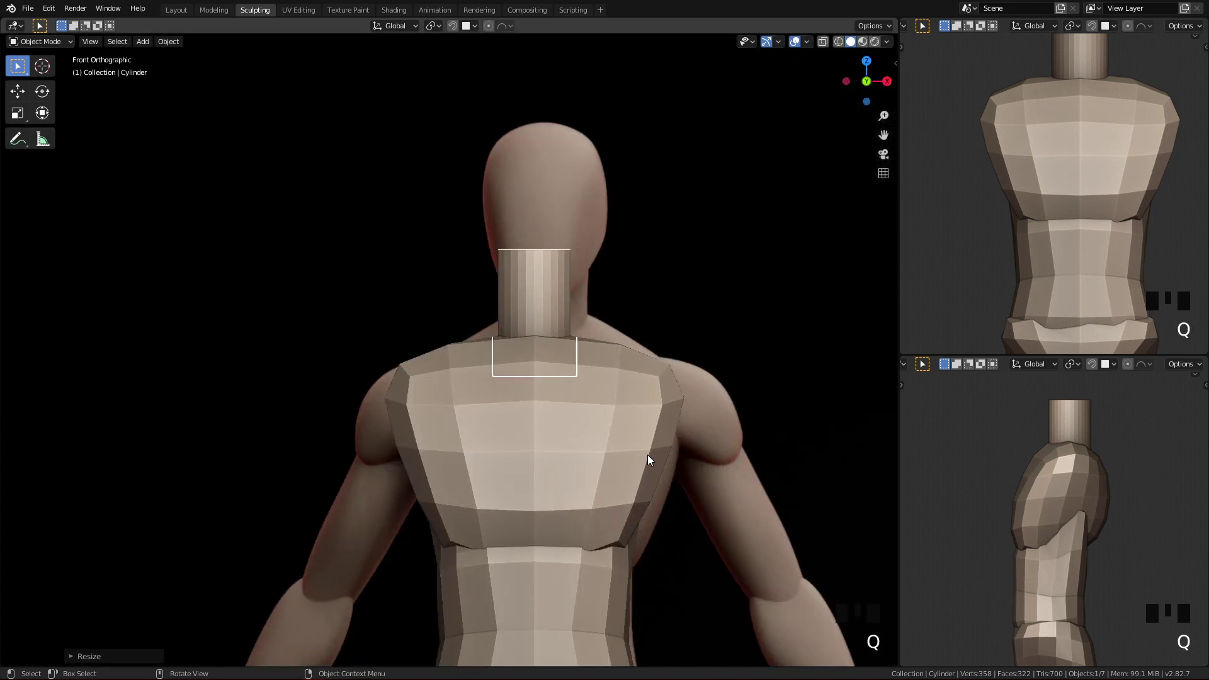
- In side view, move the neck cylinder slightly down and tilt its top forward to follow the chest's slope
key(q)
shift+middle_drag(678, 467, 550, 438)
key(q)
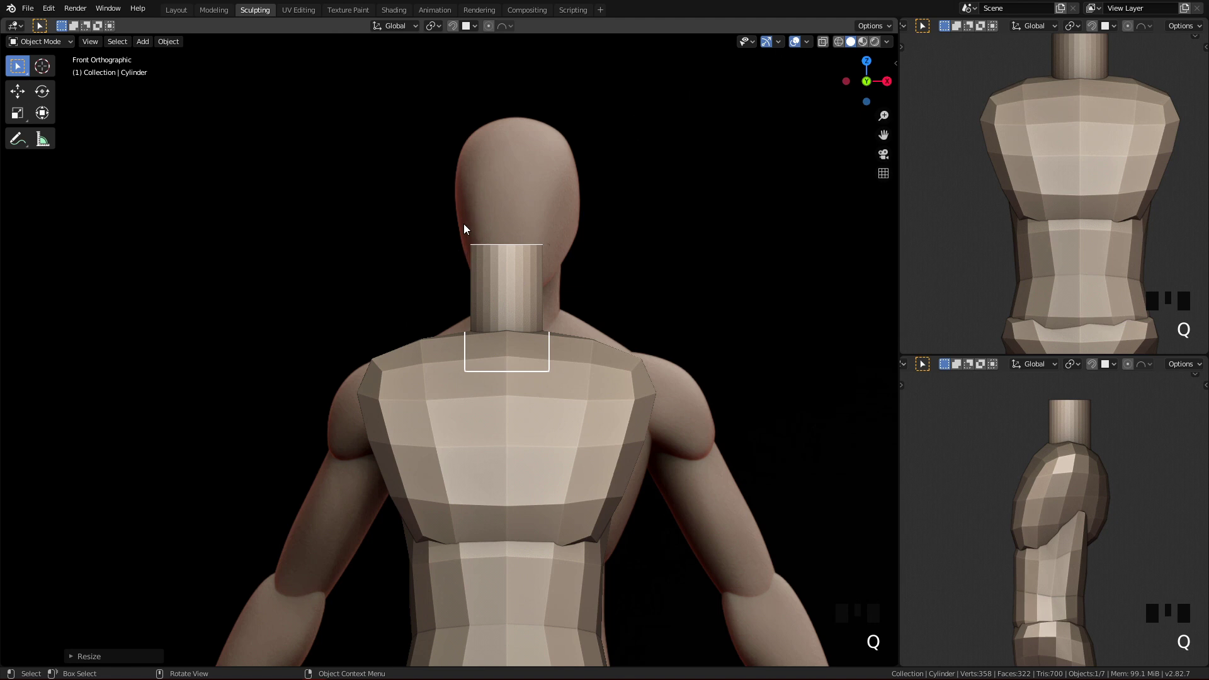
key(q)
key(q)
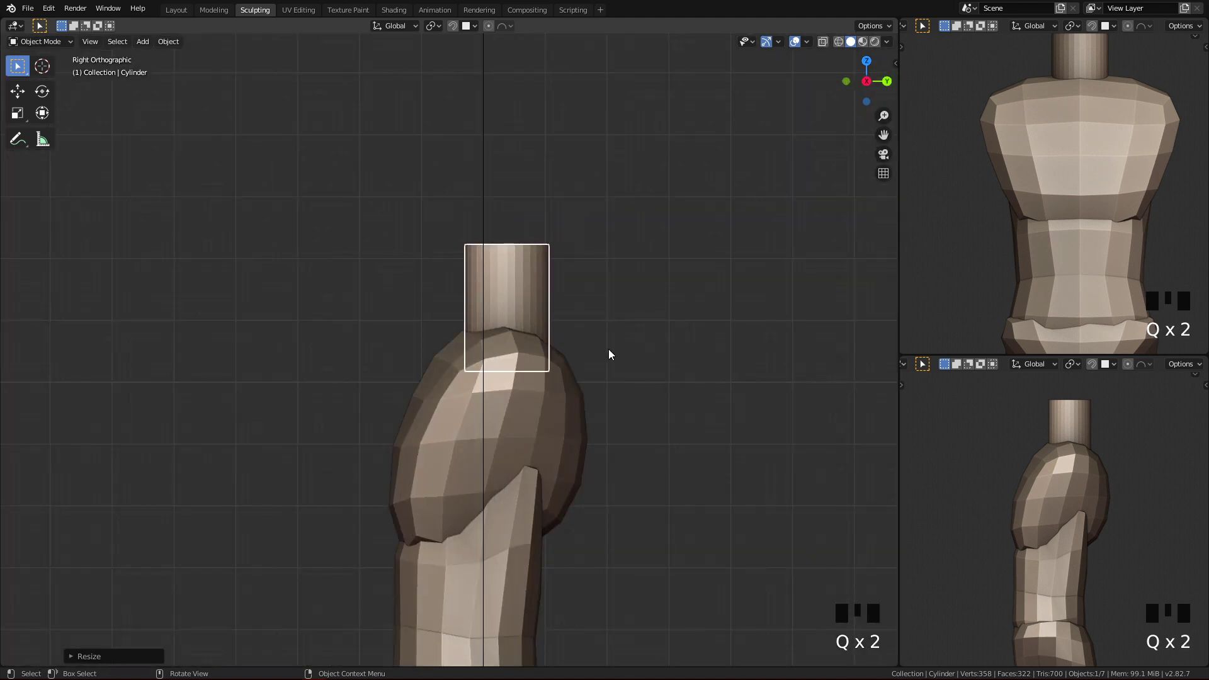
key(g)
click(613, 386)
ctrl+middle_drag(599, 464, 595, 424)
key(r)
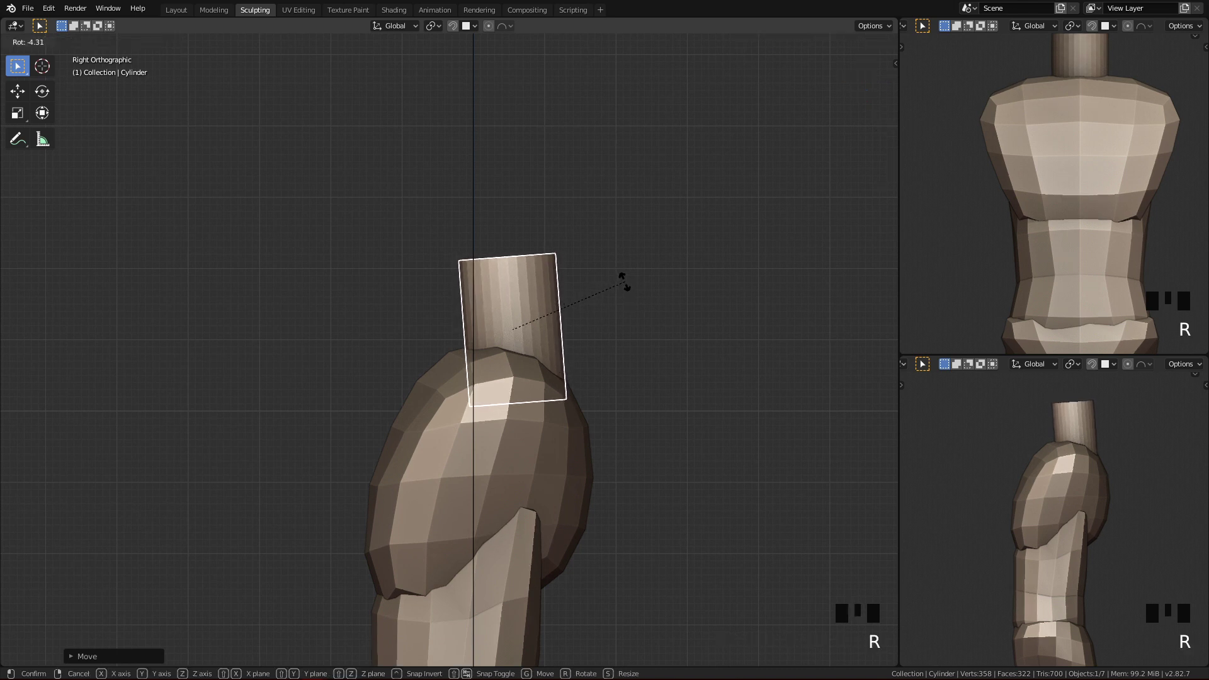
click(601, 292)
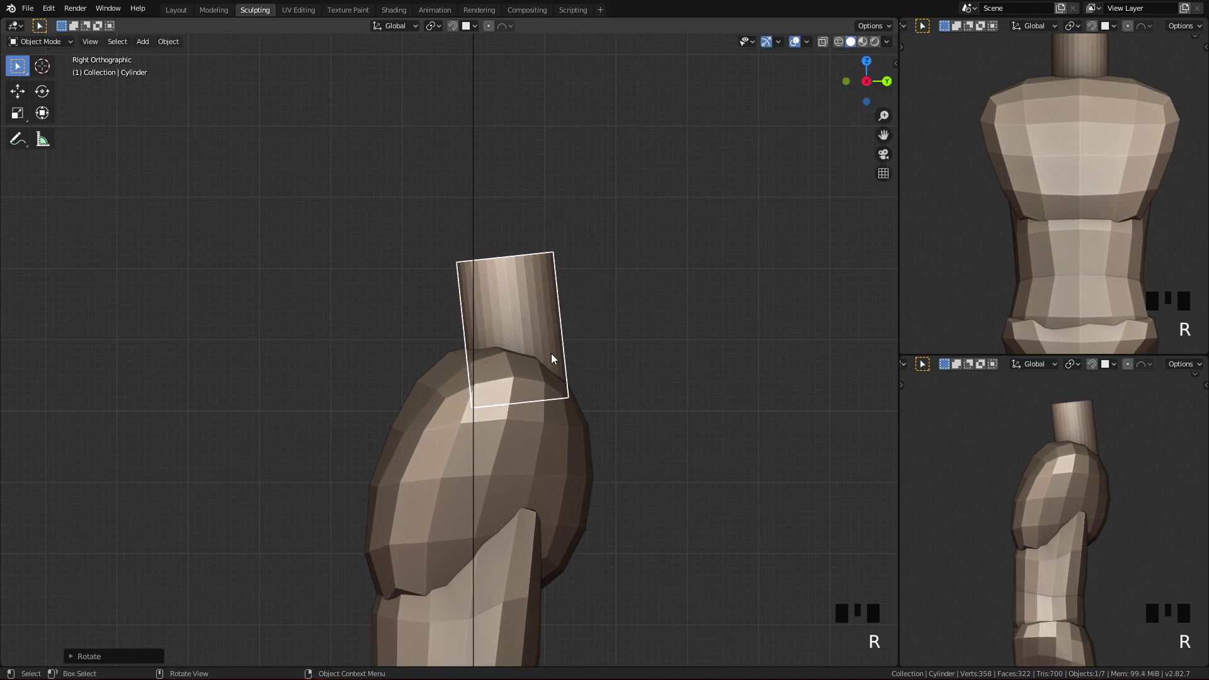
- Examine the tilted neck from the side and compare it with the male reference in front view
shift+middle_drag(559, 375, 549, 375)
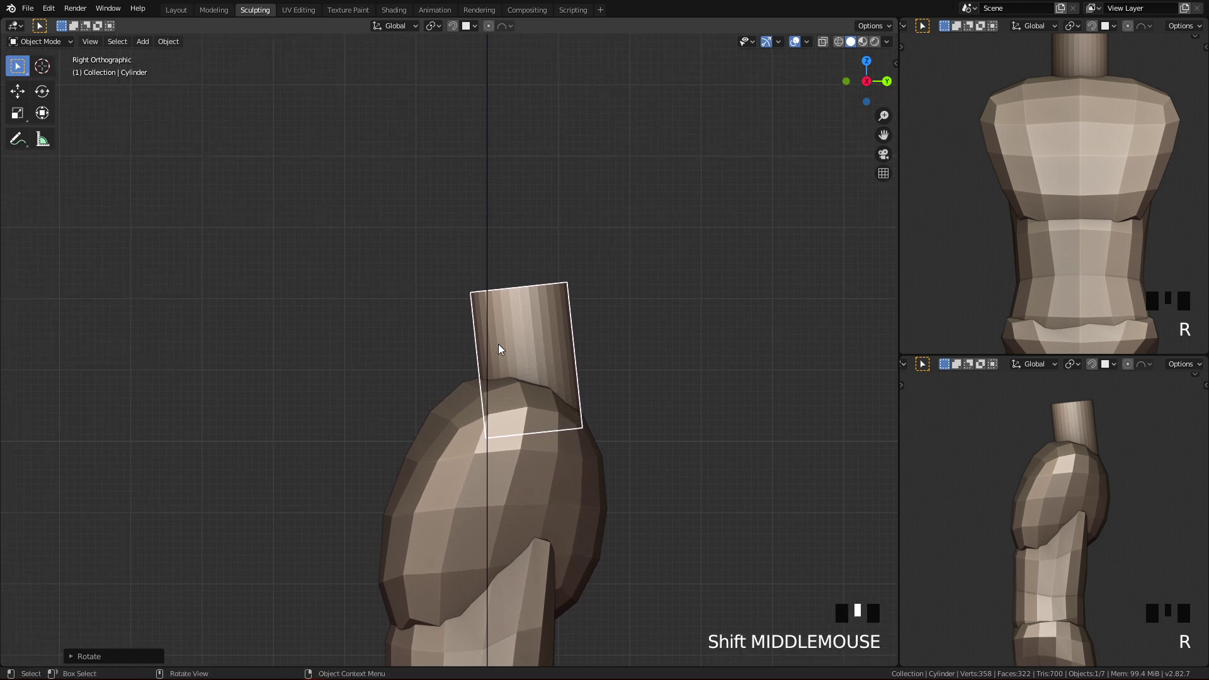
ctrl+middle_drag(588, 455, 584, 388)
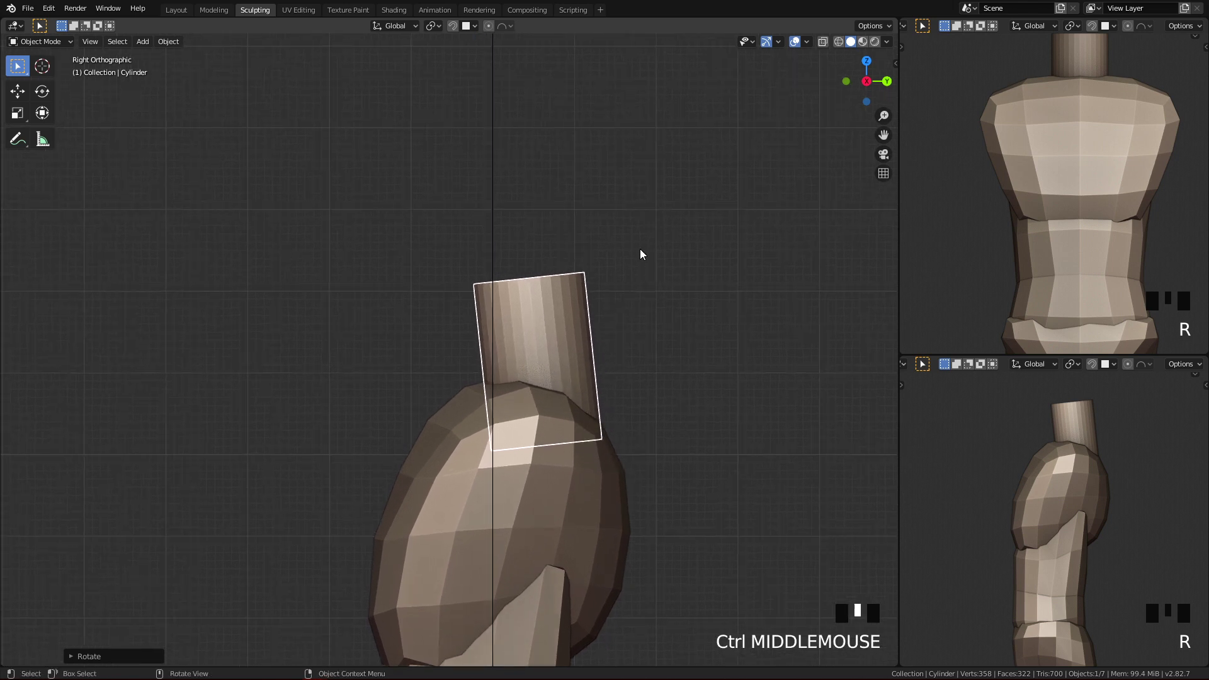
key(q)
key(q)
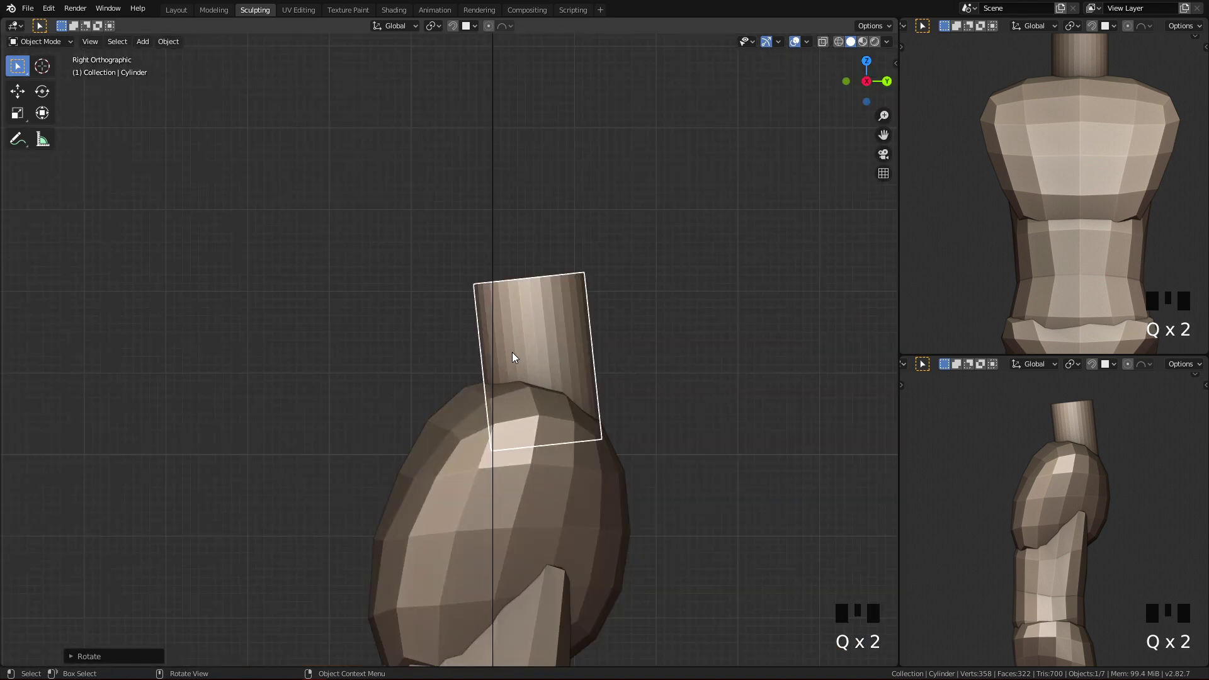
key(q)
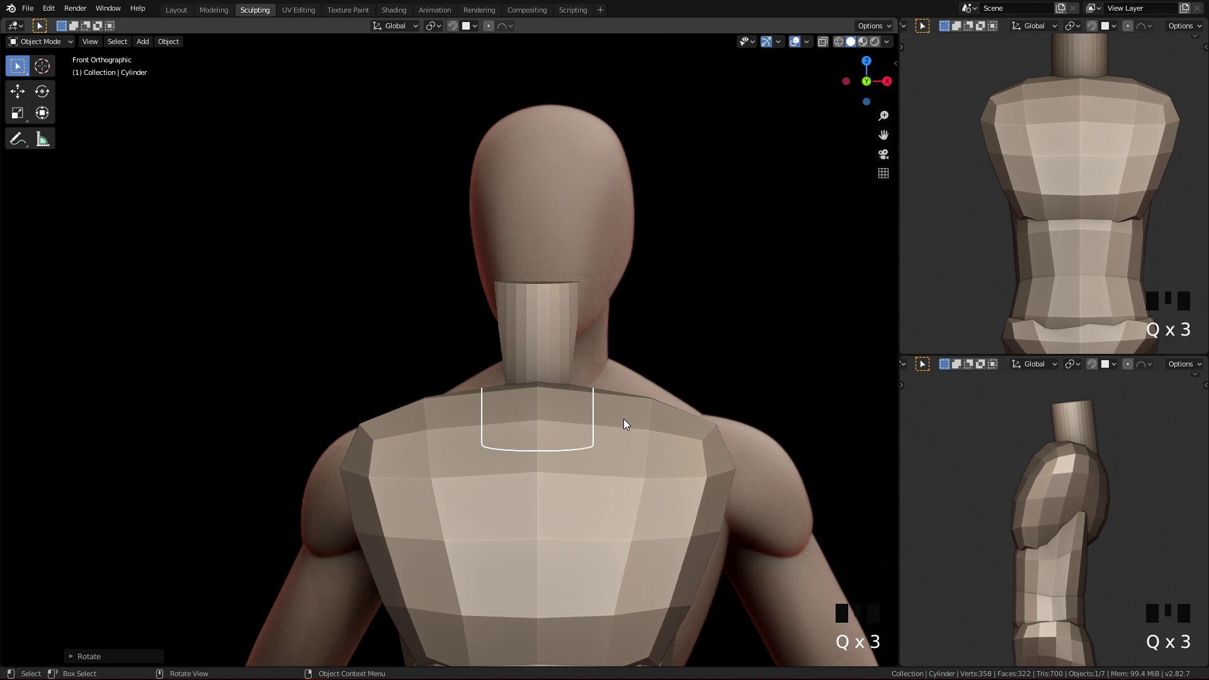
ctrl+middle_drag(634, 396, 628, 542)
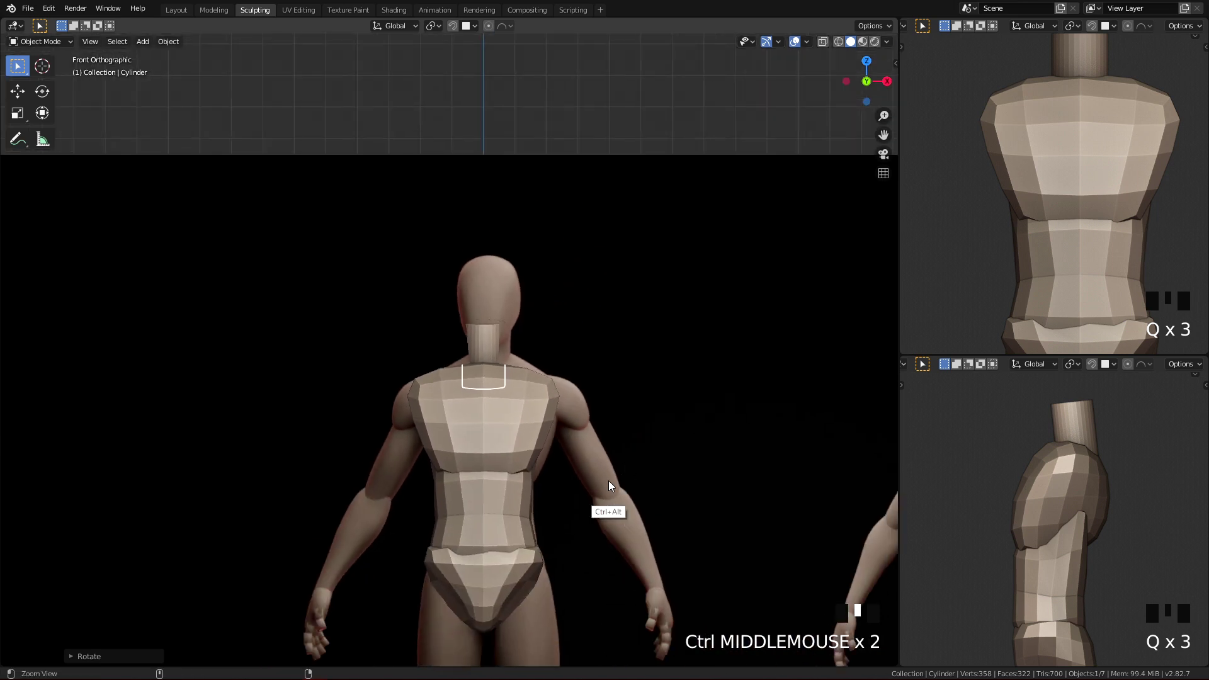
ctrl+middle_drag(608, 486, 663, 432)
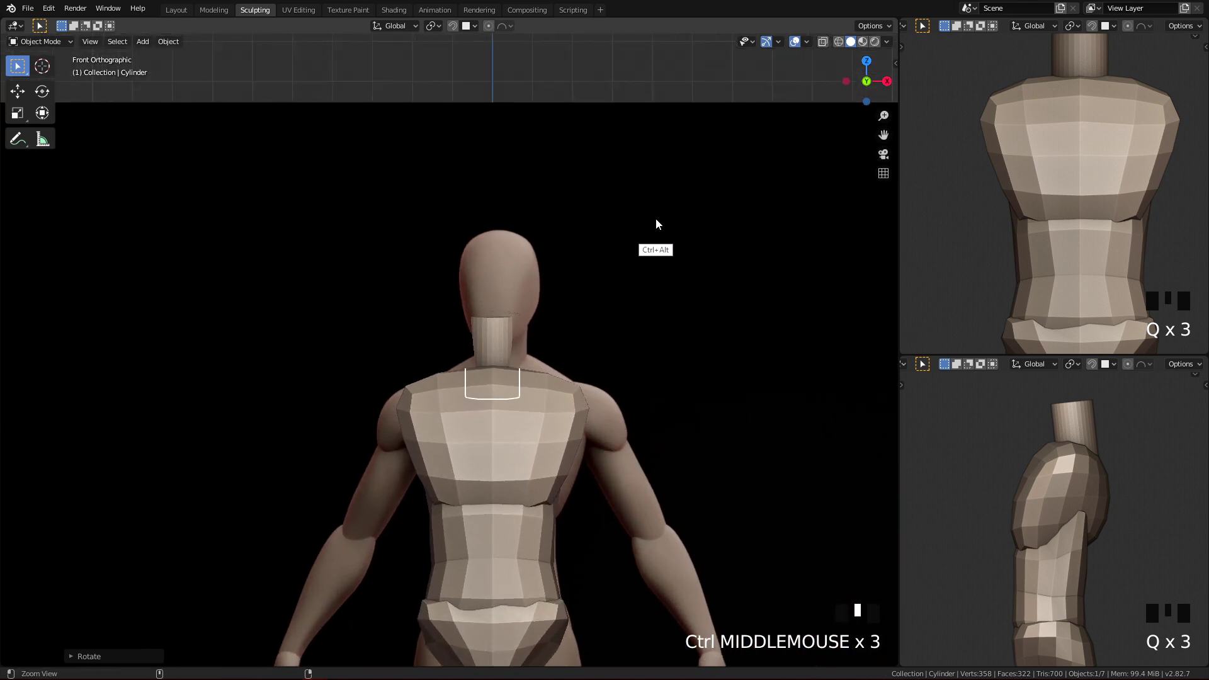
ctrl+middle_drag(681, 340, 628, 346)
- Select the reference image, move it about 0.5 m back along Y behind the torso, and return to front view
click(651, 307)
middle_drag(530, 373, 545, 428)
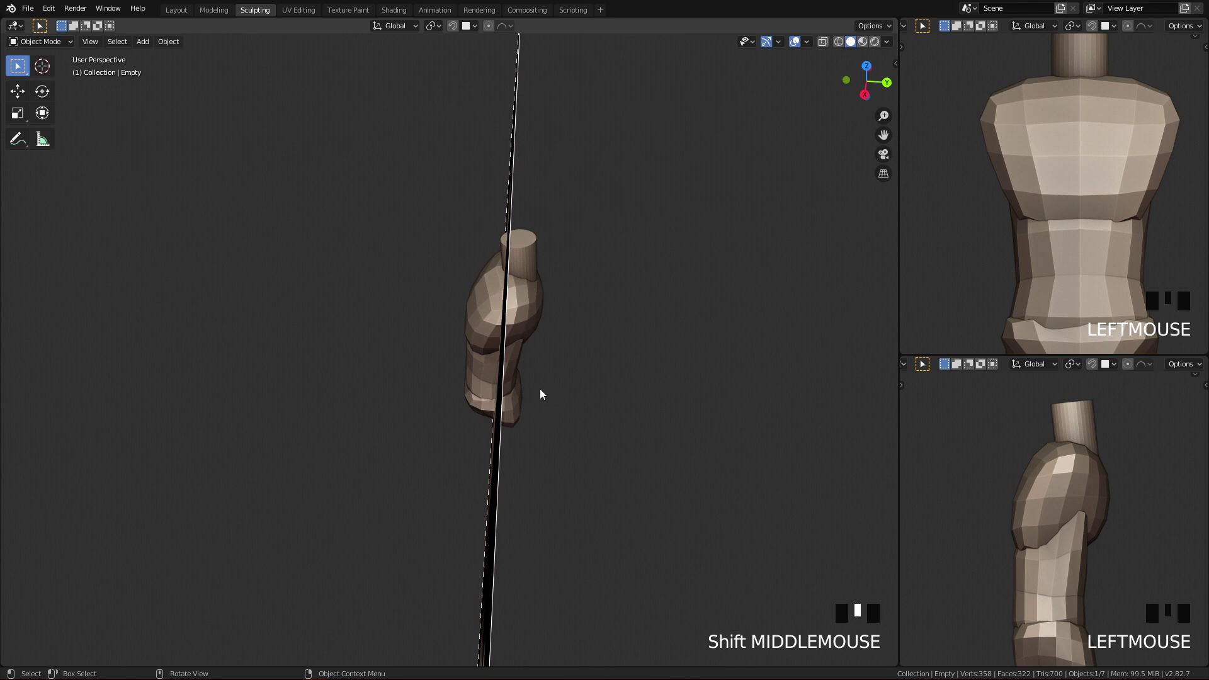
middle_drag(599, 391, 638, 403)
key(g)
key(y)
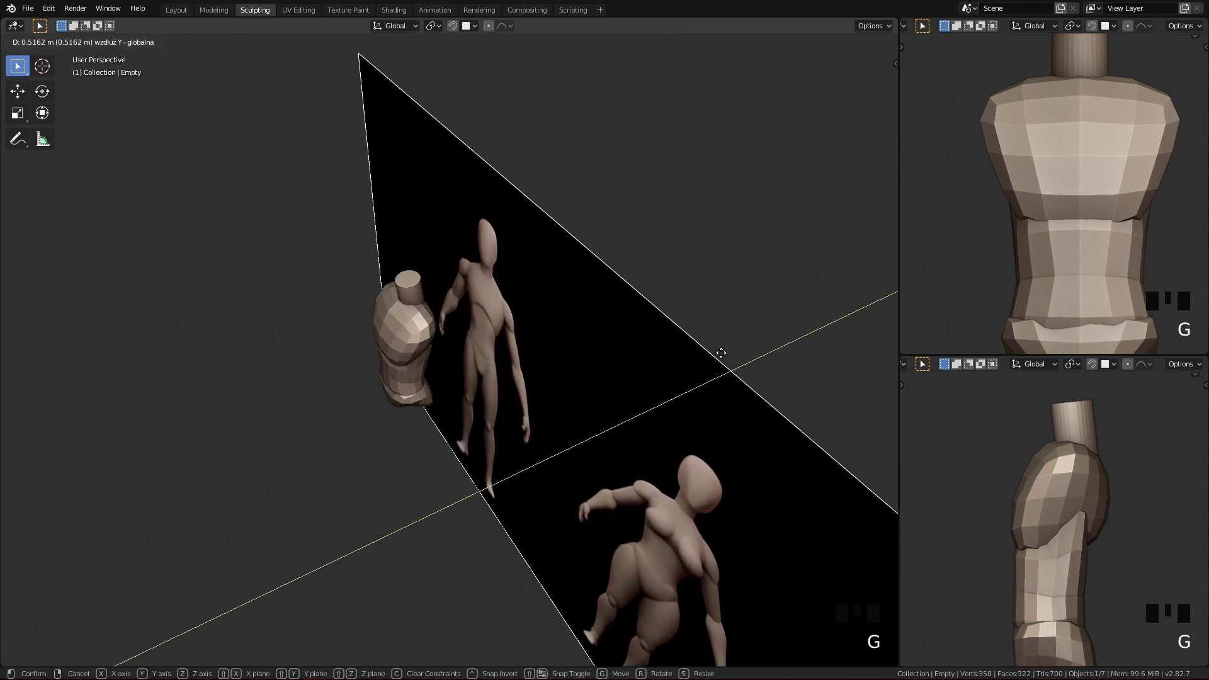
click(729, 350)
ctrl+middle_drag(496, 501, 488, 460)
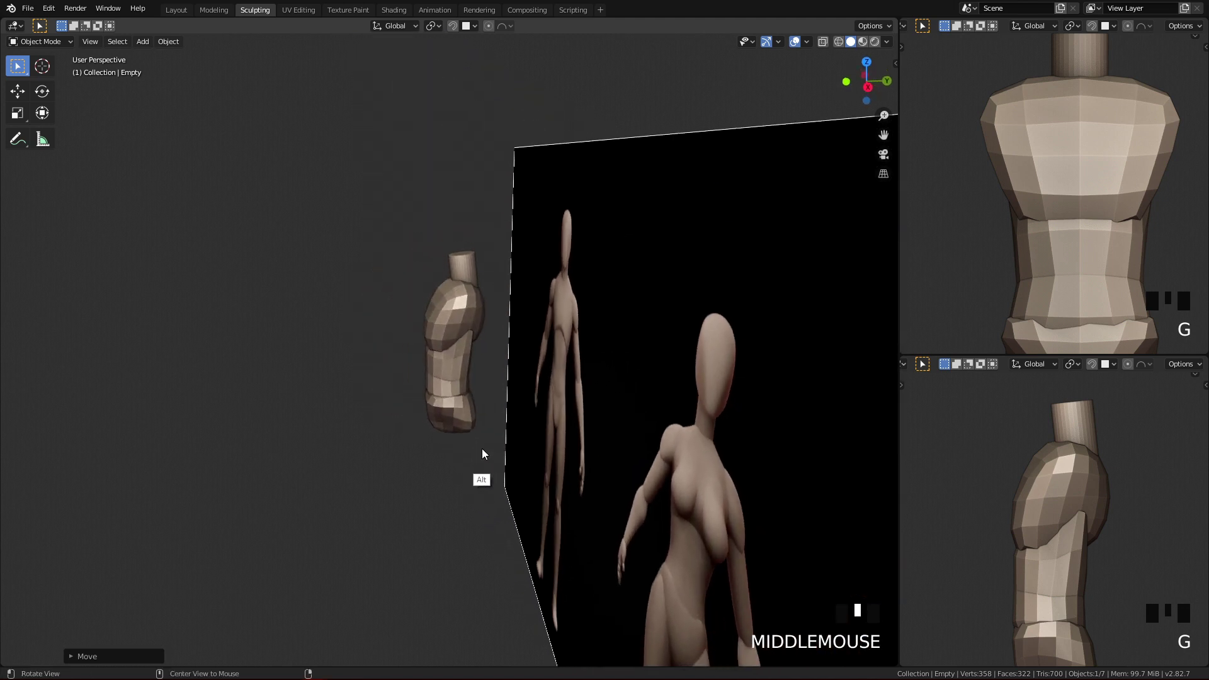
key(q)
key(q)
click(591, 472)
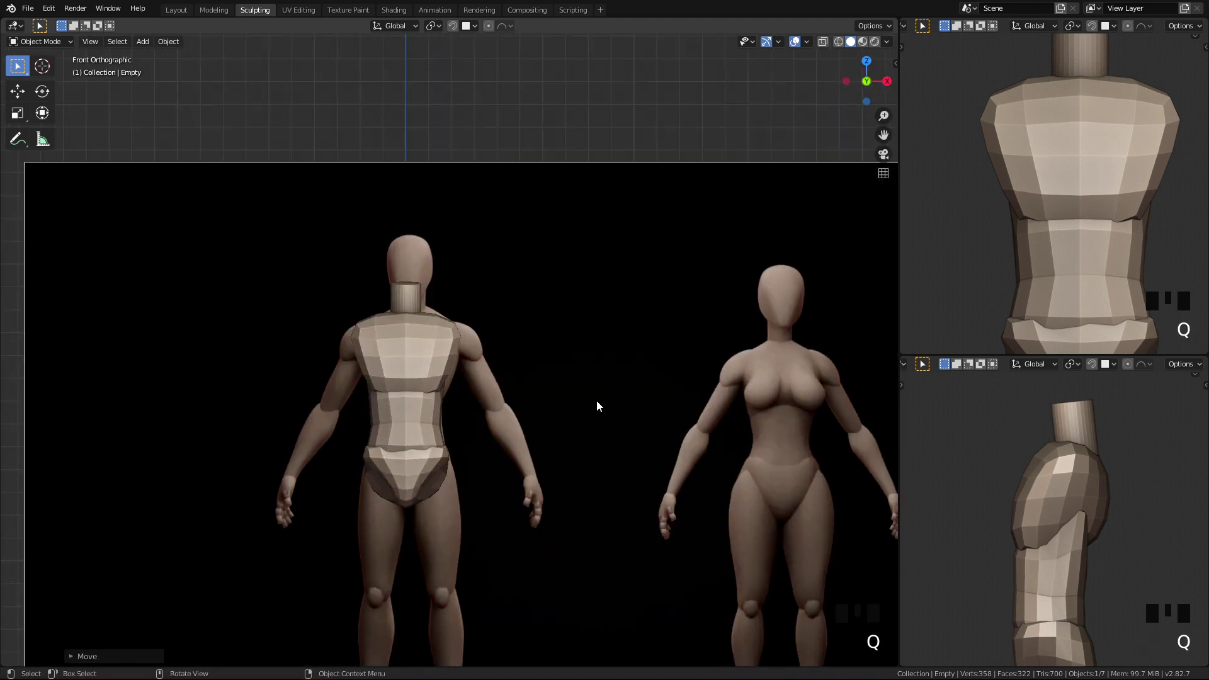
- Select the neck cylinder, apply its transforms and switch it to Sculpt Mode in front view
ctrl+middle_drag(598, 406, 634, 236)
click(633, 237)
key(q)
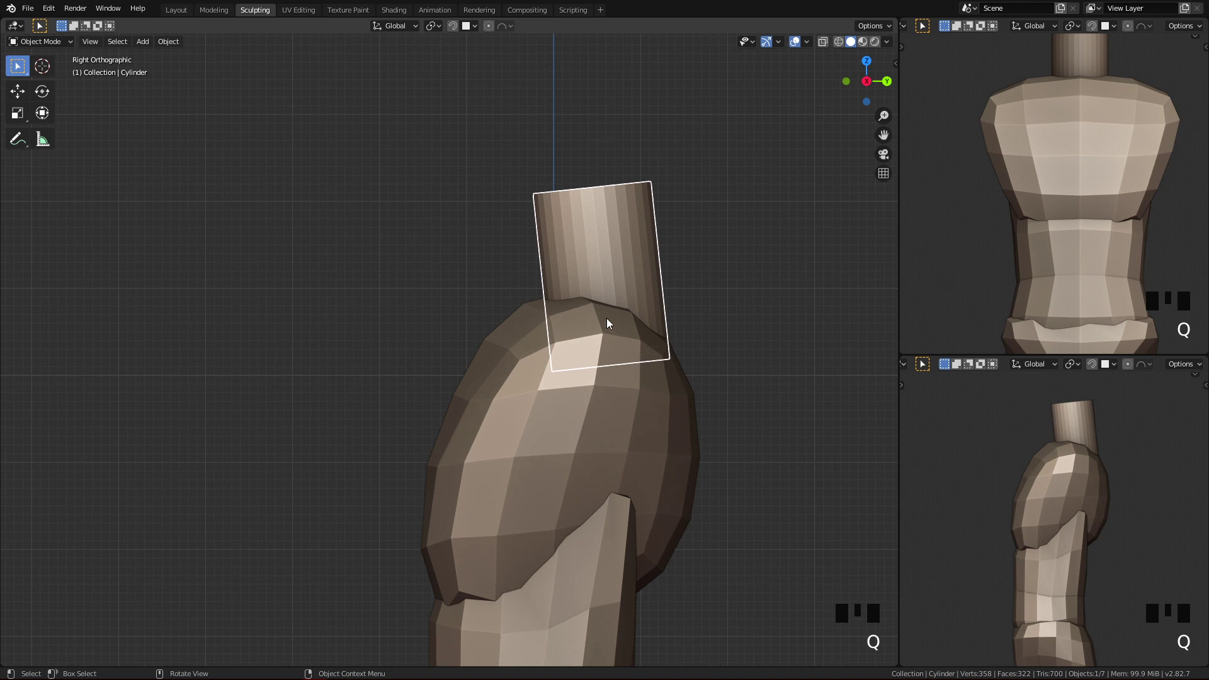
key(ctrl+a)
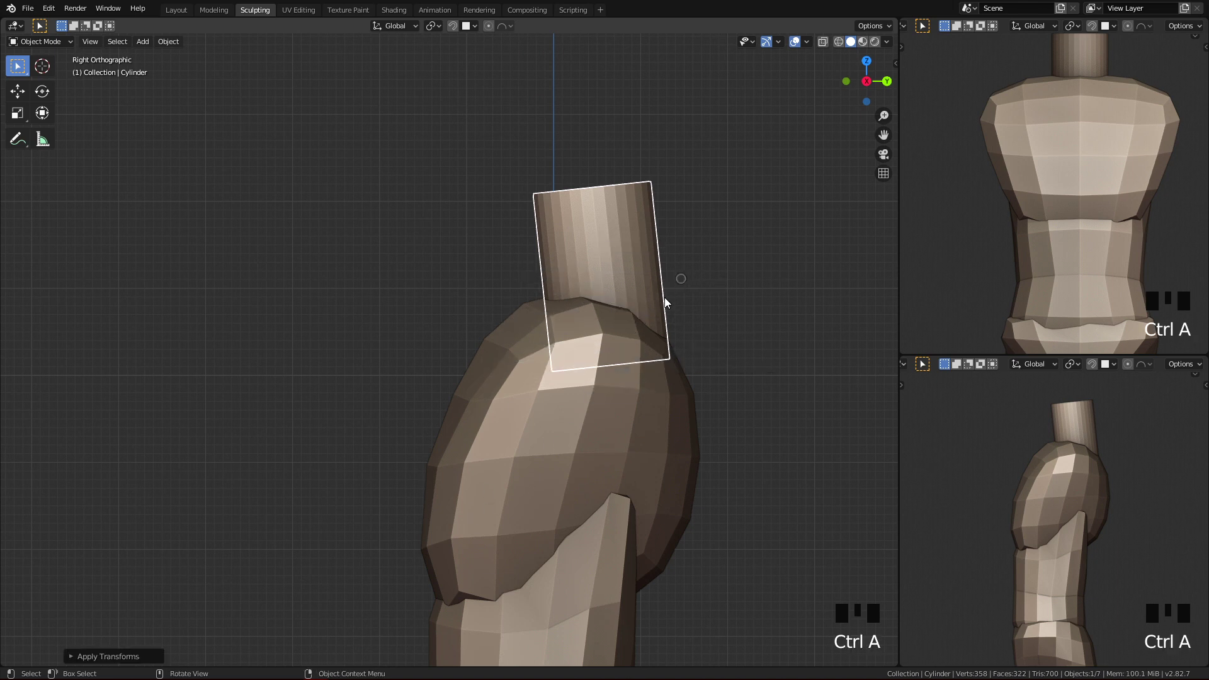
key(q)
key(ctrl+Tab)
click(616, 296)
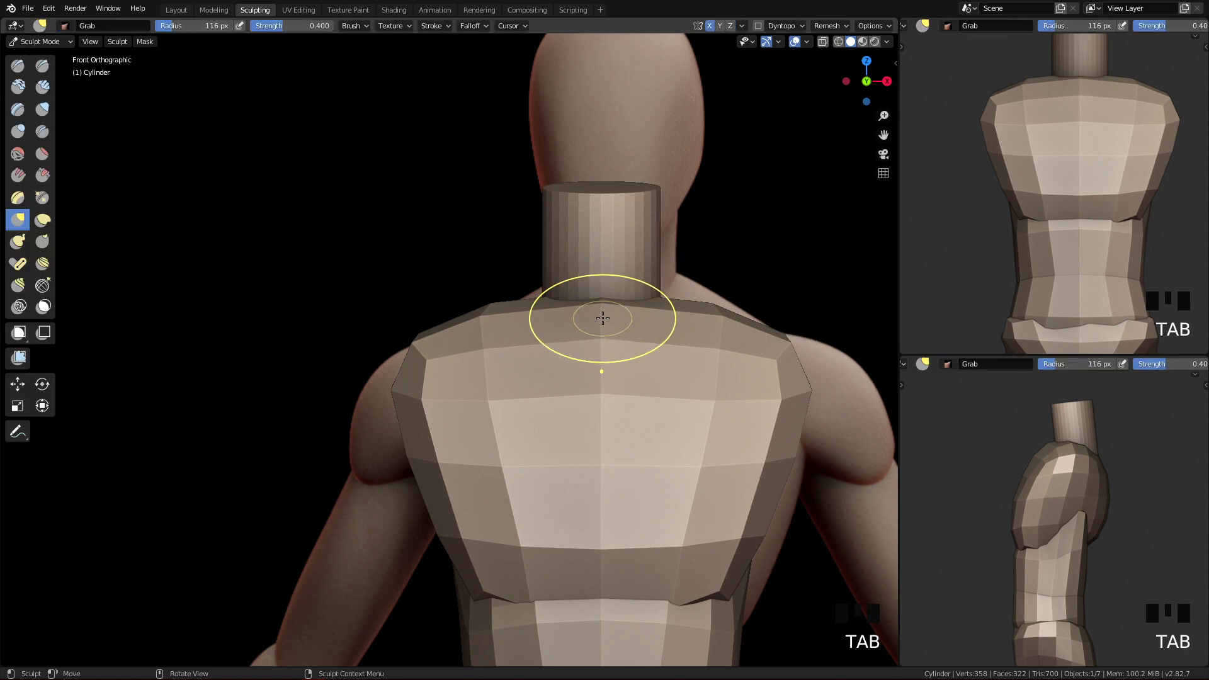
- Taper the neck's upper end inward in front view with the Grab brush, at 211 px and 179 px radius
key(g)
key(f)
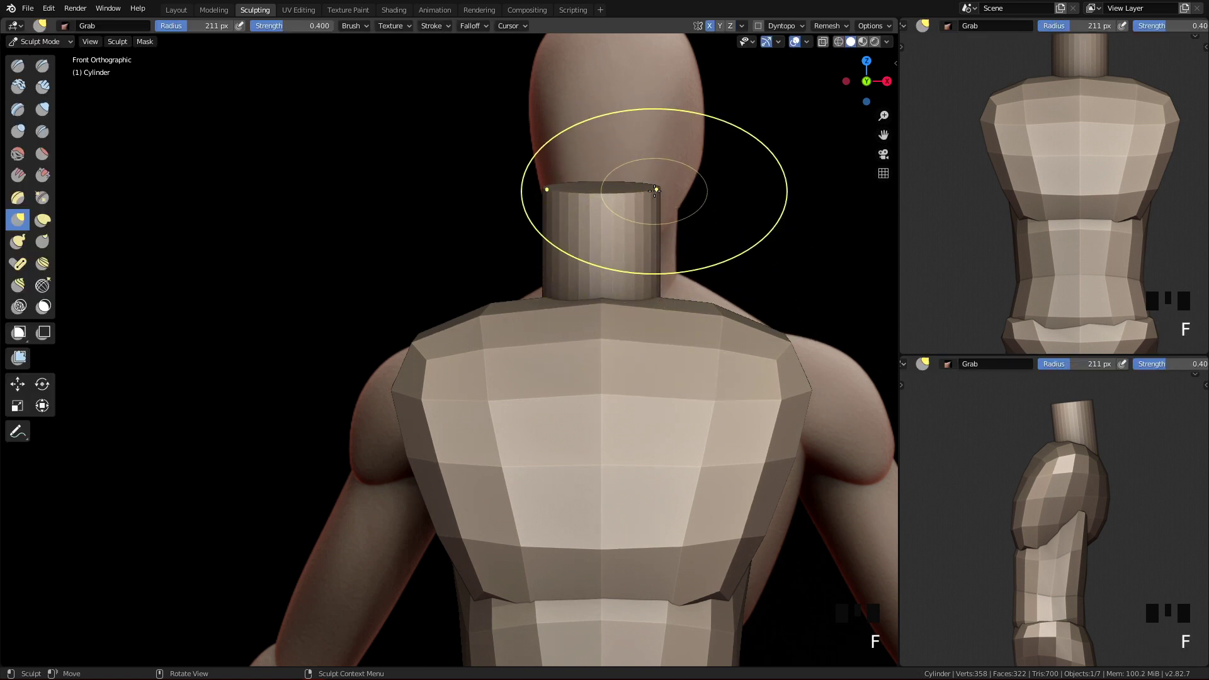
drag(659, 190, 633, 194)
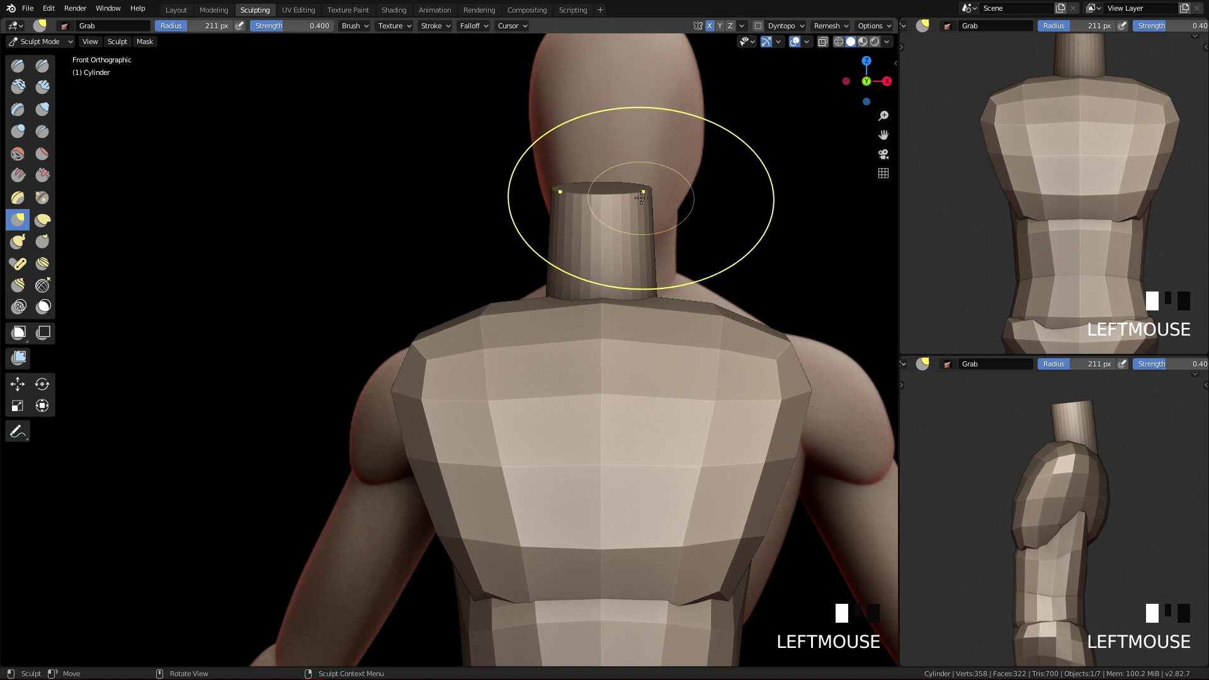
key(f)
click(615, 201)
drag(649, 190, 635, 191)
drag(641, 191, 633, 190)
- In side view, set the Grab brush radius to 150 px and narrow the neck's upper end from back and front
key(q)
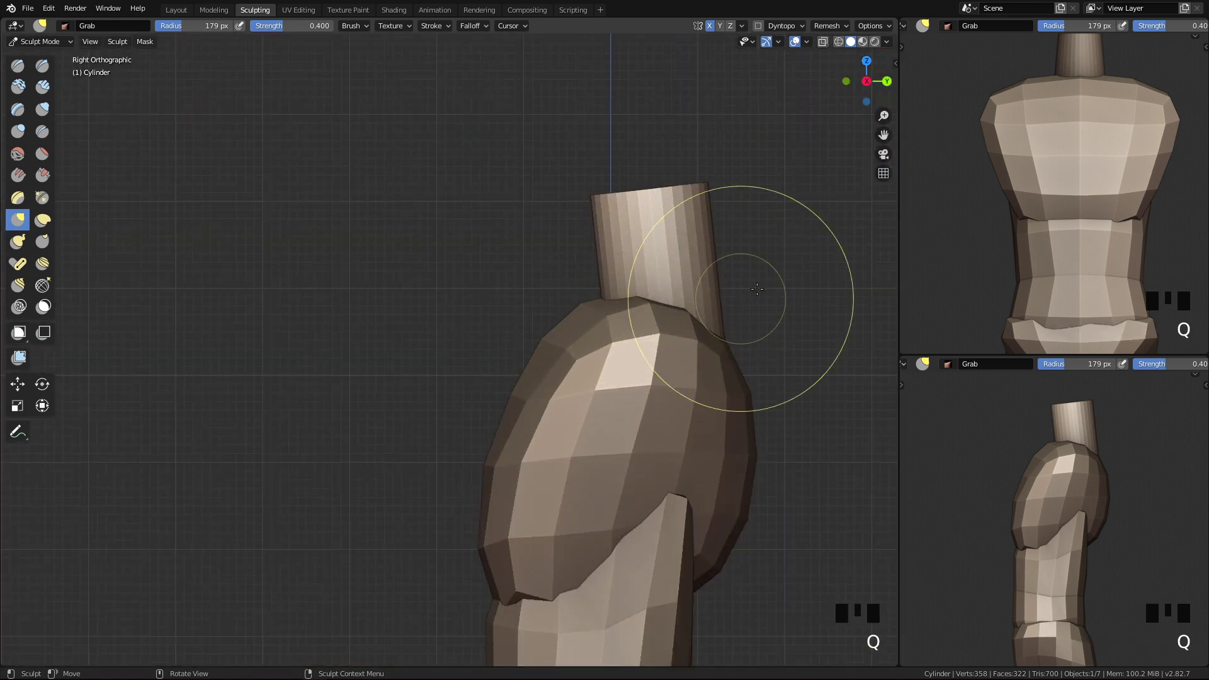
key(q)
key(q)
key(f)
click(648, 205)
drag(705, 185, 686, 197)
drag(608, 198, 621, 200)
drag(598, 205, 617, 210)
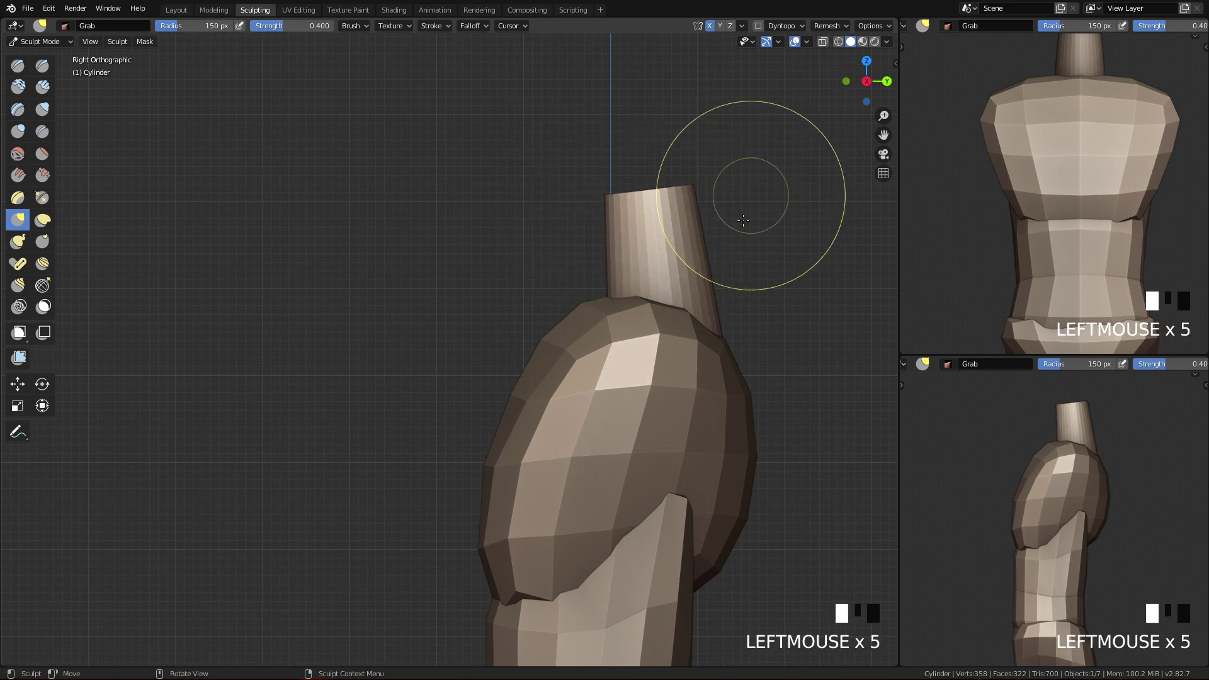
- Pull the back of the neck's lower part forward where it meets the chest
drag(723, 324, 714, 326)
drag(719, 326, 710, 328)
drag(720, 333, 712, 339)
drag(713, 313, 704, 302)
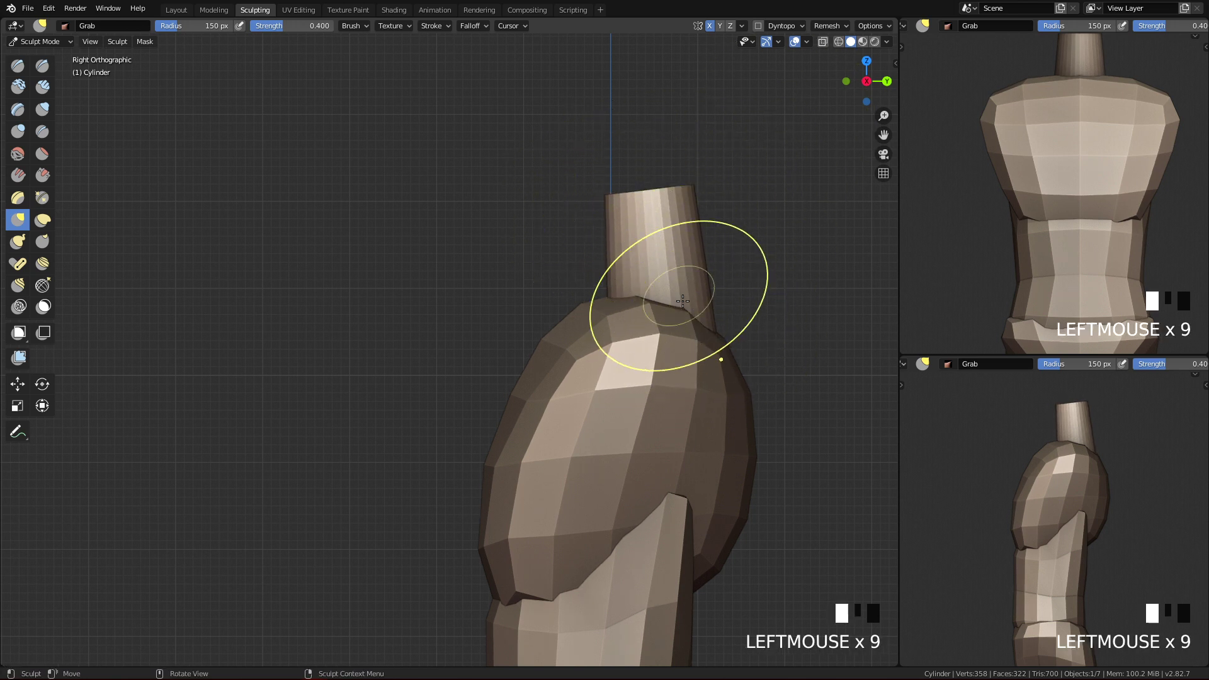
- Reduce the brush radius, return to front view, leave Sculpt Mode and deselect the neck
ctrl+middle_drag(652, 346, 632, 442)
key(f)
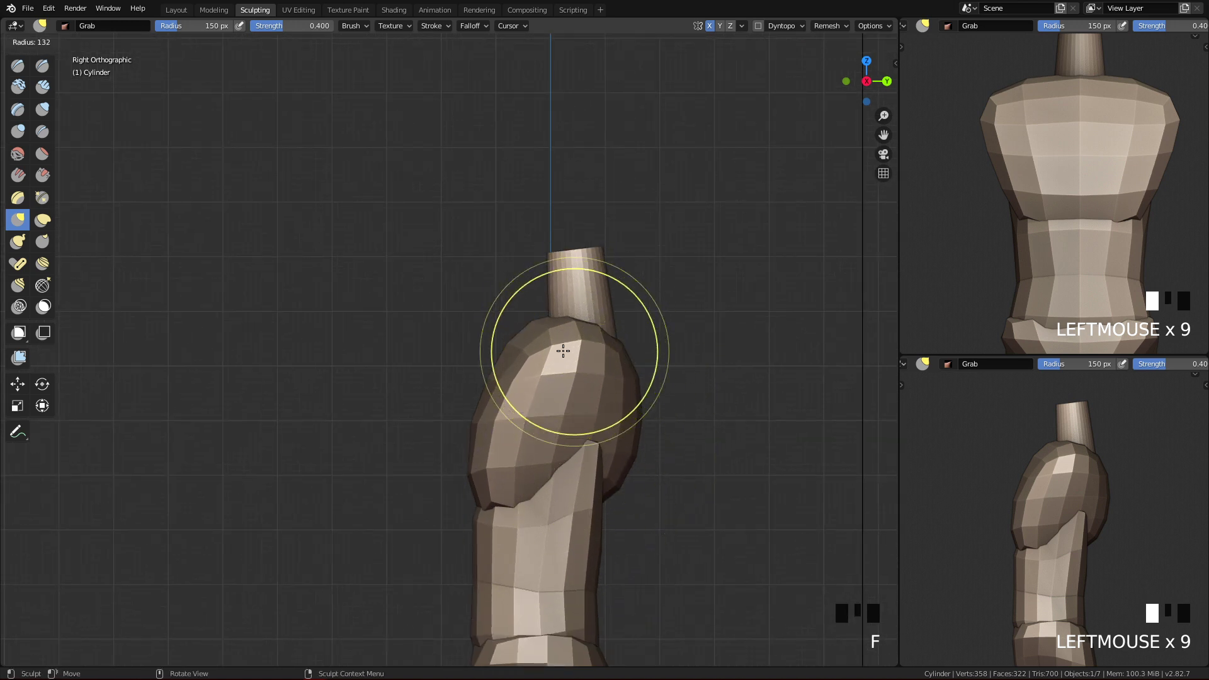
click(566, 348)
key(grave)
click(657, 243)
ctrl+middle_drag(688, 338, 590, 347)
ctrl+middle_drag(612, 491, 635, 252)
key(Tab)
key(alt+a)
shift+middle_drag(618, 494, 599, 335)
- Add a cube mesh for the head and give it a Subdivision Surface modifier at level 2
key(shift+a)
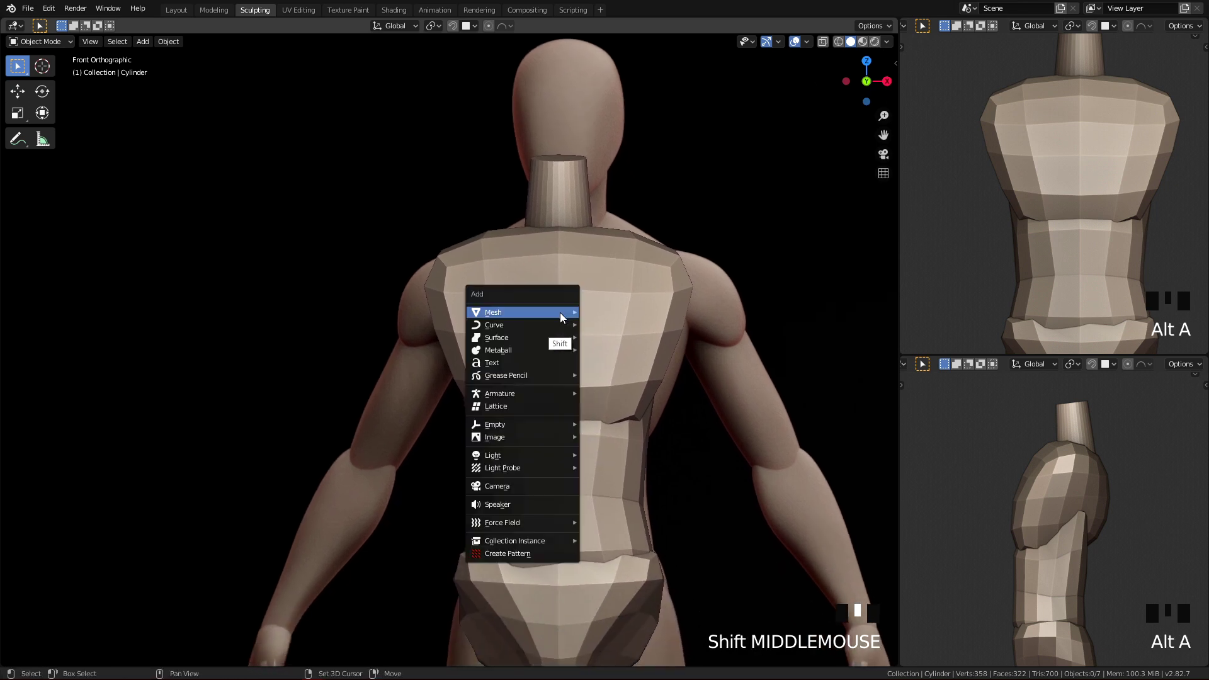
mouse_move(563, 315)
click(618, 325)
ctrl+middle_drag(618, 327, 610, 285)
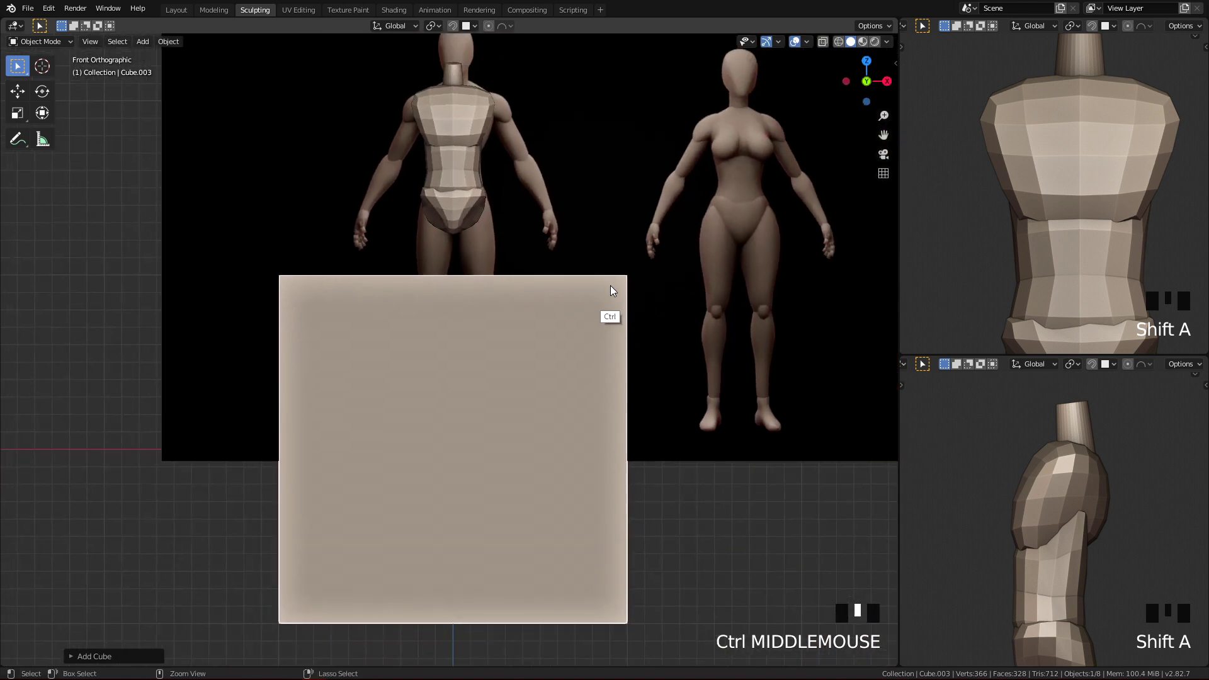
key(ctrl+3)
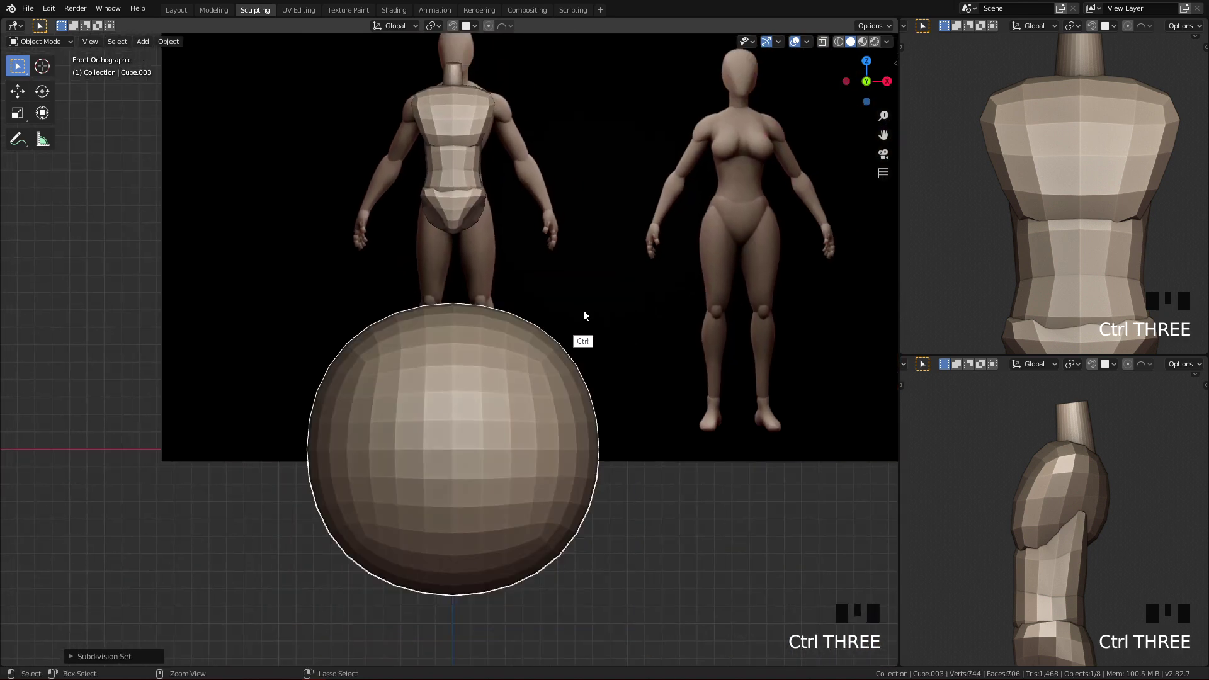
key(ctrl+2)
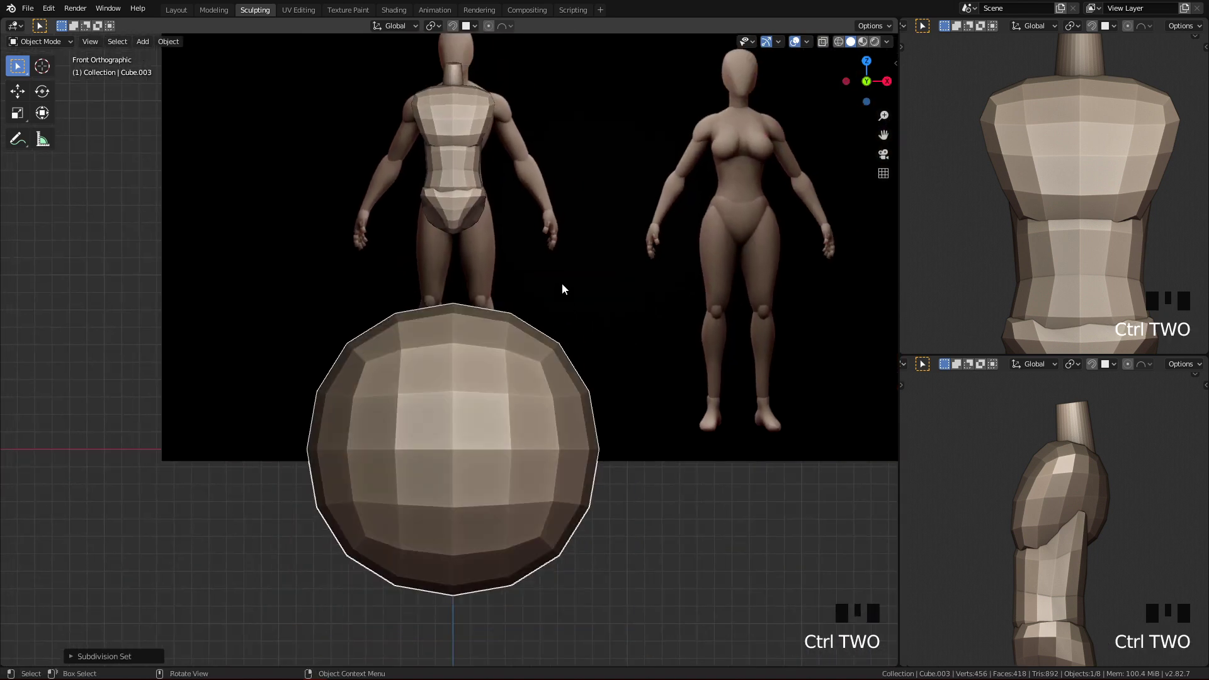
- Switch to the Layout workspace and apply the Subdivision Surface modifier to the new head cube
click(175, 10)
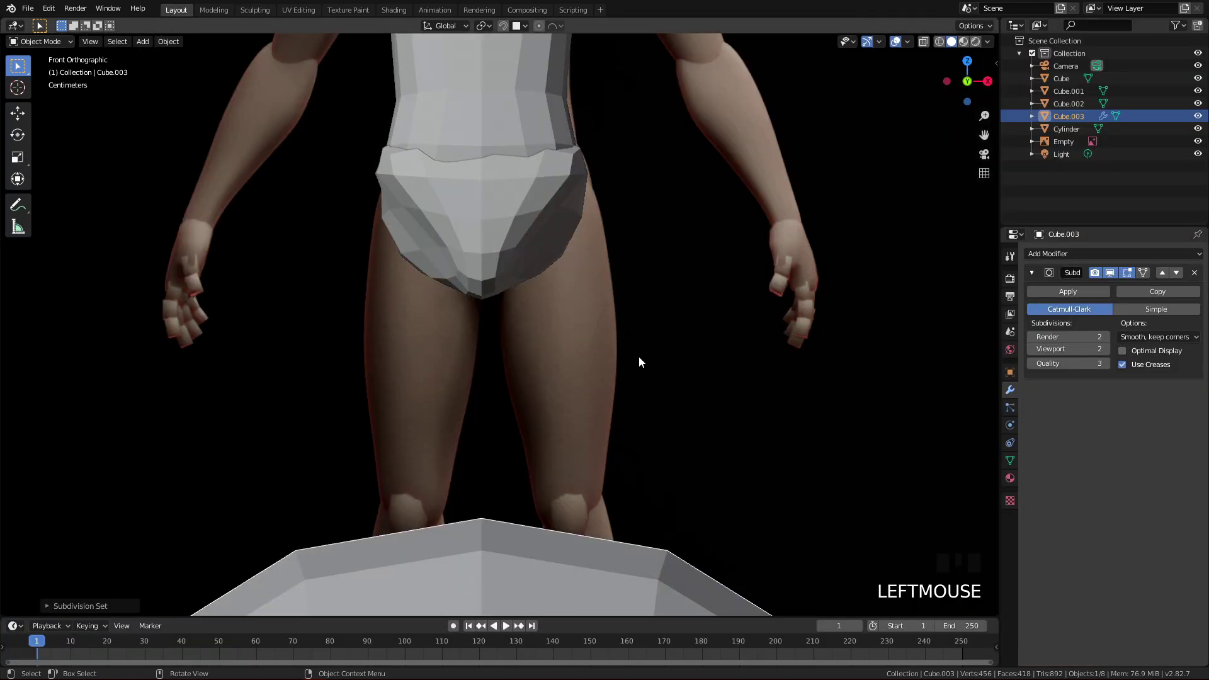
ctrl+middle_drag(558, 387, 770, 575)
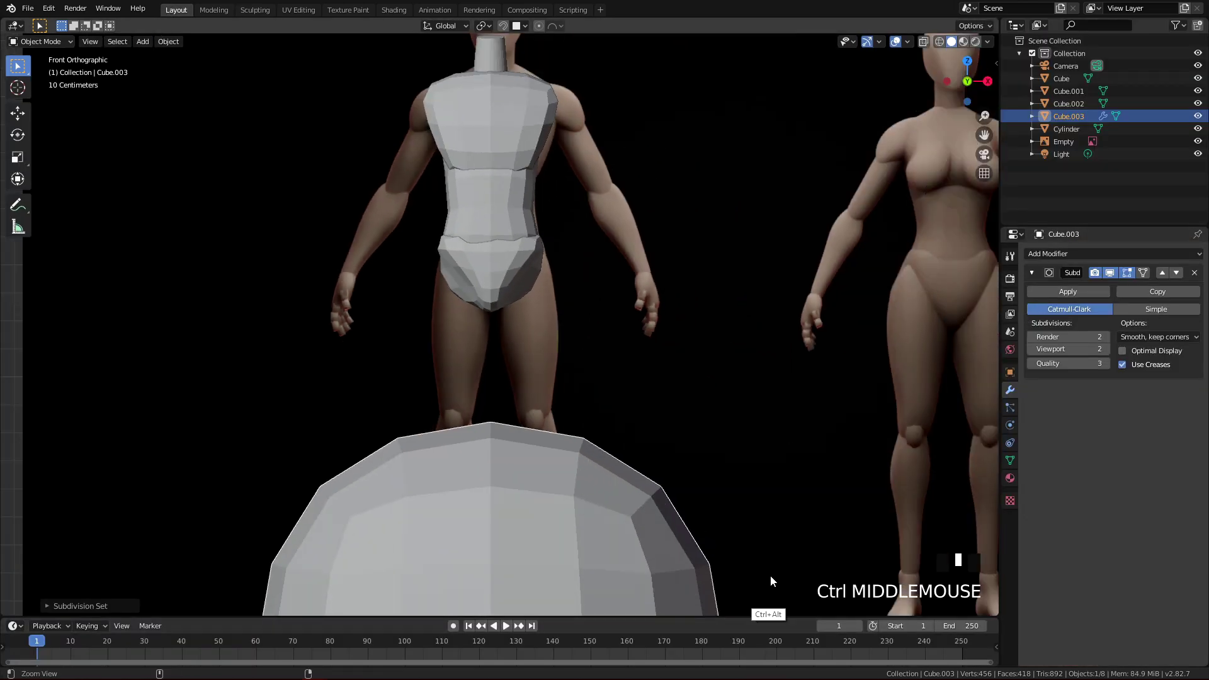
click(1053, 294)
- Raise the subdivided cube along Z to the male reference's upper body
ctrl+middle_drag(926, 355, 700, 517)
shift+middle_drag(509, 499, 534, 531)
key(g)
key(z)
click(536, 179)
ctrl+middle_drag(661, 352, 746, 213)
shift+middle_drag(746, 214, 753, 368)
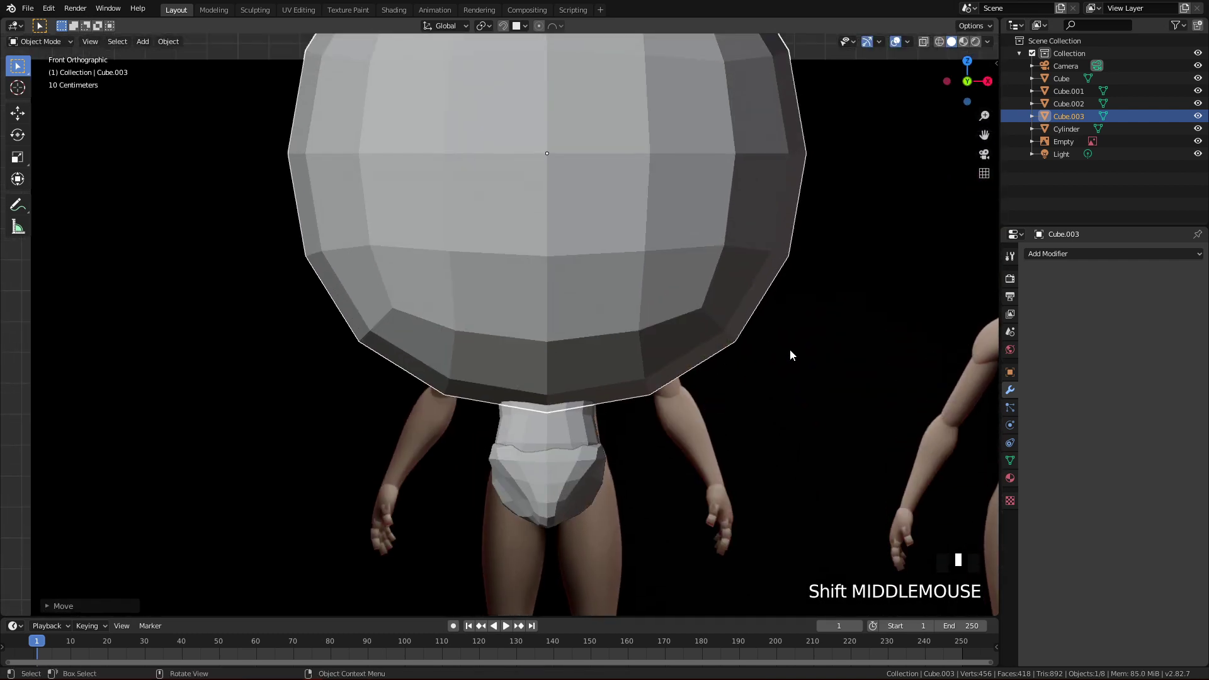
- Scale the head sphere down strongly and move it along Z onto the male reference's head
key(s)
click(622, 196)
ctrl+middle_drag(651, 282, 683, 372)
key(s)
click(691, 273)
key(g)
key(z)
click(696, 378)
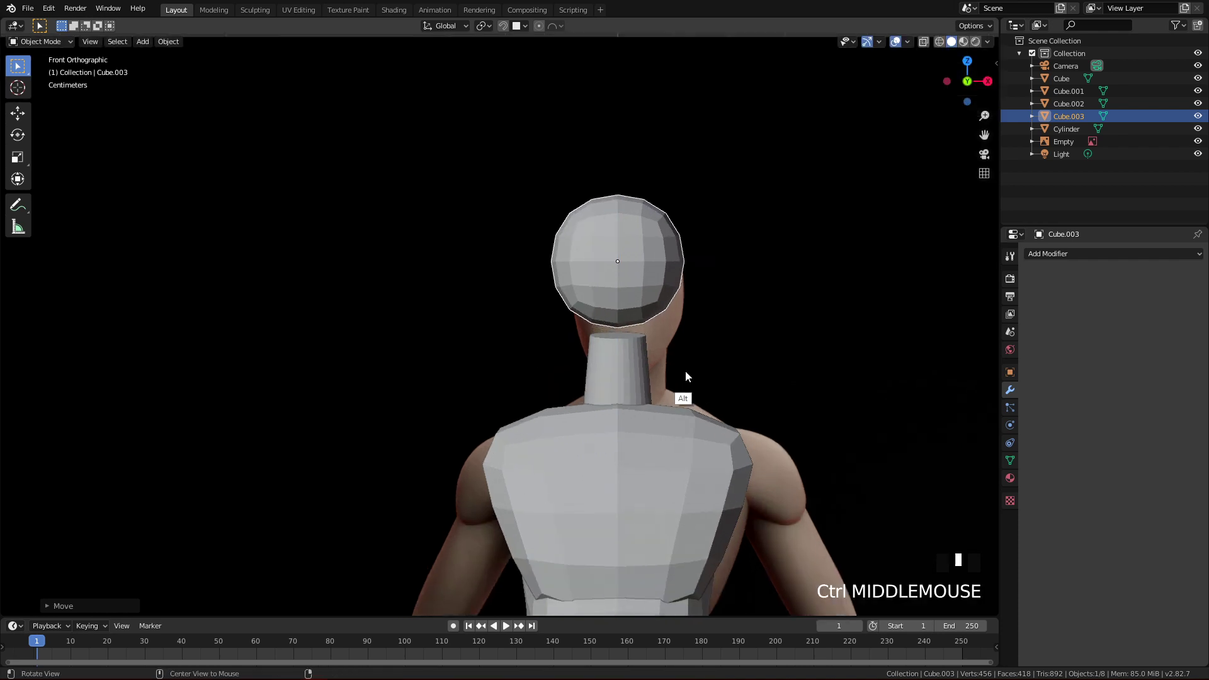
- Shrink the head sphere a little more and lower it slightly along Z toward the neck
shift+middle_drag(700, 466, 742, 357)
key(s)
click(715, 334)
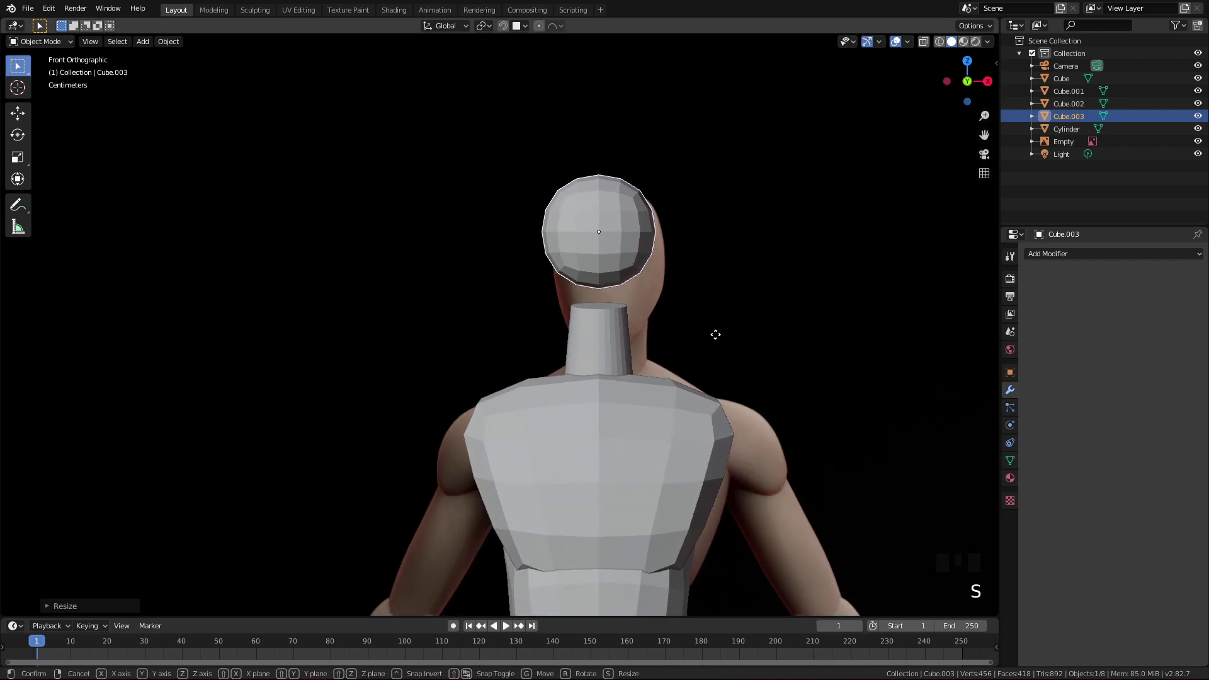
key(g)
key(z)
click(720, 346)
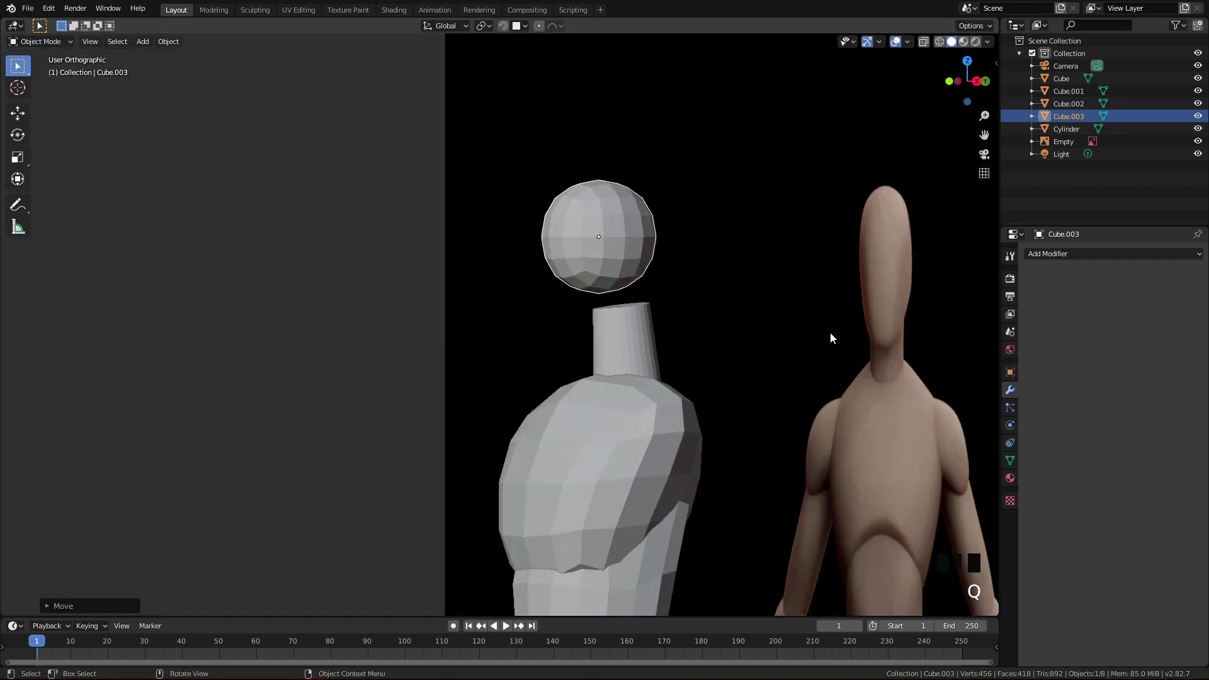
- Check the head sphere from the side and enlarge it slightly to fit the reference head's width in front view
key(KP_3)
key(KP_1)
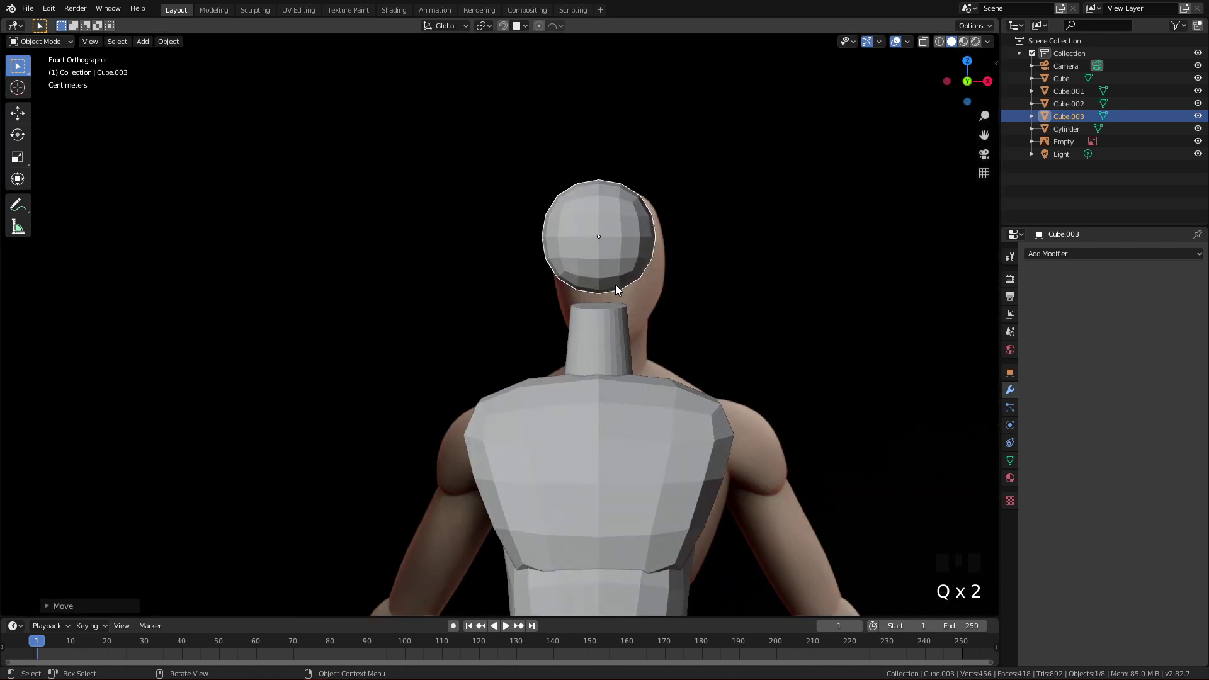
ctrl+middle_drag(664, 379, 685, 310)
key(s)
click(715, 305)
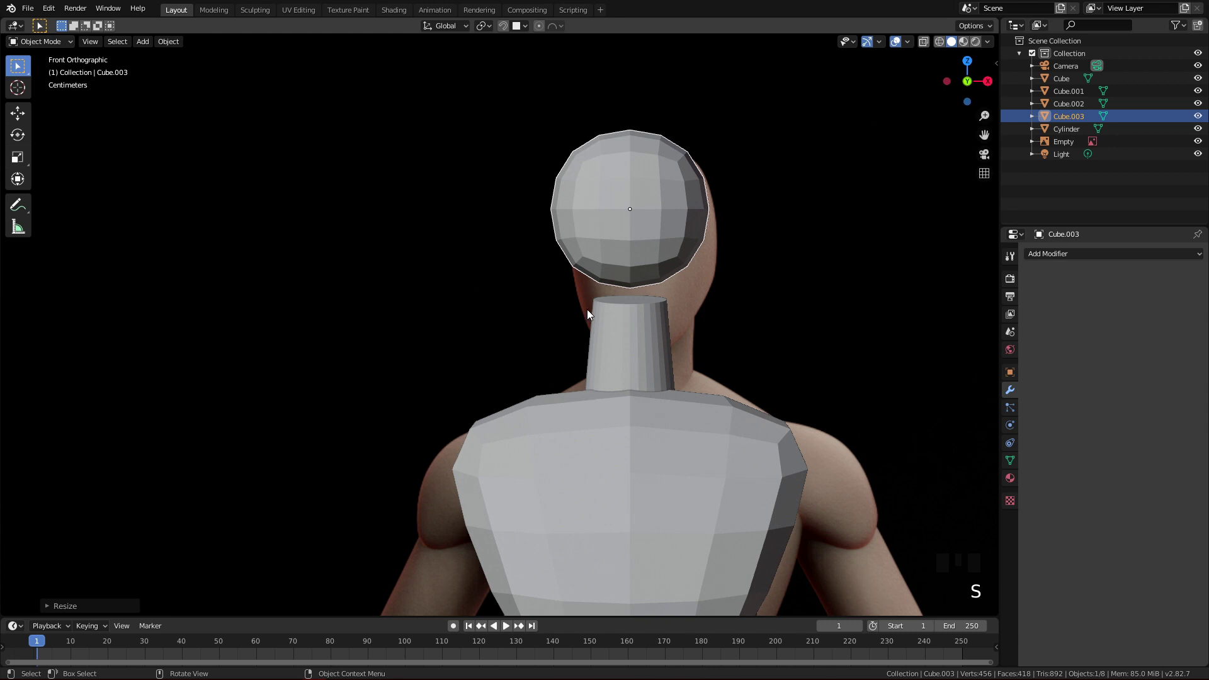
- Apply the head sphere's scale and bring it into the Sculpting workspace for sculpting
key(ctrl+a)
click(721, 244)
key(ctrl+a)
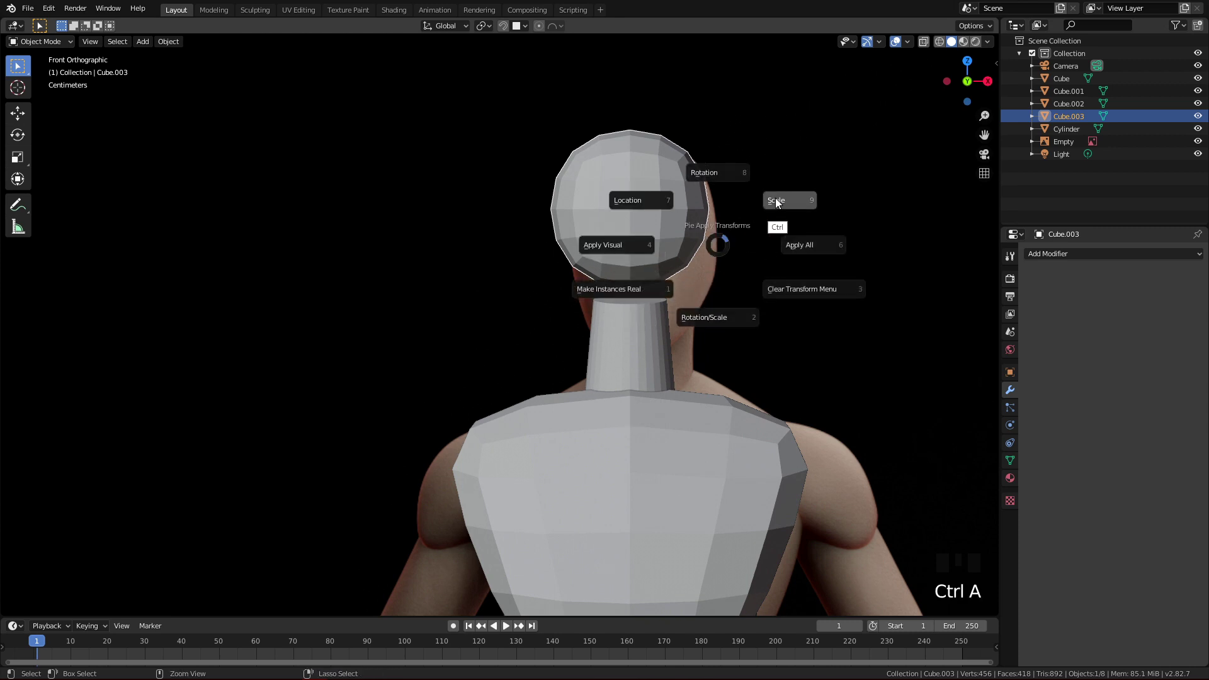
click(777, 199)
key(ctrl+a)
click(765, 219)
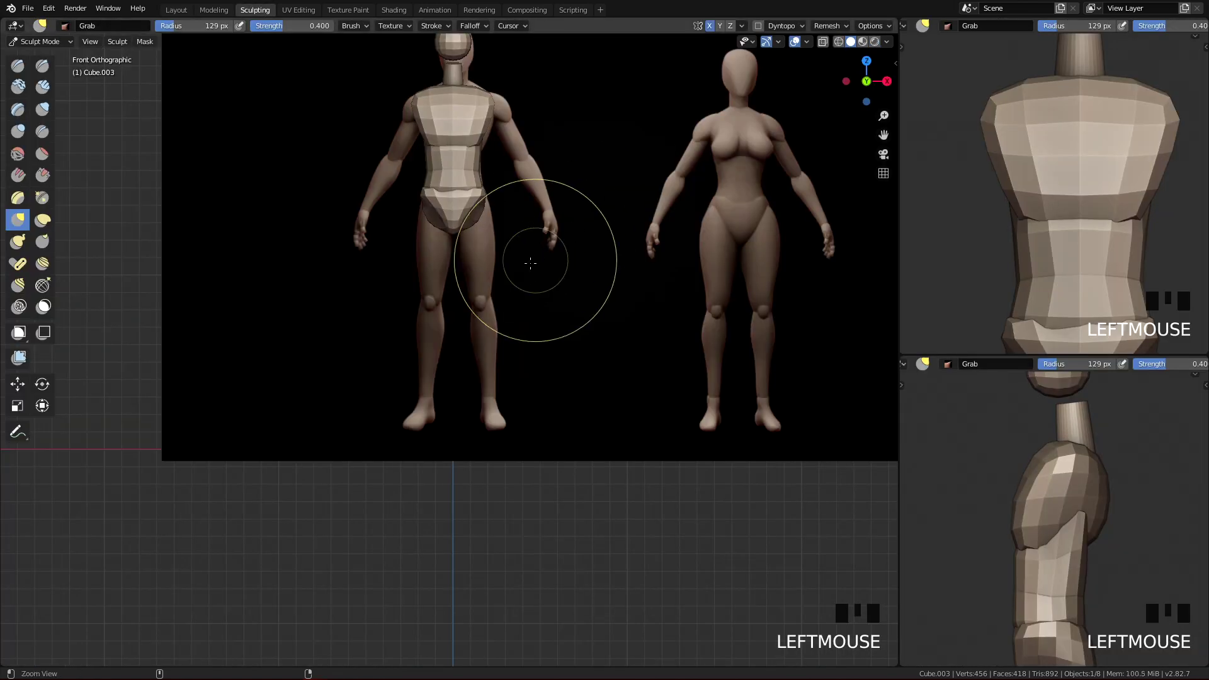
- With the Grab brush at about 154 px, pull the lower front of the head sphere down into a chin in side view
mouse_move(540, 265)
ctrl+middle_down()
mouse_move(507, 310)
mouse_move(525, 487)
ctrl+middle_up()
shift+middle_drag(516, 248, 540, 271)
key(g)
key(f)
click(526, 205)
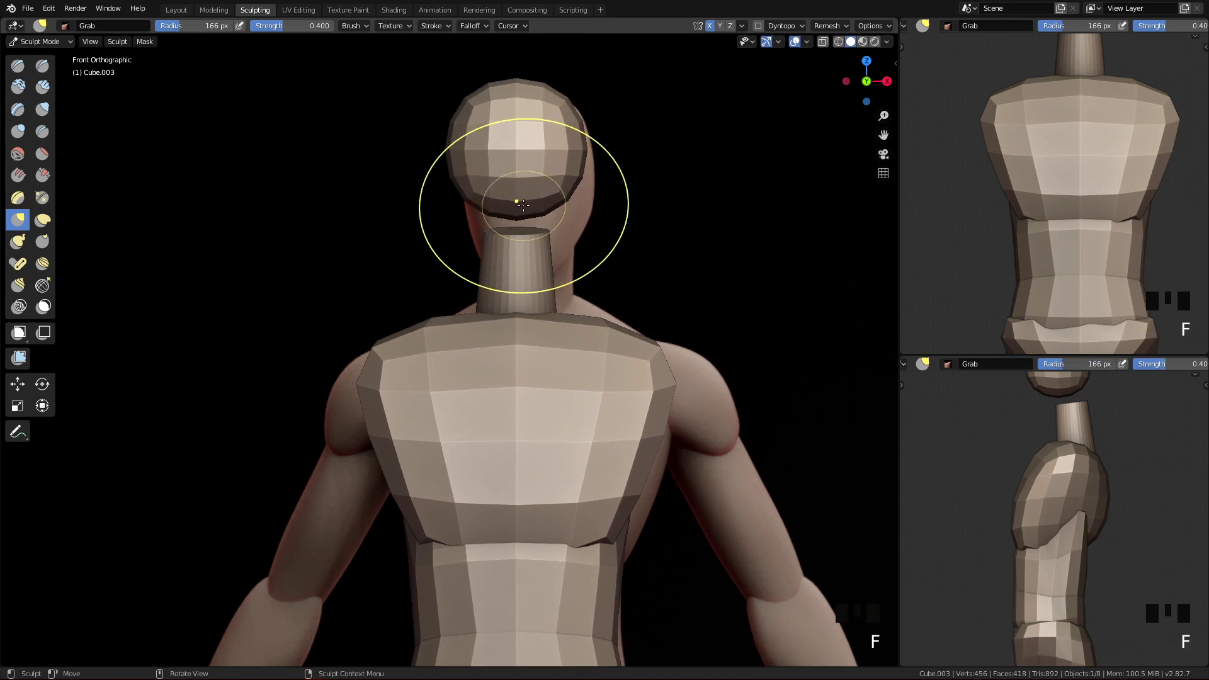
key(f)
click(521, 245)
key(q)
drag(457, 192, 456, 235)
drag(456, 233, 456, 289)
ctrl+middle_drag(512, 367, 576, 285)
ctrl+middle_drag(587, 194, 472, 270)
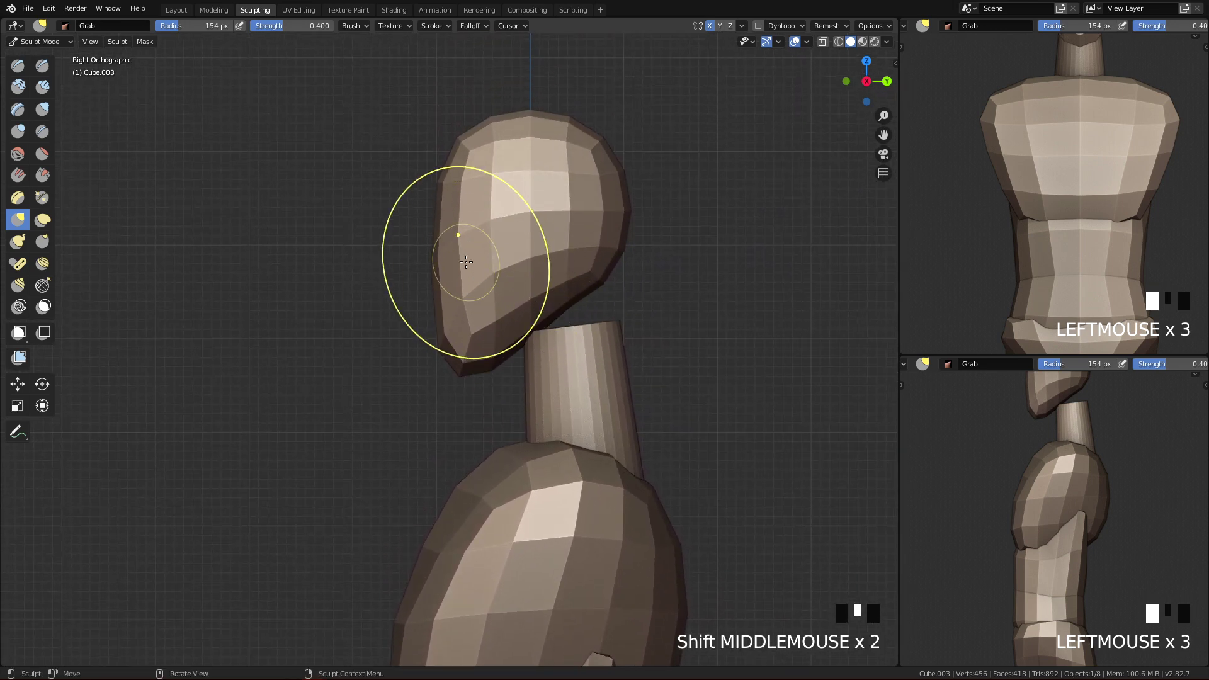
- Enlarge the Grab brush to 328 px and pull the upper back of the head rearward to lengthen the skull
key(f)
click(608, 198)
key(f)
click(642, 180)
mouse_move(621, 181)
mouse_down()
mouse_move(663, 186)
mouse_move(651, 162)
mouse_move(647, 213)
mouse_up()
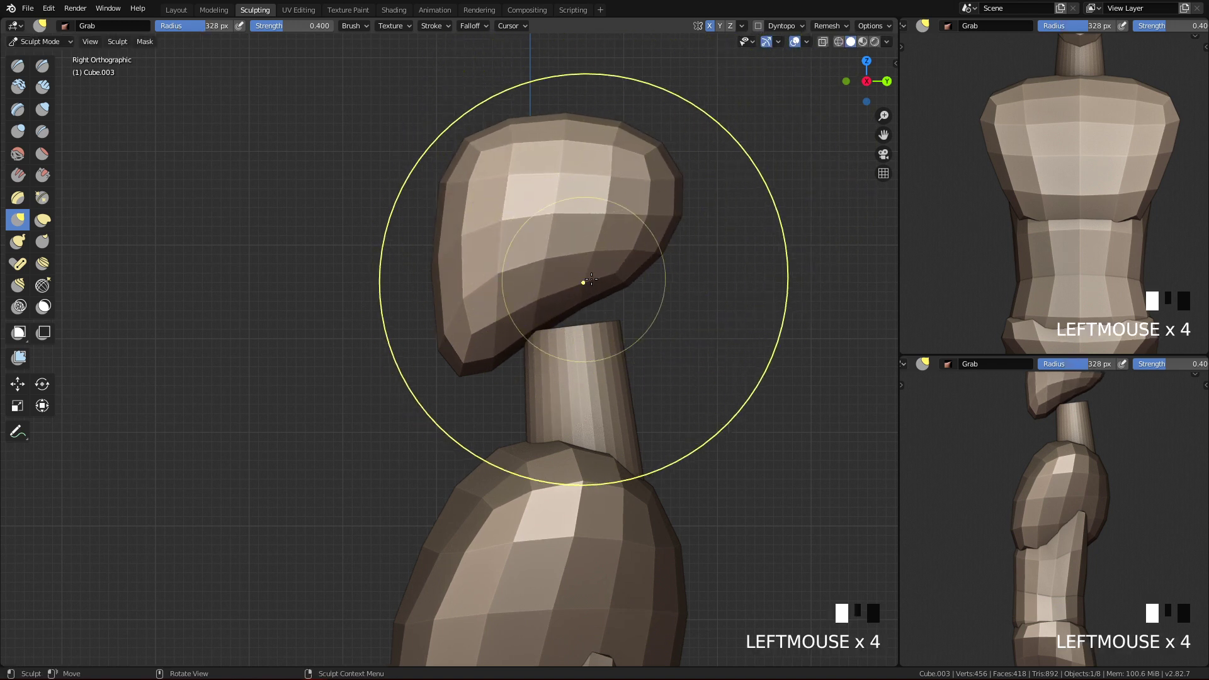
- Reduce the Grab brush to 224 px and pull the base of the skull down and back onto the neck top
key(f)
click(512, 306)
key(f)
click(629, 337)
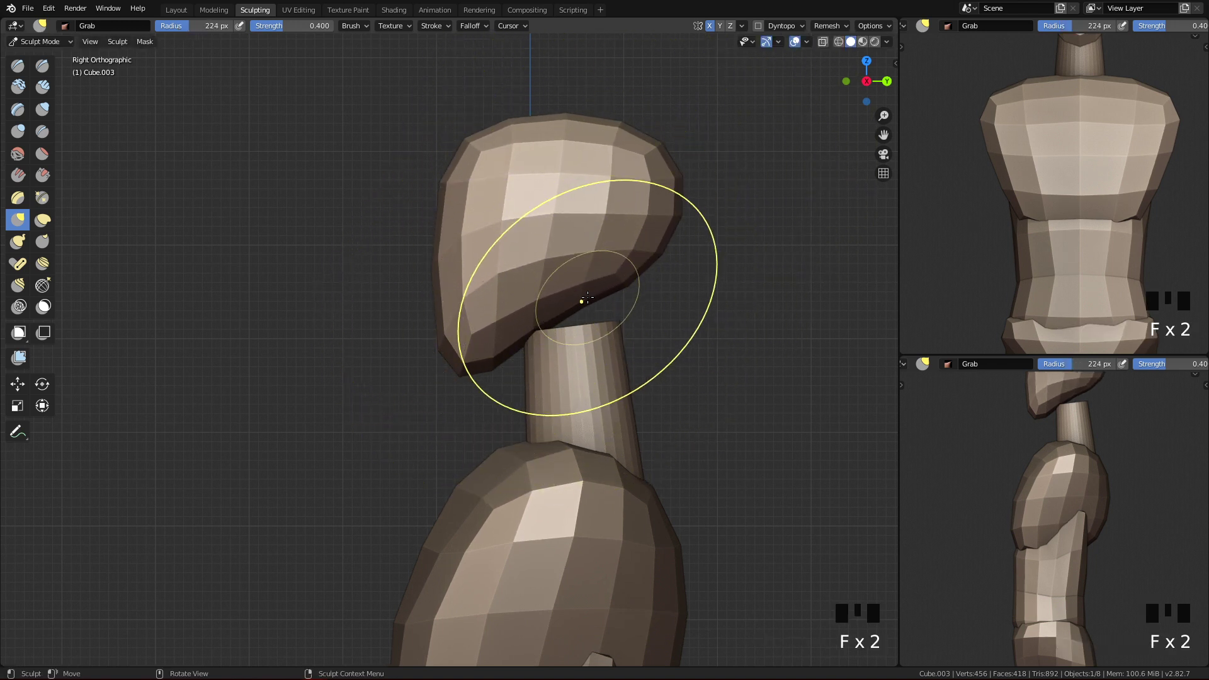
drag(580, 301, 595, 328)
mouse_move(605, 315)
mouse_down()
mouse_move(603, 354)
mouse_move(606, 333)
mouse_move(625, 334)
mouse_up()
mouse_move(626, 334)
ctrl+middle_down()
mouse_move(592, 403)
mouse_move(560, 296)
ctrl+middle_up()
- Pull the chin lower and push the underside of the jaw back in side view with a smaller Grab brush
key(f)
click(456, 302)
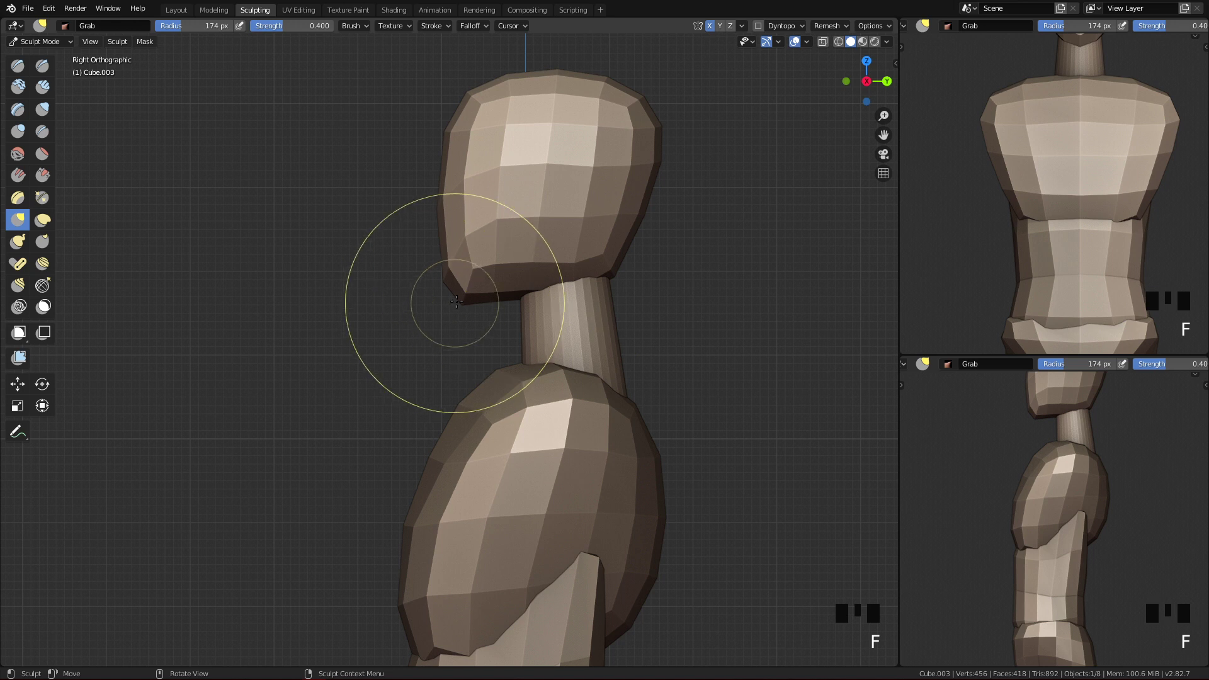
drag(466, 290, 464, 320)
key(f)
click(530, 293)
mouse_move(543, 293)
mouse_down()
mouse_move(549, 277)
mouse_move(585, 282)
mouse_up()
drag(458, 306, 458, 320)
- In front view, grab the jaw sides outward and down with a 127 px brush to square off the lower face
key(q)
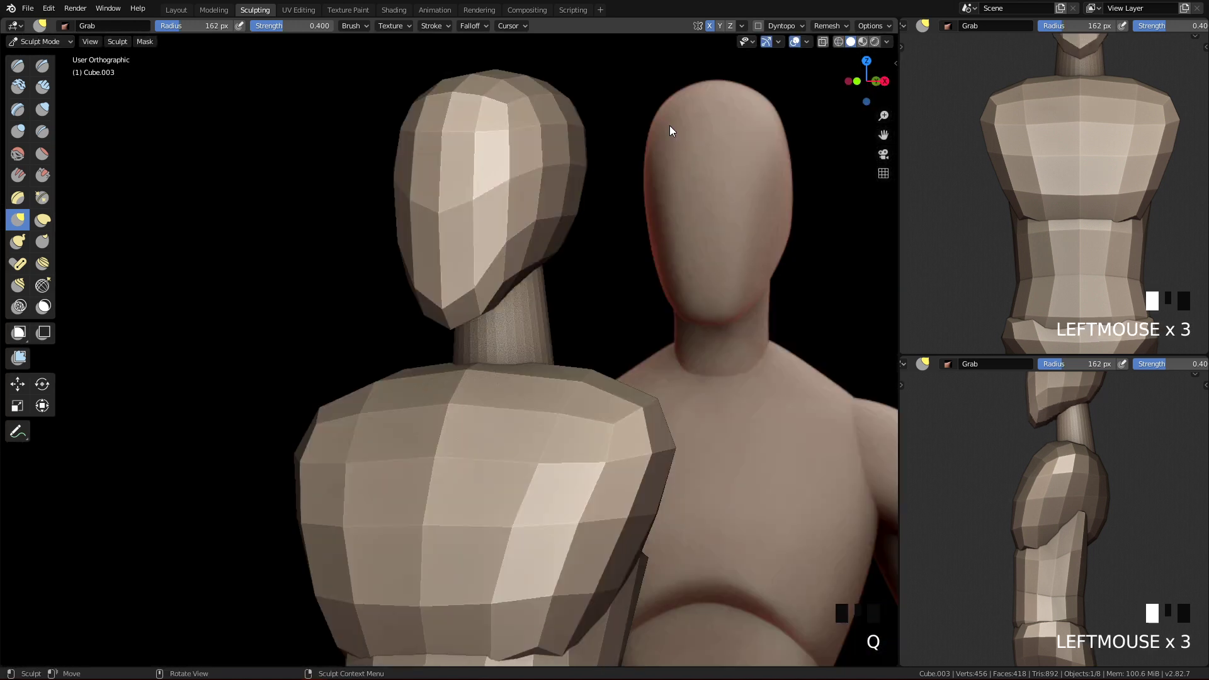
mouse_move(583, 310)
ctrl+middle_down()
mouse_move(548, 572)
mouse_move(564, 367)
mouse_move(520, 380)
mouse_move(596, 297)
ctrl+middle_up()
key(f)
click(554, 266)
key(f)
click(554, 299)
key(f)
click(645, 297)
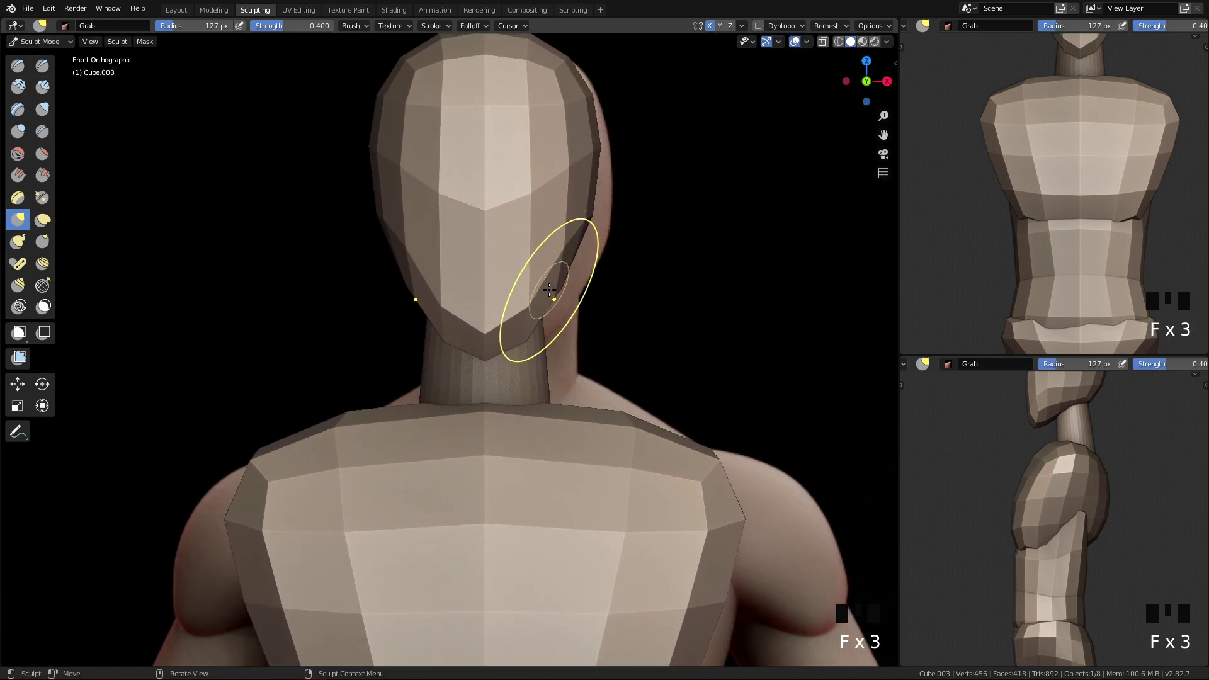
drag(553, 294, 563, 301)
drag(554, 304, 551, 319)
- Set the Grab brush to 163 px and push the sides of the head inward and down at cheek level
key(f)
click(671, 210)
mouse_move(599, 143)
mouse_down()
mouse_move(574, 144)
mouse_move(591, 151)
mouse_move(581, 151)
mouse_up()
drag(593, 151, 583, 153)
click(595, 155)
drag(592, 153, 585, 181)
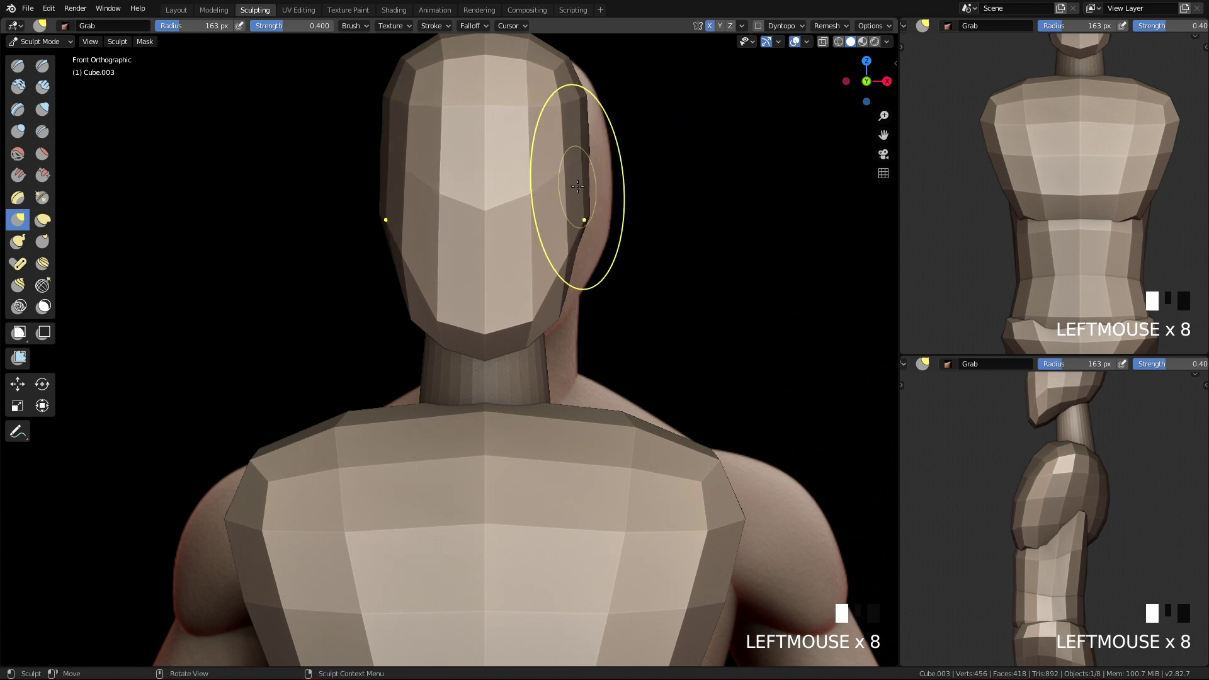
- Narrow the lower jaw corners slightly inward in front view with a 128 px Grab brush
key(f)
click(644, 297)
drag(558, 319, 549, 319)
drag(553, 319, 539, 318)
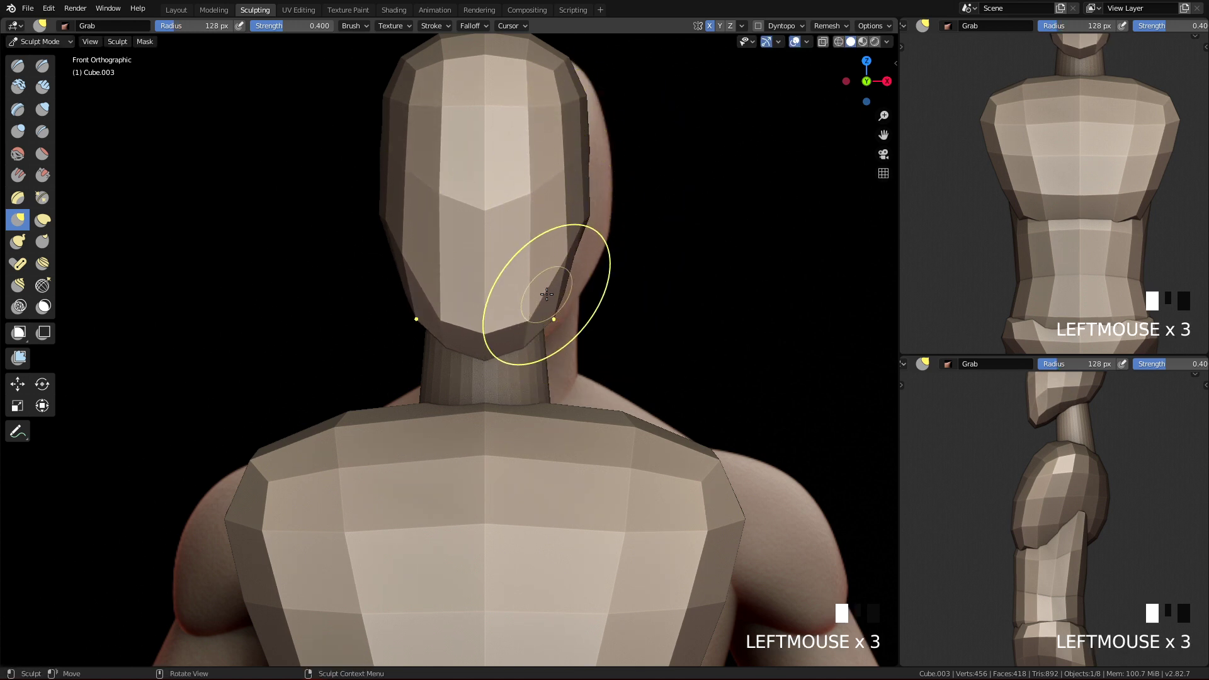
key(q)
ctrl+middle_drag(588, 364, 563, 256)
key(f)
click(648, 213)
drag(534, 180, 542, 183)
drag(529, 183, 533, 184)
key(ctrl+z)
key(ctrl+z)
key(ctrl+z)
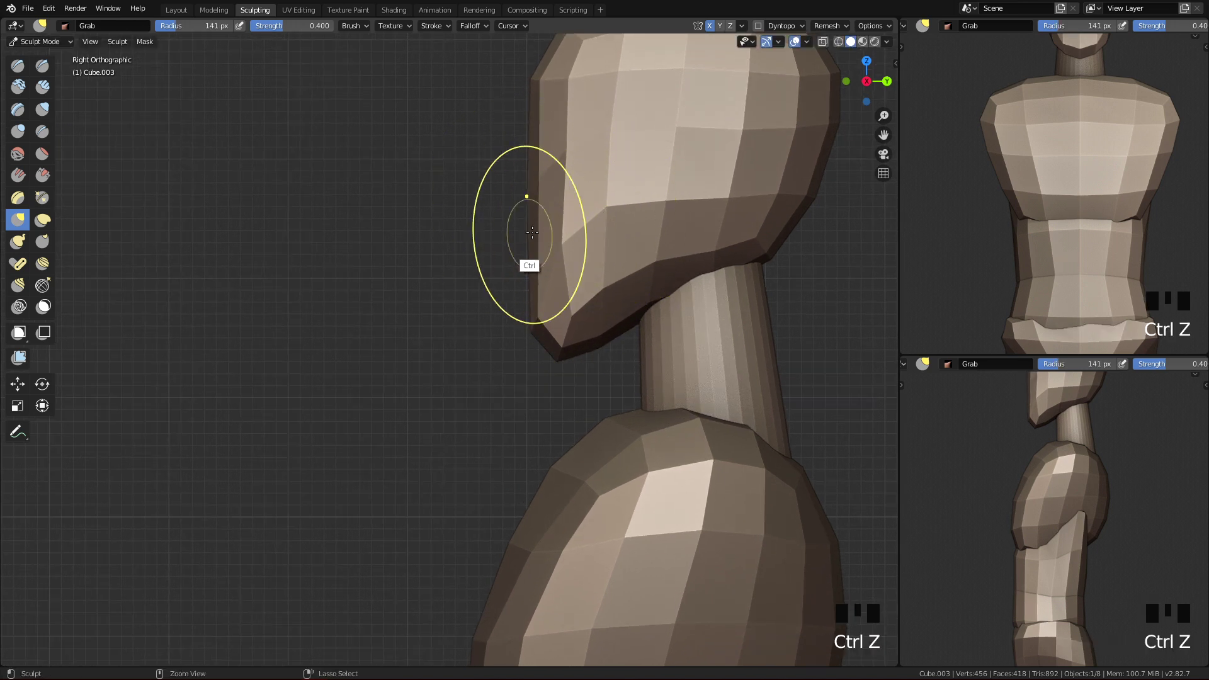
- In side view, refine the cheek, jaw edge and front of the face with a 185 px Grab brush
mouse_move(585, 211)
shift+middle_down()
mouse_move(542, 286)
mouse_move(529, 201)
shift+middle_up()
key(f)
click(670, 205)
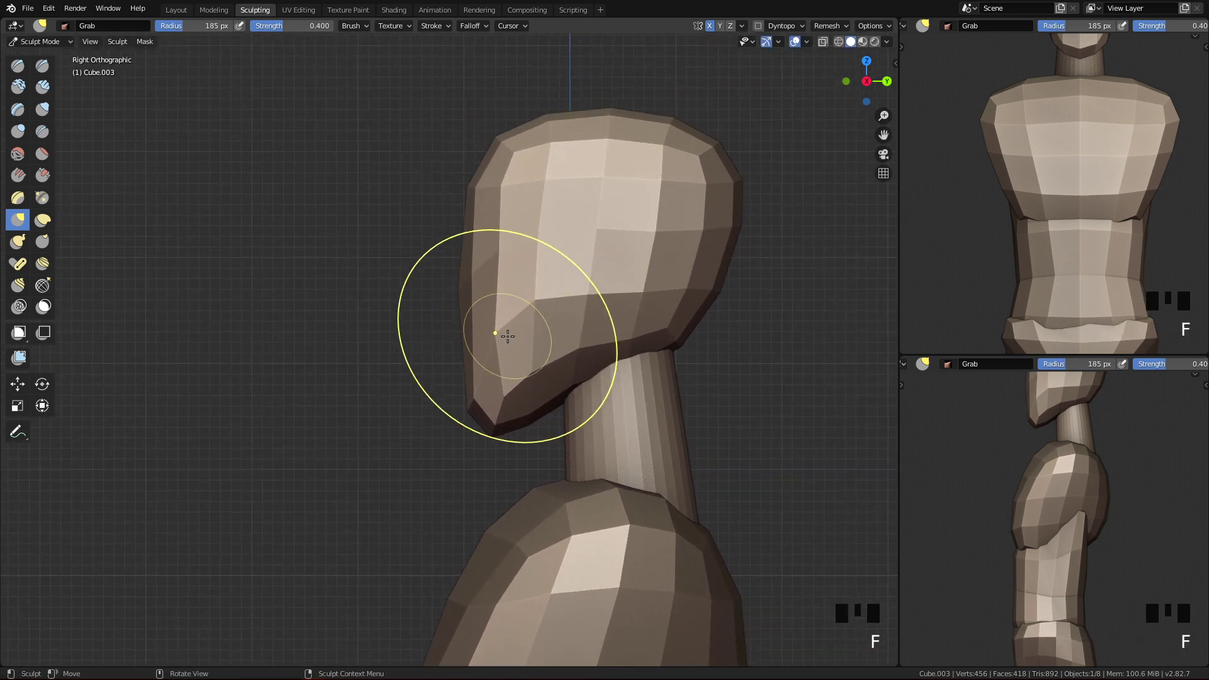
drag(502, 333, 511, 330)
drag(498, 372, 494, 372)
drag(473, 316, 450, 277)
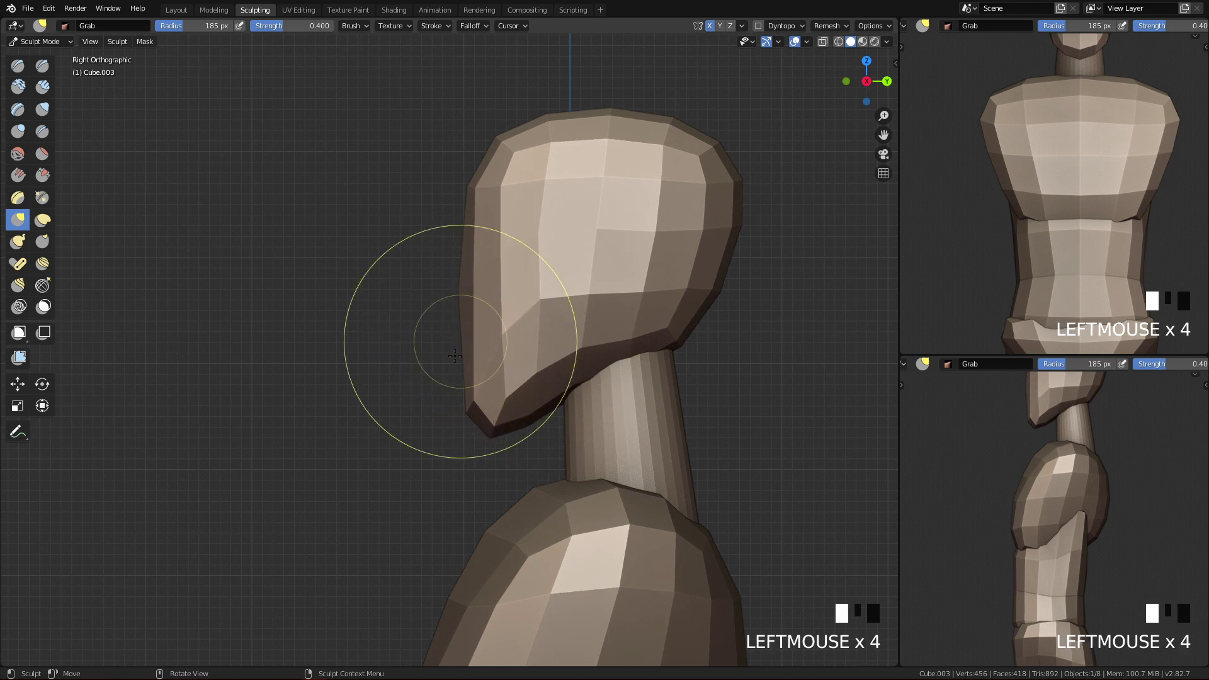
- Check the head in front view, return to Object Mode, deselect everything and save the file
key(q)
mouse_move(653, 272)
ctrl+middle_down()
mouse_move(594, 367)
mouse_move(573, 327)
mouse_move(696, 289)
mouse_move(685, 405)
mouse_move(687, 374)
mouse_move(710, 343)
ctrl+middle_up()
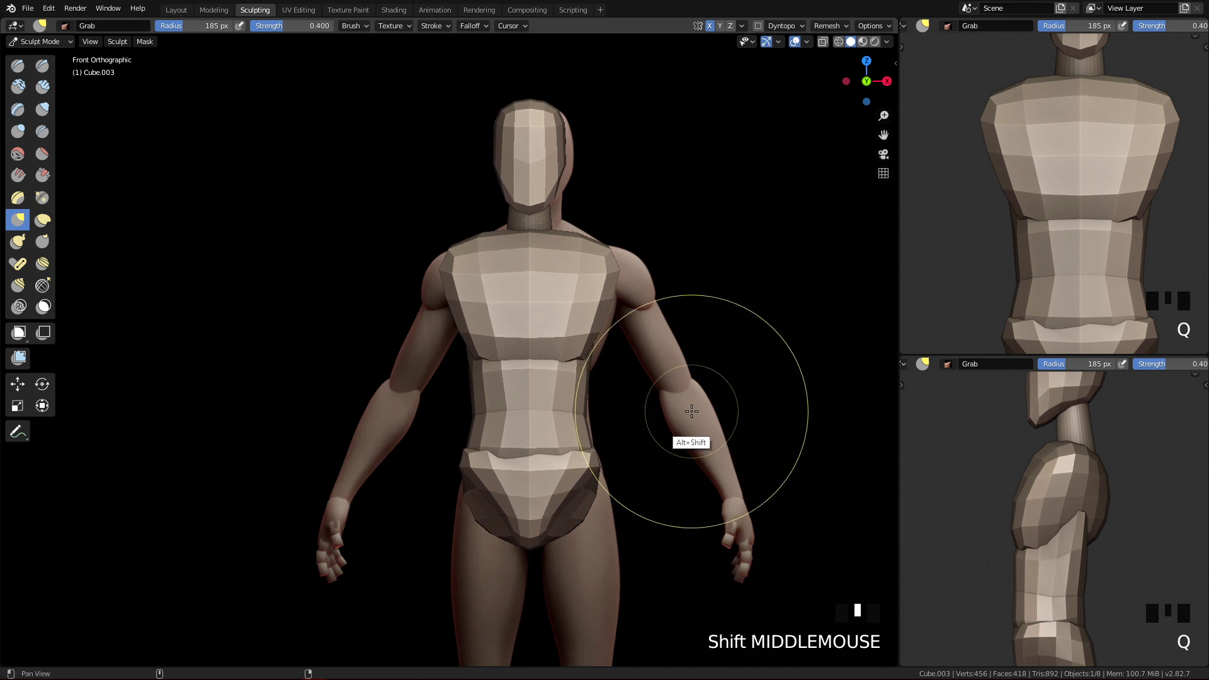
ctrl+middle_drag(658, 476, 671, 449)
key(Tab)
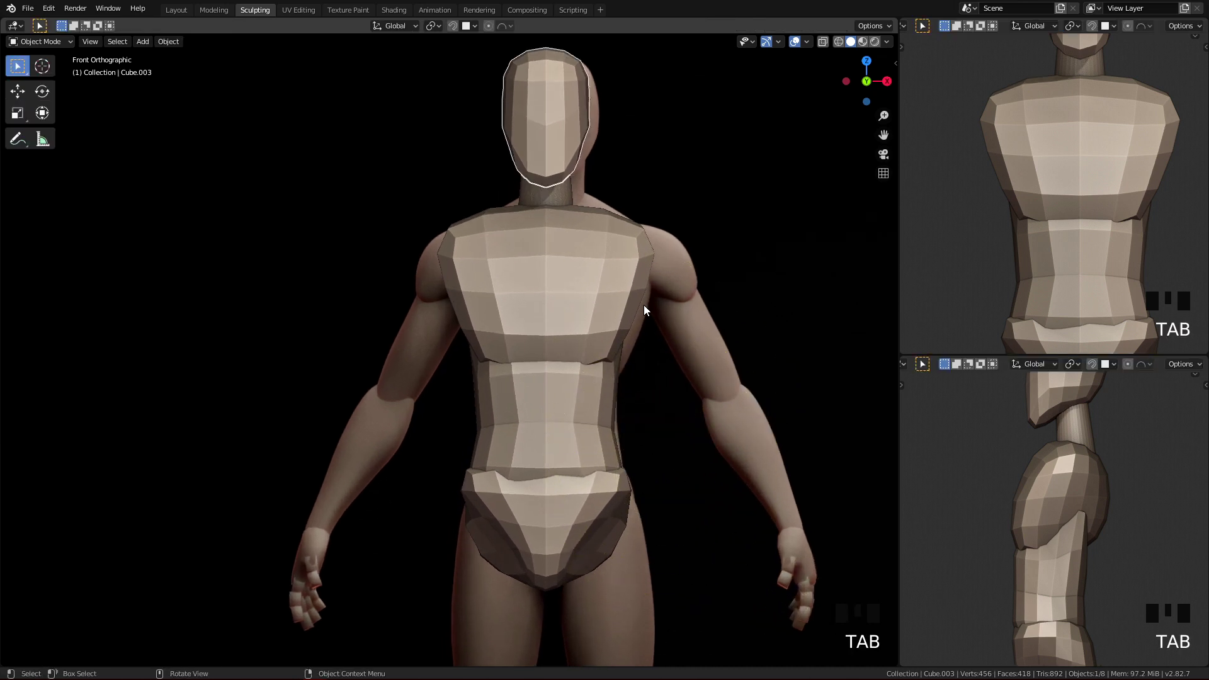
shift+middle_drag(644, 304, 703, 398)
key(alt+a)
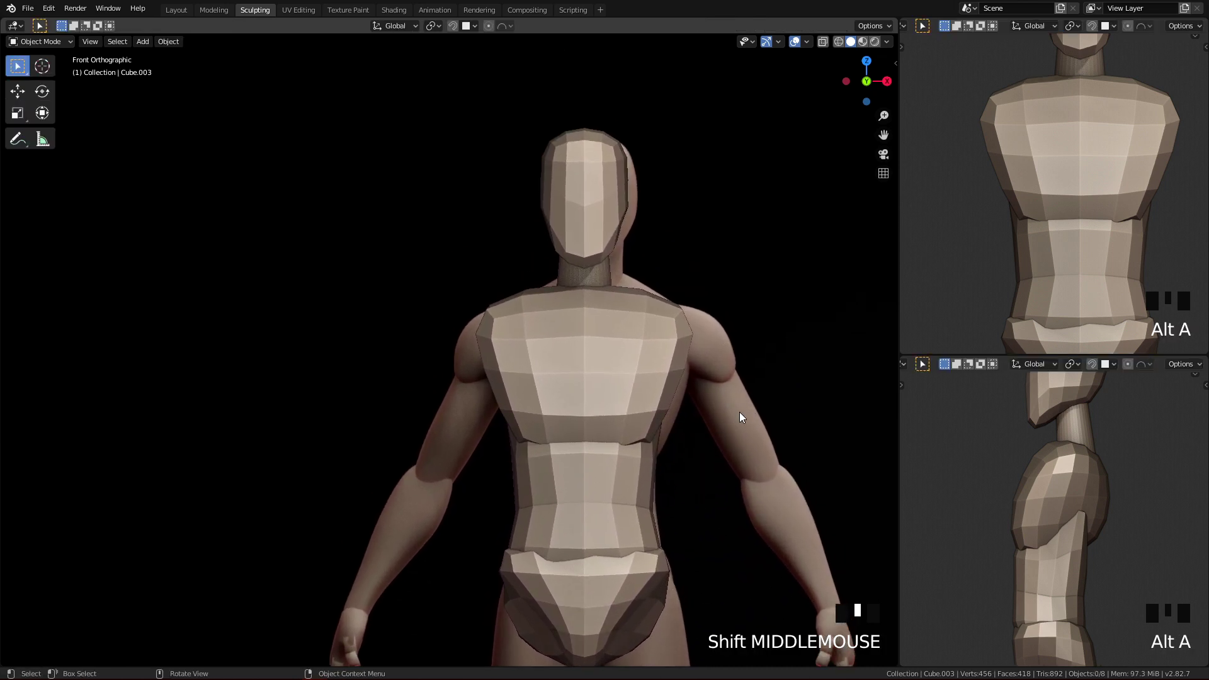
ctrl+middle_drag(736, 410, 724, 432)
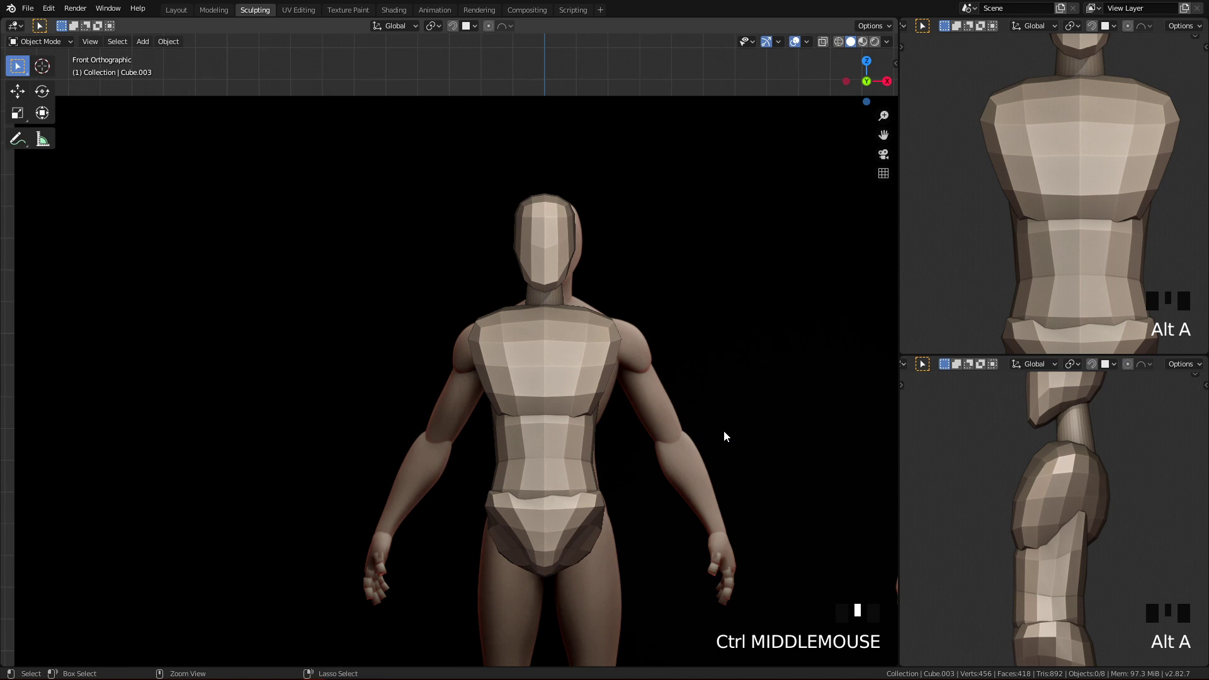
key(ctrl+s)
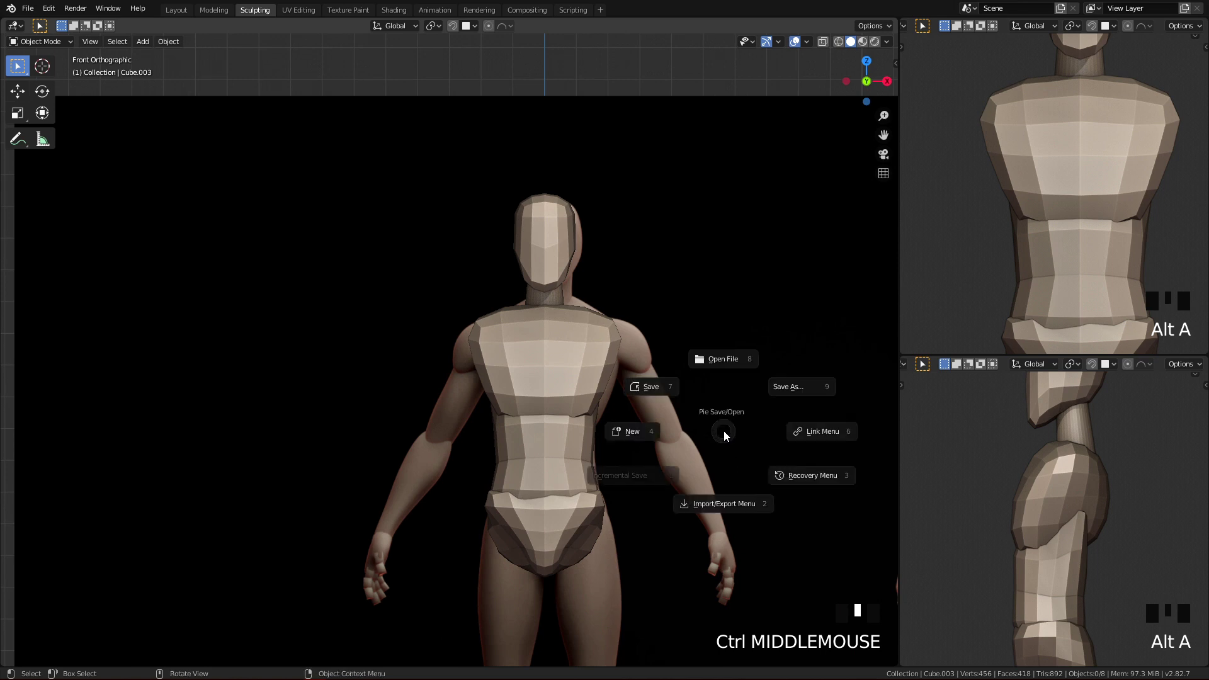
click(657, 387)
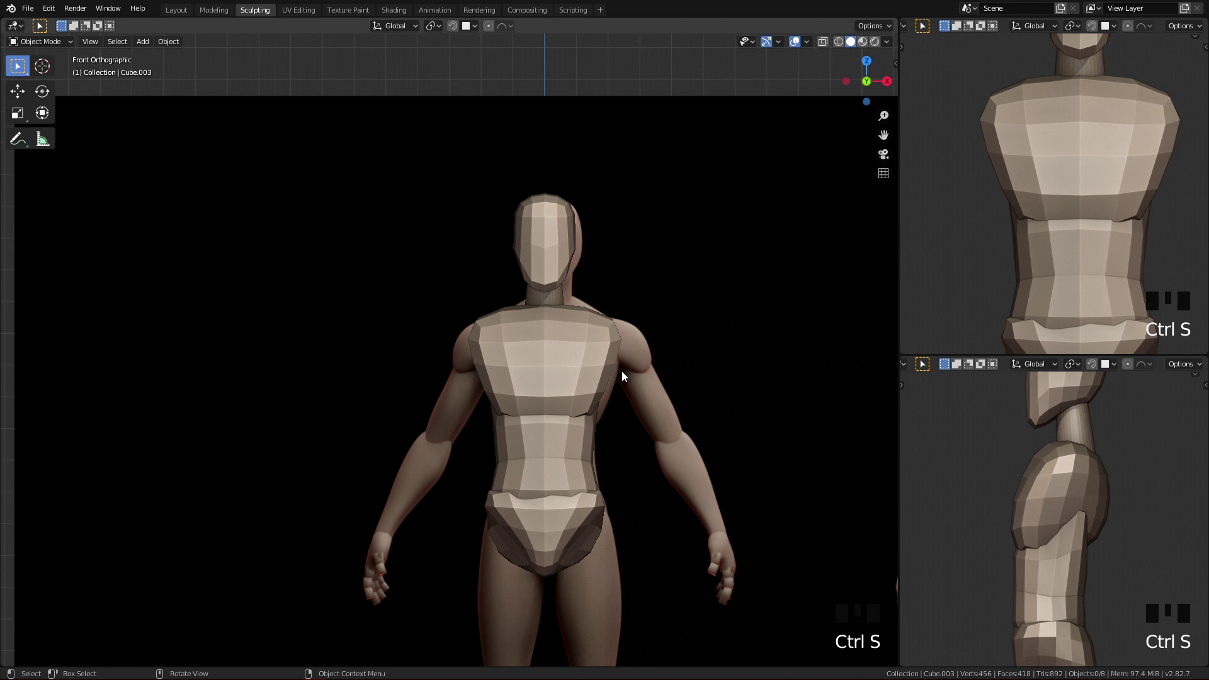
- Add a new cube mesh to the scene in front view
ctrl+middle_drag(642, 331, 484, 213)
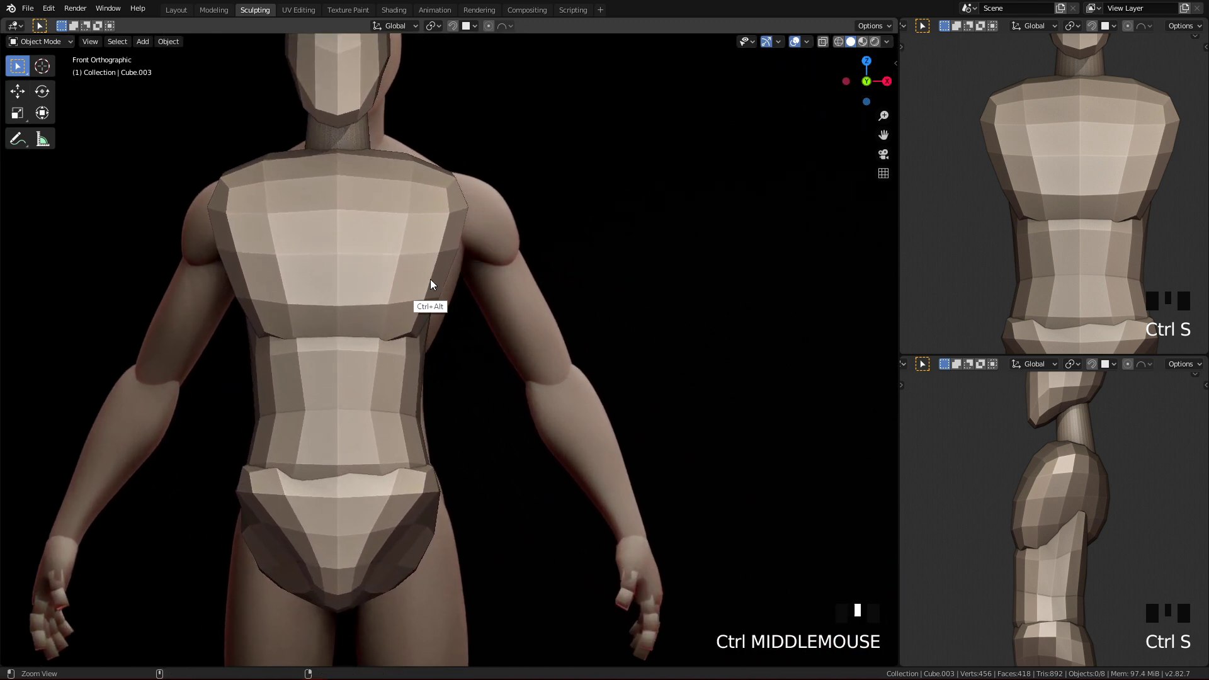
ctrl+middle_drag(430, 285, 397, 272)
click(397, 272)
key(shift+a)
mouse_move(429, 276)
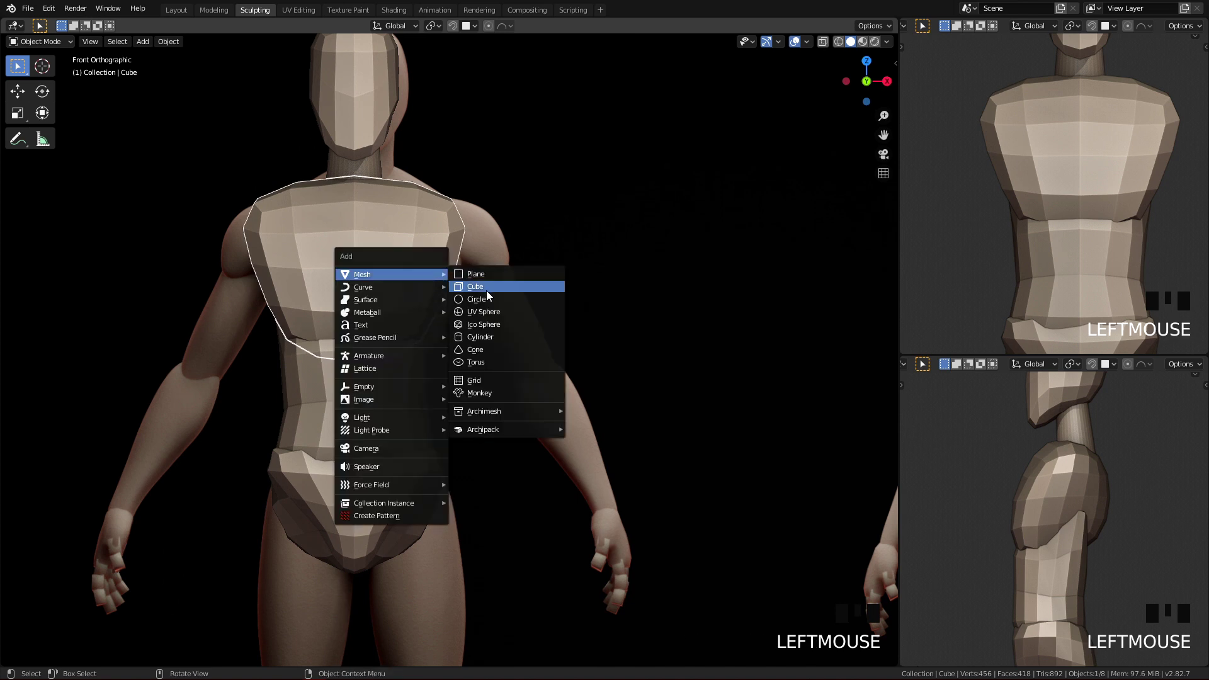
click(484, 289)
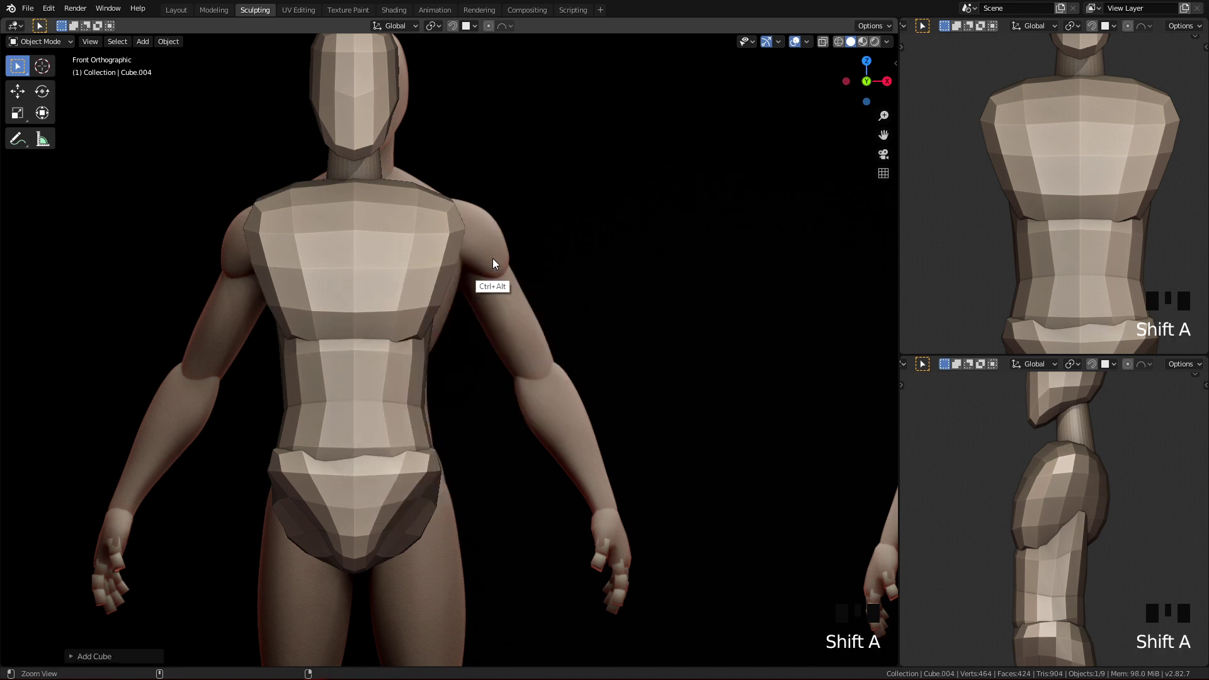
- Give the newly added cube a Subdivision Surface modifier at level 2
ctrl+middle_drag(492, 258, 647, 325)
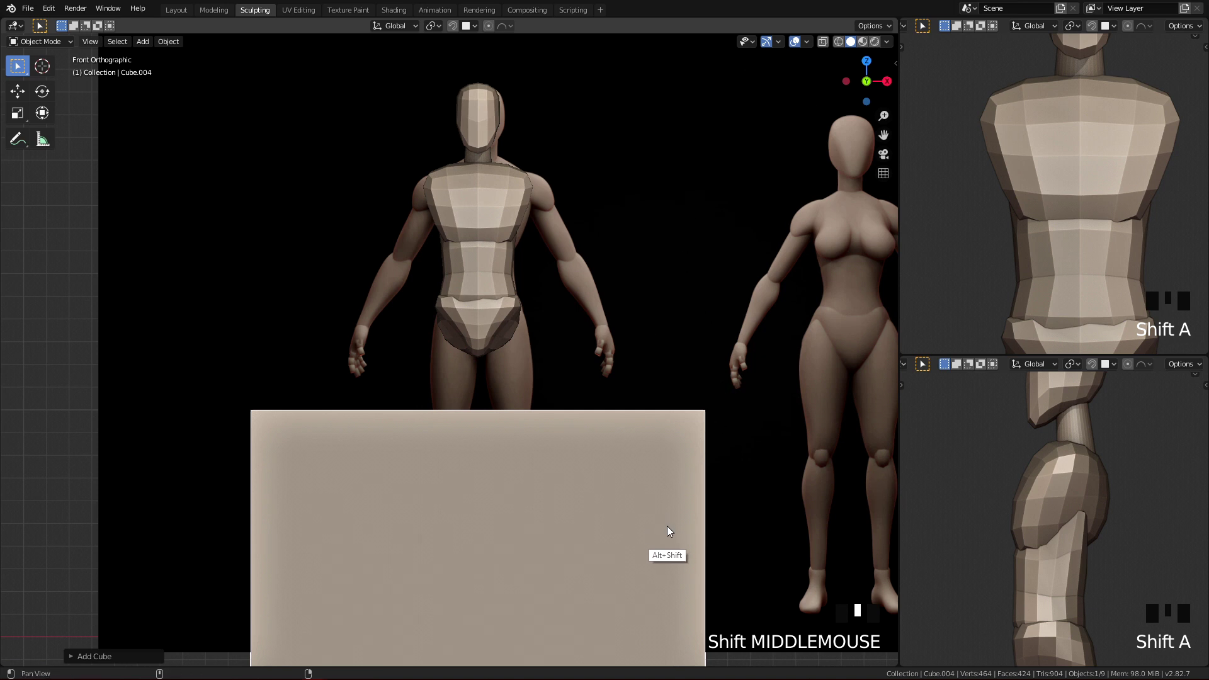
shift+middle_drag(668, 531, 675, 452)
key(s)
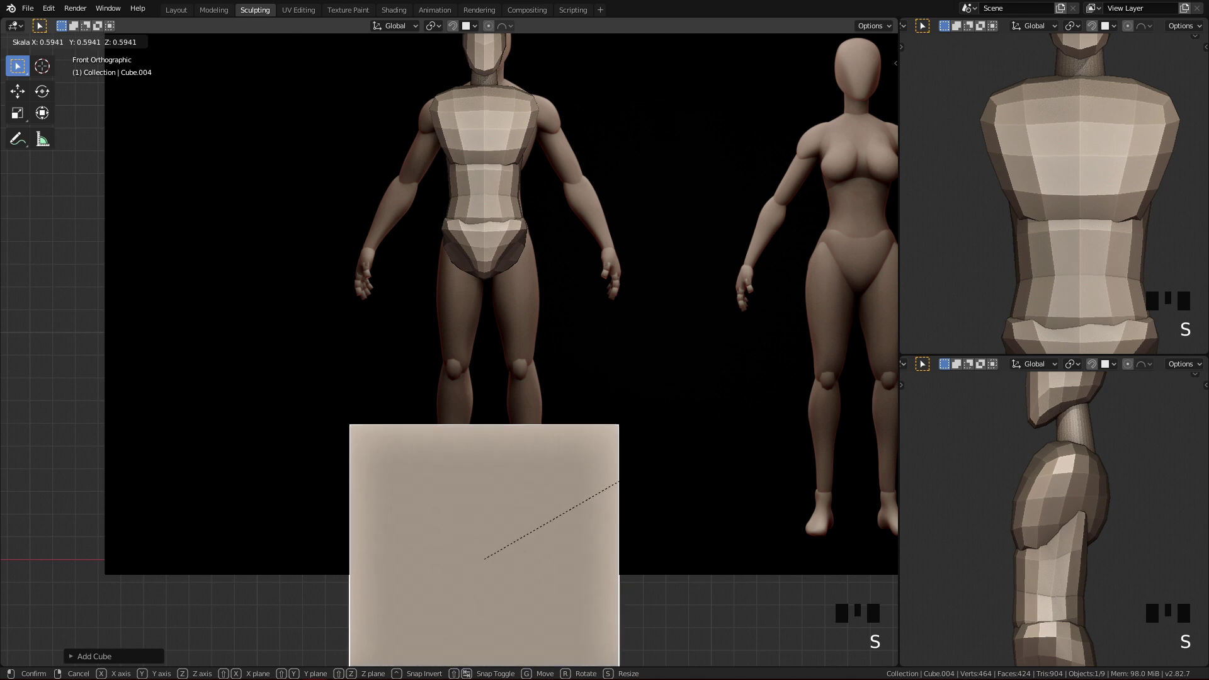
right_click(636, 471)
key(ctrl+2)
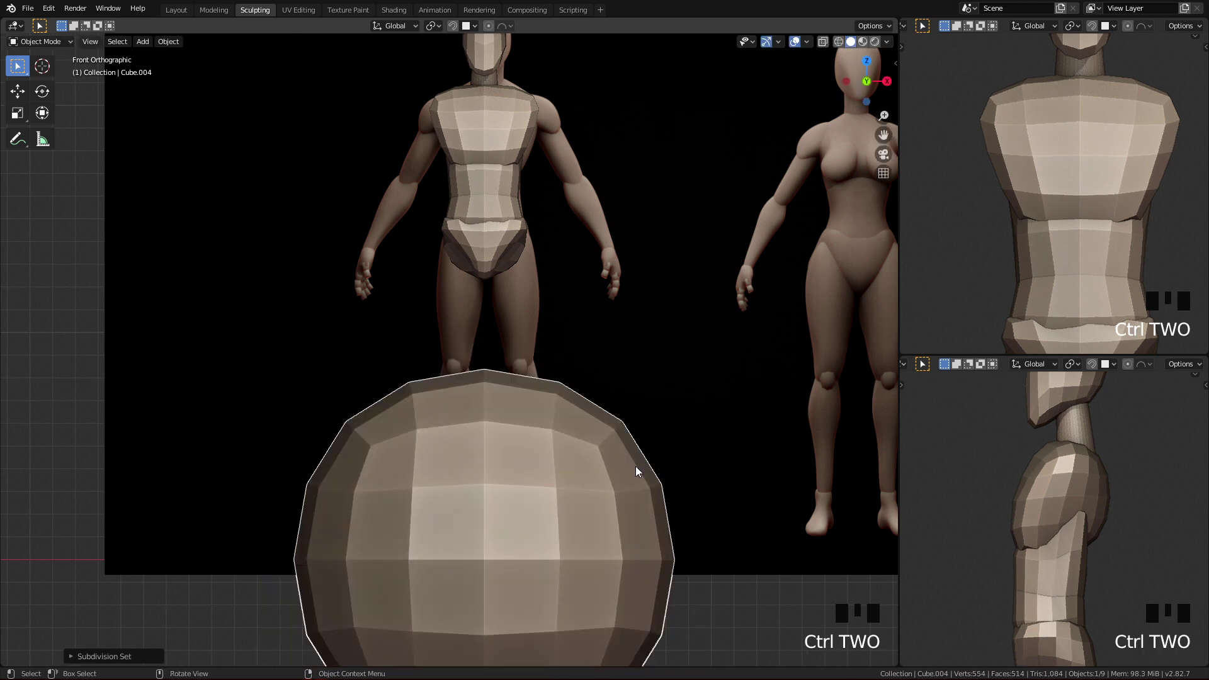
- Raise the subdivided cube along the Z axis in front of the male figure's body
shift+middle_drag(629, 553, 628, 460)
key(g)
key(z)
click(634, 277)
- Switch to the Layout workspace and add a Mirror modifier on the X axis to the subdivided cube
shift+middle_drag(632, 319, 686, 453)
click(176, 10)
mouse_move(732, 506)
ctrl+middle_down()
mouse_move(761, 534)
mouse_move(737, 306)
mouse_move(995, 272)
ctrl+middle_up()
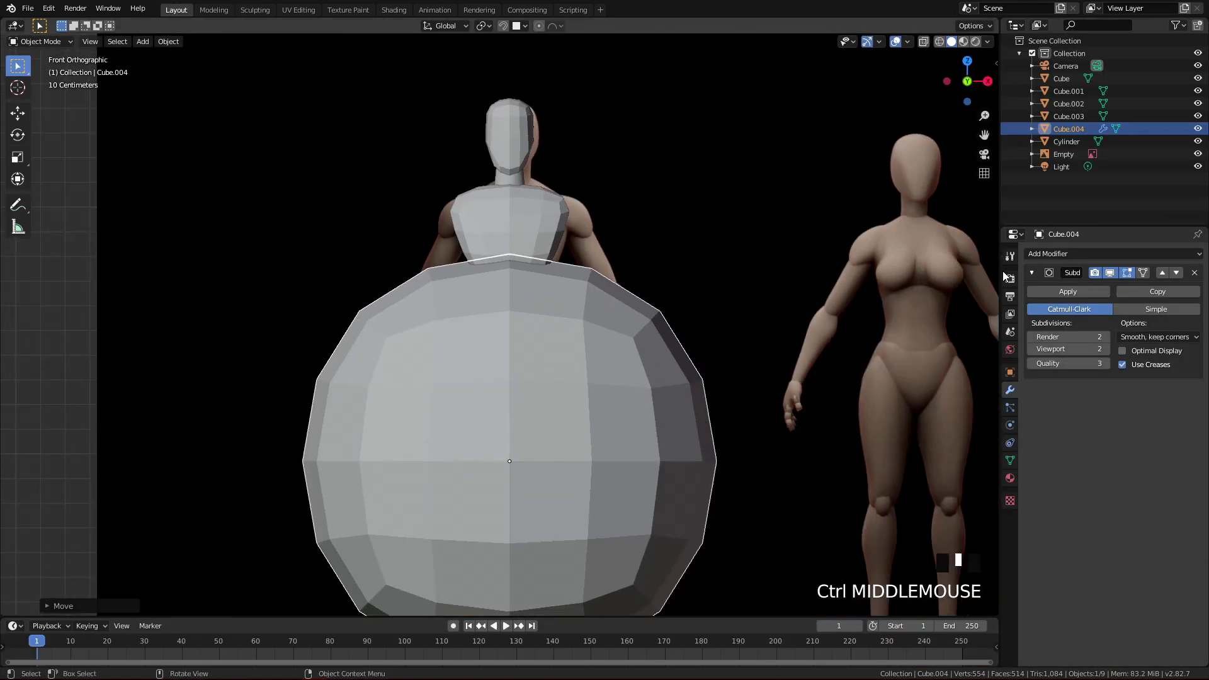
click(1071, 254)
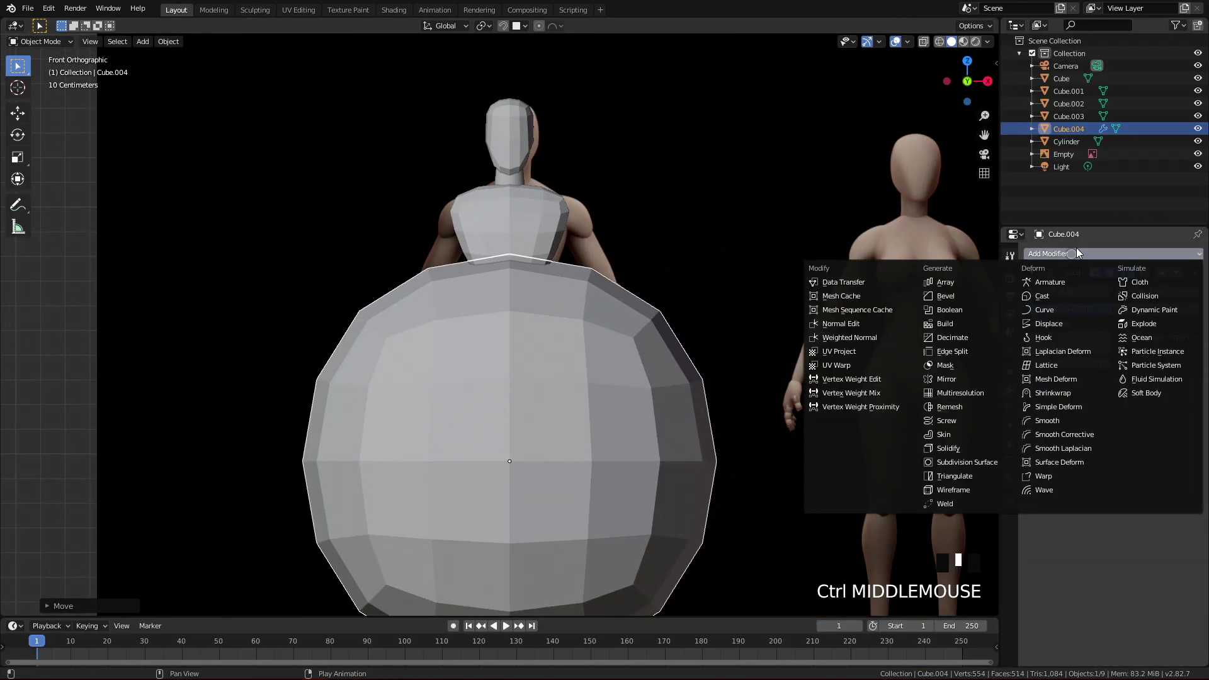
click(965, 379)
- In Edit Mode, shrink the cube's mesh and move it sideways off the centre line, next to the figure's chest
key(Tab)
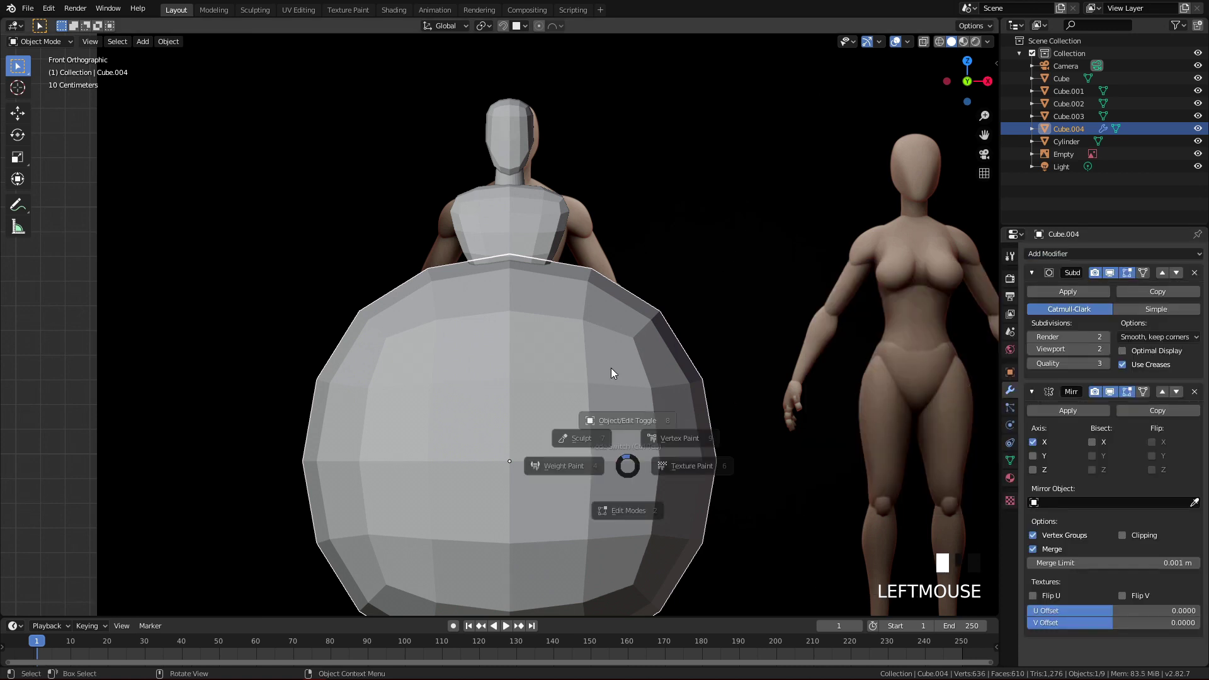
key(Tab)
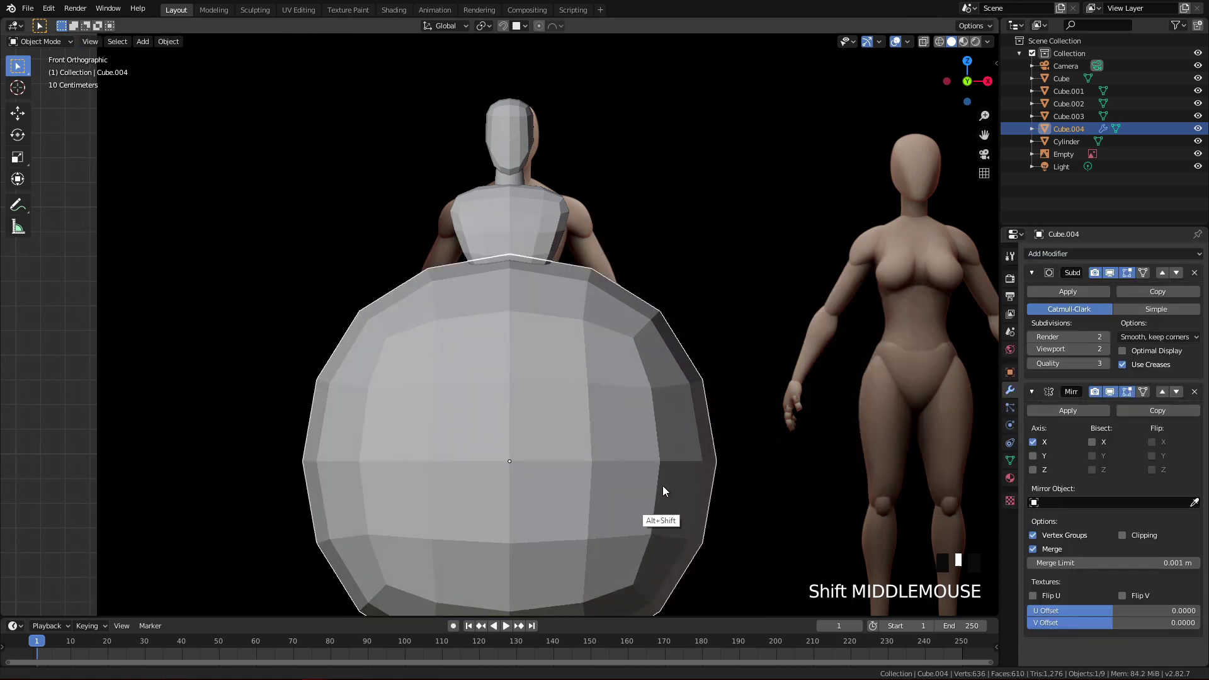
shift+middle_drag(663, 485, 673, 428)
ctrl+middle_drag(674, 428, 711, 480)
key(Tab)
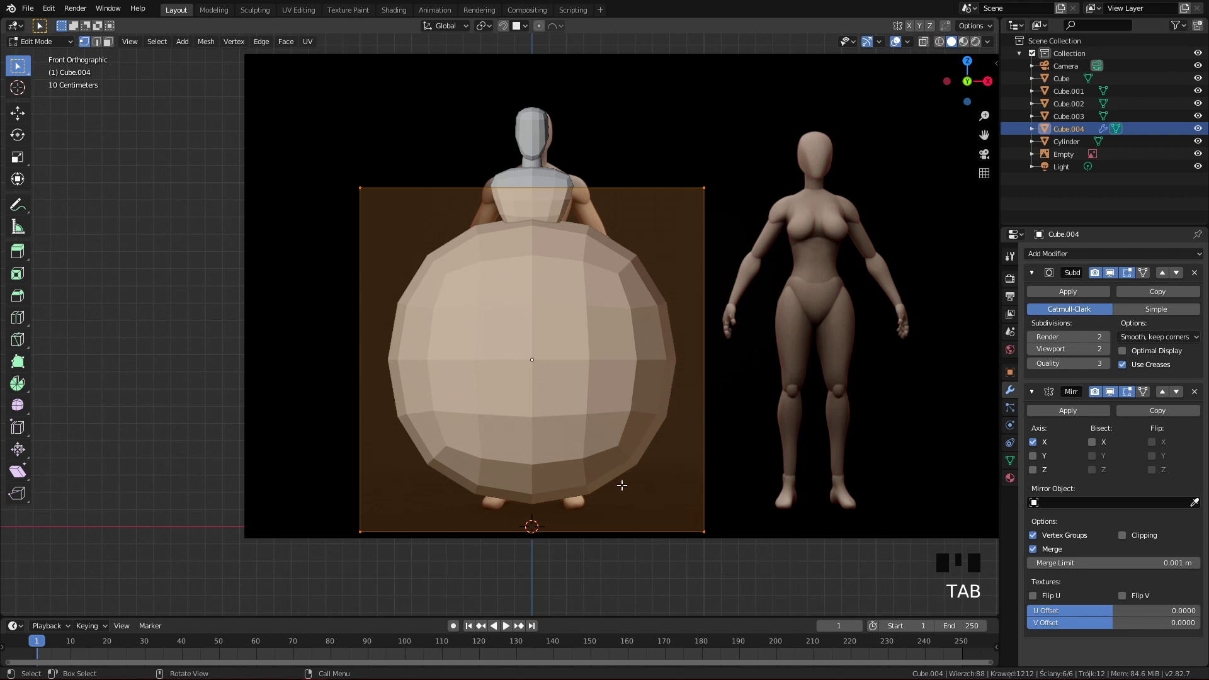
key(g)
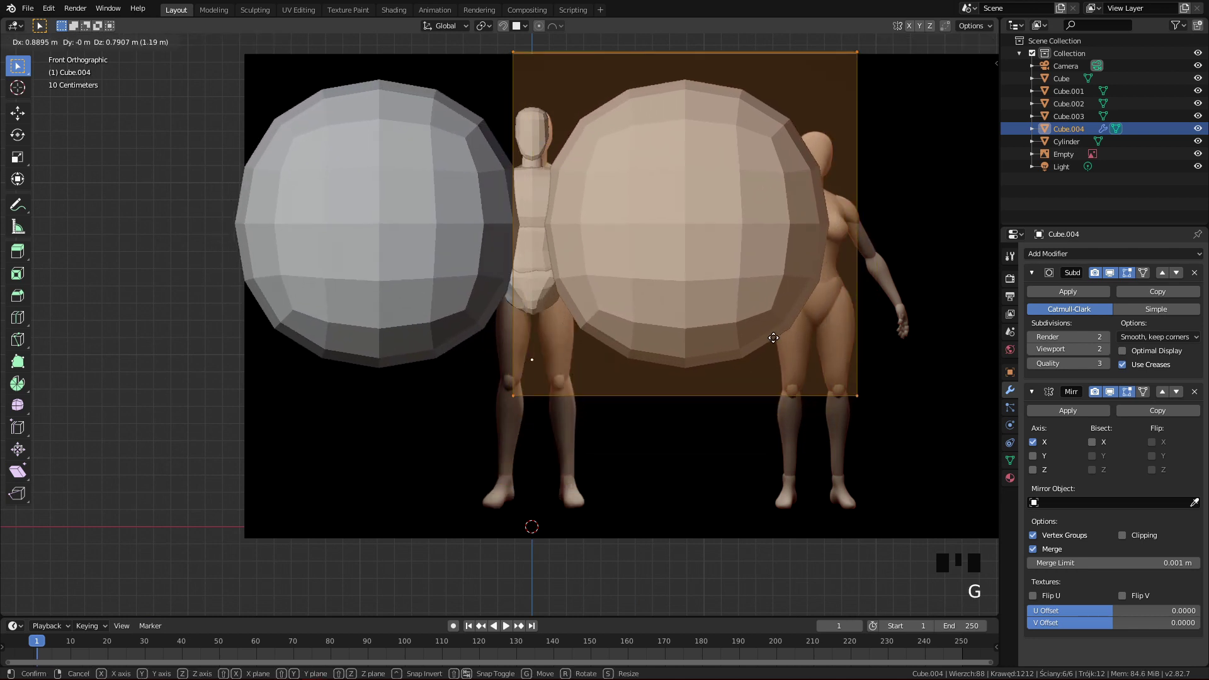
key(s)
key(g)
click(802, 441)
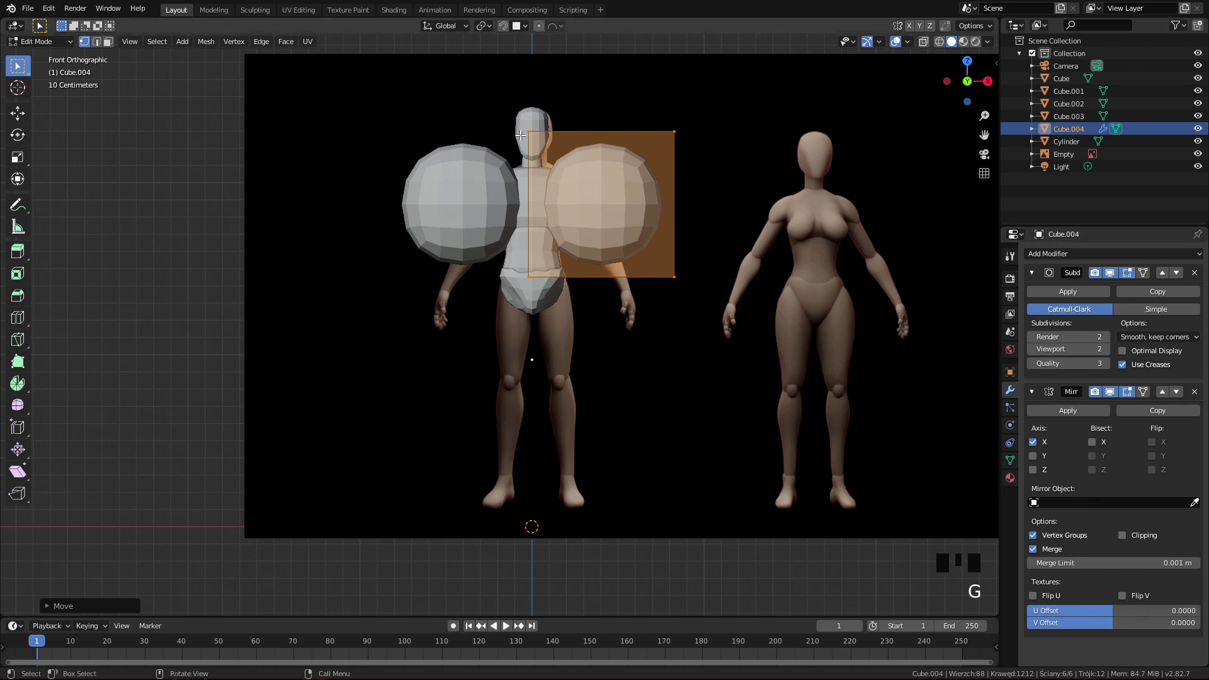
- Scale the mirrored mesh down further and move it up over the reference figure's shoulder and upper arm
ctrl+middle_drag(600, 259, 707, 545)
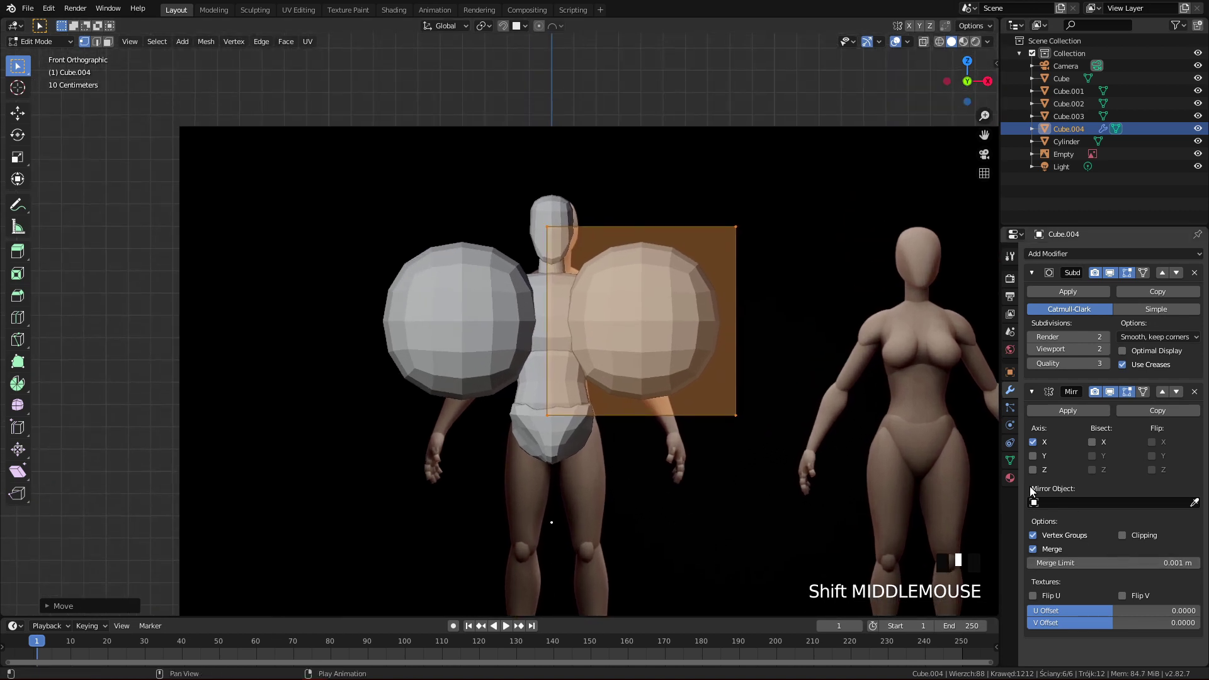
ctrl+middle_drag(794, 511, 785, 462)
key(s)
click(773, 369)
key(g)
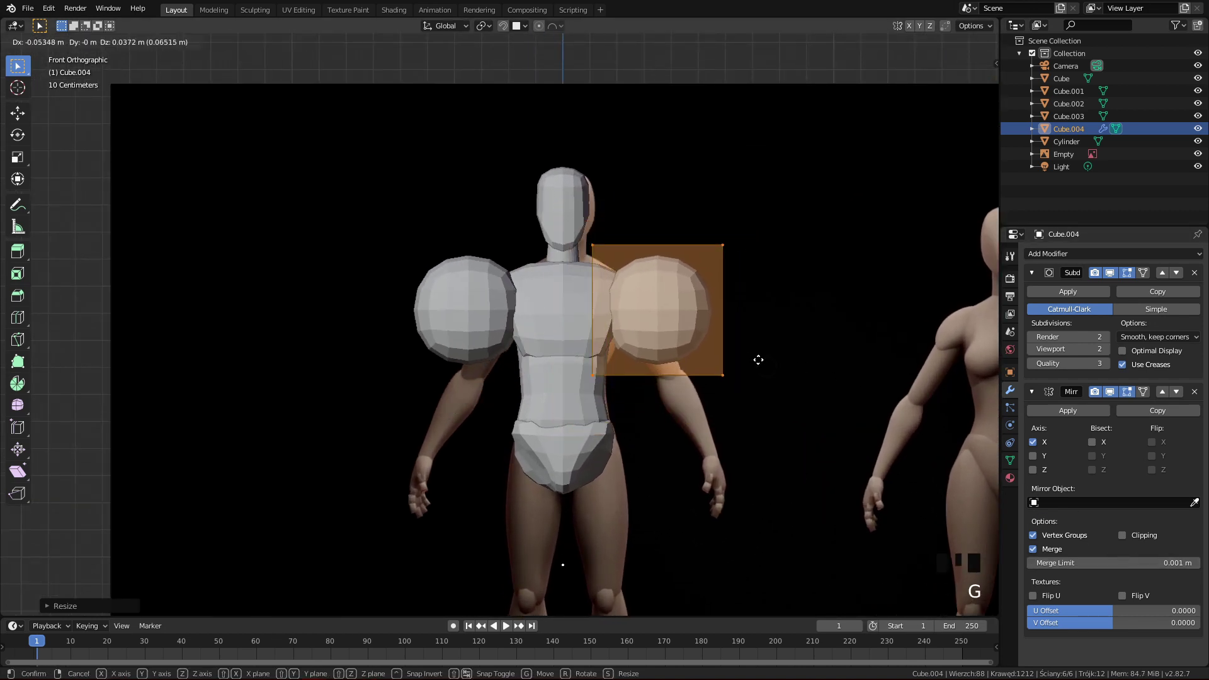
click(762, 362)
- Reduce the mesh to about shoulder size and position it on the reference shoulder in the front view
ctrl+middle_drag(762, 362, 818, 416)
key(s)
click(760, 381)
key(g)
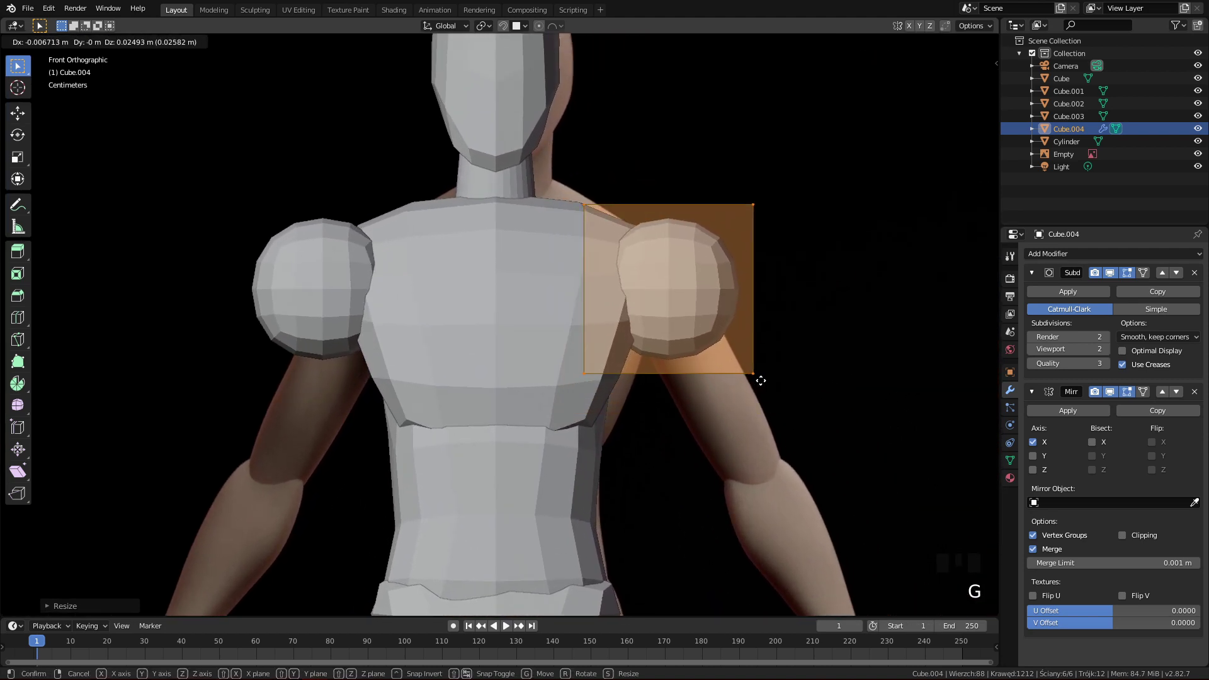
click(755, 377)
- In the right side view, move the shoulder mesh along the body's depth to sit on the upper torso
key(q)
ctrl+middle_drag(469, 454, 658, 502)
scroll(716, 404, up, 3)
key(g)
click(697, 370)
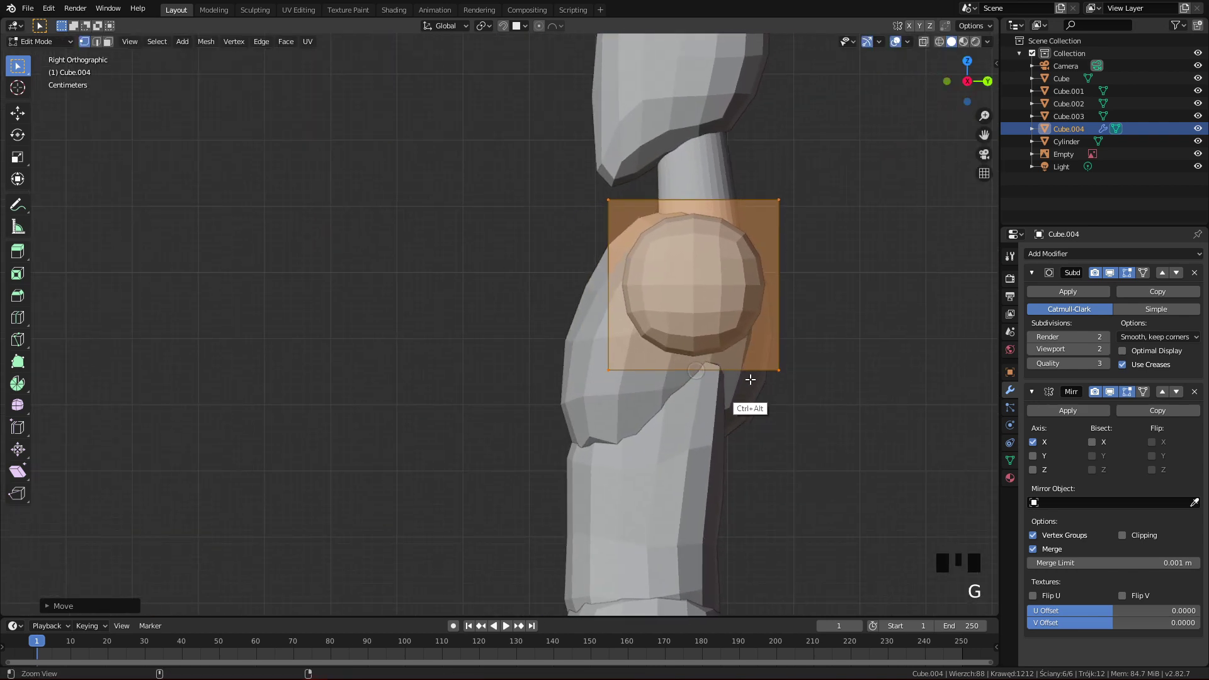
- Fine-tune the shoulder mesh's scale and position against the torso in the side view
ctrl+middle_drag(747, 372, 748, 422)
ctrl+middle_drag(748, 491, 668, 401)
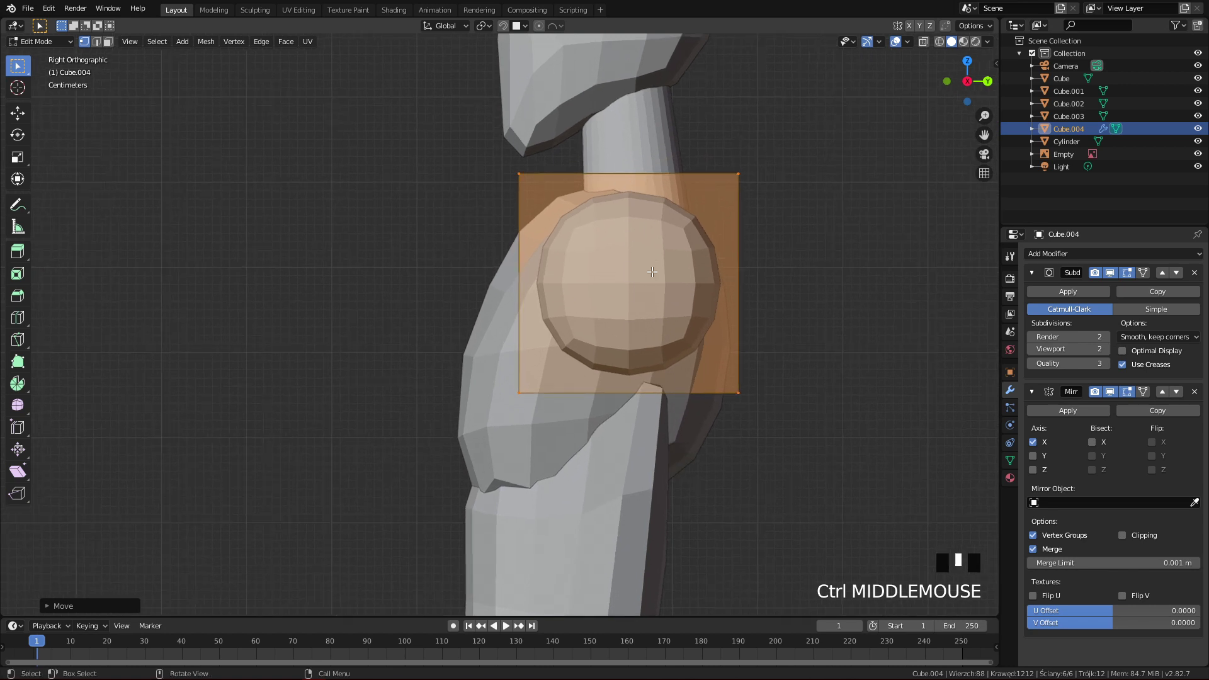
key(s)
click(756, 338)
key(g)
click(768, 330)
- Nudge the shoulder mesh in the front view so it lines up with the reference shoulder
key(q)
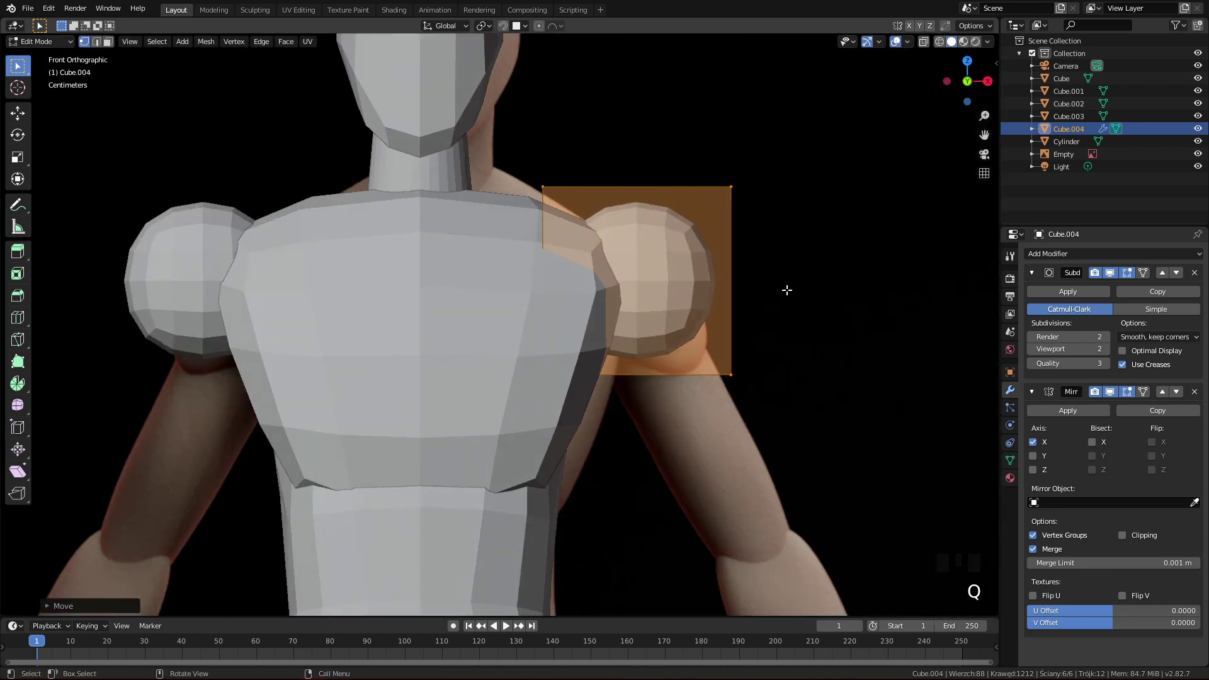
ctrl+middle_drag(787, 290, 739, 418)
key(g)
click(727, 410)
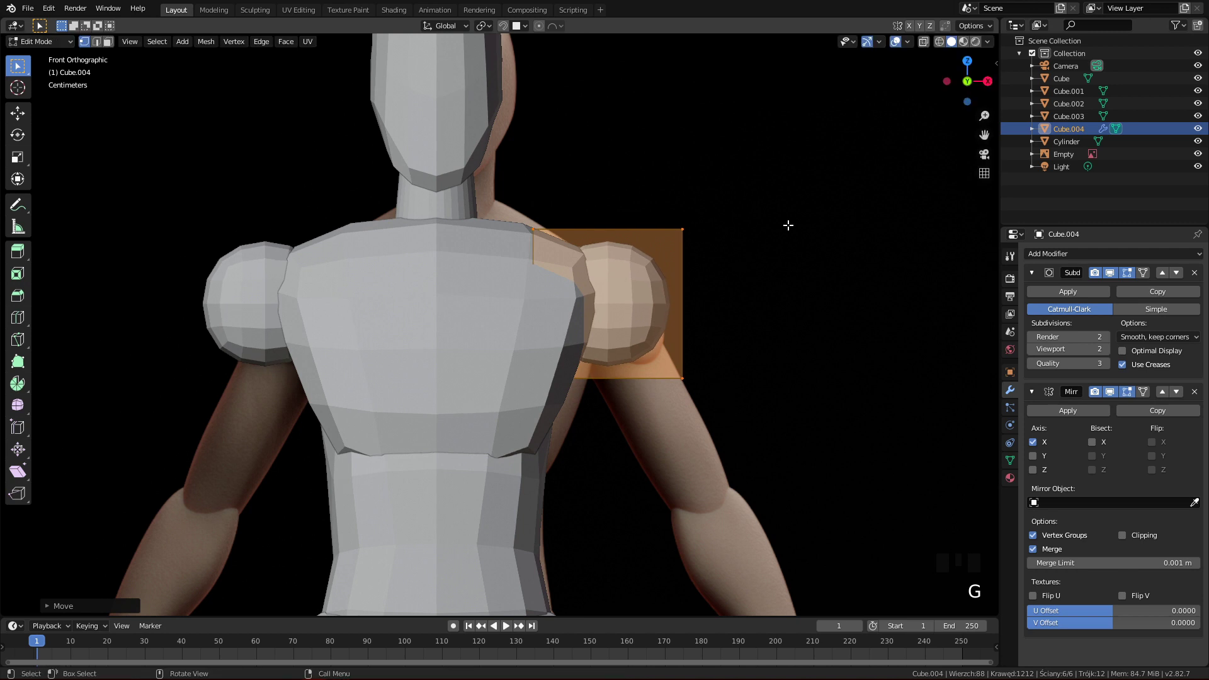
ctrl+middle_drag(736, 355, 719, 482)
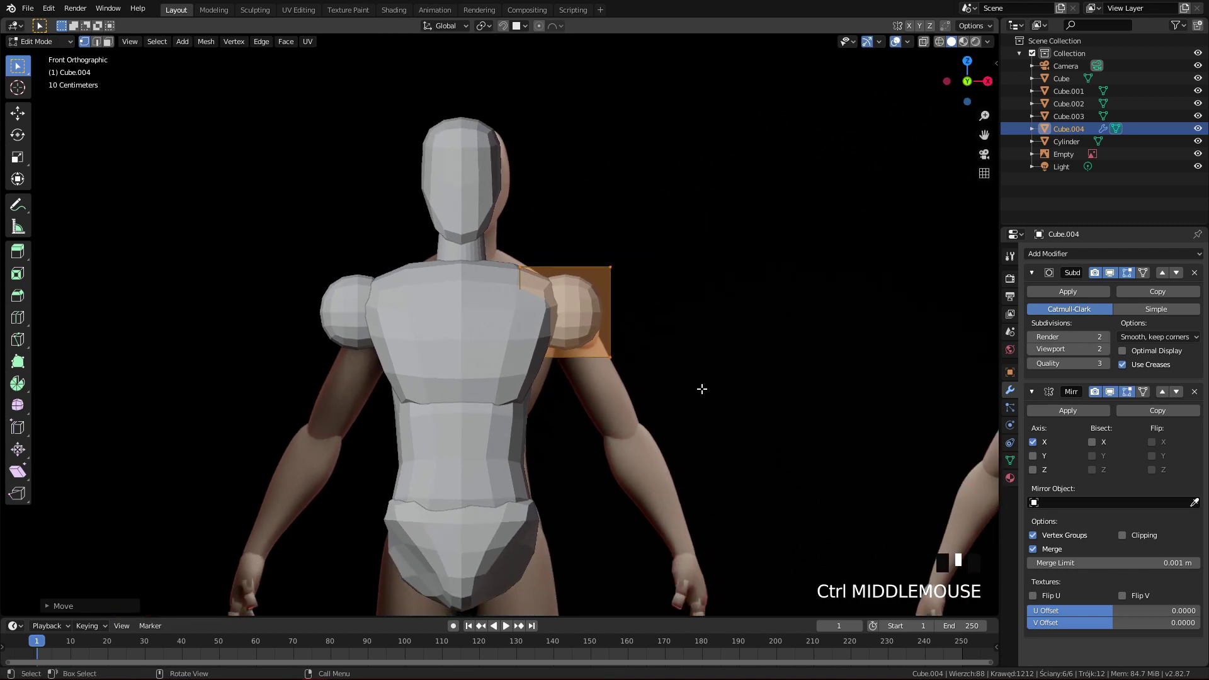
- Return to Object Mode and apply the shoulders' Mirror and Subdivision Surface modifiers
key(Tab)
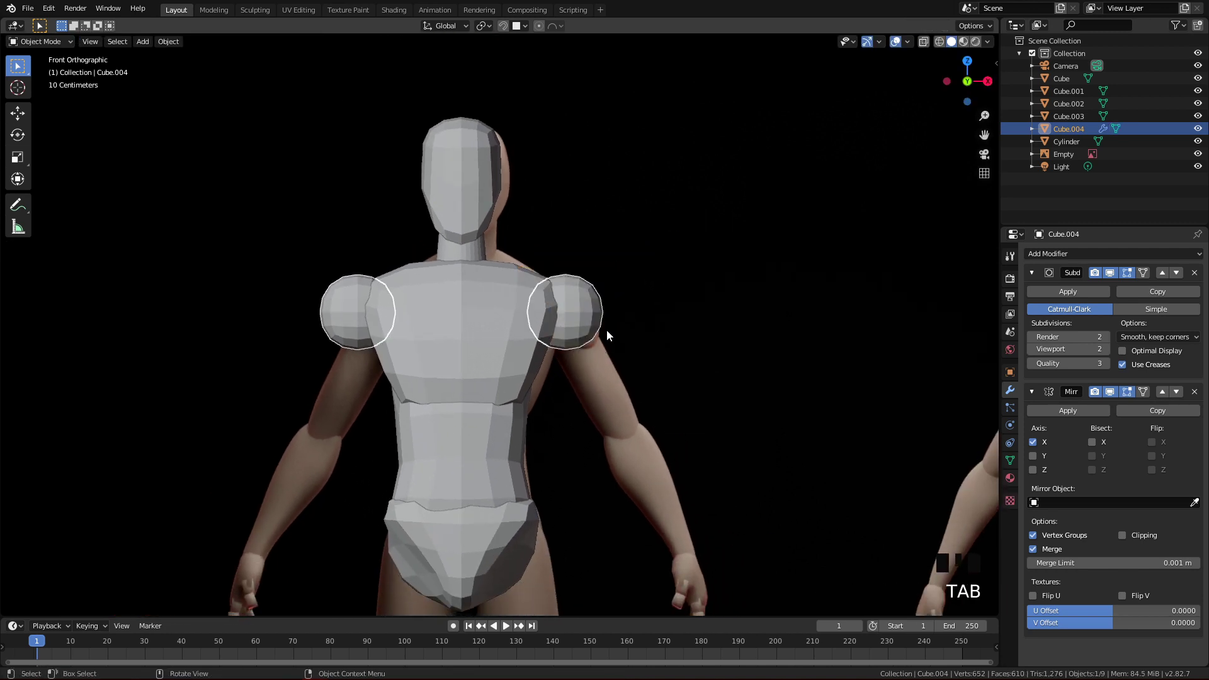
click(1071, 410)
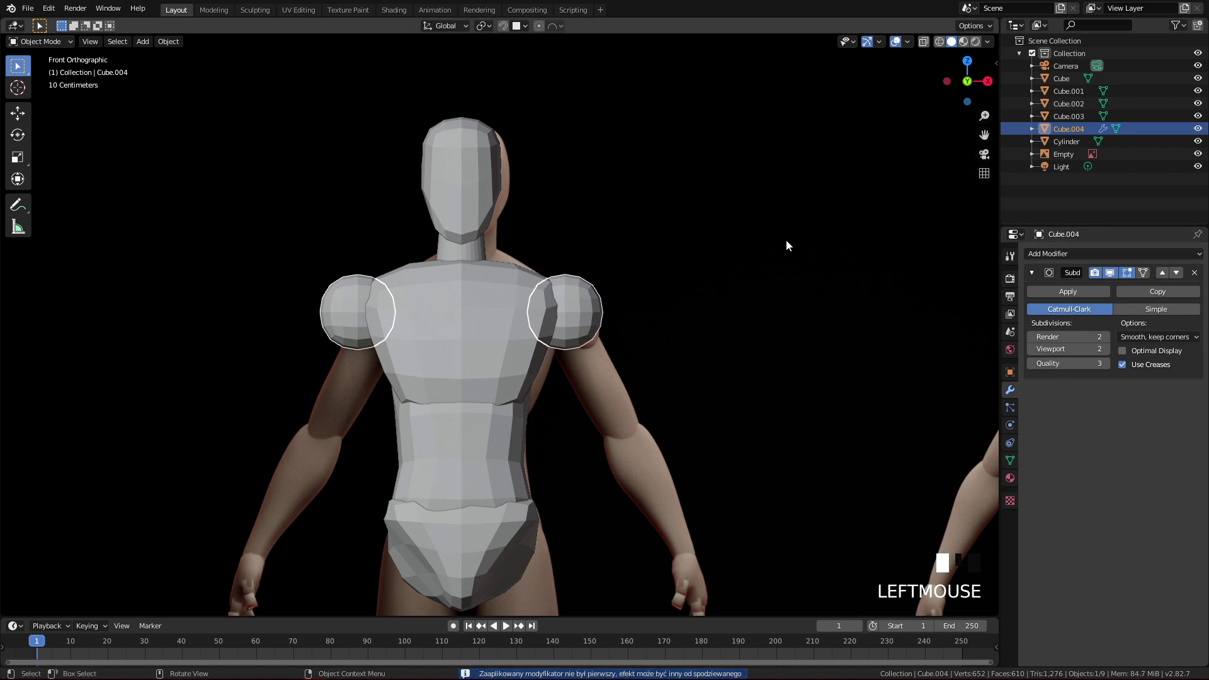
click(1070, 292)
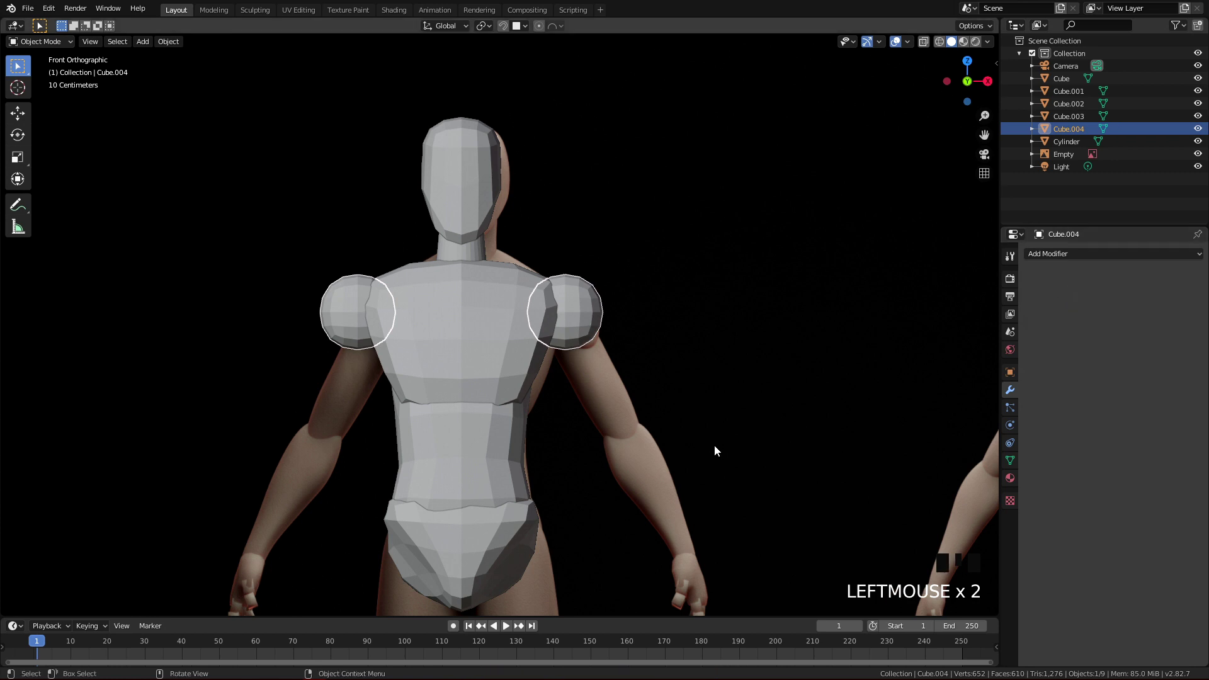
- Apply the object transforms of the shoulder spheres
ctrl+middle_drag(664, 494, 680, 291)
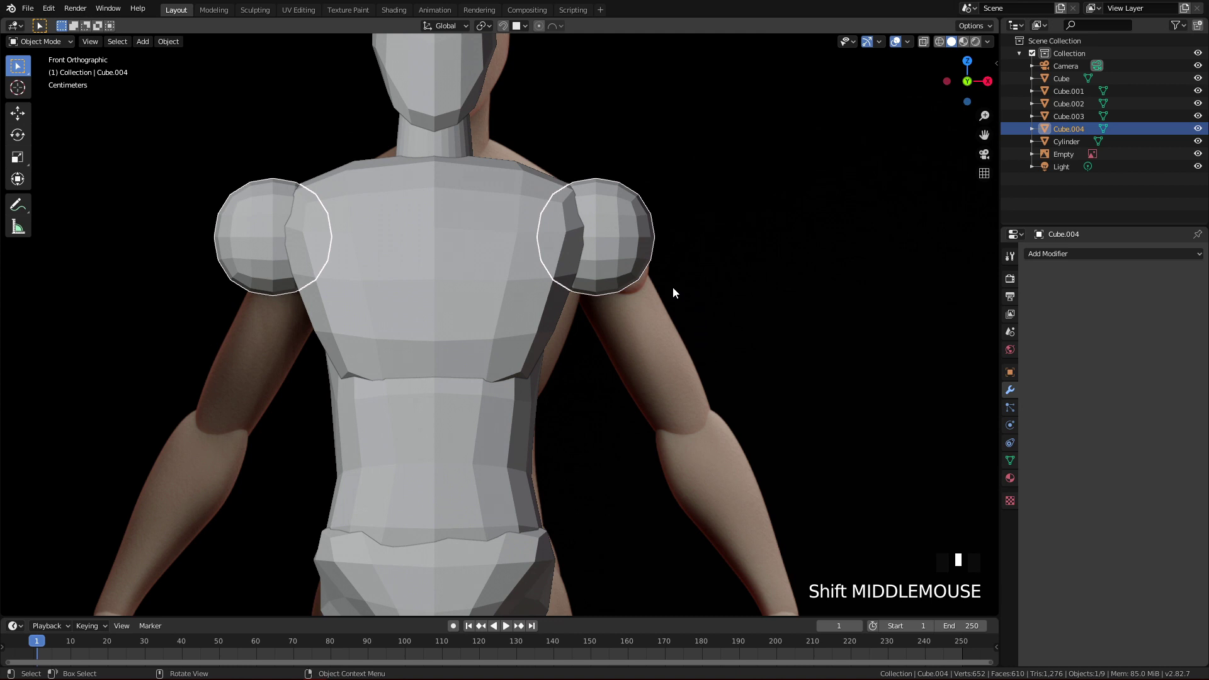
key(ctrl+a)
click(754, 274)
key(ctrl+a)
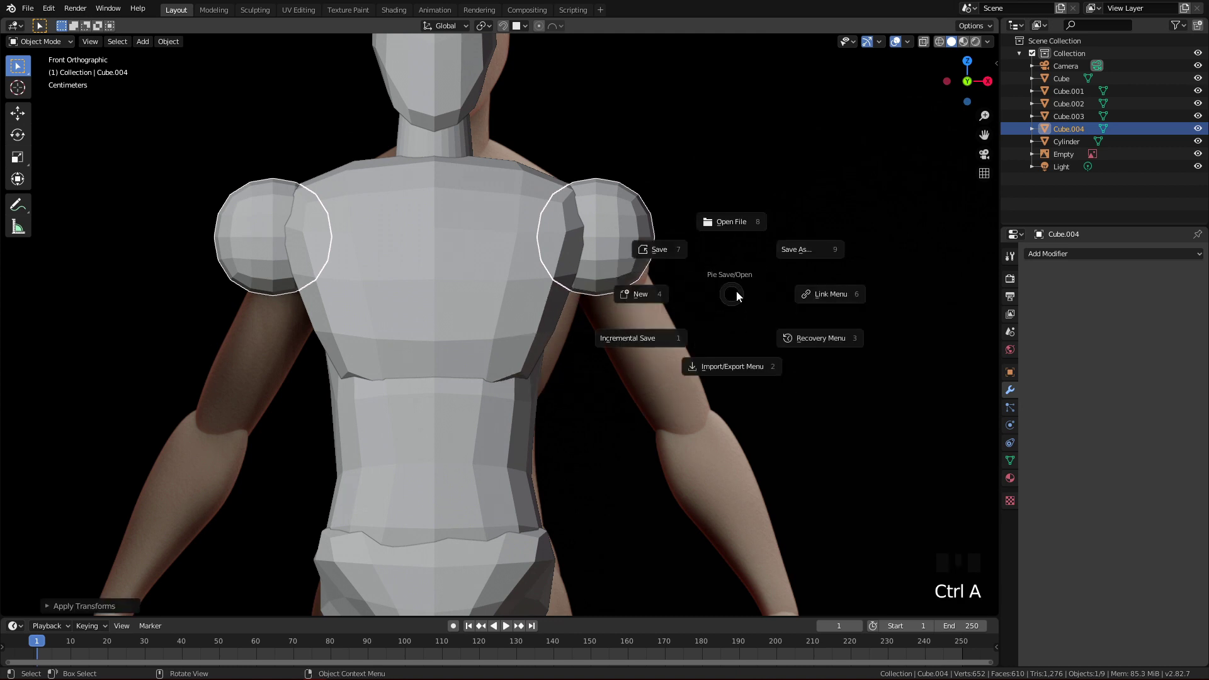
key(ctrl+a)
click(776, 257)
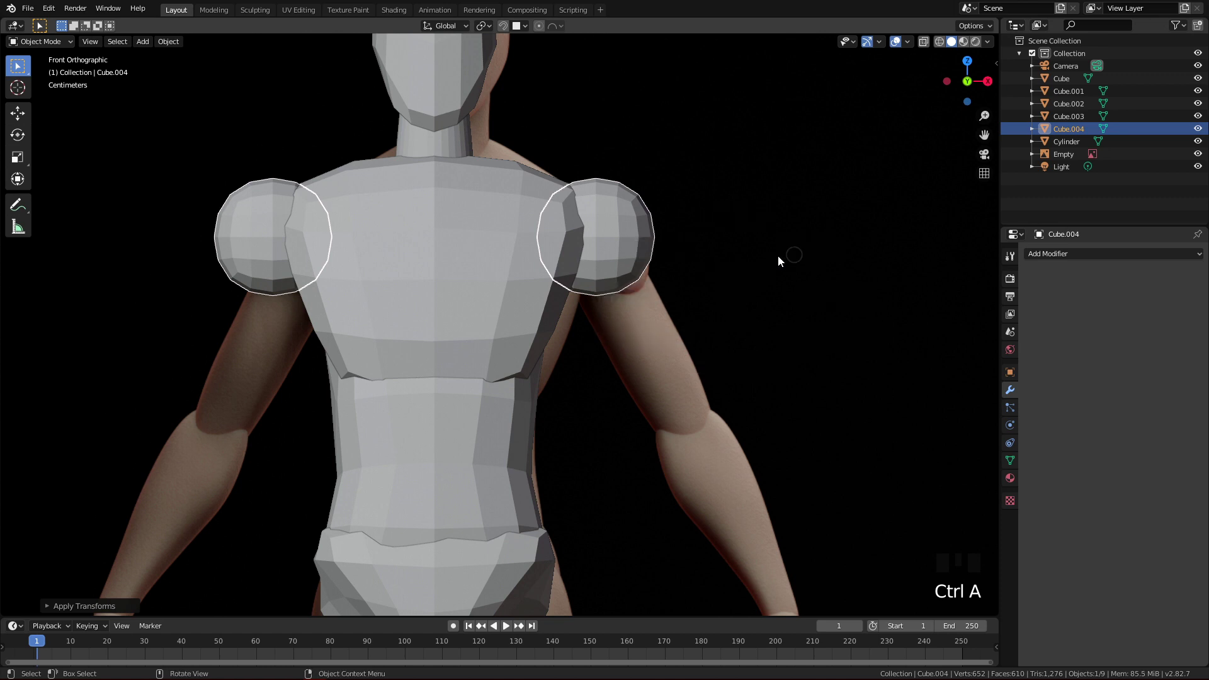
- Put the shoulders in Sculpt Mode, open the Sculpting workspace and choose the Grab brush with a 155 px radius
ctrl+middle_drag(656, 292, 676, 350)
key(Tab)
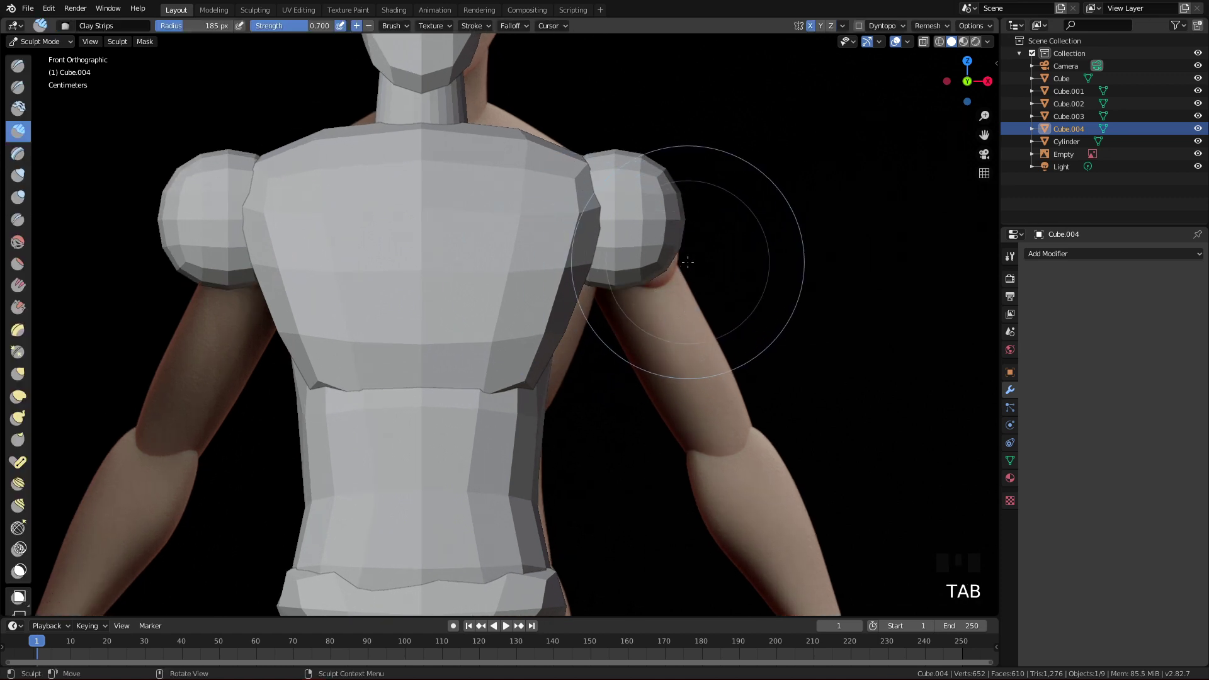
key(Tab)
click(257, 11)
mouse_move(652, 412)
ctrl+middle_down()
mouse_move(690, 266)
mouse_move(616, 472)
ctrl+middle_up()
ctrl+middle_drag(615, 496, 681, 340)
mouse_move(683, 340)
shift+middle_down()
mouse_move(634, 329)
mouse_move(444, 338)
mouse_move(464, 424)
shift+middle_up()
key(g)
key(f)
click(595, 275)
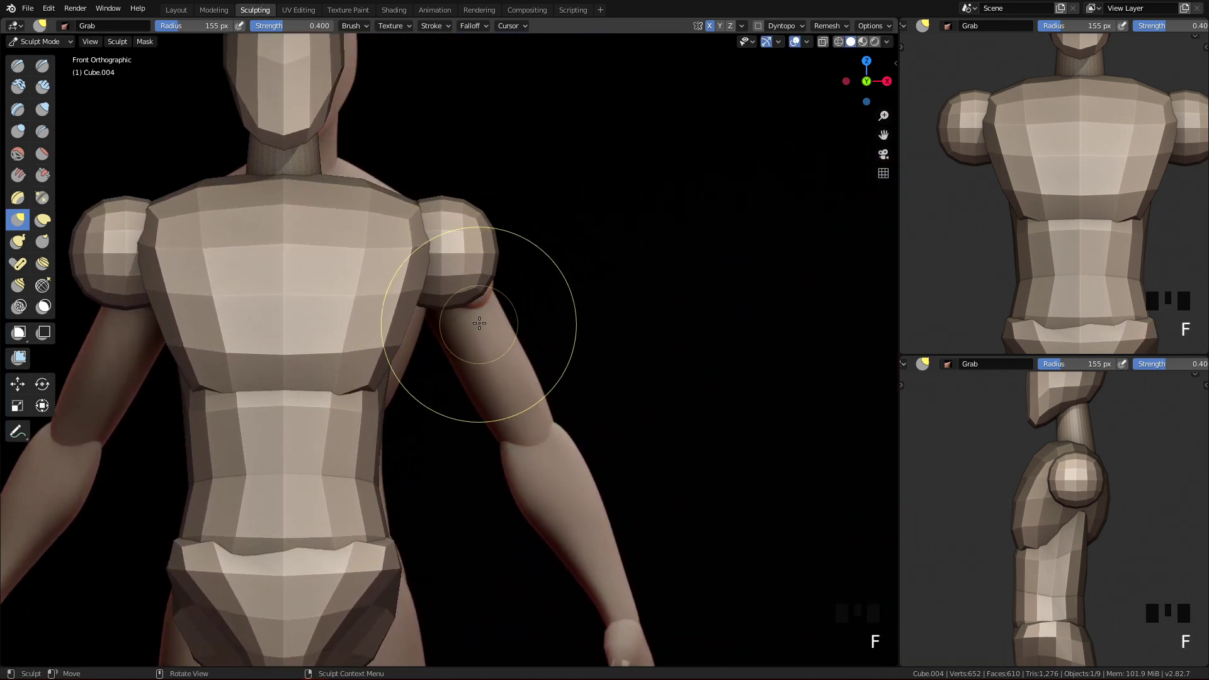
- Reshape the upper front of the shoulder sphere with the Grab brush in the right side view
ctrl+middle_drag(480, 319, 491, 352)
key(f)
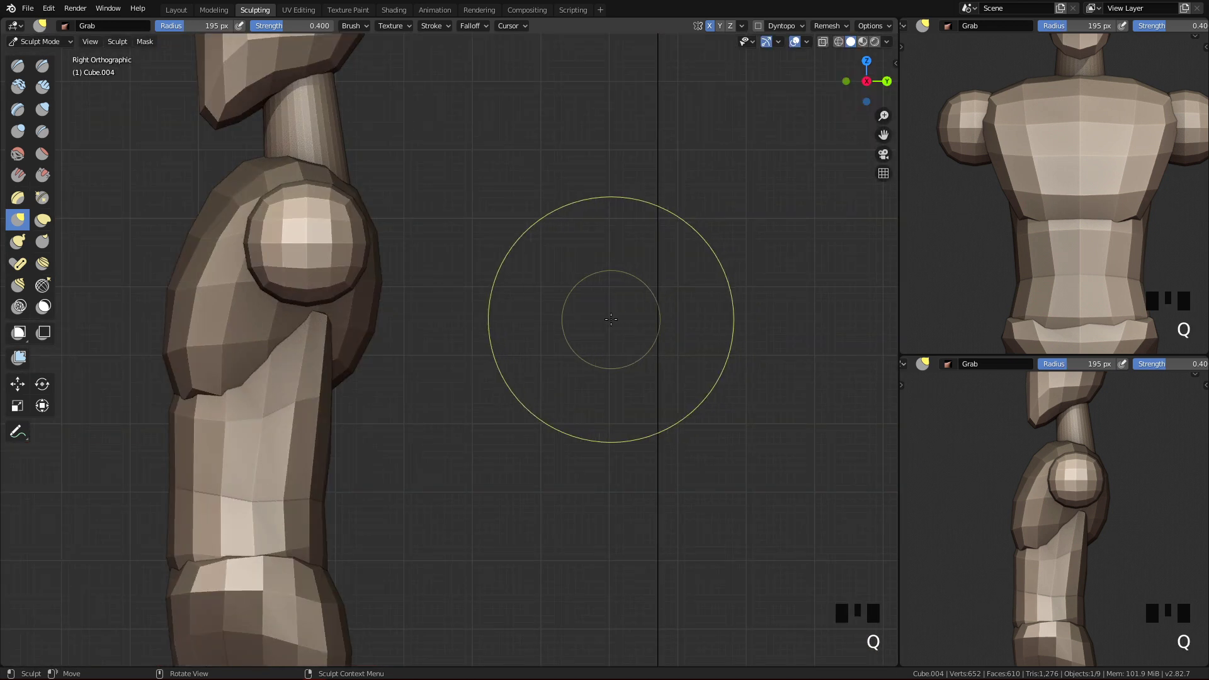
key(f)
click(304, 192)
drag(304, 192, 286, 192)
key(f)
click(278, 193)
drag(281, 196, 288, 196)
- Adjust the front edge of the shoulder in the side view using the Grab brush at a 162 px radius
key(f)
click(258, 243)
drag(271, 246, 259, 245)
drag(268, 245, 255, 245)
- Set the Grab radius to 122 px and refine the shoulder's top and rear edges in the side view
key(f)
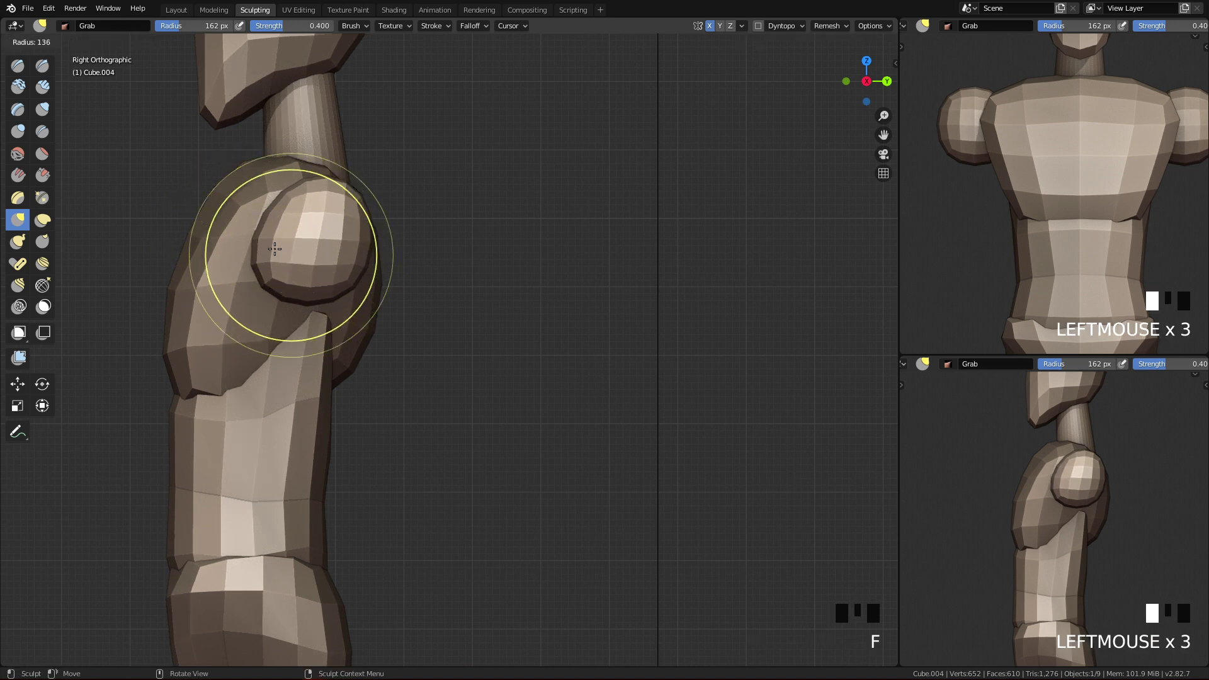
click(372, 255)
drag(284, 195, 289, 195)
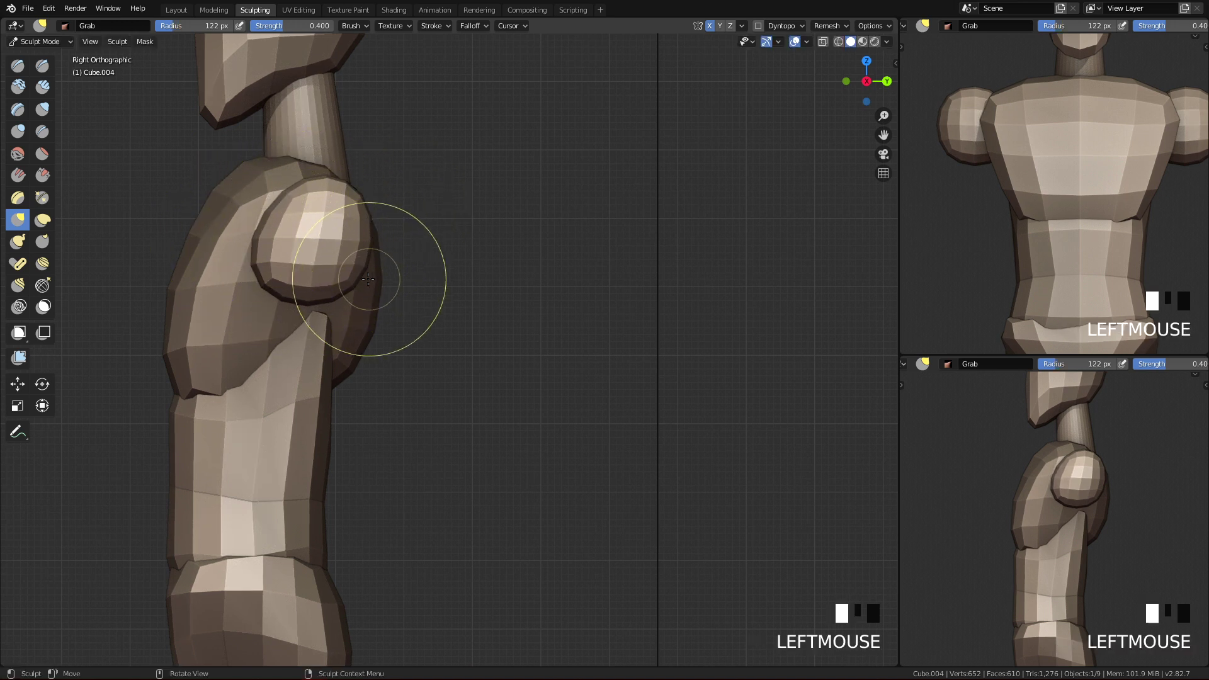
drag(350, 271, 354, 274)
drag(346, 192, 348, 191)
- In the front view, shape the outer shoulder into a sloping deltoid following the reference with a 176 px Grab brush
key(q)
ctrl+middle_drag(400, 327, 400, 349)
shift+middle_drag(401, 350, 528, 319)
ctrl+middle_drag(527, 319, 506, 253)
key(f)
click(553, 168)
drag(512, 119, 516, 146)
drag(528, 196, 513, 218)
drag(533, 150, 523, 165)
drag(524, 165, 522, 183)
drag(528, 192, 523, 193)
drag(518, 144, 491, 151)
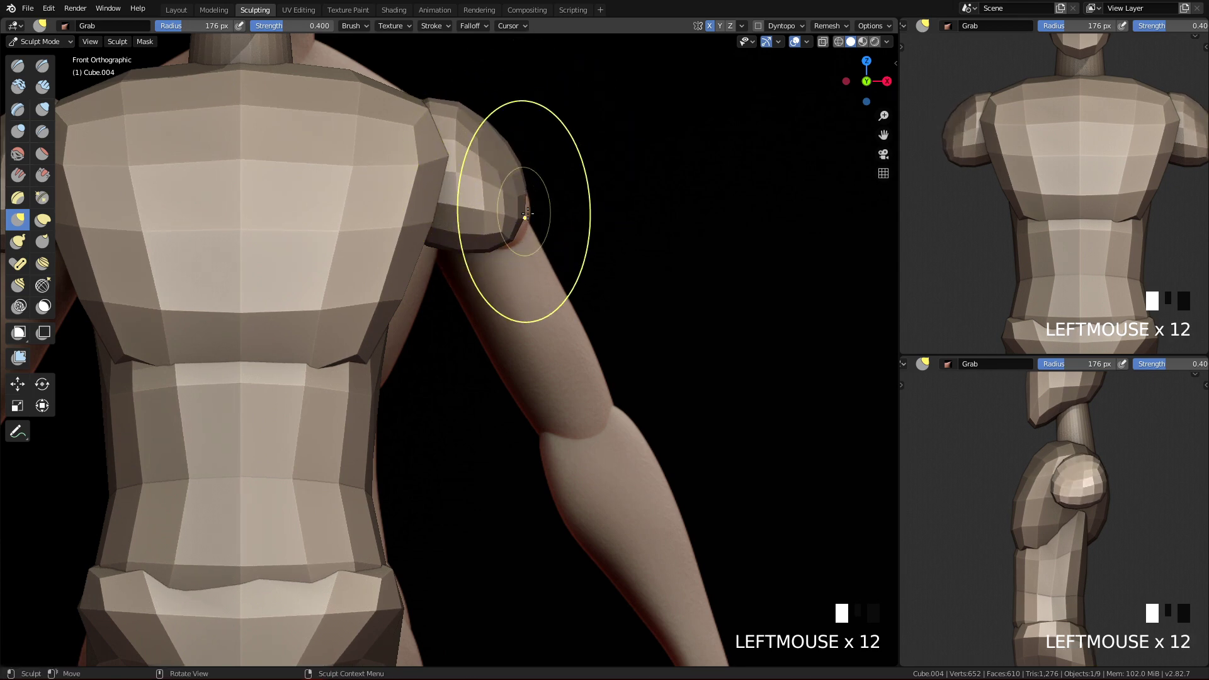
- Compare the shoulder's outline with the reference in wireframe shading, then restore solid shading
key(z)
key(z)
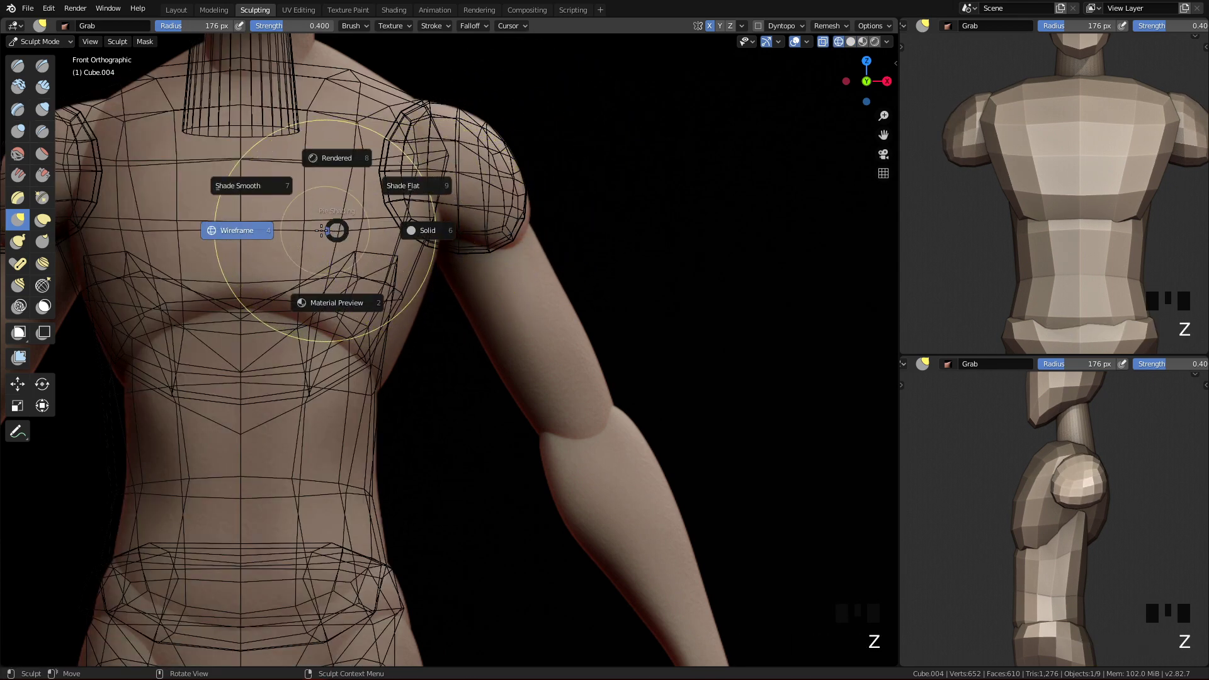
click(247, 242)
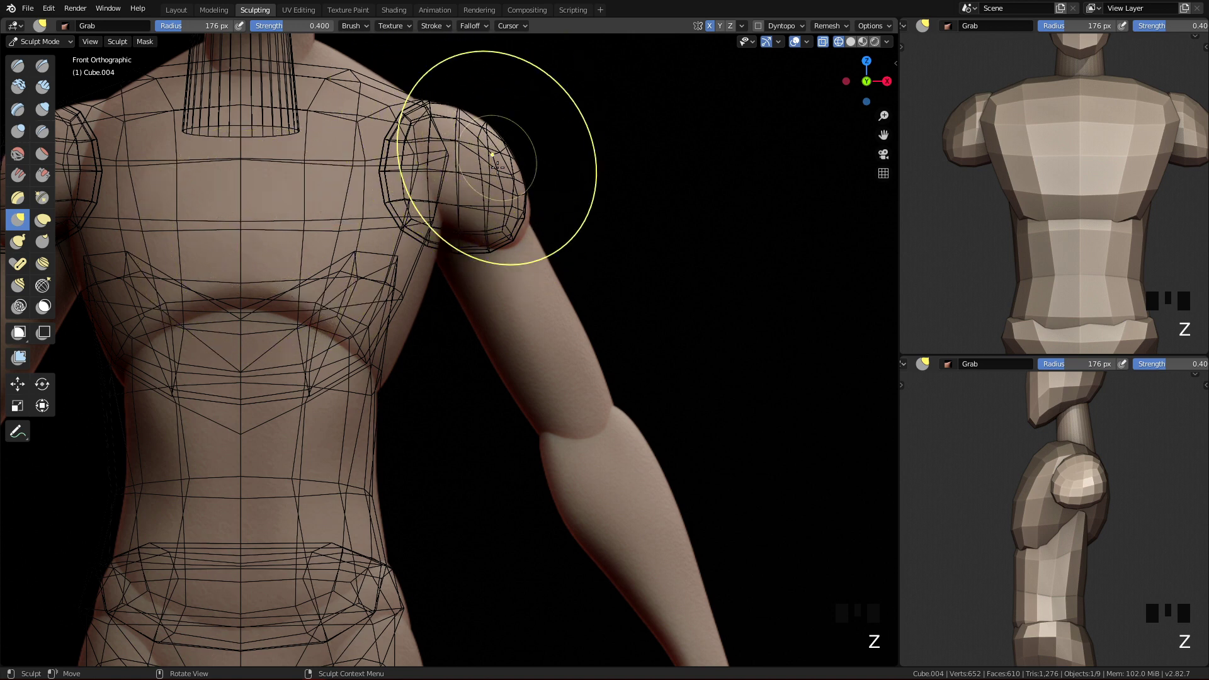
key(z)
key(z)
key(z)
- Resize the Grab brush and pull the shoulder's outer contour out to the reference silhouette
key(f)
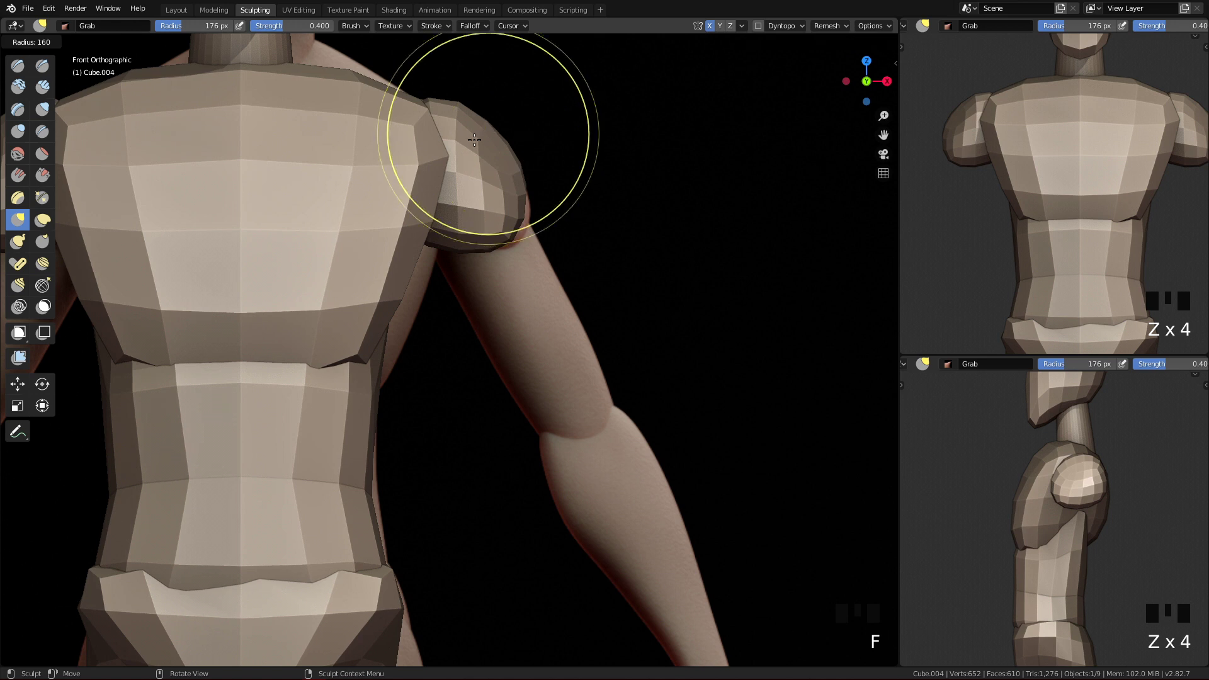
click(503, 145)
key(f)
click(515, 153)
drag(516, 153, 522, 151)
drag(523, 171, 528, 175)
- Reshape the shoulder's lower edge above the upper arm with Grab and set the brush radius to 168 px
key(f)
click(497, 218)
drag(445, 243, 520, 238)
key(f)
click(545, 246)
key(f)
click(491, 243)
key(f)
click(482, 246)
- Set the Grab radius to 142 px and adjust the shoulder's lower outer side in the front view
ctrl+middle_drag(520, 238, 553, 331)
ctrl+middle_drag(544, 407, 607, 204)
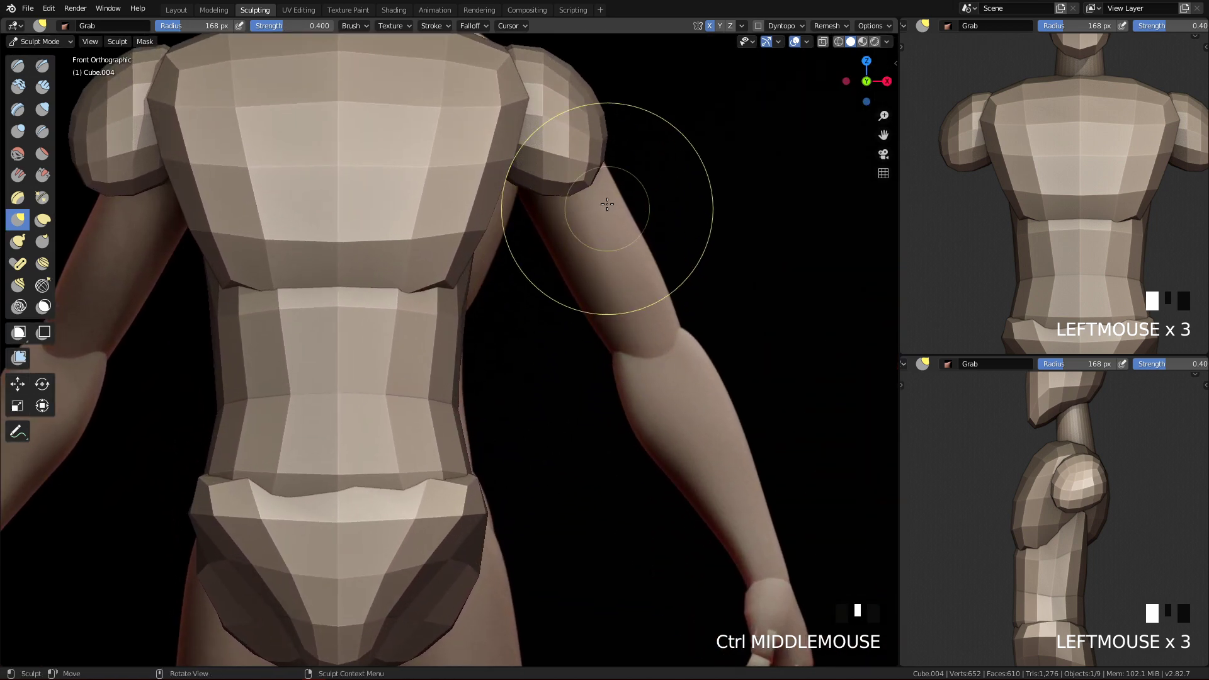
key(f)
click(583, 181)
drag(572, 154, 610, 156)
key(q)
click(689, 182)
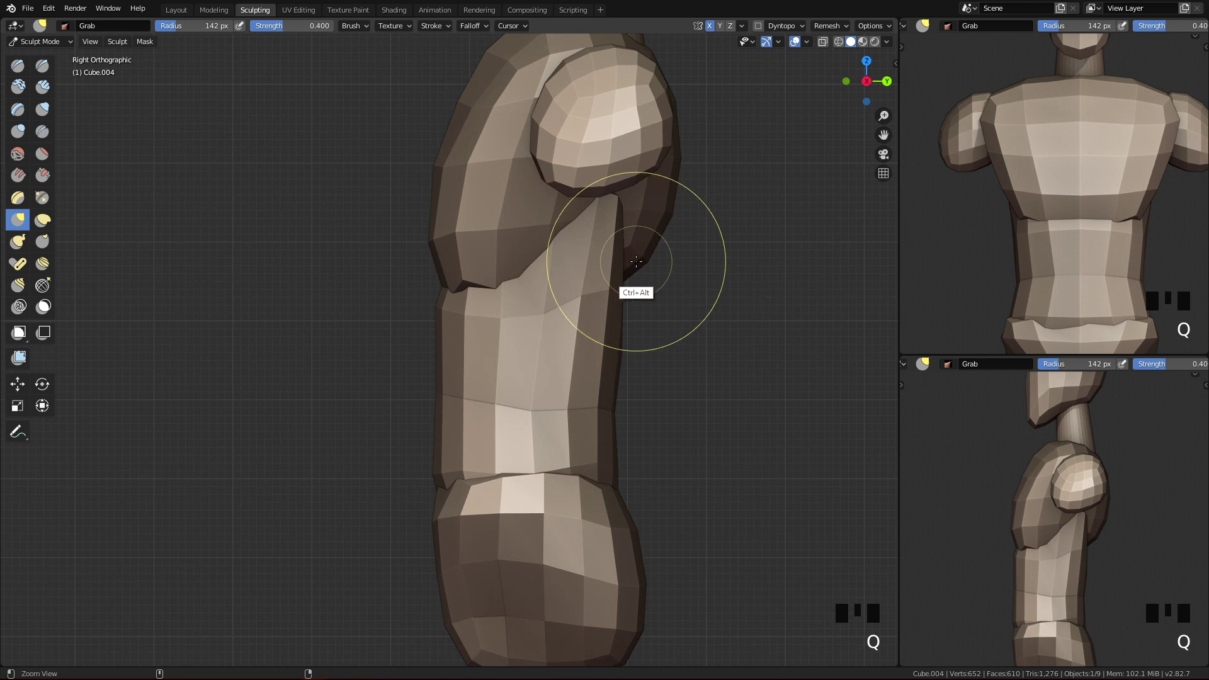
- Set the Grab radius to 224 px and nudge the shoulder's outer back side in the top view
ctrl+middle_drag(636, 262, 599, 370)
key(q)
click(599, 239)
mouse_move(599, 239)
ctrl+middle_down()
mouse_move(616, 340)
mouse_move(605, 370)
mouse_move(612, 275)
ctrl+middle_up()
shift+middle_drag(612, 275, 560, 364)
key(f)
click(683, 234)
key(f)
click(584, 173)
mouse_move(556, 167)
mouse_down()
mouse_move(564, 182)
mouse_move(536, 158)
mouse_move(561, 174)
mouse_up()
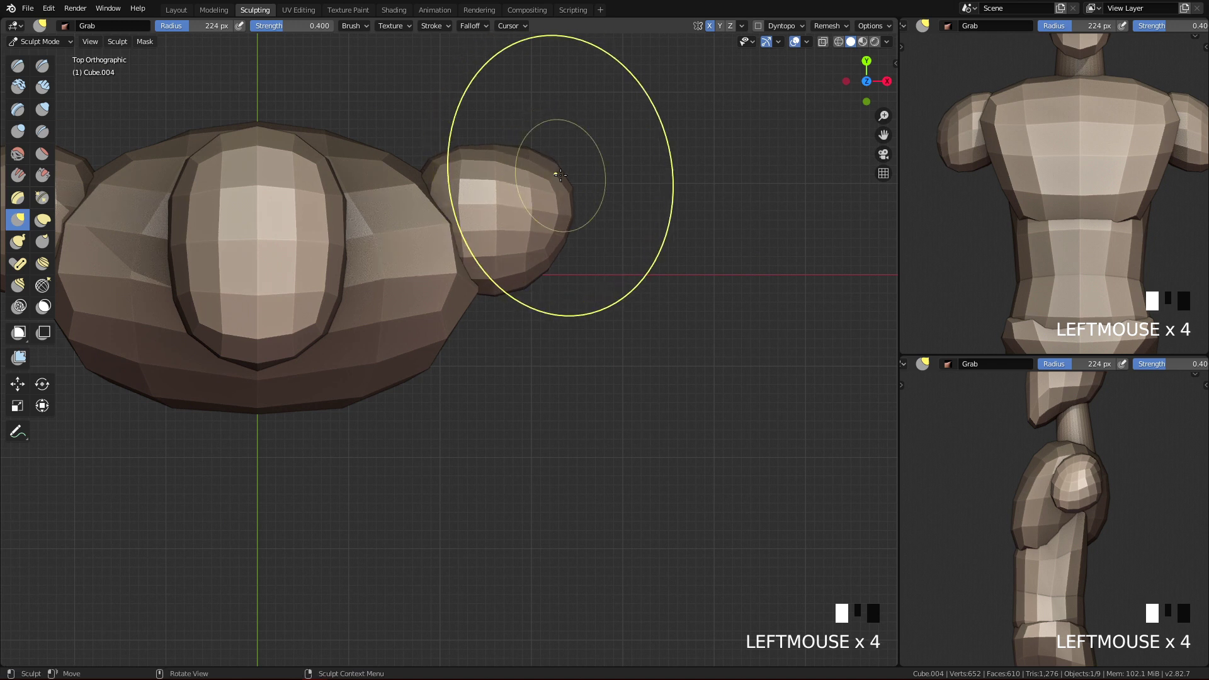
- Set the Grab radius to 142 px and pull the shoulder's inner back edge in toward the torso
key(f)
click(430, 169)
drag(432, 171, 428, 171)
drag(425, 170, 410, 166)
drag(417, 169, 427, 177)
drag(406, 176, 400, 178)
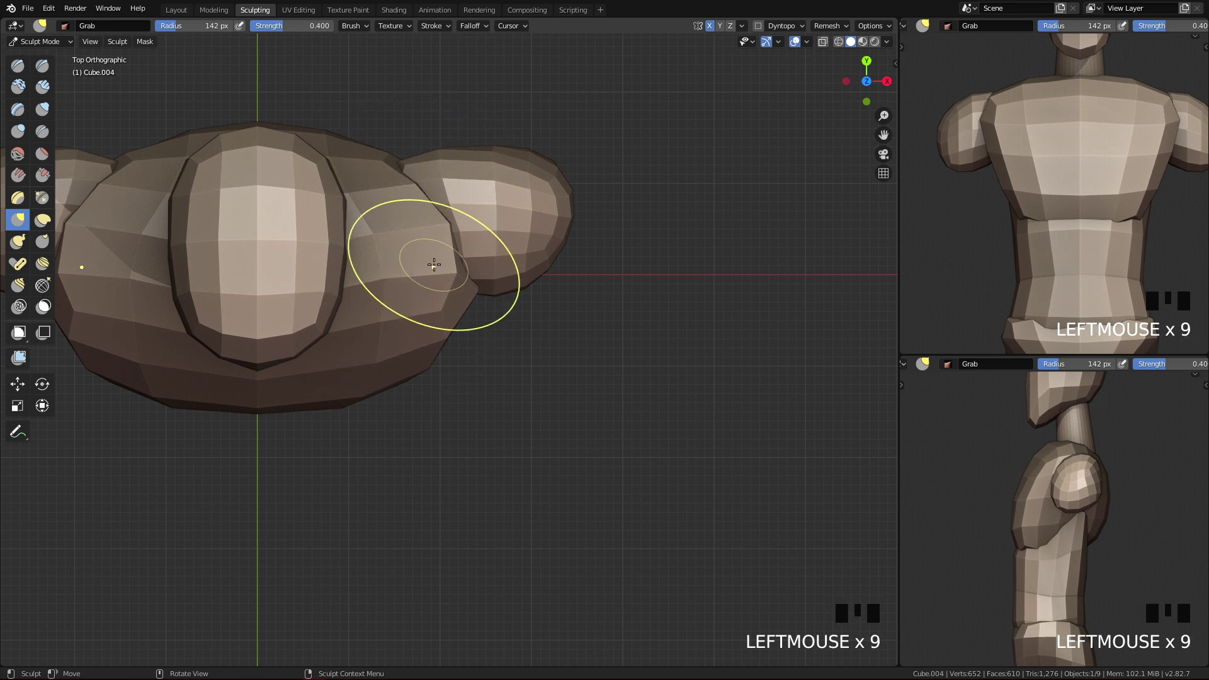
- Compare the shoulder with the reference in the front view and reduce the Grab radius to 101 px
key(f)
click(523, 226)
mouse_move(403, 196)
ctrl+middle_down()
mouse_move(411, 305)
mouse_move(444, 362)
mouse_move(459, 267)
mouse_move(467, 378)
ctrl+middle_up()
ctrl+middle_drag(475, 296, 490, 425)
mouse_move(494, 415)
middle_down()
mouse_move(524, 378)
mouse_move(437, 353)
mouse_move(480, 372)
middle_up()
key(q)
mouse_move(604, 318)
ctrl+middle_down()
mouse_move(577, 424)
mouse_move(575, 291)
mouse_move(564, 349)
ctrl+middle_up()
key(f)
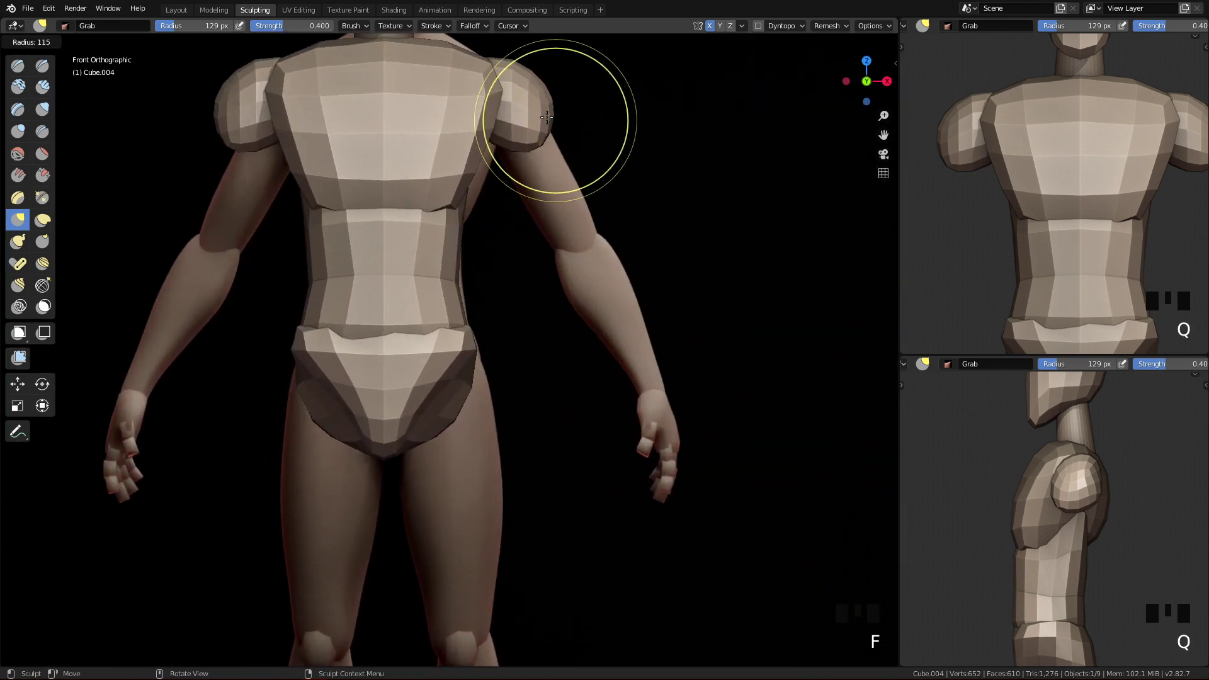
click(547, 108)
- Return to Object Mode, deselect everything and study the reference arms below the blocked-out shoulders
key(Tab)
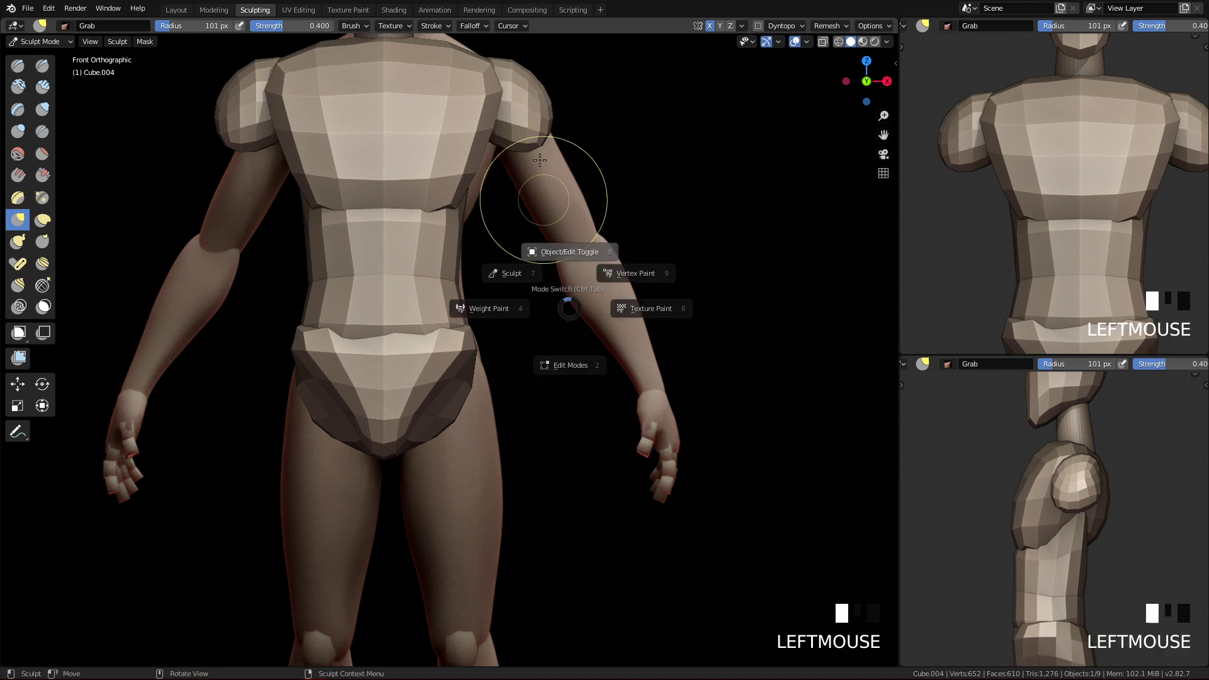
key(alt+a)
shift+middle_drag(579, 362, 694, 326)
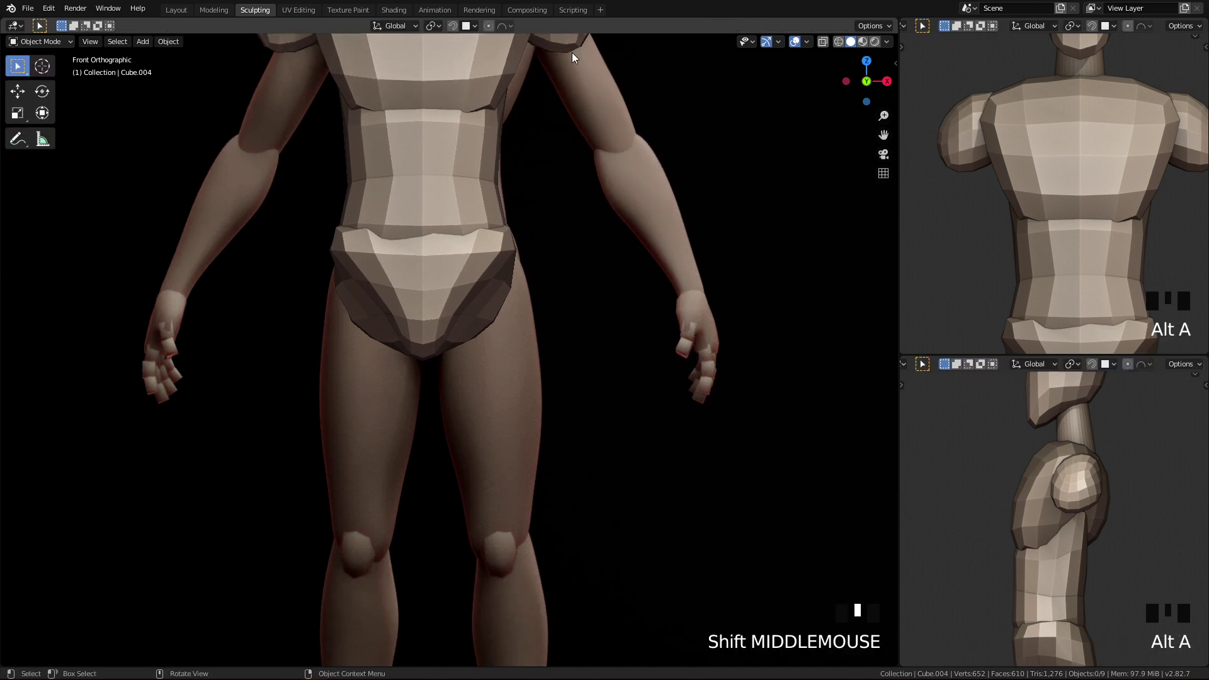
shift+middle_drag(608, 218, 718, 474)
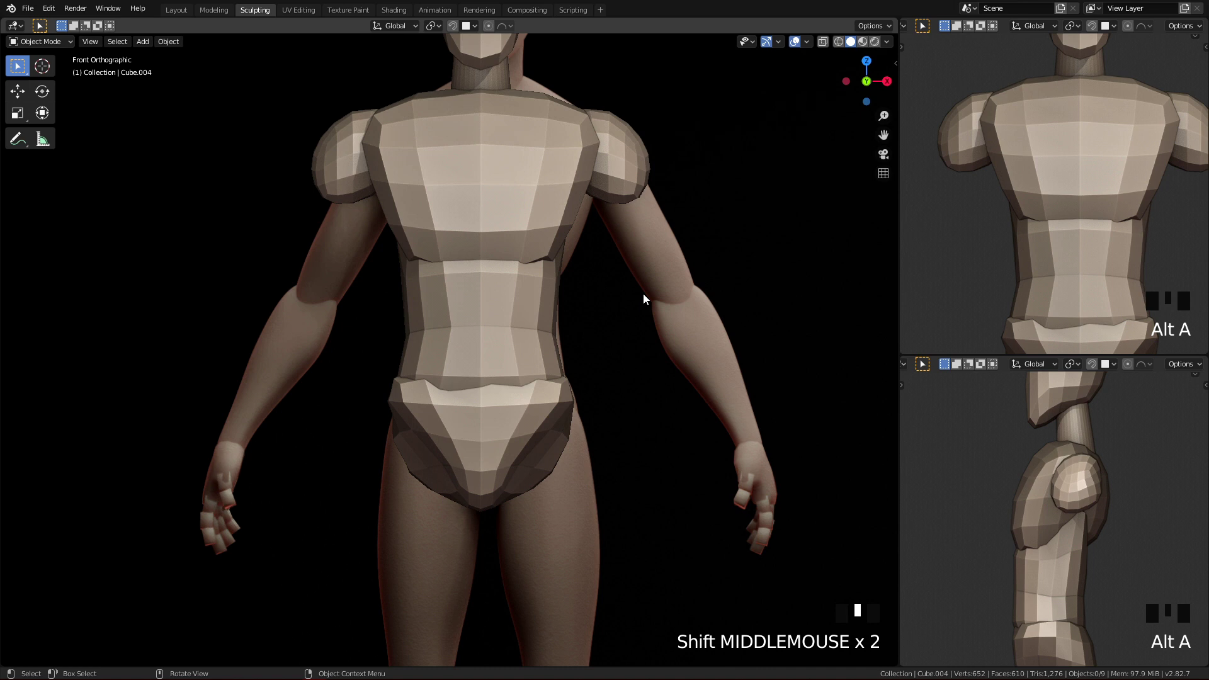
ctrl+middle_drag(773, 133, 629, 356)
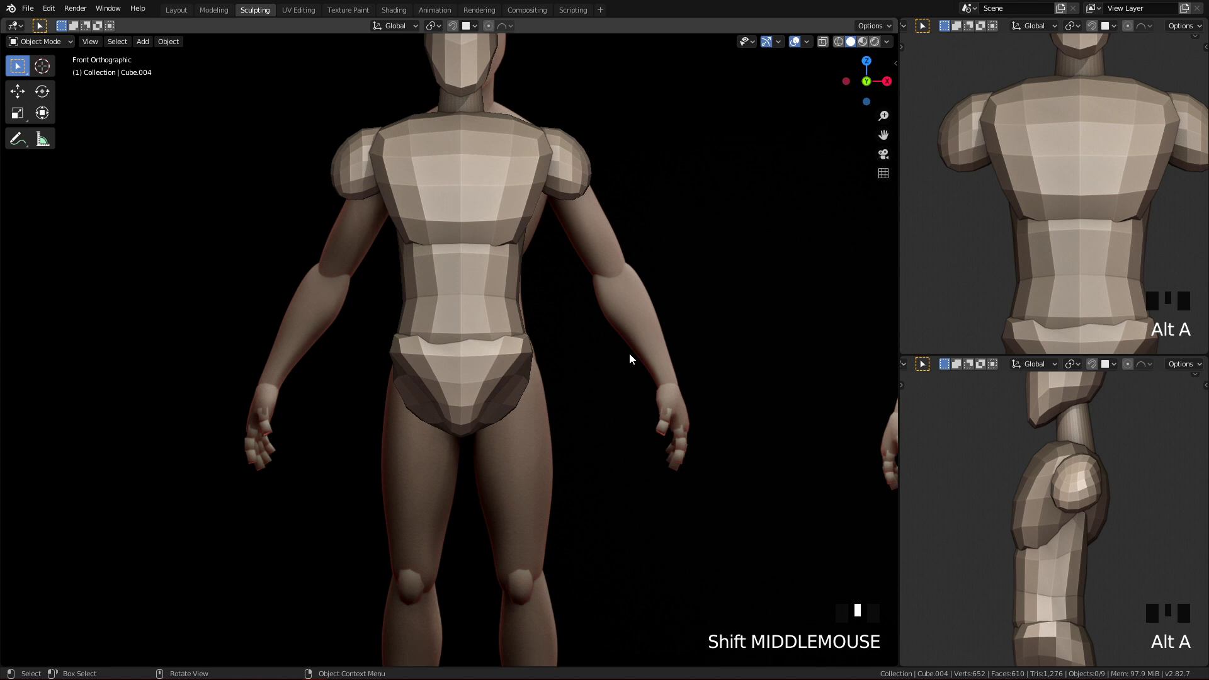
shift+middle_drag(602, 272, 617, 340)
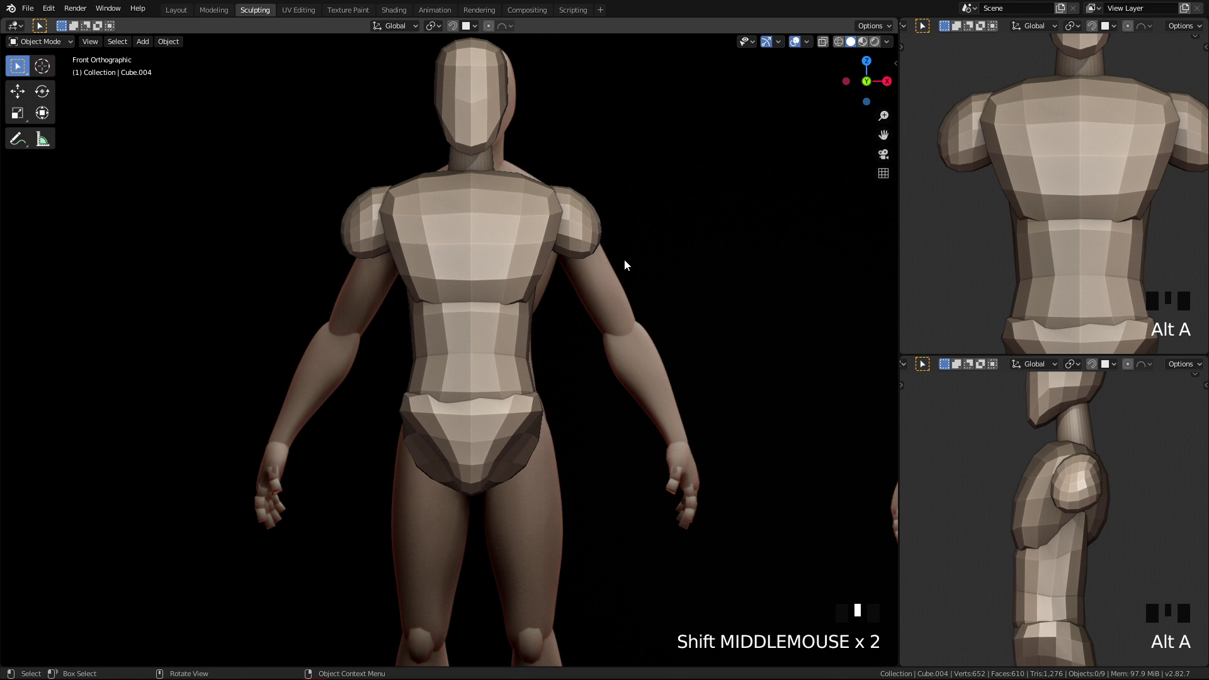
mouse_move(624, 259)
ctrl+middle_down()
mouse_move(619, 273)
mouse_move(621, 252)
ctrl+middle_up()
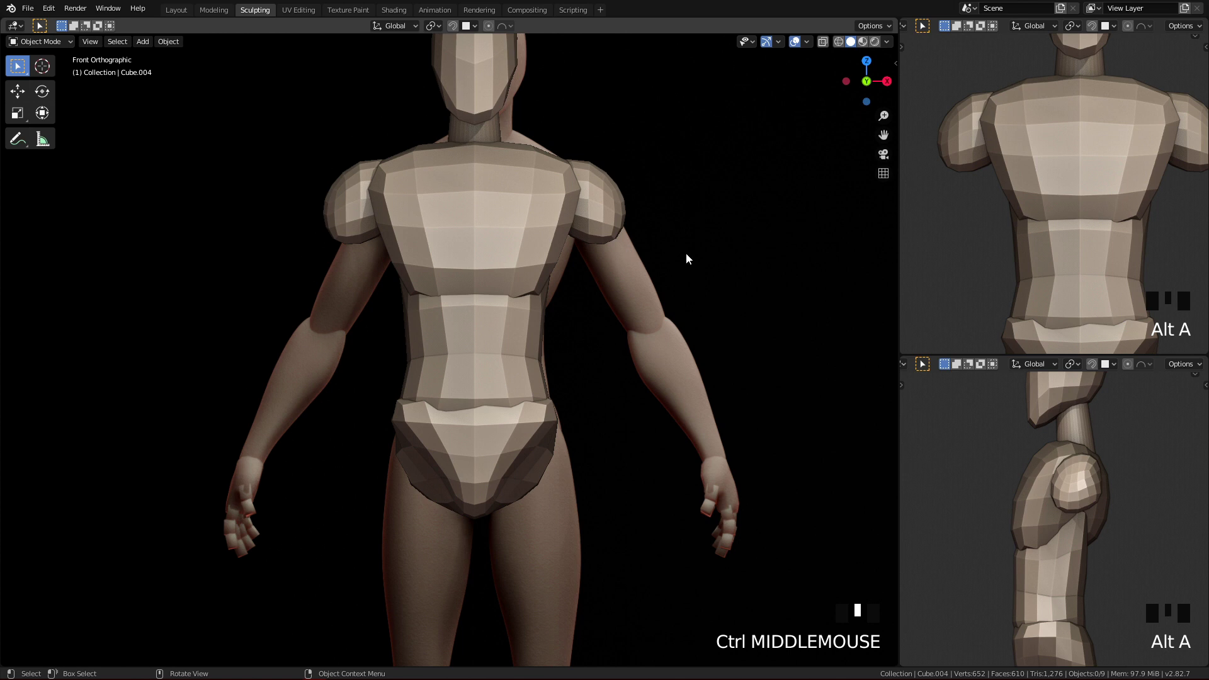
ctrl+middle_drag(661, 403, 668, 343)
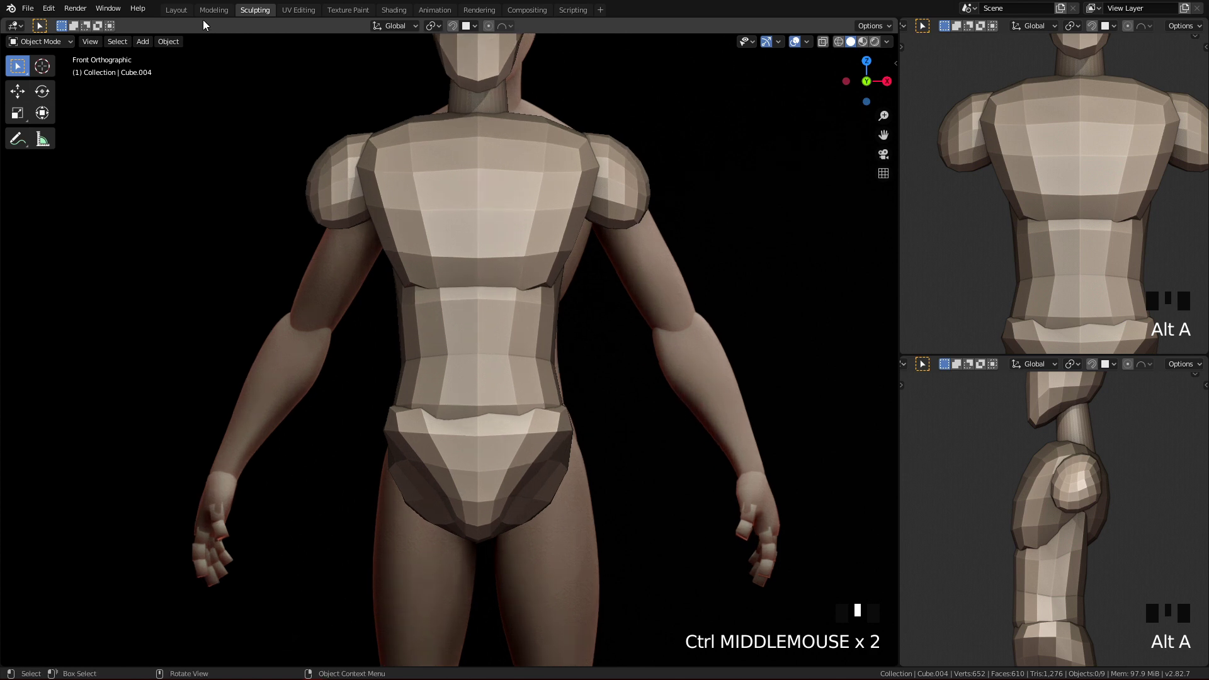
- Switch to the Layout workspace and add a cube with a level 2 Subdivision Surface modifier
click(176, 10)
mouse_move(598, 466)
ctrl+middle_down()
mouse_move(598, 439)
mouse_move(645, 352)
ctrl+middle_up()
key(shift+a)
mouse_move(673, 337)
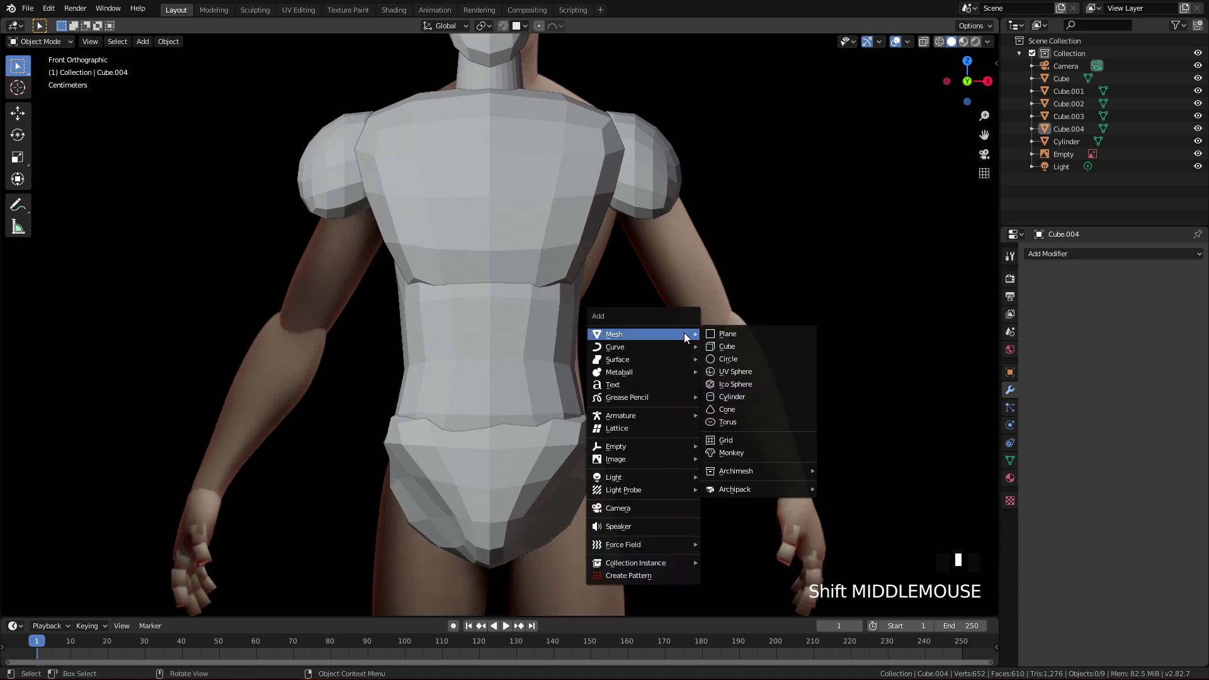
click(754, 347)
ctrl+middle_drag(793, 267, 748, 459)
shift+middle_drag(756, 388, 620, 464)
key(ctrl+2)
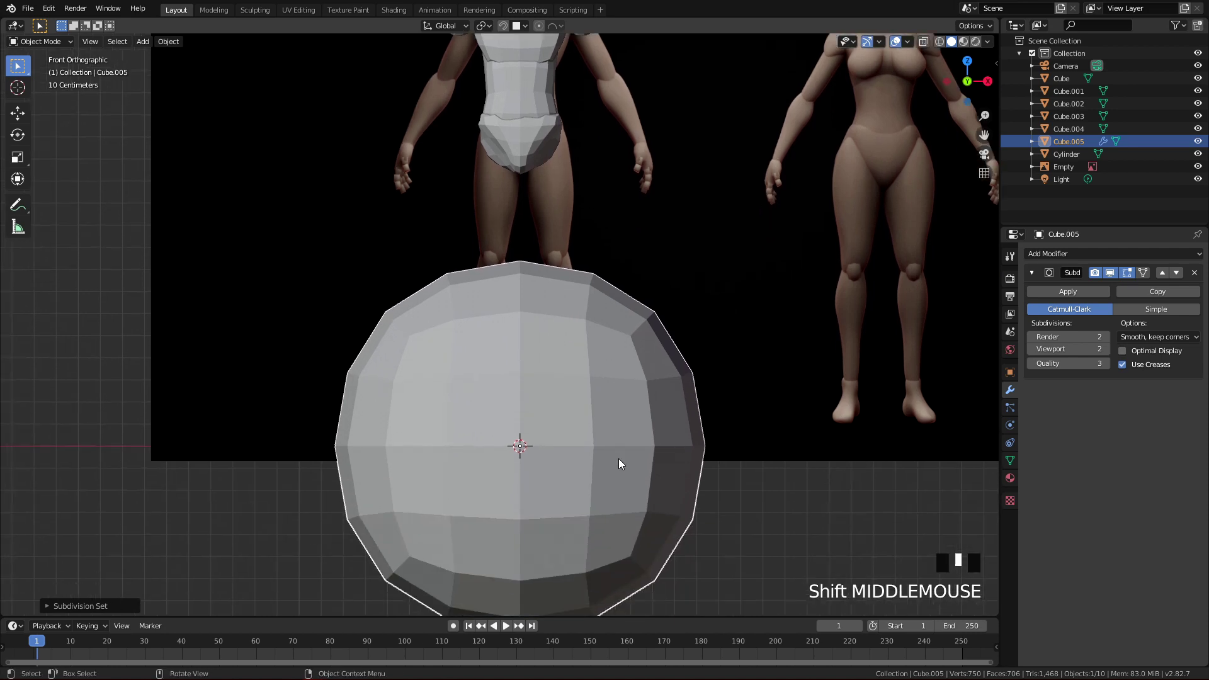
- Add a Mirror modifier on X to the cube and move its mesh off-centre and upward in Edit Mode
shift+middle_drag(624, 511, 645, 546)
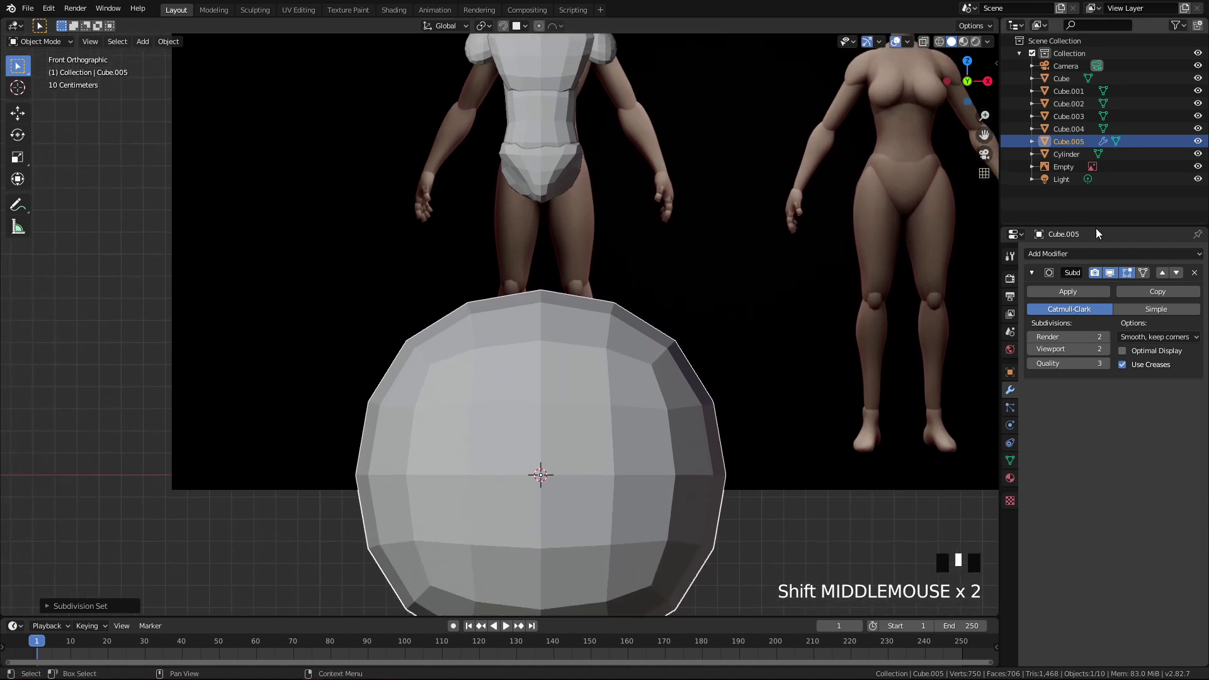
click(1109, 252)
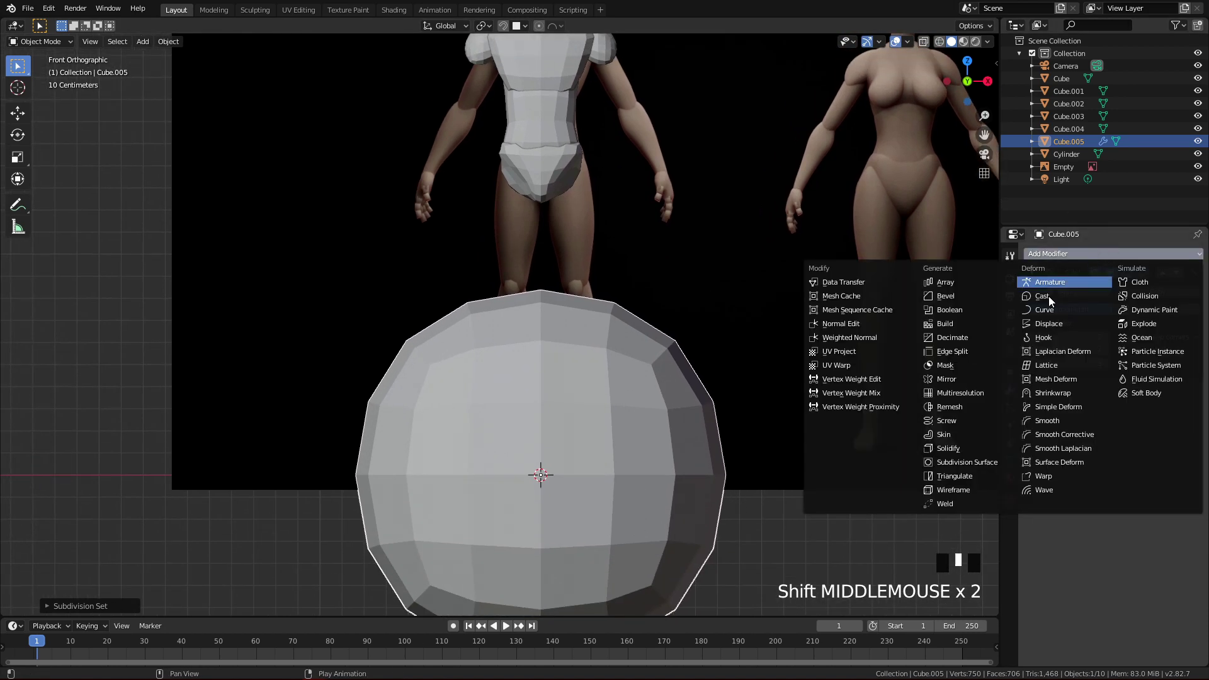
click(946, 379)
key(Tab)
shift+middle_drag(638, 515, 657, 467)
key(g)
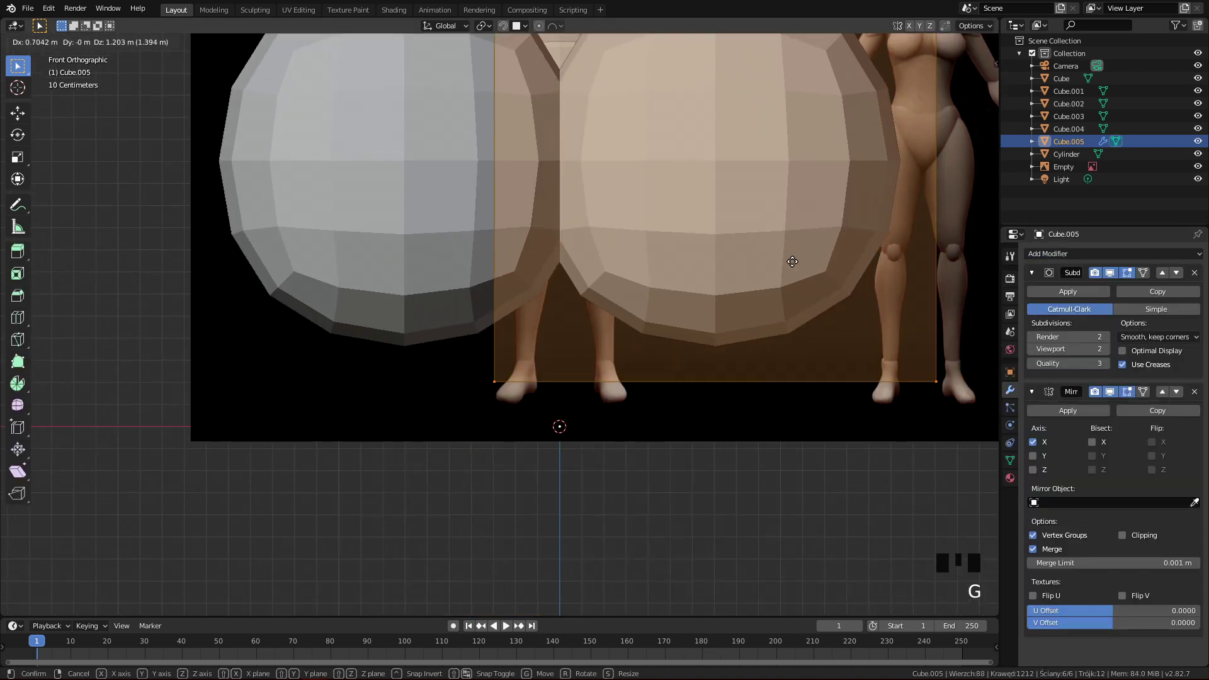
click(792, 276)
- Scale the mirrored cube mesh down and move it up beside the torso toward the reference arm
shift+middle_drag(799, 286, 812, 466)
key(s)
click(809, 399)
key(s)
click(838, 381)
key(g)
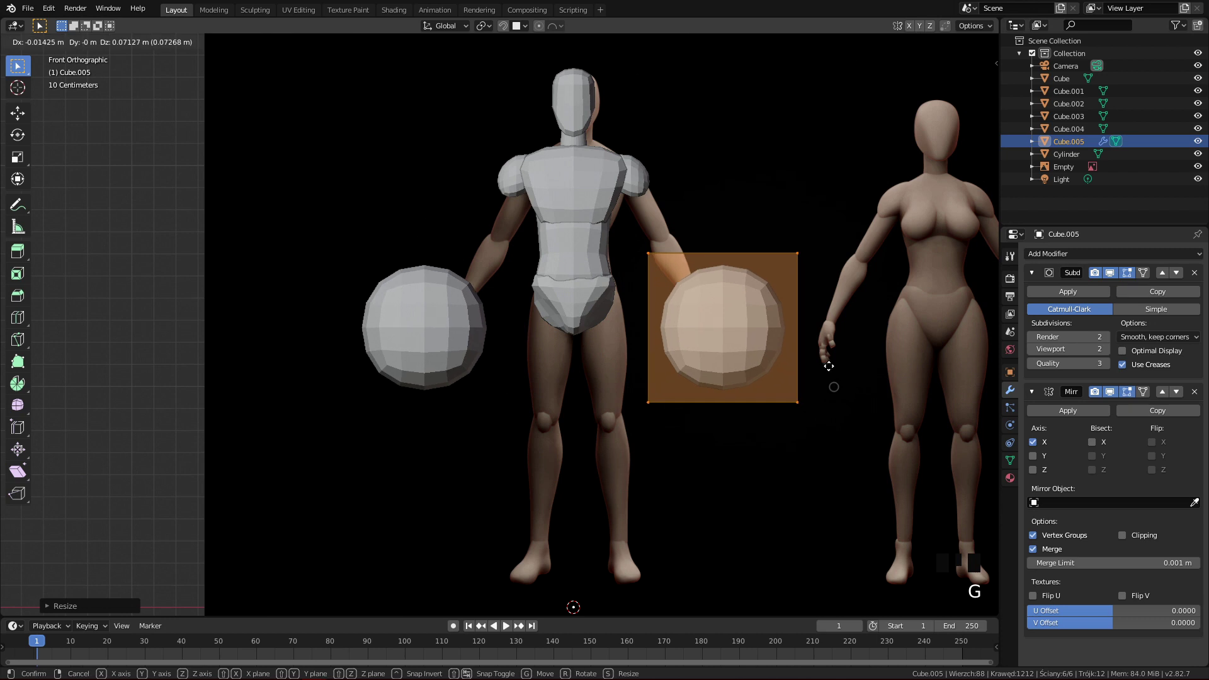
click(760, 275)
key(s)
click(733, 267)
- Scale the arm mesh down further and place it over the upper arm just below the shoulder
ctrl+middle_drag(785, 406, 740, 441)
key(s)
click(773, 382)
ctrl+middle_drag(772, 391, 778, 350)
shift+middle_drag(801, 393, 718, 400)
key(s)
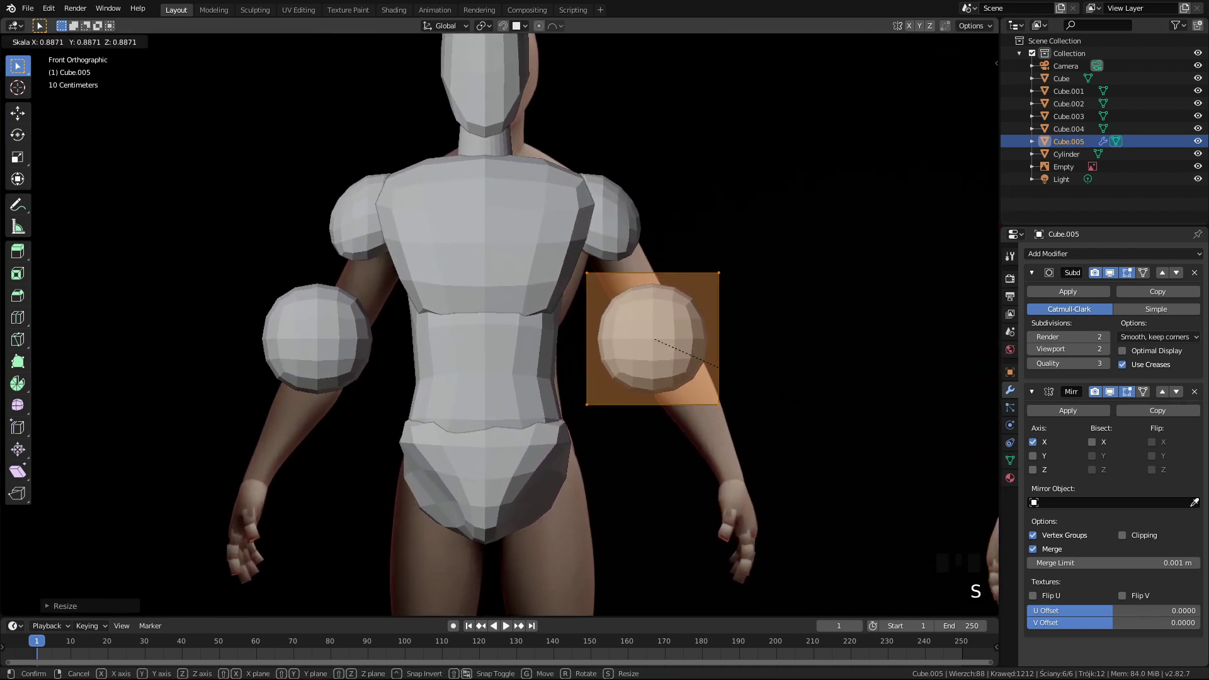
click(757, 389)
key(g)
click(735, 330)
- Rotate the upper-arm mesh about 19° clockwise in the front view to follow the arm's slant
key(r)
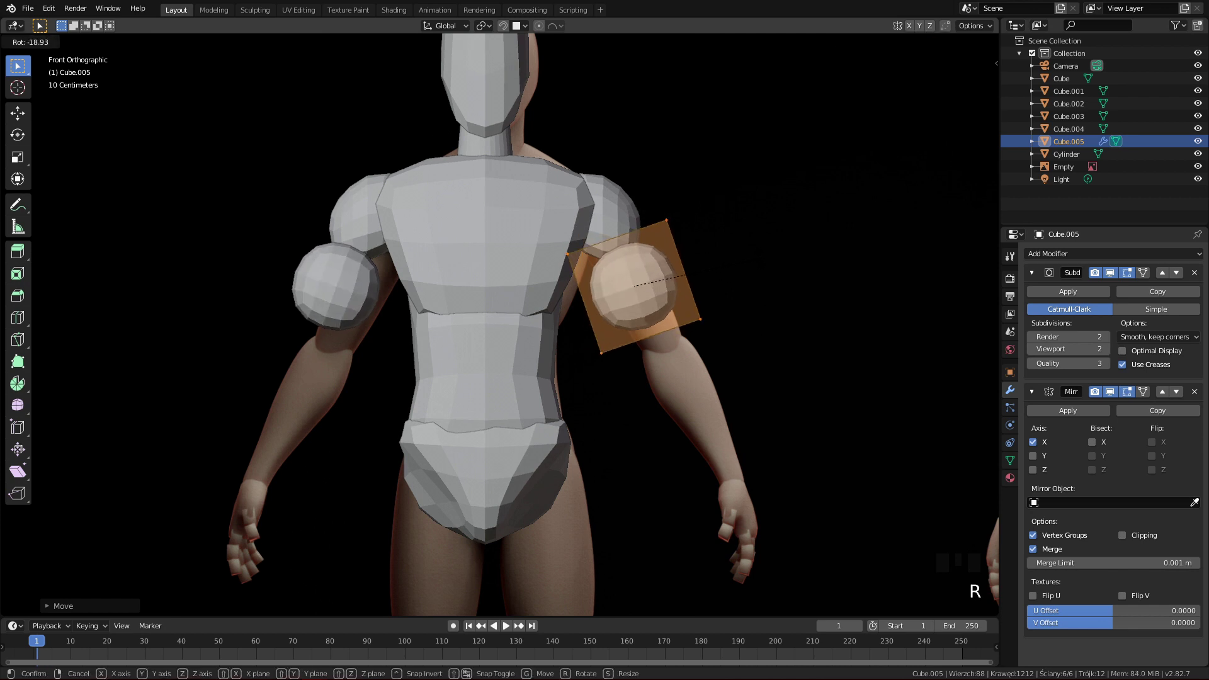
click(758, 263)
key(r)
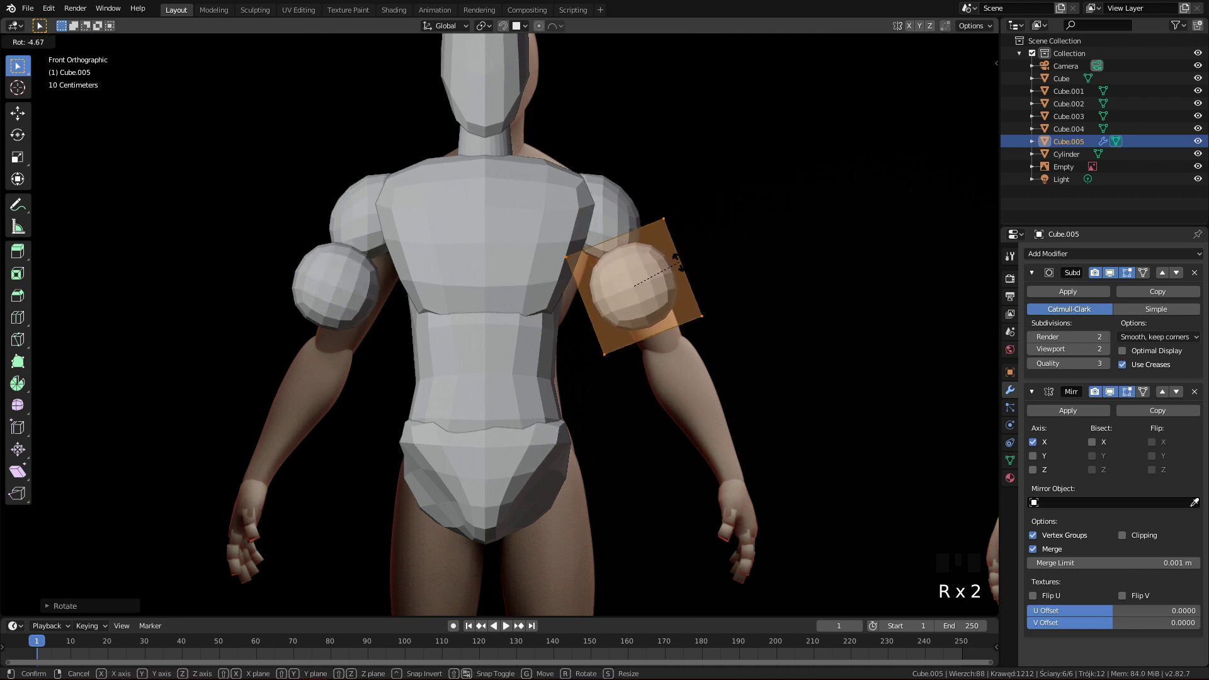
click(604, 246)
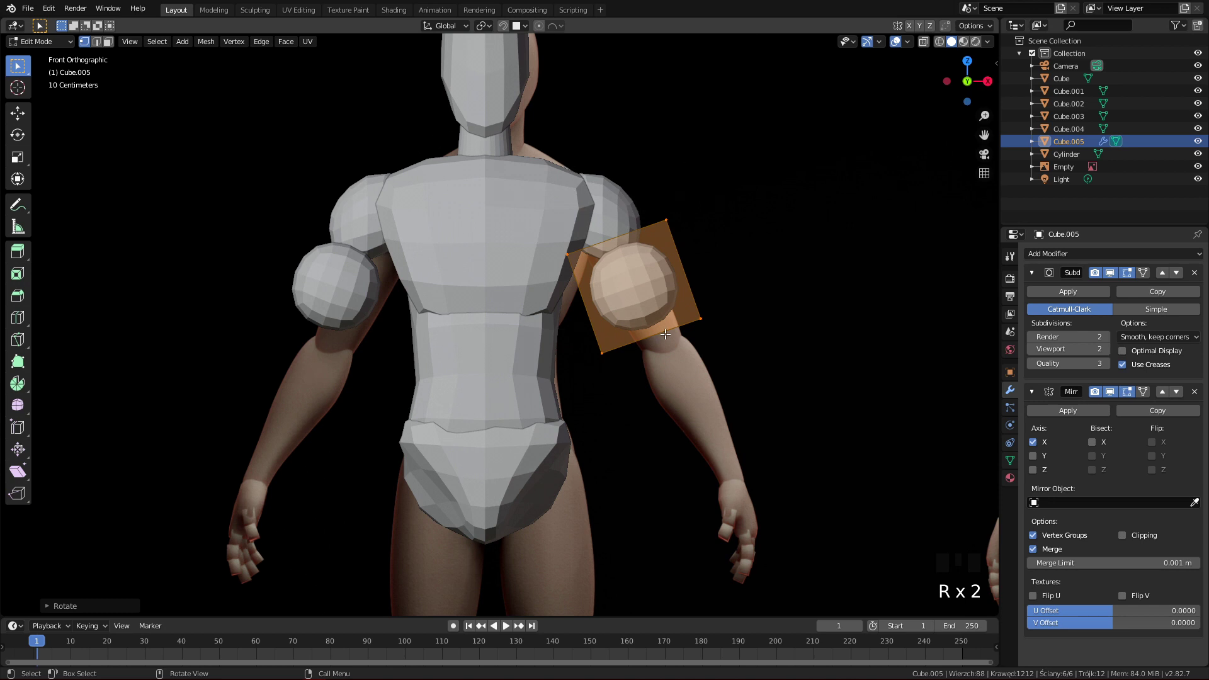
key(g)
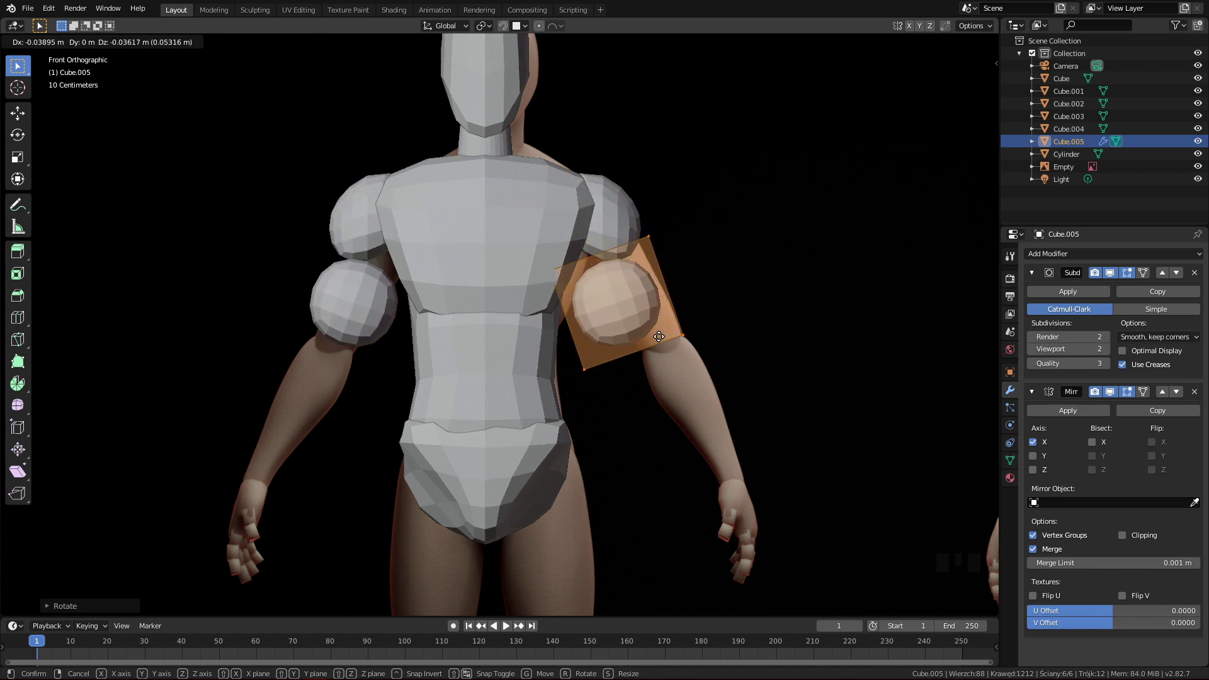
click(659, 337)
- Move the upper-arm mesh backward in the right view so it sits beneath the shoulder
ctrl+middle_drag(659, 337, 651, 459)
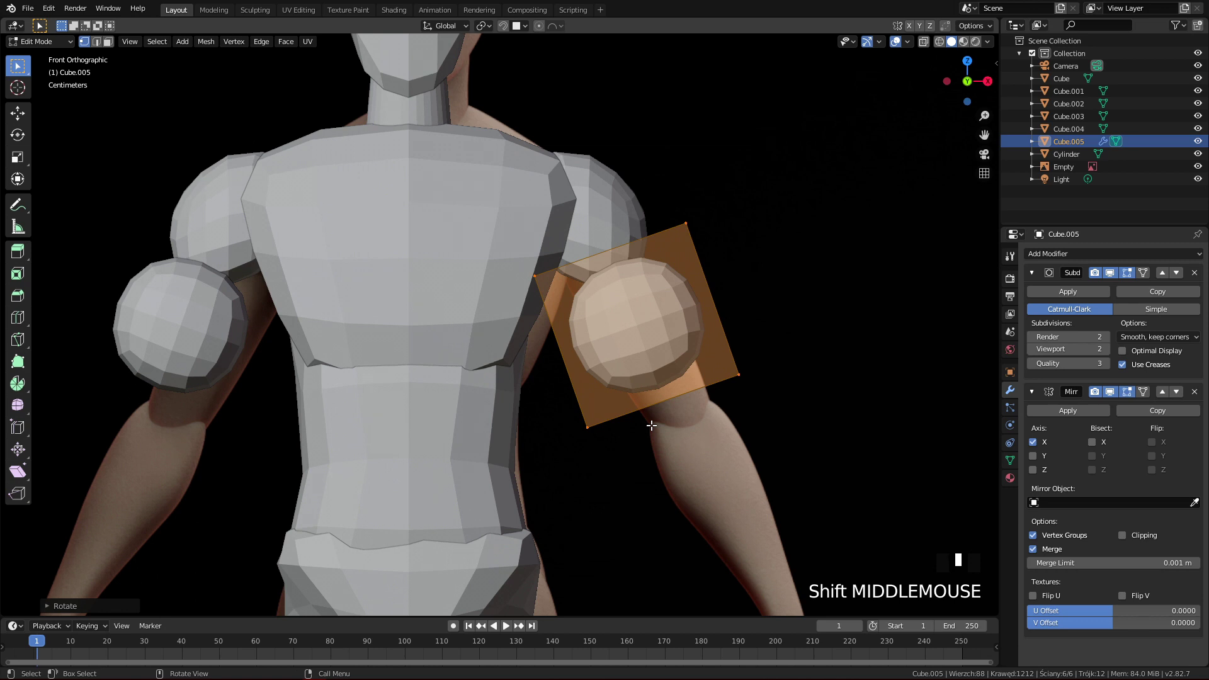
ctrl+middle_drag(750, 426, 756, 370)
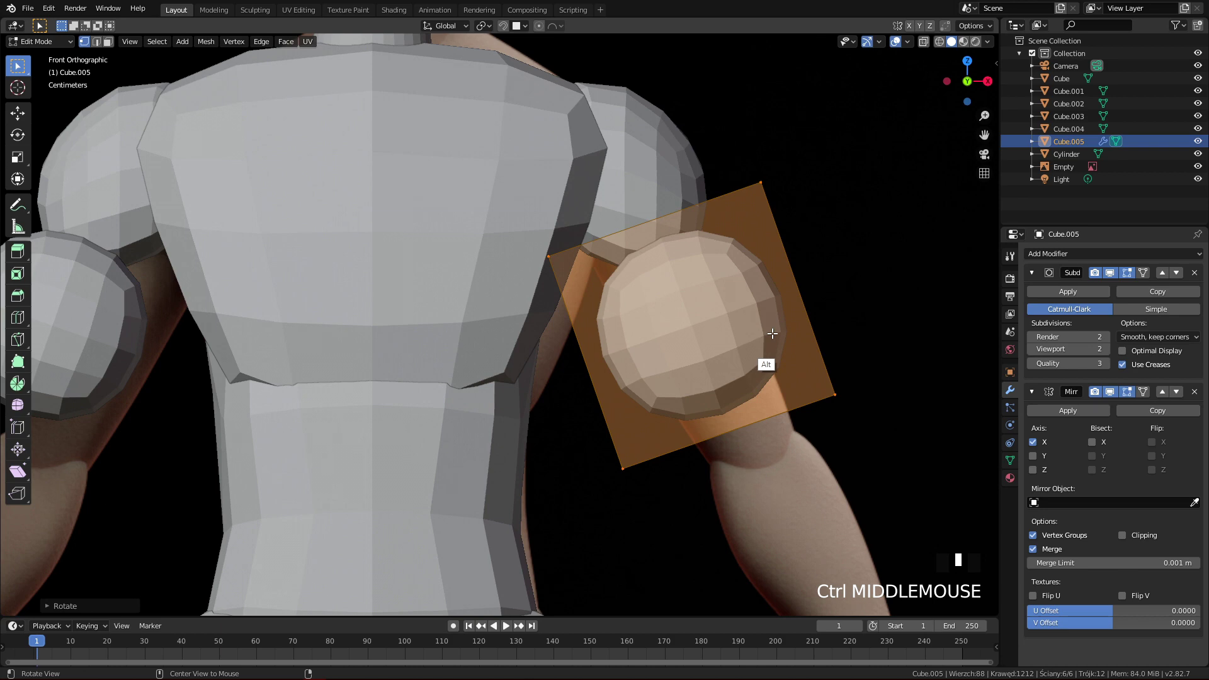
shift+middle_drag(785, 410, 696, 409)
key(q)
key(g)
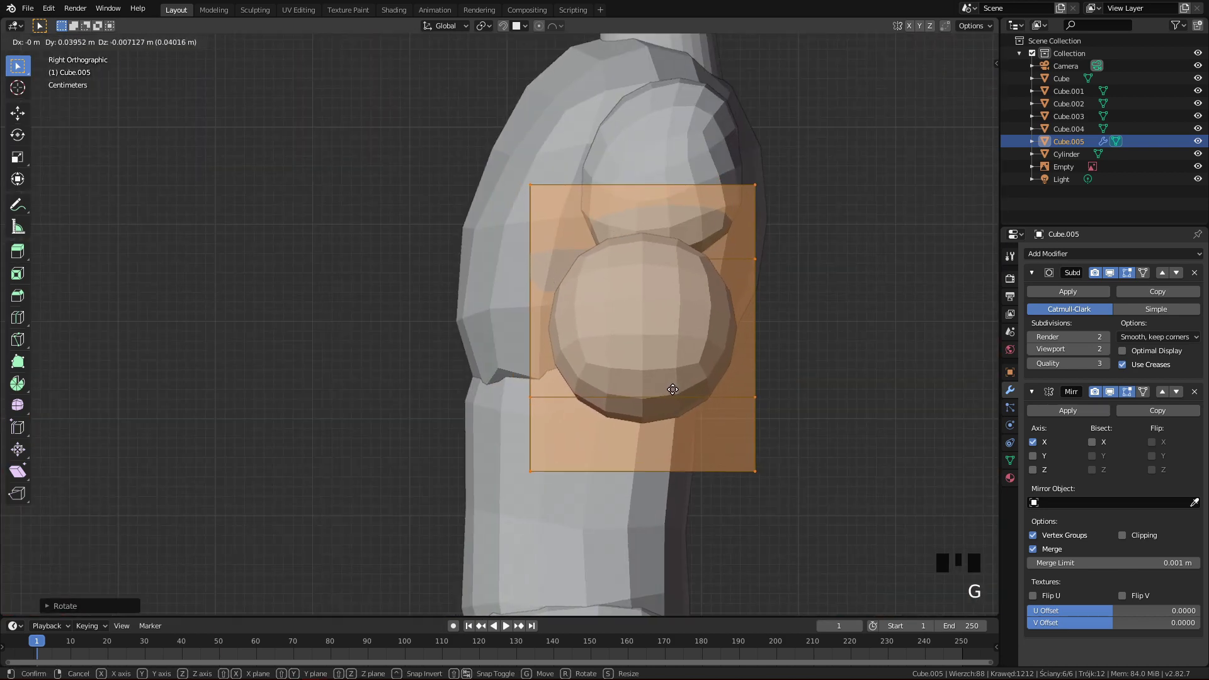
click(677, 384)
ctrl+middle_drag(785, 340, 640, 362)
key(g)
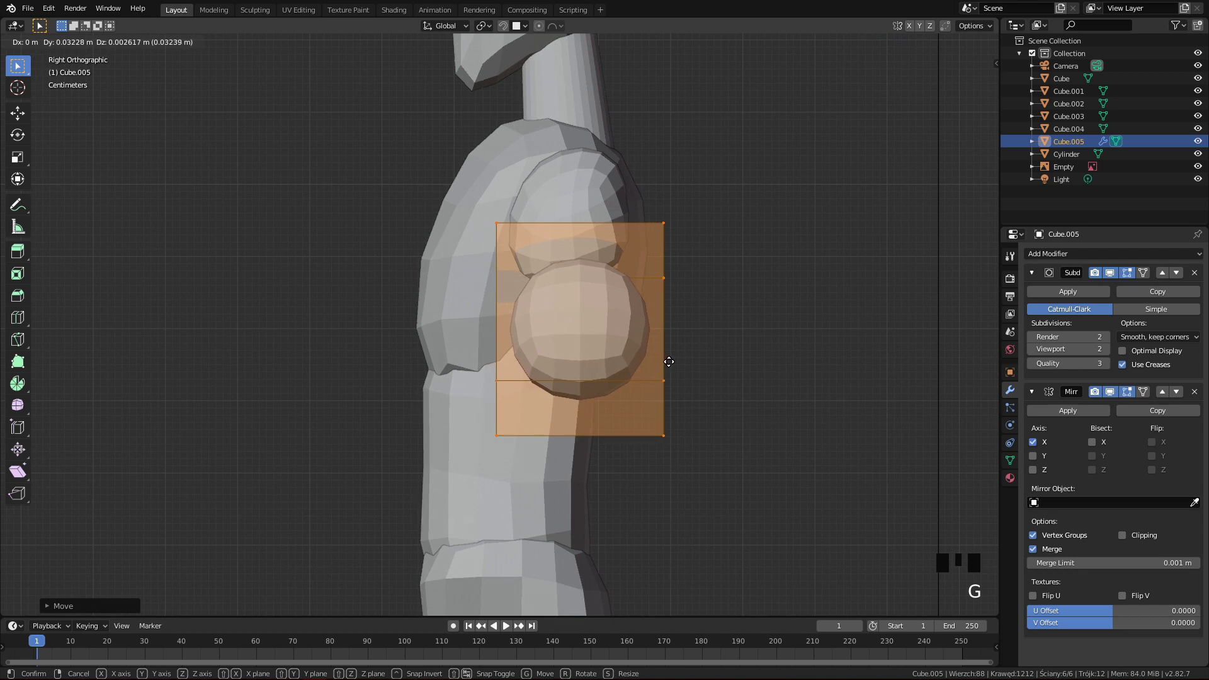
click(669, 355)
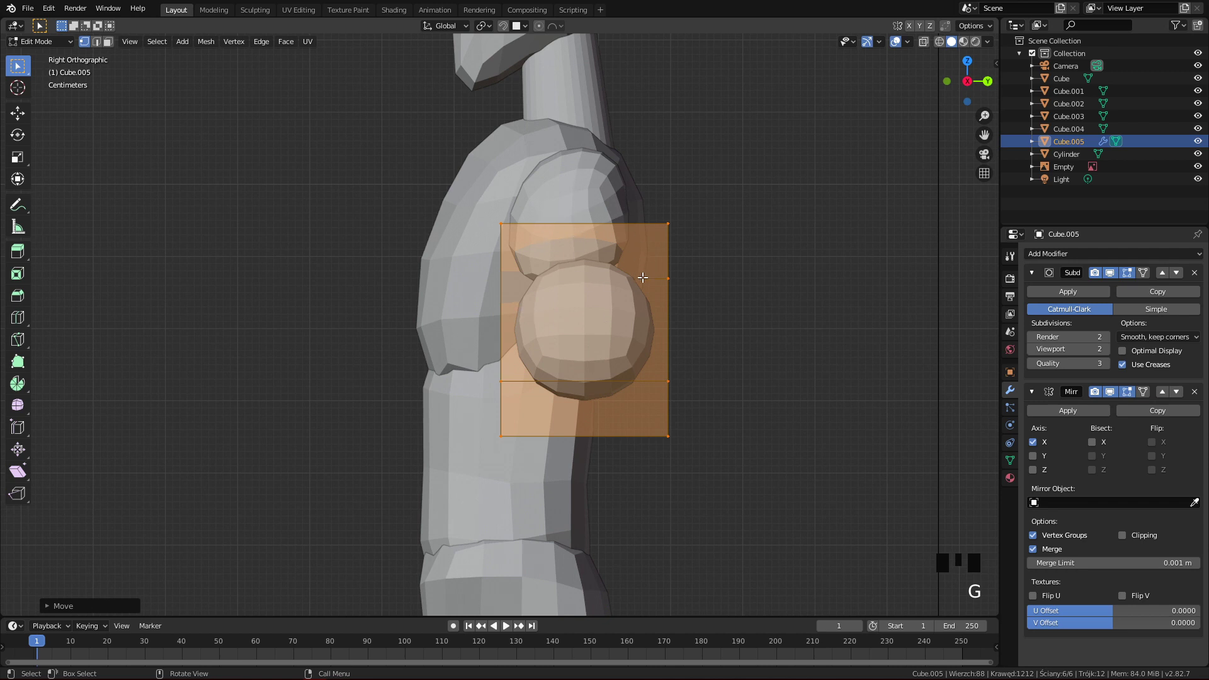
key(g)
click(666, 315)
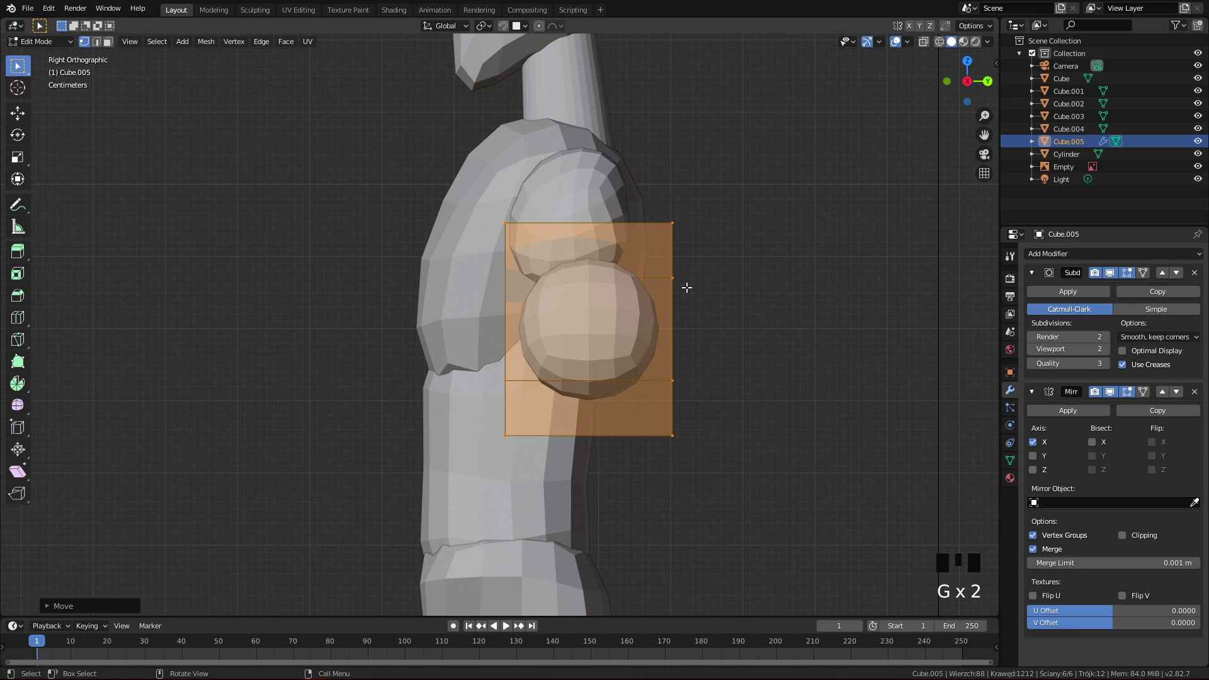
- Rotate the upper-arm mesh by about -8.55° in the right view to tilt it
key(r)
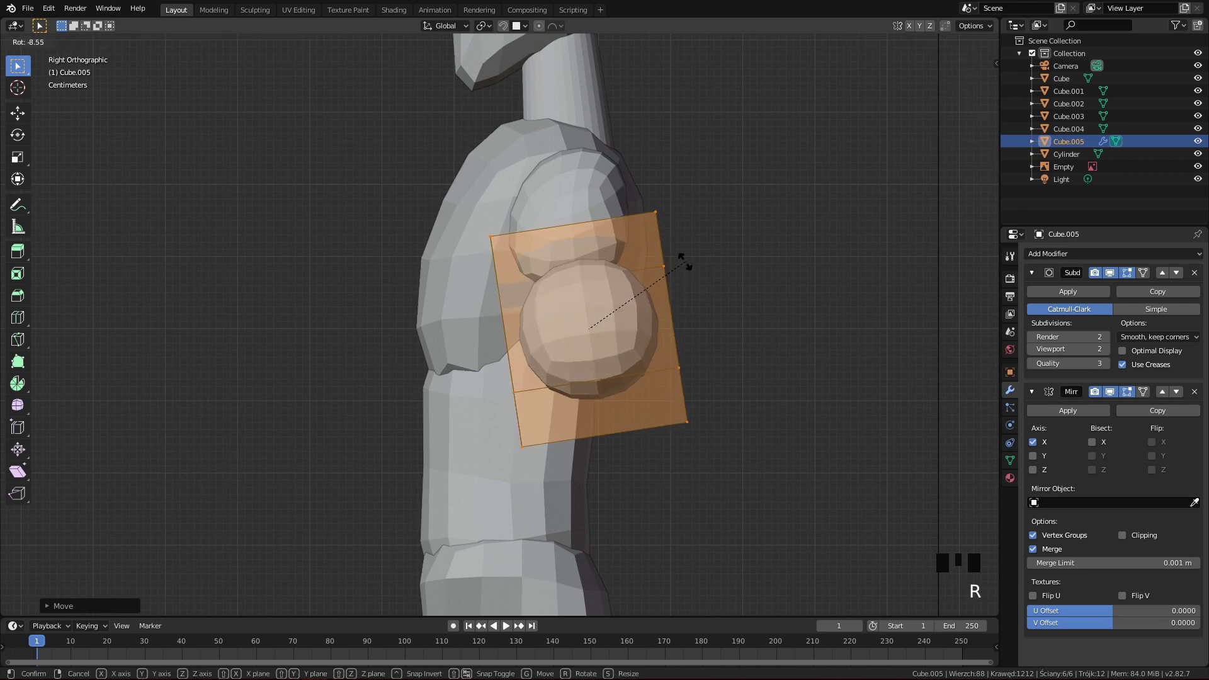
click(684, 262)
ctrl+middle_drag(610, 318, 609, 346)
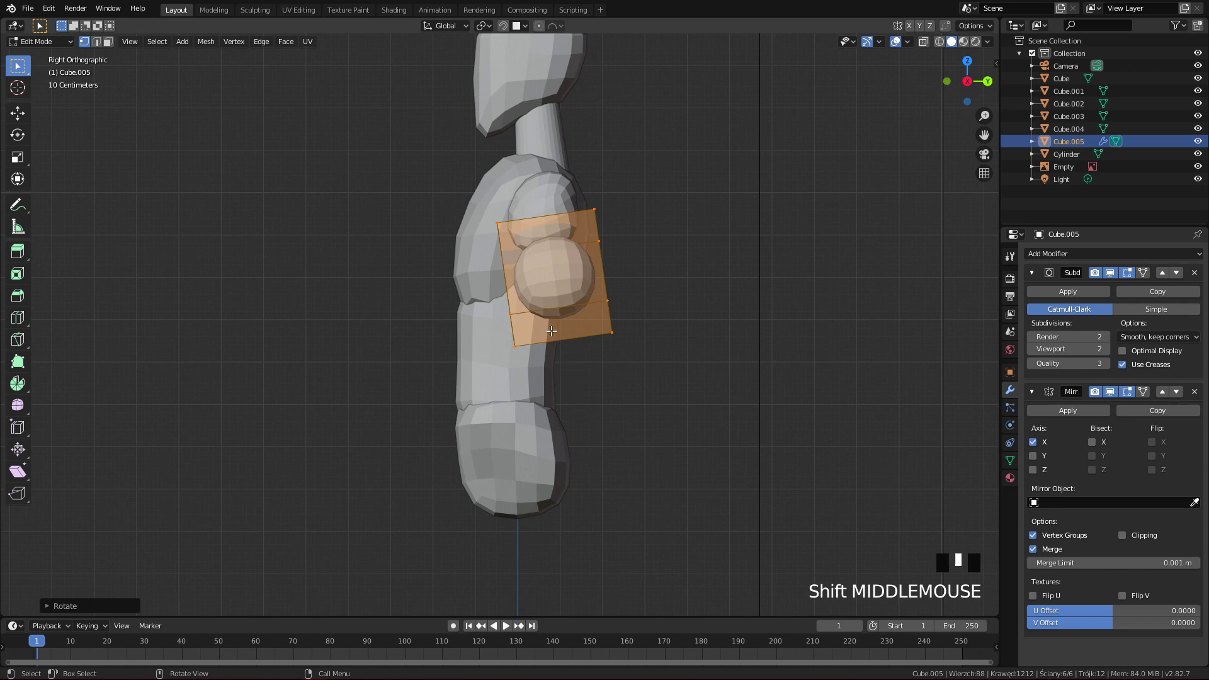
ctrl+middle_drag(623, 482, 650, 353)
shift+middle_drag(622, 416, 621, 437)
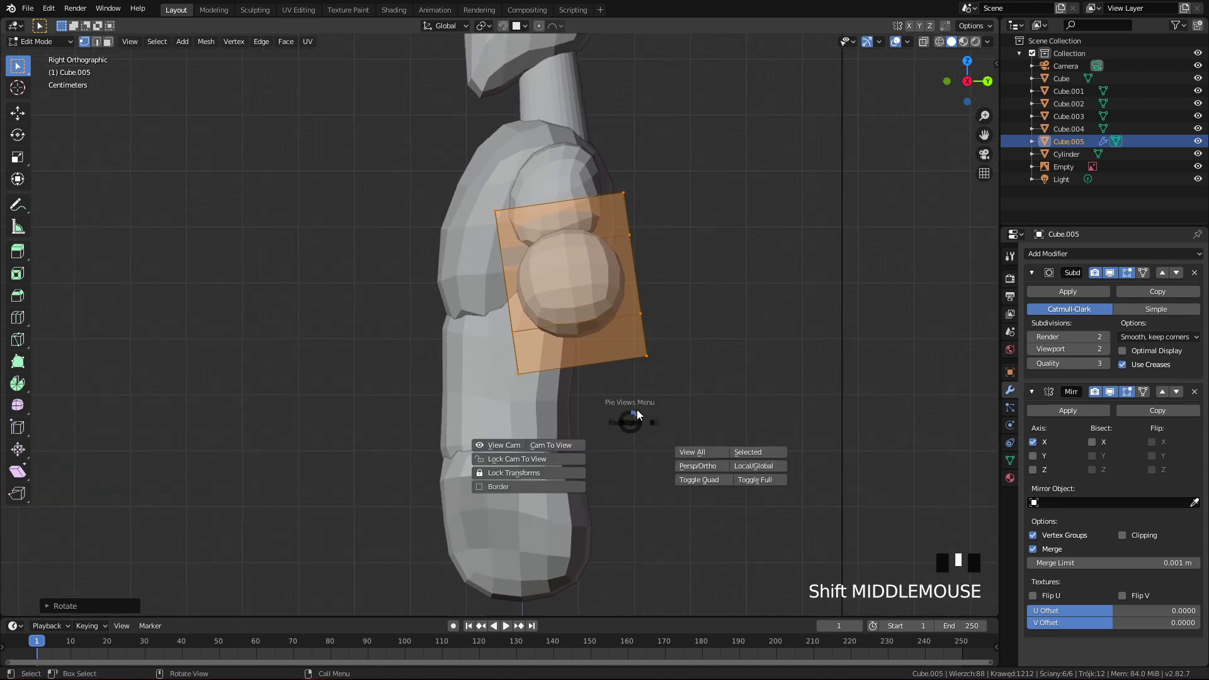
key(q)
key(s)
key(z)
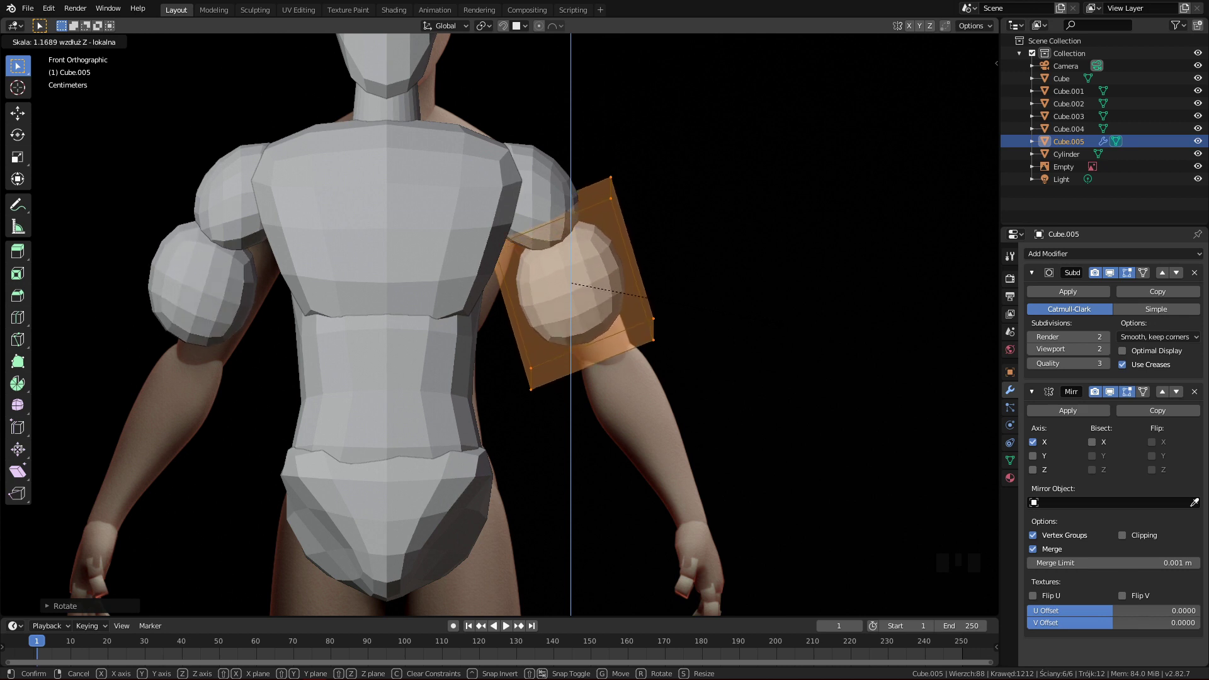
right_click(648, 297)
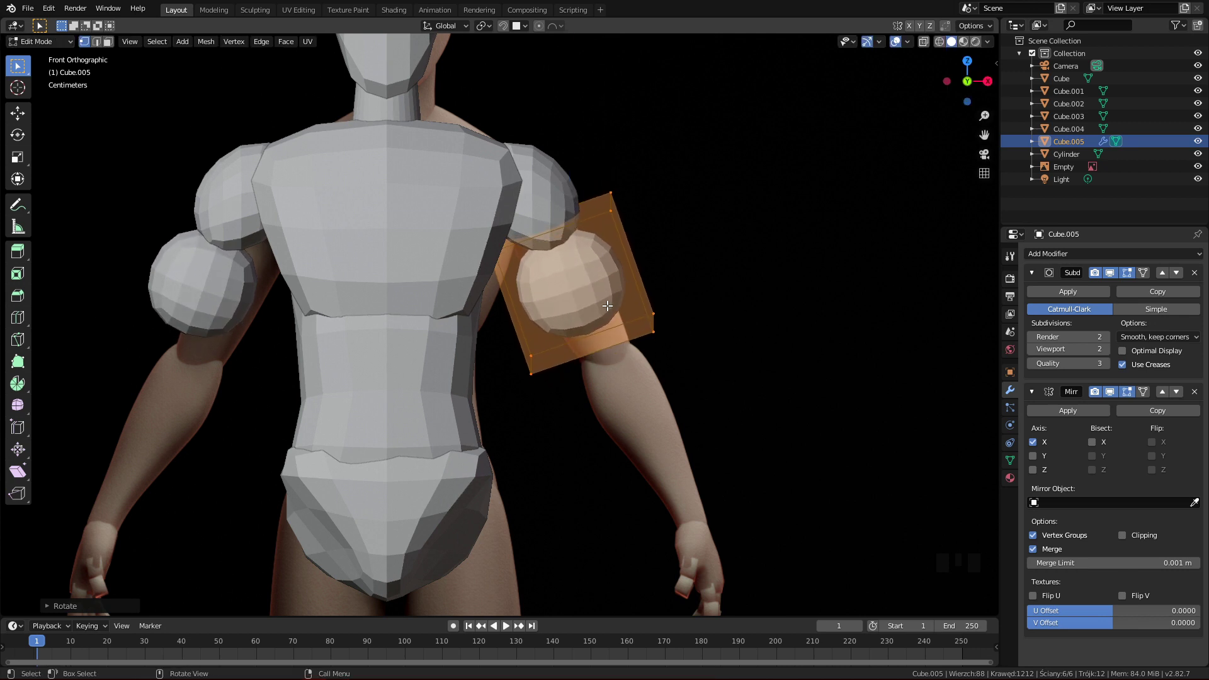
- Move the upper-arm cage's lower face about 0.11 m down and outward in the front view to stretch the mesh toward the elbow
key(3)
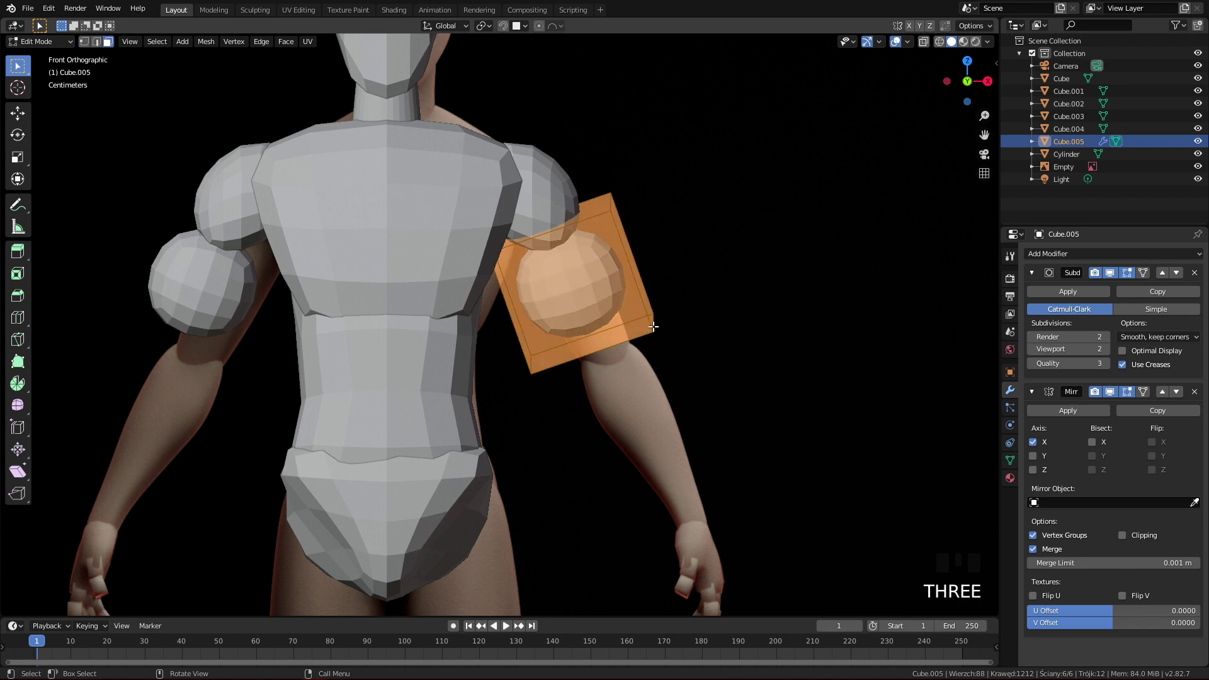
ctrl+middle_drag(664, 372, 523, 298)
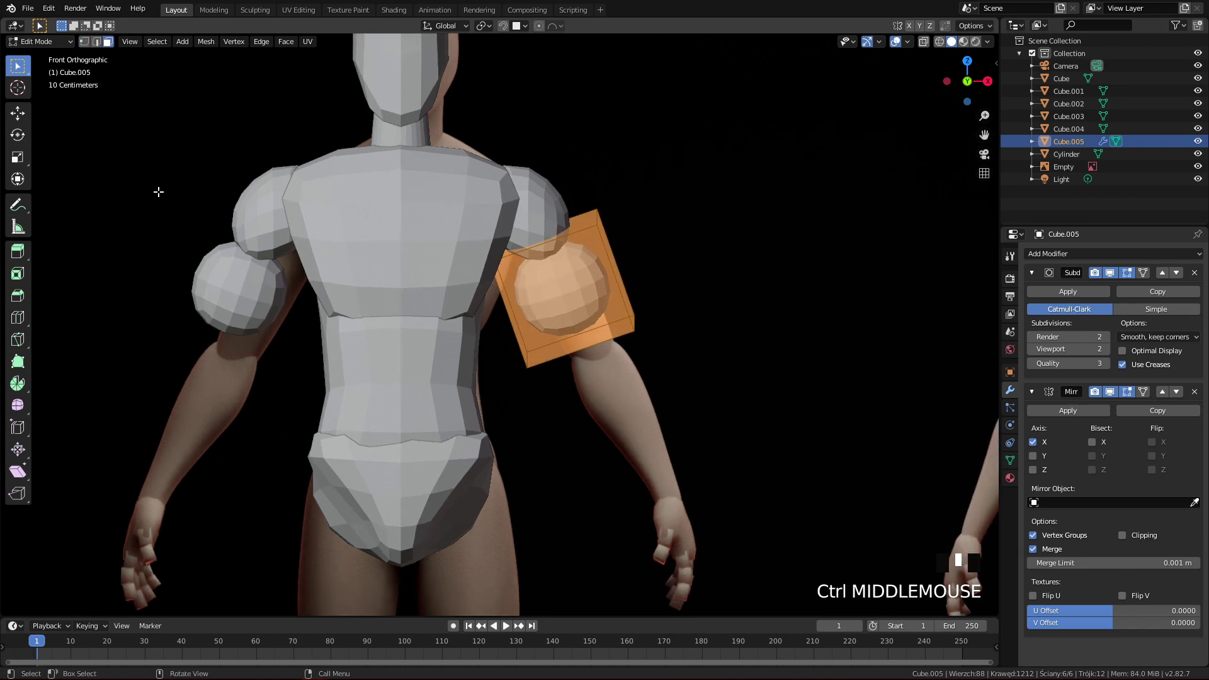
middle_drag(661, 457, 649, 343)
click(656, 340)
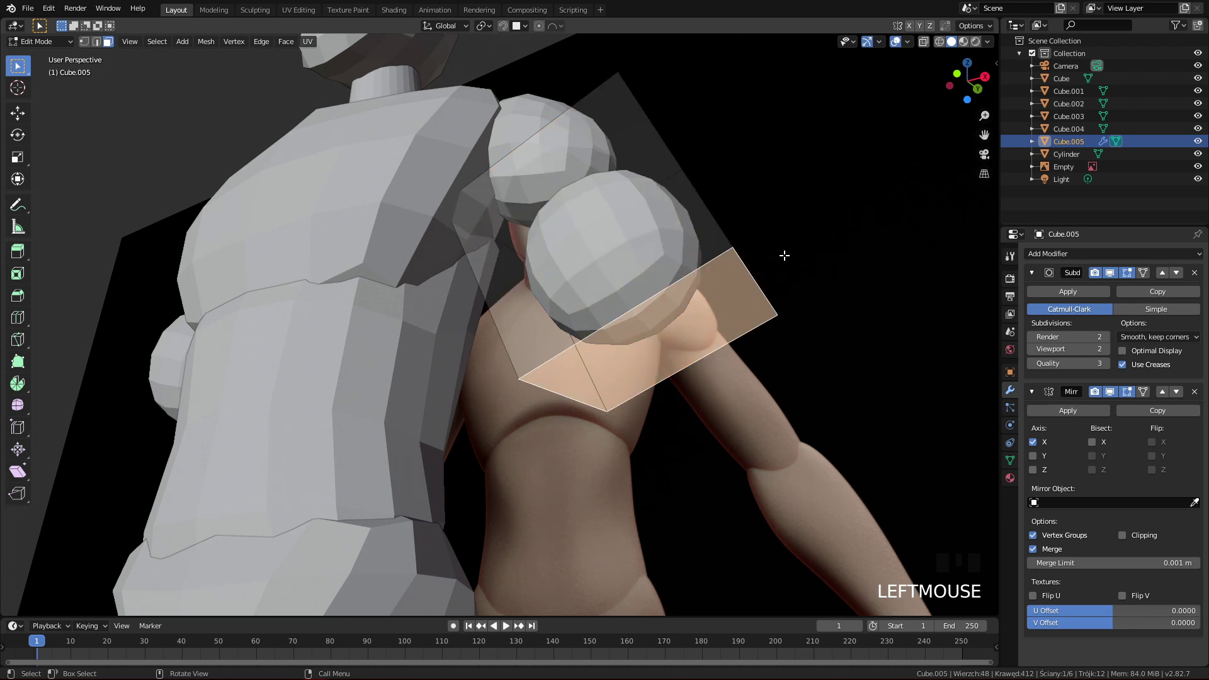
key(KP_1)
key(g)
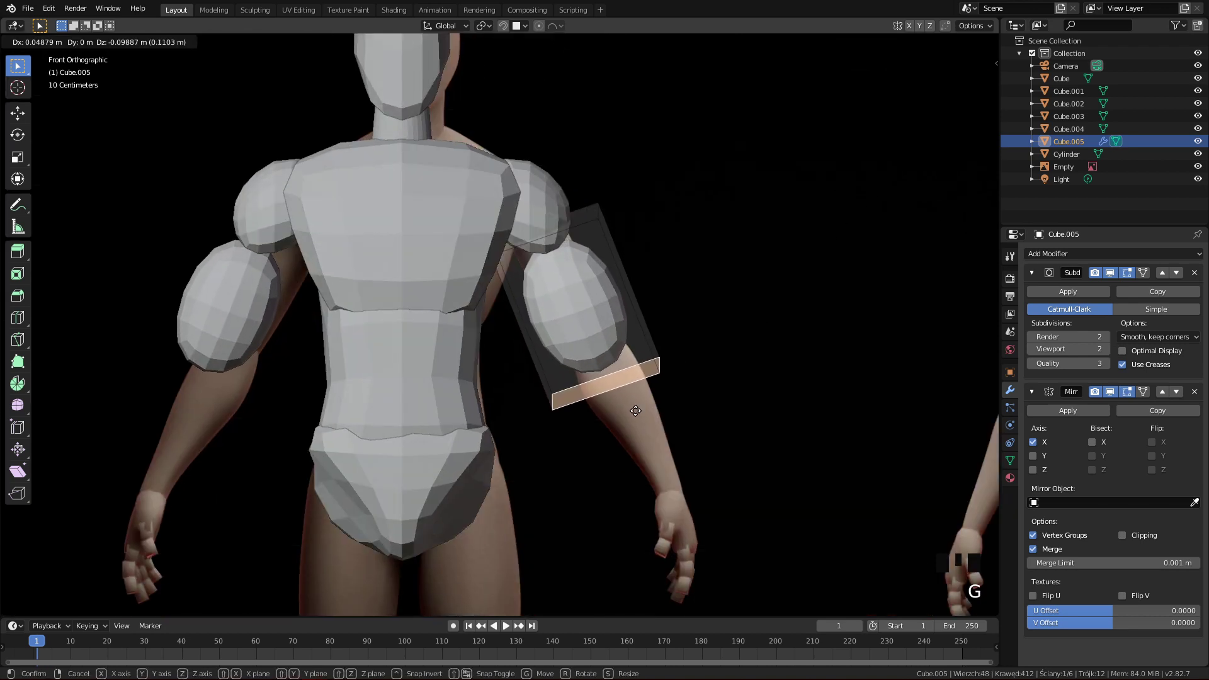
click(637, 410)
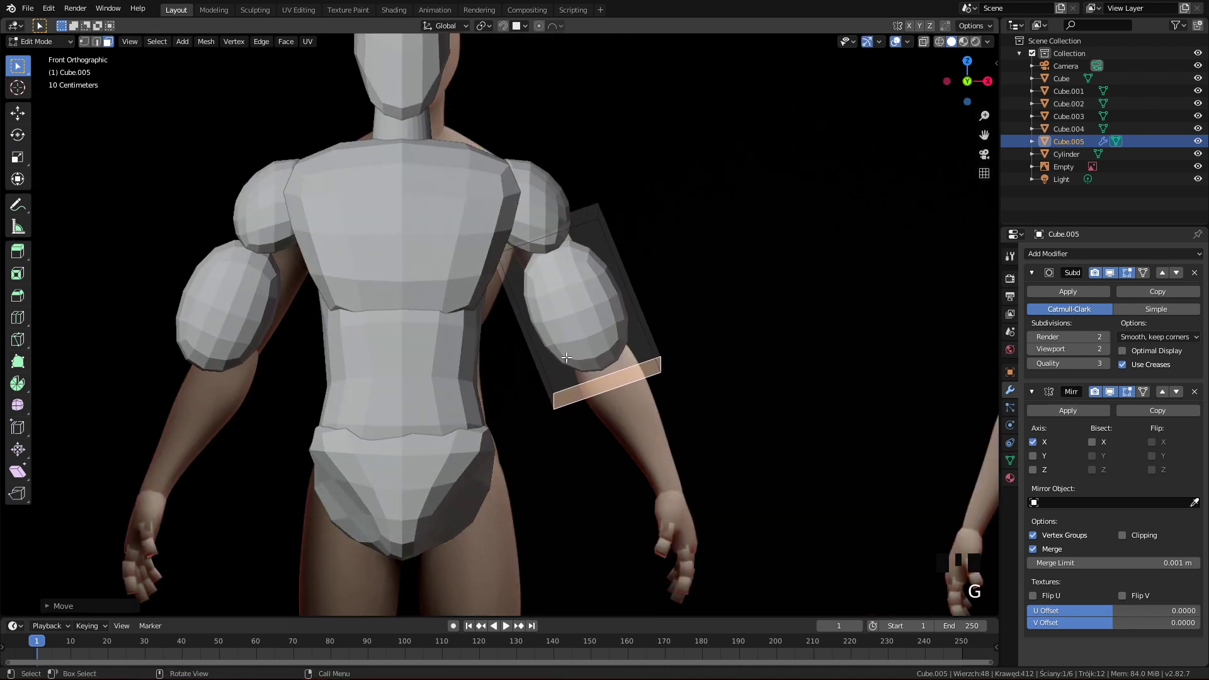
- Scale the upper arm's two end faces down together, and raise the top face into the shoulder
shift+click(573, 215)
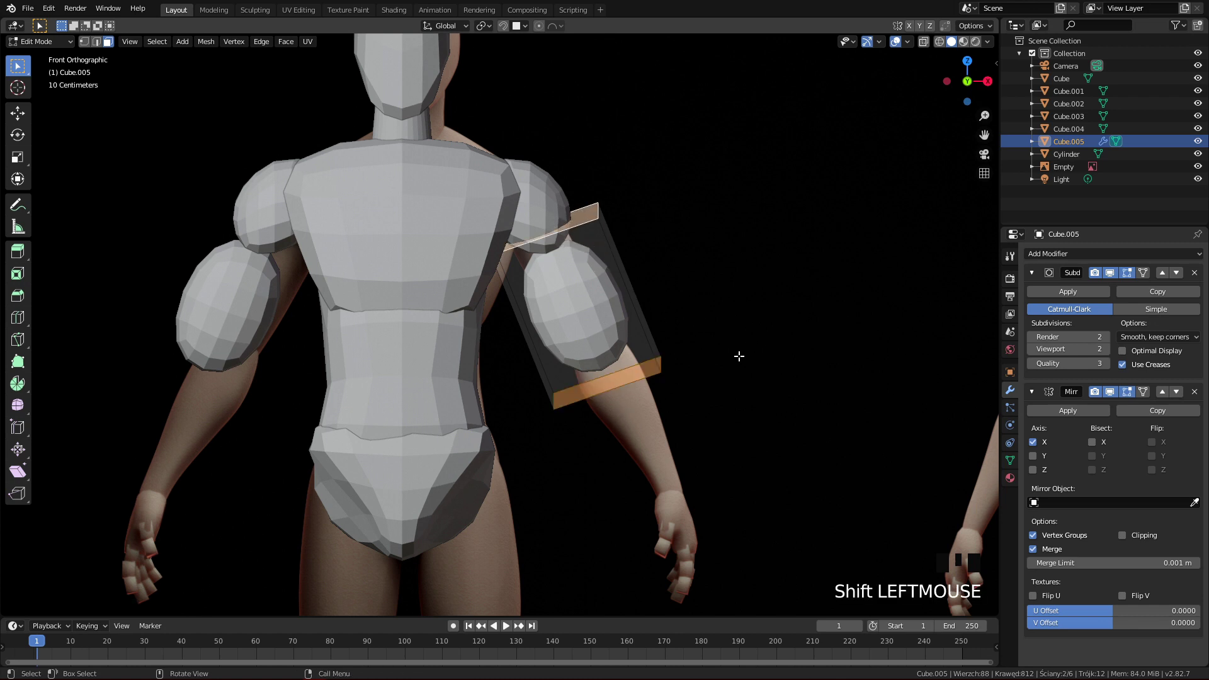
key(s)
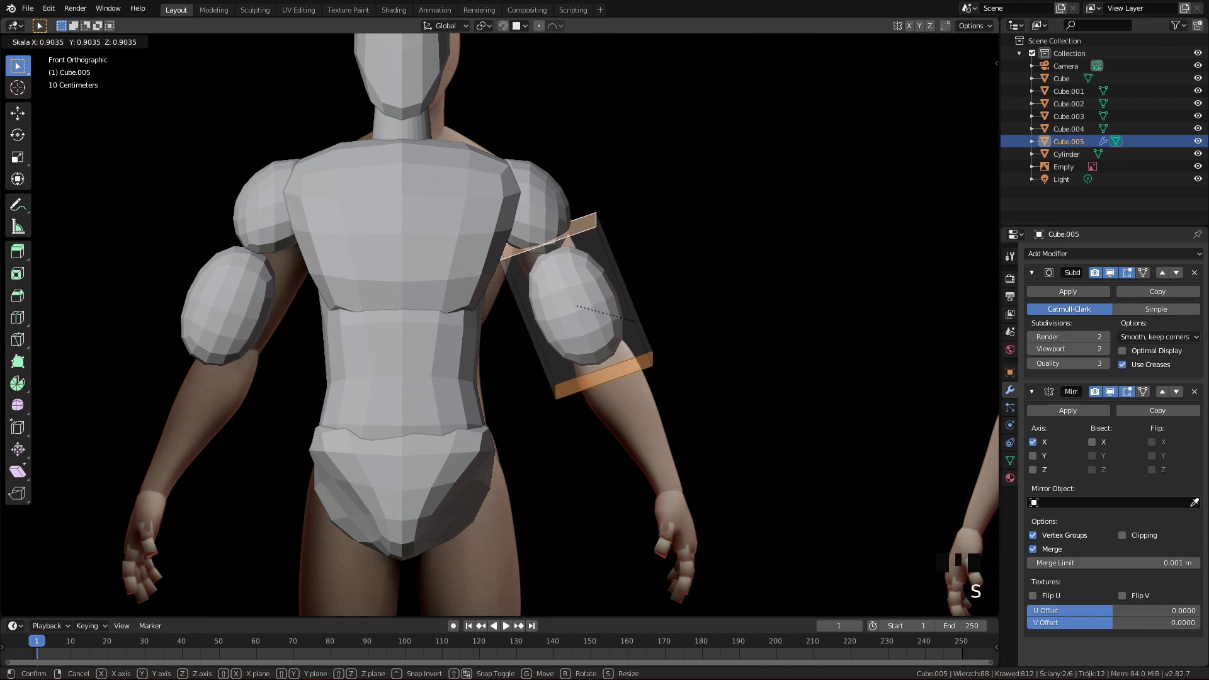
click(627, 316)
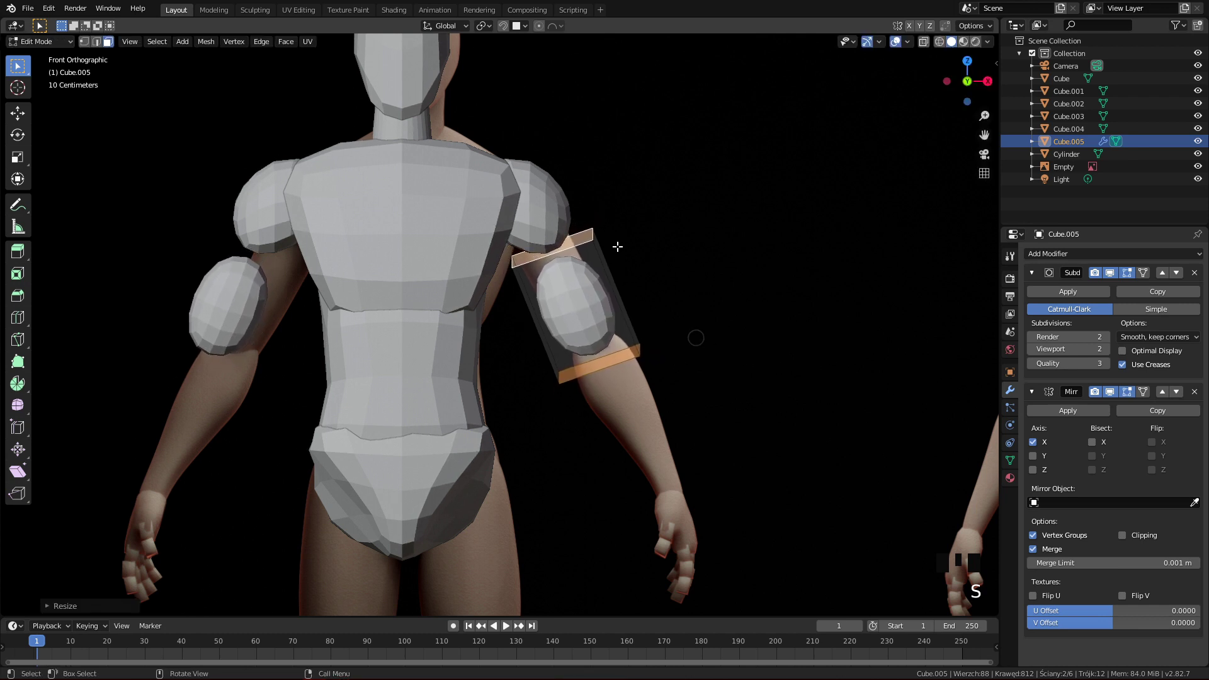
click(572, 241)
key(g)
click(546, 210)
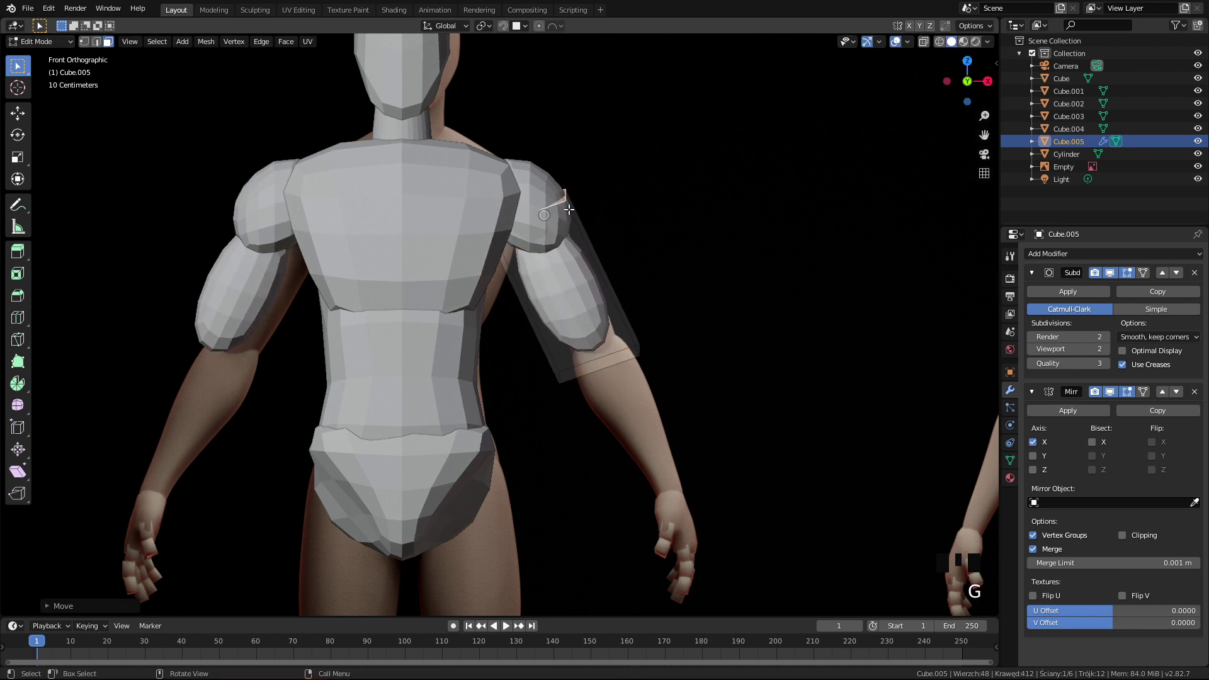
- Fine-tune the position of the upper arm's lower face in the front view and leave Edit Mode
click(610, 361)
mouse_move(632, 397)
middle_down()
mouse_move(619, 409)
mouse_move(620, 393)
middle_up()
click(772, 426)
key(q)
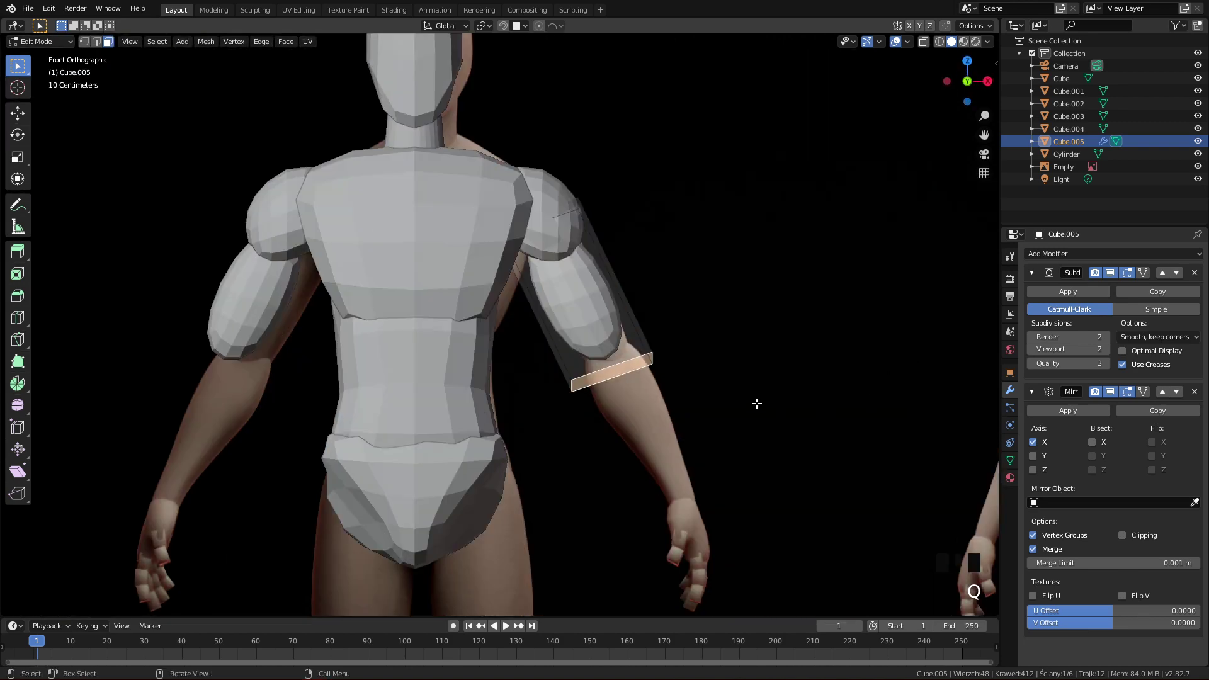
key(g)
click(682, 408)
key(q)
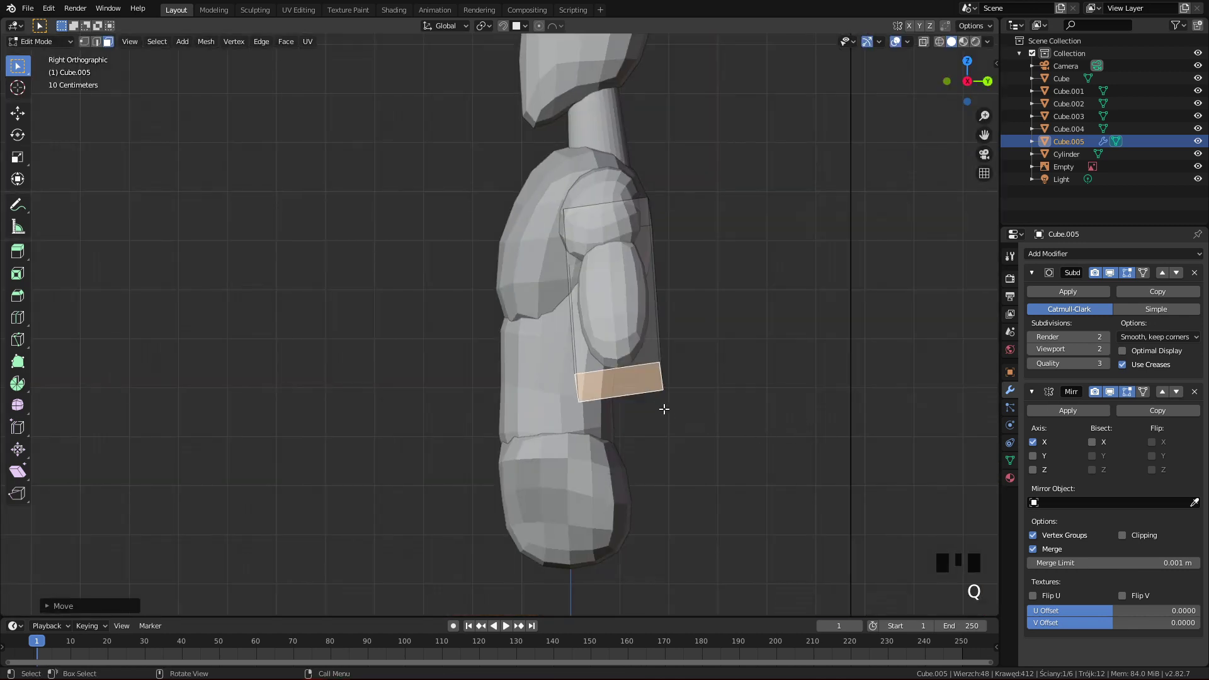
key(q)
ctrl+middle_drag(674, 403, 731, 387)
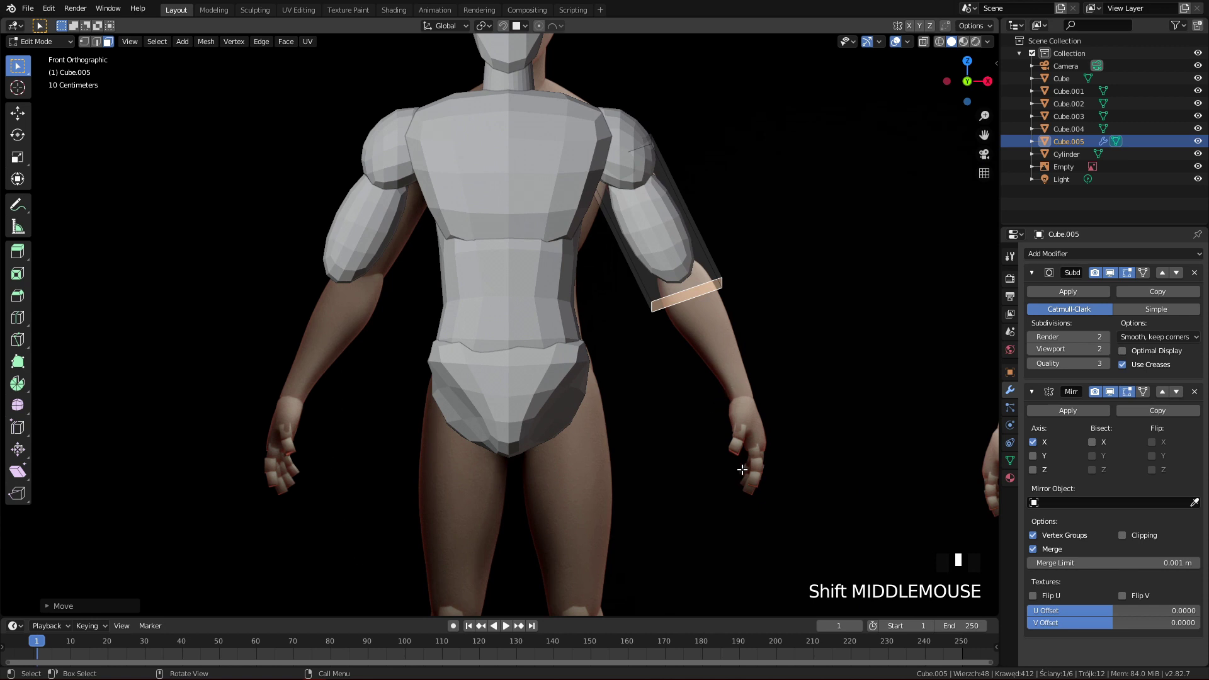
key(Tab)
- Duplicate the upper arm in place and move the copy's whole mesh down over the reference forearm
shift+middle_drag(740, 259, 701, 342)
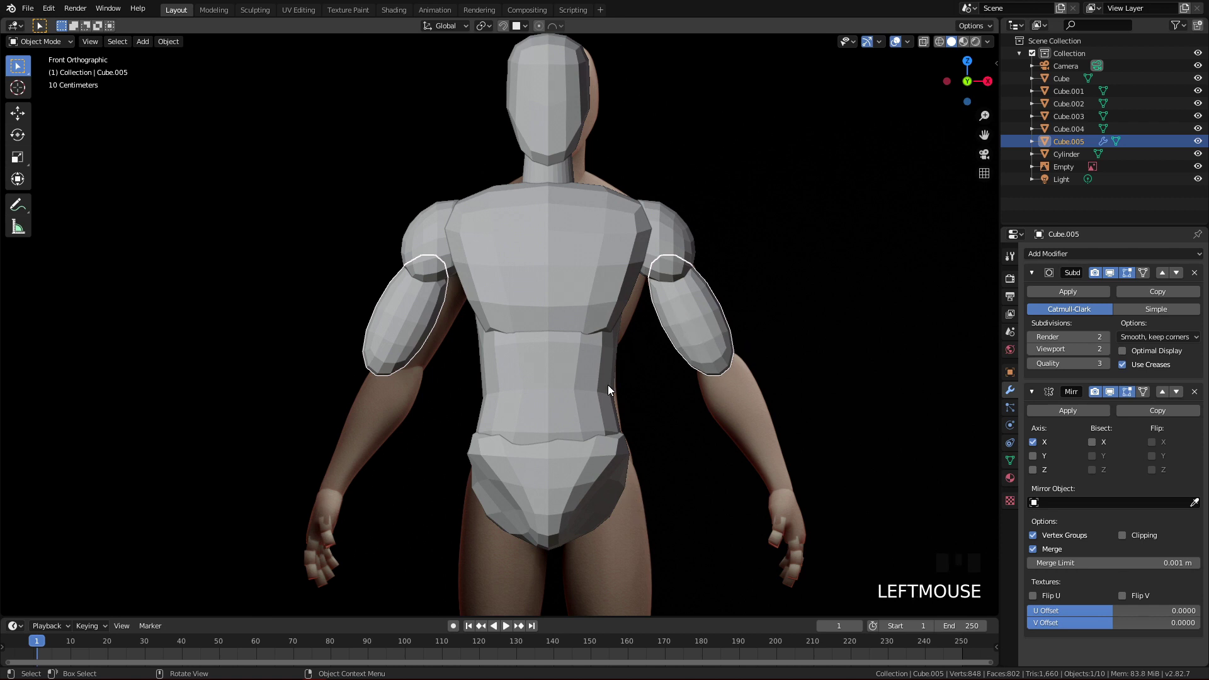
key(shift+d)
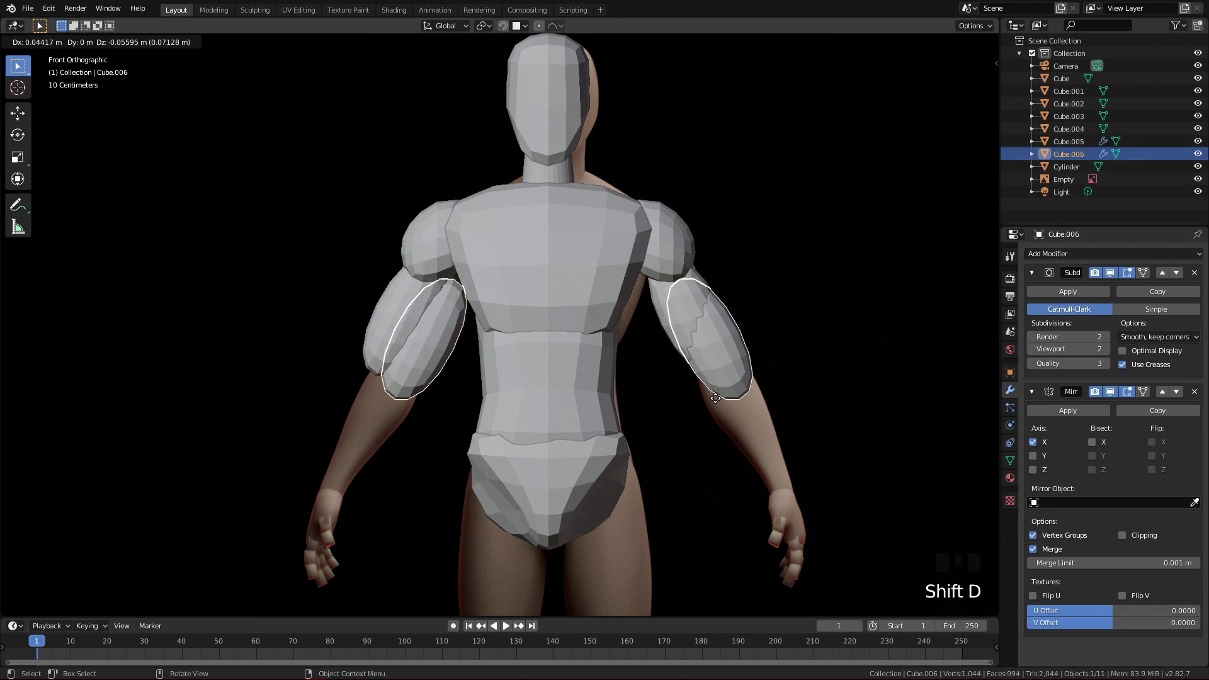
right_click(710, 395)
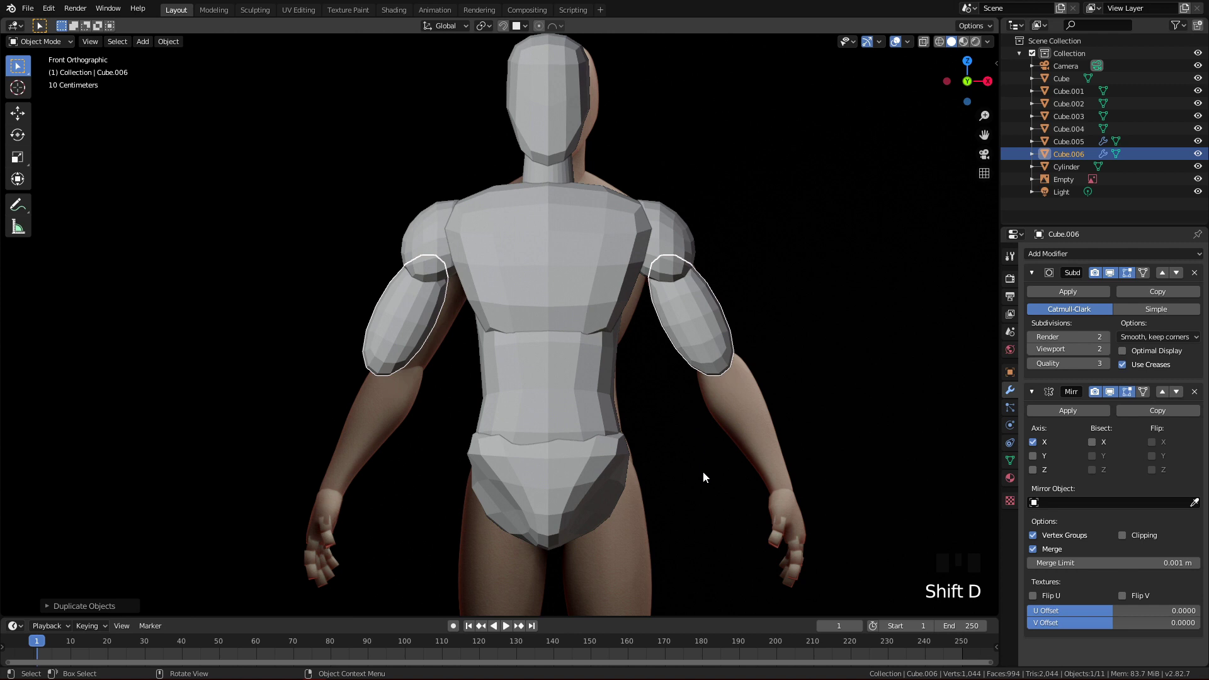
key(Tab)
key(a)
key(g)
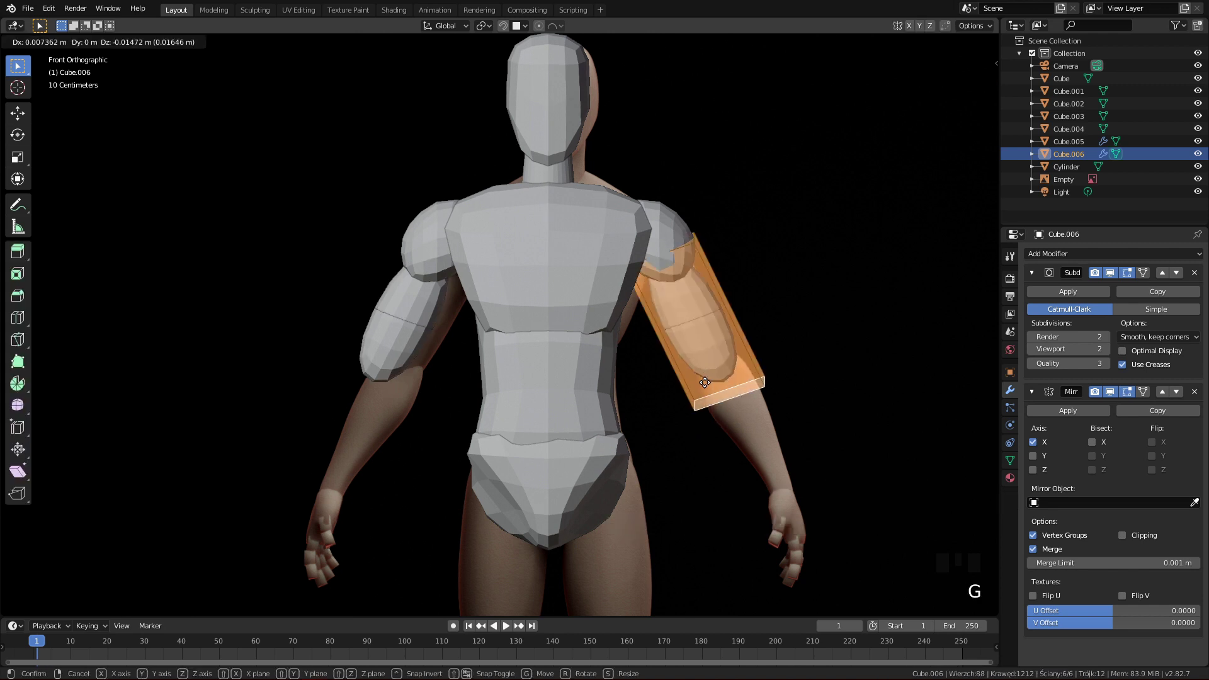
click(786, 483)
shift+middle_drag(787, 483, 771, 448)
- Rotate the forearm mesh slightly in the front view and nudge it onto the reference forearm
key(r)
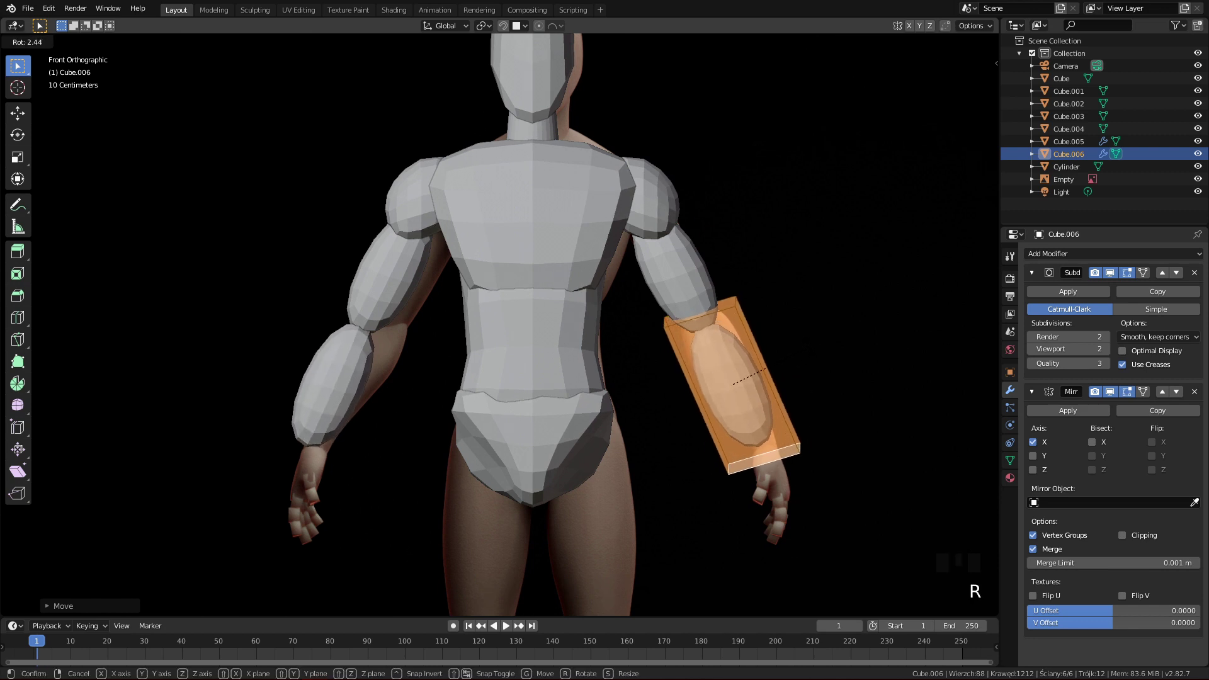
click(803, 346)
key(g)
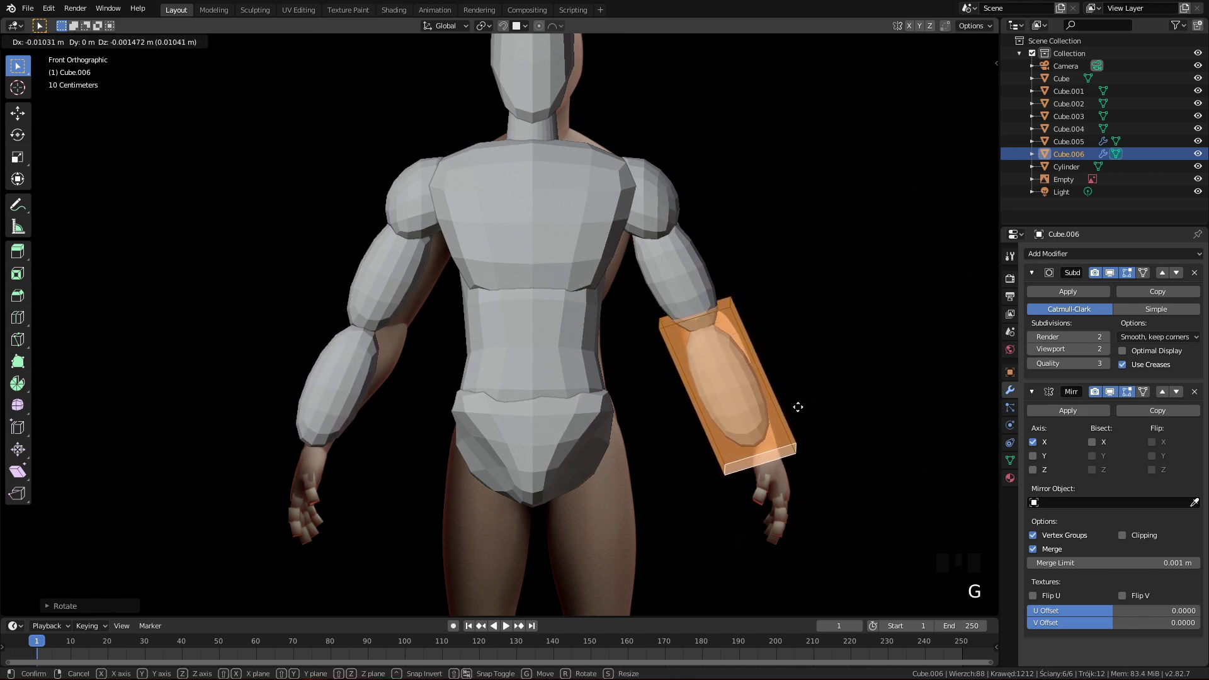
click(804, 411)
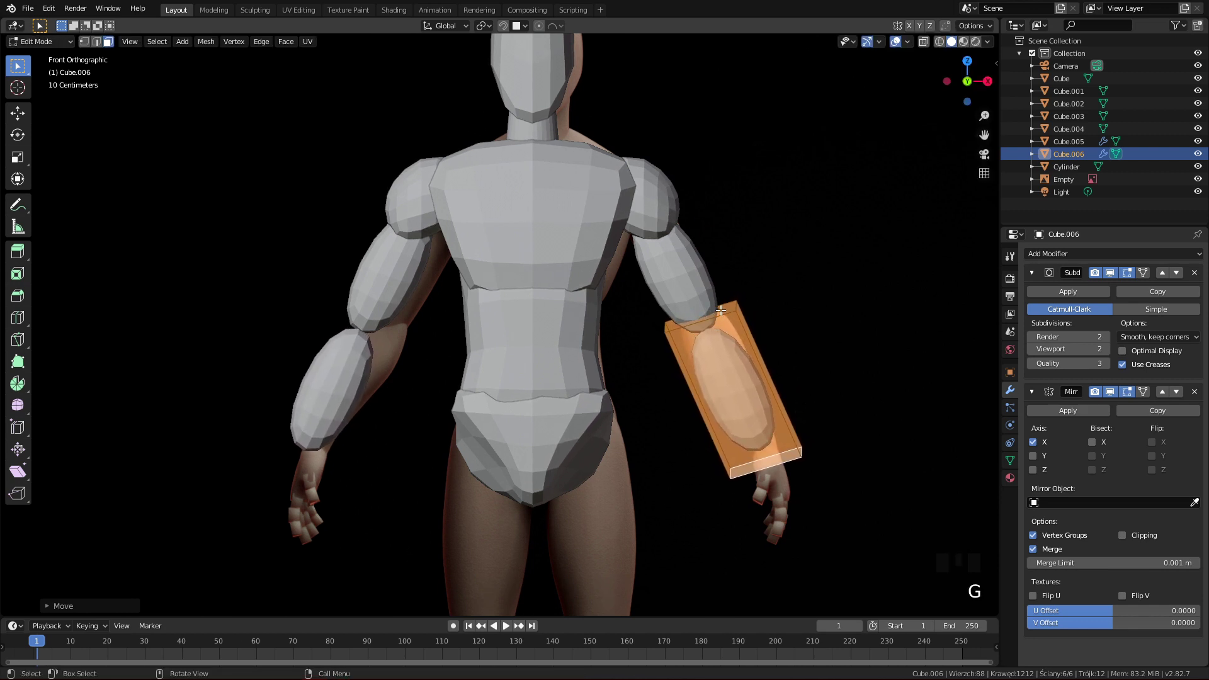
- Select the forearm cage's top and bottom faces and scale them down together in the front view
click(721, 310)
shift+click(775, 469)
click(721, 306)
middle_drag(824, 507, 841, 441)
scroll(840, 441, down, 3)
shift+middle_drag(828, 485, 770, 464)
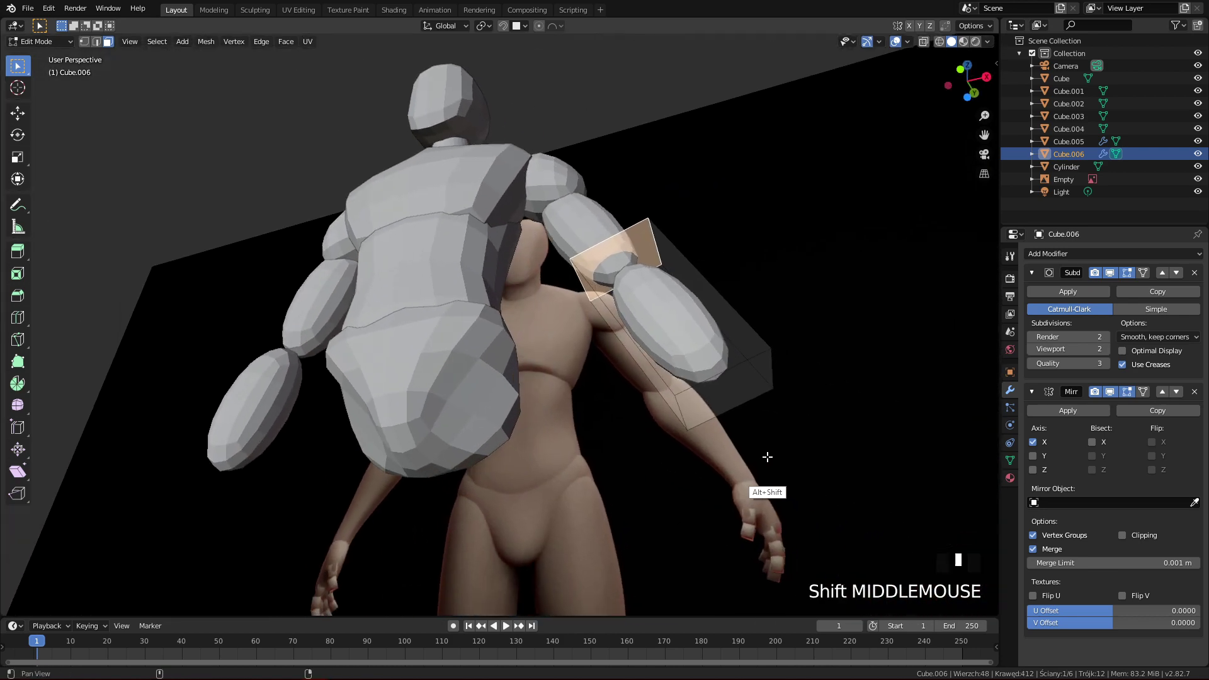
shift+click(726, 413)
key(KP_1)
key(s)
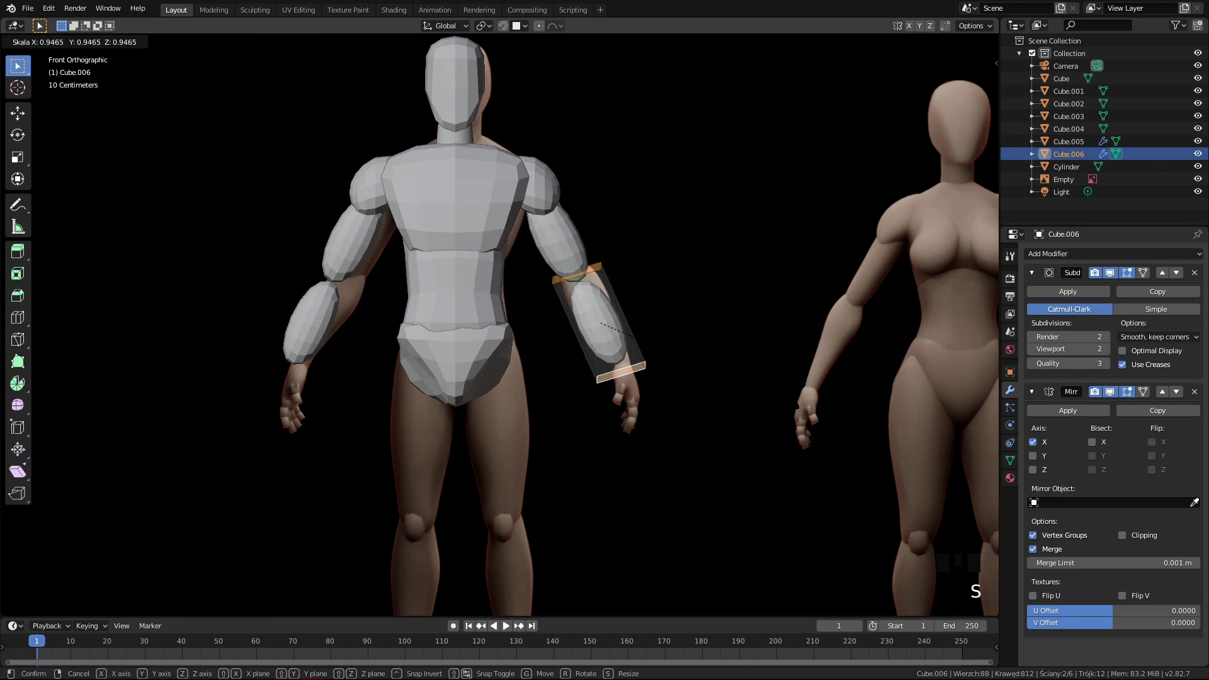
click(696, 440)
- Move the forearm's top face up and inward so the mesh meets the upper arm at the elbow
ctrl+middle_drag(697, 432, 709, 234)
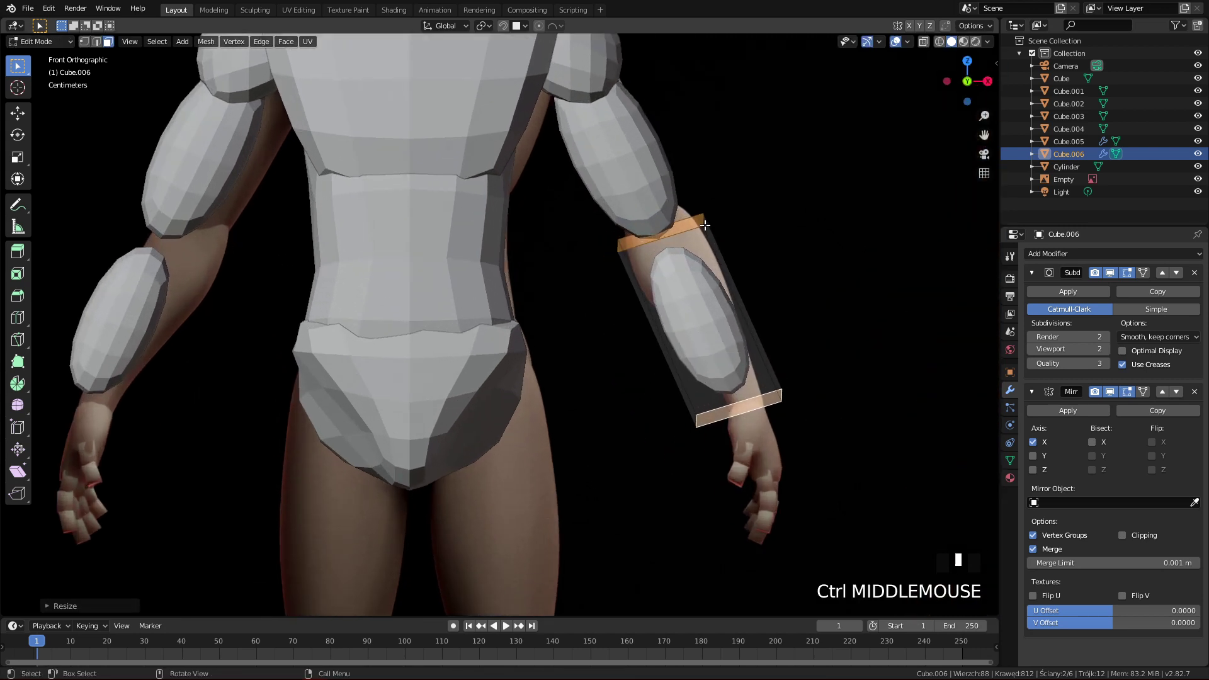
click(683, 222)
key(g)
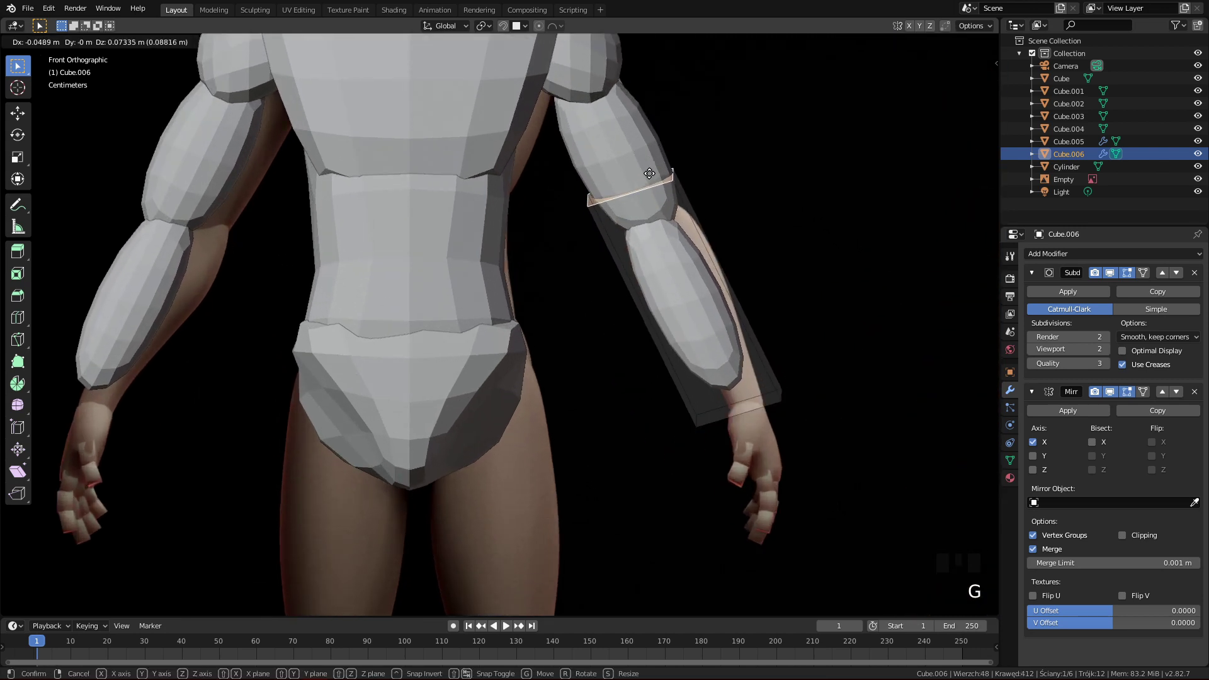
click(646, 170)
- Move the forearm's bottom face slightly down and outward in the front view toward the reference wrist
click(748, 402)
middle_drag(748, 401, 738, 464)
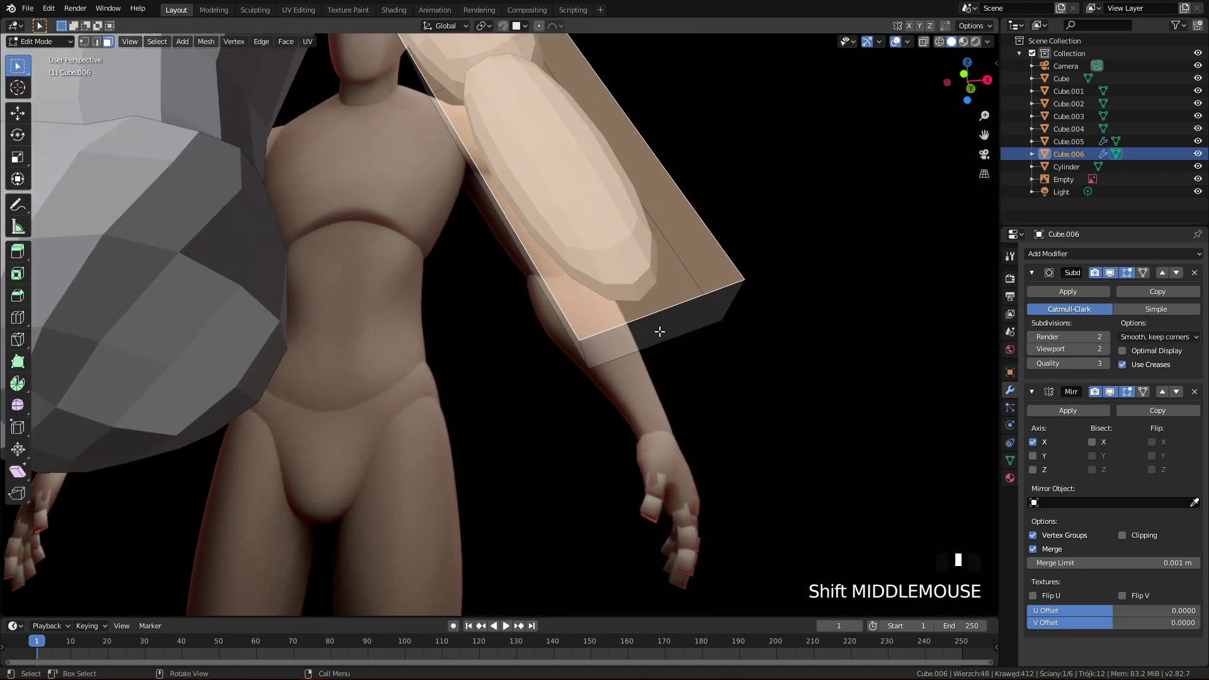
click(658, 332)
key(q)
ctrl+middle_drag(634, 460, 667, 372)
key(g)
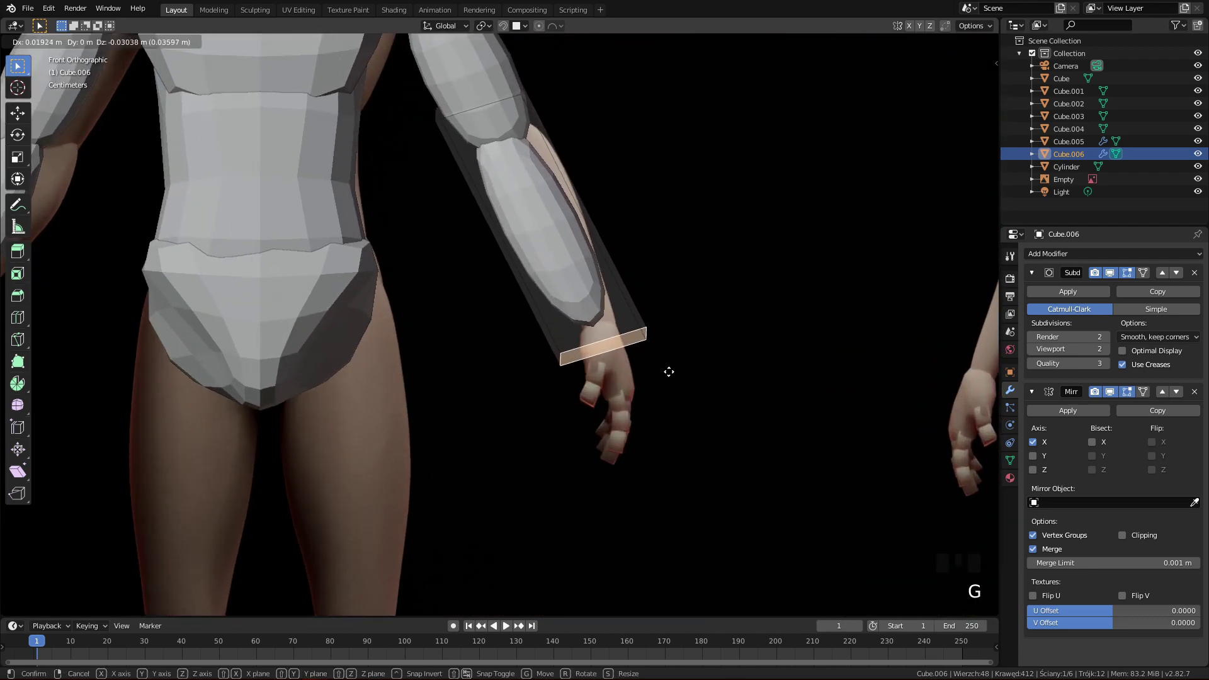
click(668, 377)
- Nudge the forearm's top face slightly outward in the front view to refine the elbow overlap
shift+middle_drag(625, 289, 641, 400)
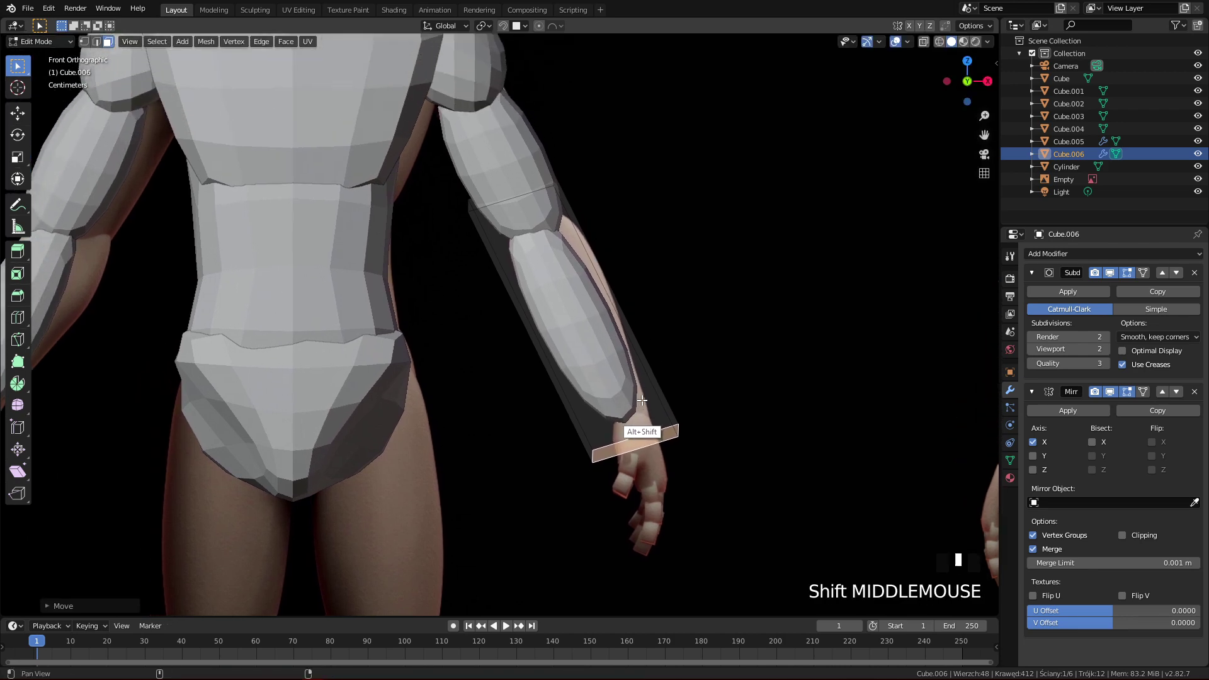
middle_drag(563, 197, 625, 330)
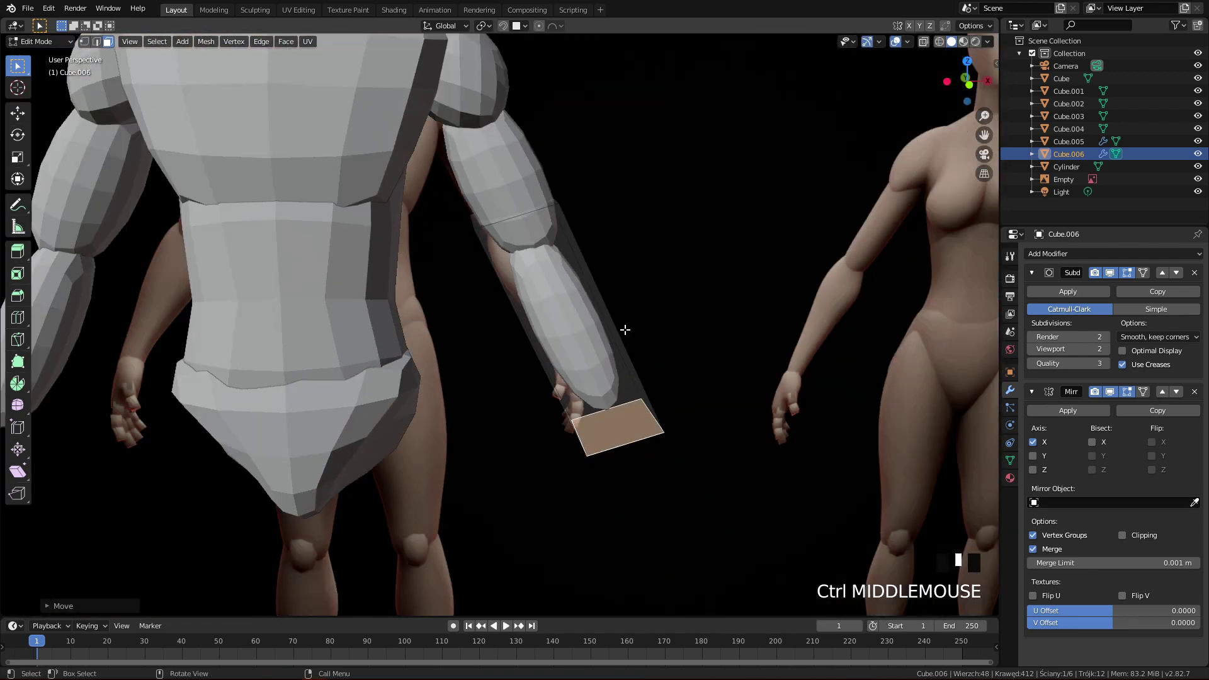
click(532, 204)
key(q)
key(q)
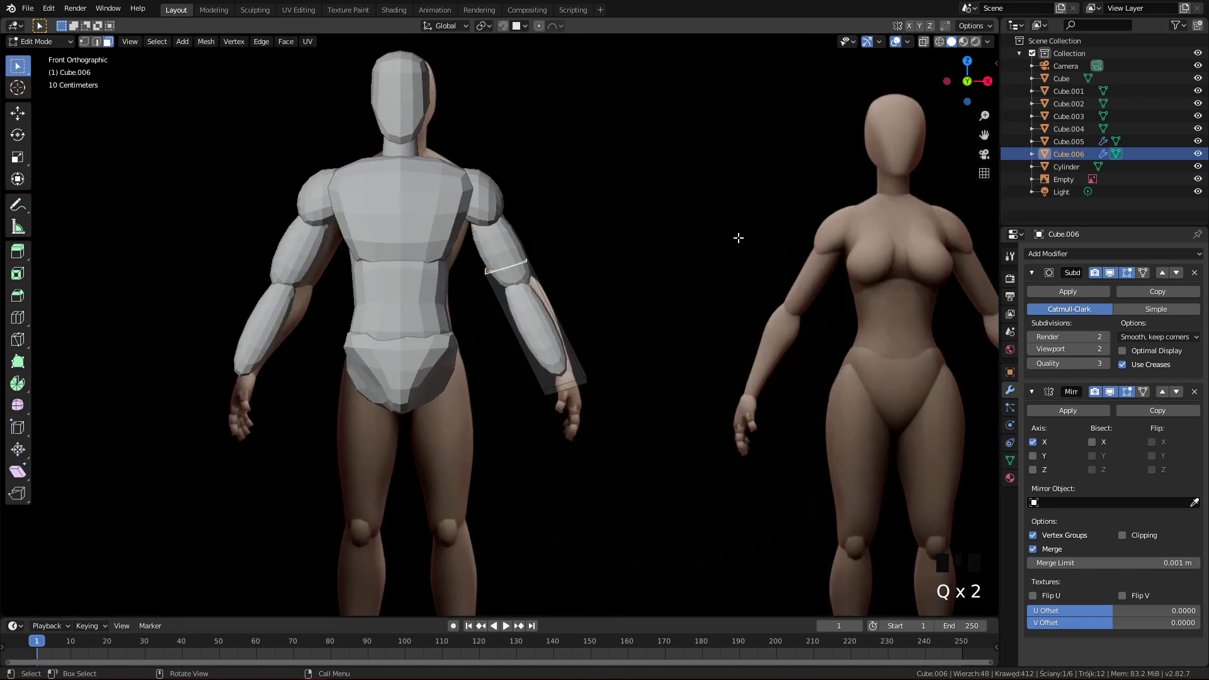
key(g)
click(683, 303)
- Move the forearm's wrist-end face about 0.08 m forward in the right view to angle the forearm
key(q)
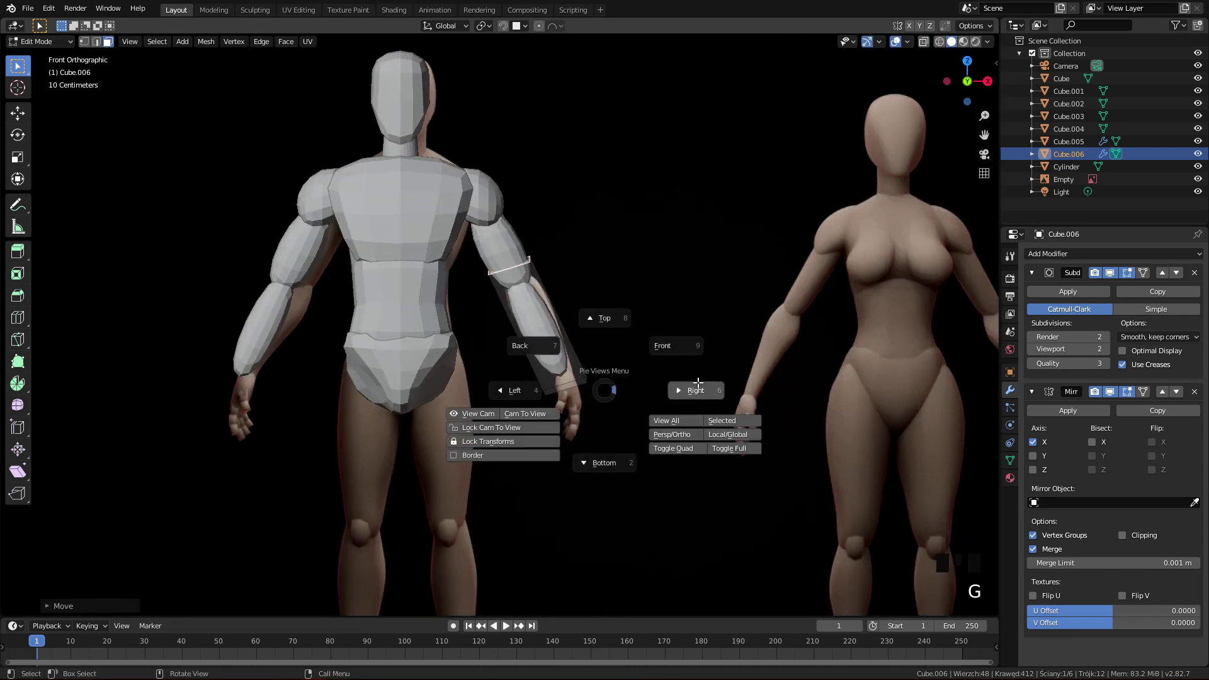
ctrl+middle_drag(611, 483, 577, 416)
click(532, 425)
key(g)
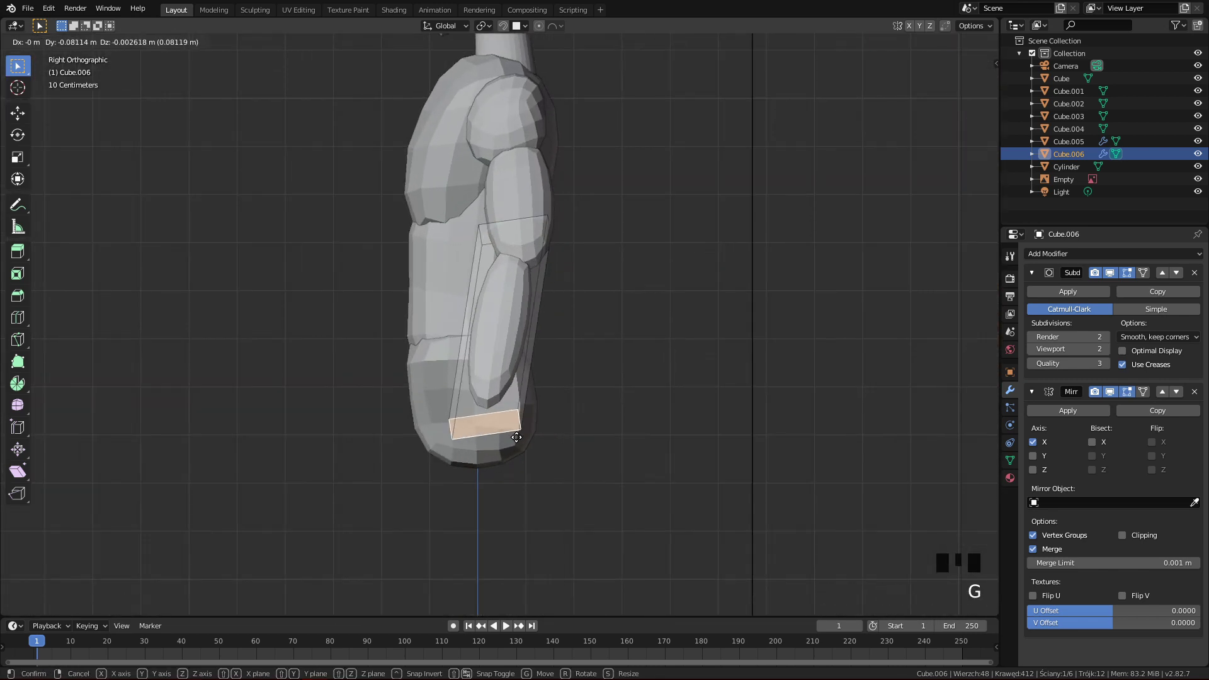
click(510, 437)
- Rotate the forearm's wrist-end face in the right view to follow the forearm's direction, and adjust its position
key(r)
click(602, 370)
key(g)
click(606, 370)
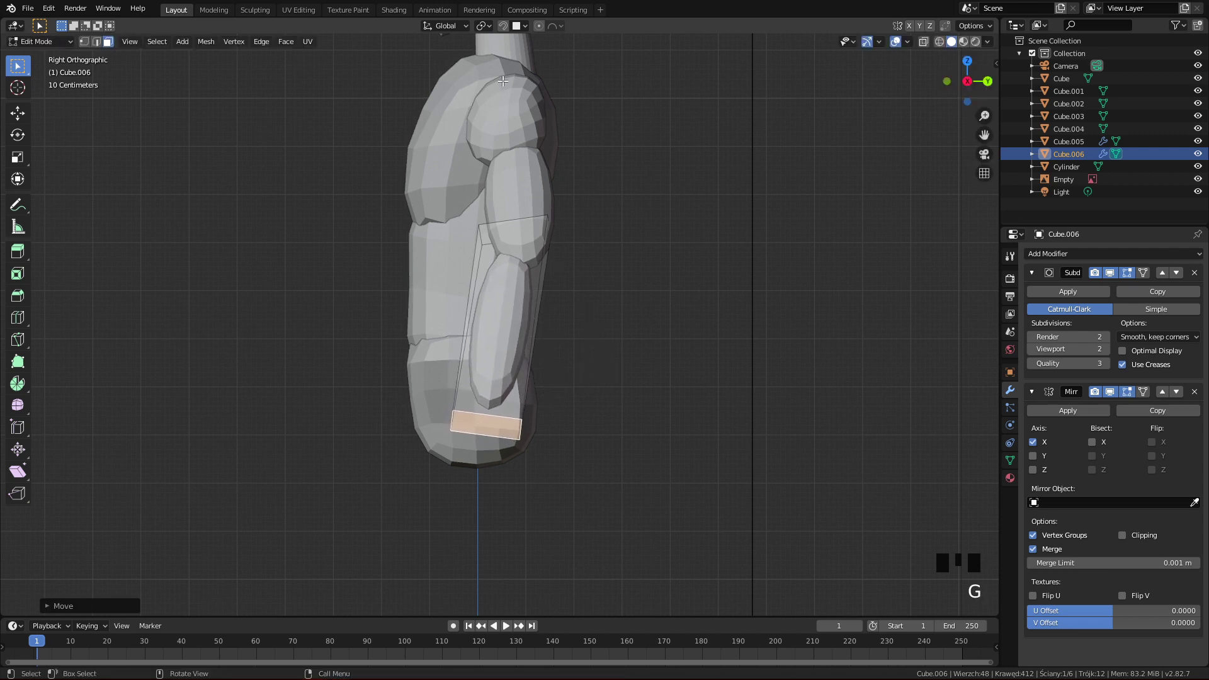
- Select the forearm's elbow-end face and adjust its position in the right view
click(493, 226)
middle_drag(493, 225, 626, 322)
middle_drag(458, 172, 610, 273)
key(g)
click(624, 283)
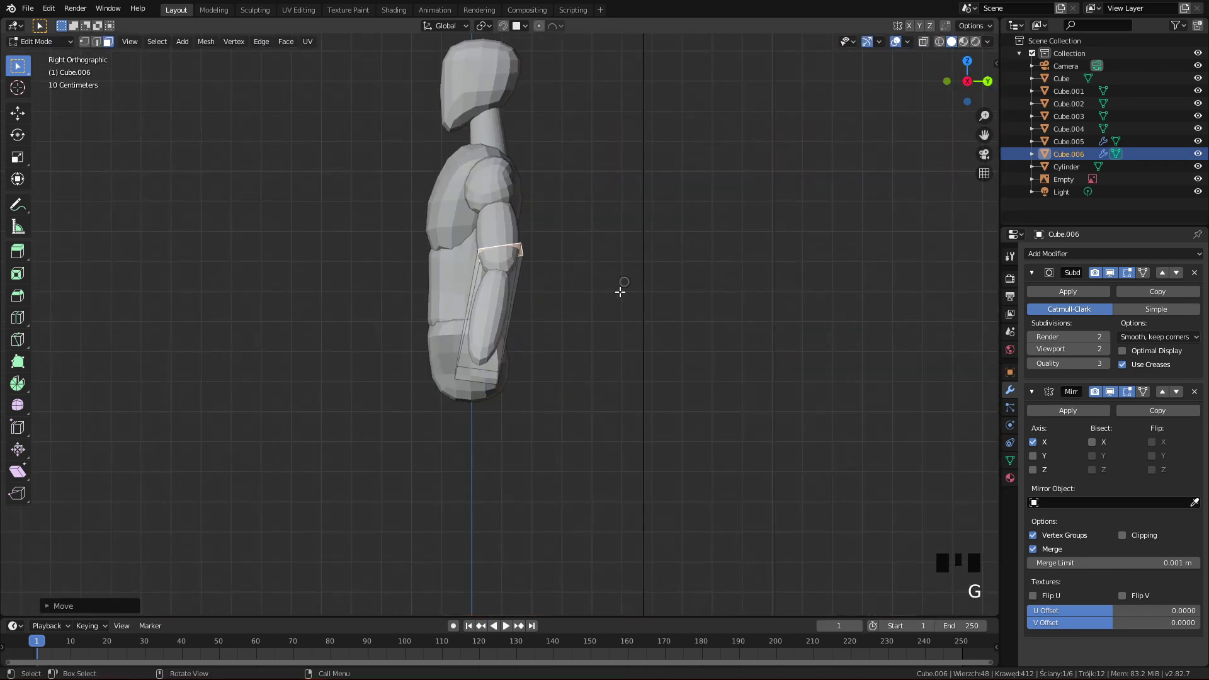
- Return to Object Mode in the front view and save the blend file
key(q)
ctrl+middle_drag(641, 477, 764, 443)
key(Tab)
ctrl+middle_drag(790, 498, 749, 369)
key(ctrl+s)
click(697, 332)
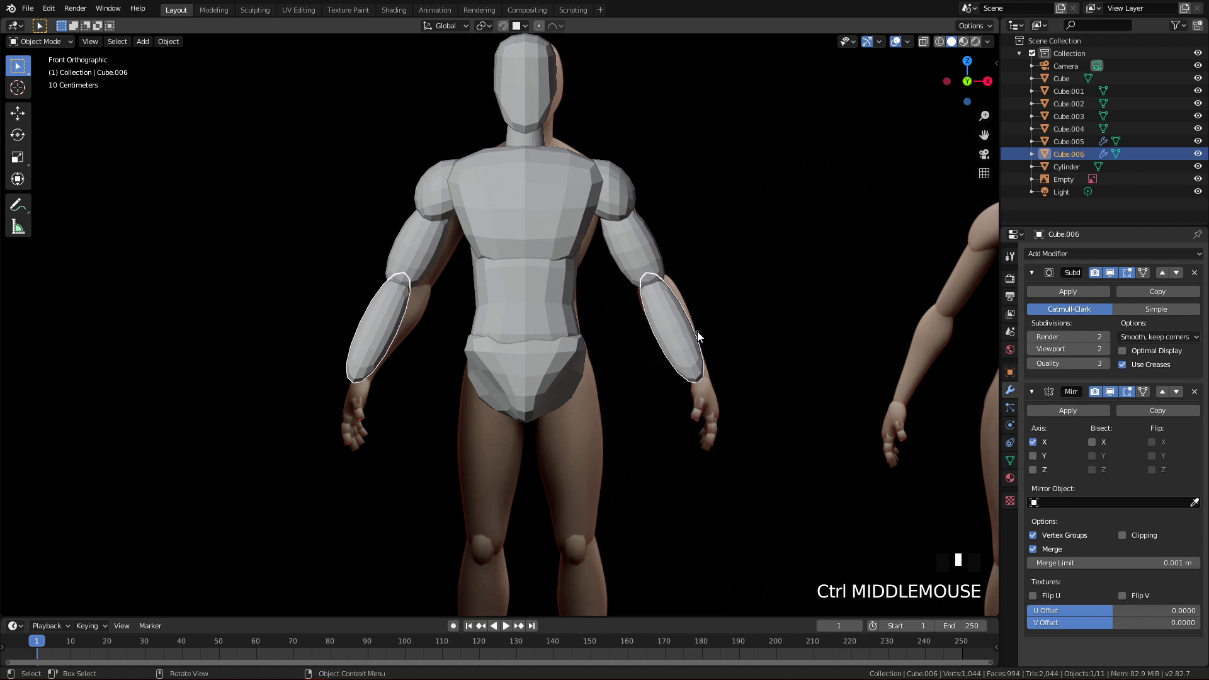
shift+middle_drag(696, 464, 689, 411)
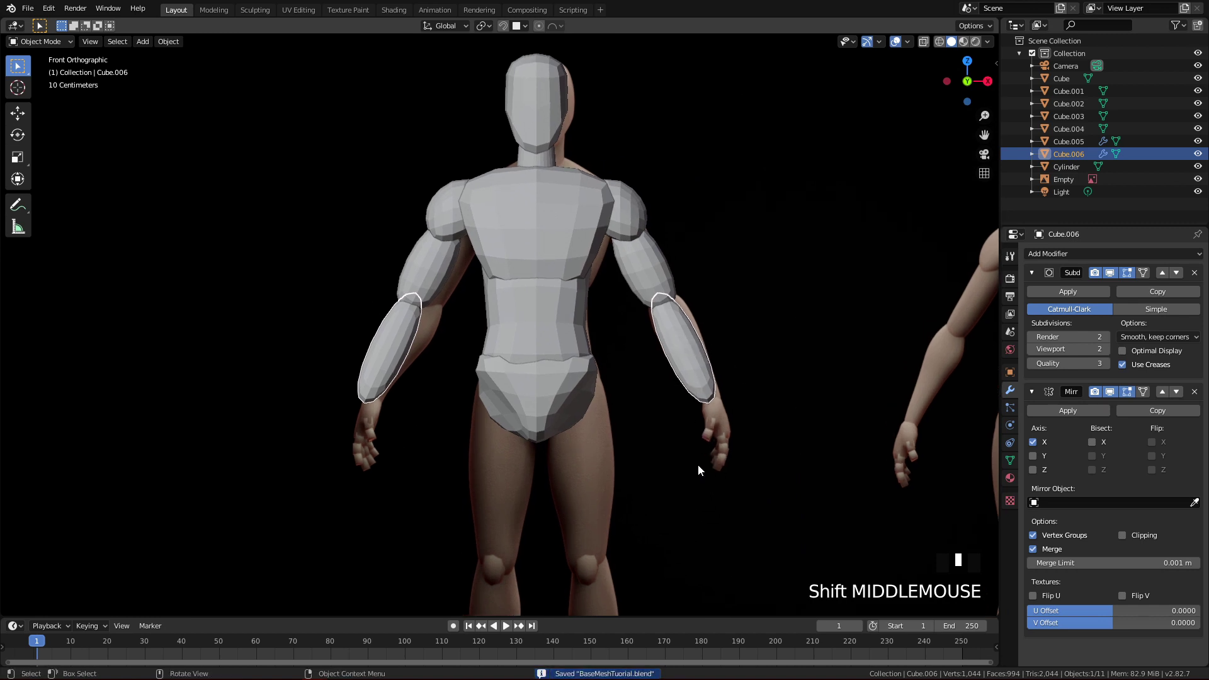
shift+middle_drag(659, 398, 704, 357)
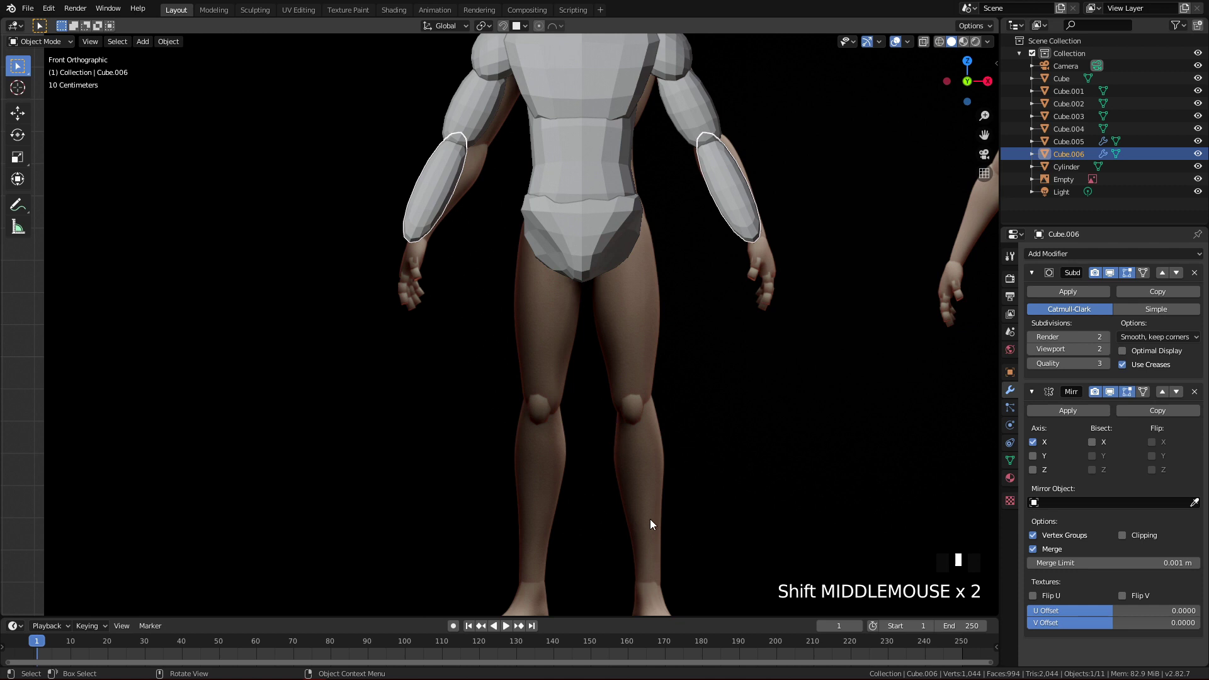
- Duplicate the upper arm mesh in place and move all of the copy's geometry down beside the thigh in Edit Mode
ctrl+middle_drag(659, 444, 687, 373)
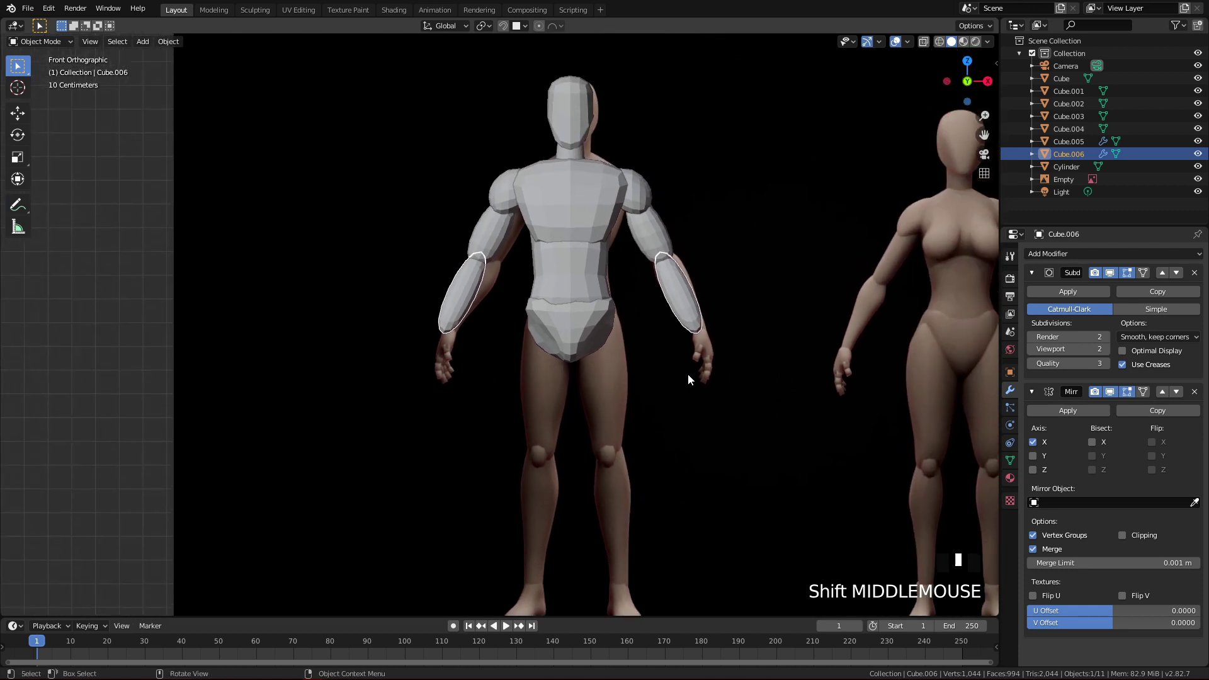
click(647, 218)
shift+middle_drag(647, 218, 707, 240)
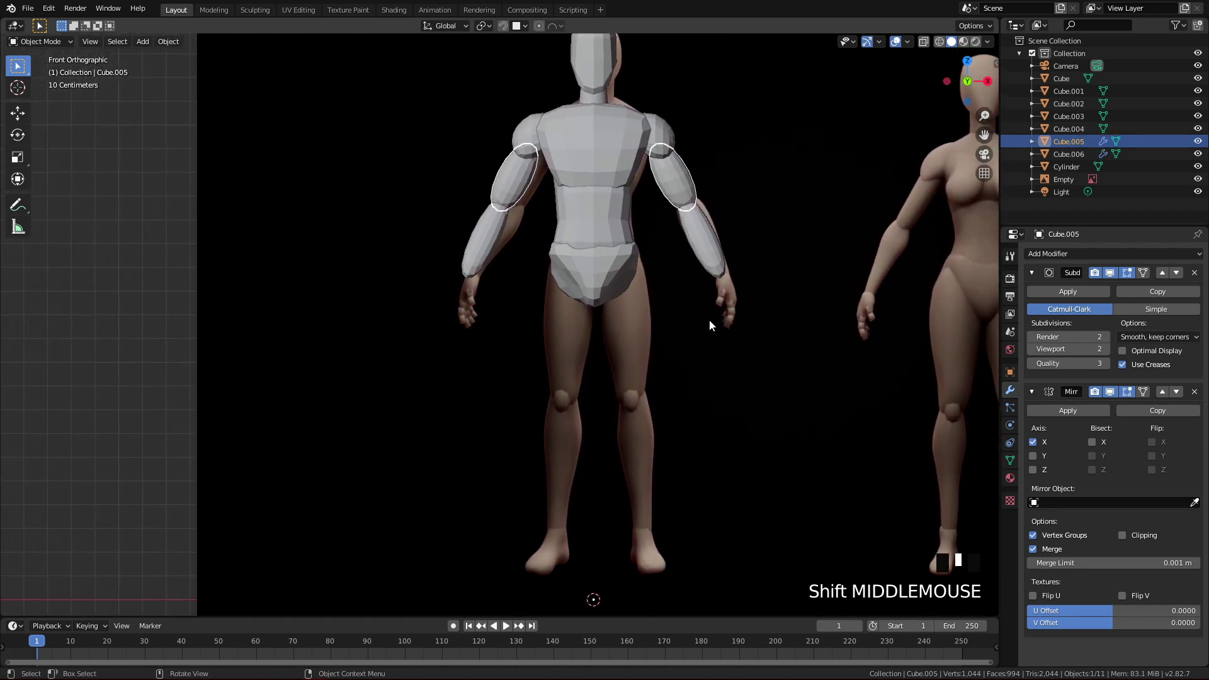
key(shift+d)
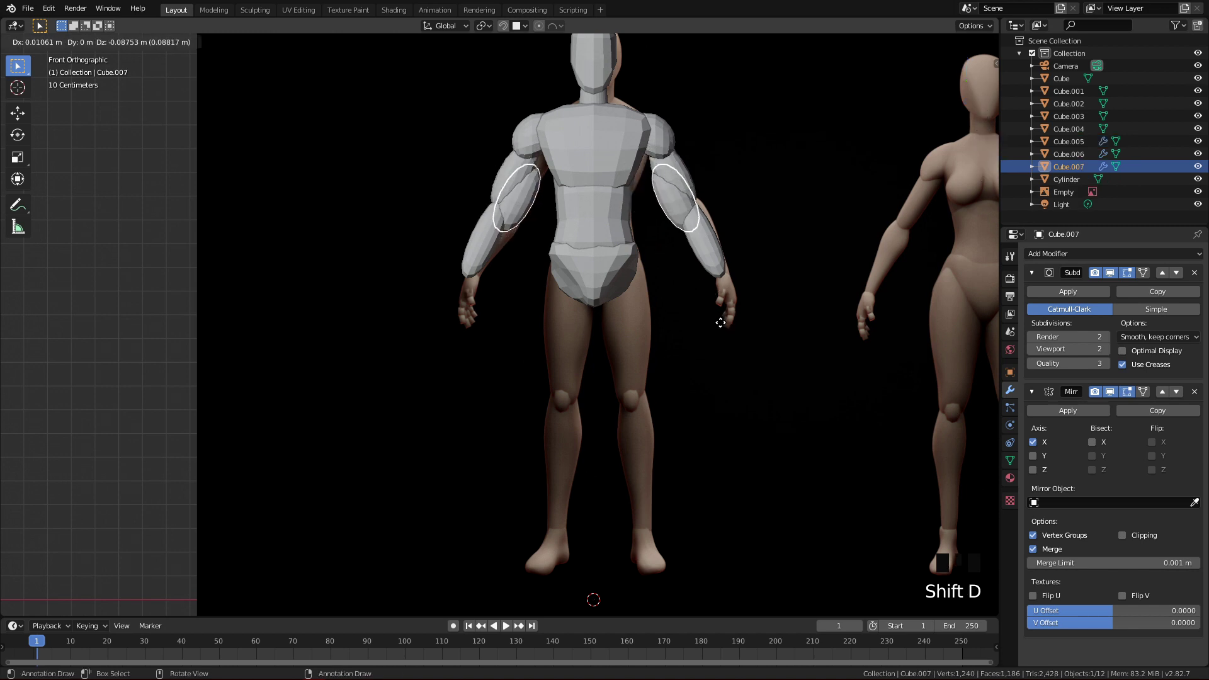
right_click(694, 322)
key(Tab)
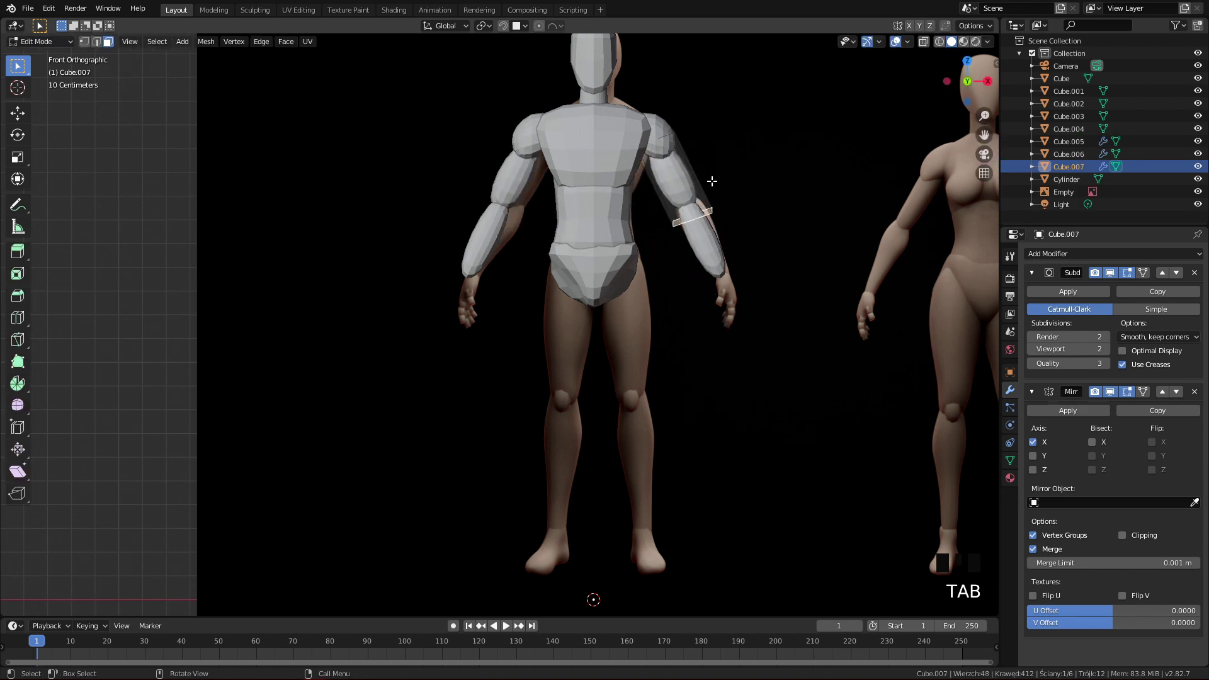
key(a)
key(g)
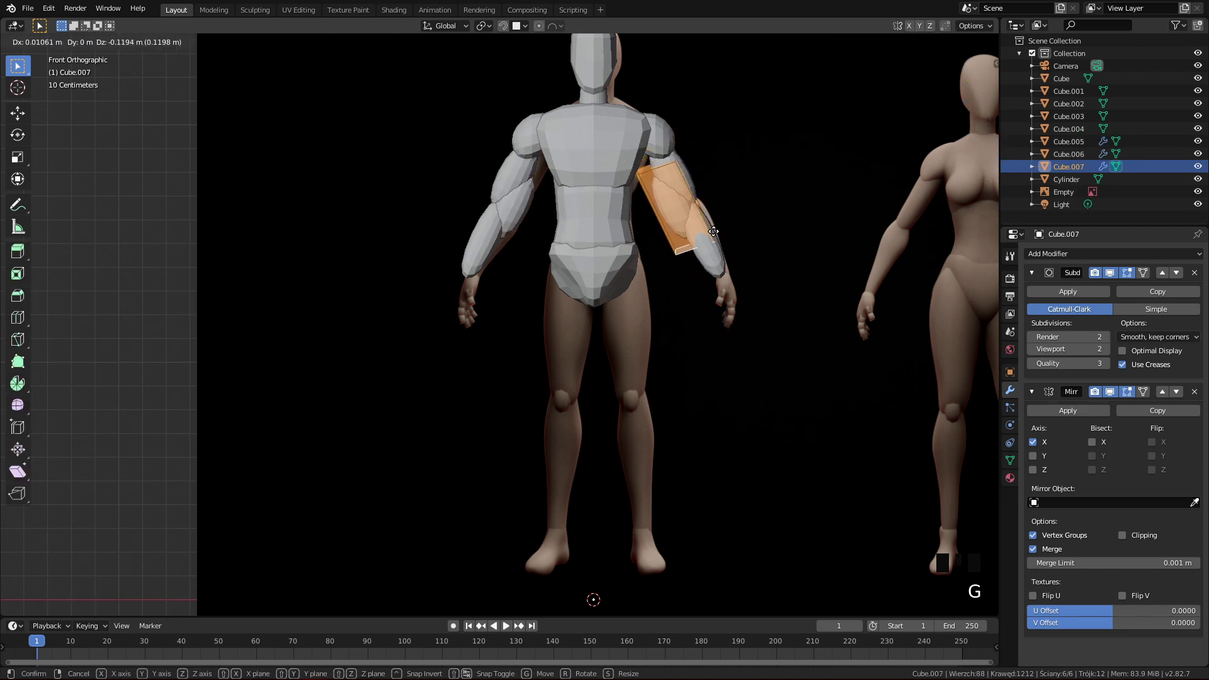
click(705, 380)
- Rotate the copied mesh nearly upright, enlarge it, and position it over the reference thigh below the pelvis
key(r)
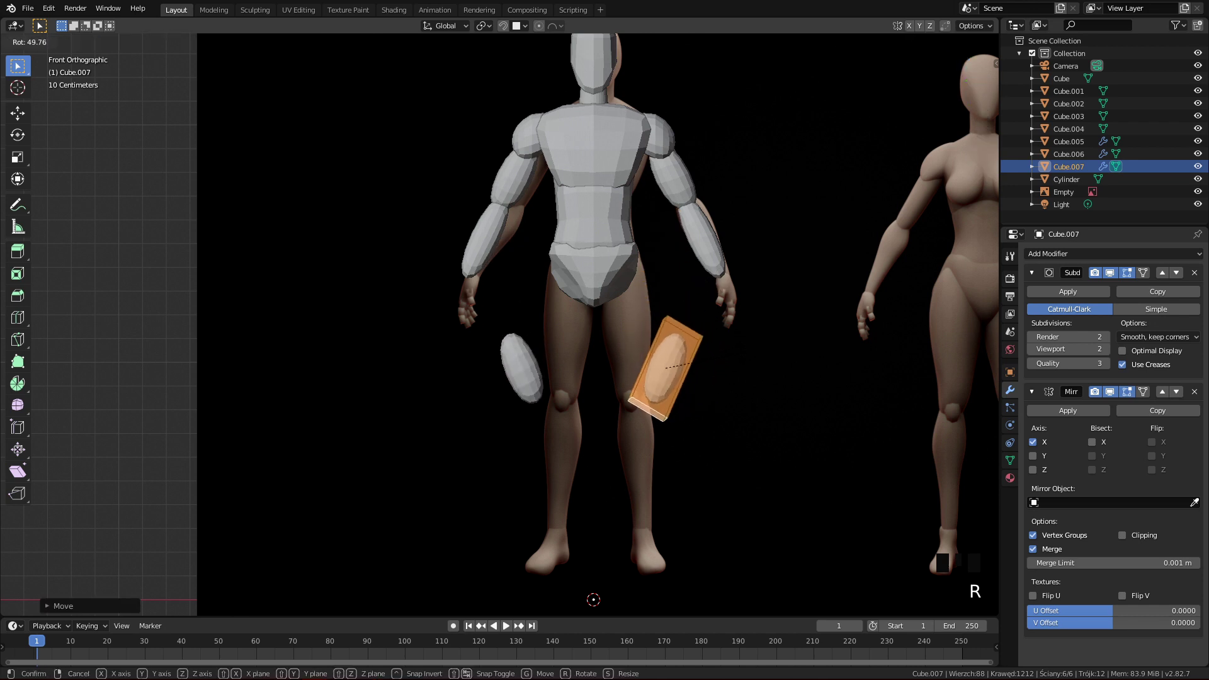
click(717, 321)
key(g)
click(686, 287)
key(s)
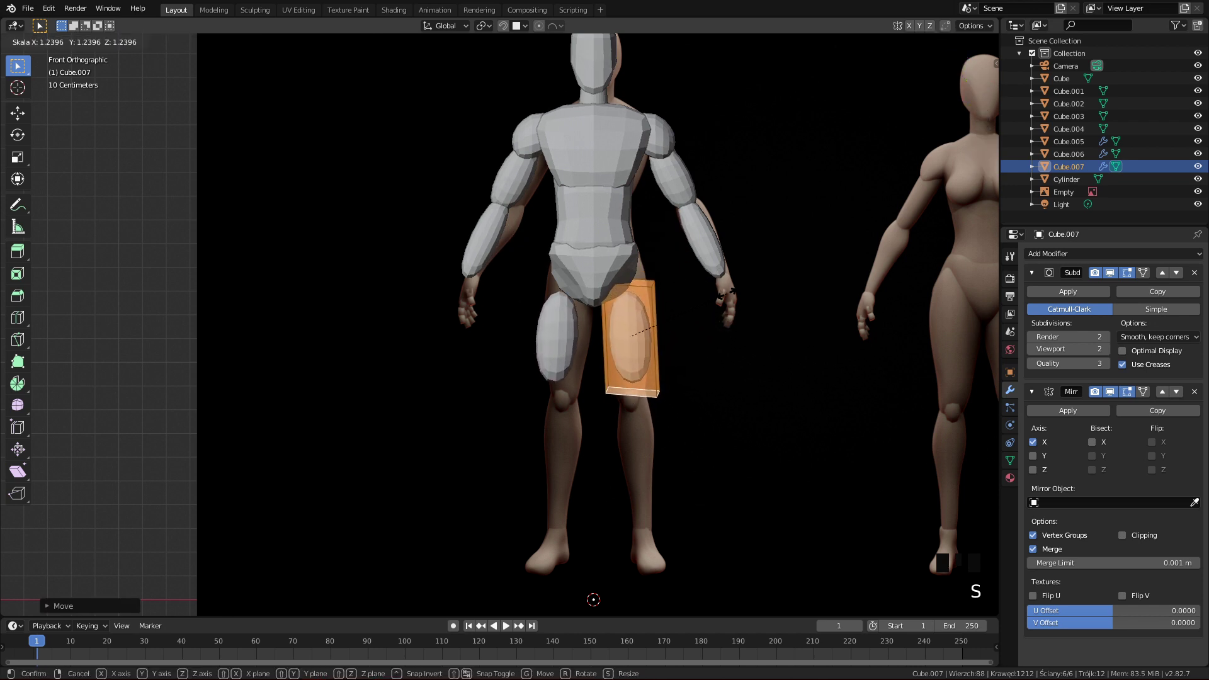
click(755, 302)
key(g)
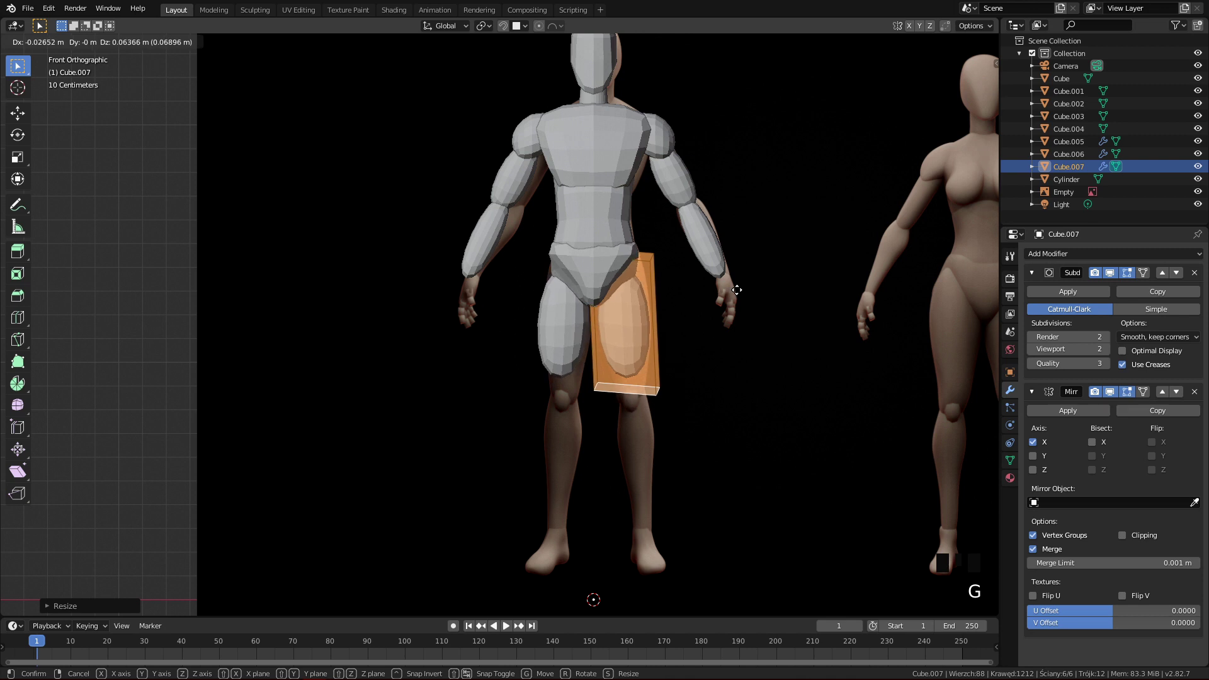
click(737, 304)
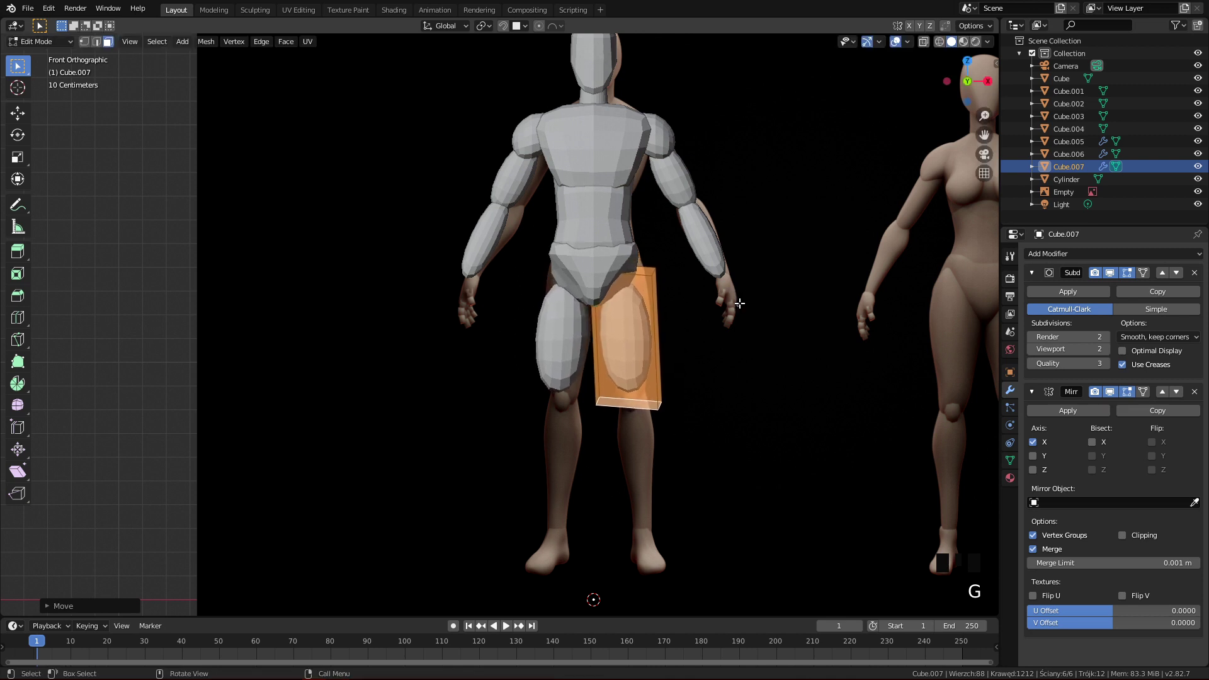
- Move the thigh mesh about 0.11 m forward in the right view to sit under the pelvis, then return to Object Mode in the front view
key(Tab)
key(KP_3)
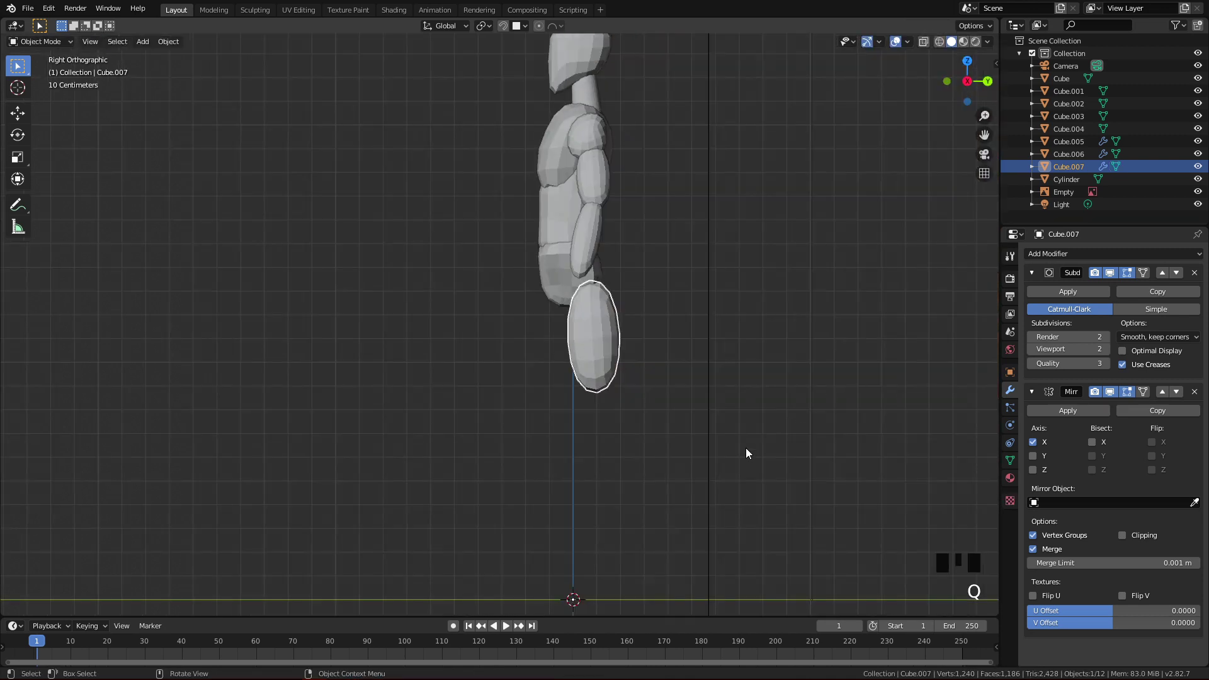
key(q)
click(772, 309)
key(Tab)
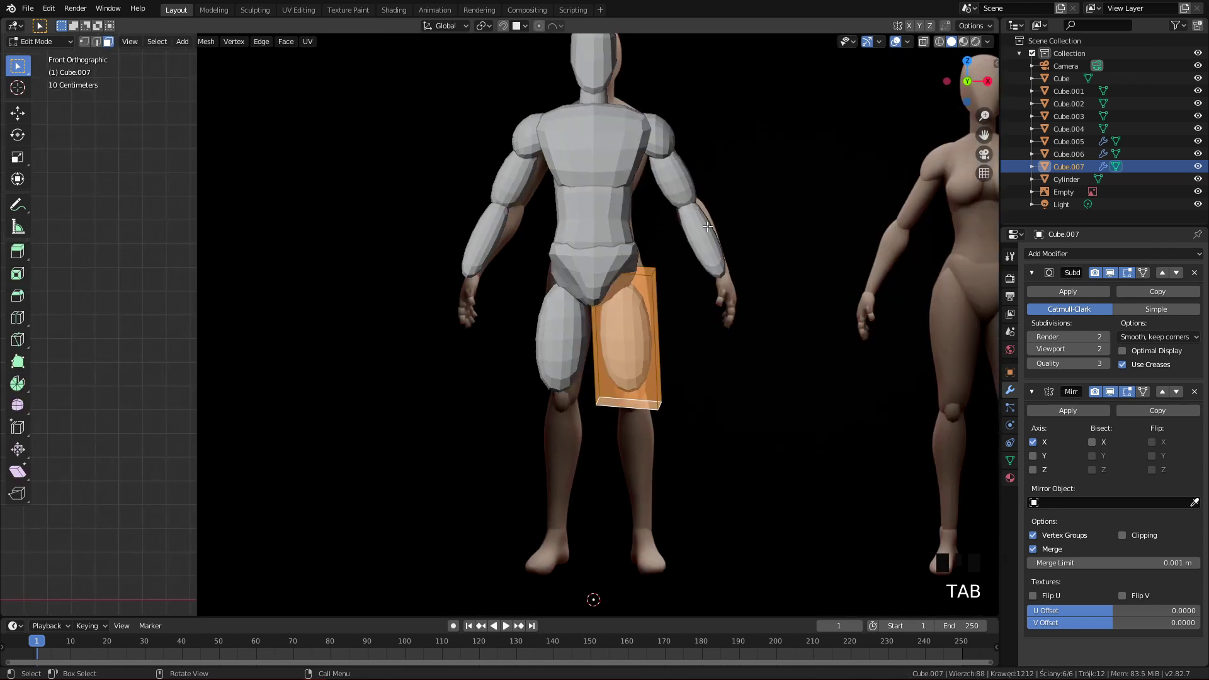
key(q)
click(788, 376)
key(g)
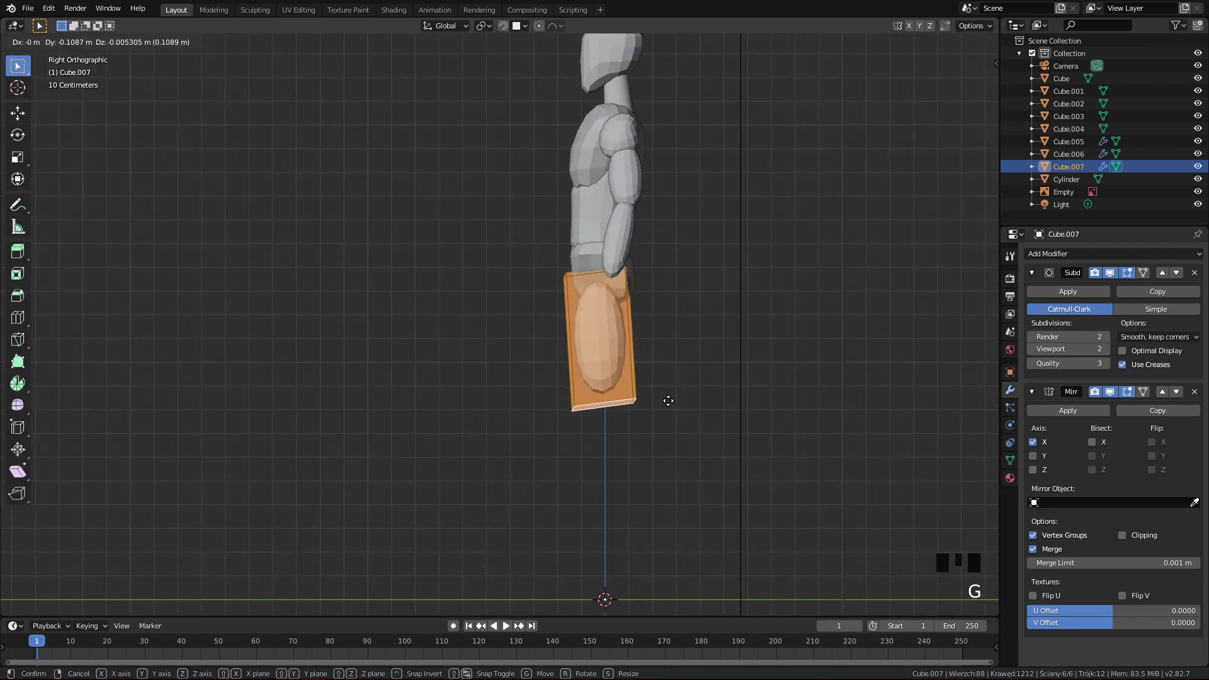
click(670, 397)
key(q)
click(719, 319)
key(Tab)
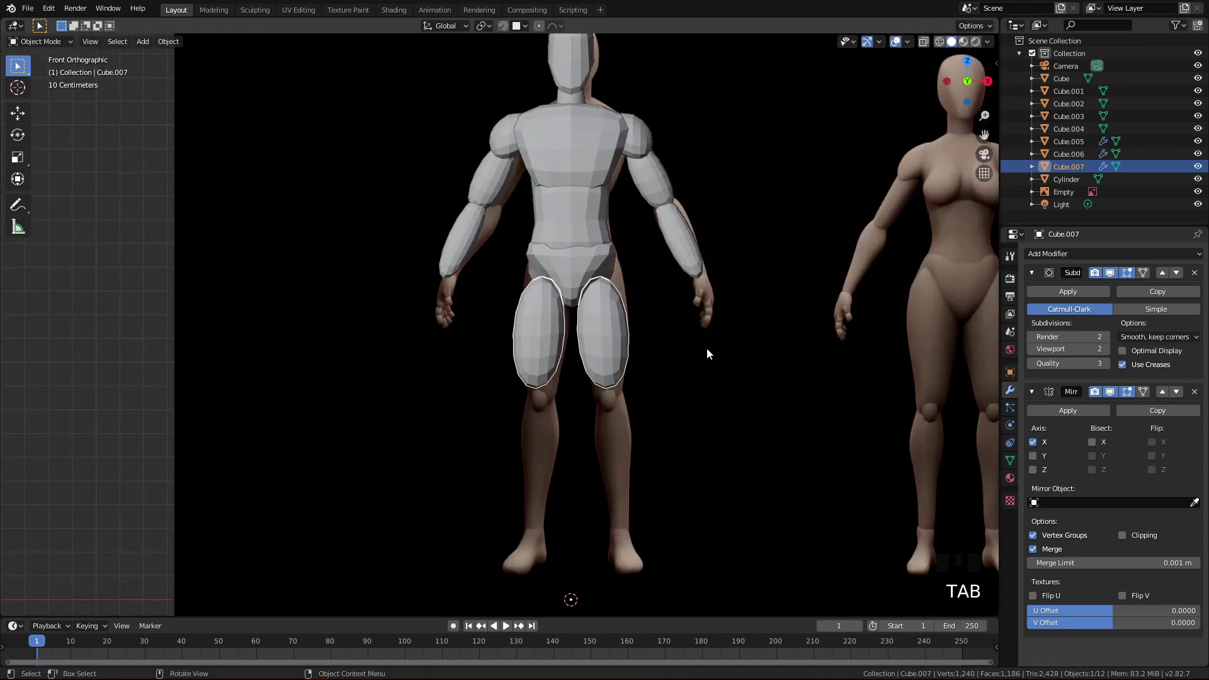
- Duplicate the thigh mesh and move the copy's geometry down over the lower leg in Edit Mode
key(shift+d)
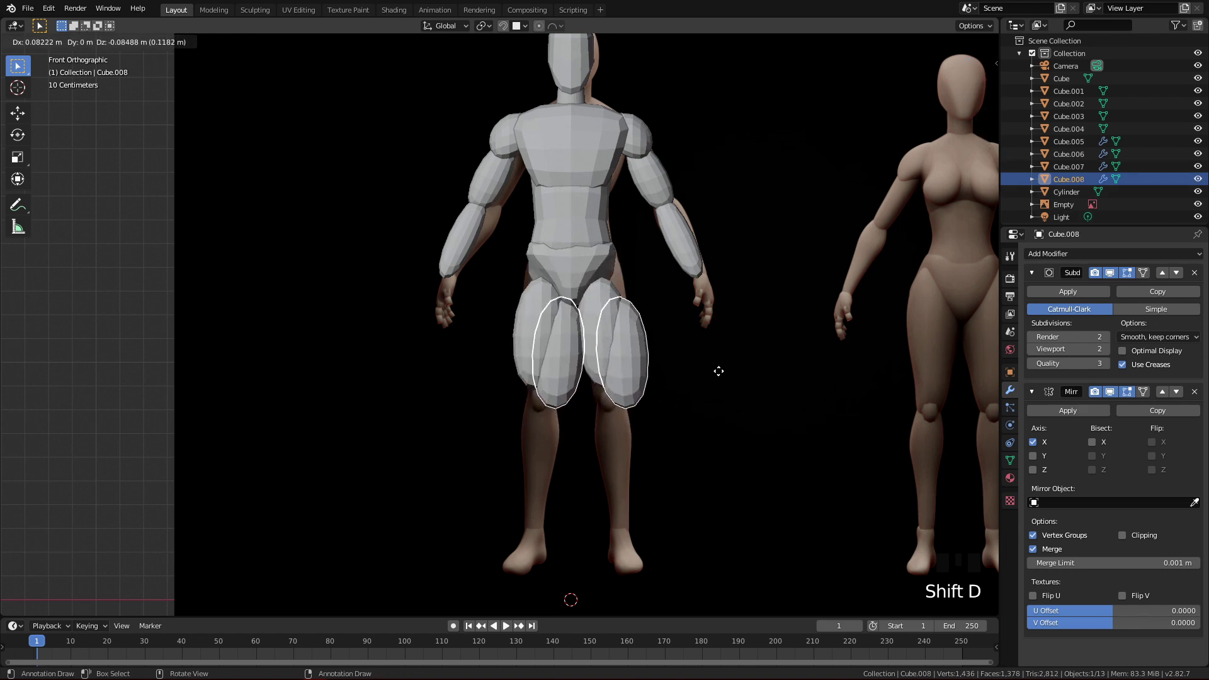
click(698, 390)
key(Tab)
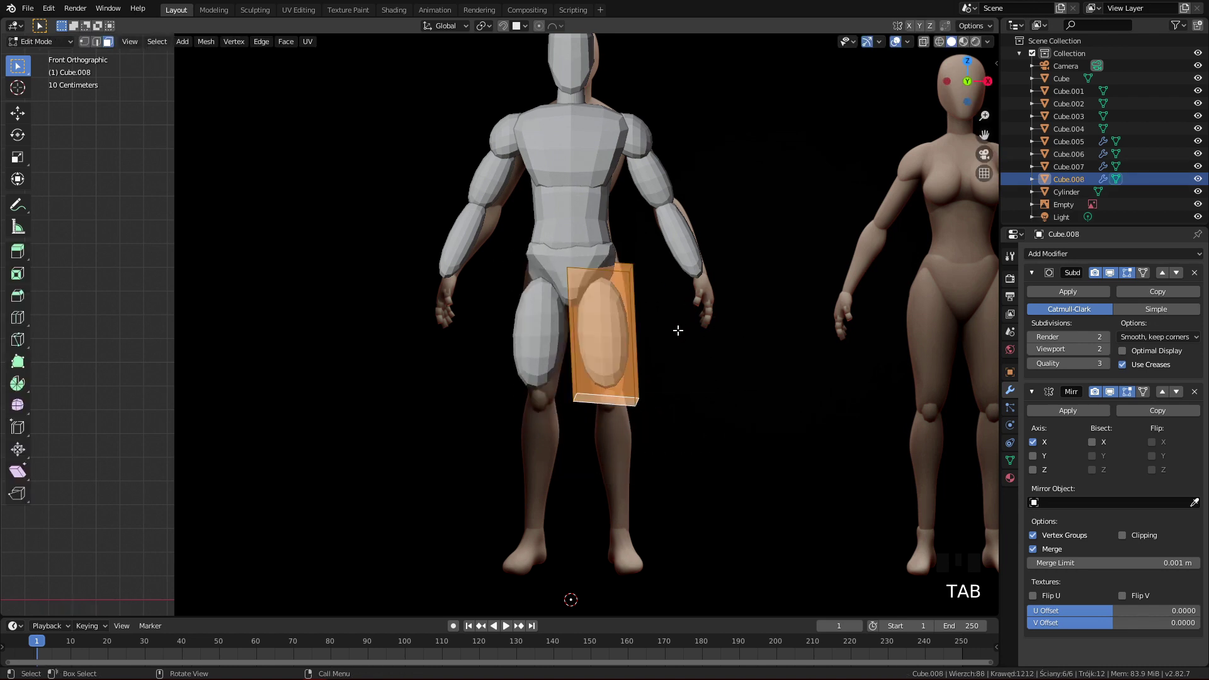
key(g)
click(684, 482)
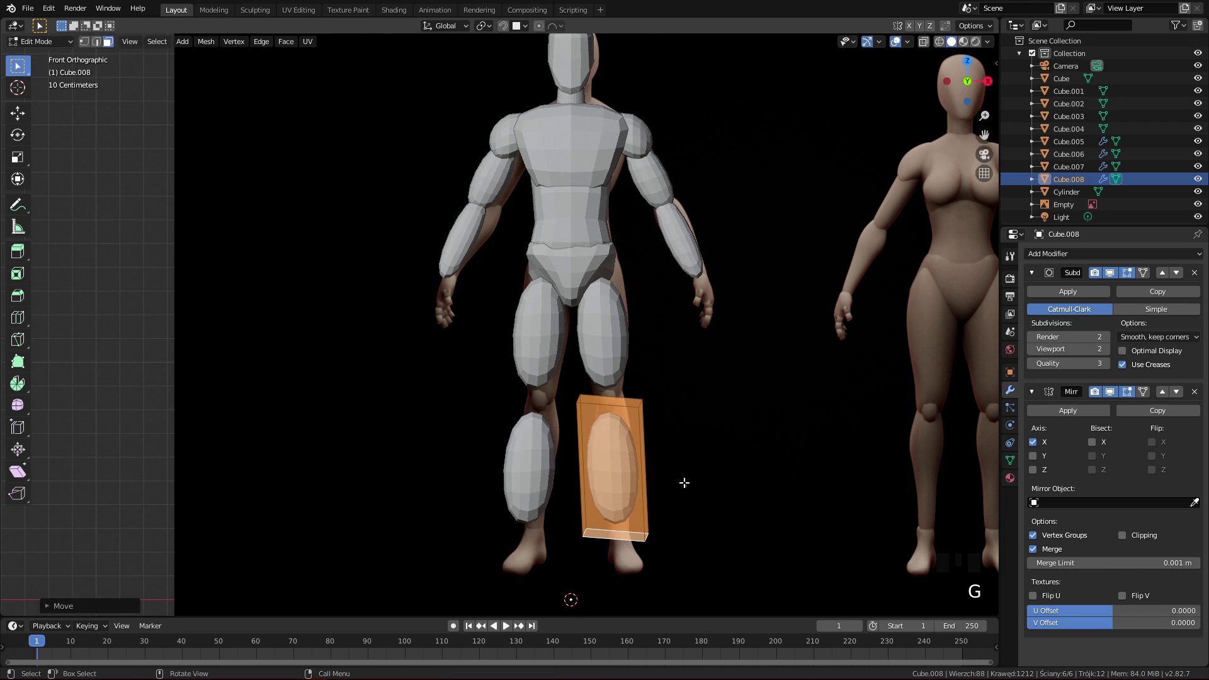
- Stretch the lower-leg mesh along the Z axis and slim it to span from knee to ankle
key(s)
key(z)
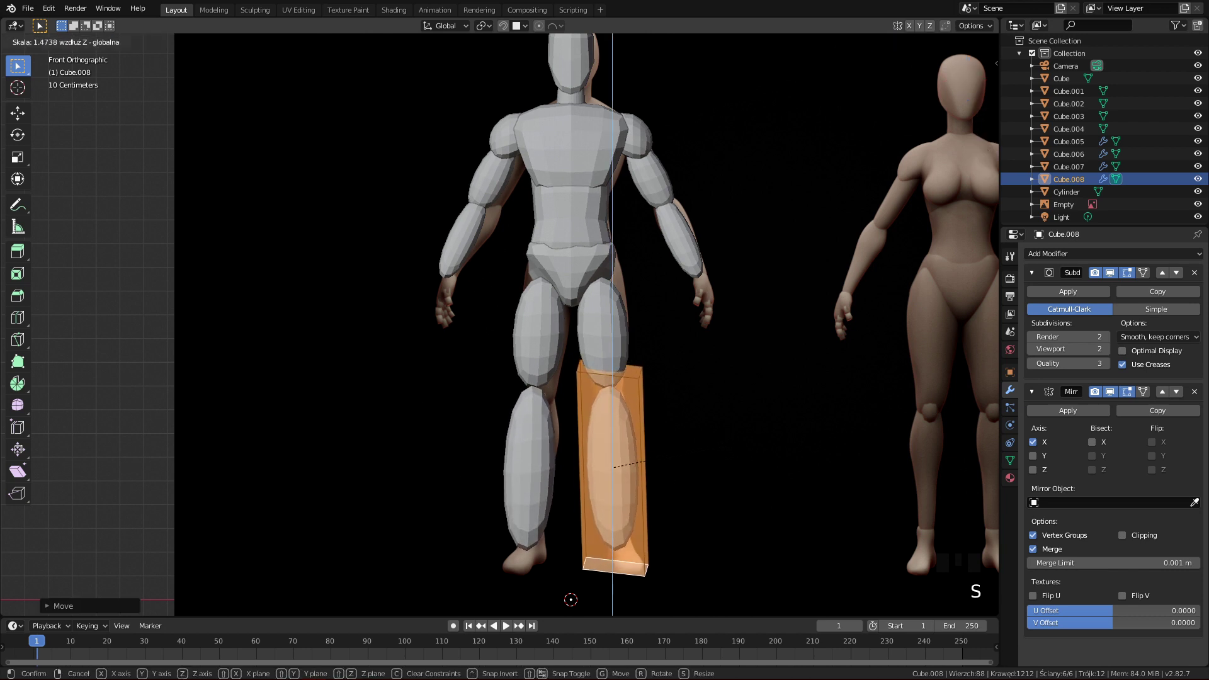
key(s)
key(s)
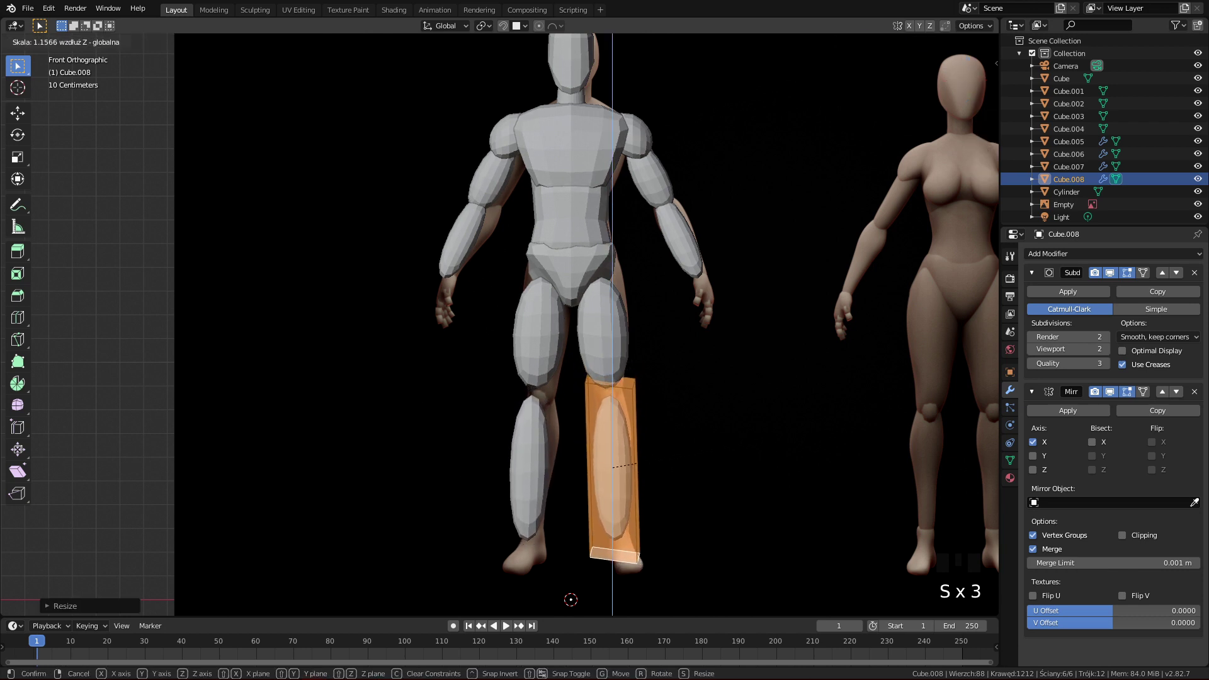
click(637, 464)
- Reposition and rescale the lower-leg mesh in the right view to align with the thigh
key(KP_3)
key(g)
click(713, 452)
key(s)
click(738, 442)
- Refine the lower-leg mesh's scale and position in the front view so it sits directly below the thigh
key(q)
key(g)
click(735, 470)
key(s)
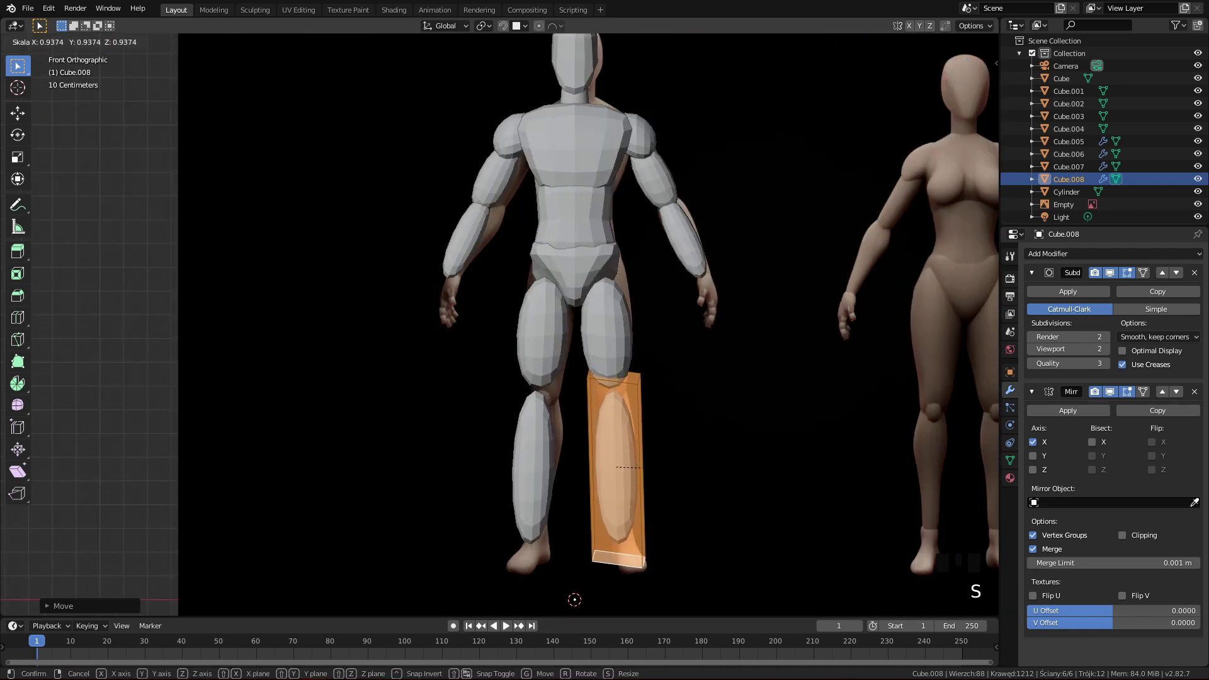
click(738, 472)
key(s)
click(710, 516)
key(g)
click(714, 507)
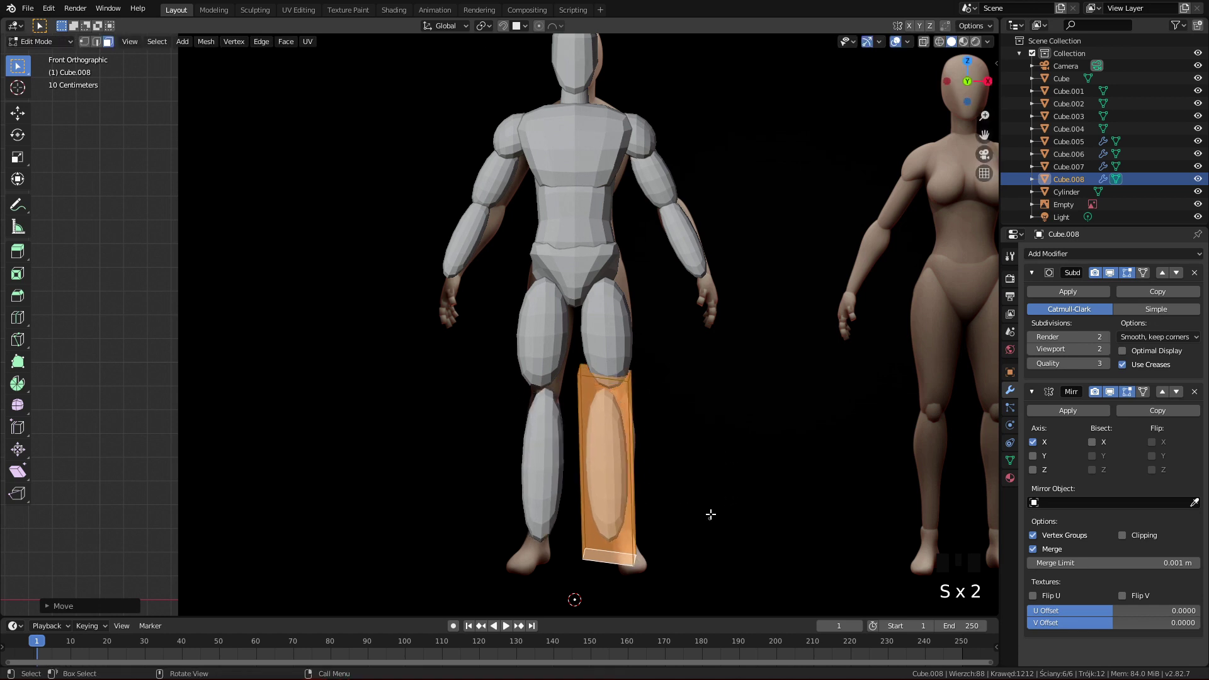
- Select all of the lower-leg geometry and nudge it into its final place, checking the body from the side
click(712, 511)
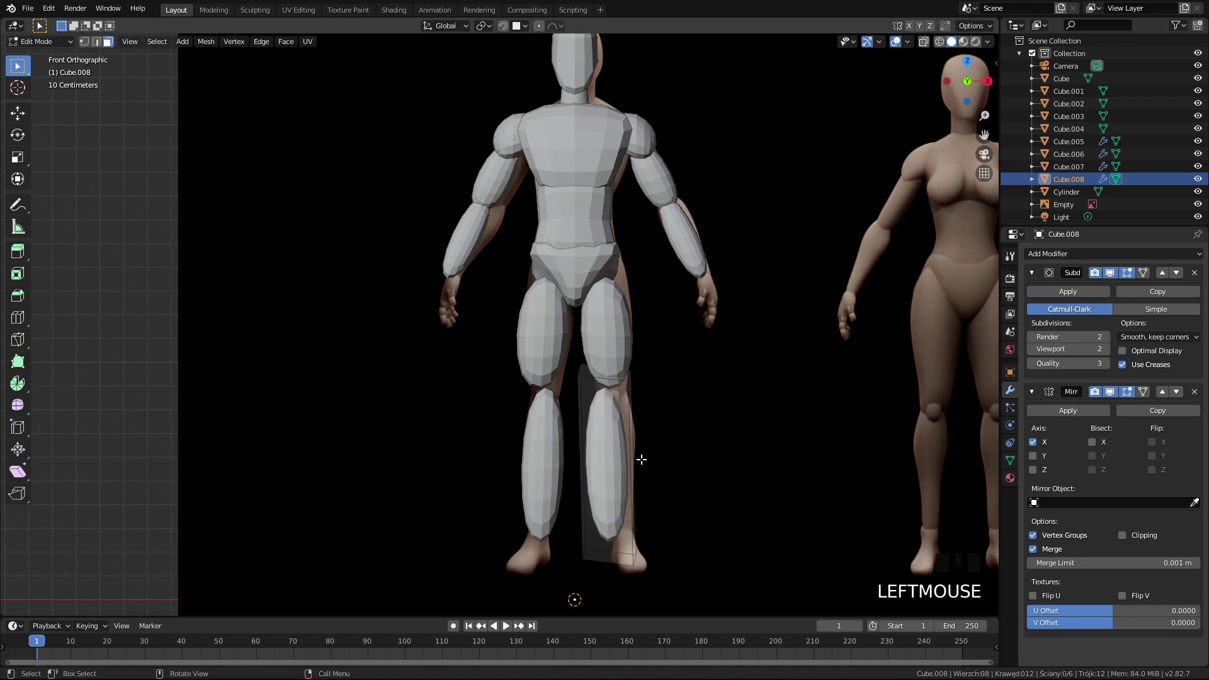
key(a)
key(g)
click(672, 468)
key(q)
ctrl+middle_drag(722, 439, 688, 472)
key(q)
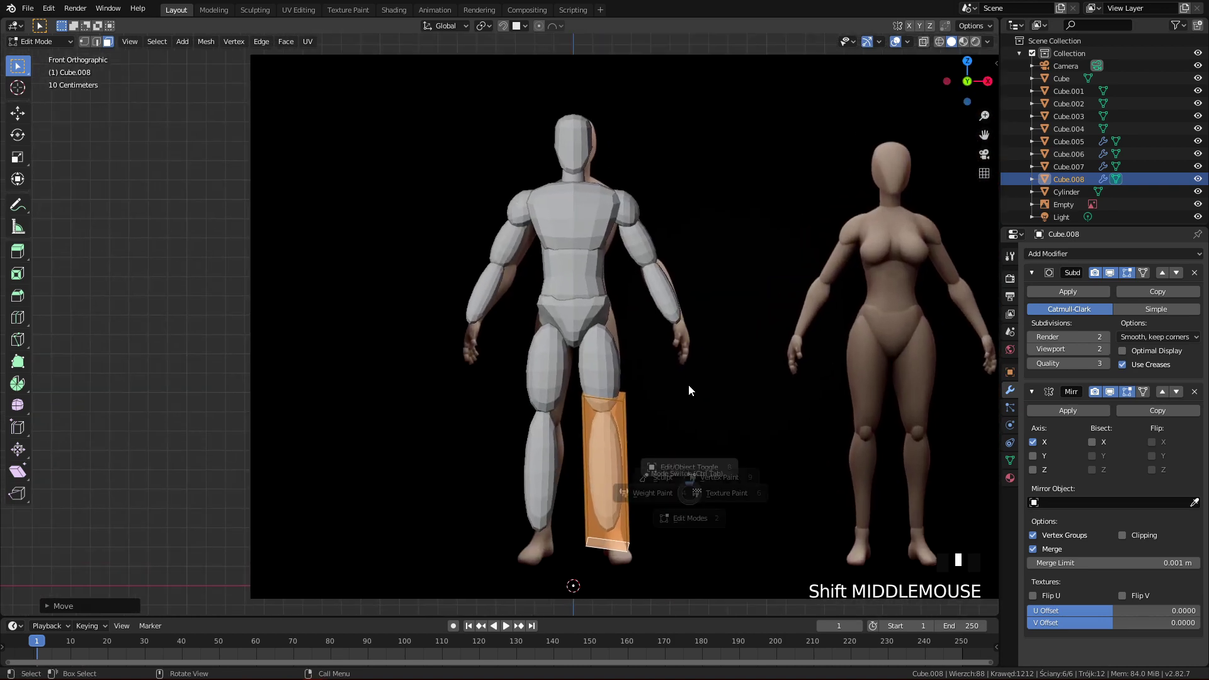
- Return to Object Mode, deselect everything, and save the blend file
key(Tab)
shift+middle_drag(683, 378, 684, 473)
key(alt+a)
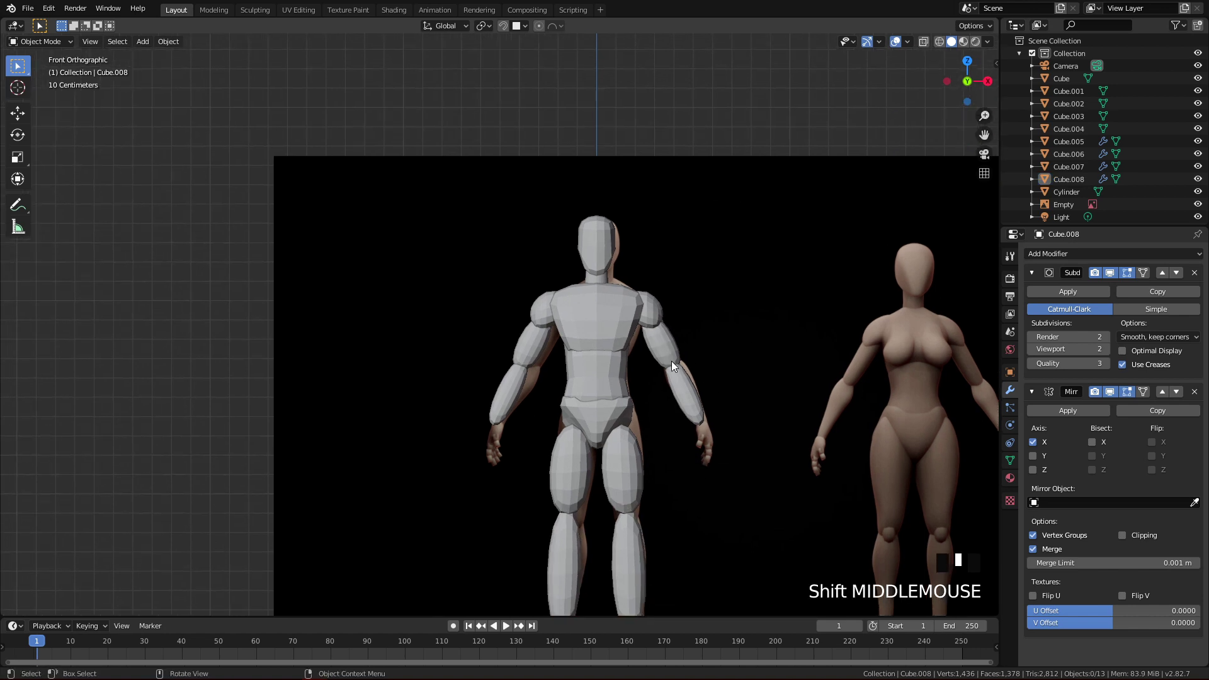
shift+middle_drag(640, 443, 663, 455)
key(ctrl+s)
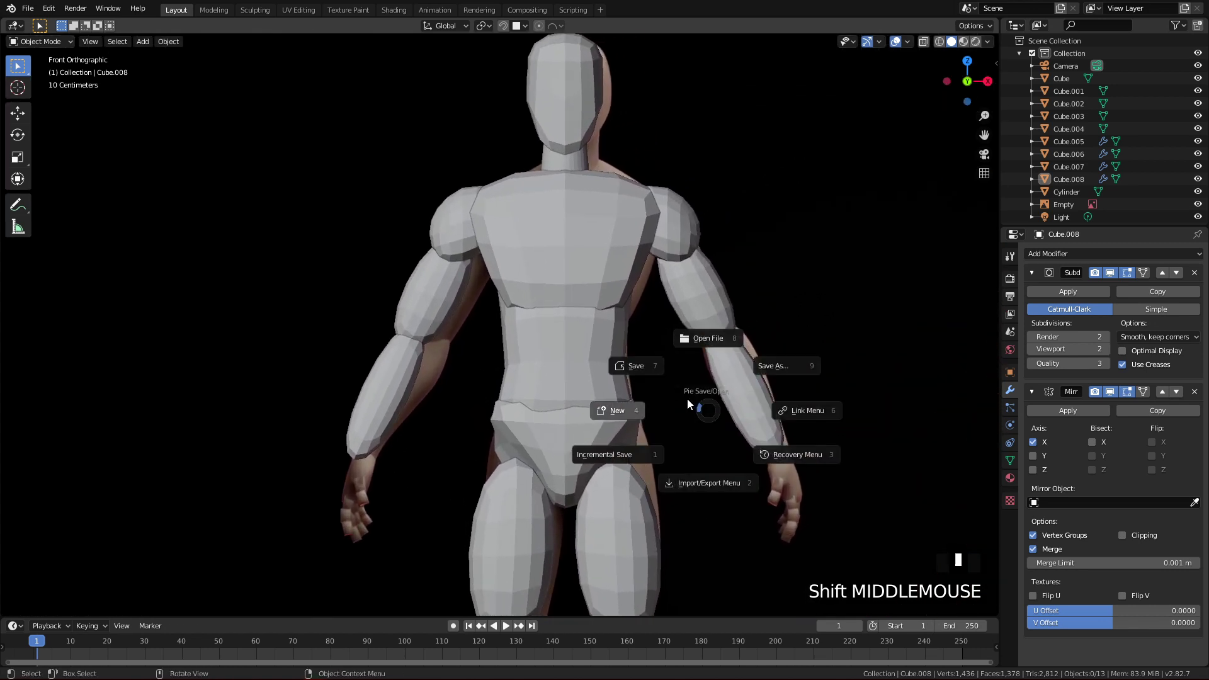
click(649, 366)
- Select the mirrored upper arm mesh in the front view
shift+middle_drag(653, 345, 766, 279)
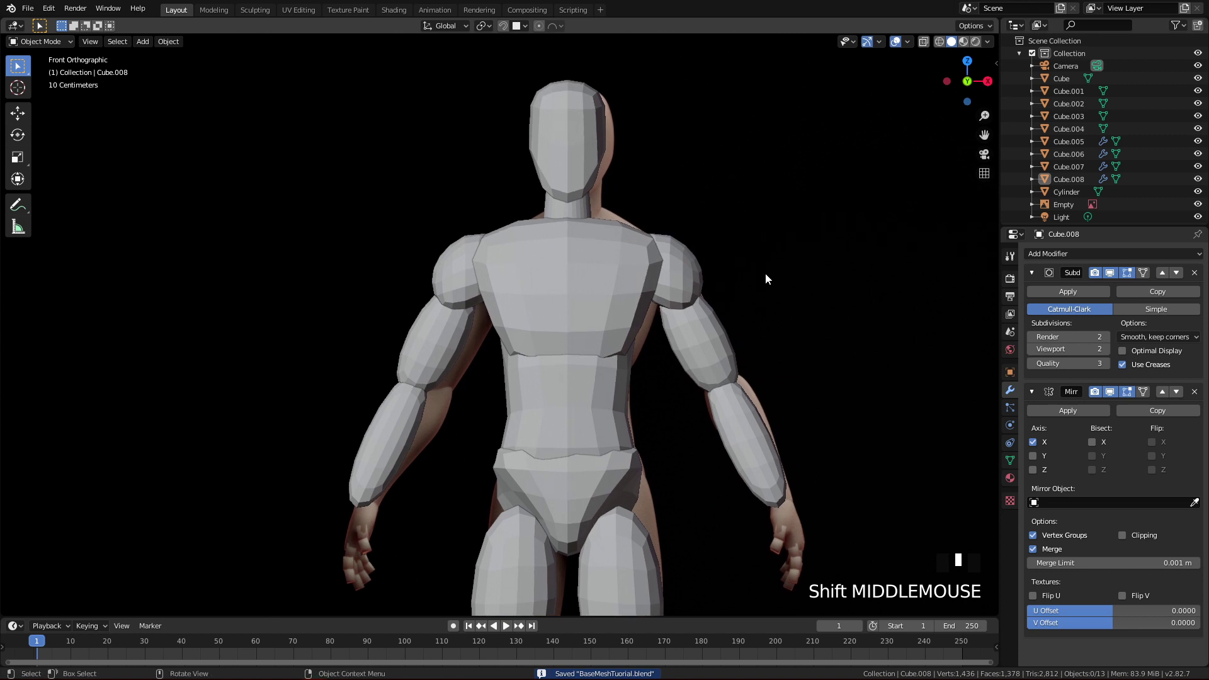
shift+middle_drag(764, 277, 682, 305)
click(682, 304)
shift+middle_drag(708, 406, 672, 423)
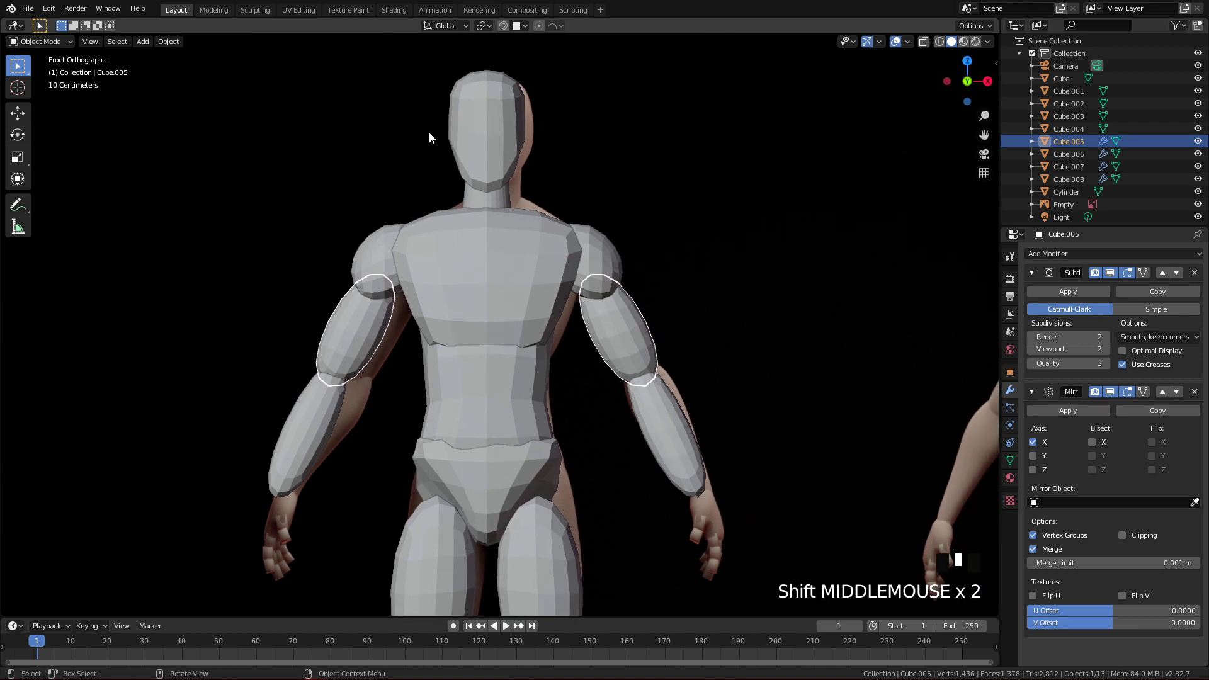
click(258, 9)
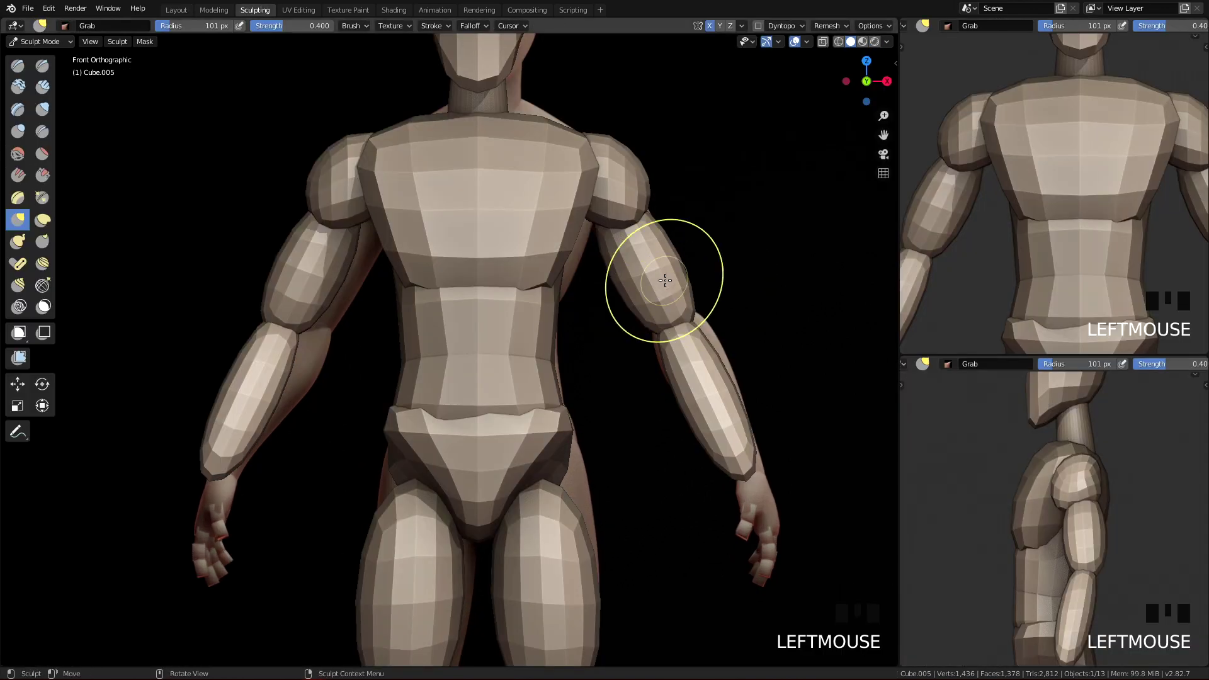
shift+middle_drag(662, 353, 646, 380)
key(q)
mouse_move(609, 440)
ctrl+middle_down()
mouse_move(622, 388)
mouse_move(595, 469)
ctrl+middle_up()
click(700, 389)
ctrl+middle_drag(596, 468, 607, 353)
key(f)
click(617, 289)
ctrl+middle_drag(604, 398, 622, 275)
key(f)
click(648, 273)
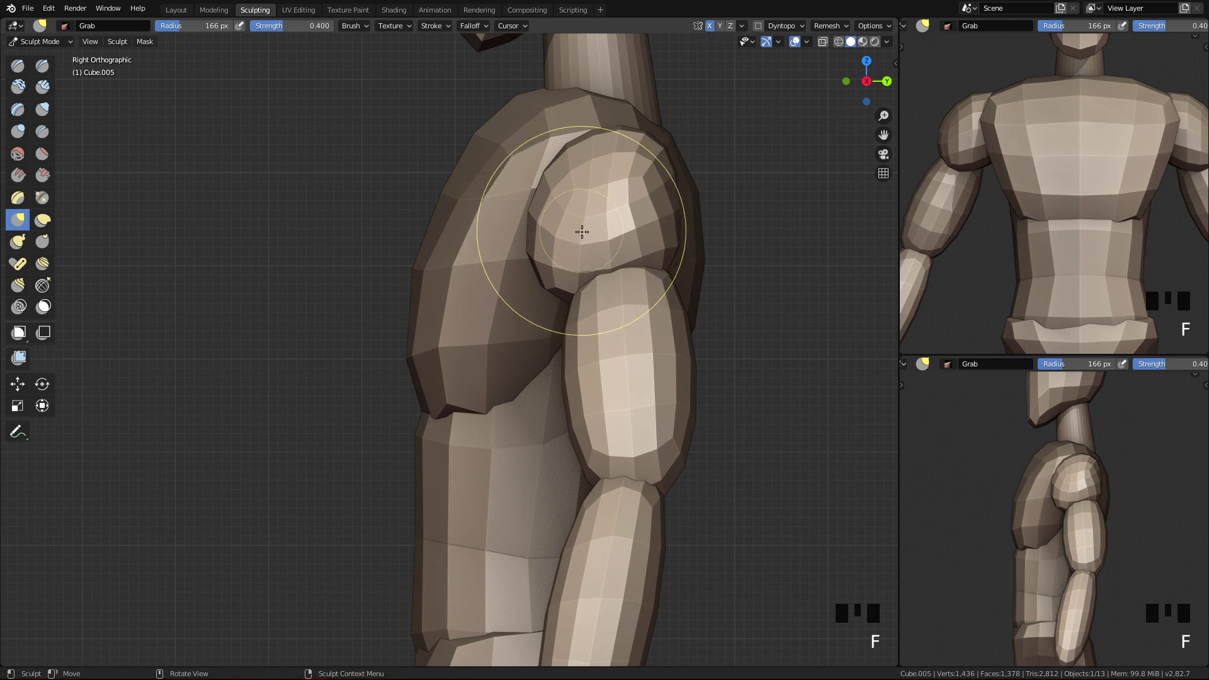
key(q)
click(703, 345)
key(Tab)
mouse_move(769, 376)
shift+middle_down()
mouse_move(622, 399)
mouse_move(338, 75)
shift+middle_up()
click(175, 11)
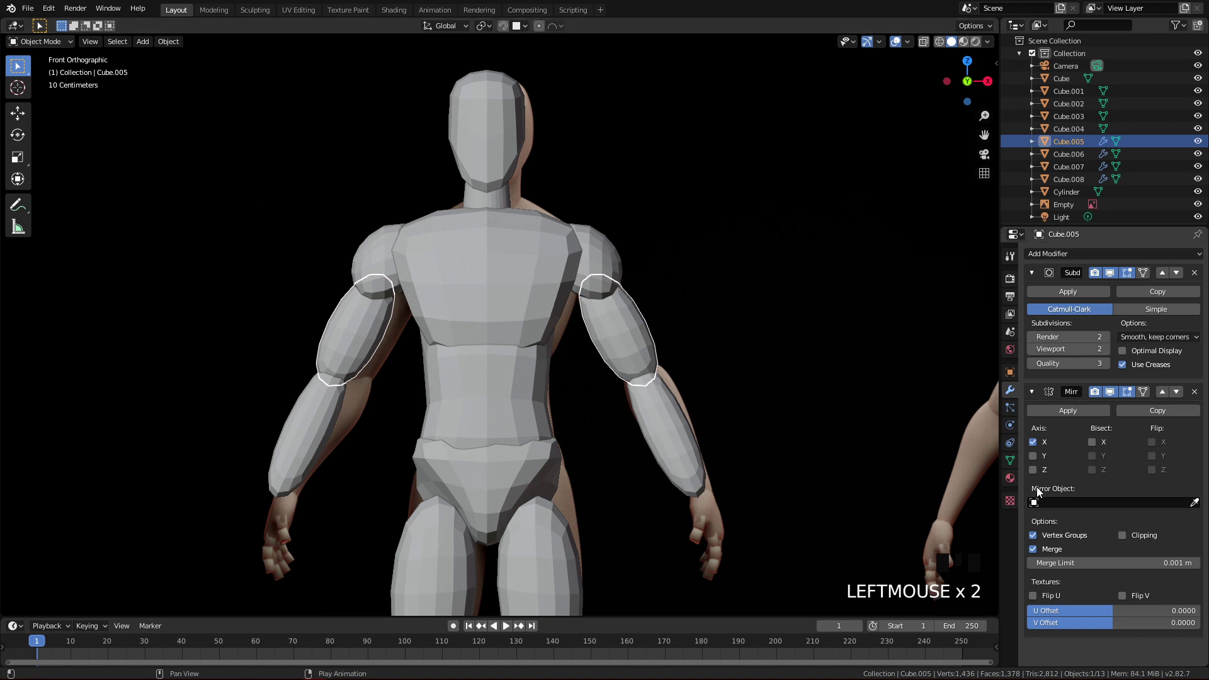
- Apply the upper arm's Mirror and Subdivision modifiers, and apply the object's scale
click(1063, 410)
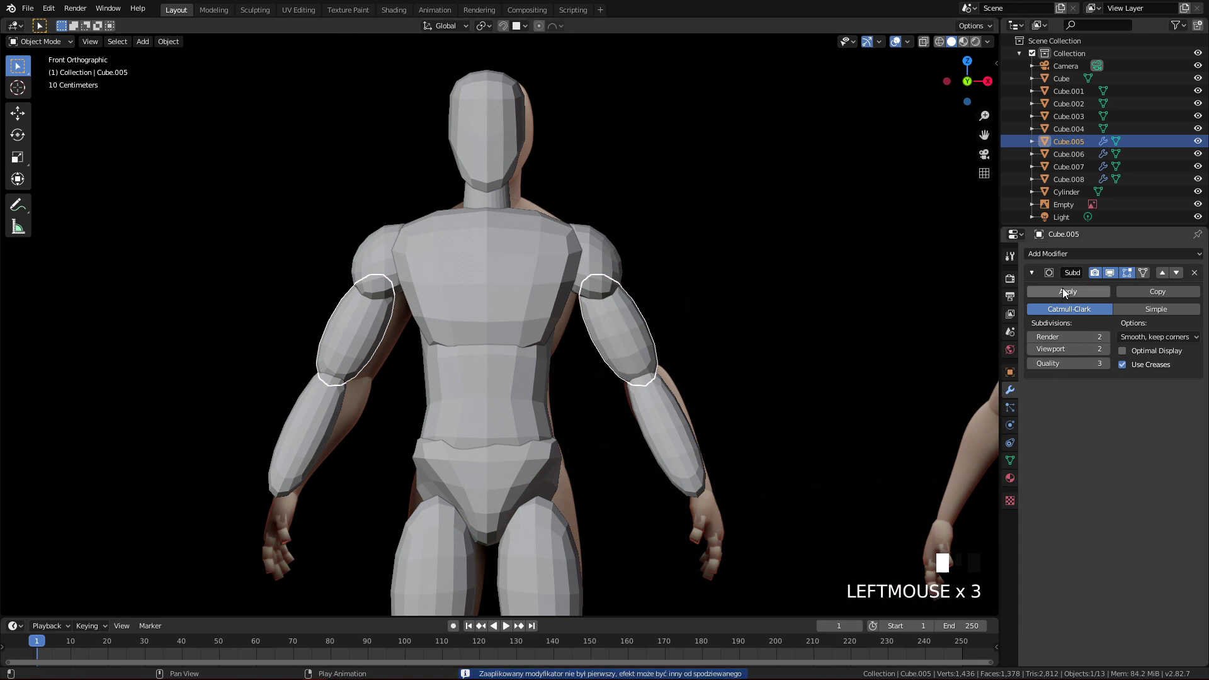
click(1063, 289)
key(ctrl+a)
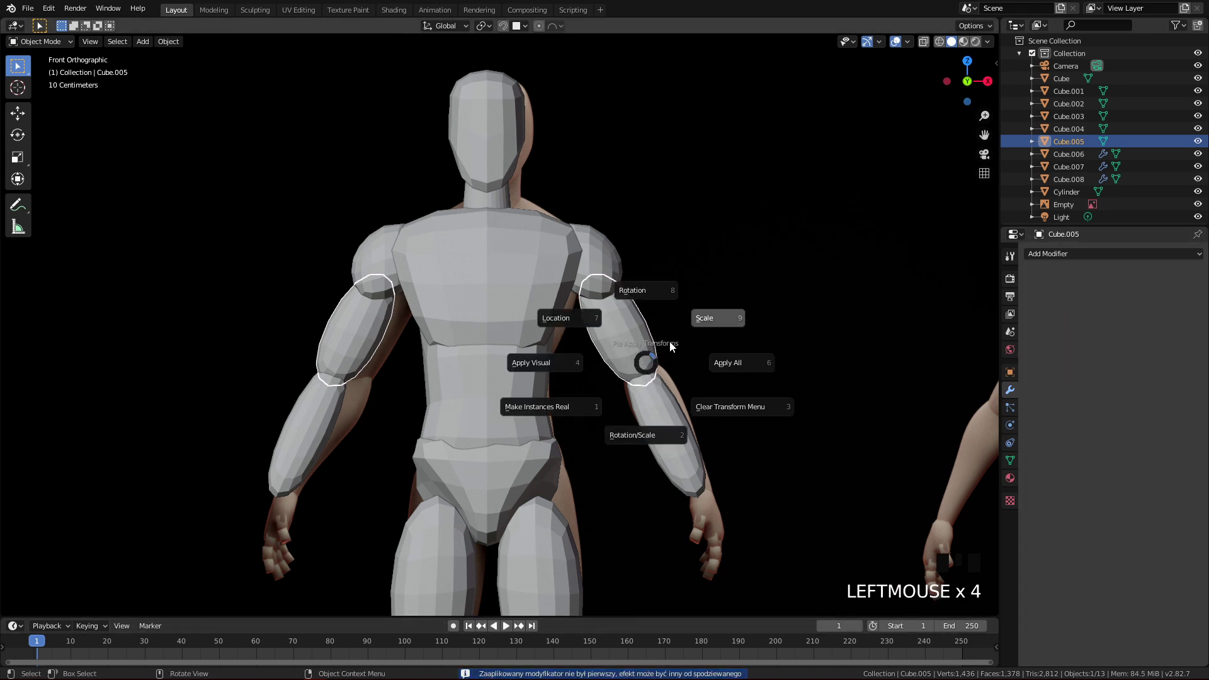
click(695, 322)
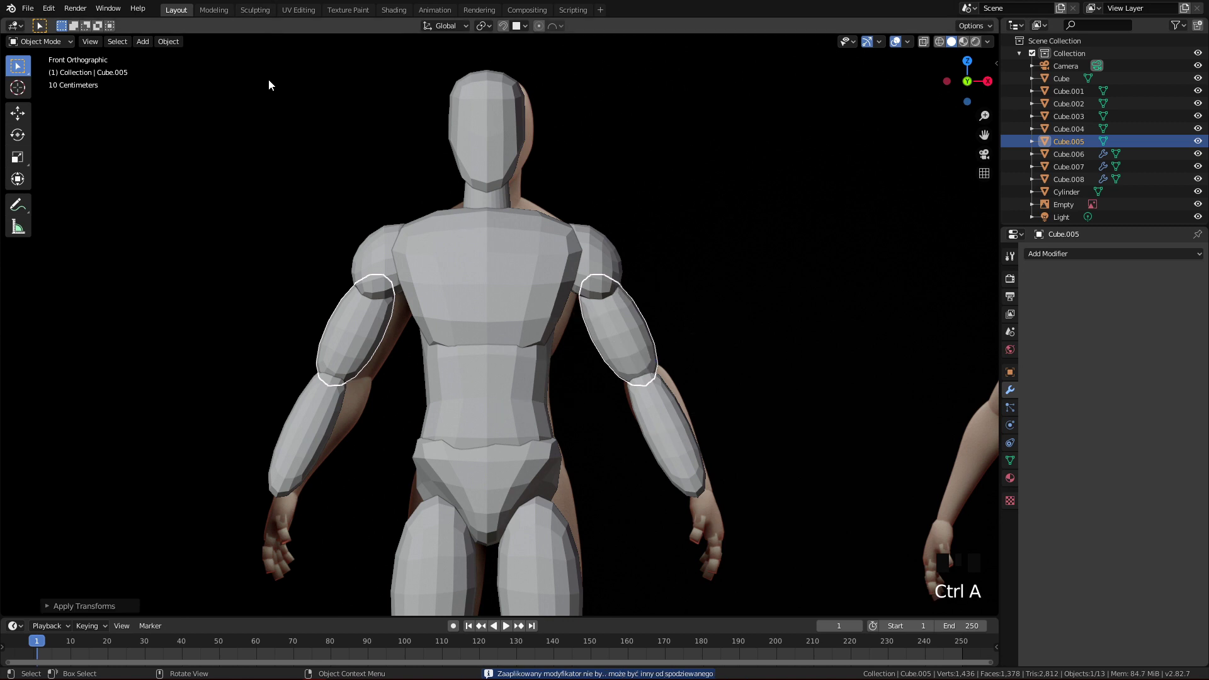
- In the Sculpting workspace's right view, set the Grab brush radius to 206 px and pull the upper arm's top front edge up into the shoulder
click(258, 11)
key(q)
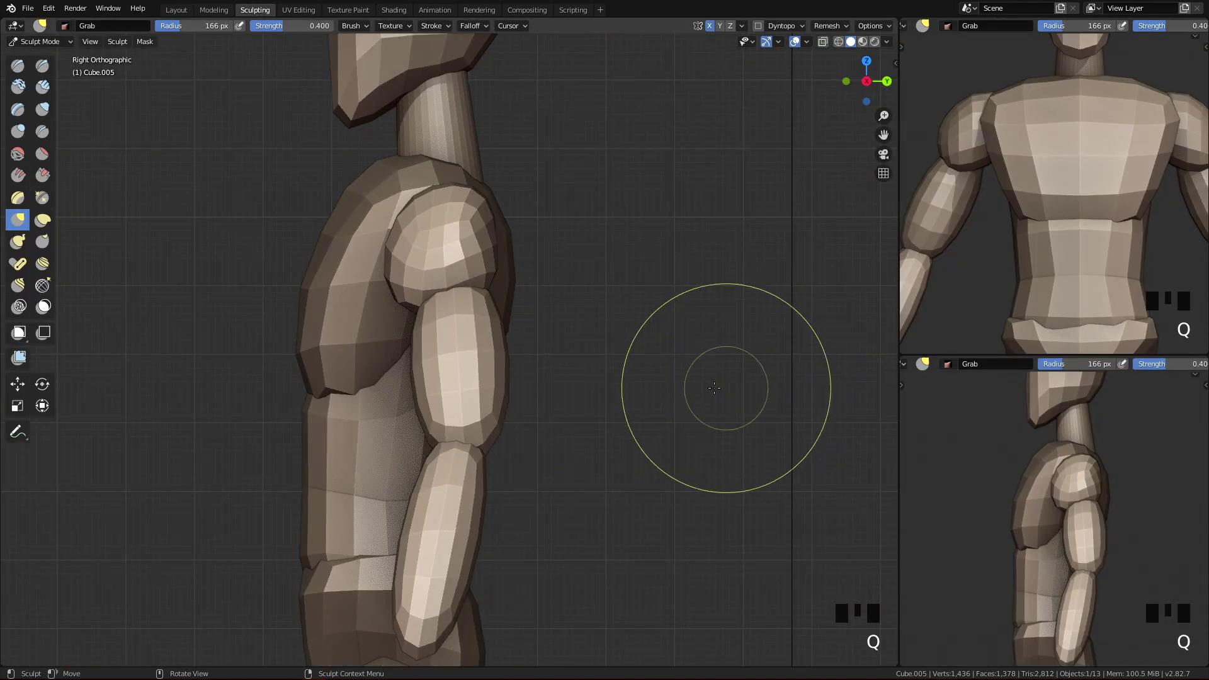
ctrl+middle_drag(605, 464, 610, 405)
key(f)
click(470, 284)
drag(430, 304, 405, 288)
drag(408, 297, 408, 285)
- Resize the Grab brush and pull the upper arm's top back edge into the shoulder and its lower back edge down over the elbow
key(f)
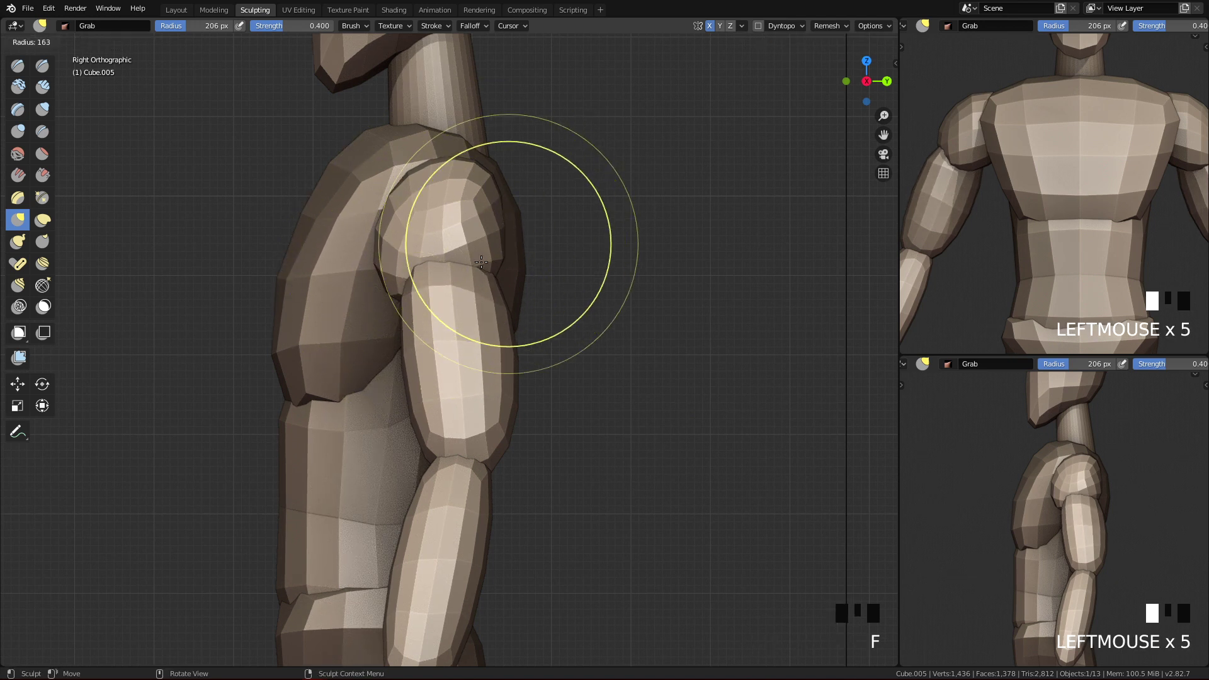
click(471, 245)
drag(496, 268, 493, 249)
key(f)
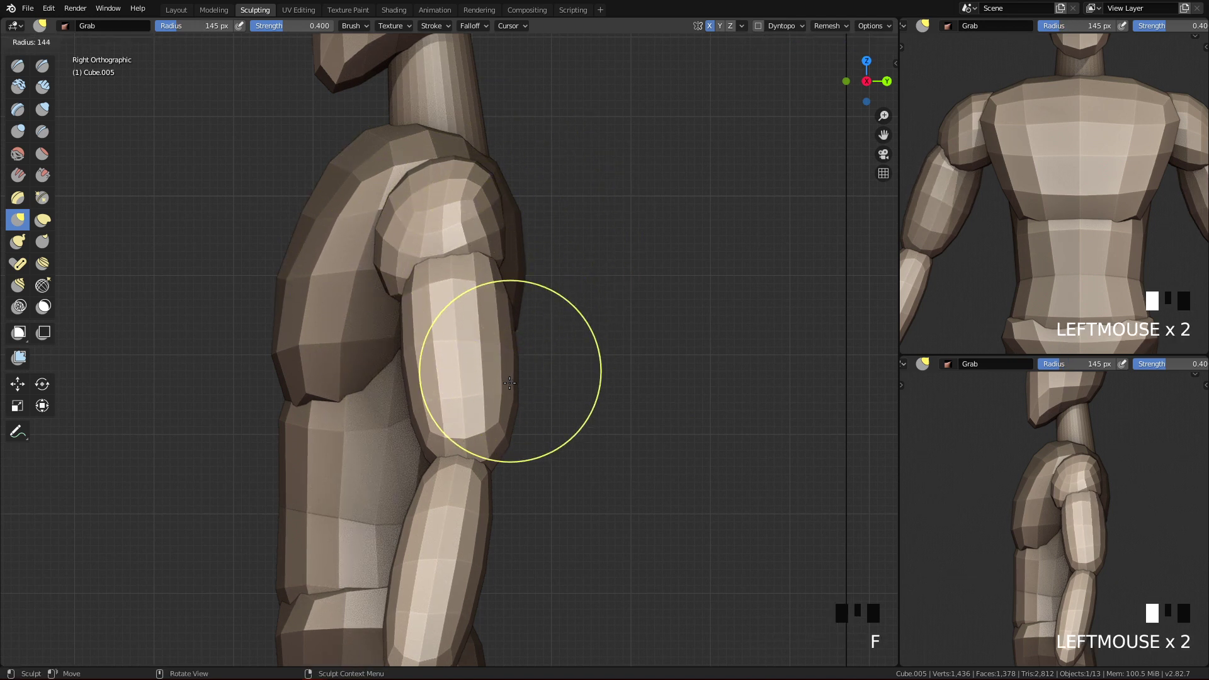
click(495, 416)
drag(501, 442, 501, 469)
- Reshape the upper arm's elbow end and back contour with the Grab brush in the right view
shift+middle_drag(495, 438, 463, 318)
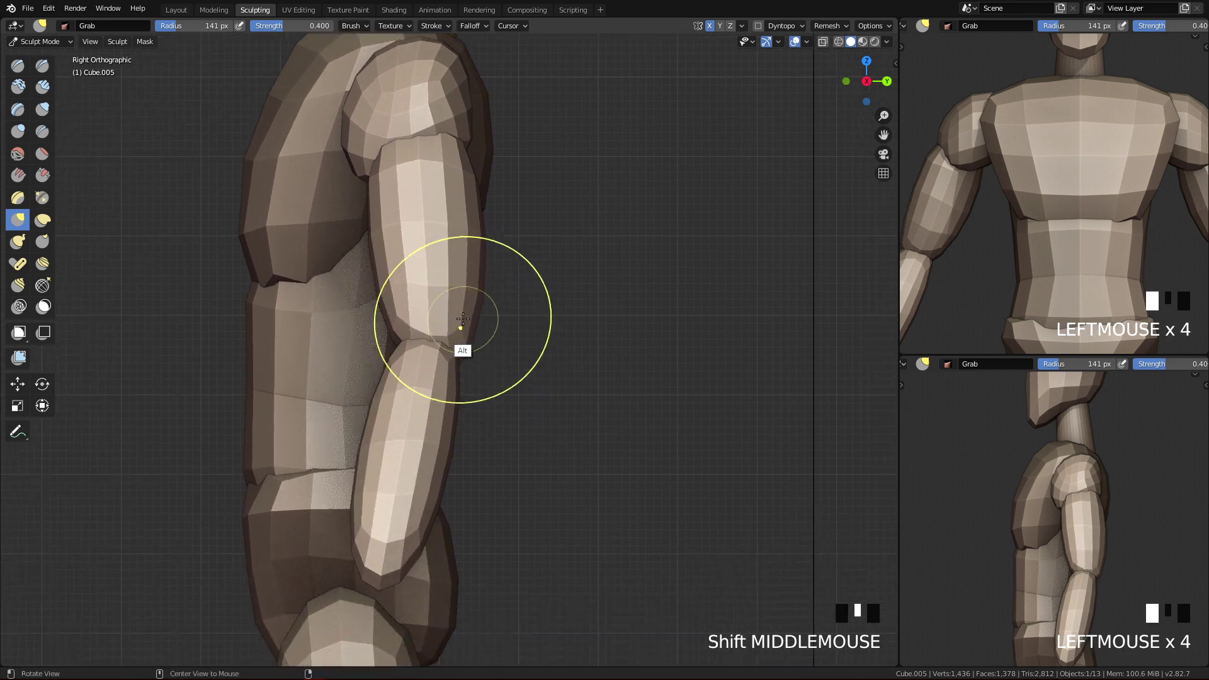
key(f)
click(435, 377)
drag(464, 337, 468, 291)
drag(474, 218, 468, 223)
drag(471, 226, 465, 227)
- Shape the upper arm's front contour at the biceps with the Grab brush at radii of 150 px and 121 px
key(f)
click(375, 237)
drag(381, 239, 367, 240)
drag(370, 242, 361, 240)
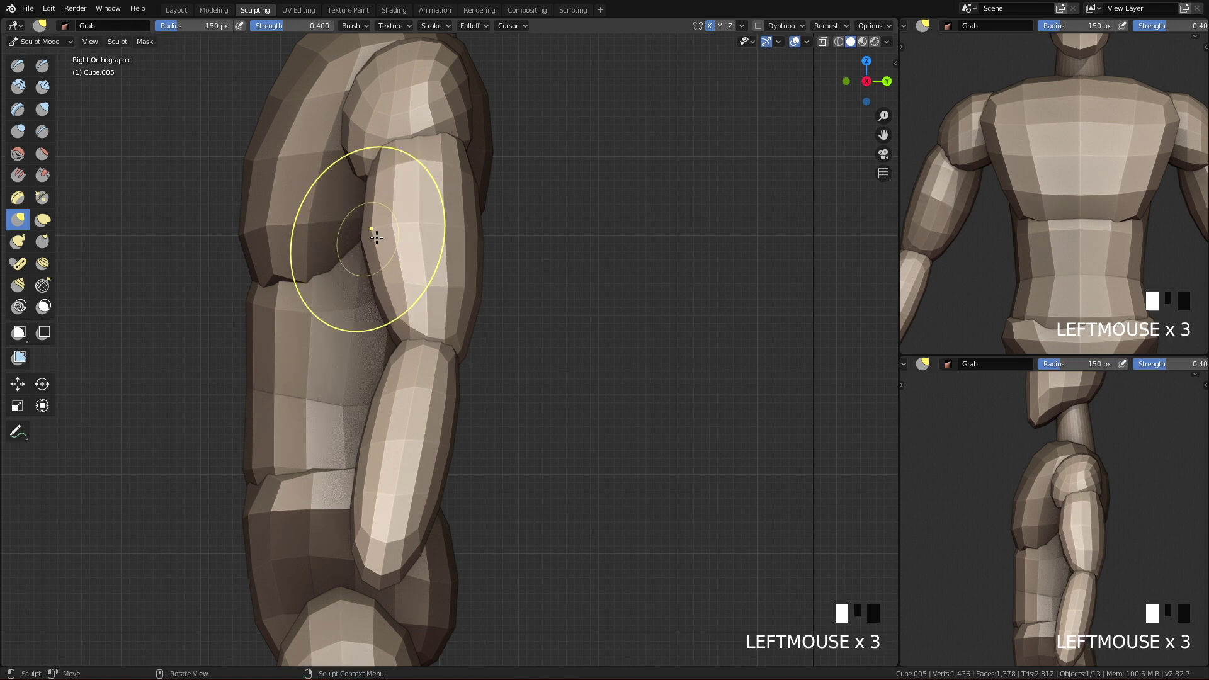
key(f)
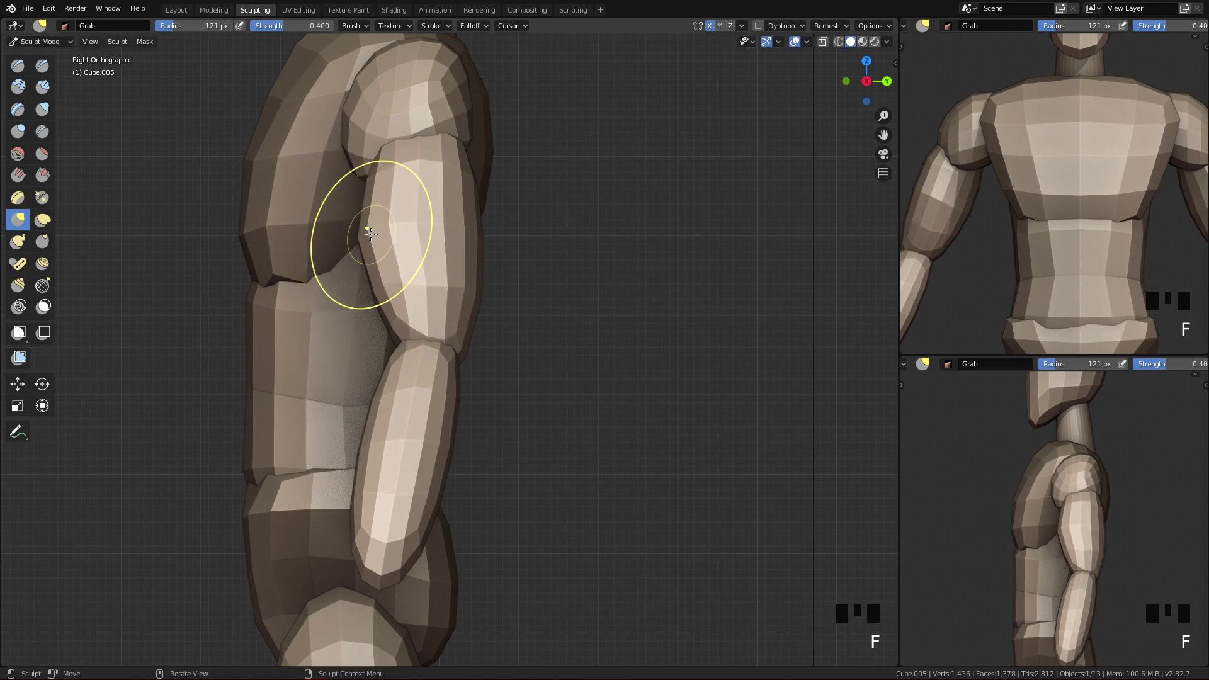
drag(368, 228, 376, 213)
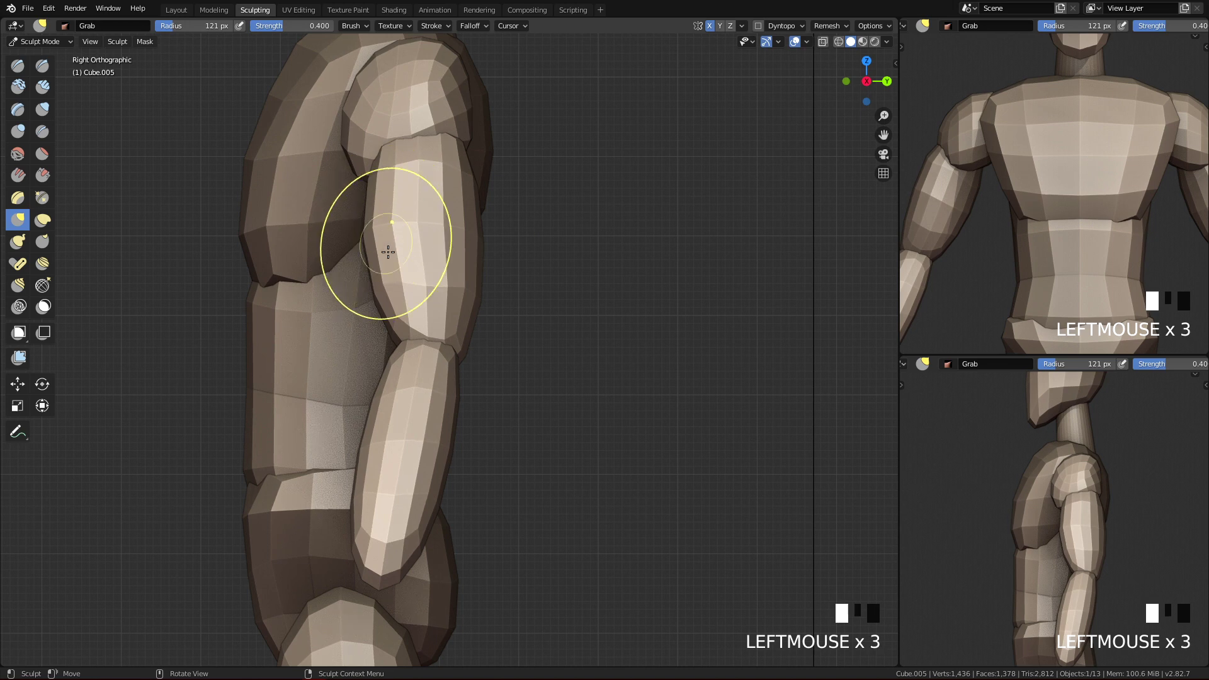
- In the front view, compare the upper arm with the reference in wireframe, return to solid shading and adjust its outer edge
key(q)
ctrl+middle_drag(540, 228, 542, 281)
ctrl+middle_drag(471, 255, 539, 256)
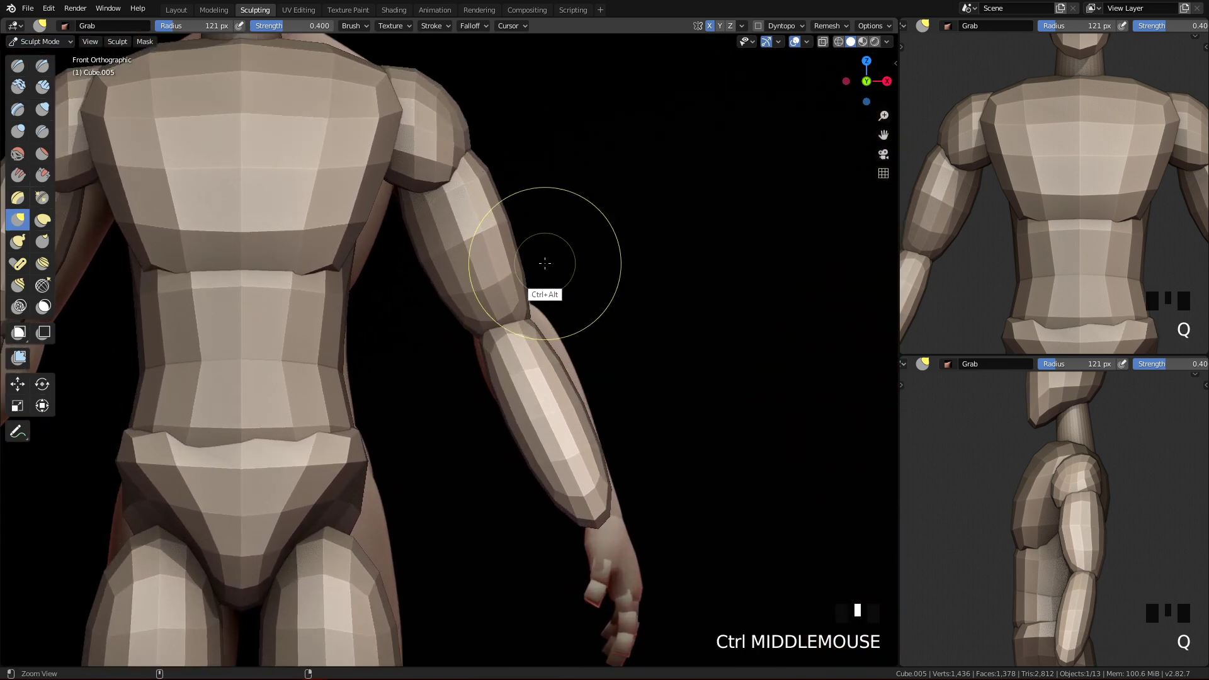
key(z)
mouse_move(472, 297)
ctrl+middle_down()
mouse_move(494, 359)
mouse_move(486, 248)
mouse_move(439, 217)
ctrl+middle_up()
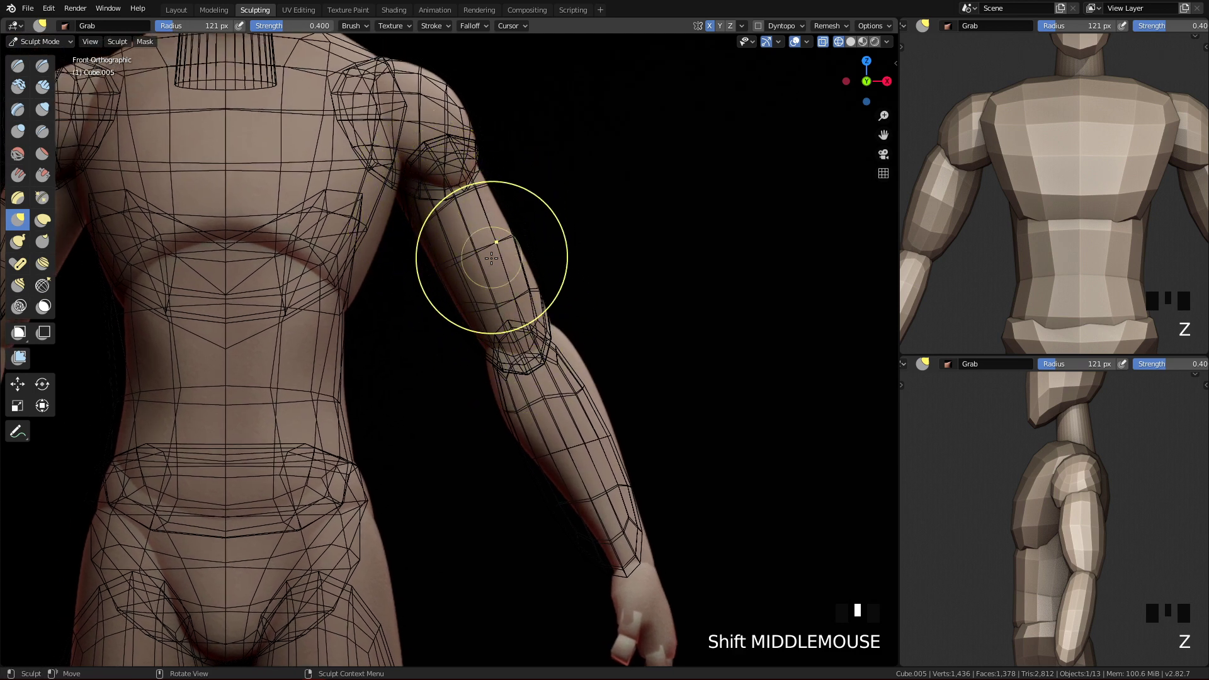
key(z)
drag(514, 200, 527, 247)
- Refine the upper arm's outer edge below the shoulder and its middle with the Grab brush at radii of 93 px and 119 px
key(f)
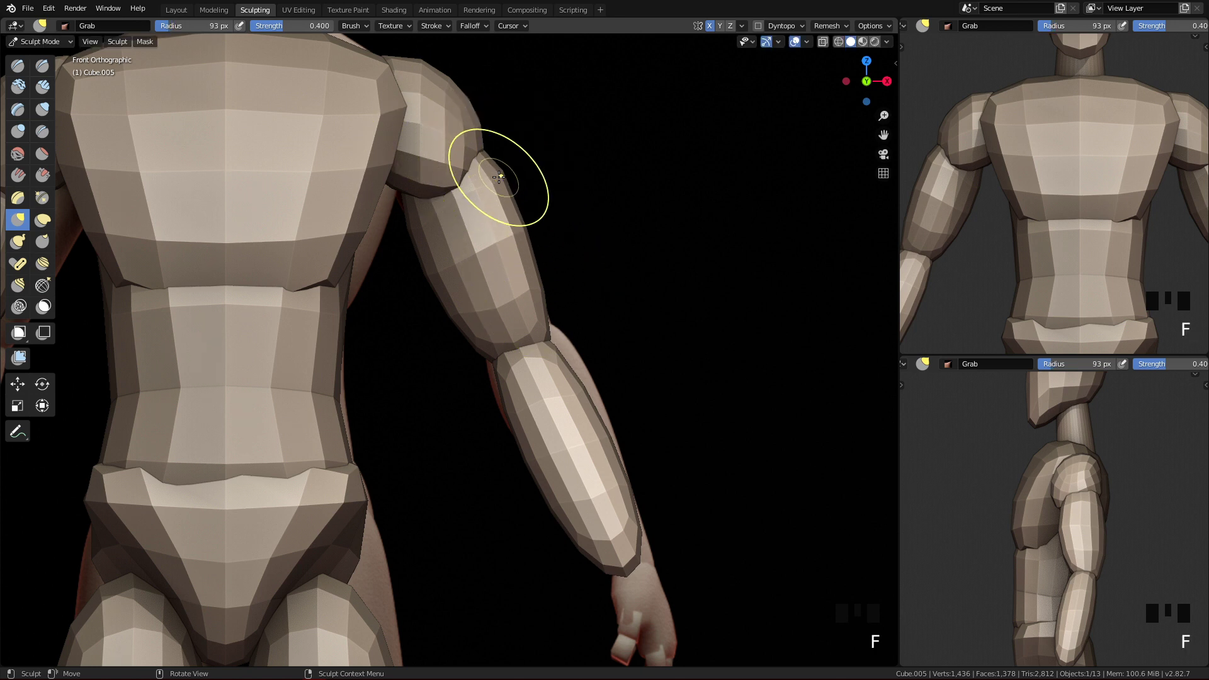
click(516, 192)
click(519, 194)
key(f)
click(500, 239)
click(501, 239)
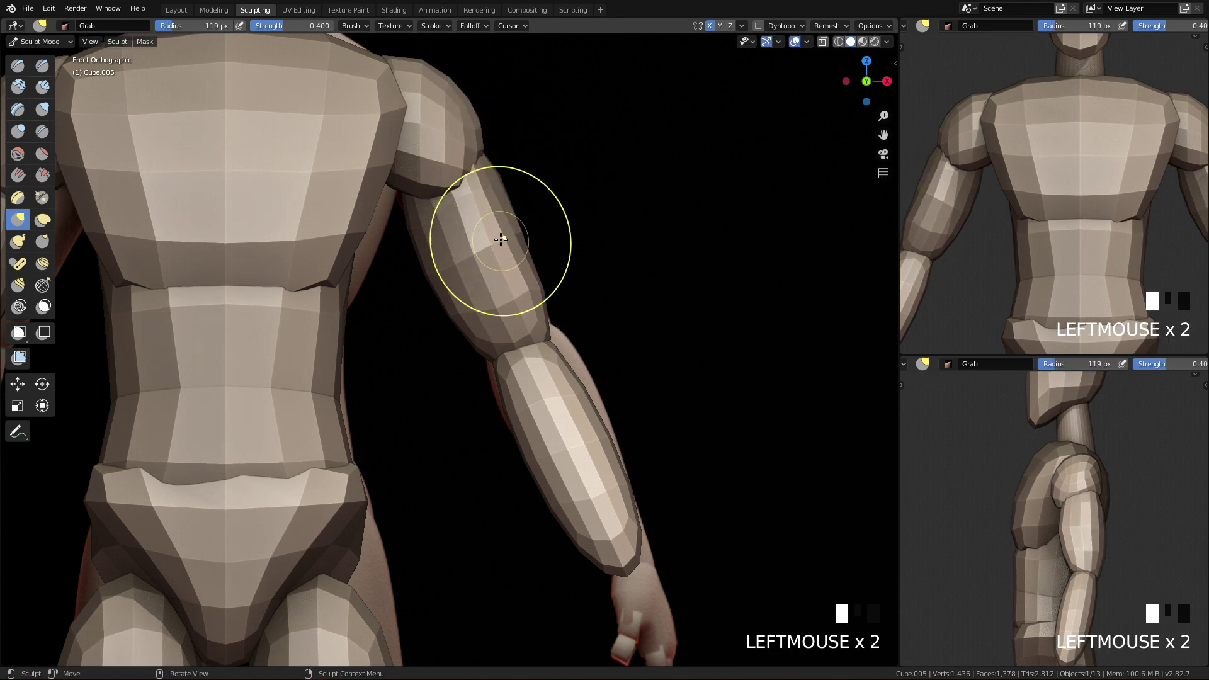
- Smooth and adjust the upper arm's front surface below the shoulder with brush radii of 118 px and 106 px
key(f)
click(466, 199)
click(460, 197)
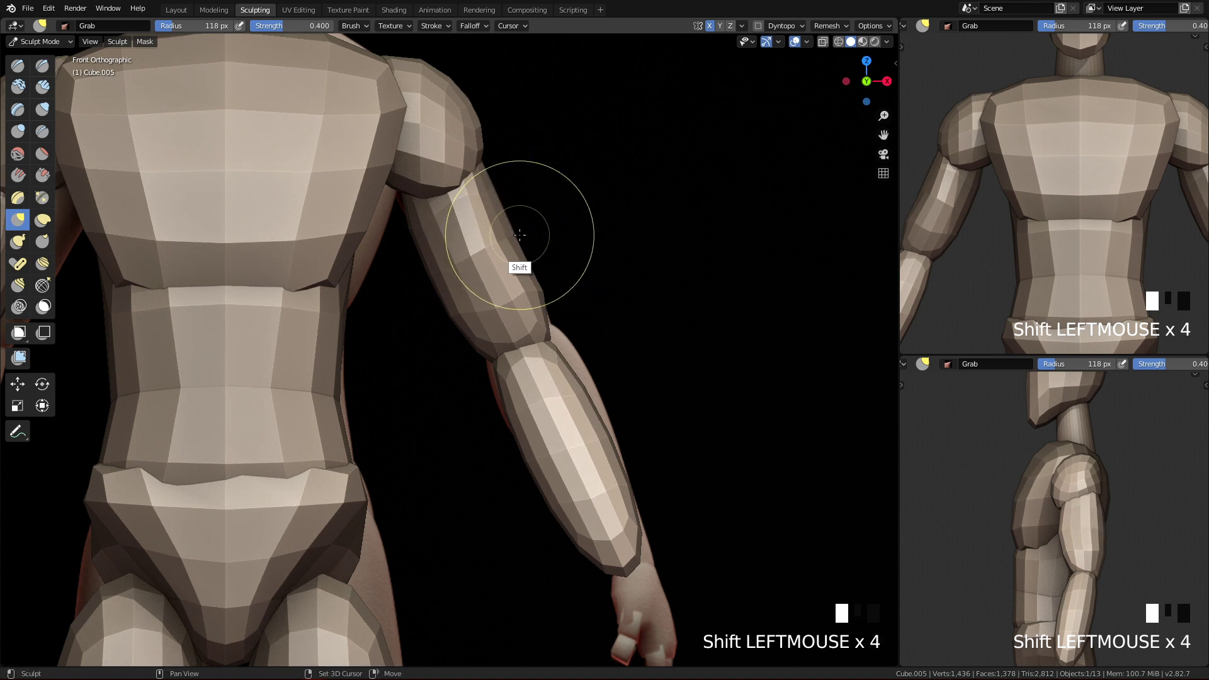
key(f)
click(488, 238)
click(498, 245)
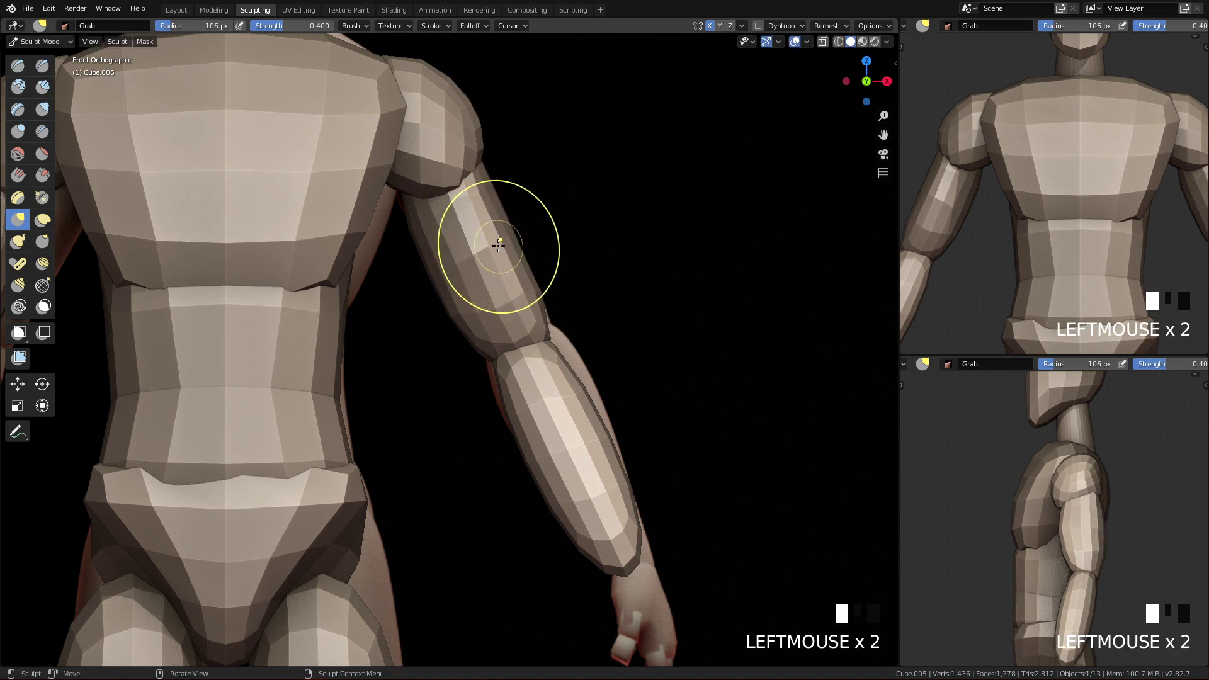
- Check the upper arm against the reference in wireframe, return to solid shading and slim its inner edge above the elbow
key(z)
key(z)
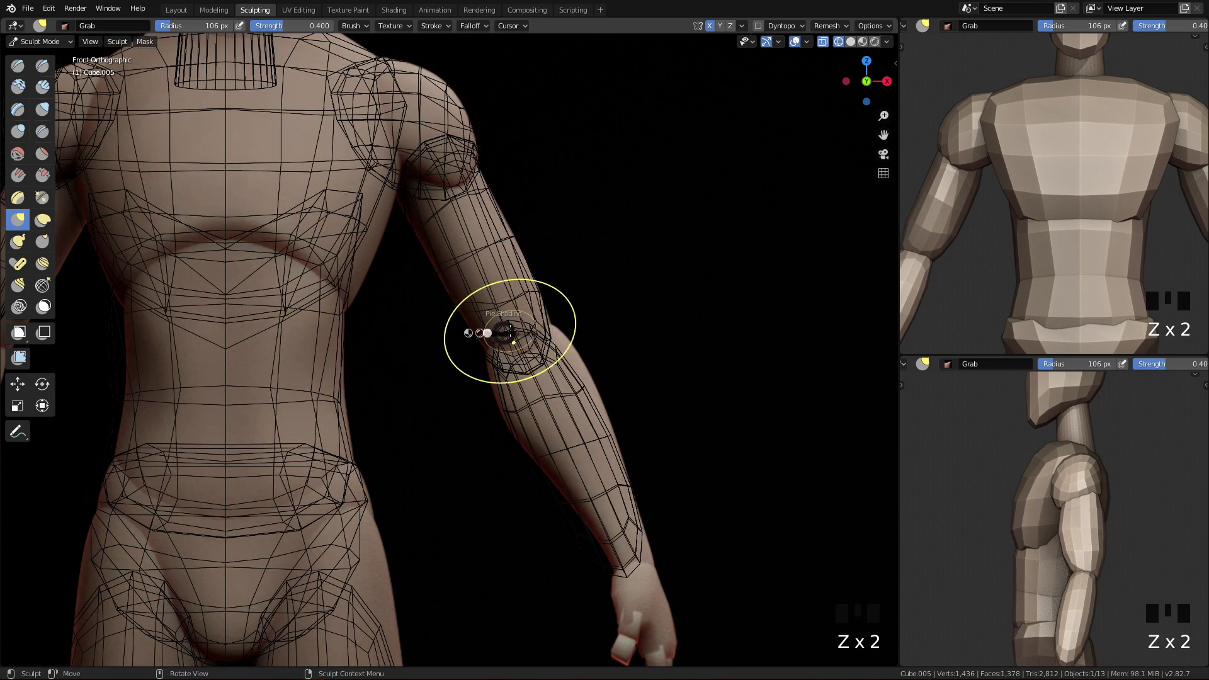
key(z)
click(454, 318)
click(457, 322)
key(f)
click(466, 324)
click(471, 326)
drag(481, 352, 549, 331)
- Set the Grab brush radius to 123 px and adjust the upper arm's outer contour and its inner top edge at the armpit
key(f)
click(627, 326)
drag(508, 228, 511, 224)
drag(497, 230, 510, 224)
drag(416, 206, 397, 187)
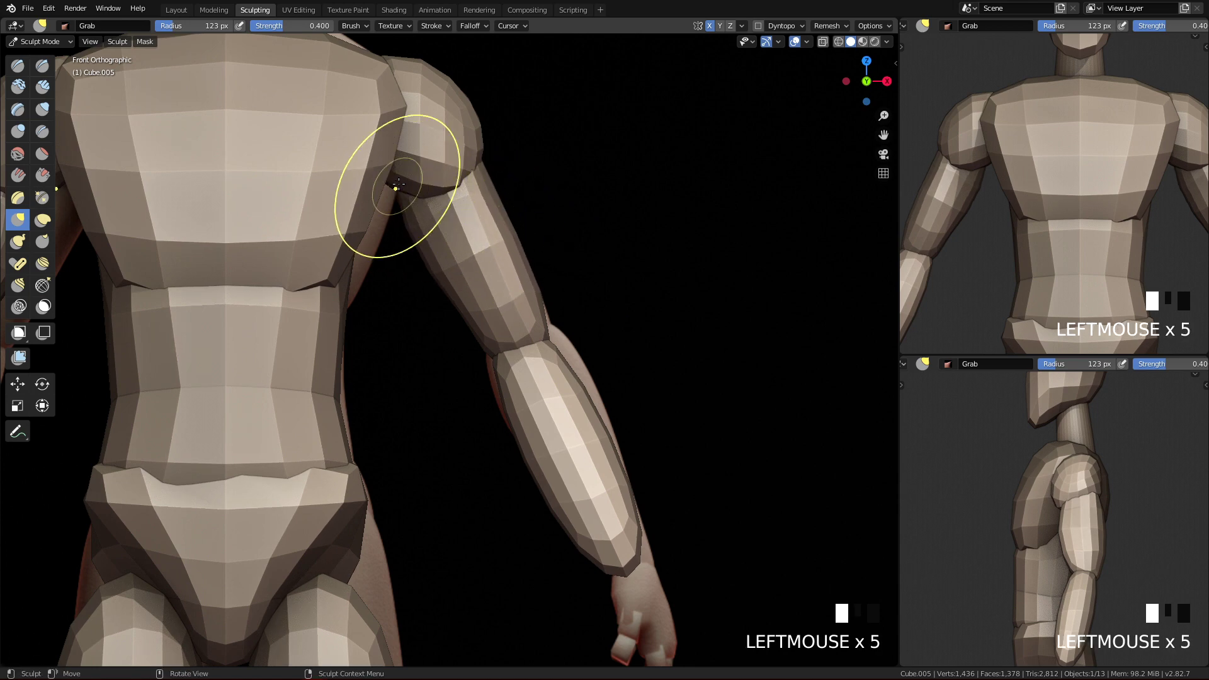
- Set the Grab brush radius to 99 px and adjust the upper arm's outer edge at the elbow and just below the shoulder
ctrl+middle_drag(595, 299, 557, 479)
ctrl+middle_drag(566, 418, 562, 472)
ctrl+middle_drag(562, 472, 555, 390)
shift+middle_drag(552, 442, 572, 411)
key(f)
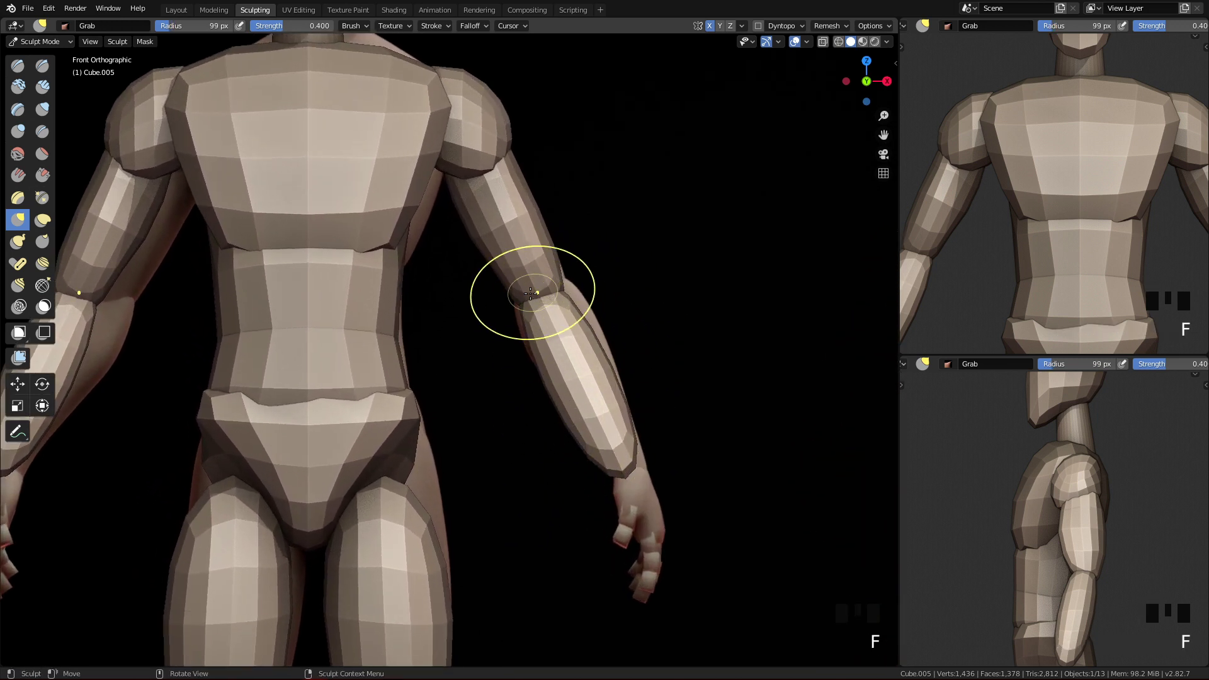
click(562, 279)
click(522, 176)
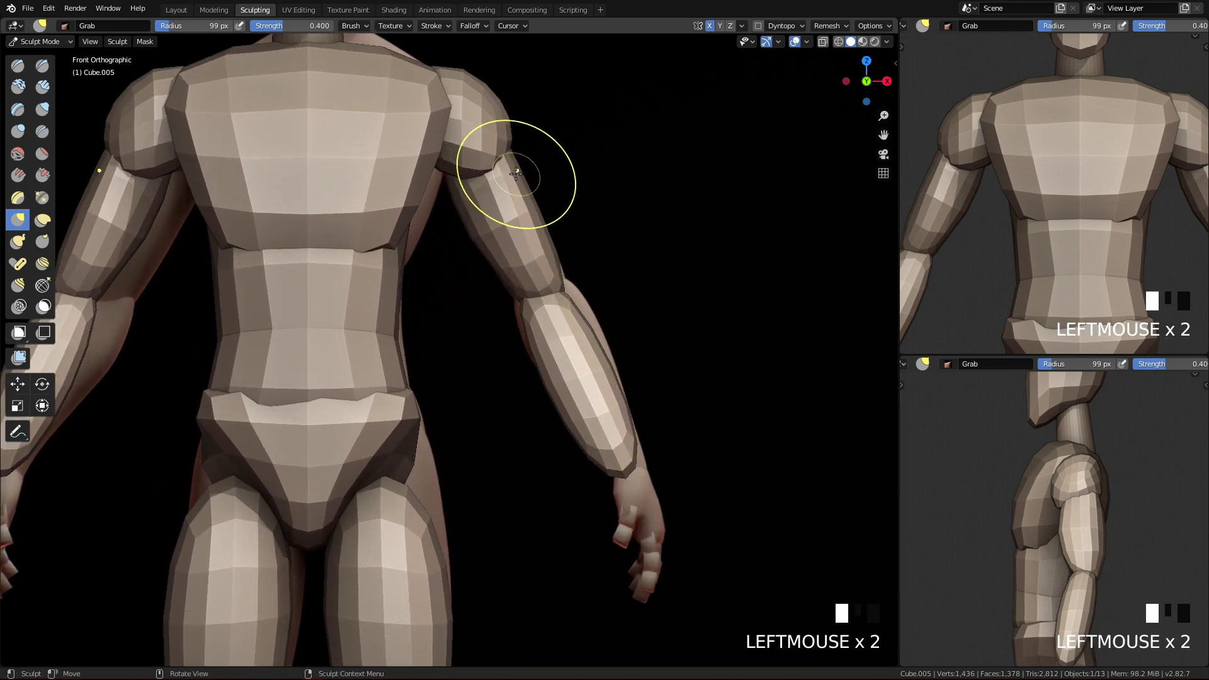
- Return to Object Mode, select the mirrored forearm mesh and switch to the right view
key(Tab)
shift+middle_drag(537, 414, 546, 291)
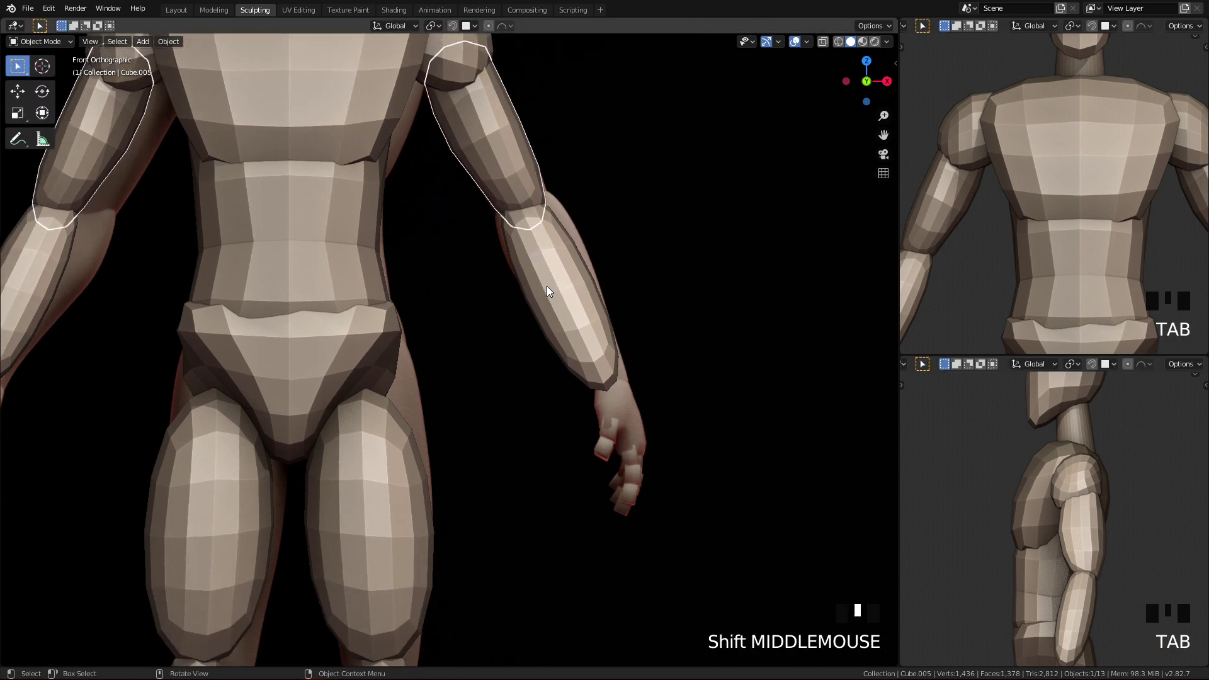
click(579, 307)
key(q)
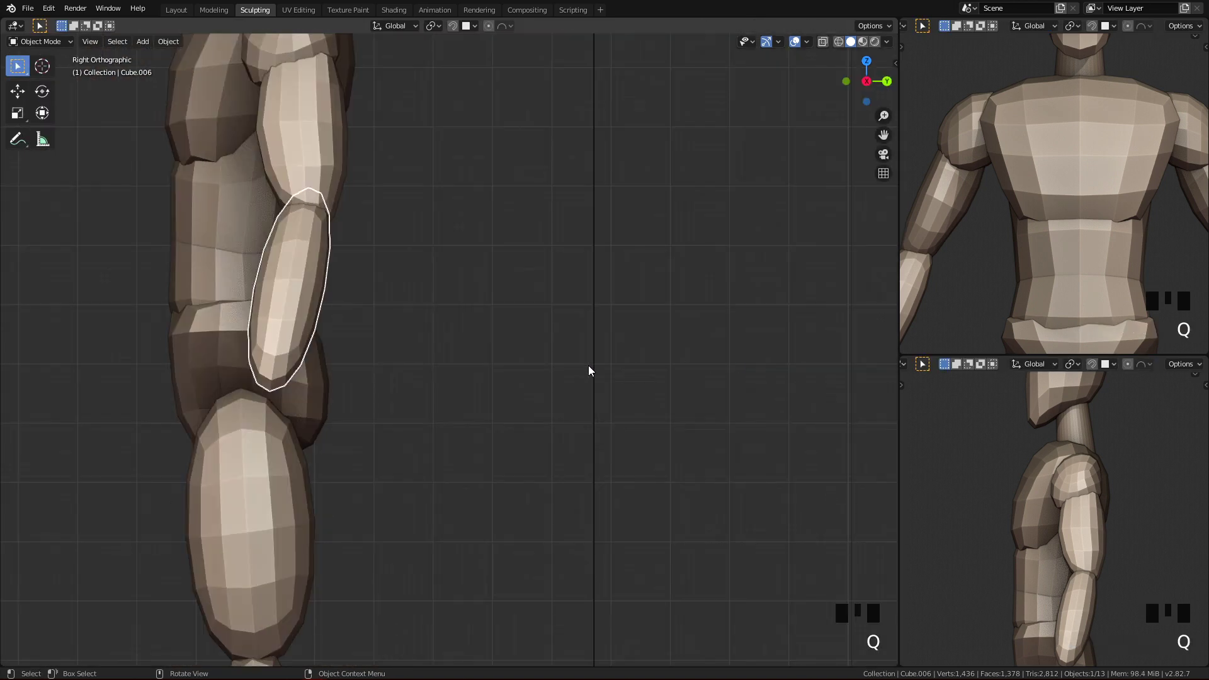
- In the Layout workspace, apply the forearm's Mirror and Subdivision modifiers, and apply its object transforms
click(176, 9)
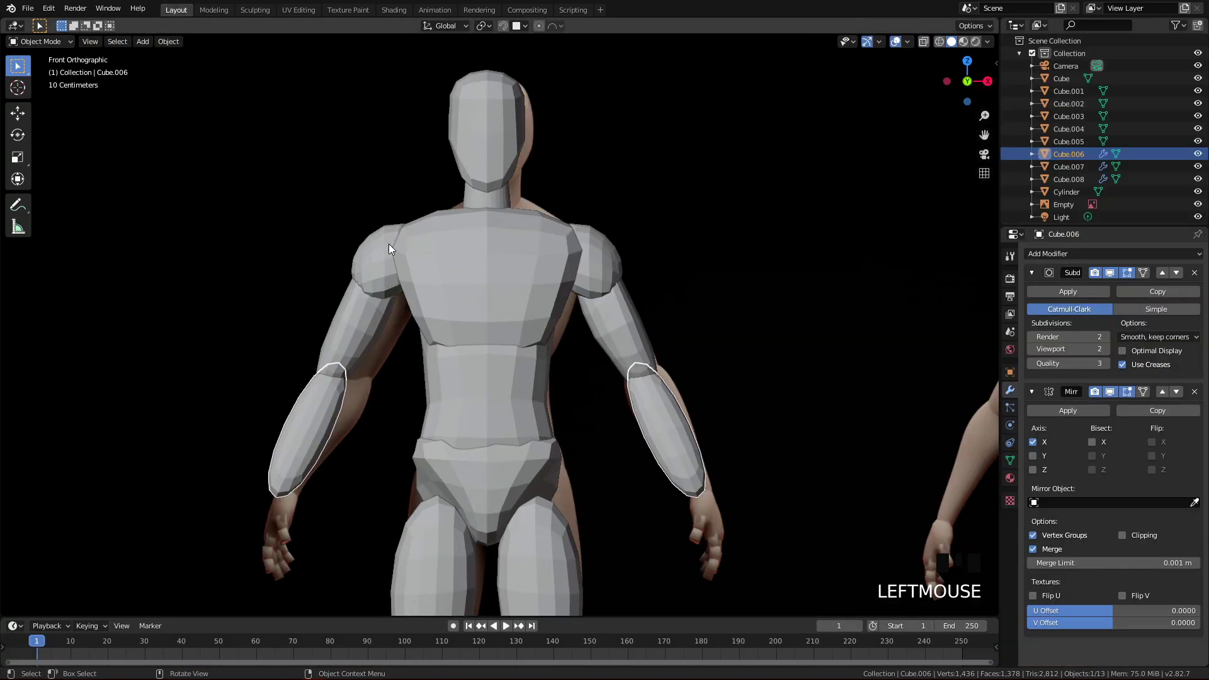
click(1063, 409)
click(1060, 292)
key(ctrl+a)
click(548, 255)
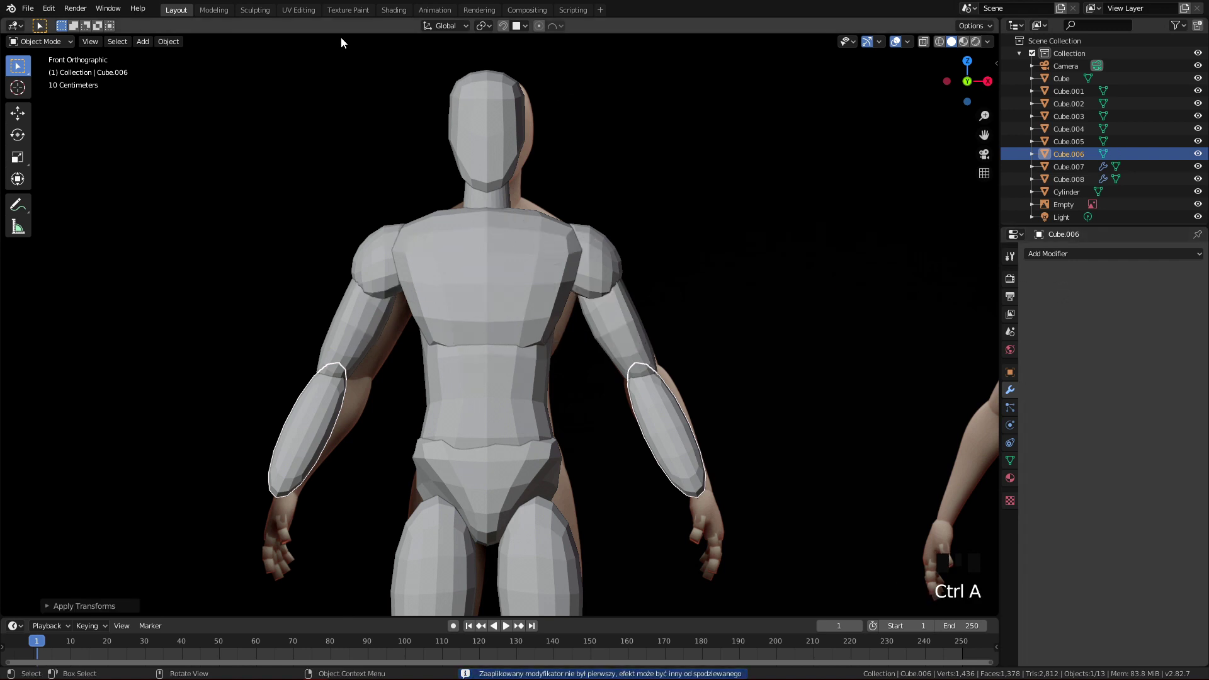
- In the Sculpting workspace's right view, set the Grab brush radius to 210 px and pull the forearm's top back edge up into the elbow
click(254, 14)
ctrl+middle_drag(358, 443, 345, 333)
shift+middle_drag(343, 332, 386, 312)
mouse_move(320, 278)
shift+middle_down()
mouse_move(321, 251)
mouse_move(332, 286)
mouse_move(350, 156)
mouse_move(416, 200)
shift+middle_up()
key(g)
key(f)
key(f)
click(439, 175)
drag(416, 173, 406, 150)
drag(406, 148, 408, 164)
drag(408, 166, 411, 150)
drag(412, 164, 406, 153)
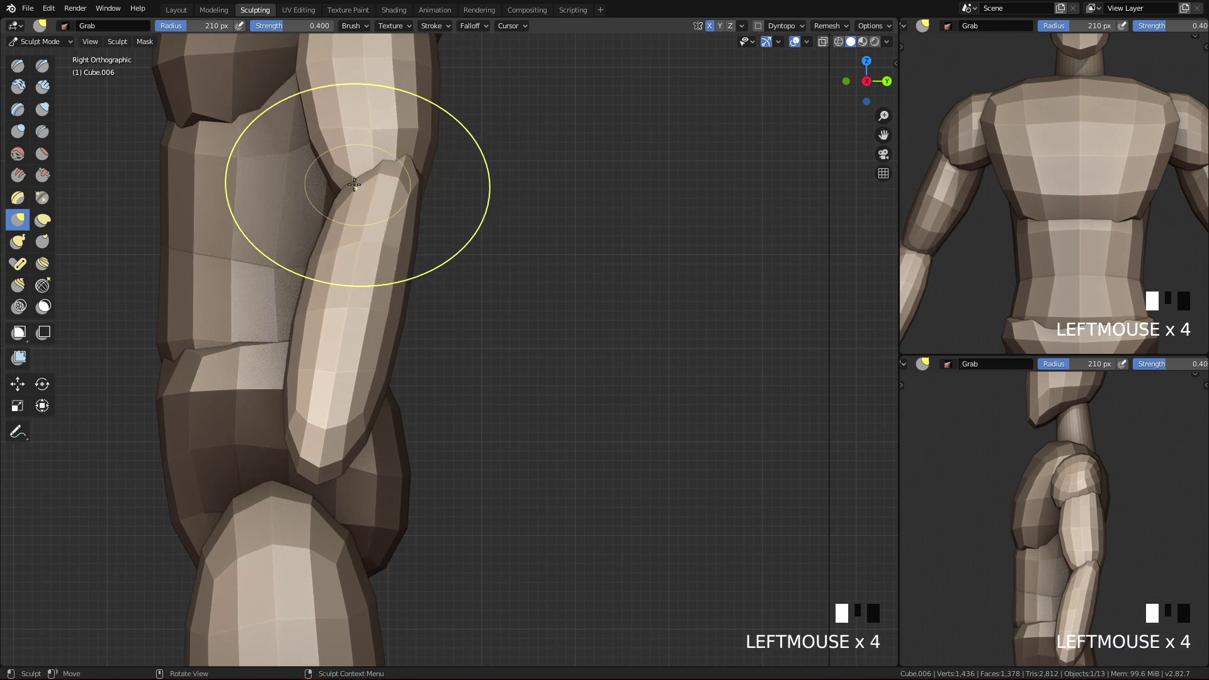
- Pull the forearm's top front edge outward at the elbow with the Grab brush at radii of 188 px and 136 px
key(f)
click(320, 184)
drag(347, 179, 334, 177)
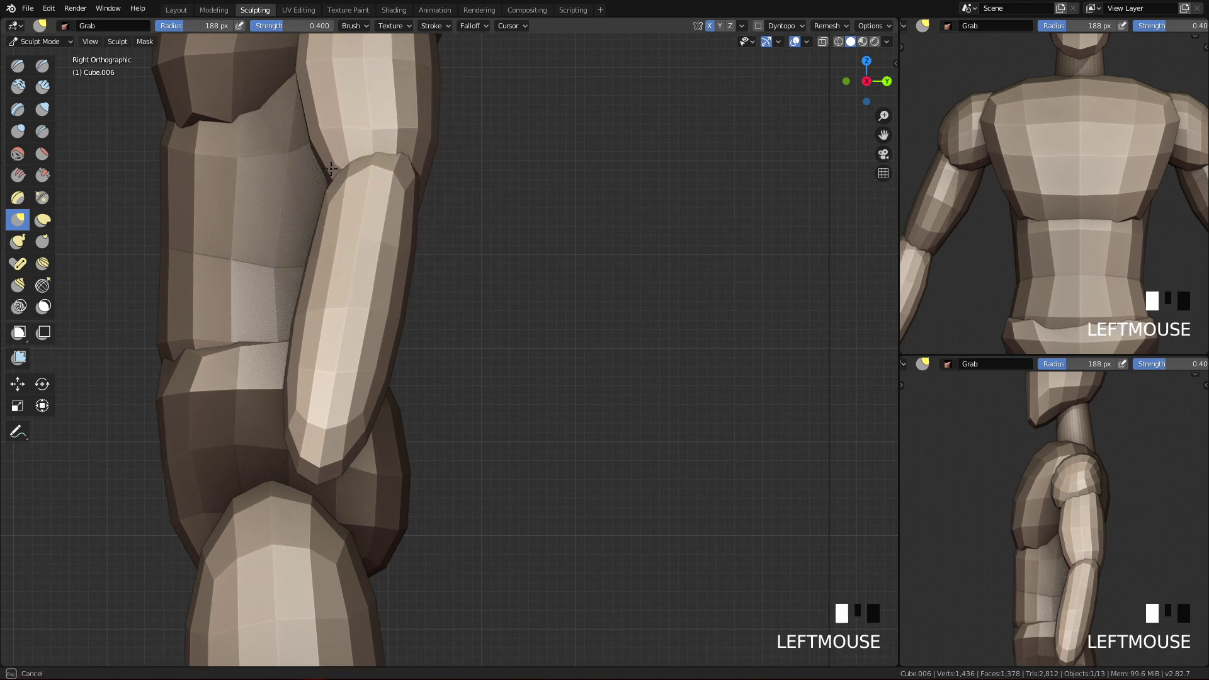
key(f)
drag(332, 174, 329, 175)
- In the front view, set the Grab brush radius to 126 px and pull the forearm's upper inner edge out to the reference
key(q)
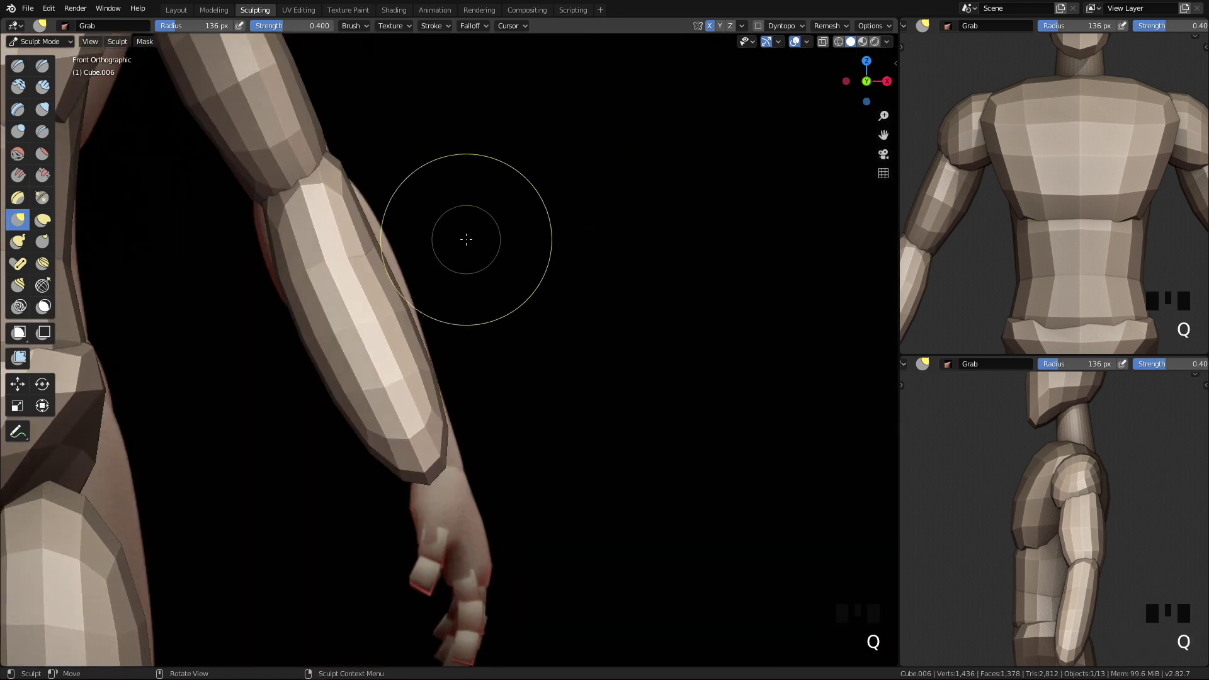
key(f)
click(305, 222)
mouse_move(275, 233)
mouse_down()
mouse_move(257, 242)
mouse_move(279, 247)
mouse_up()
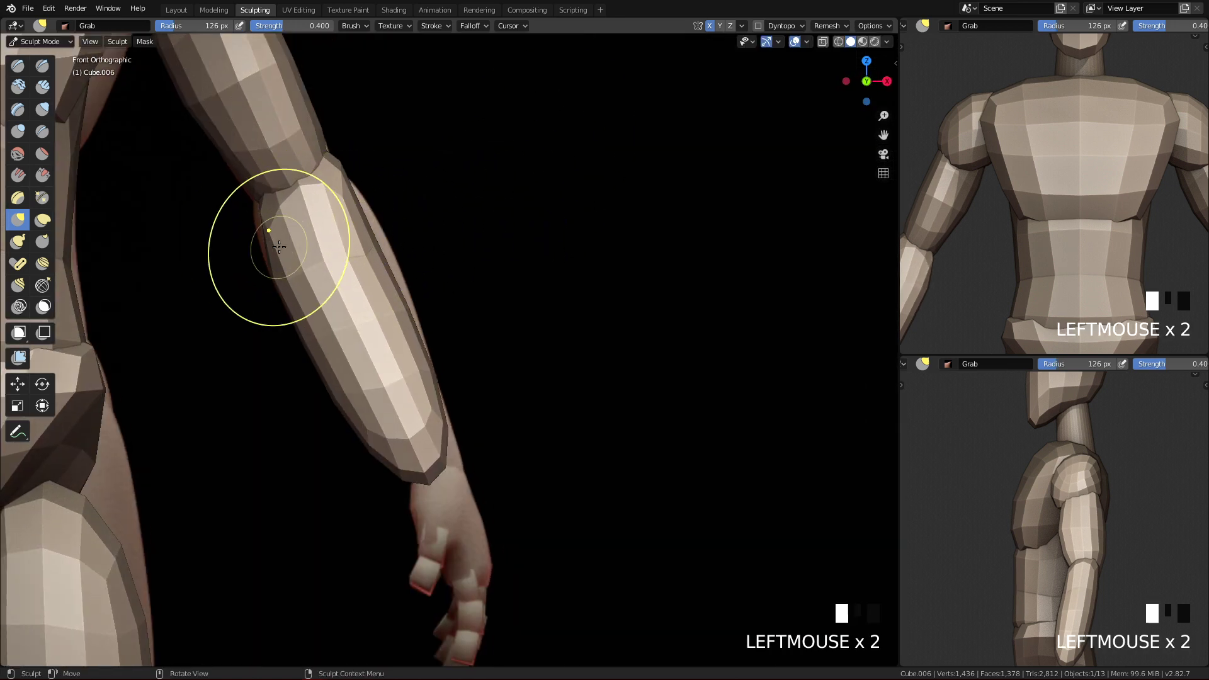
- Set the Grab brush radius to 95 px and pull the forearm's upper outer edge outward to the reference silhouette
key(f)
key(f)
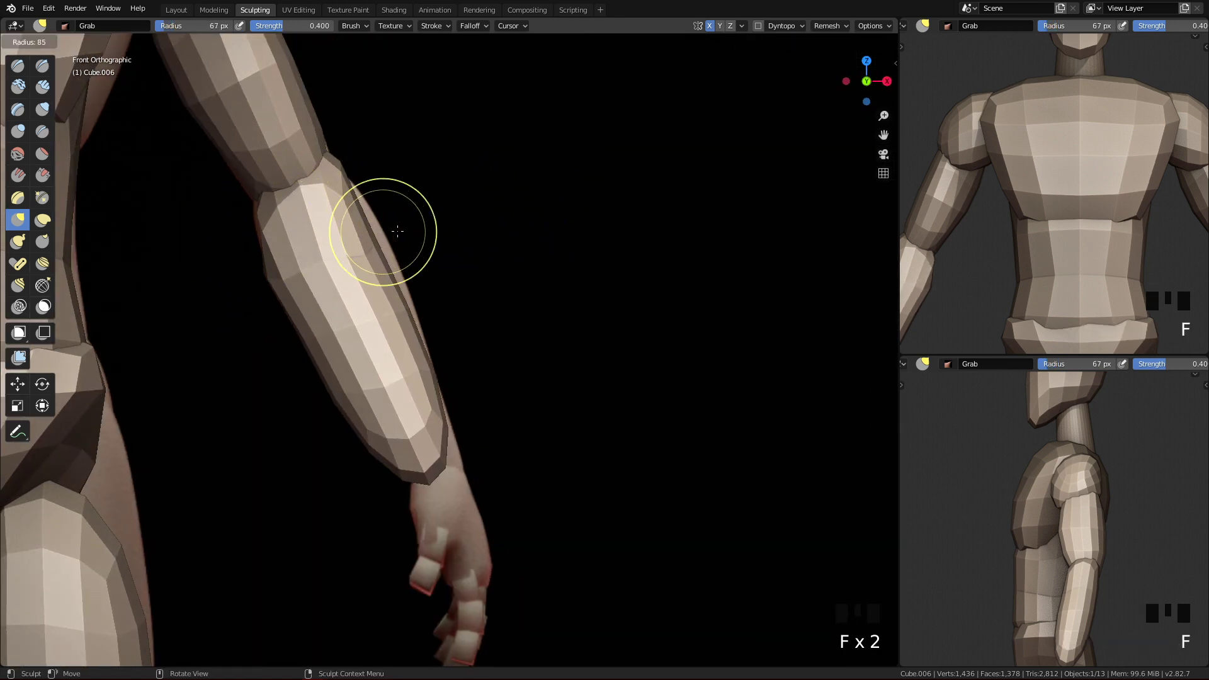
click(388, 228)
drag(370, 237, 375, 233)
drag(375, 233, 378, 230)
drag(377, 230, 378, 229)
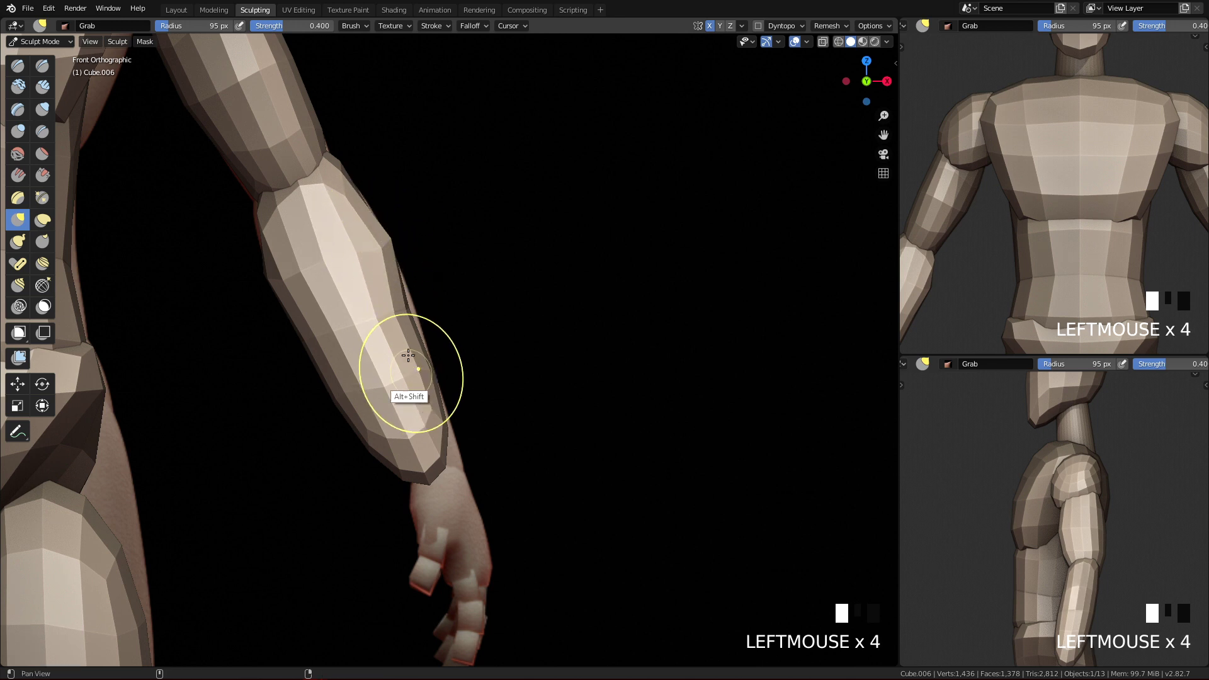
- Slim the forearm's lower inner side toward the wrist, using the Grab brush at a 142 px radius for the final strokes
alt+shift+drag(414, 378, 406, 292)
key(f)
click(442, 265)
key(f)
click(391, 267)
mouse_move(304, 293)
mouse_down()
mouse_move(327, 293)
mouse_move(337, 342)
mouse_move(408, 393)
mouse_up()
key(f)
click(315, 298)
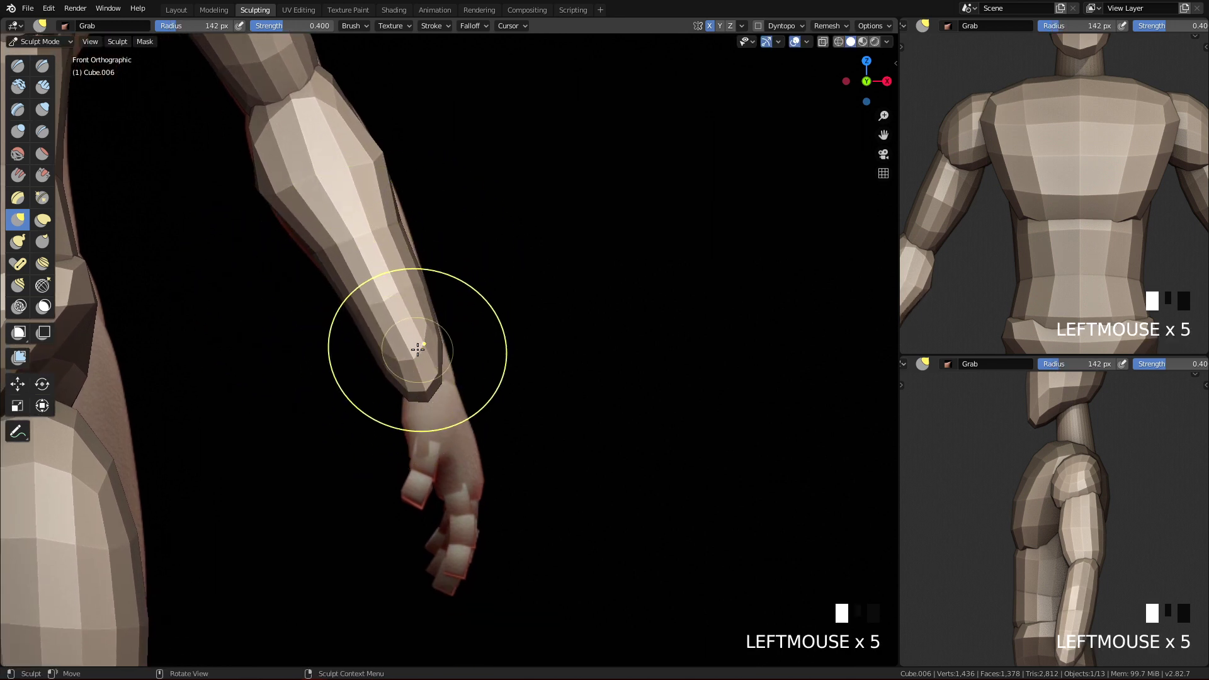
click(343, 299)
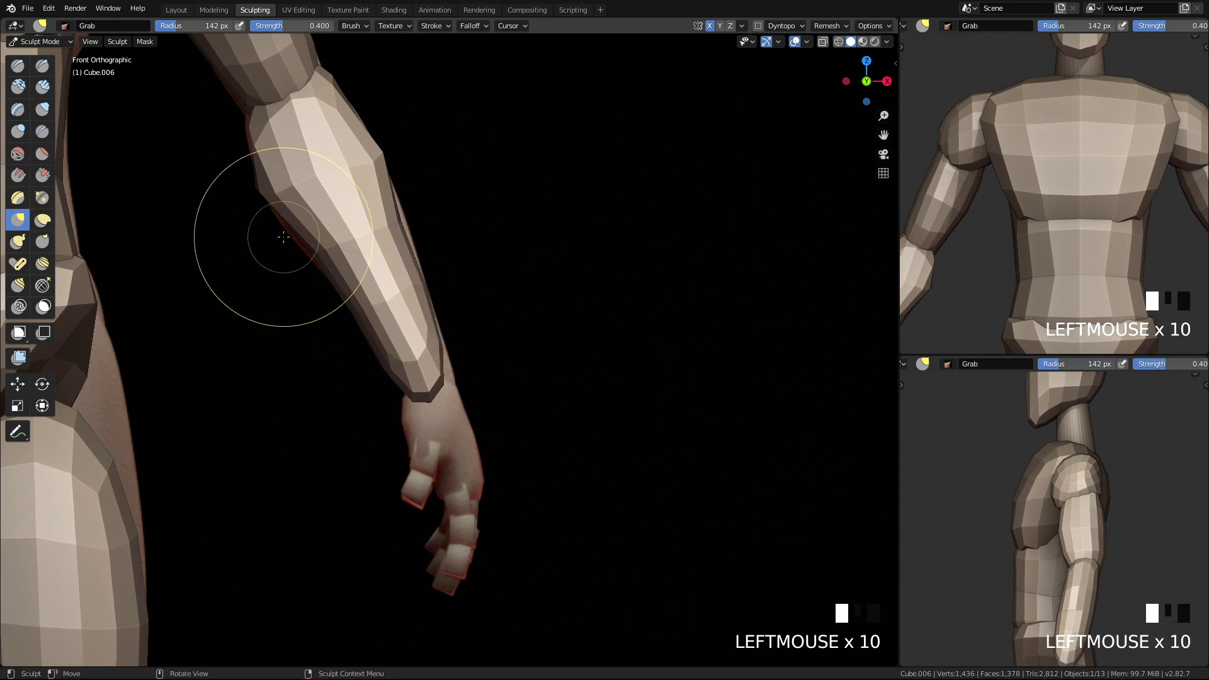
- Refine the lower forearm and wrist contours with the Grab brush at radii of 109 px and 122 px
key(f)
click(418, 314)
key(f)
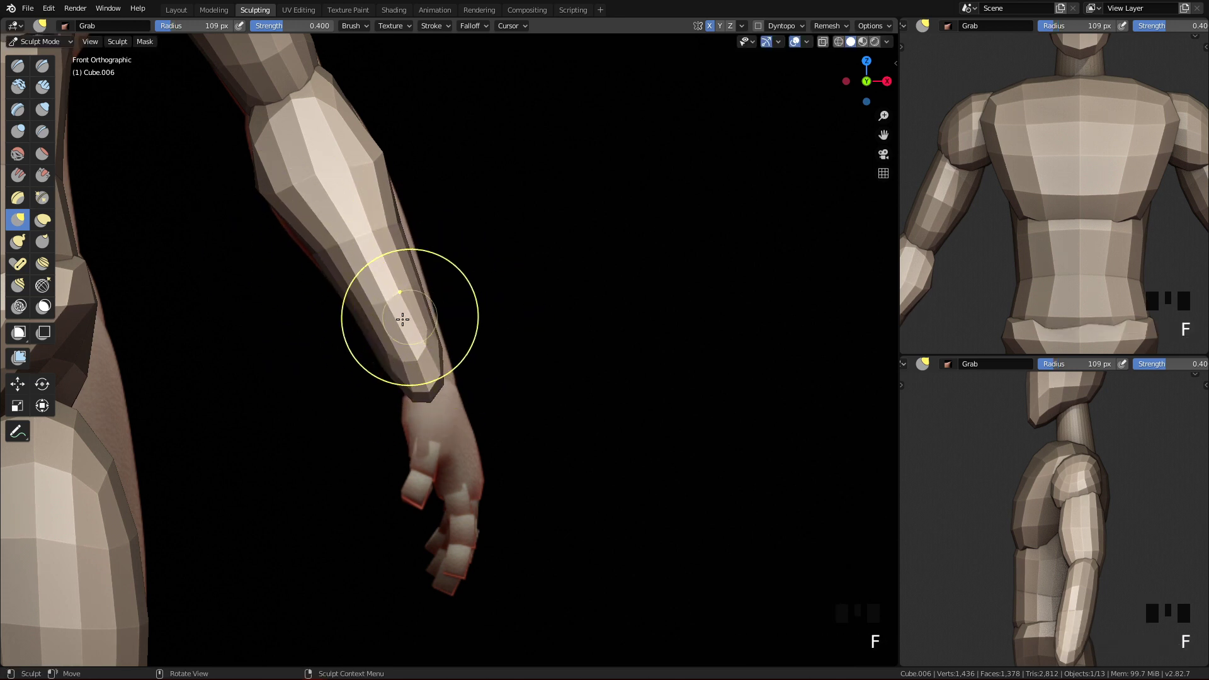
drag(427, 310, 418, 303)
key(f)
click(534, 329)
drag(438, 347, 445, 341)
key(f)
drag(419, 298, 410, 270)
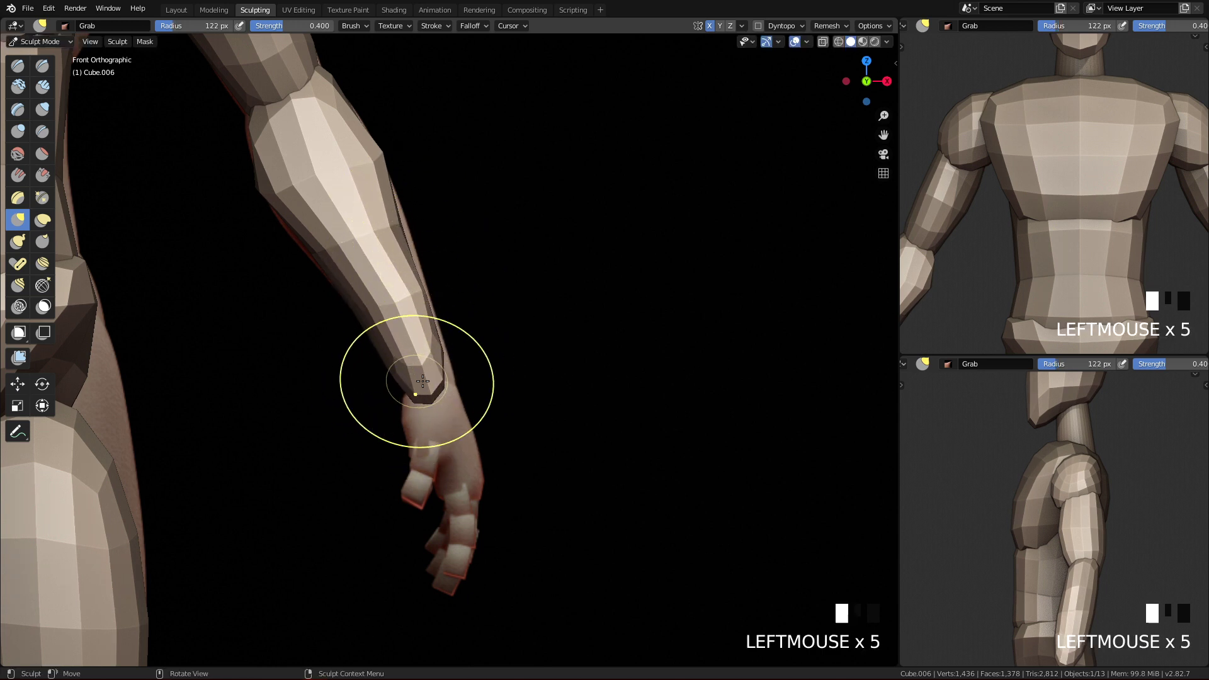
- Set the Grab brush radius to 102 px and adjust both edges of the forearm above the wrist
ctrl+middle_drag(470, 381, 424, 386)
key(f)
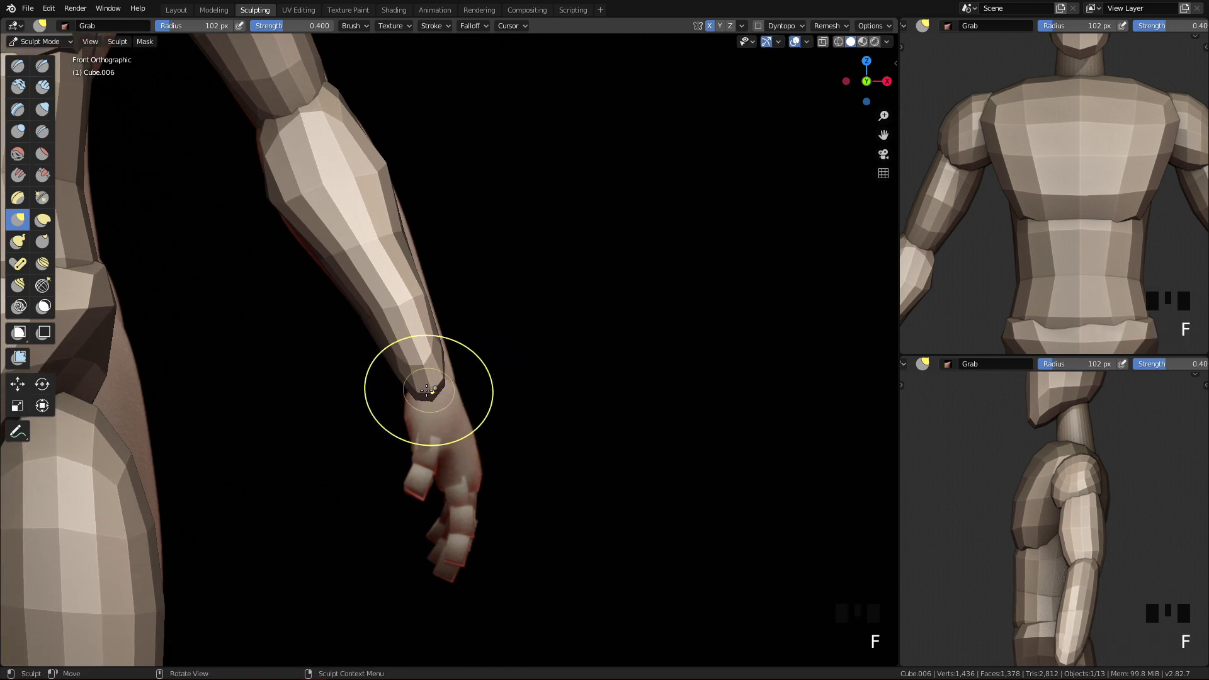
click(361, 307)
click(427, 294)
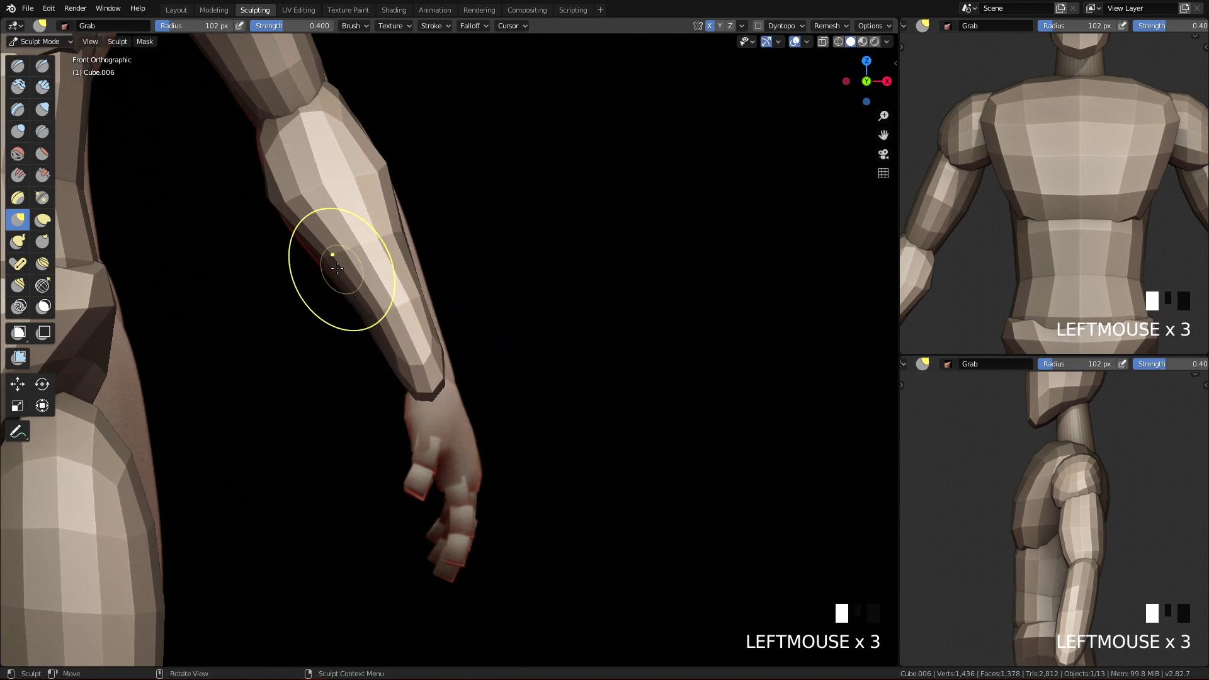
- Adjust the forearm's outer edge with a 136 px Grab brush and the outer wrist corner with a 101 px radius
key(f)
click(441, 283)
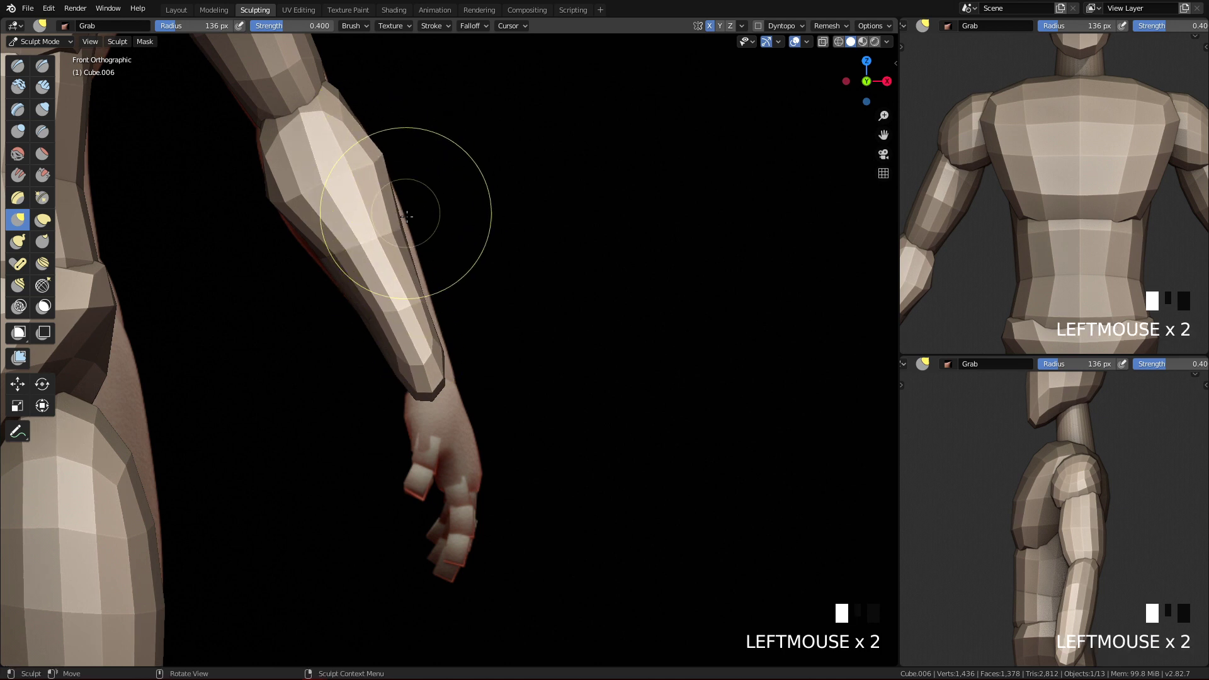
drag(404, 237, 410, 236)
key(f)
click(508, 383)
drag(426, 380, 435, 367)
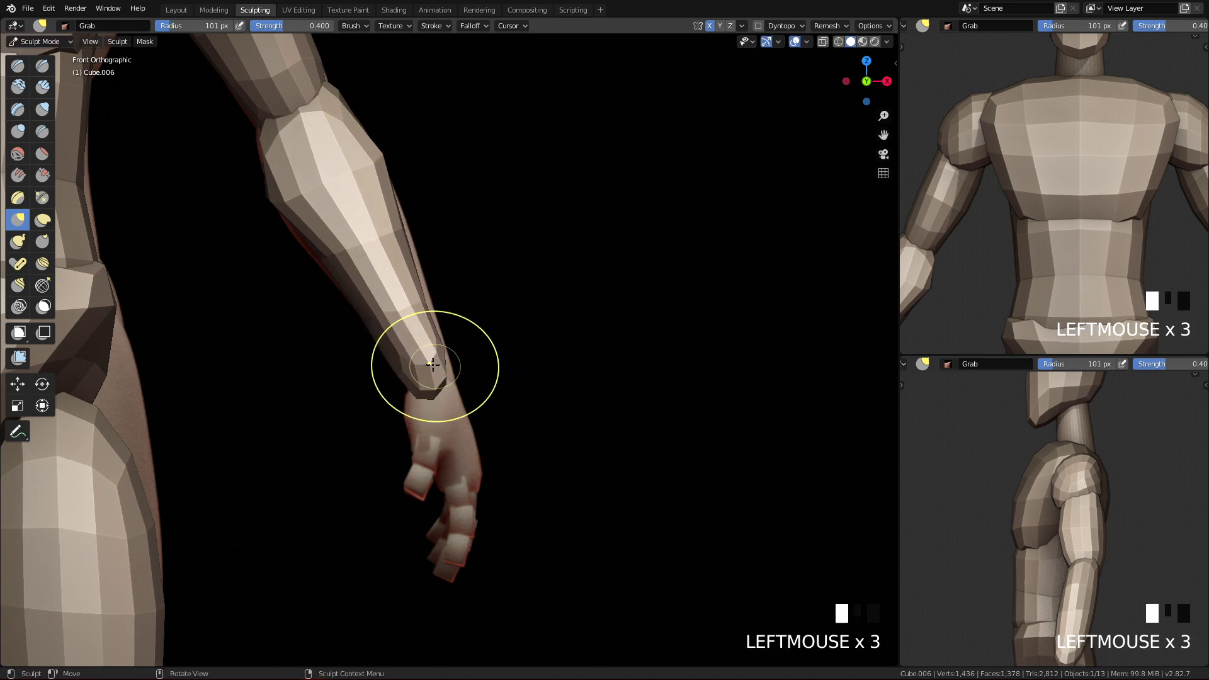
- In the right side view, set the Grab brush radius to 96 px and adjust the upper forearm
key(q)
key(f)
click(529, 320)
ctrl+middle_drag(539, 297, 492, 264)
key(f)
click(485, 262)
click(466, 257)
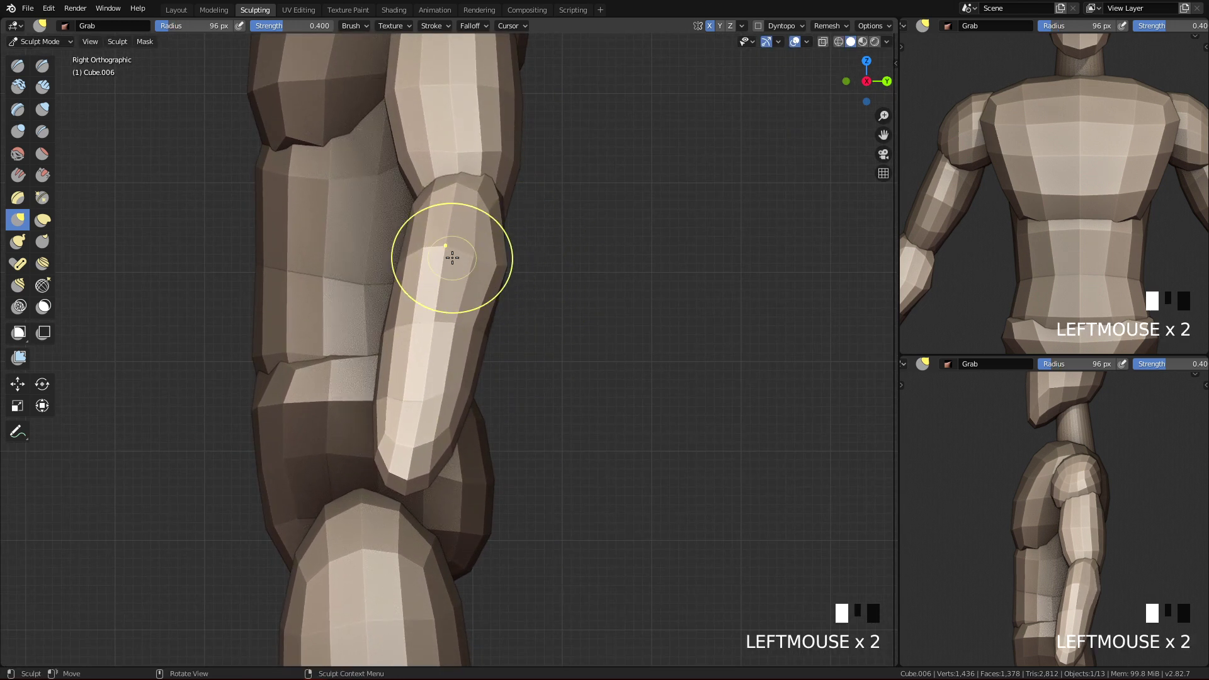
- Slim the forearm's front and back edges toward the wrist in side view, ending with a 101 px Grab brush
key(f)
click(455, 271)
drag(384, 333, 394, 335)
drag(380, 372, 386, 371)
drag(377, 394, 382, 431)
key(f)
click(404, 406)
drag(480, 424, 450, 430)
key(f)
click(444, 429)
click(446, 429)
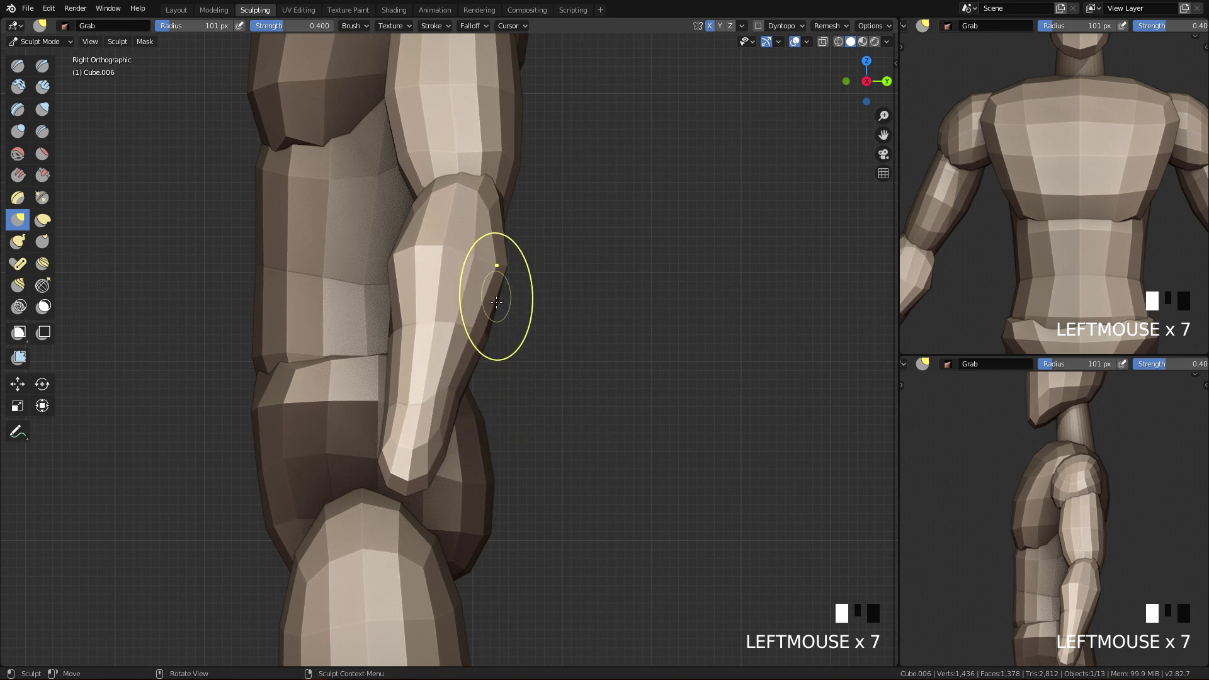
- Pull in the forearm's back edge below the elbow with the Grab brush at a 103 px radius
key(f)
key(f)
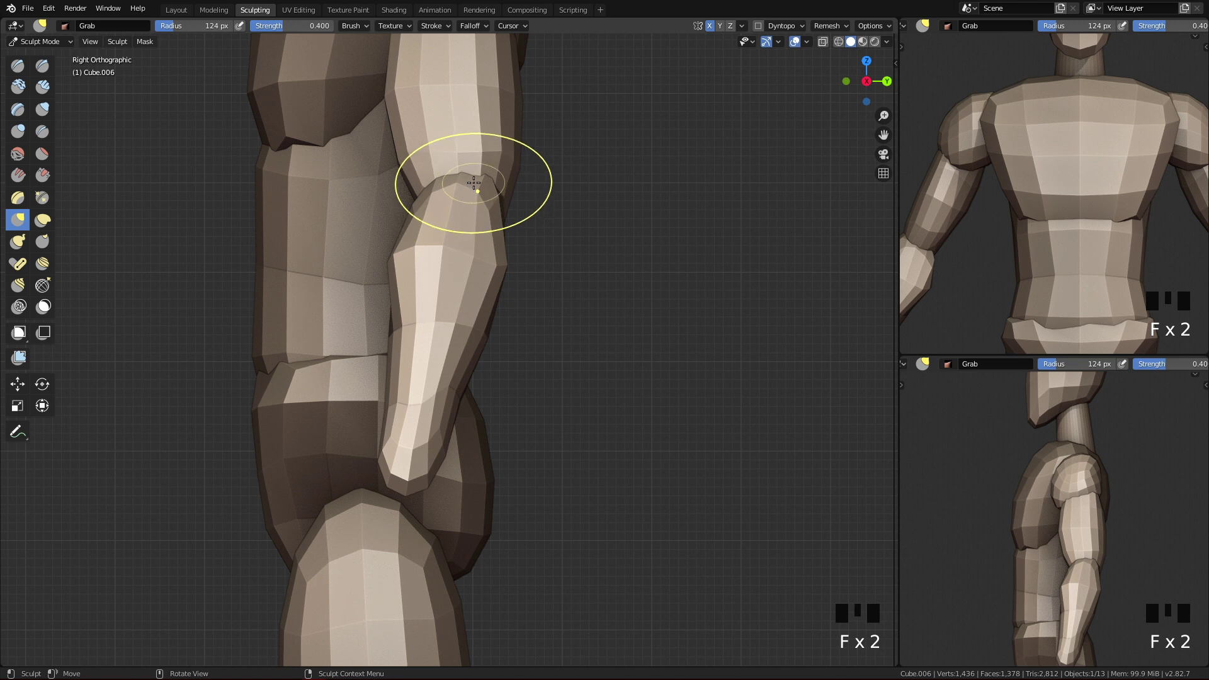
key(f)
key(f)
click(567, 221)
drag(499, 215, 494, 211)
drag(496, 247, 484, 243)
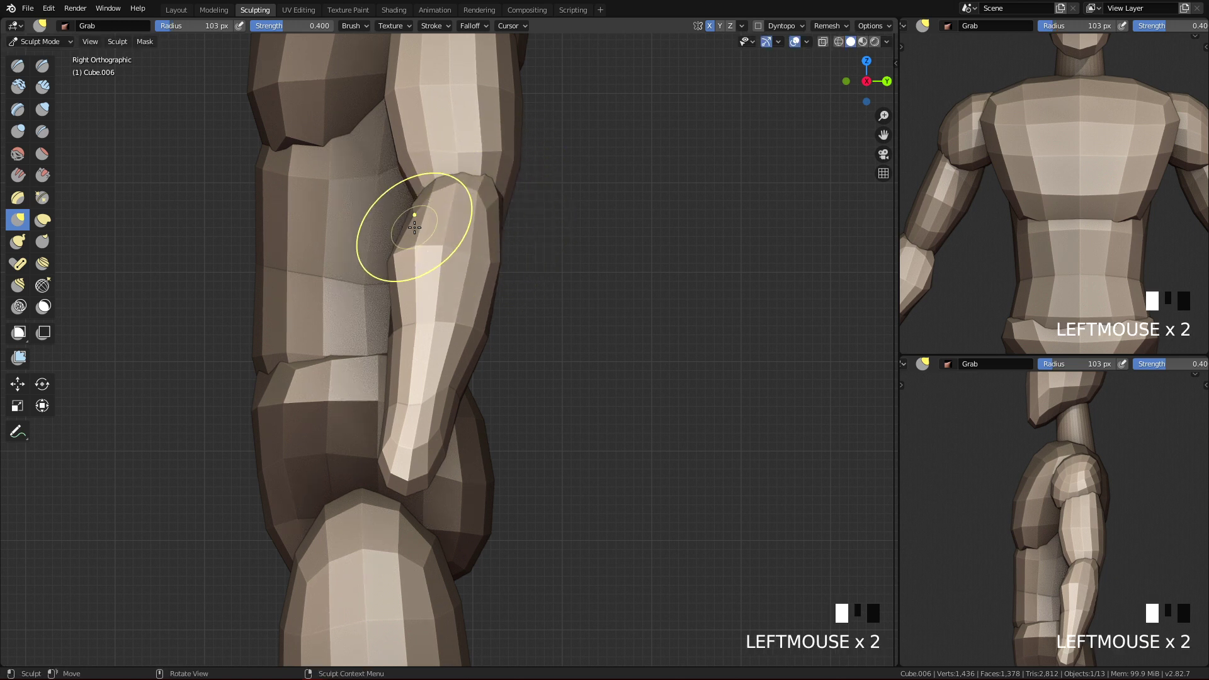
- Reshape the upper forearm's front edge and the elbow area, using the Grab brush at 117 px for the final strokes
key(f)
click(409, 218)
key(f)
click(420, 238)
key(f)
click(476, 201)
key(f)
click(490, 208)
click(490, 209)
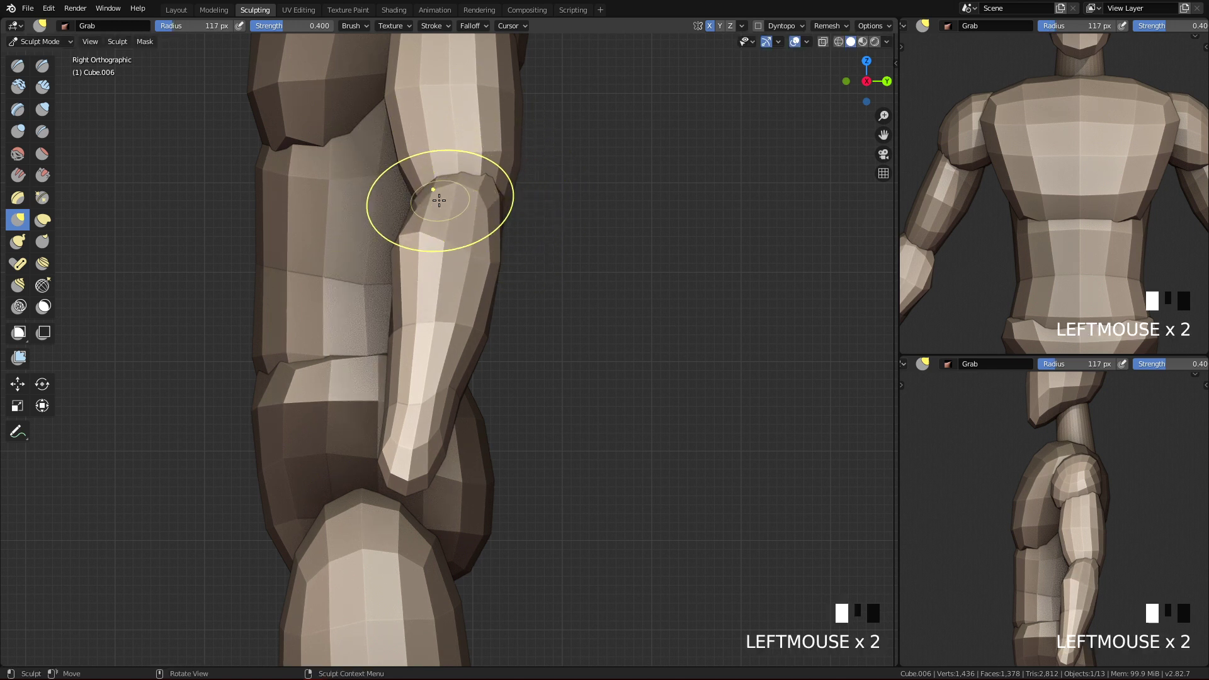
- Adjust the back of the elbow with a 123 px Grab brush and the upper forearm's front edge with a 69 px radius
key(f)
click(498, 208)
click(497, 211)
ctrl+middle_drag(498, 211, 512, 364)
ctrl+middle_drag(486, 491, 464, 405)
ctrl+middle_drag(418, 269, 432, 292)
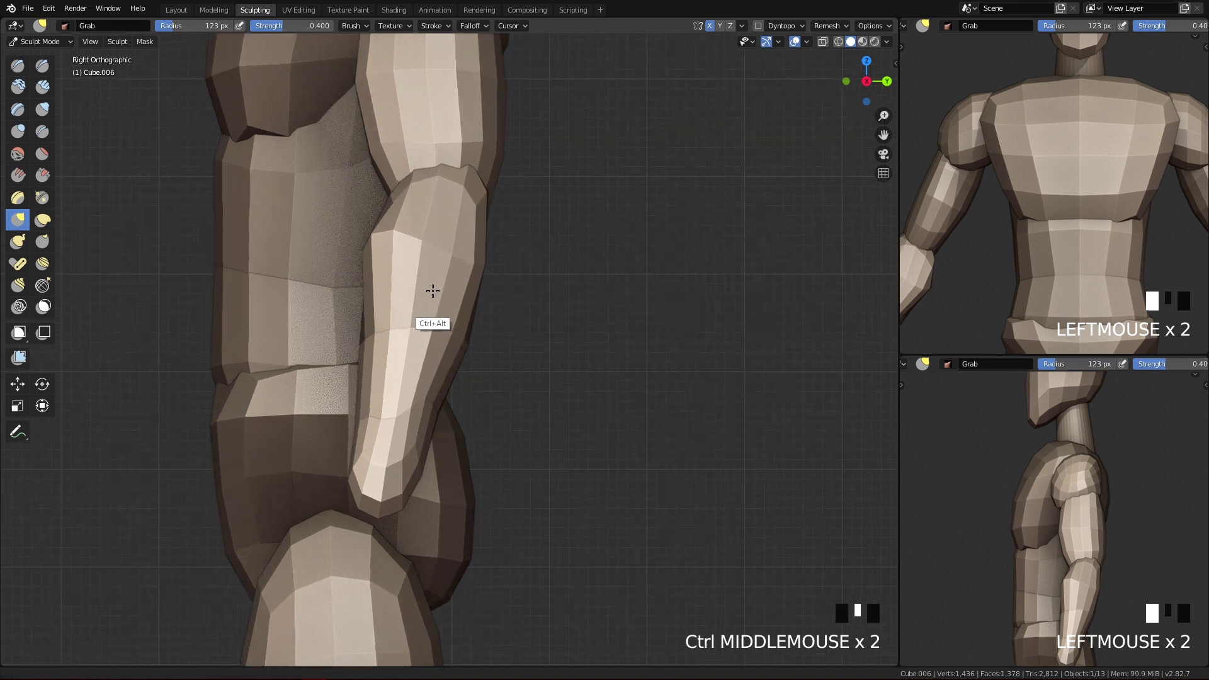
key(f)
drag(363, 245, 382, 251)
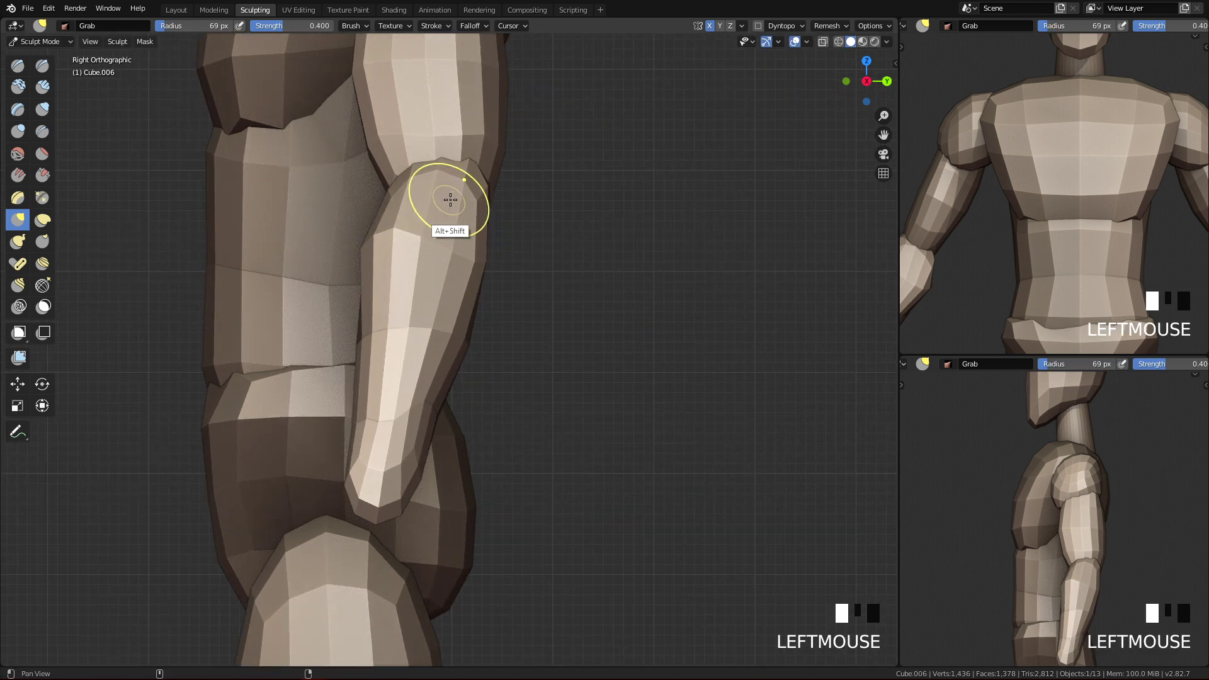
- Switch from the forearm to the upper arm mesh and enter Sculpt Mode on it
shift+middle_drag(449, 204, 429, 331)
key(ctrl+Tab)
click(387, 194)
key(ctrl+Tab)
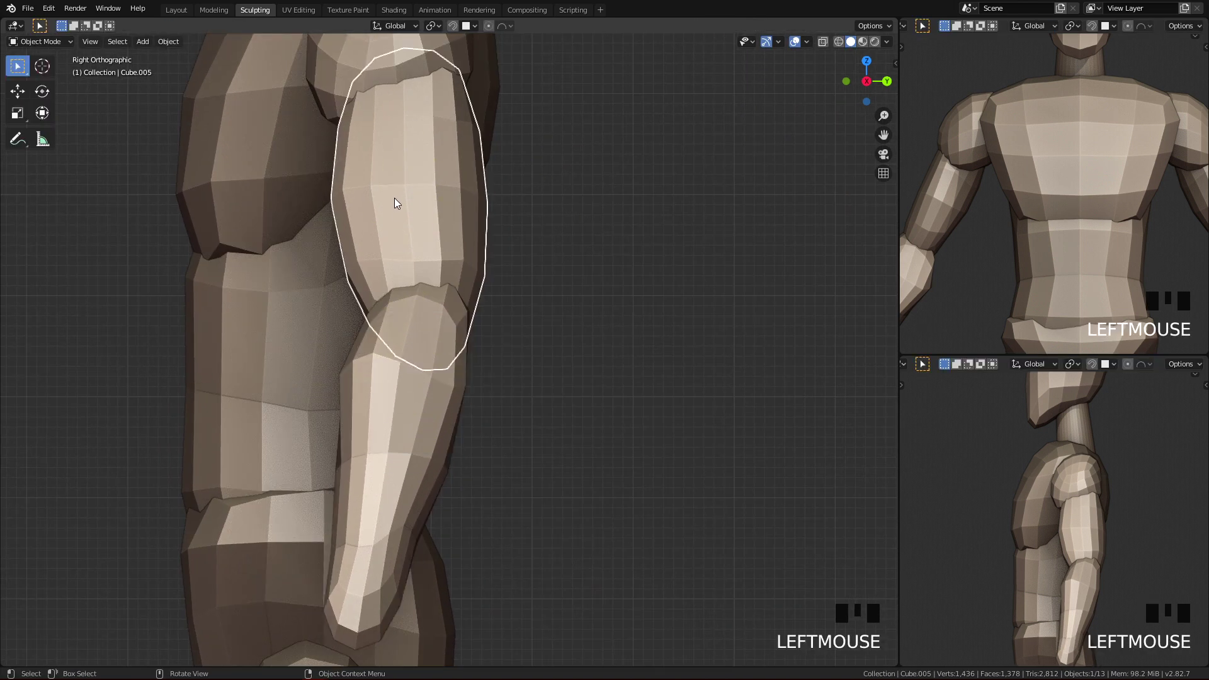
key(ctrl+Tab)
click(325, 146)
- Set the Grab brush radius to 136 px and push in the upper arm's front edge in side view
key(f)
click(449, 217)
key(f)
click(434, 214)
drag(355, 240, 369, 247)
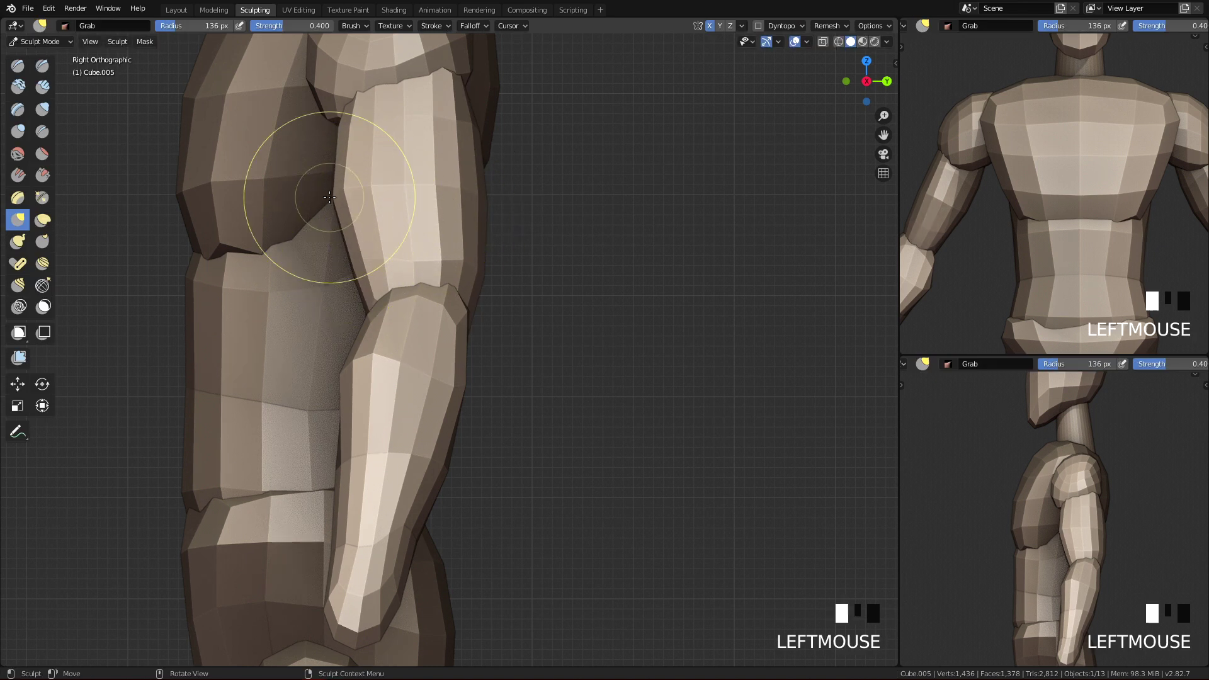
drag(331, 196, 347, 187)
drag(351, 121, 356, 123)
- Return to Object Mode, clear the selection and review the whole figure against the reference in front view
ctrl+middle_drag(497, 175, 478, 455)
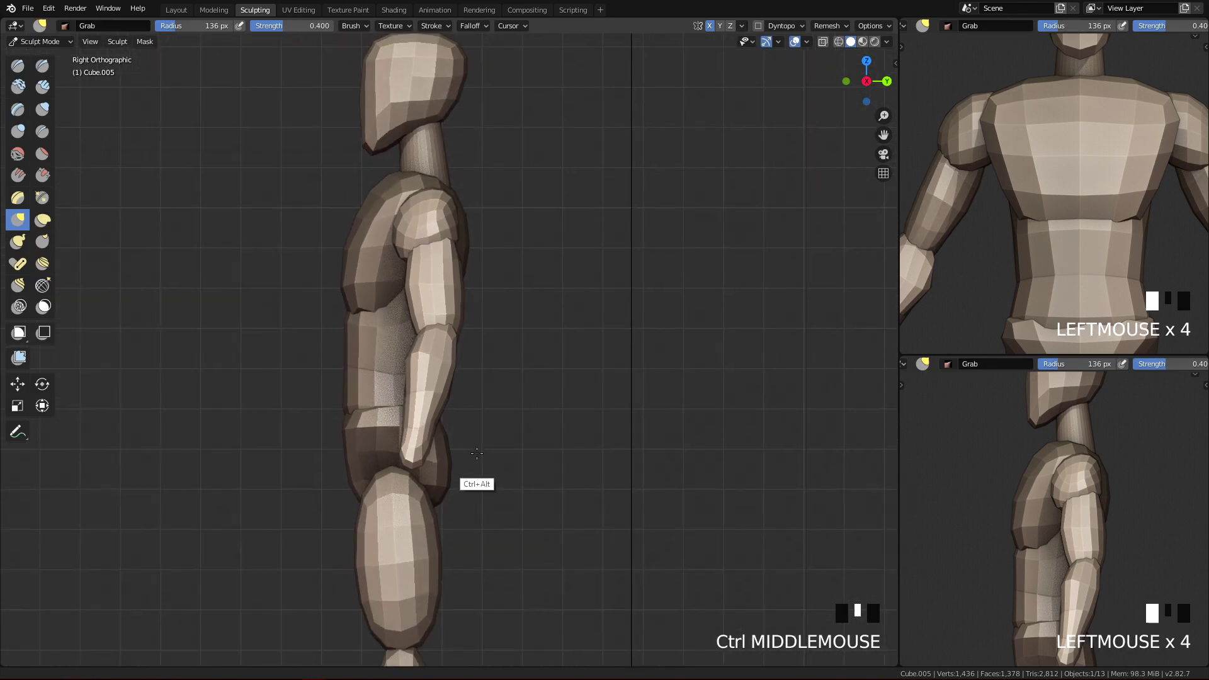
mouse_move(436, 396)
ctrl+middle_down()
mouse_move(474, 335)
mouse_move(485, 351)
ctrl+middle_up()
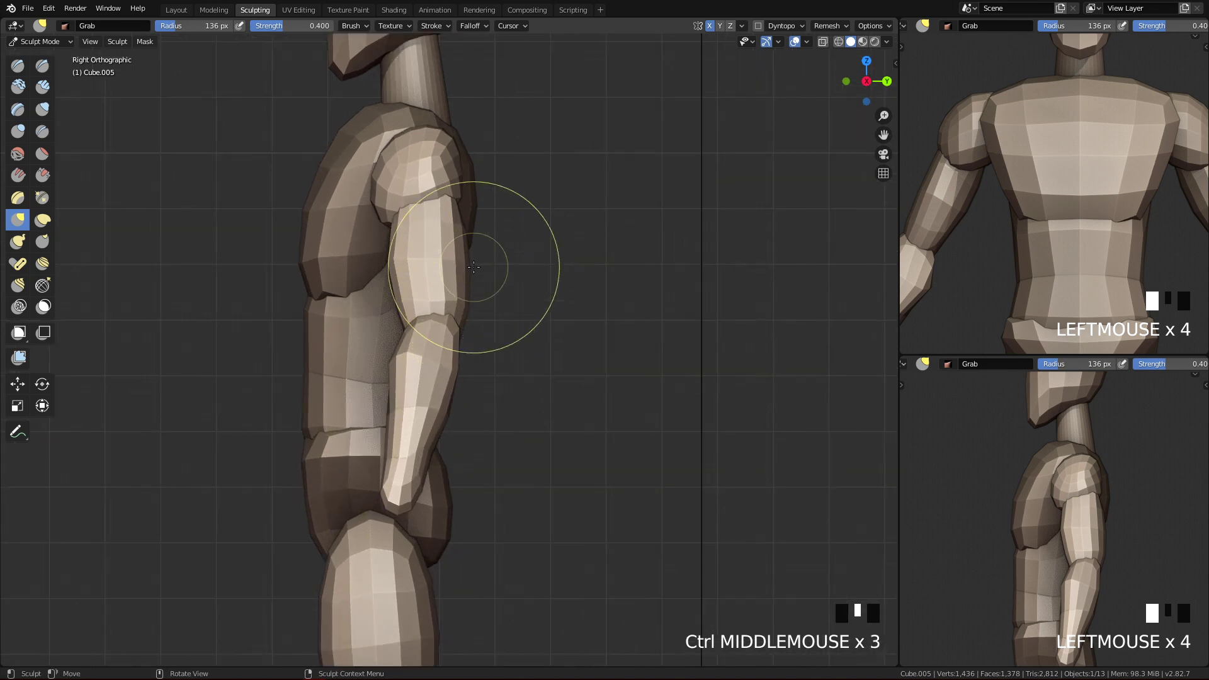
key(f)
key(Tab)
key(KP_Divide)
ctrl+middle_drag(572, 290, 497, 343)
key(alt+a)
click(395, 197)
ctrl+middle_drag(489, 339, 528, 418)
shift+middle_drag(528, 487, 527, 418)
key(q)
click(619, 383)
shift+middle_drag(400, 326, 800, 216)
ctrl+middle_drag(524, 243, 753, 404)
key(q)
click(591, 216)
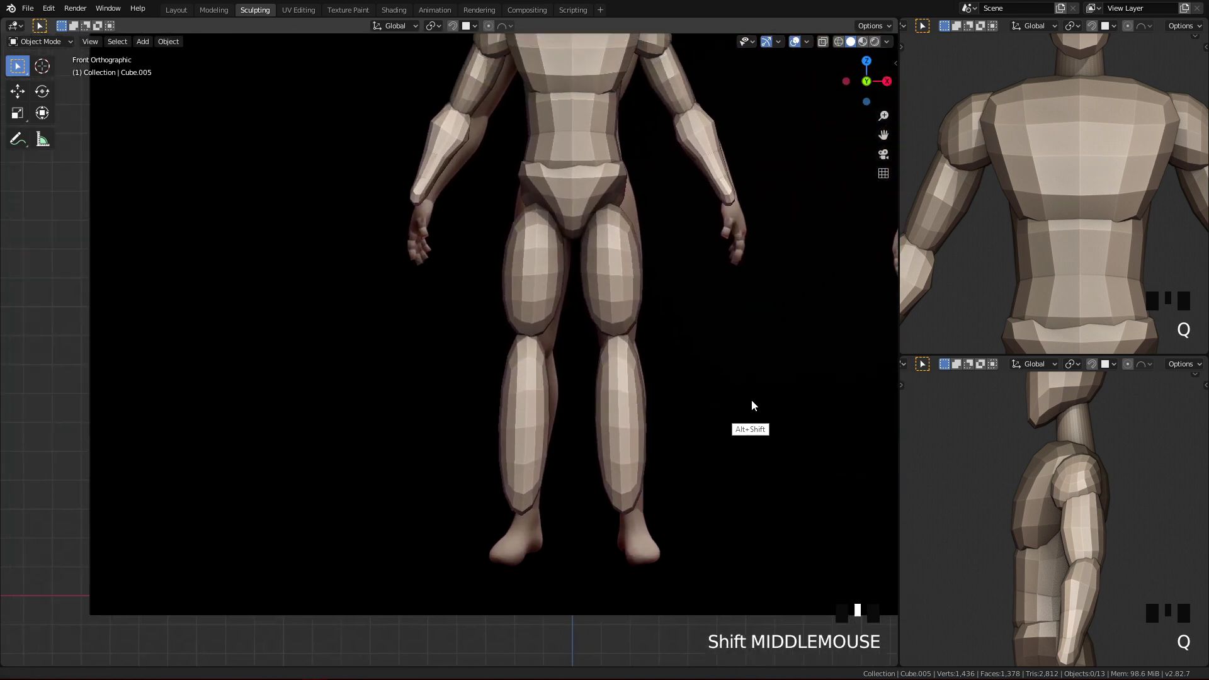
- Select the thigh mesh and apply its Mirror and Subdivision modifiers
shift+middle_drag(664, 383, 686, 412)
shift+middle_drag(686, 412, 647, 362)
click(648, 363)
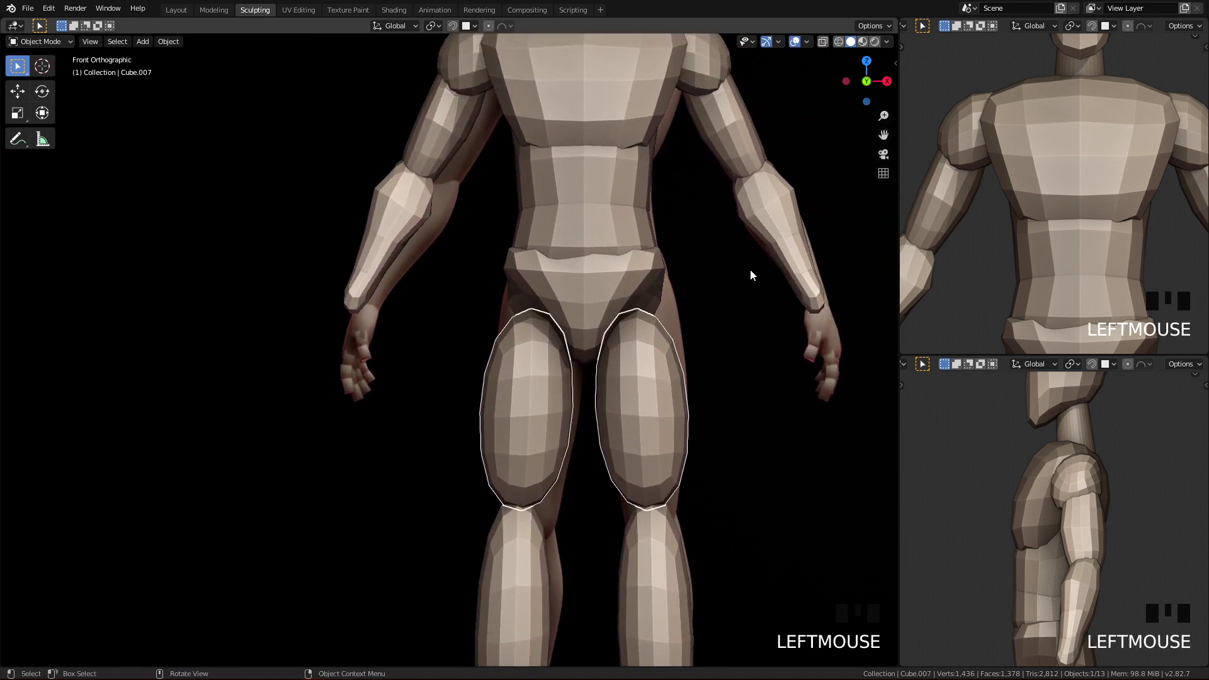
click(179, 10)
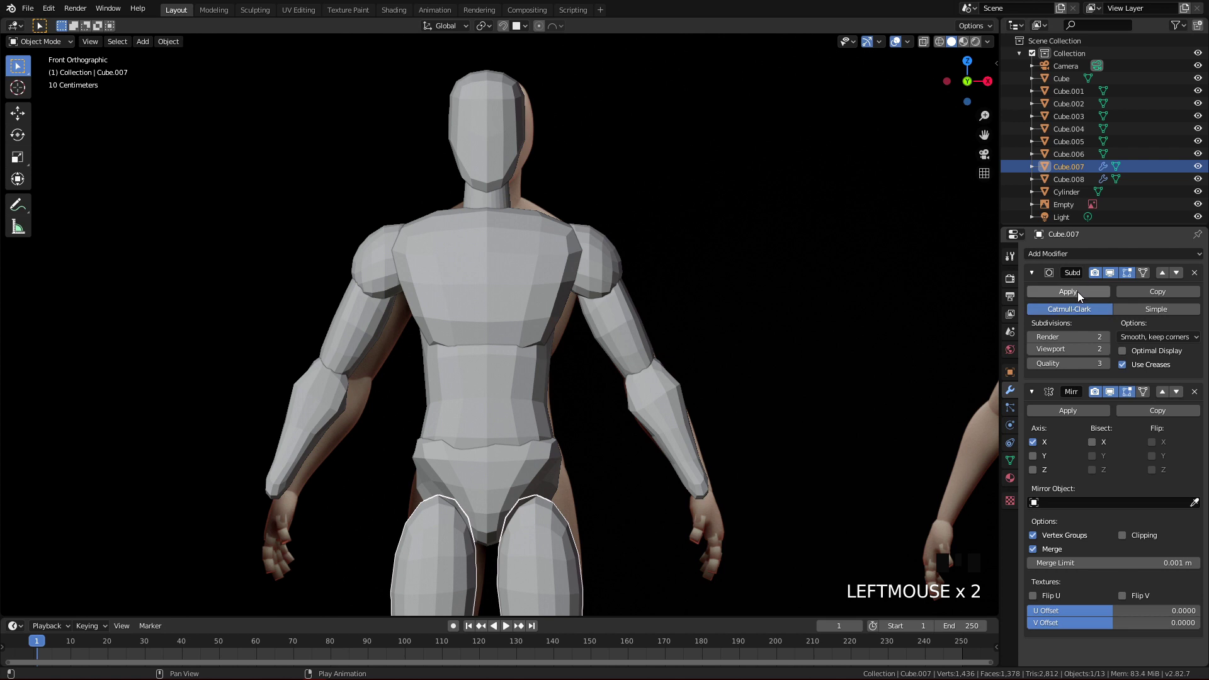
click(1070, 408)
click(1059, 292)
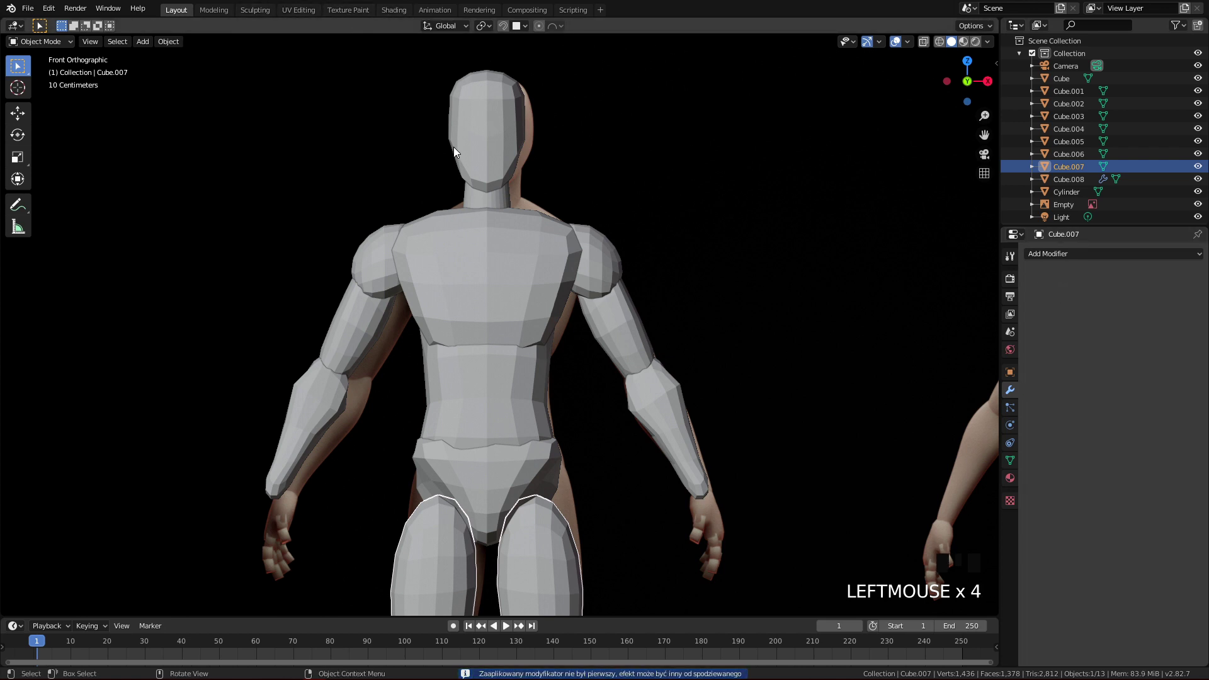
- Return to the Sculpting workspace and pull the top of the thigh upward with a resized Grab brush
click(268, 10)
mouse_move(615, 359)
ctrl+middle_down()
mouse_move(655, 444)
mouse_move(508, 287)
ctrl+middle_up()
key(f)
click(643, 174)
key(g)
key(f)
click(636, 179)
drag(547, 166, 543, 129)
drag(547, 153, 530, 117)
- In the right side view, raise the upper front of the thigh with a 273 px Grab brush
key(q)
mouse_move(555, 156)
mouse_down()
mouse_move(549, 167)
mouse_move(602, 130)
mouse_up()
key(f)
click(798, 160)
drag(551, 160, 541, 95)
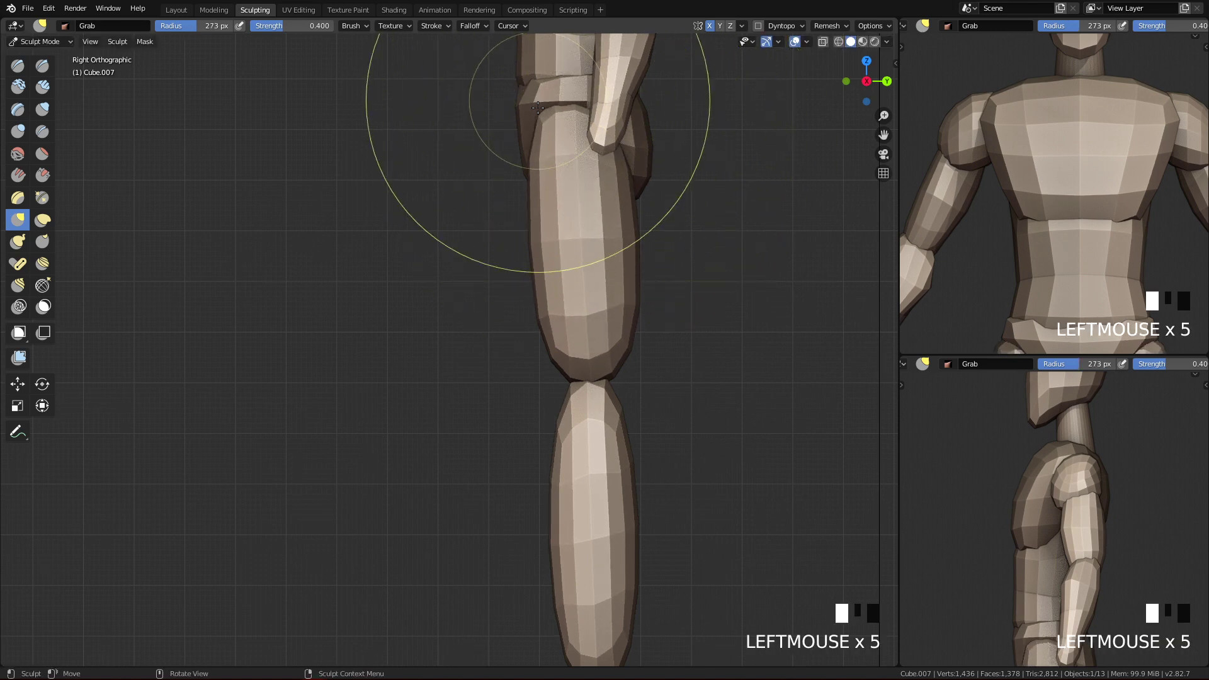
- Shape the inner and outer upper thigh beside the pelvis in front view, finishing with a 161 px Grab brush
key(q)
mouse_move(578, 207)
ctrl+middle_down()
mouse_move(555, 187)
mouse_move(580, 275)
ctrl+middle_up()
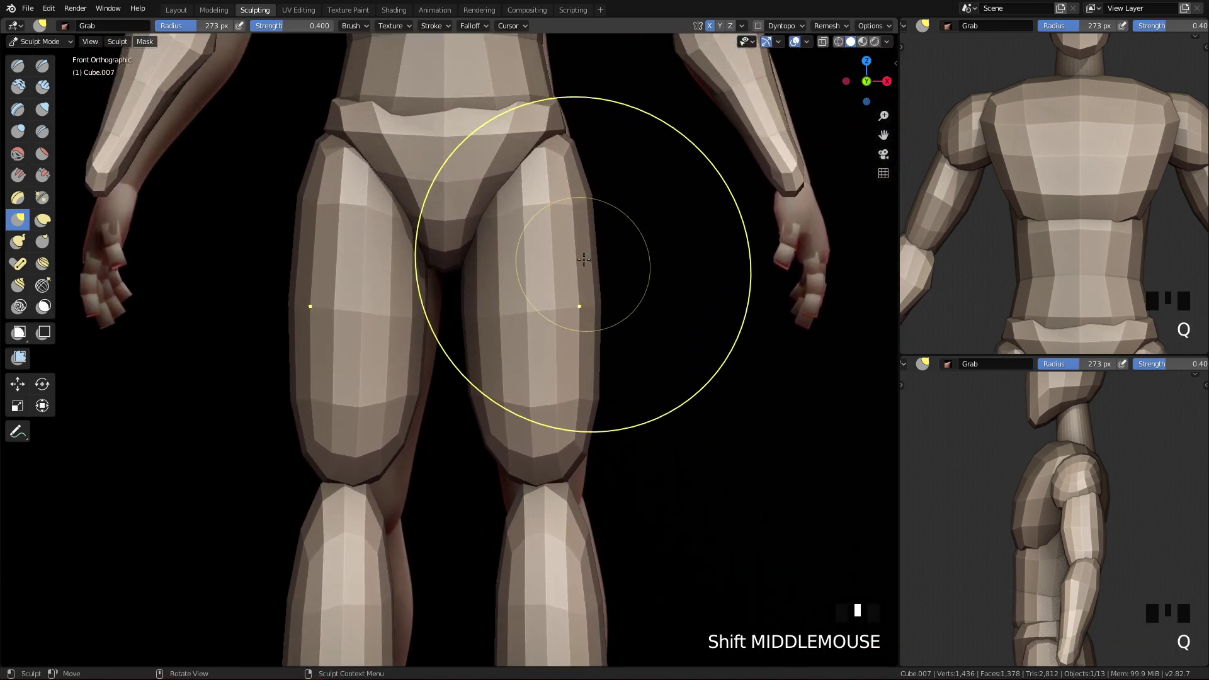
key(f)
click(561, 161)
drag(501, 213, 483, 199)
drag(546, 213, 529, 161)
key(f)
click(513, 181)
mouse_move(562, 162)
mouse_down()
mouse_move(571, 147)
mouse_move(556, 143)
mouse_move(573, 153)
mouse_up()
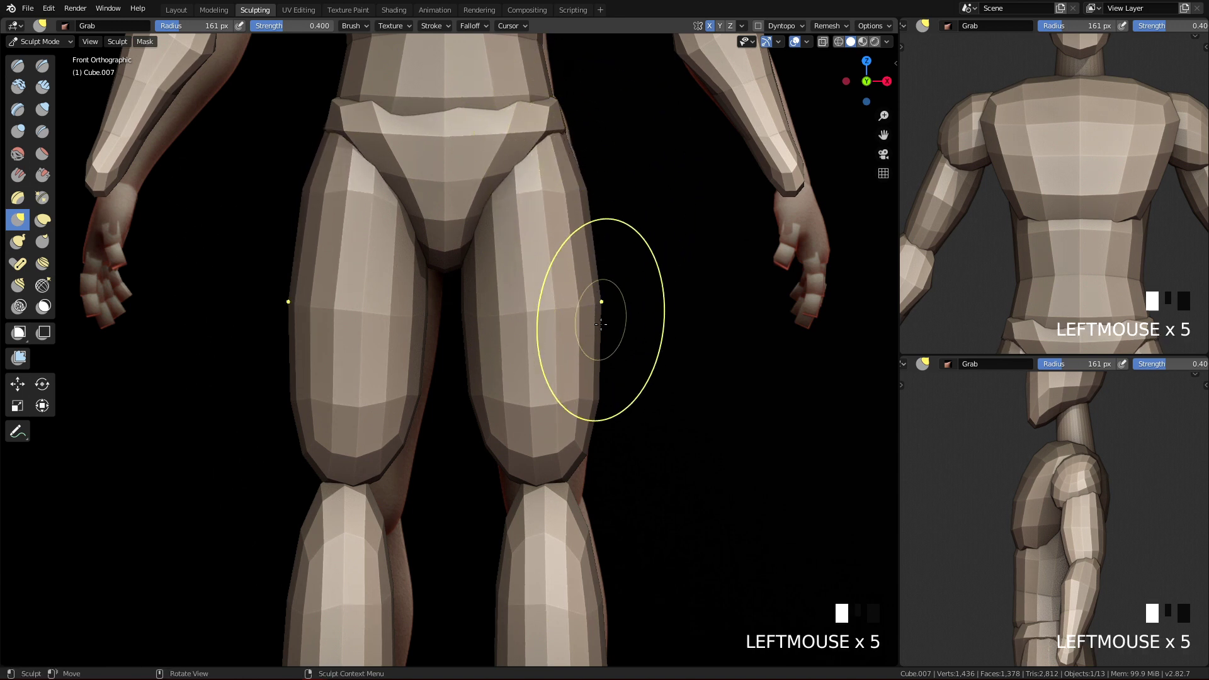
- Slim the lower outer side of the thigh toward the knee with a 133 px Grab brush
shift+middle_drag(598, 368, 615, 286)
key(f)
click(600, 287)
drag(611, 312, 599, 335)
drag(597, 371, 578, 382)
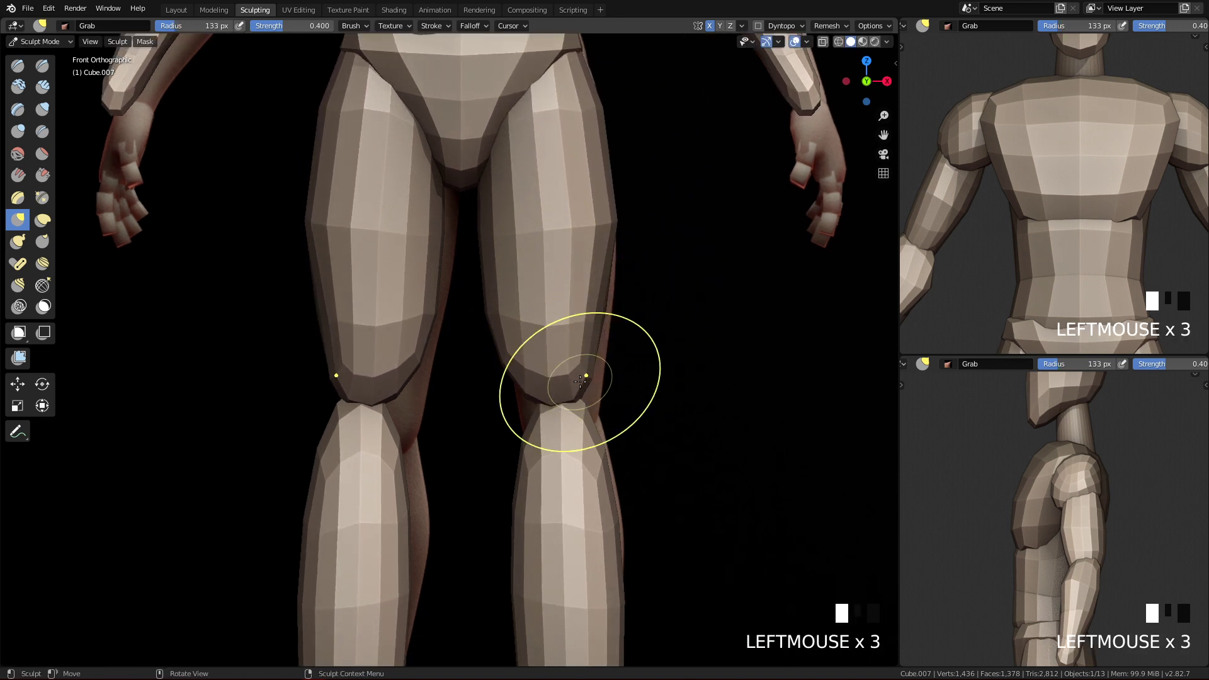
- Slim the lower inner thigh and extend its end down to the knee, setting the Grab brush to 180 px last
key(f)
click(503, 333)
drag(499, 330, 507, 341)
mouse_move(520, 385)
mouse_down()
mouse_move(533, 404)
mouse_move(524, 413)
mouse_move(590, 417)
mouse_up()
key(f)
click(517, 400)
key(f)
click(560, 376)
mouse_move(590, 424)
mouse_down()
mouse_move(584, 435)
mouse_move(546, 417)
mouse_move(561, 429)
mouse_up()
key(f)
click(593, 415)
- Refine the thigh's profile in the right side view with the Grab brush at radii of 135 px and 126 px
key(q)
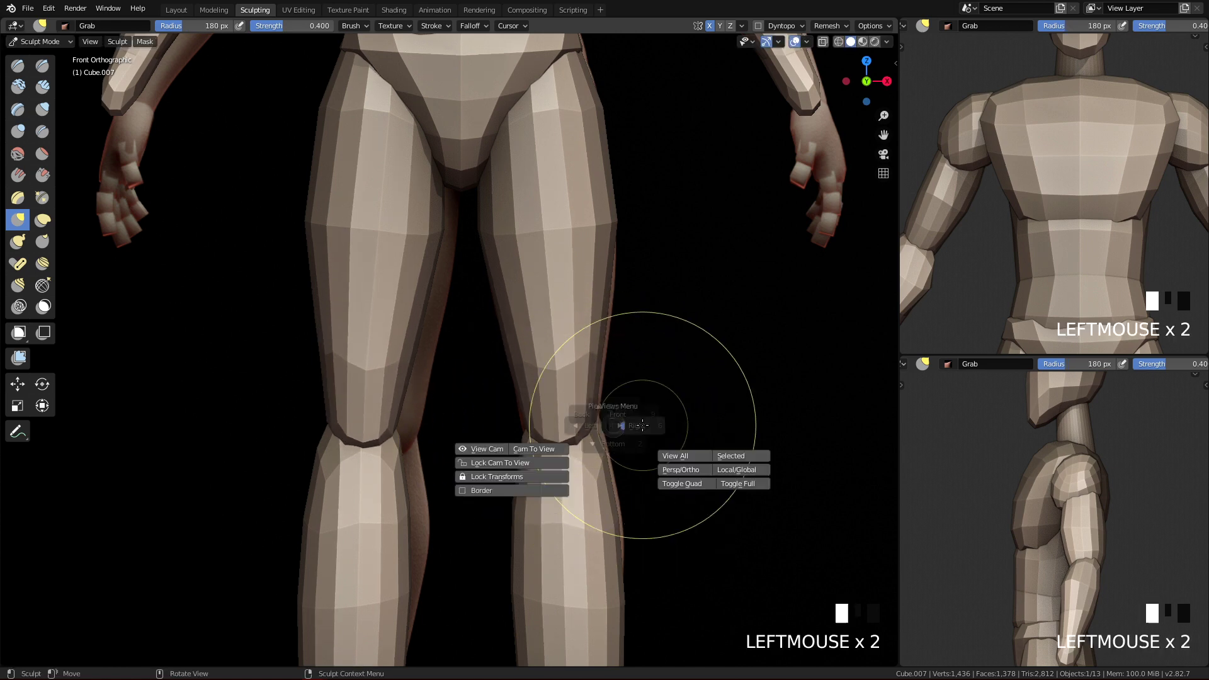
key(f)
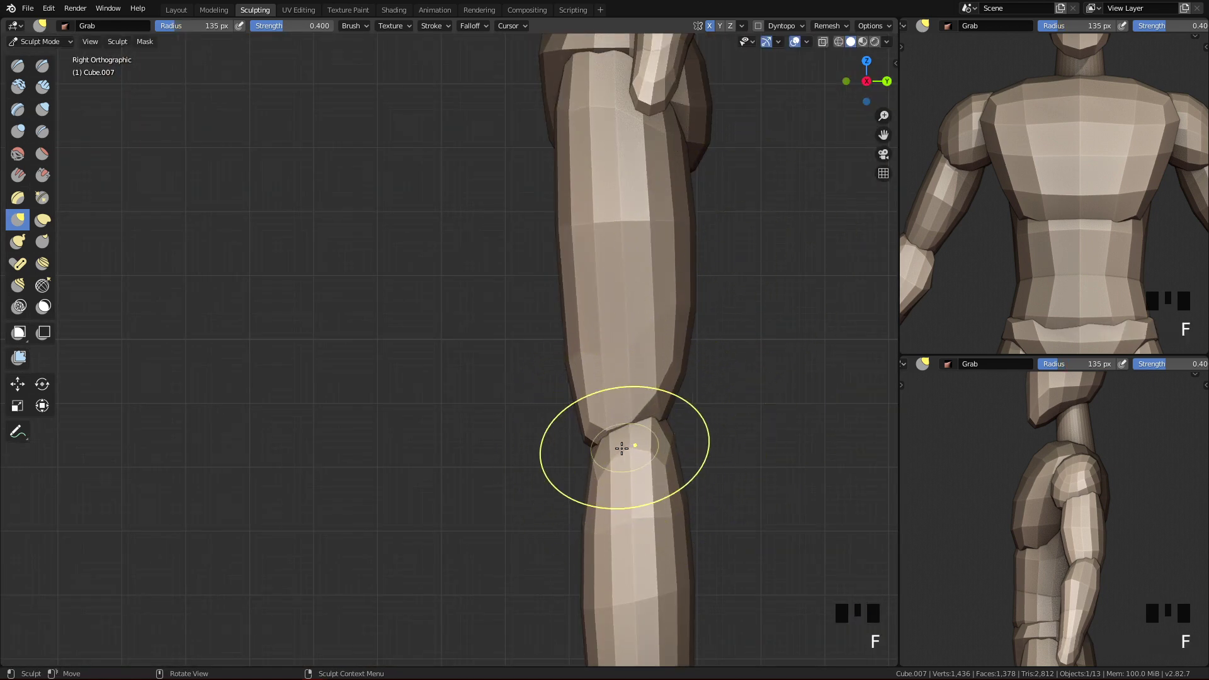
key(q)
key(f)
click(629, 242)
click(649, 245)
mouse_move(716, 376)
ctrl+middle_down()
mouse_move(691, 459)
mouse_move(690, 380)
mouse_move(605, 281)
ctrl+middle_up()
key(f)
mouse_move(566, 307)
mouse_down()
mouse_move(553, 308)
mouse_move(544, 240)
mouse_up()
key(f)
click(537, 247)
click(552, 243)
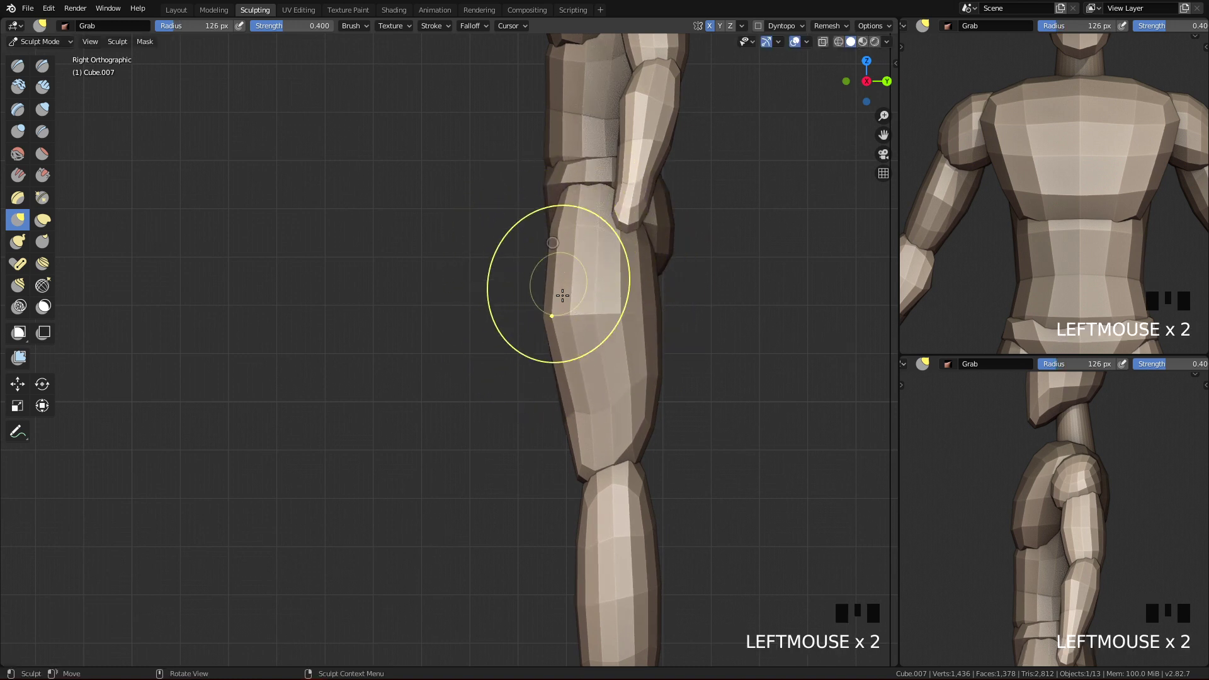
- Smooth out the thigh's front contour from mid-thigh to the knee with resized Grab brush strokes in side view
key(f)
click(545, 336)
drag(549, 298, 554, 300)
drag(564, 318, 572, 318)
key(f)
click(588, 410)
drag(587, 411, 575, 411)
key(f)
click(595, 413)
click(589, 372)
- Pull in the lower back edge of the thigh above the knee and set the Grab brush radius to 102 px
key(f)
click(658, 232)
mouse_move(658, 413)
mouse_down()
mouse_move(636, 408)
mouse_move(654, 391)
mouse_up()
key(f)
click(686, 350)
key(f)
click(634, 239)
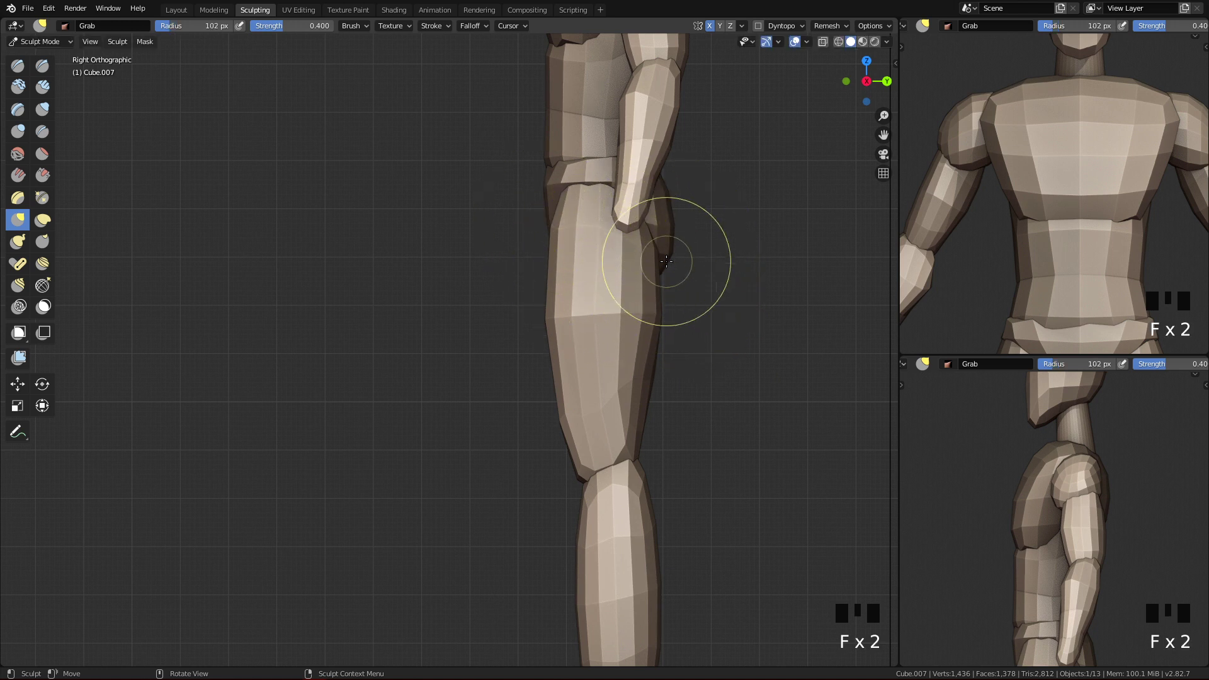
- Fill out the upper back of the thigh below the wrist with a 124 px Grab brush, reducing the radius to 69 px
key(f)
click(650, 227)
key(f)
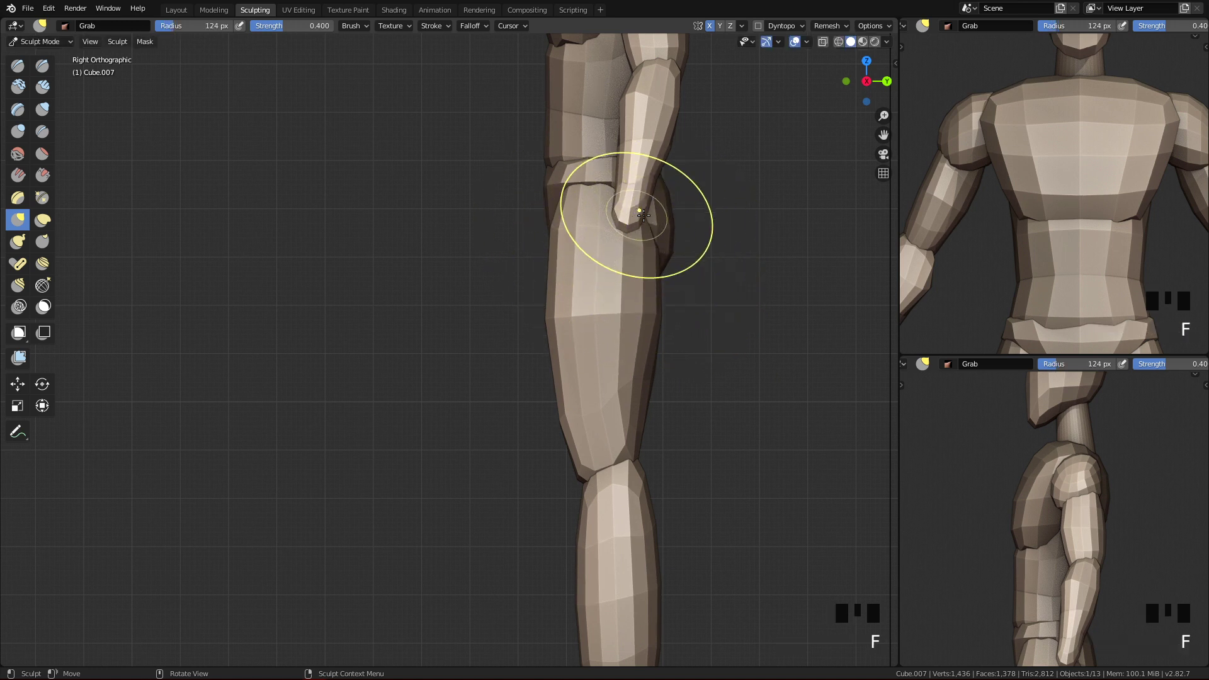
click(645, 212)
click(645, 212)
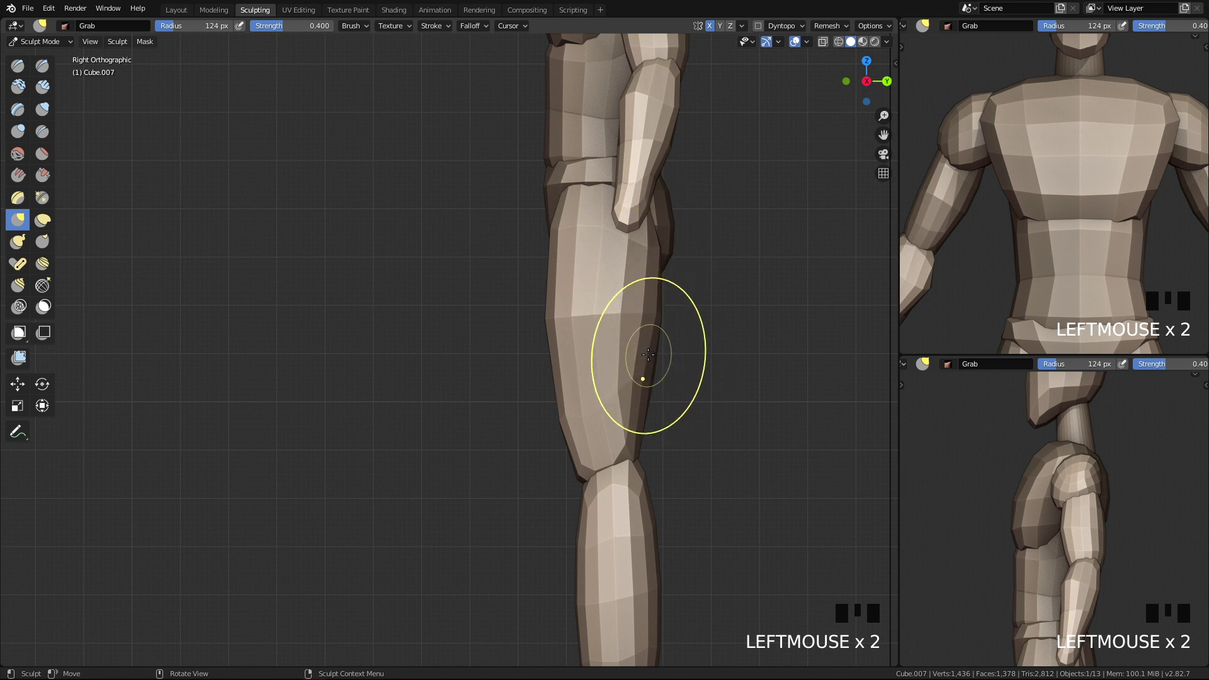
key(f)
click(715, 396)
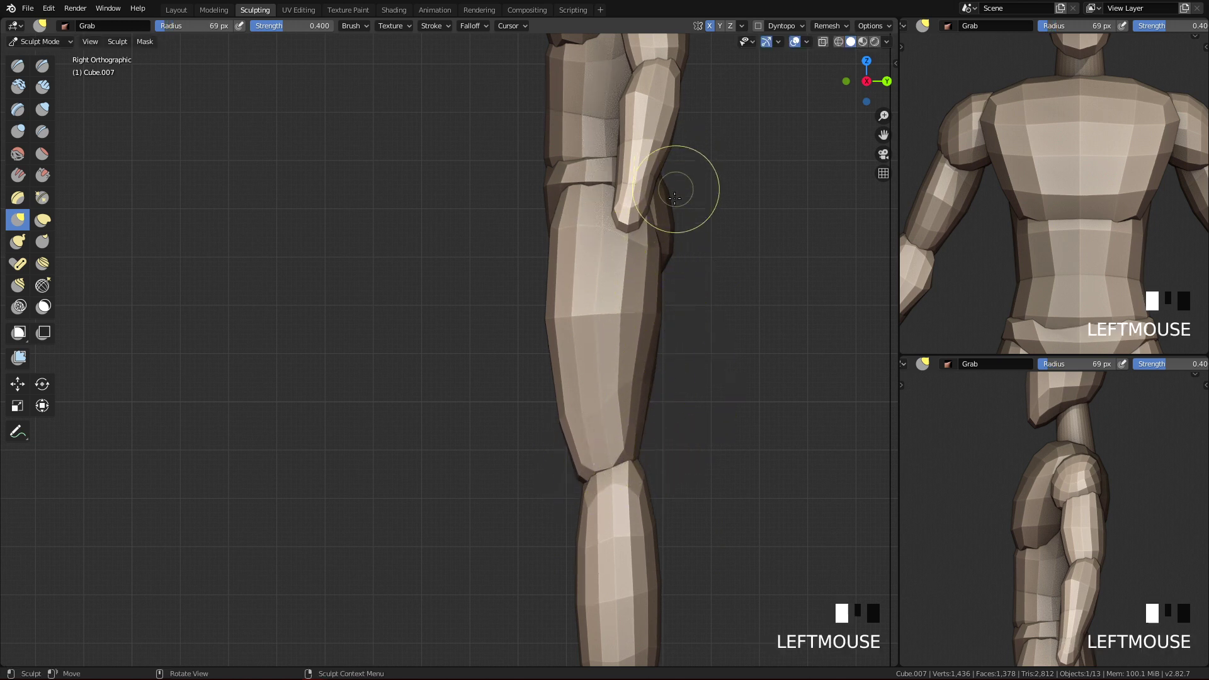
- Refine the upper back of the thigh with Grab brush strokes at varying radii
shift+middle_drag(653, 236, 803, 269)
key(f)
click(869, 281)
key(q)
mouse_move(743, 410)
shift+middle_down()
mouse_move(620, 427)
mouse_move(634, 601)
mouse_move(777, 400)
mouse_move(710, 475)
mouse_move(741, 448)
mouse_move(629, 464)
mouse_move(670, 407)
mouse_move(757, 347)
mouse_move(626, 424)
mouse_move(736, 358)
mouse_move(637, 369)
mouse_move(653, 336)
mouse_move(647, 302)
shift+middle_up()
key(q)
key(q)
key(f)
click(614, 271)
key(f)
click(632, 334)
mouse_move(632, 333)
alt+middle_down()
mouse_move(631, 346)
mouse_move(586, 353)
mouse_move(605, 380)
mouse_move(545, 406)
mouse_move(729, 359)
mouse_move(695, 344)
mouse_move(809, 346)
mouse_move(607, 375)
mouse_move(718, 257)
alt+middle_up()
key(f)
click(666, 189)
drag(687, 200, 680, 207)
- Leave sculpting on the thighs and select the lower-leg mesh in the front view
key(q)
mouse_move(728, 333)
ctrl+middle_down()
mouse_move(704, 509)
mouse_move(680, 512)
mouse_move(707, 337)
mouse_move(675, 464)
ctrl+middle_up()
key(Tab)
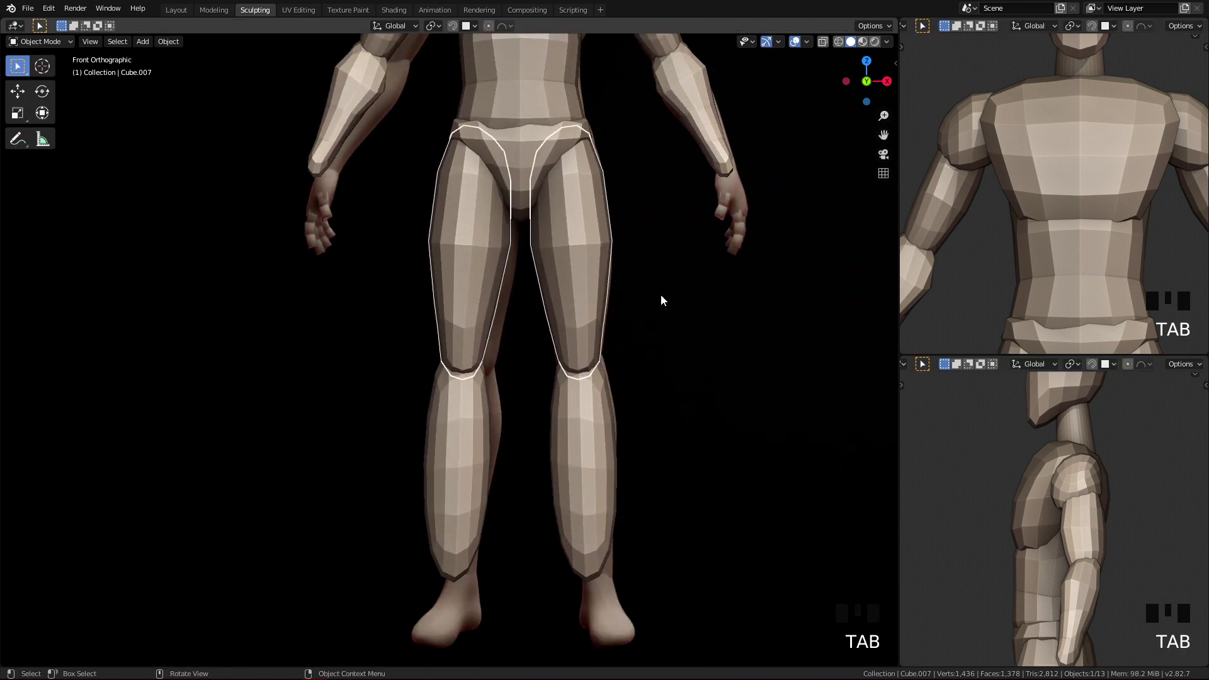
key(q)
ctrl+middle_drag(682, 464, 534, 500)
click(532, 500)
key(q)
shift+middle_drag(629, 564, 625, 452)
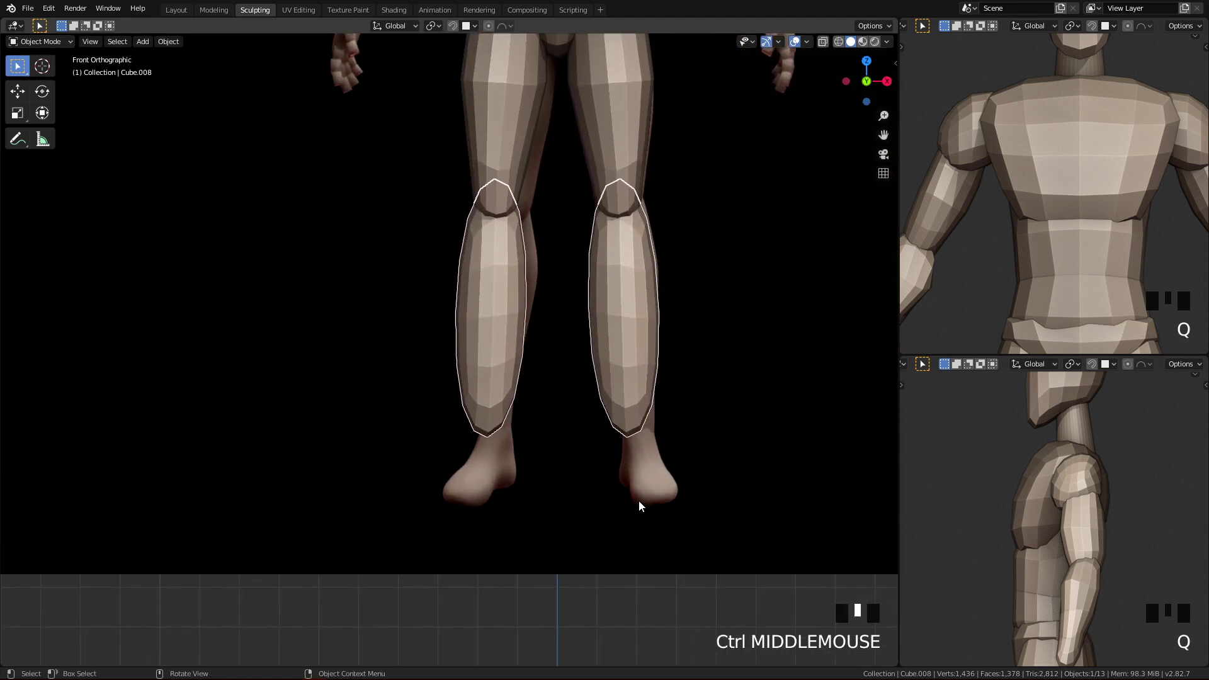
- Apply the lower legs' Mirror and Subdivision modifiers, then return to sculpting that mesh
click(176, 10)
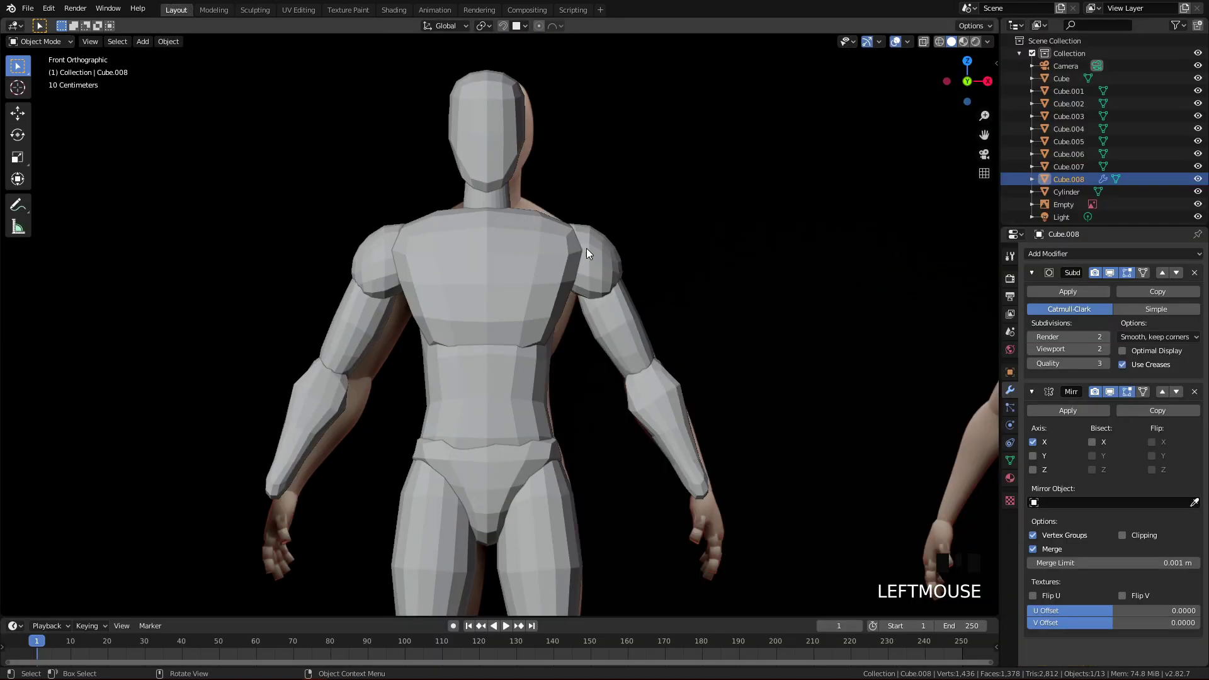
click(1062, 410)
click(1060, 293)
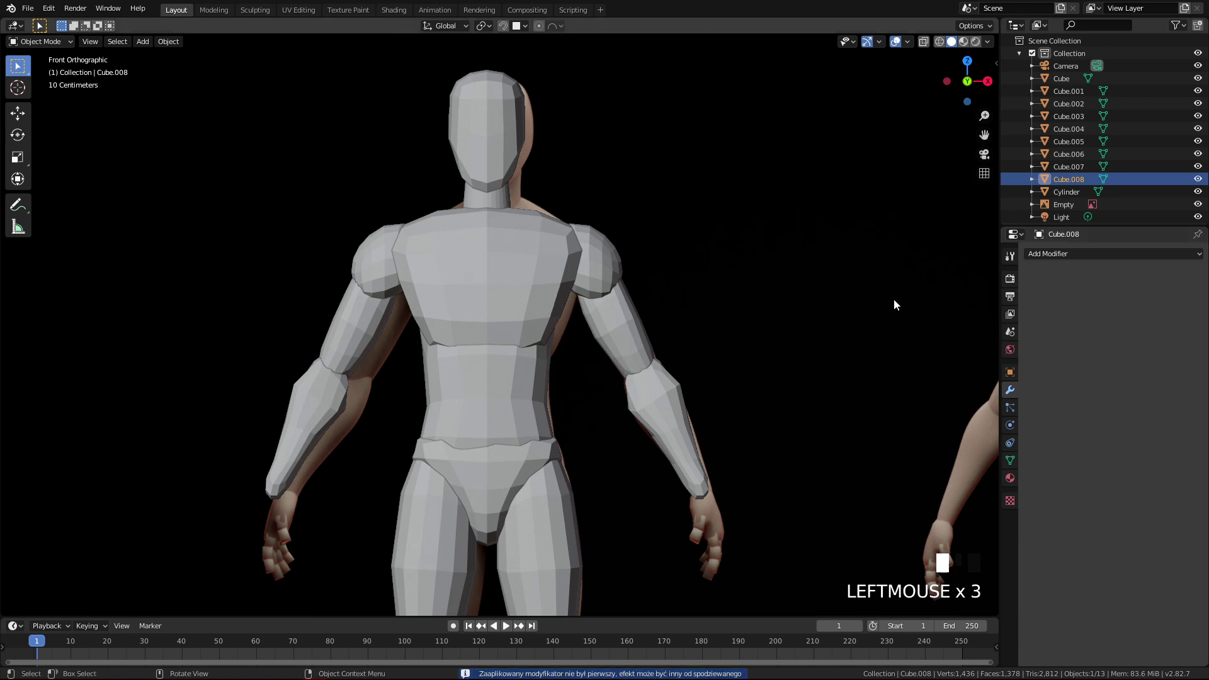
click(269, 11)
key(q)
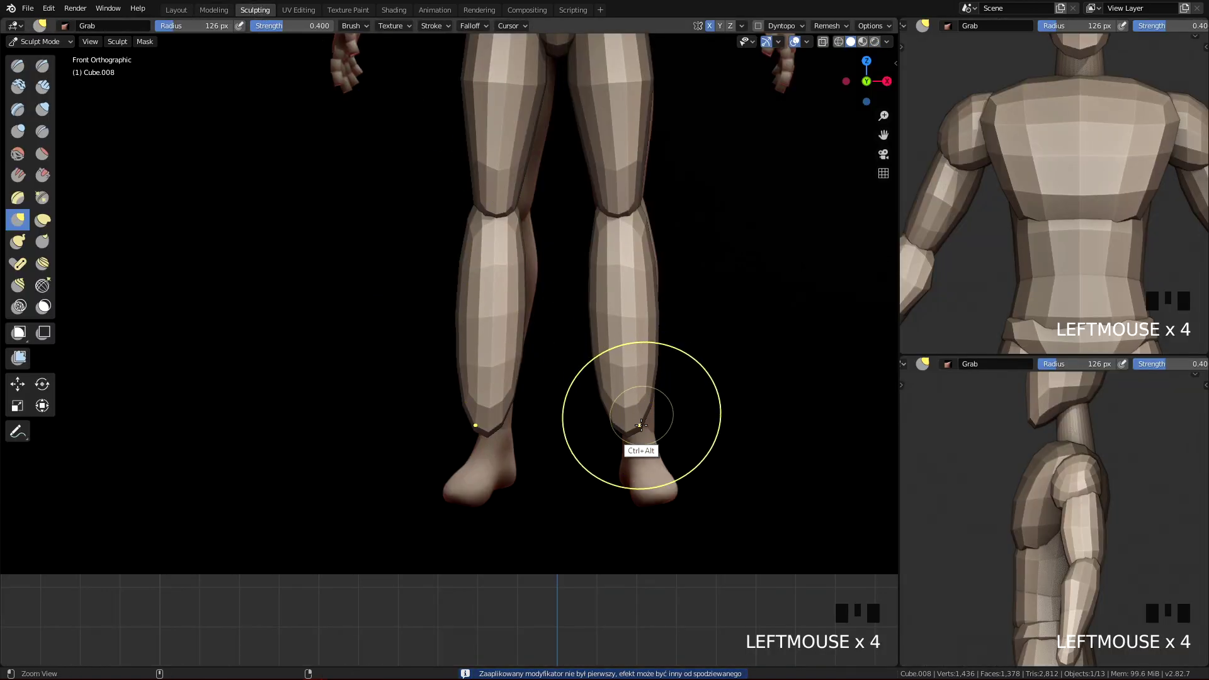
- Pull the inner side of the lower shin outward toward the ankle in front view with a 102 px Grab brush
ctrl+middle_drag(621, 499, 615, 486)
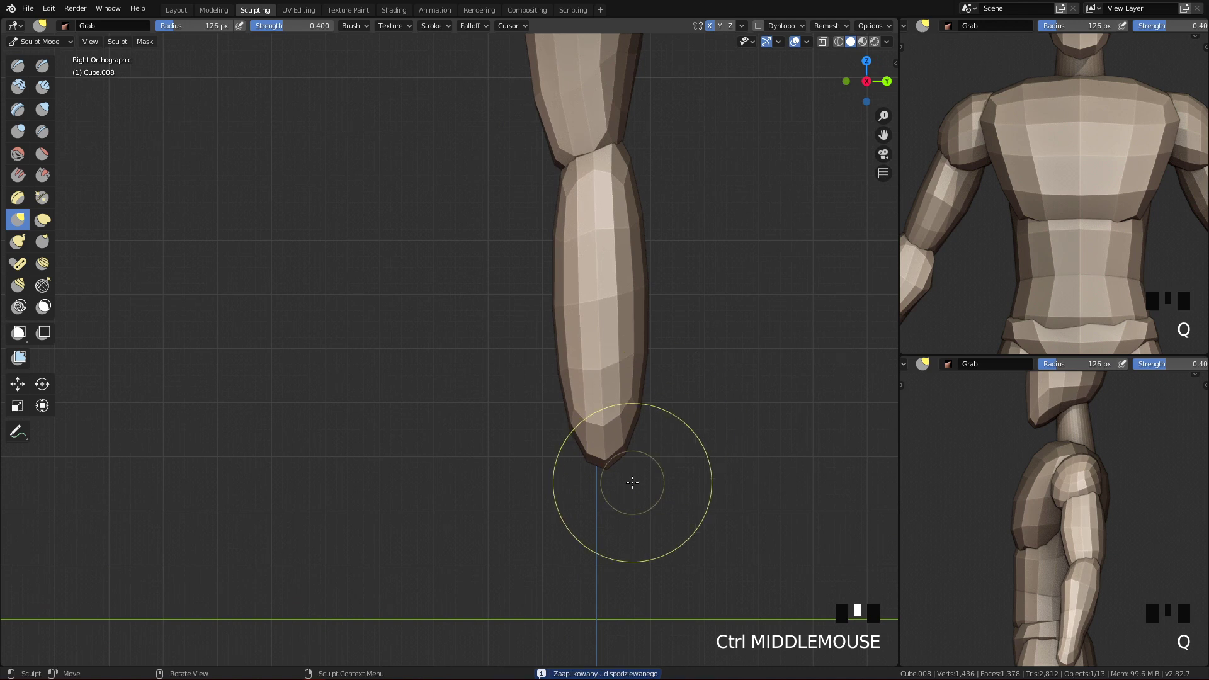
key(q)
key(f)
click(668, 366)
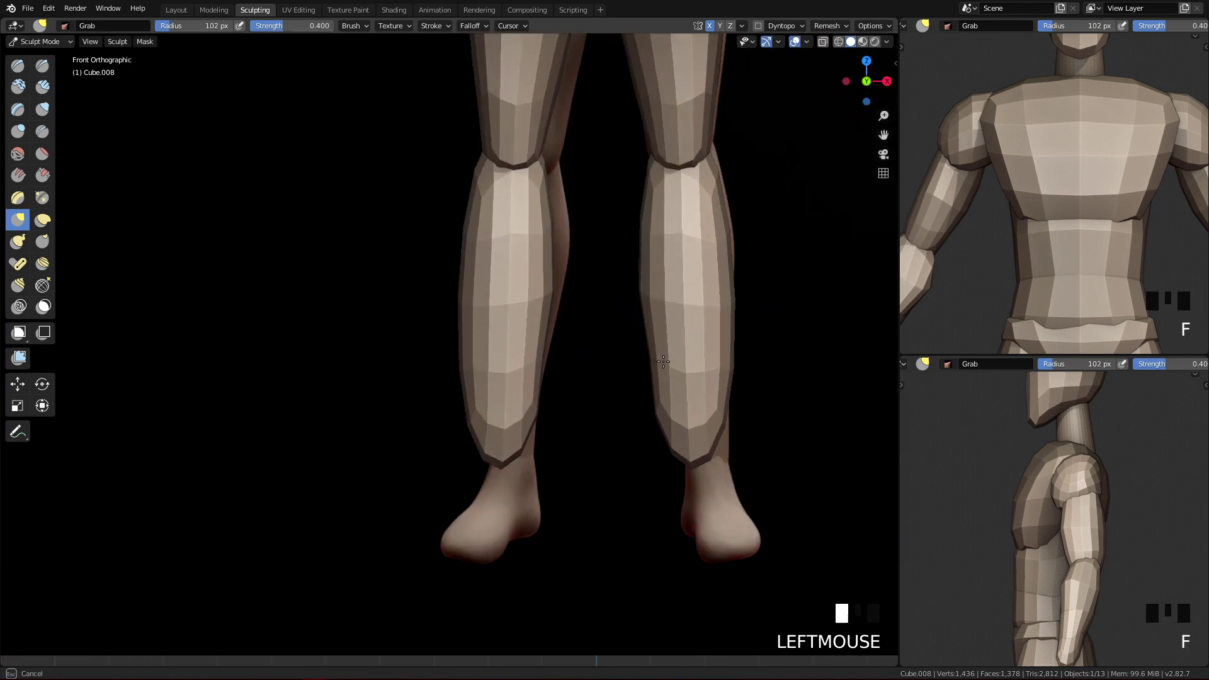
drag(660, 392, 680, 397)
drag(662, 403, 680, 409)
mouse_move(662, 414)
mouse_down()
mouse_move(679, 398)
mouse_move(710, 437)
mouse_up()
drag(691, 450, 708, 449)
- Taper the ankle end of the lower leg to the reference with resized Grab brush strokes
key(f)
click(725, 424)
drag(738, 409, 728, 403)
mouse_move(729, 428)
mouse_down()
mouse_move(719, 426)
mouse_move(719, 446)
mouse_move(726, 422)
mouse_up()
key(f)
click(723, 422)
drag(737, 428, 682, 443)
key(f)
click(727, 424)
- Narrow the lower leg just below the knee on both its inner and outer sides with the Grab brush
key(f)
click(774, 375)
drag(638, 275, 646, 242)
drag(641, 220, 649, 192)
drag(648, 188, 657, 188)
drag(739, 202, 712, 199)
- Shape the inner and outer calf contours at the upper shin in front view, starting with a 100 px Grab brush
key(f)
click(724, 194)
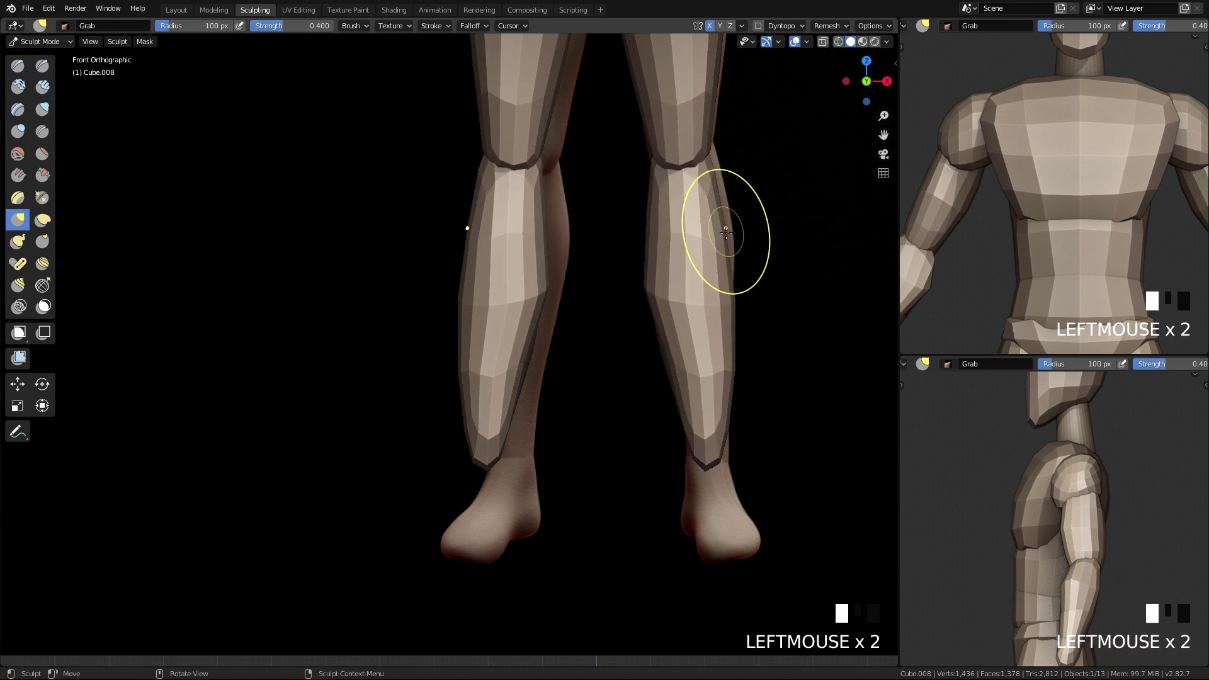
drag(745, 270, 701, 268)
key(f)
drag(697, 262, 687, 249)
drag(651, 284, 660, 267)
drag(736, 259, 743, 245)
mouse_move(678, 290)
mouse_down()
mouse_move(672, 277)
mouse_move(740, 259)
mouse_up()
- Adjust the outer upper edge of the lower leg beside the knee and set the Grab brush radius to 106 px
key(f)
click(729, 265)
mouse_move(732, 205)
mouse_down()
mouse_move(703, 158)
mouse_move(665, 168)
mouse_up()
key(f)
click(700, 162)
- Examine the arms, torso and legs against the reference in front view, with the Grab radius reduced to 64 px
ctrl+middle_drag(708, 271, 699, 383)
ctrl+middle_drag(686, 442, 684, 474)
shift+middle_drag(690, 328, 695, 455)
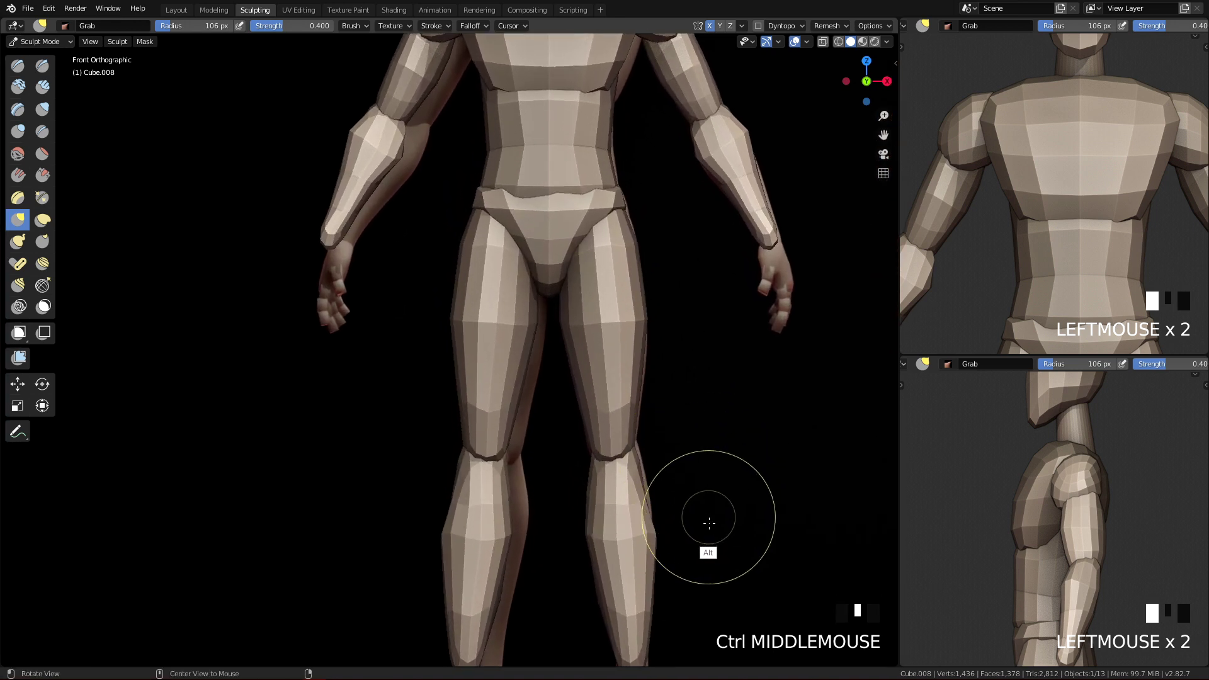
ctrl+middle_drag(712, 579, 723, 546)
shift+middle_drag(696, 500, 686, 442)
shift+middle_drag(743, 136, 718, 230)
key(f)
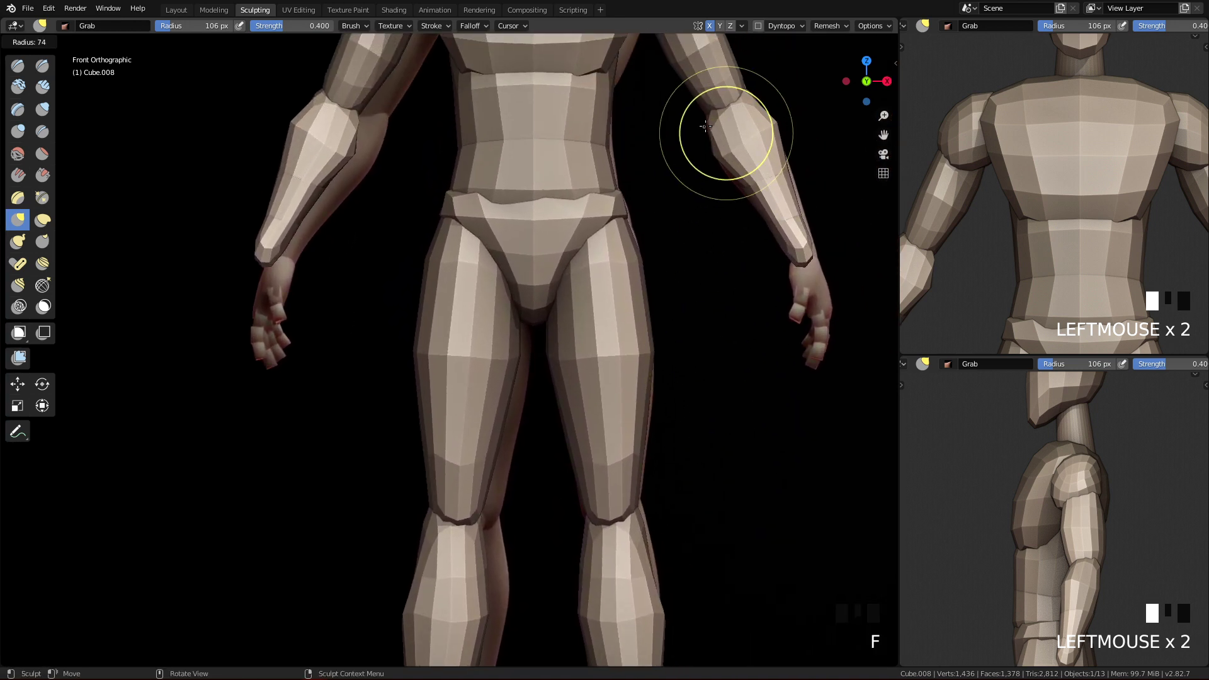
click(706, 126)
key(f)
click(781, 270)
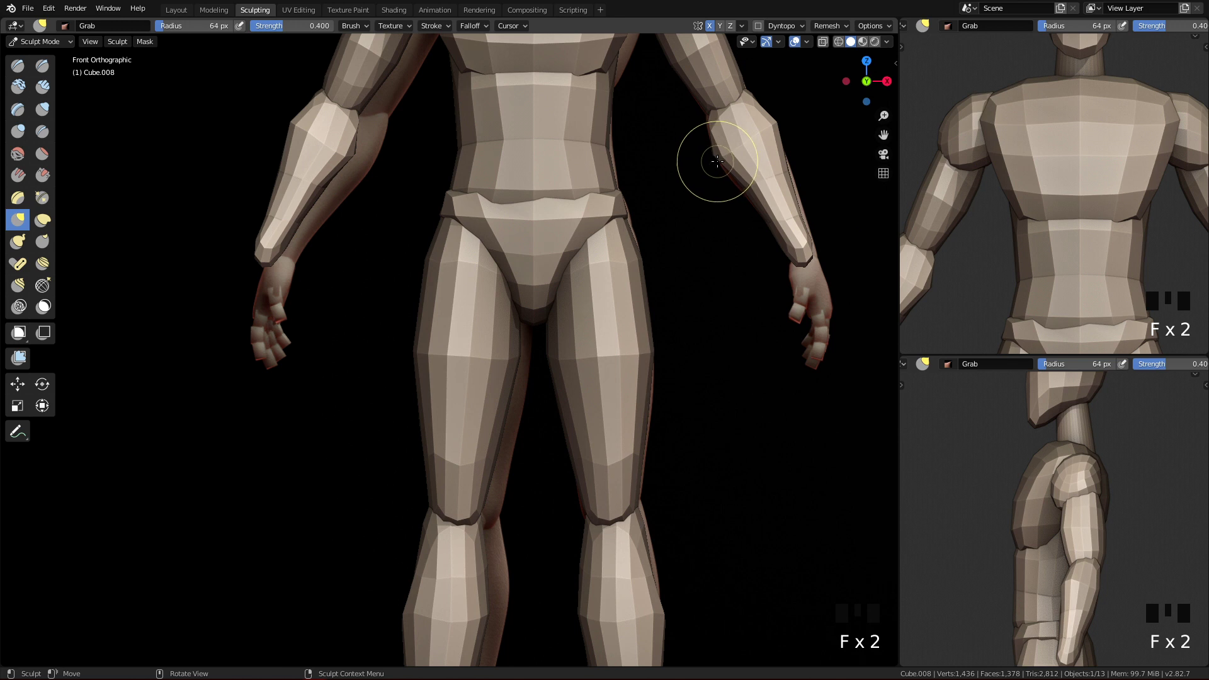
- Refine the calf's inner and outer contours in front view with resized Grab brush strokes, including a 149 px radius
mouse_move(637, 479)
shift+middle_down()
mouse_move(661, 504)
mouse_move(724, 395)
shift+middle_up()
key(f)
click(751, 395)
key(f)
click(724, 392)
key(f)
click(661, 400)
key(f)
click(607, 386)
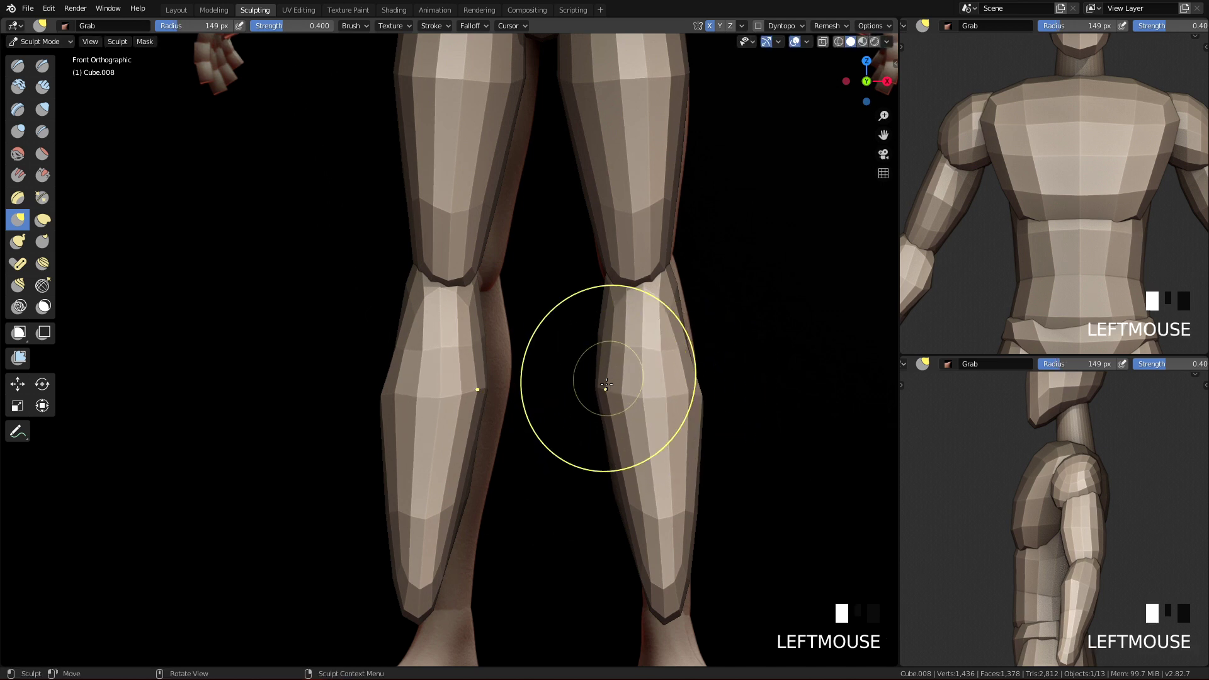
click(661, 402)
drag(701, 396, 692, 379)
- Adjust the back of the calf in the right side view with a 128 px Grab brush
key(q)
key(f)
click(771, 384)
click(771, 383)
key(f)
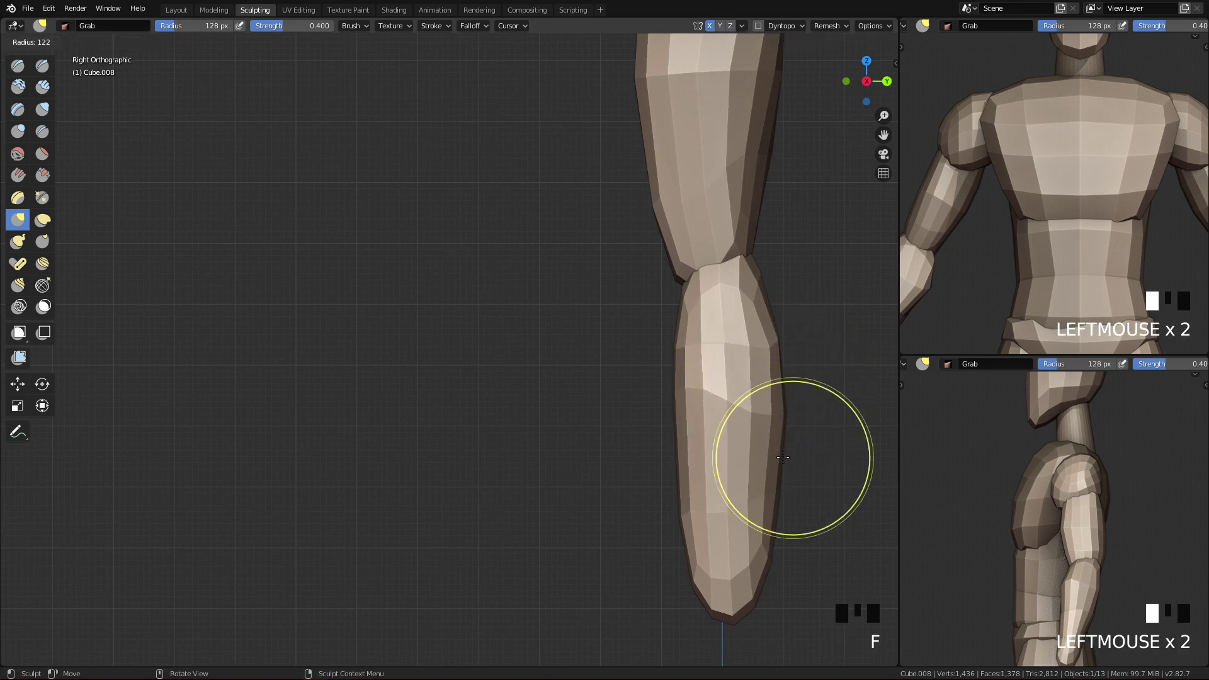
- Reshape the knee end and inner upper calf in front view with the Grab brush at 133 px and 97 px
key(q)
key(f)
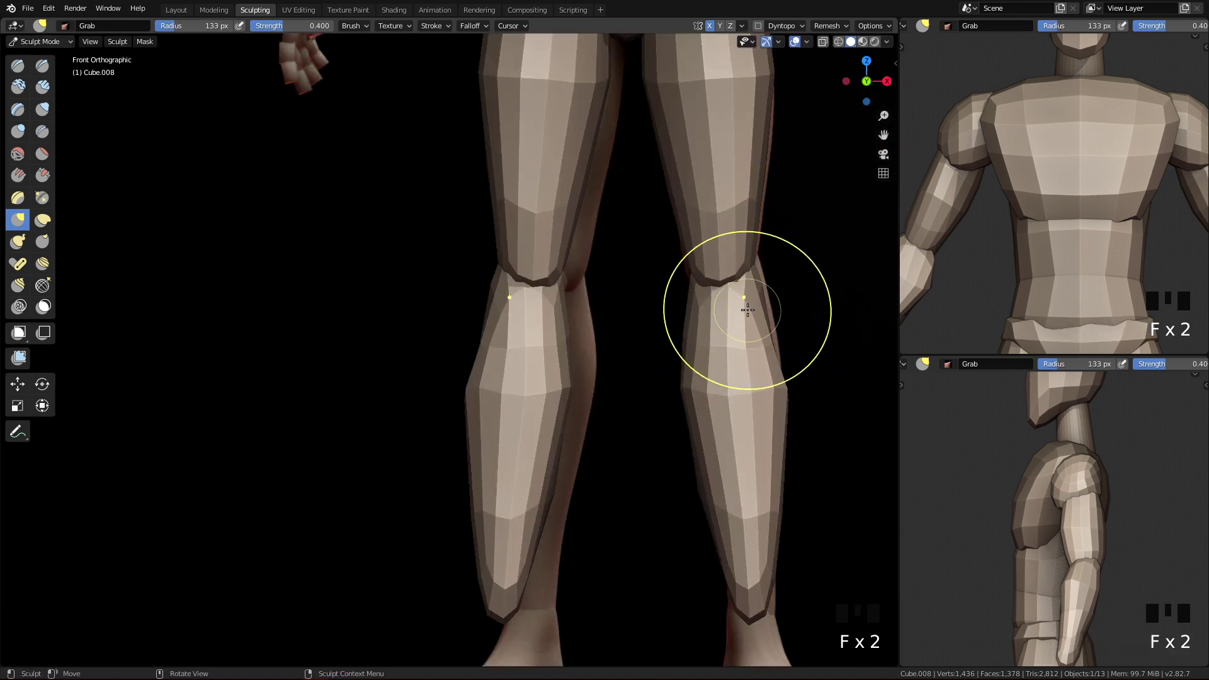
click(761, 305)
click(761, 305)
click(695, 319)
key(f)
click(819, 400)
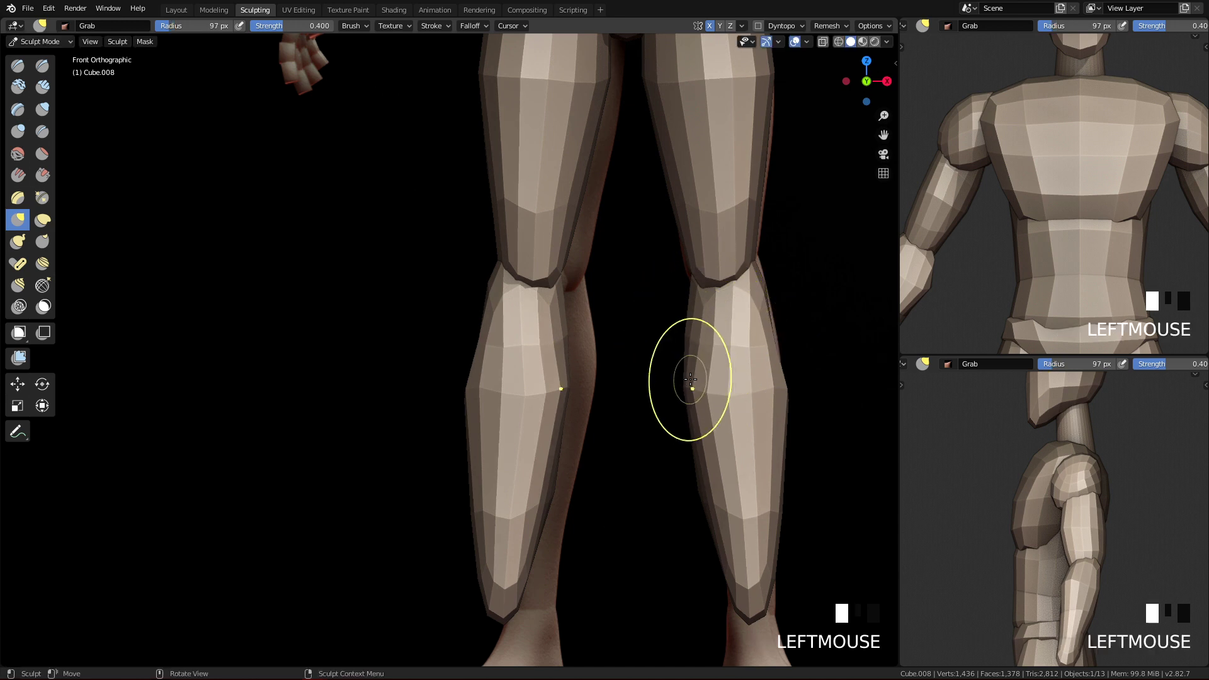
- Push in the back of the lower leg from the calf to the ankle in the right side view
key(q)
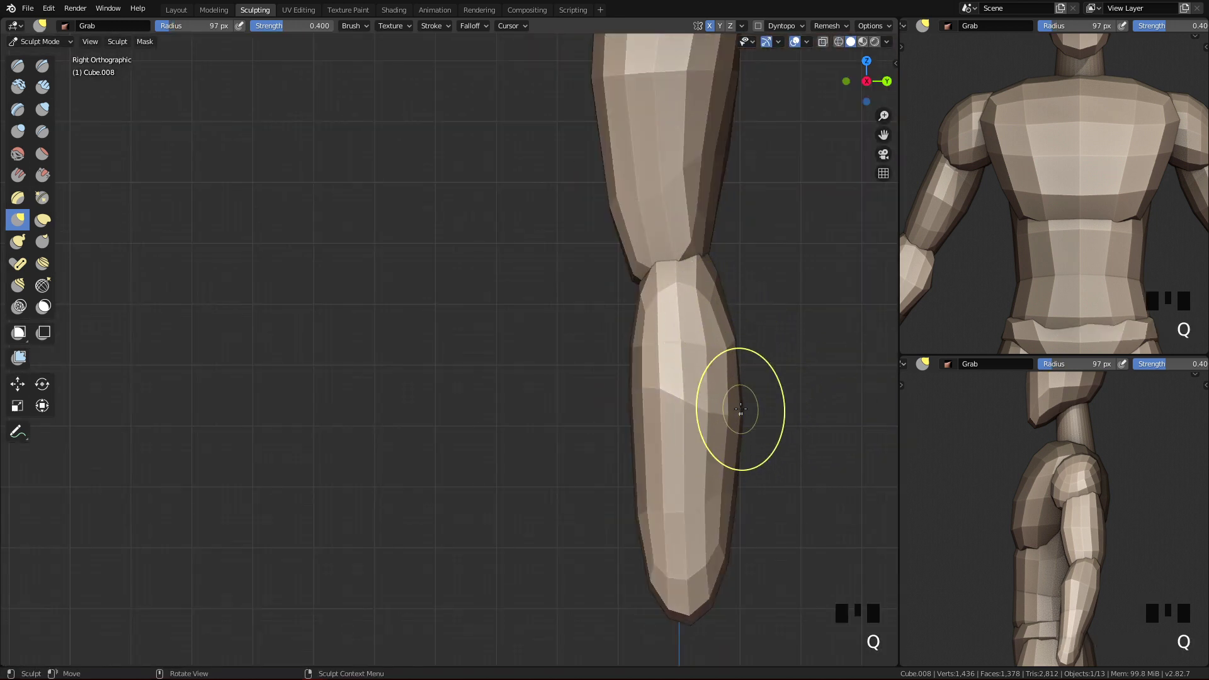
drag(719, 491, 705, 497)
drag(714, 514, 706, 516)
drag(716, 529, 706, 534)
drag(729, 549, 707, 556)
drag(719, 494, 712, 491)
drag(720, 412, 717, 411)
drag(731, 410, 724, 411)
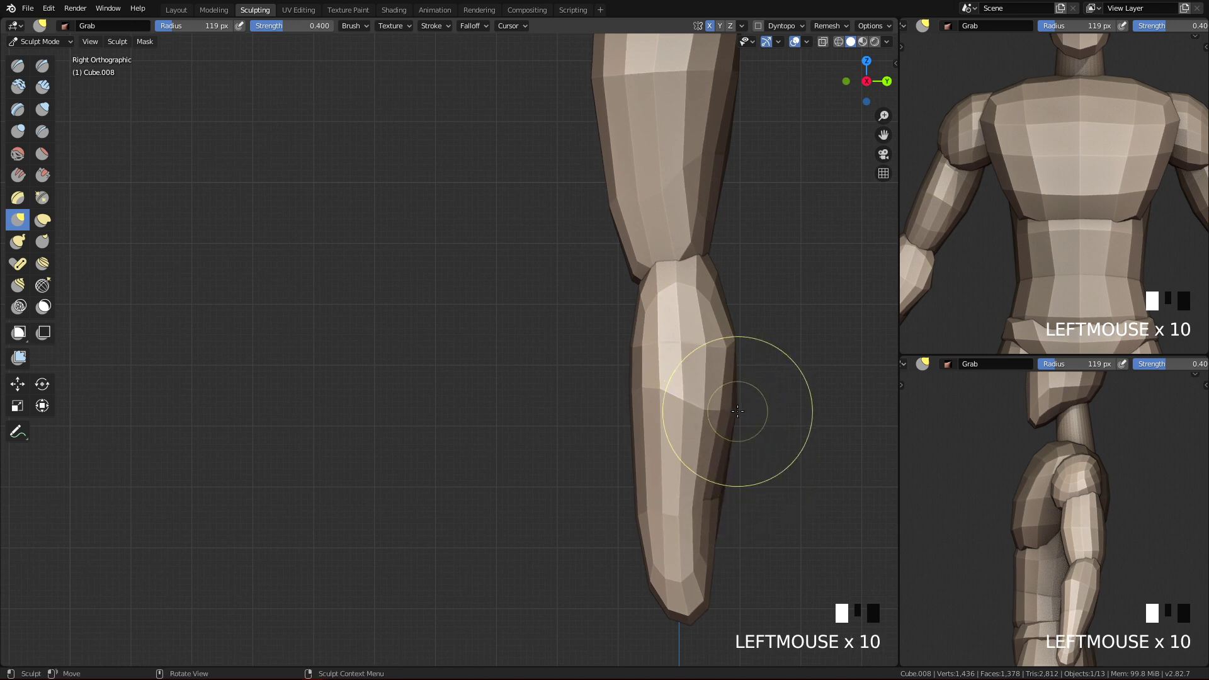
- Adjust the back contour of the upper calf in side view with a resized Grab brush
key(f)
click(796, 377)
drag(721, 403, 730, 403)
drag(744, 346, 738, 344)
- Pull the front of the knee forward and up under the thigh in side view with a 97 px Grab brush
key(f)
click(714, 300)
key(f)
click(633, 279)
drag(649, 285, 629, 283)
drag(639, 280, 633, 278)
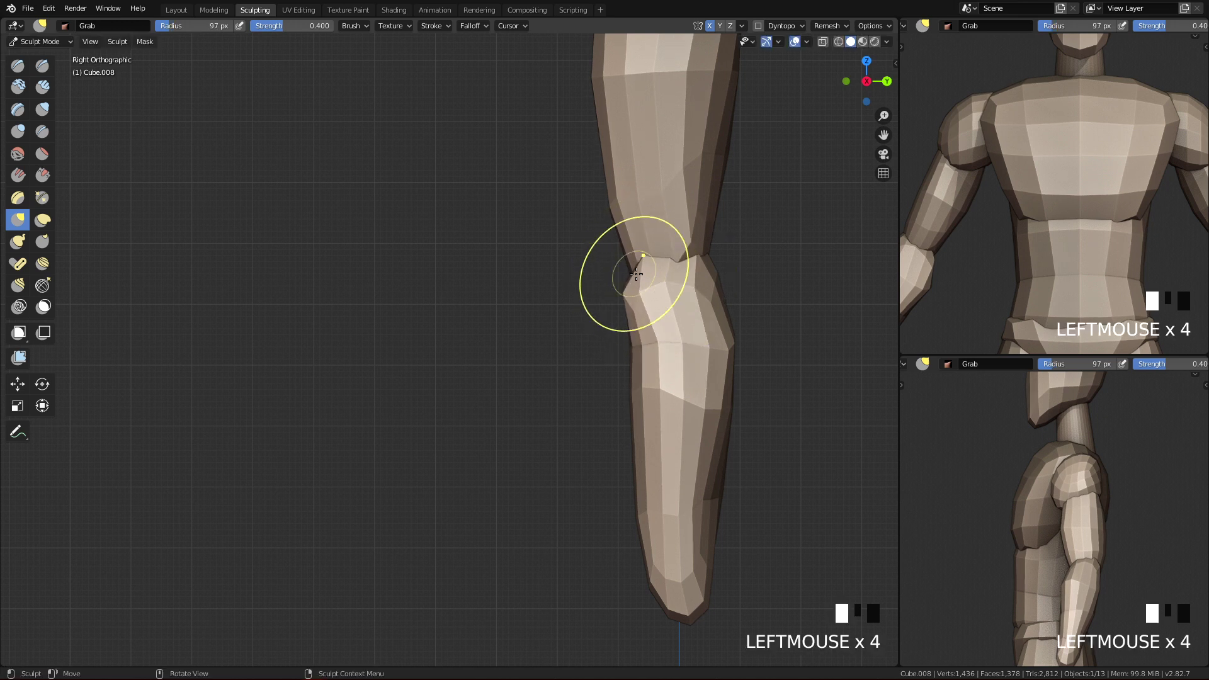
key(f)
click(631, 283)
click(634, 284)
- Push the front of the shin slightly back below the knee with resized Grab brush strokes in side view
shift+middle_drag(699, 474, 691, 392)
key(f)
click(717, 371)
key(f)
click(712, 294)
drag(624, 307, 632, 308)
mouse_move(634, 350)
mouse_down()
mouse_move(648, 354)
mouse_move(637, 348)
mouse_up()
drag(630, 322, 639, 322)
- Push the front edge of the lower shin backward with a 105 px Grab brush
key(f)
click(698, 435)
drag(630, 434, 651, 438)
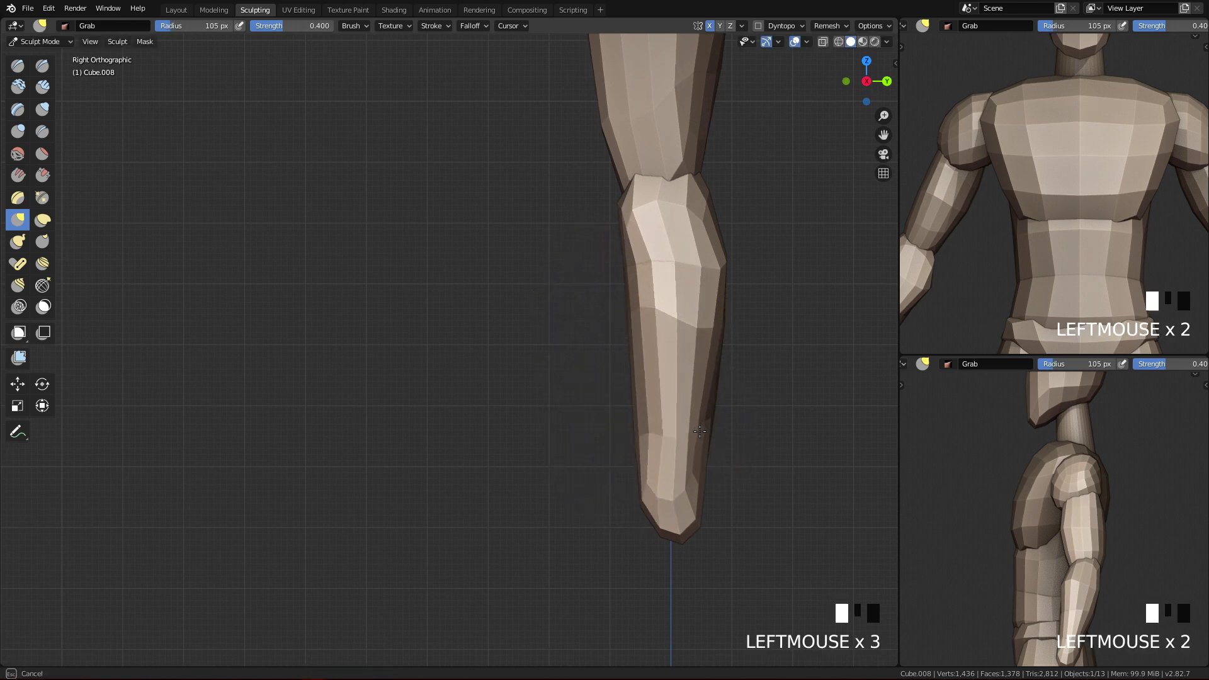
- Refine the back of the knee and upper calf in side view with a 74 px Grab brush
ctrl+middle_drag(697, 430, 707, 487)
key(f)
click(691, 269)
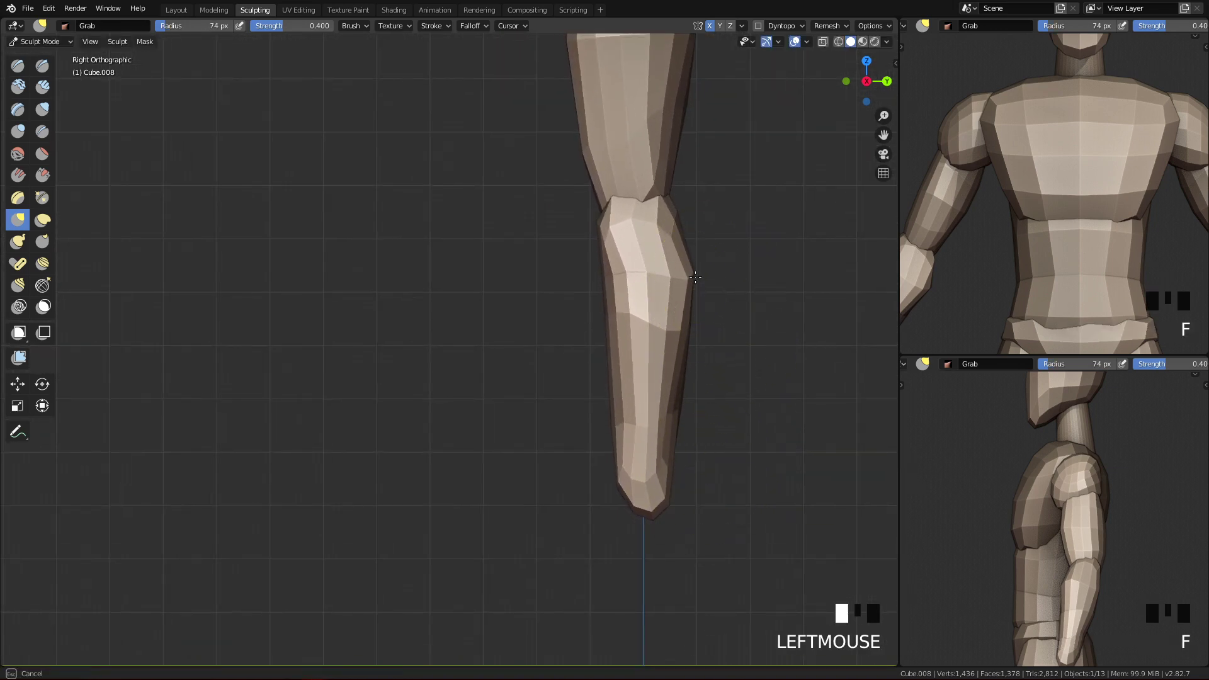
drag(696, 281, 695, 279)
drag(685, 217, 673, 221)
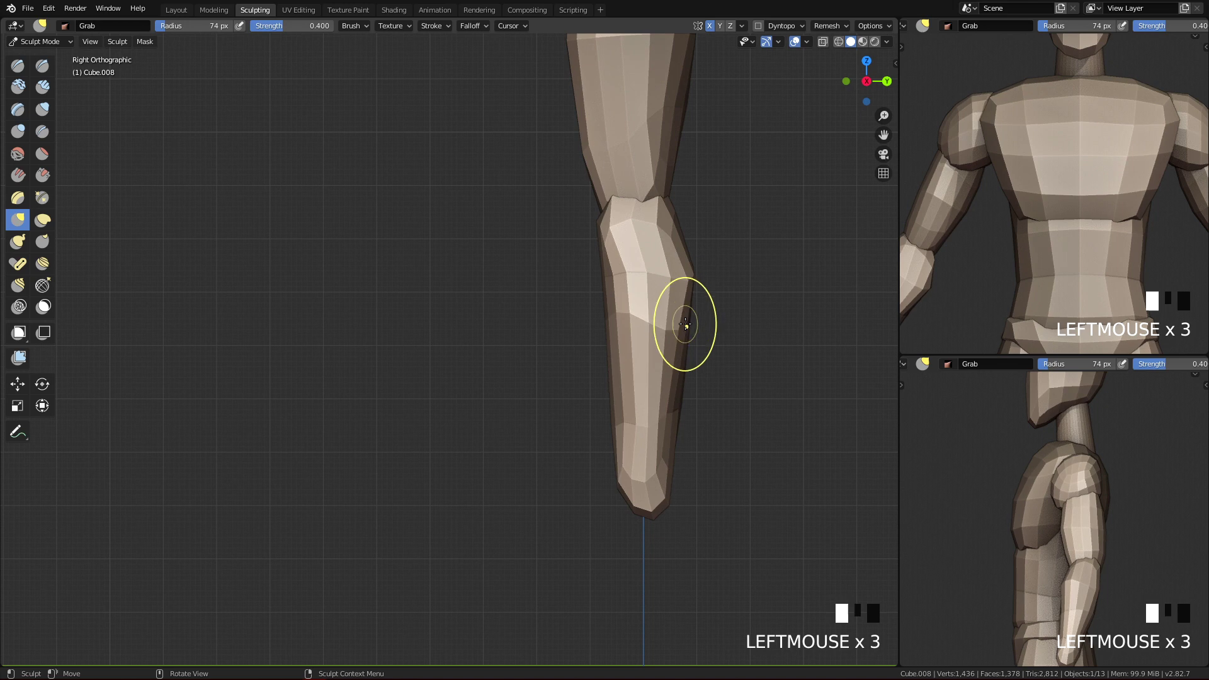
- Reshape the ankle tip of the lower leg in front view with resized Grab brush strokes
key(q)
key(f)
click(672, 519)
drag(677, 515, 678, 505)
mouse_move(688, 505)
mouse_down()
mouse_move(678, 493)
mouse_move(697, 517)
mouse_up()
key(f)
click(695, 497)
click(674, 500)
- Nudge the edge of the ankle end inward with short Grab brush strokes at varying radii
key(q)
mouse_move(708, 513)
mouse_down()
mouse_move(678, 497)
mouse_move(716, 512)
mouse_move(701, 511)
mouse_up()
key(f)
click(729, 514)
key(f)
click(695, 517)
drag(695, 522, 693, 526)
- Reshape the inner edge of the lower shin in front view with 101 px and 142 px Grab brush strokes
key(q)
mouse_move(789, 418)
ctrl+middle_down()
mouse_move(758, 455)
mouse_move(669, 436)
mouse_move(656, 403)
ctrl+middle_up()
key(f)
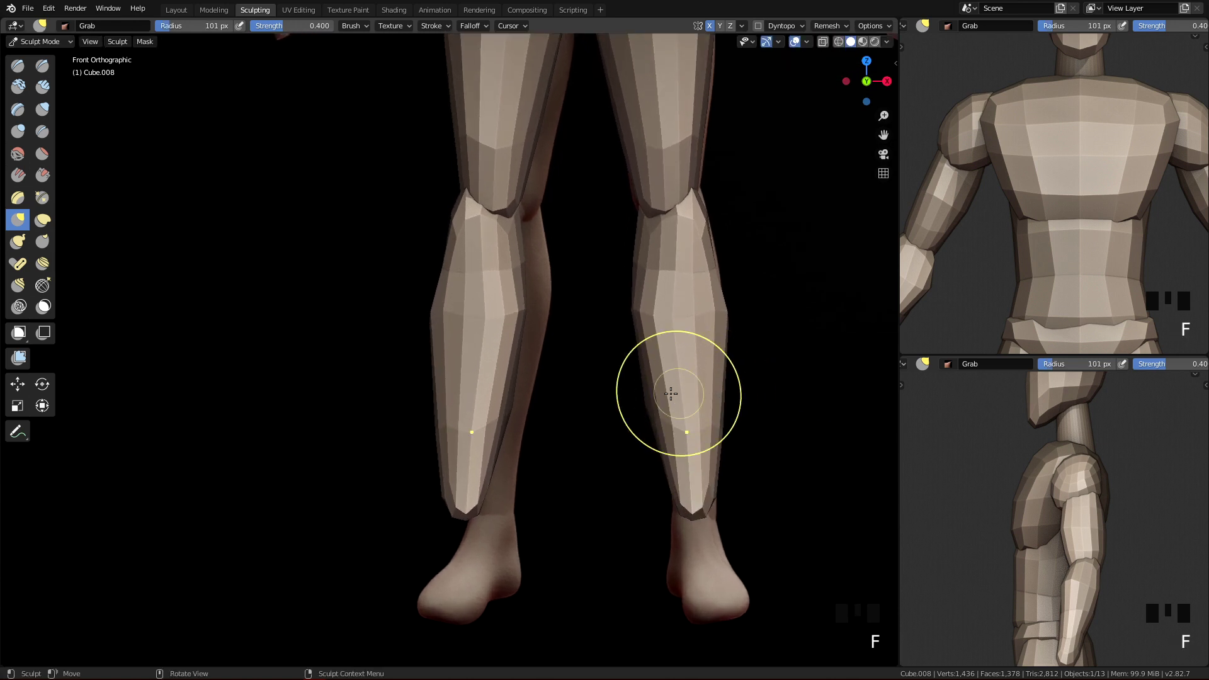
click(651, 410)
drag(651, 410, 647, 439)
key(f)
key(f)
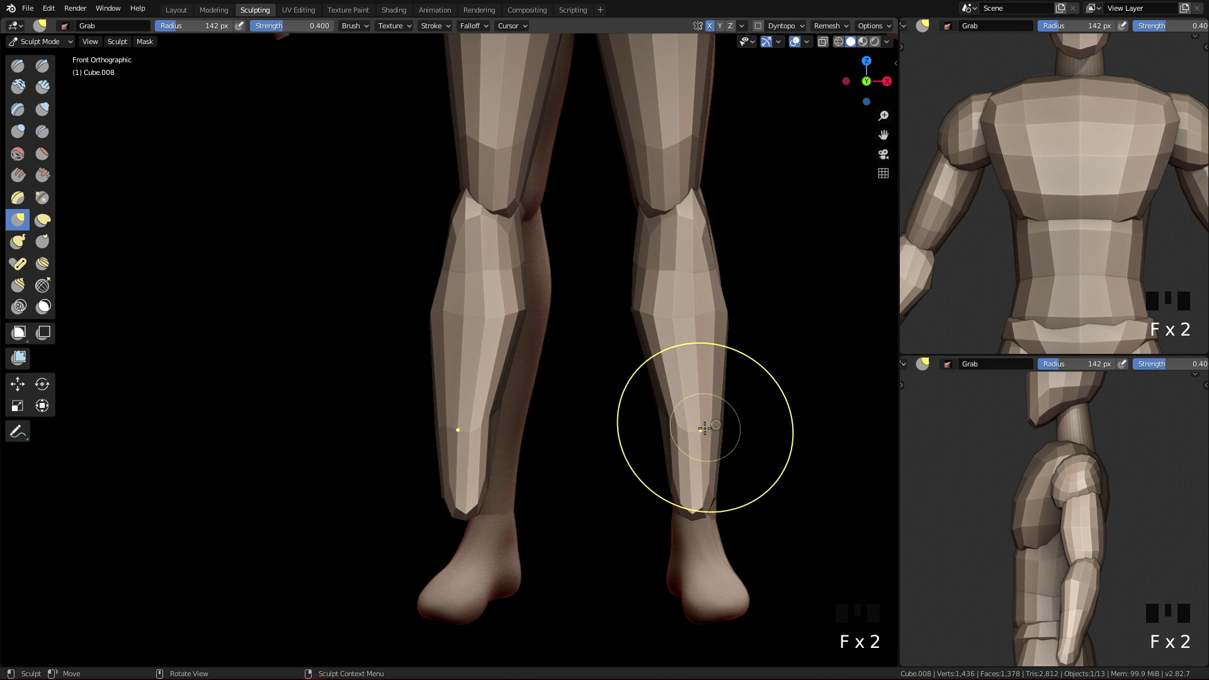
click(680, 425)
- Pull the pointed top of the lower leg down and inward at the knee with 106 px and 73 px Grab brushes
ctrl+middle_drag(745, 399, 683, 435)
ctrl+middle_drag(683, 435, 681, 344)
shift+middle_drag(681, 277, 680, 321)
key(f)
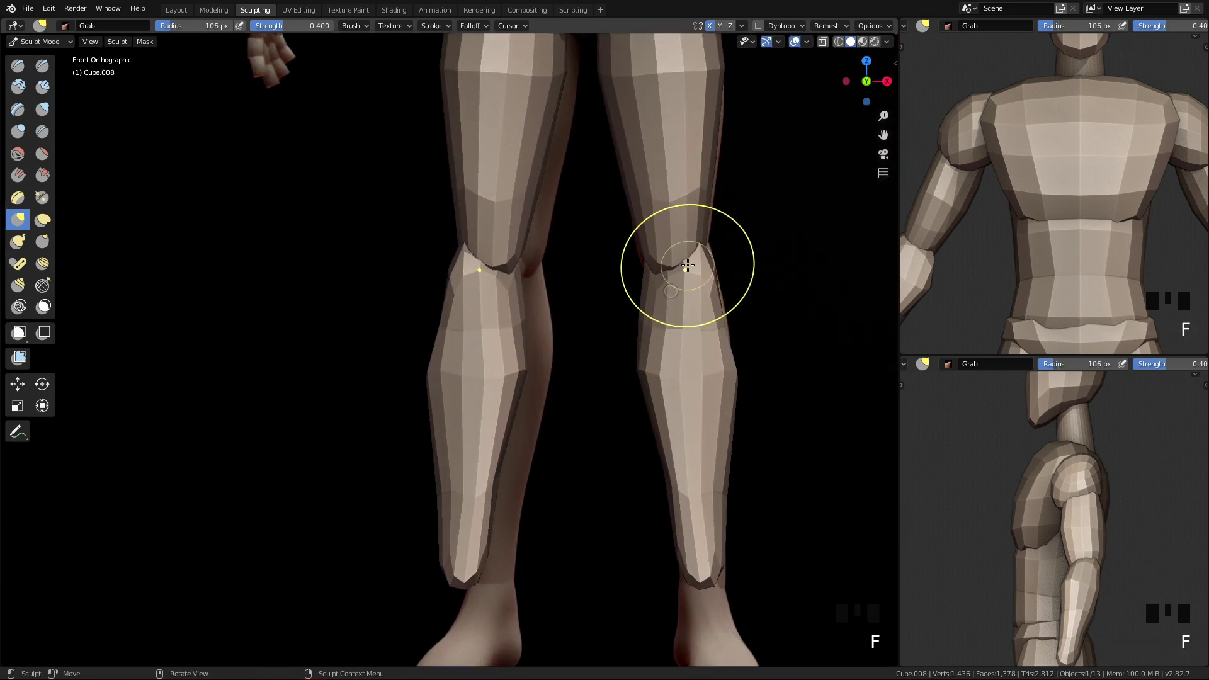
drag(692, 267, 686, 311)
drag(684, 311, 673, 323)
key(f)
click(671, 326)
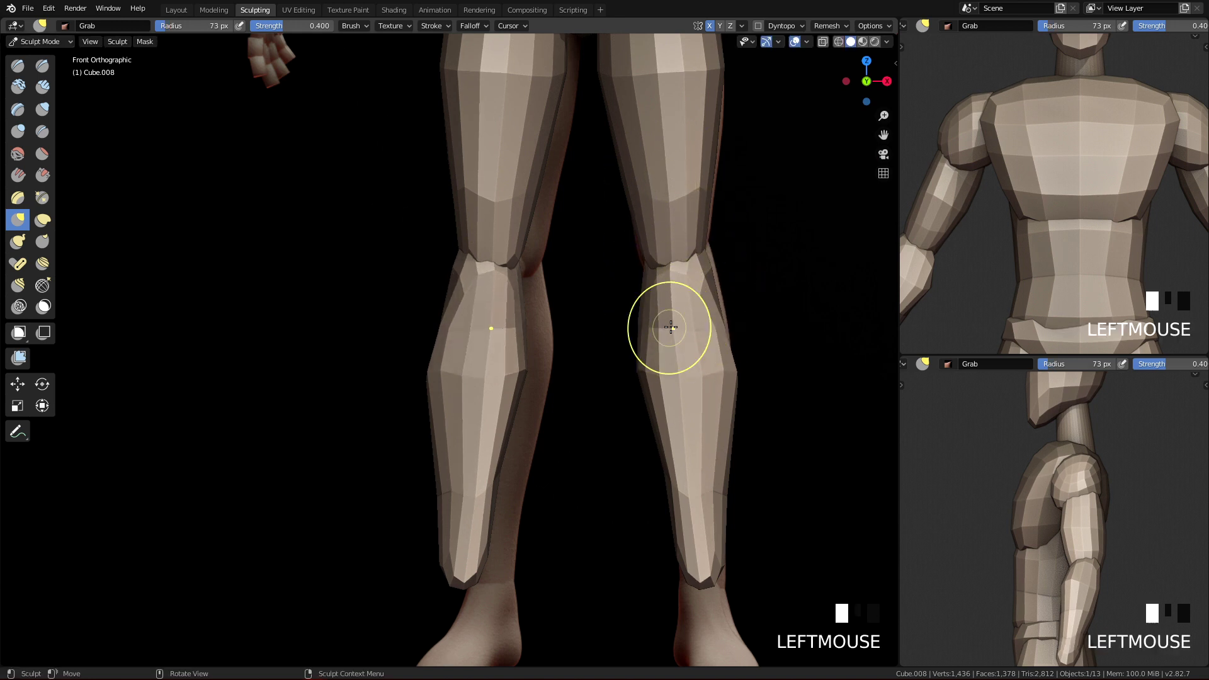
- Hide the reference image in Object Mode and save the file
mouse_move(723, 238)
ctrl+middle_down()
mouse_move(718, 561)
mouse_move(682, 399)
mouse_move(718, 464)
ctrl+middle_up()
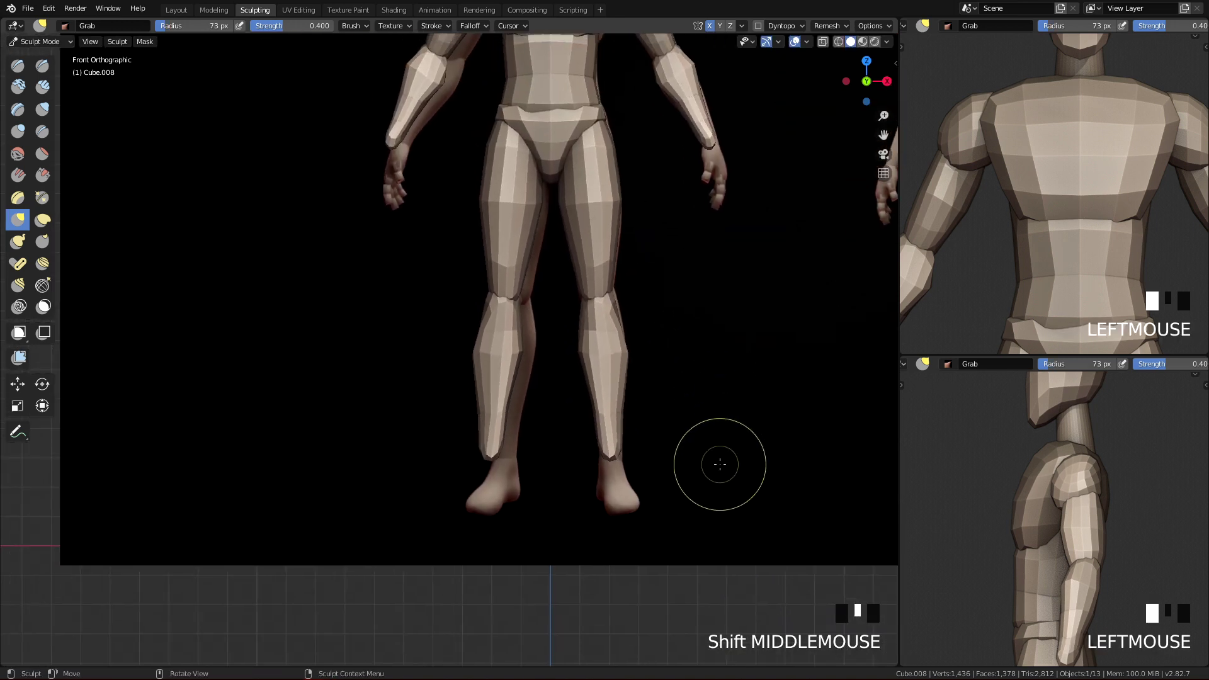
key(Tab)
shift+middle_drag(722, 327, 709, 466)
key(alt+a)
ctrl+middle_drag(707, 396, 701, 443)
click(692, 364)
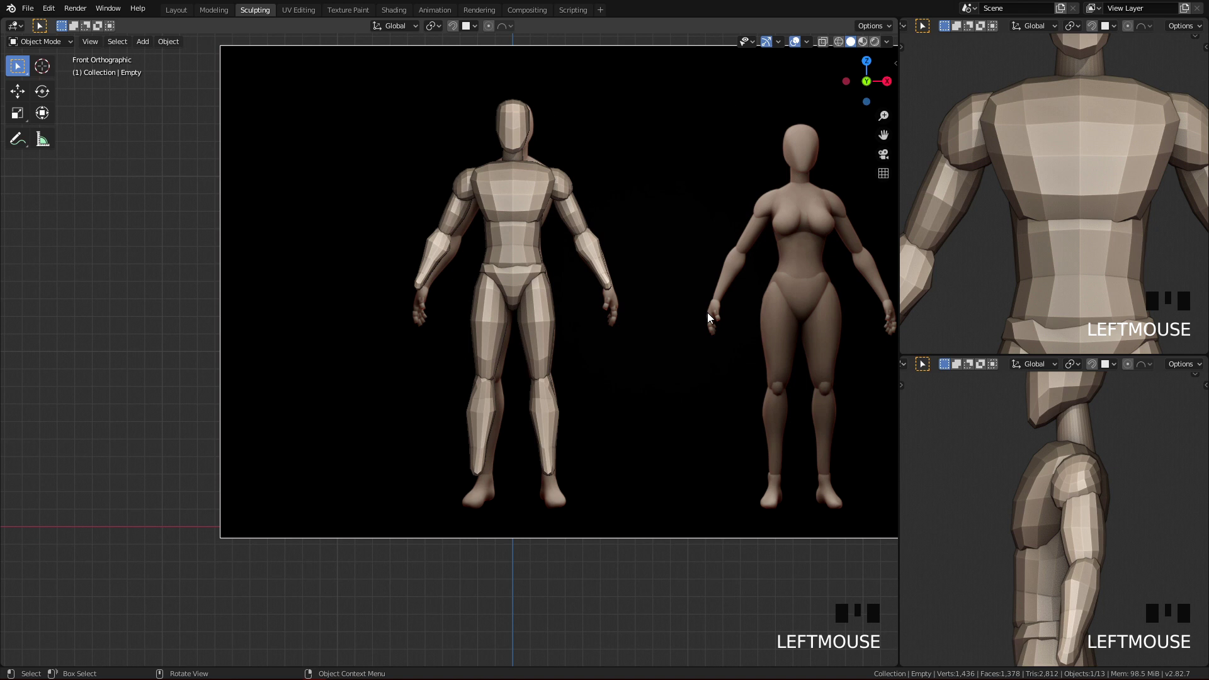
key(h)
ctrl+middle_drag(702, 316, 652, 365)
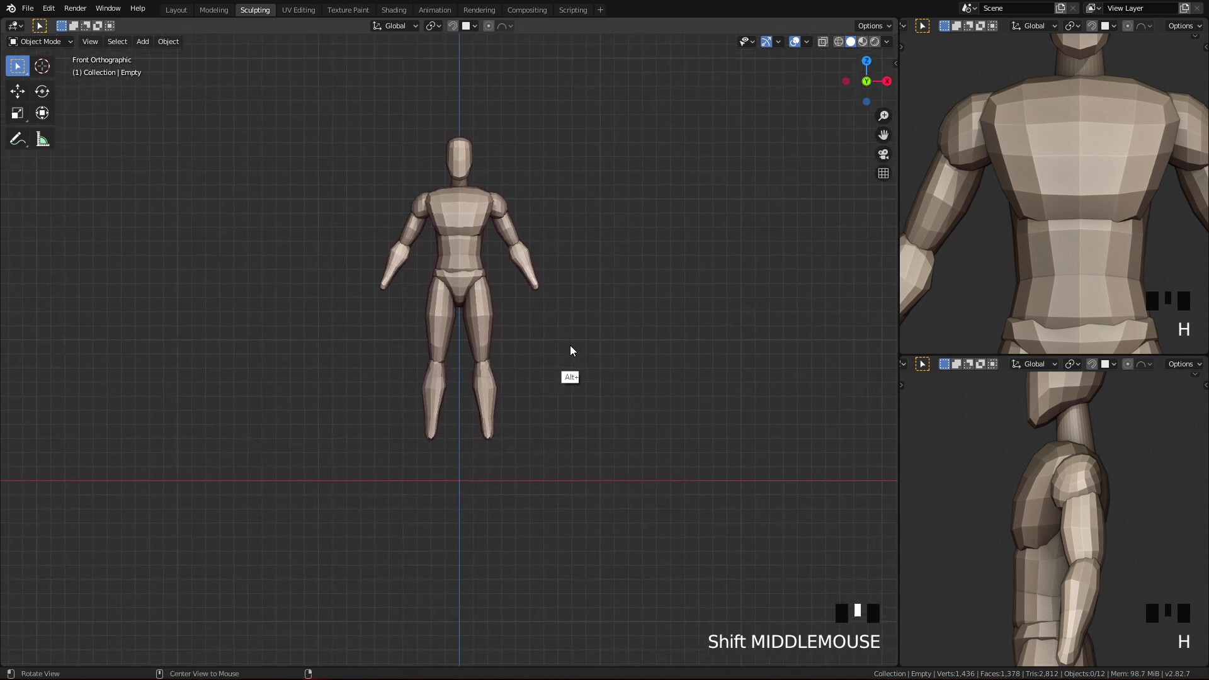
key(ctrl+s)
- Examine the proportions of the whole blocked-out body from the side and front without the reference image
click(538, 305)
ctrl+middle_drag(576, 381, 602, 436)
key(q)
ctrl+middle_drag(699, 472, 598, 363)
shift+middle_drag(549, 391, 794, 423)
shift+middle_drag(584, 453, 726, 460)
ctrl+middle_drag(633, 508, 627, 479)
key(q)
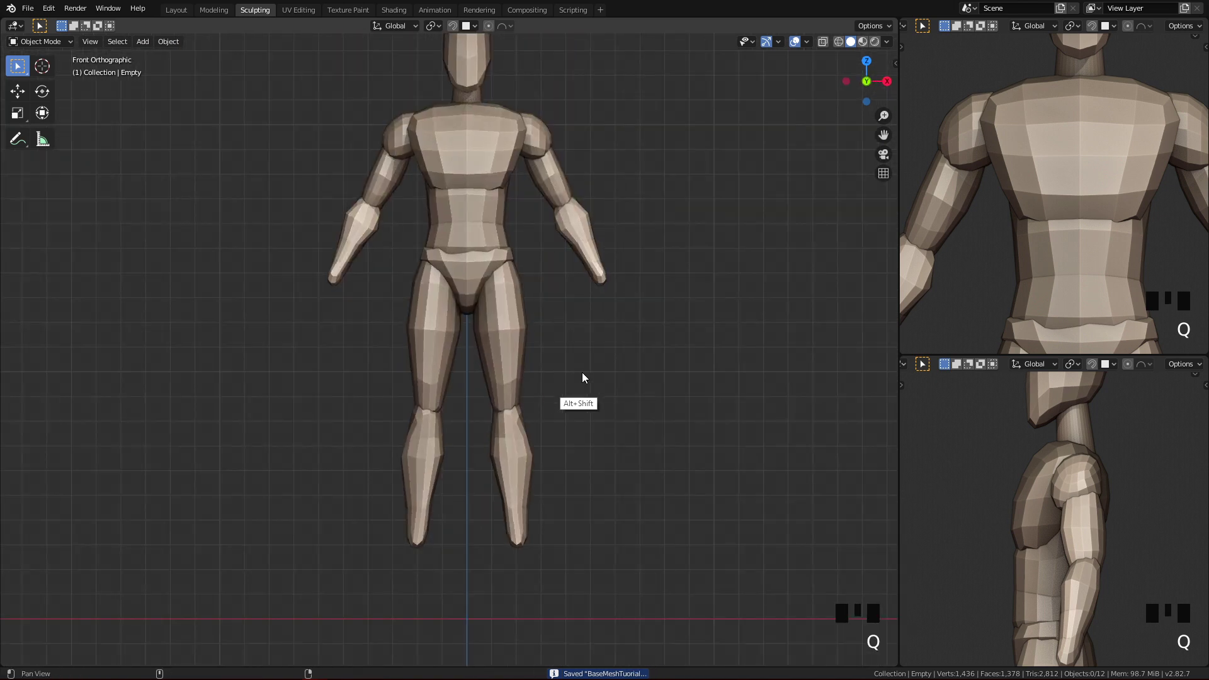
shift+middle_drag(646, 373, 739, 400)
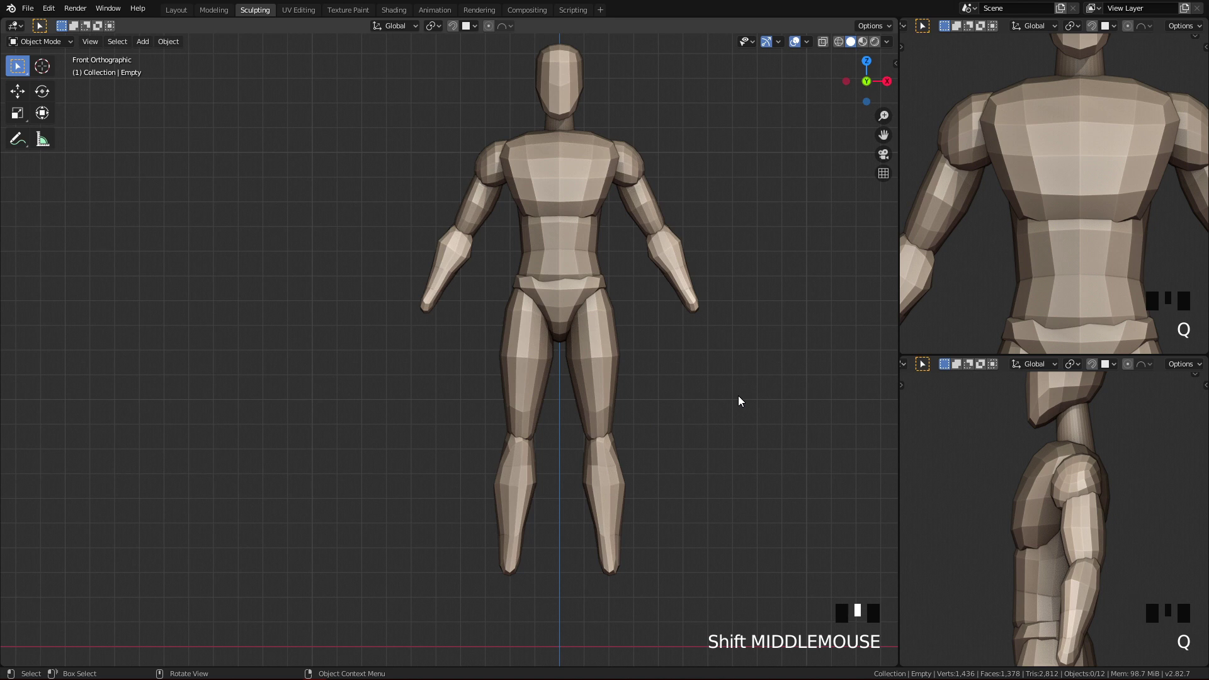
- Show the reference image briefly for comparison, hide it again, and check the body's side and front silhouettes
key(alt+h)
mouse_move(739, 346)
ctrl+middle_down()
mouse_move(736, 361)
mouse_move(736, 325)
mouse_move(734, 339)
ctrl+middle_up()
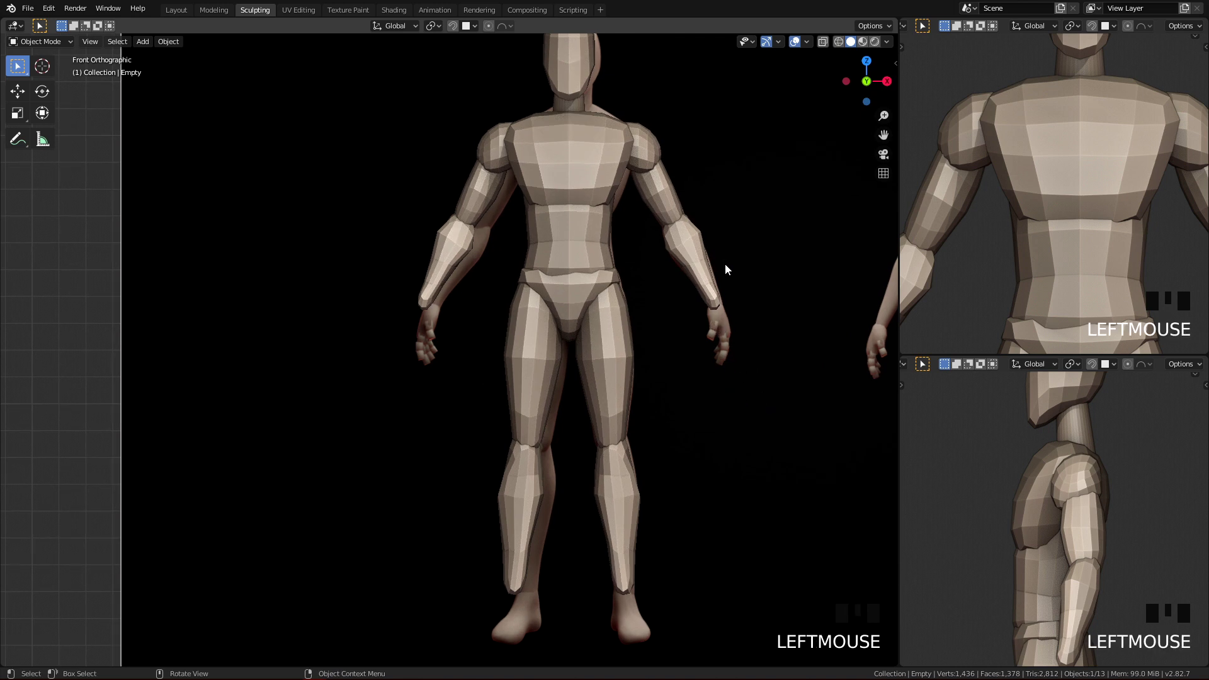
key(h)
ctrl+middle_drag(723, 273, 734, 410)
shift+middle_click(657, 365)
key(q)
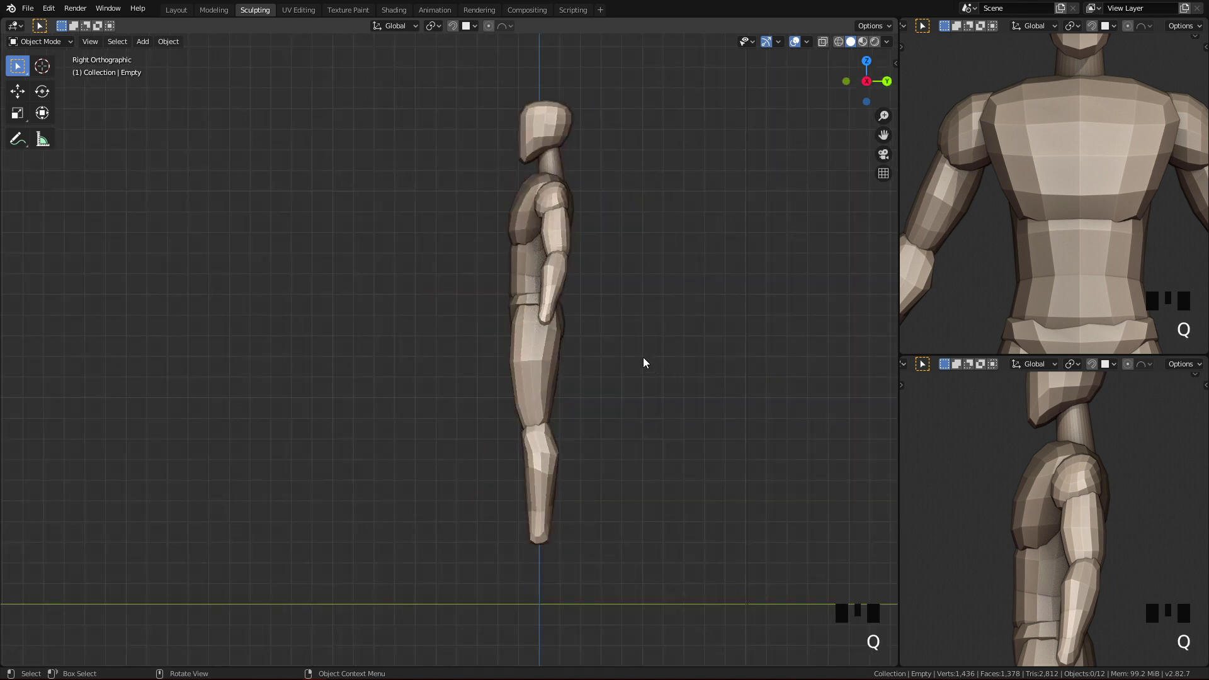
shift+middle_drag(605, 309, 623, 450)
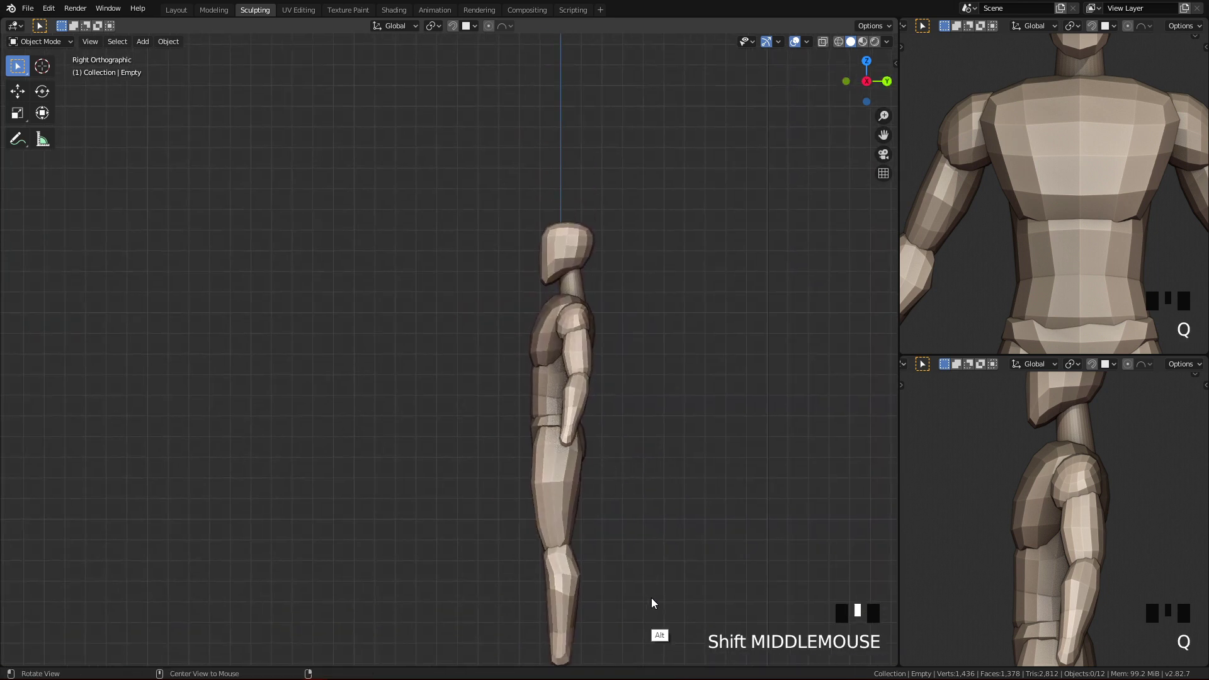
shift+middle_click(620, 467)
key(q)
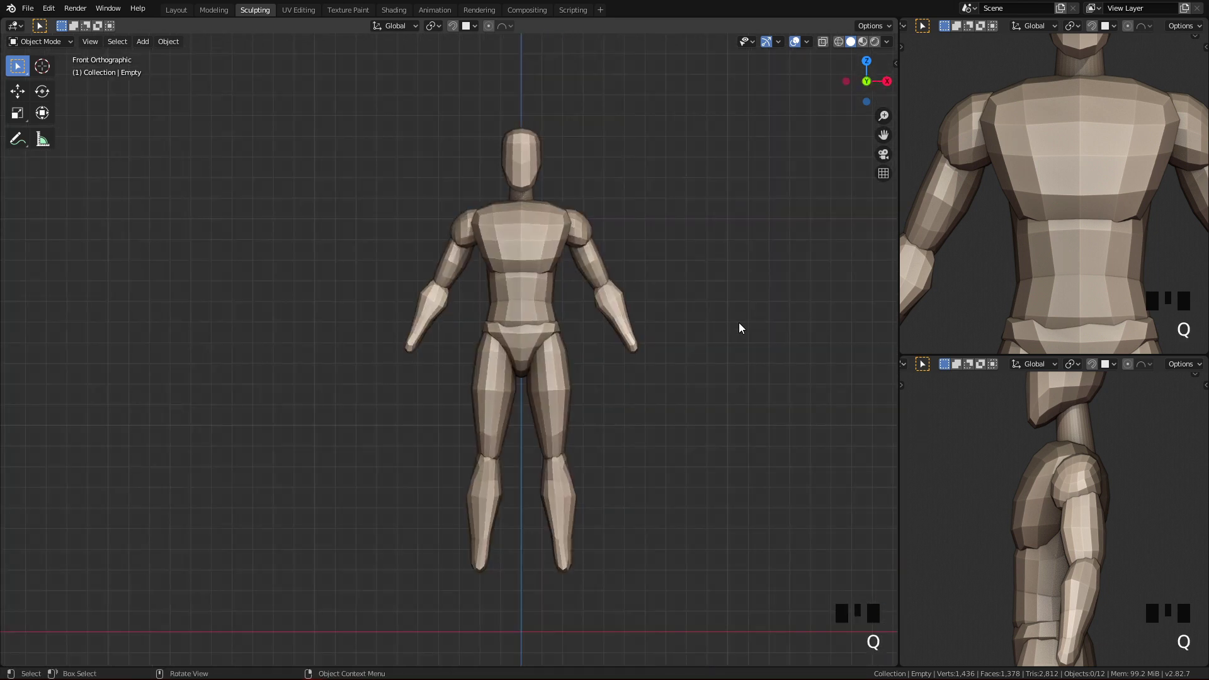